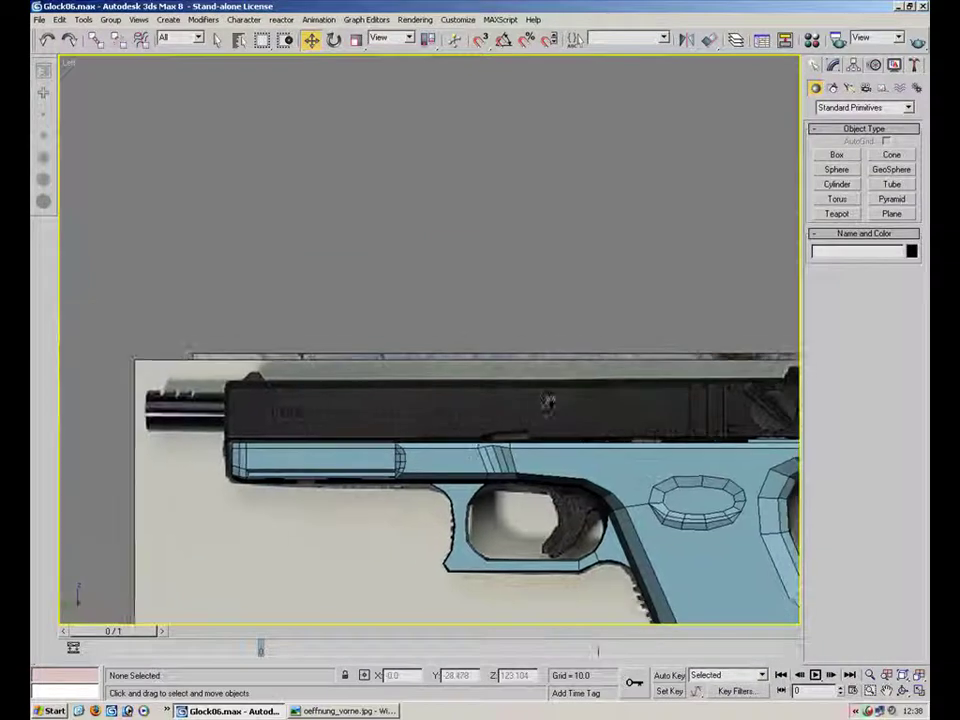
- Draw a plane about 352 by 38 over the gun's slide in the side view, with 1 length and 1 width segment
{"action": "left_click", "coordinate": [891, 214]}
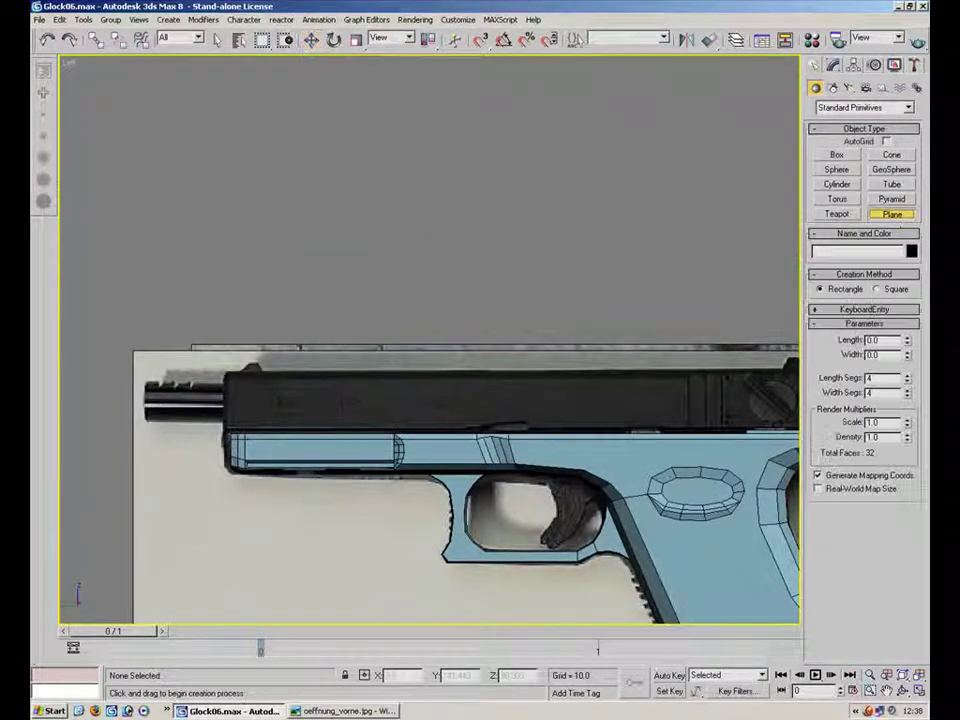
{"action": "middle_click_drag", "start_coordinate": [335, 409], "coordinate": [388, 351]}
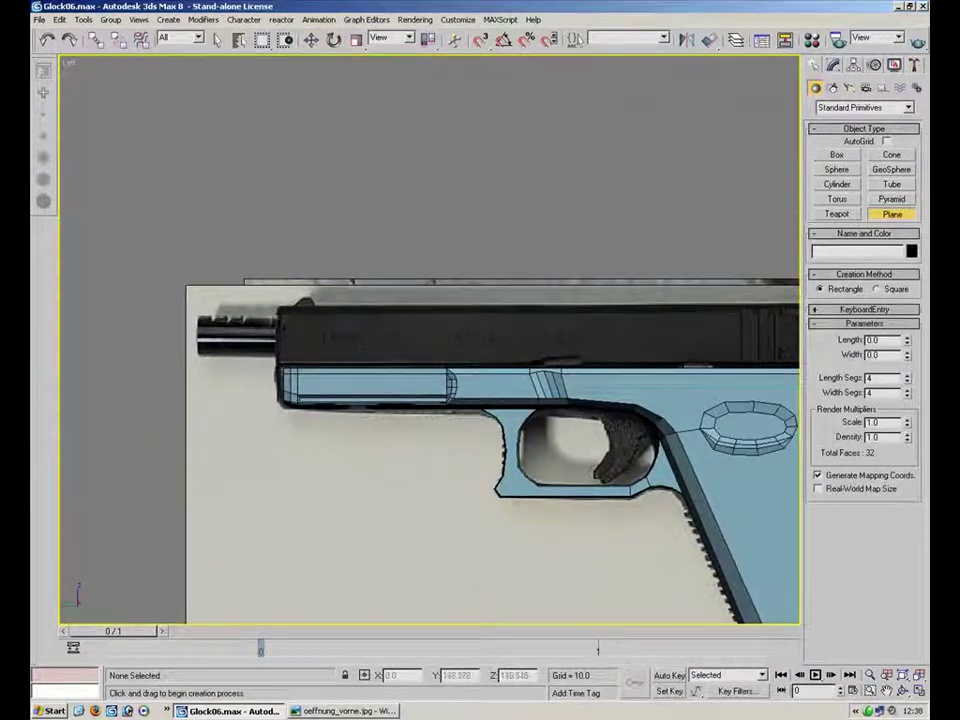
{"action": "left_click_drag", "start_coordinate": [281, 317], "coordinate": [743, 364]}
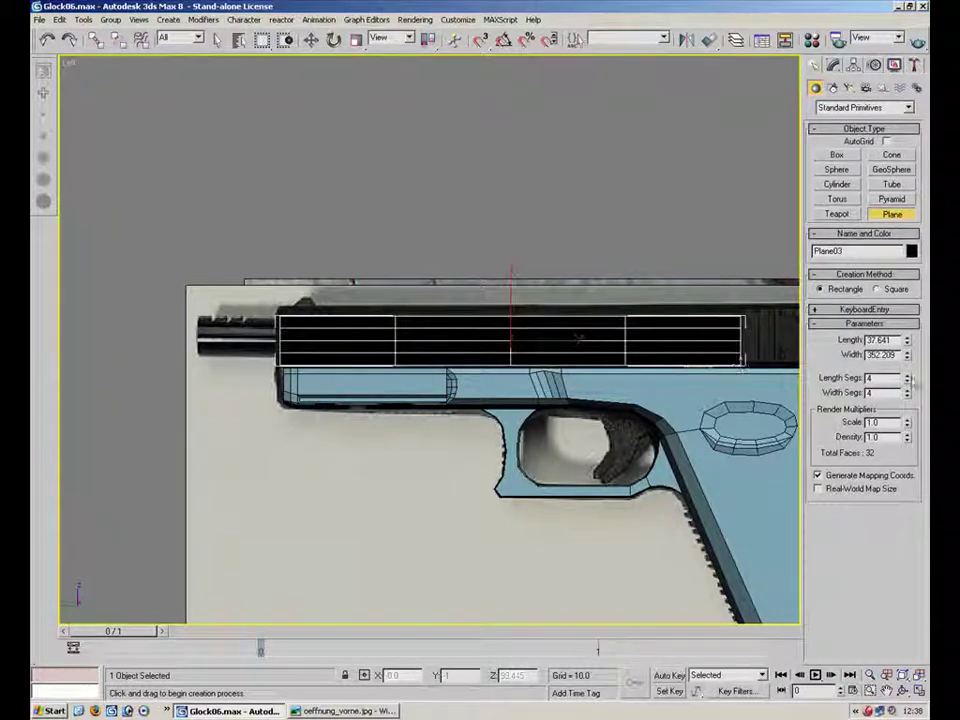
{"action": "right_click", "coordinate": [908, 378]}
{"action": "right_click", "coordinate": [911, 392]}
{"action": "key", "text": "Escape"}
{"action": "right_click", "coordinate": [907, 393]}
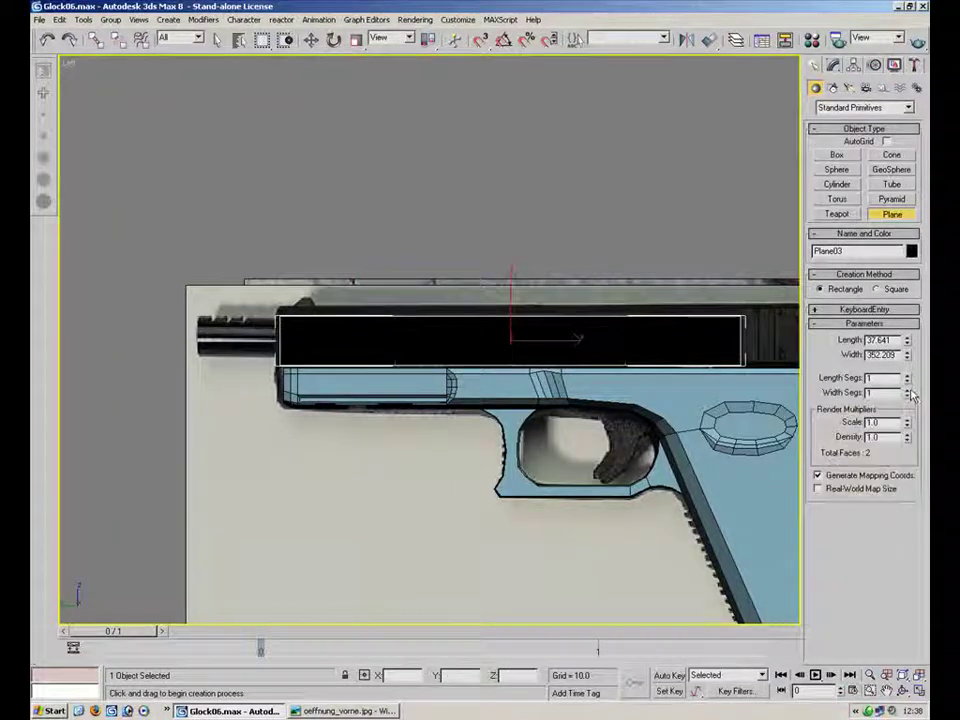
- Assign the light-blue 01 - Default material to the new plane
{"action": "key", "text": "m"}
{"action": "left_click", "coordinate": [84, 95]}
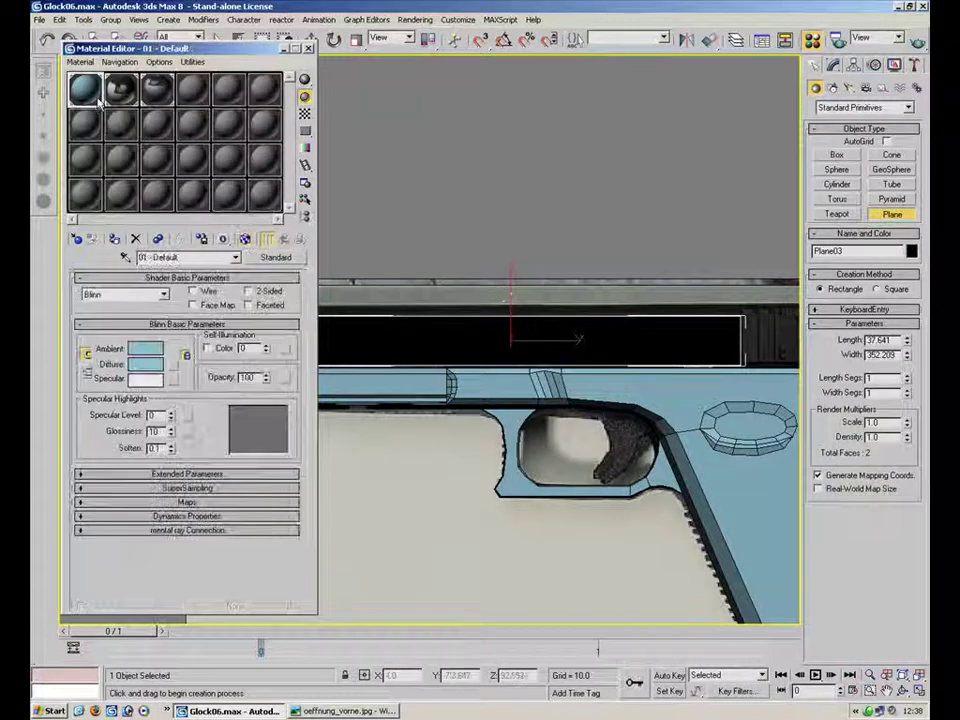
{"action": "left_click", "coordinate": [114, 238]}
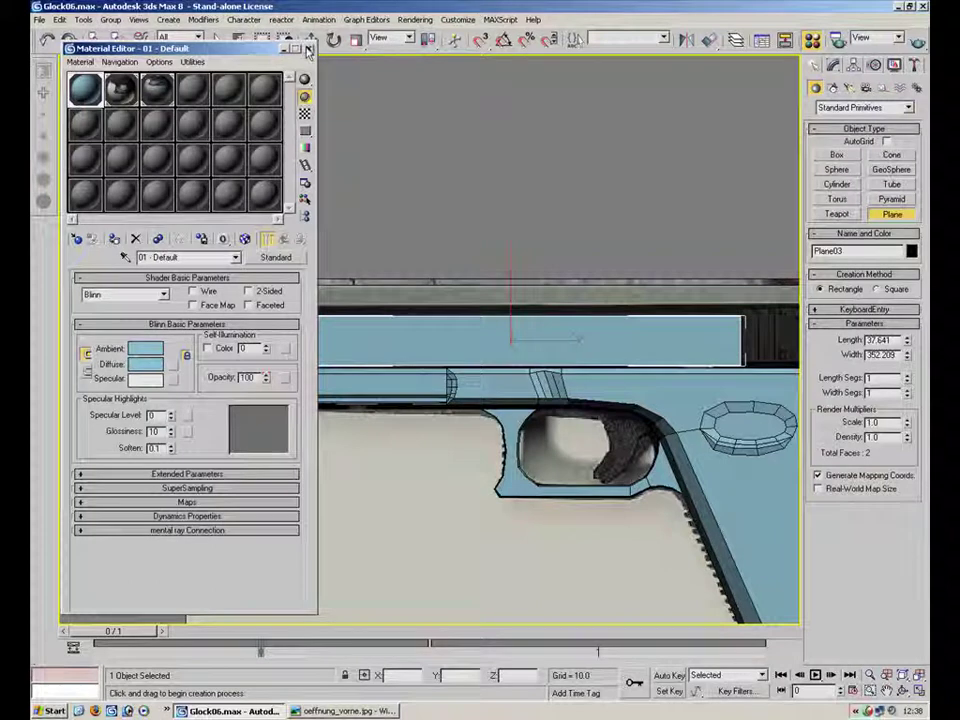
{"action": "left_click", "coordinate": [309, 49]}
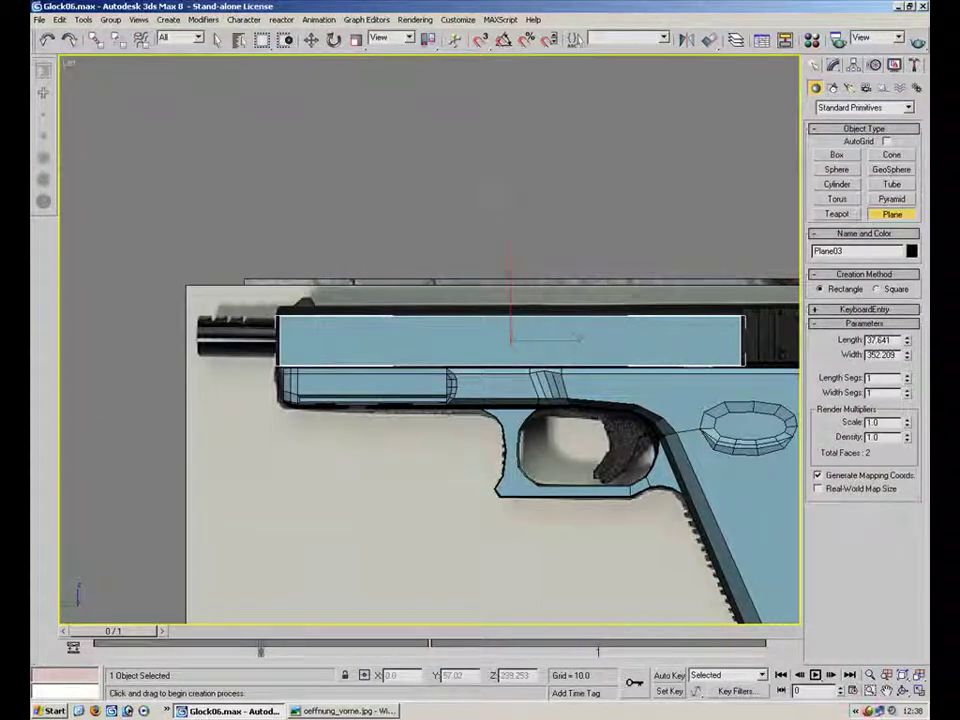
- Convert the slide plane to an Editable Poly
{"action": "middle_click_drag", "start_coordinate": [469, 288], "coordinate": [443, 238]}
{"action": "right_click", "coordinate": [470, 286]}
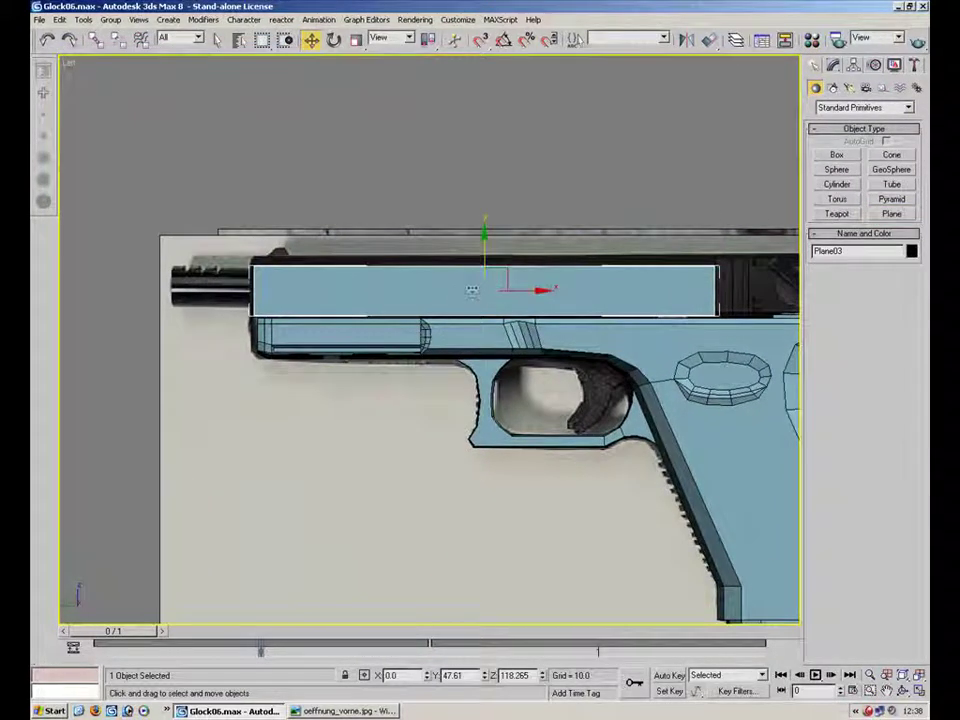
{"action": "right_click", "coordinate": [469, 285]}
{"action": "mouse_move", "coordinate": [530, 404]}
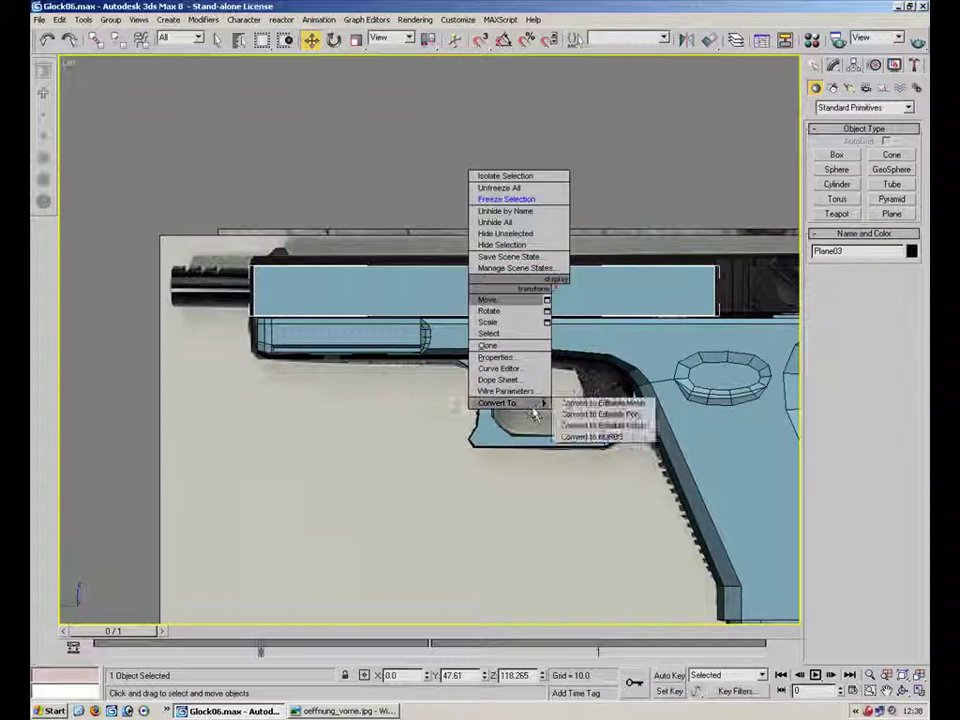
{"action": "left_click", "coordinate": [603, 413]}
- Raise the plane's two upper vertices about 2.7 units toward the slide's upper edge in the reference image
{"action": "left_click", "coordinate": [828, 262]}
{"action": "left_click_drag", "start_coordinate": [215, 237], "coordinate": [762, 288]}
{"action": "scroll", "coordinate": [475, 440], "scroll_direction": "up", "scroll_amount": 4}
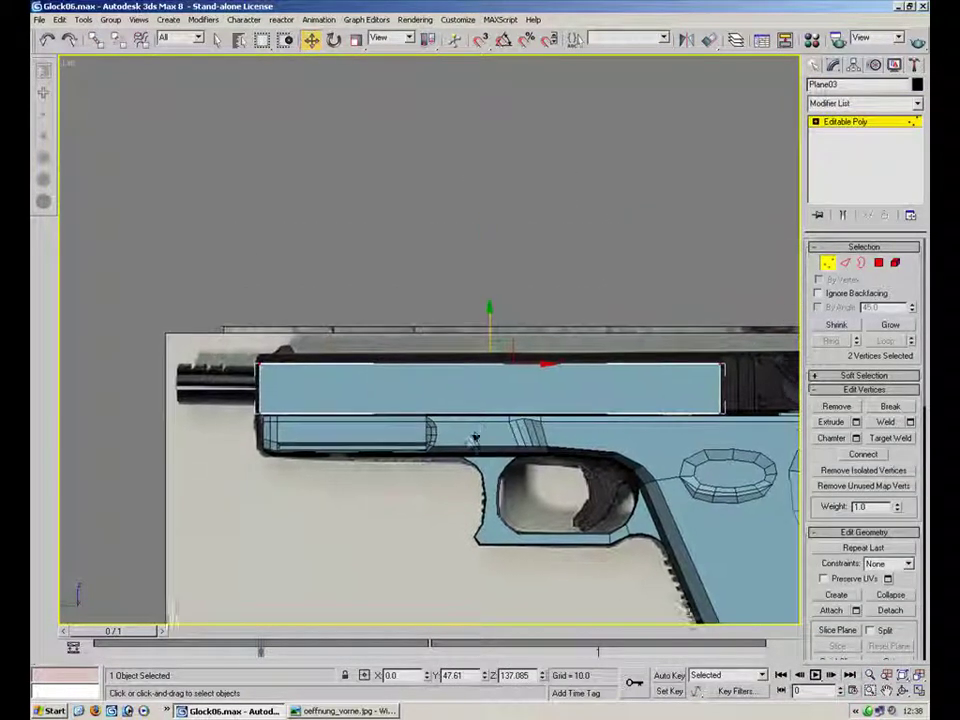
{"action": "middle_click_drag", "start_coordinate": [371, 425], "coordinate": [212, 388]}
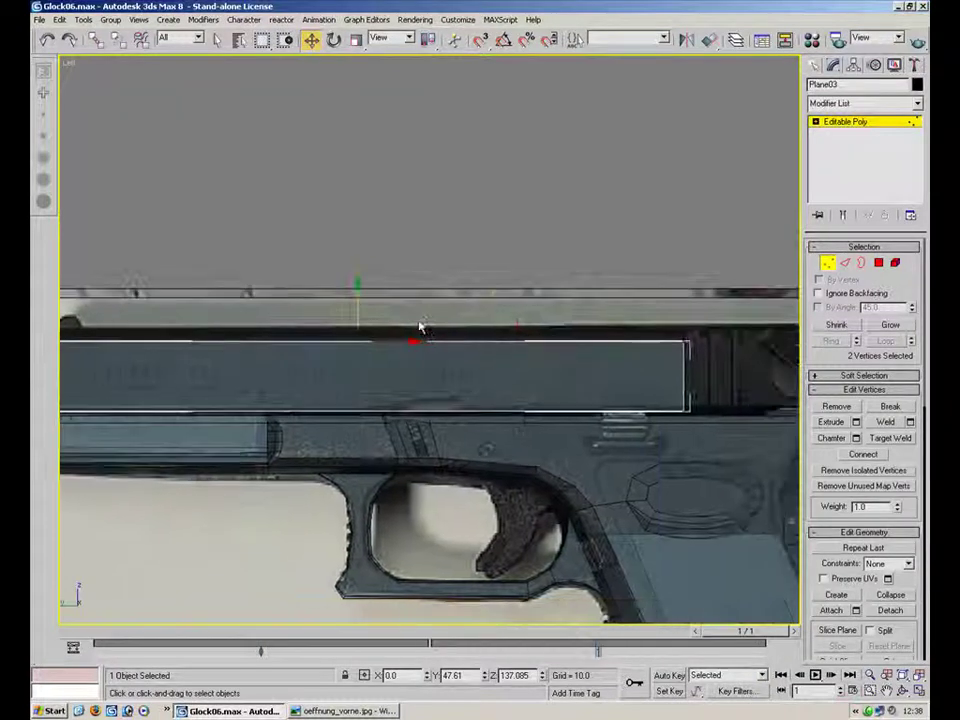
{"action": "left_click_drag", "start_coordinate": [352, 307], "coordinate": [354, 300]}
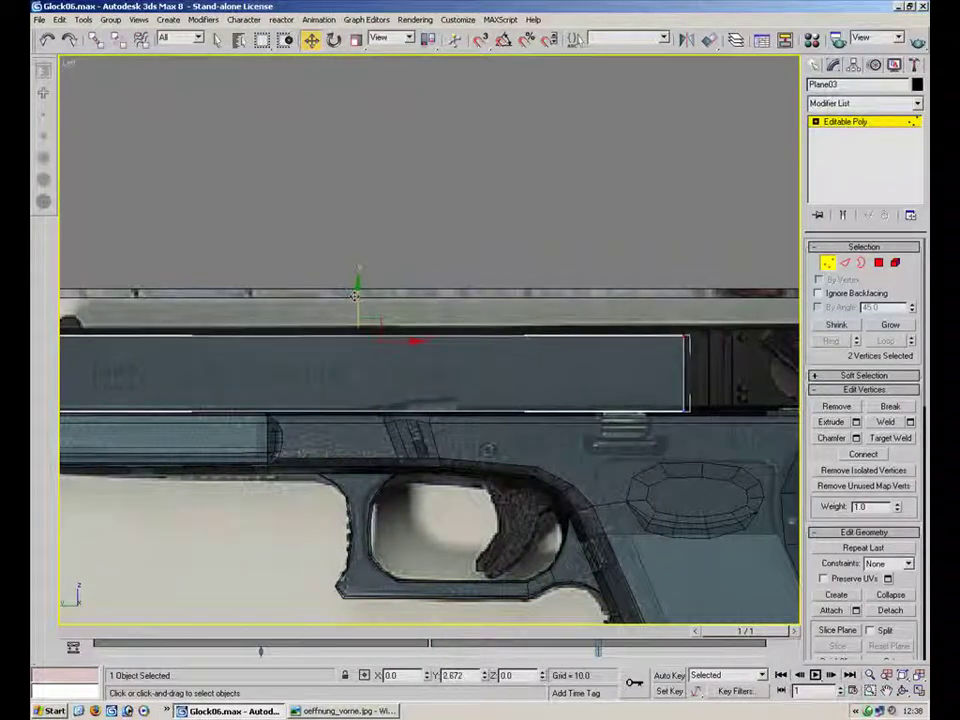
- Select the plane's two lower vertices and move them slightly down toward the slide's lower edge
{"action": "left_click_drag", "start_coordinate": [721, 387], "coordinate": [64, 423]}
{"action": "middle_click_drag", "start_coordinate": [208, 411], "coordinate": [536, 416]}
{"action": "left_click_drag", "start_coordinate": [418, 384], "coordinate": [326, 438], "text": "ctrl"}
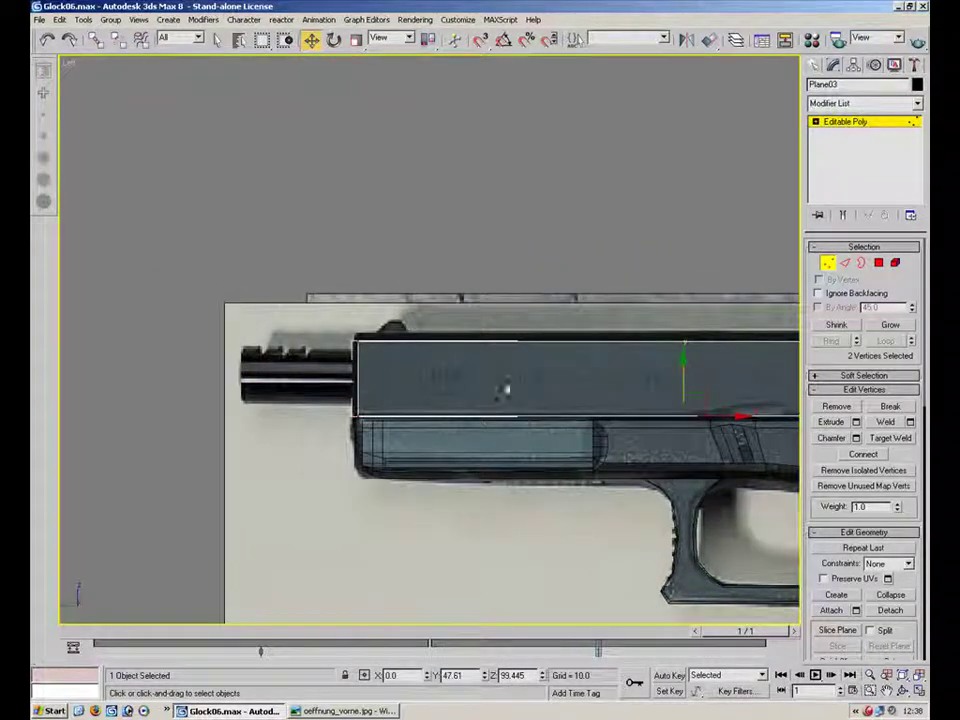
{"action": "mouse_move", "coordinate": [682, 368]}
{"action": "left_mouse_down"}
{"action": "mouse_move", "coordinate": [680, 352]}
{"action": "mouse_move", "coordinate": [673, 375]}
{"action": "left_mouse_up"}
- Inspect the Z coordinates of the Gun frame's upper-edge vertices above the front of the trigger guard
{"action": "left_click", "coordinate": [822, 264]}
{"action": "middle_click_drag", "start_coordinate": [653, 431], "coordinate": [482, 384]}
{"action": "scroll", "coordinate": [482, 384], "scroll_direction": "up", "scroll_amount": 2}
{"action": "left_click", "coordinate": [482, 384]}
{"action": "left_click", "coordinate": [844, 146]}
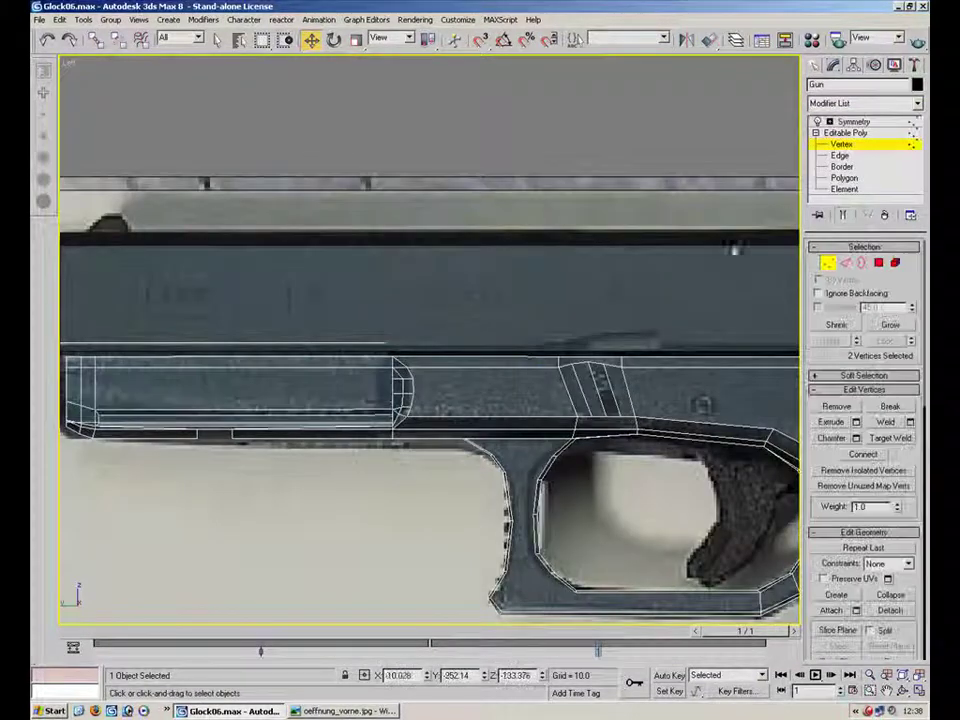
{"action": "left_click_drag", "start_coordinate": [587, 356], "coordinate": [580, 350]}
{"action": "middle_click_drag", "start_coordinate": [696, 323], "coordinate": [592, 323]}
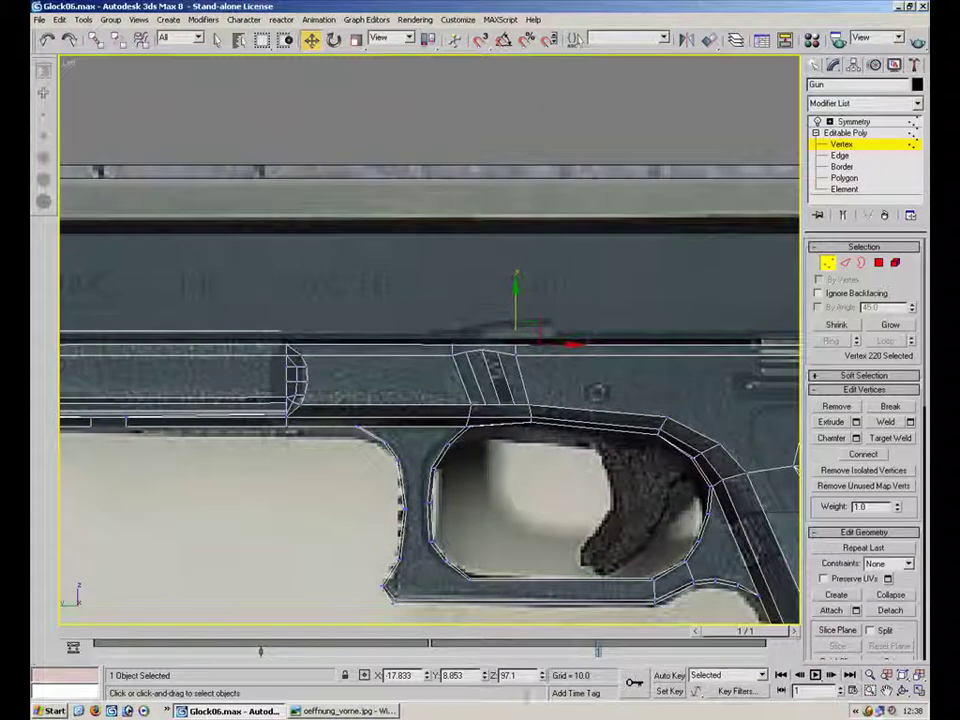
{"action": "left_click_drag", "start_coordinate": [488, 314], "coordinate": [433, 359]}
{"action": "double_click", "coordinate": [503, 676]}
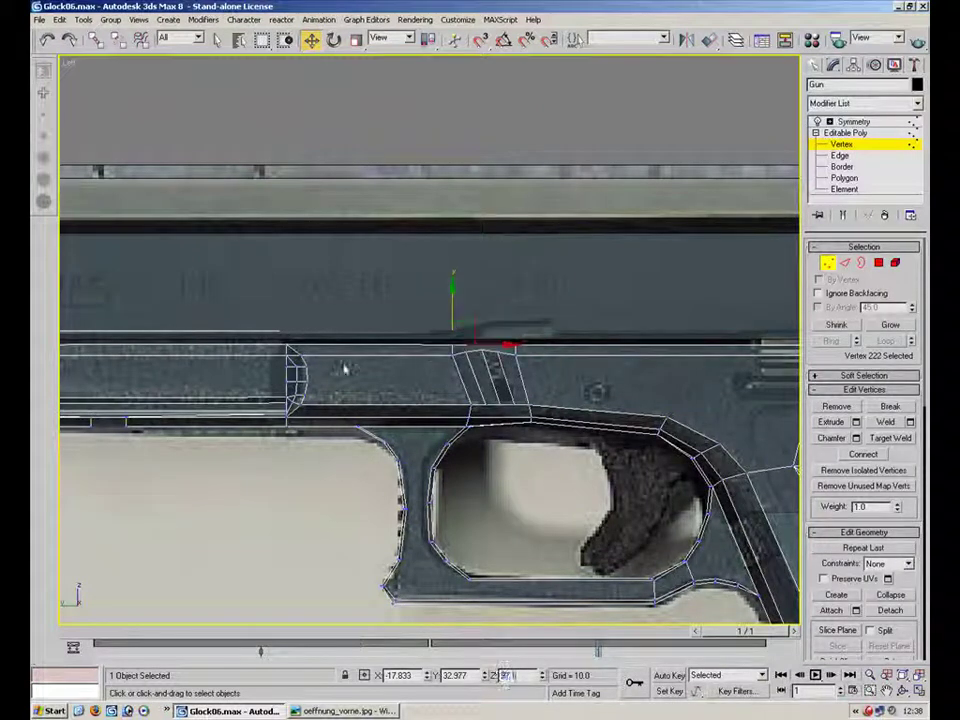
- Inspect the Z coordinates of the frame's upper-edge vertices at the rear end of the recessed front section
{"action": "left_click_drag", "start_coordinate": [341, 318], "coordinate": [250, 355]}
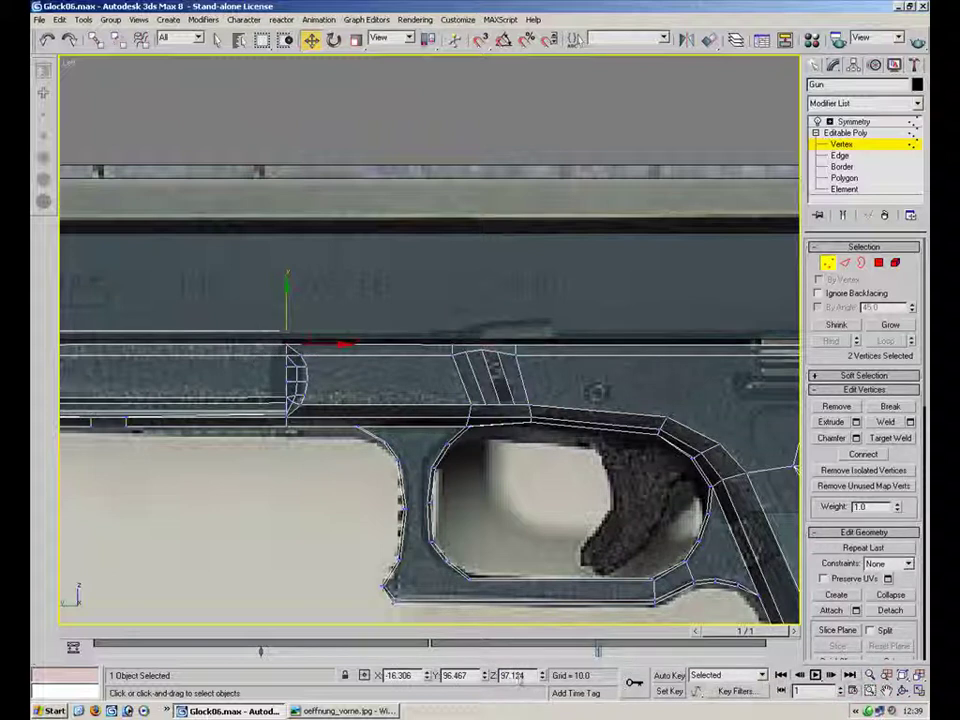
{"action": "left_click", "coordinate": [278, 514]}
{"action": "middle_click_drag", "start_coordinate": [225, 292], "coordinate": [397, 305]}
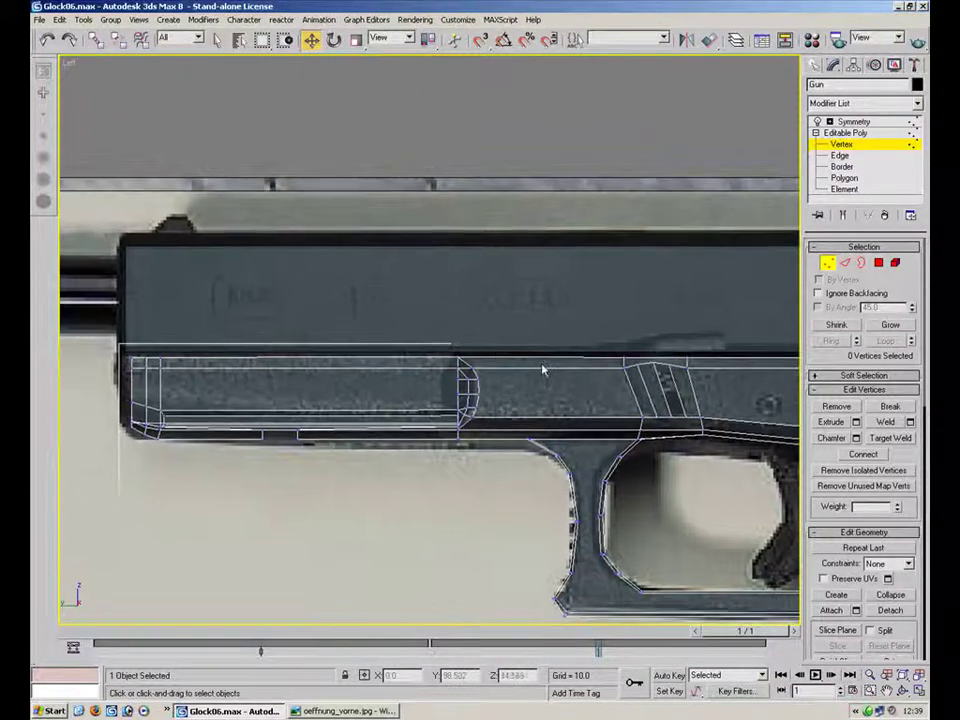
{"action": "left_click", "coordinate": [604, 367]}
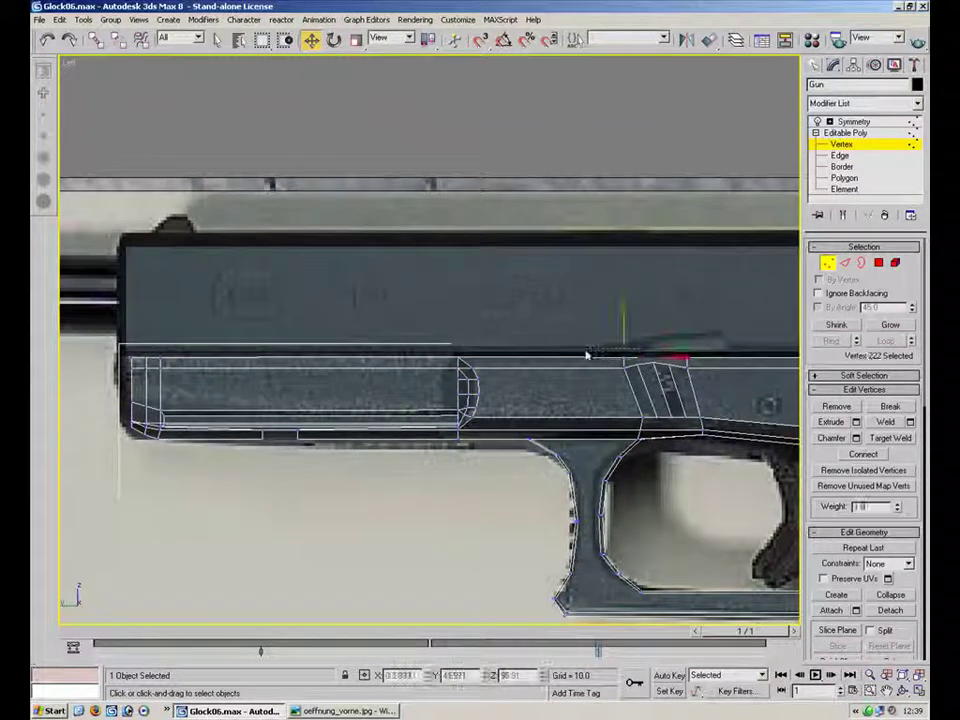
{"action": "left_click", "coordinate": [486, 388]}
{"action": "left_click", "coordinate": [459, 358]}
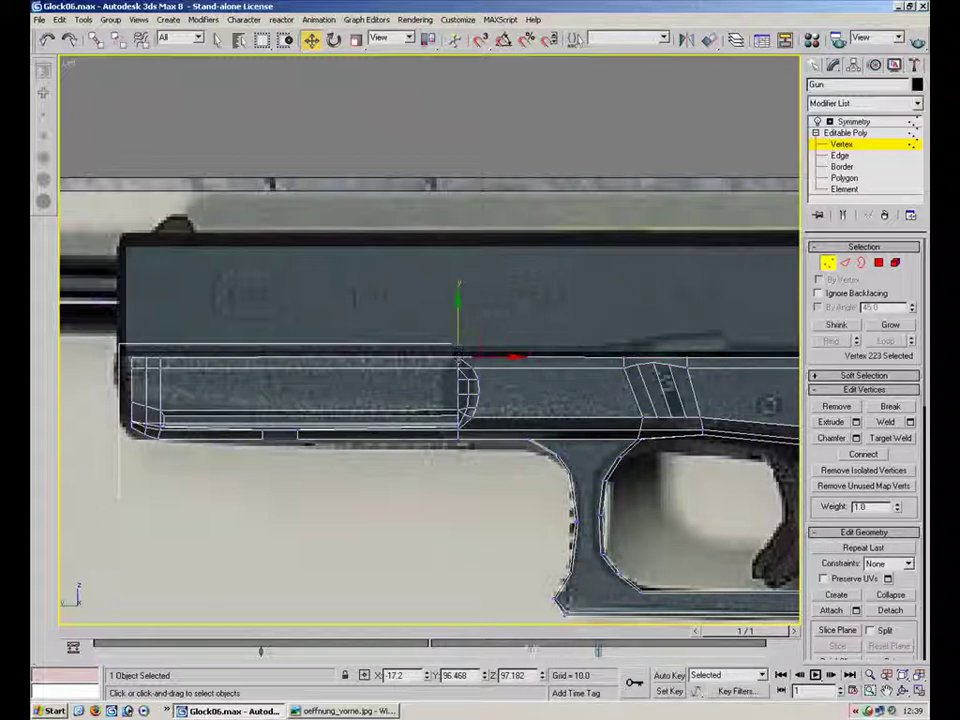
{"action": "left_click", "coordinate": [386, 601]}
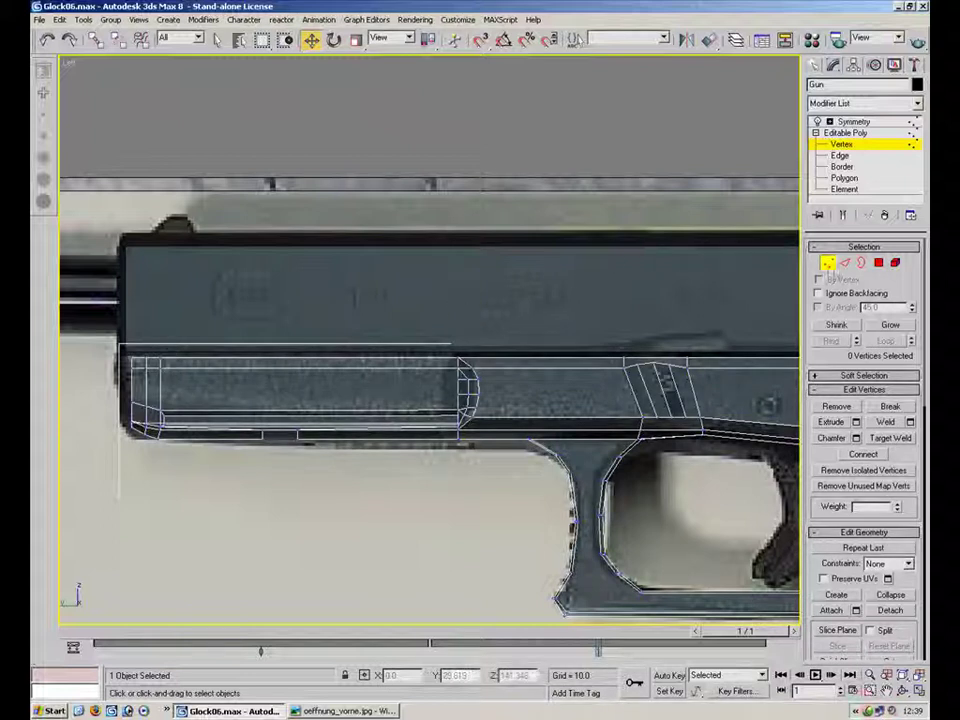
- Set the Z position of the slide plane's two lower vertices to 97.1
{"action": "left_click", "coordinate": [829, 263]}
{"action": "left_click", "coordinate": [671, 302]}
{"action": "left_click", "coordinate": [829, 265]}
{"action": "middle_click_drag", "start_coordinate": [682, 340], "coordinate": [591, 338]}
{"action": "scroll", "coordinate": [591, 338], "scroll_direction": "down", "scroll_amount": 3}
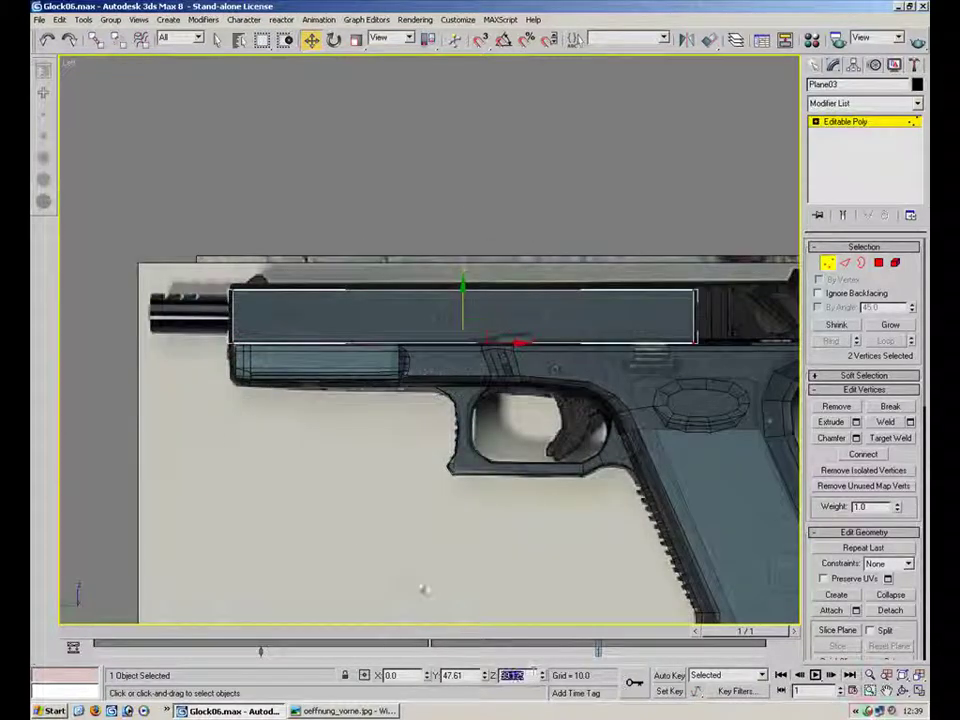
{"action": "scroll", "coordinate": [452, 251], "scroll_direction": "up", "scroll_amount": 5}
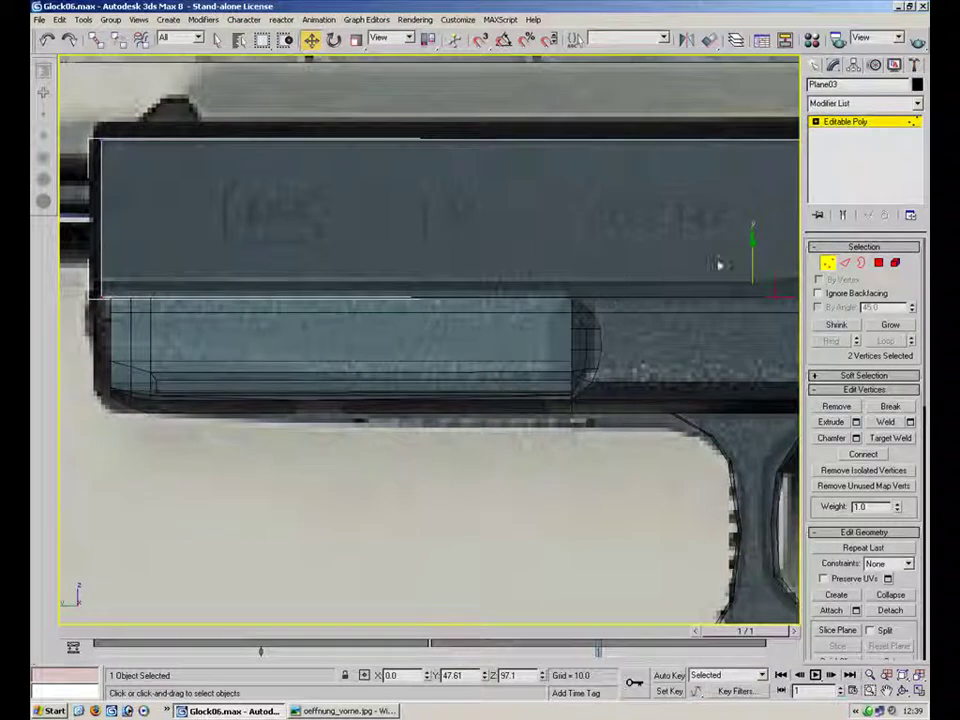
{"action": "left_click_drag", "start_coordinate": [753, 256], "coordinate": [753, 253]}
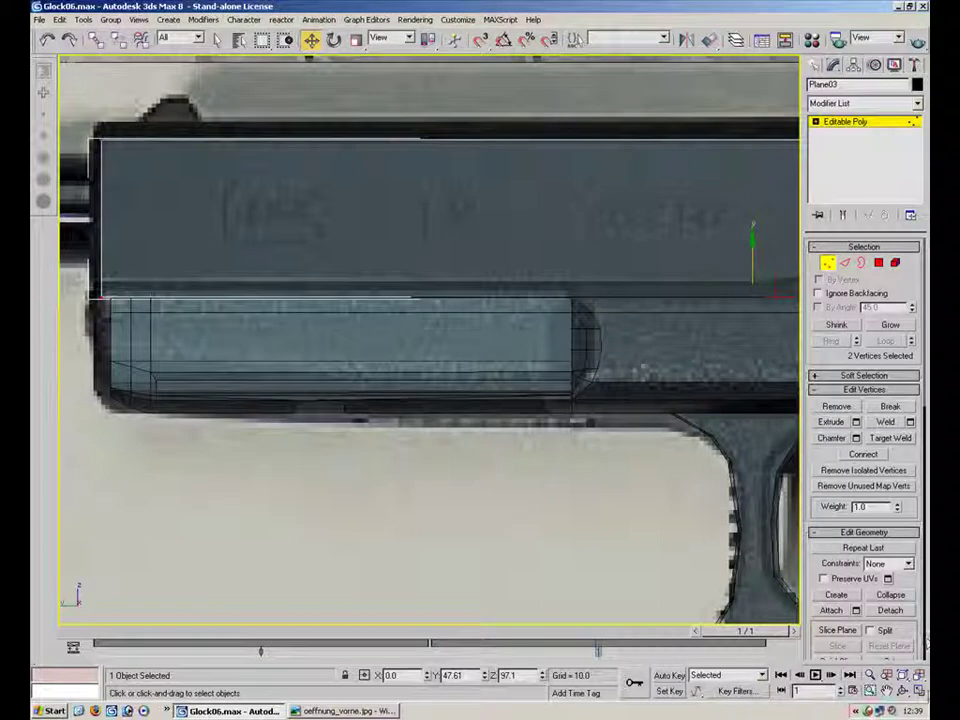
- Select the Gun frame's side polygon behind the recessed front section in the perspective view to examine its X position
{"action": "key", "text": "alt+w"}
{"action": "middle_click_drag", "start_coordinate": [711, 477], "coordinate": [705, 493]}
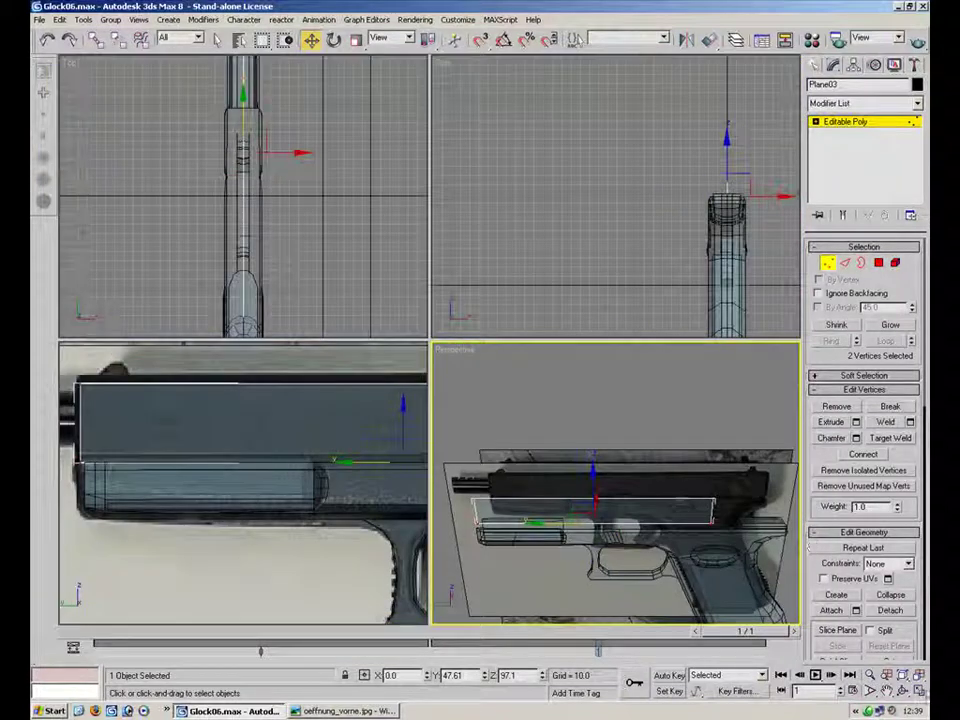
{"action": "left_click", "coordinate": [915, 695]}
{"action": "middle_click_drag", "start_coordinate": [476, 373], "coordinate": [525, 425], "text": "alt"}
{"action": "scroll", "coordinate": [583, 335], "scroll_direction": "up", "scroll_amount": 5}
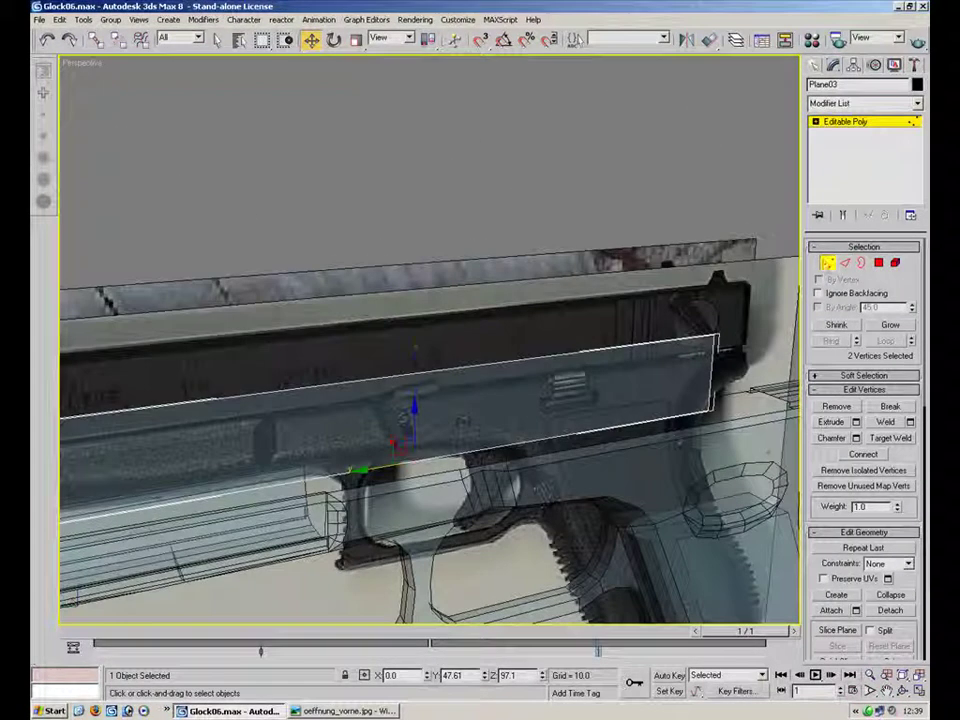
{"action": "left_click", "coordinate": [568, 467]}
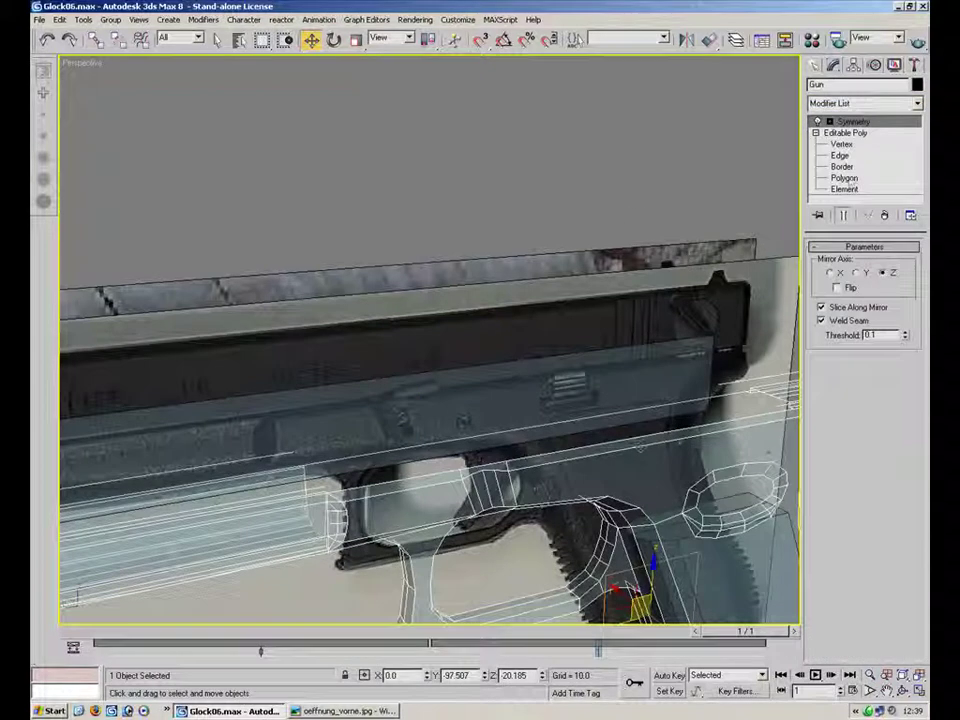
{"action": "key", "text": "4"}
{"action": "middle_click_drag", "start_coordinate": [530, 420], "coordinate": [624, 332], "text": "alt"}
{"action": "scroll", "coordinate": [624, 332], "scroll_direction": "up", "scroll_amount": 3}
{"action": "middle_click_drag", "start_coordinate": [564, 287], "coordinate": [497, 279], "text": "alt"}
{"action": "left_click", "coordinate": [489, 343]}
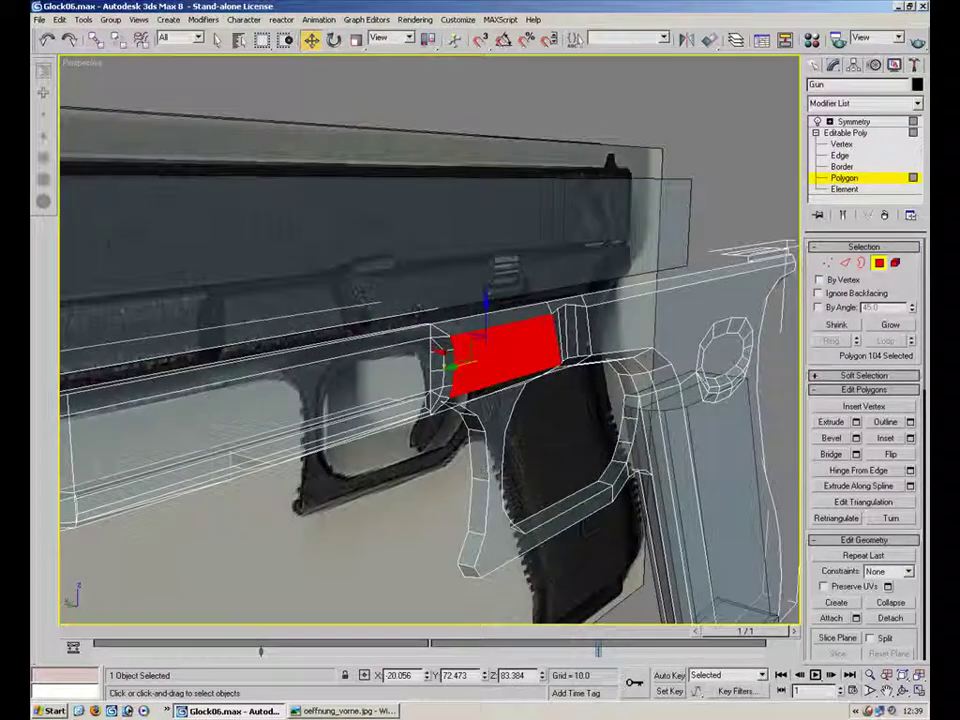
- Examine the body.jpg reference photo and the X position of the large side polygon on the frame's recessed front section
{"action": "left_click", "coordinate": [340, 711]}
{"action": "left_click", "coordinate": [296, 507]}
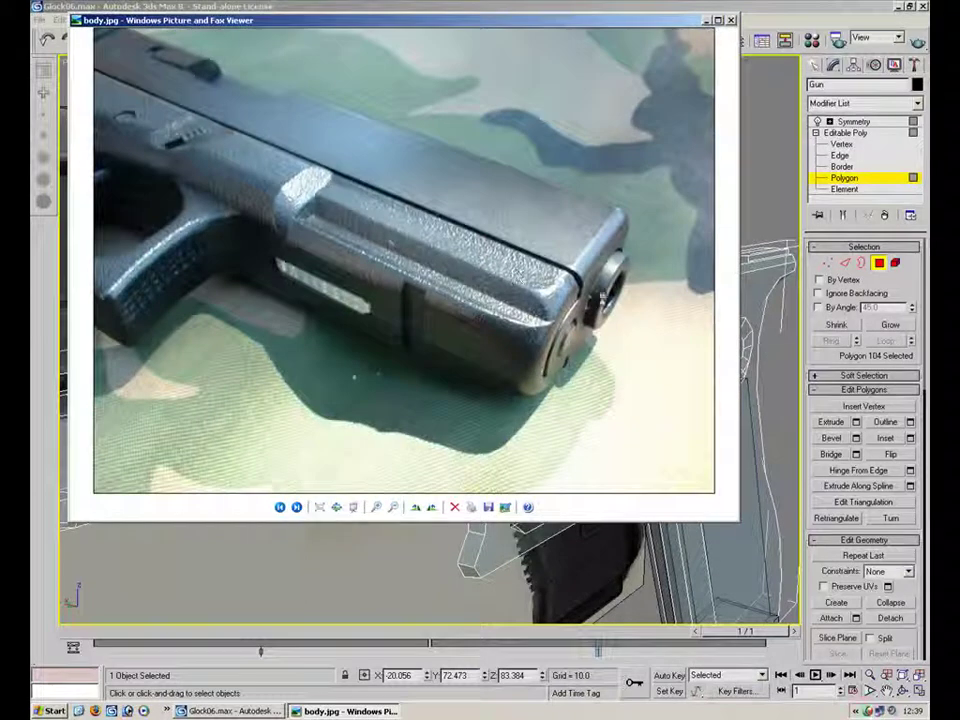
{"action": "key", "text": "alt+Tab"}
{"action": "left_click", "coordinate": [380, 371]}
{"action": "mouse_move", "coordinate": [417, 348]}
{"action": "middle_mouse_down", "text": "alt"}
{"action": "mouse_move", "coordinate": [469, 342]}
{"action": "mouse_move", "coordinate": [410, 345]}
{"action": "middle_mouse_up", "text": "alt"}
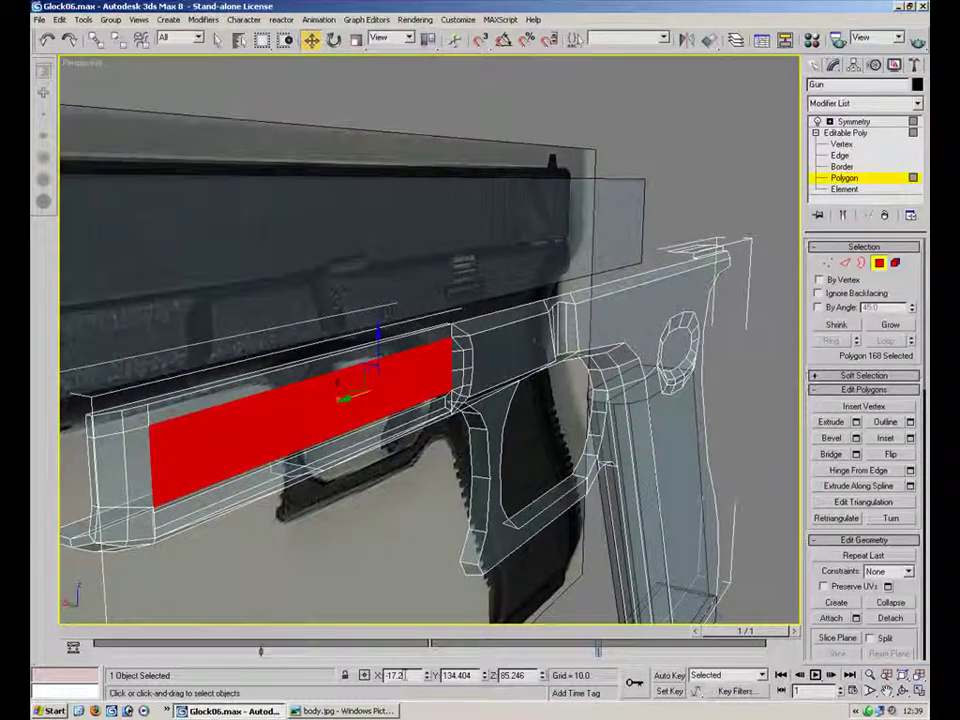
- Set the slide plane's X position to -17.2
{"action": "left_click", "coordinate": [879, 263]}
{"action": "left_click", "coordinate": [529, 236]}
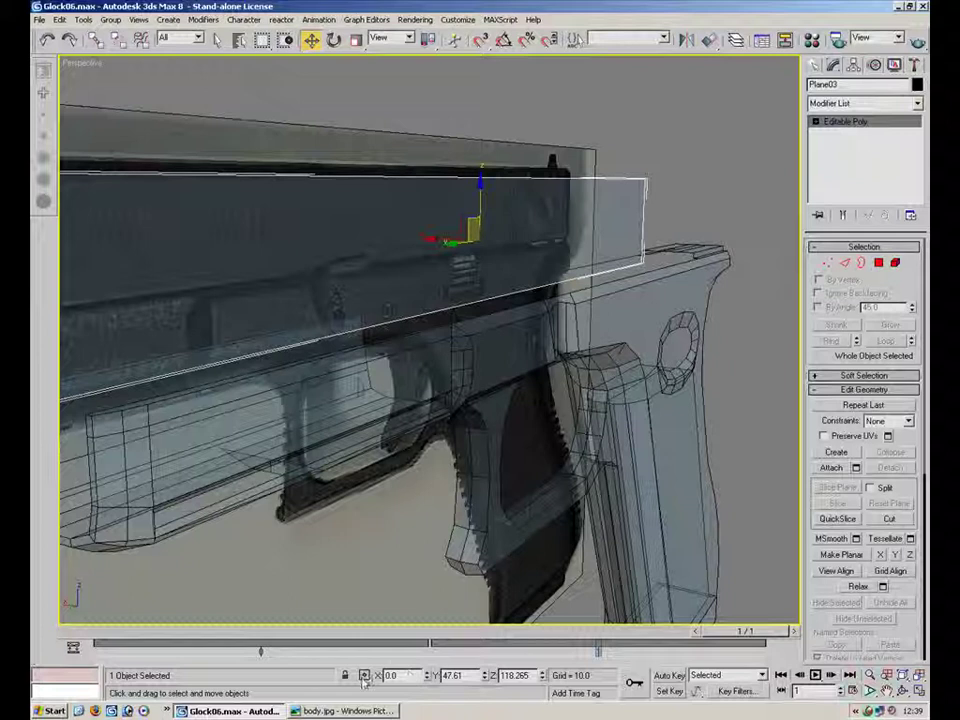
{"action": "left_click_drag", "start_coordinate": [411, 678], "coordinate": [345, 674]}
{"action": "type", "text": "-17.2"}
{"action": "key", "text": "Return"}
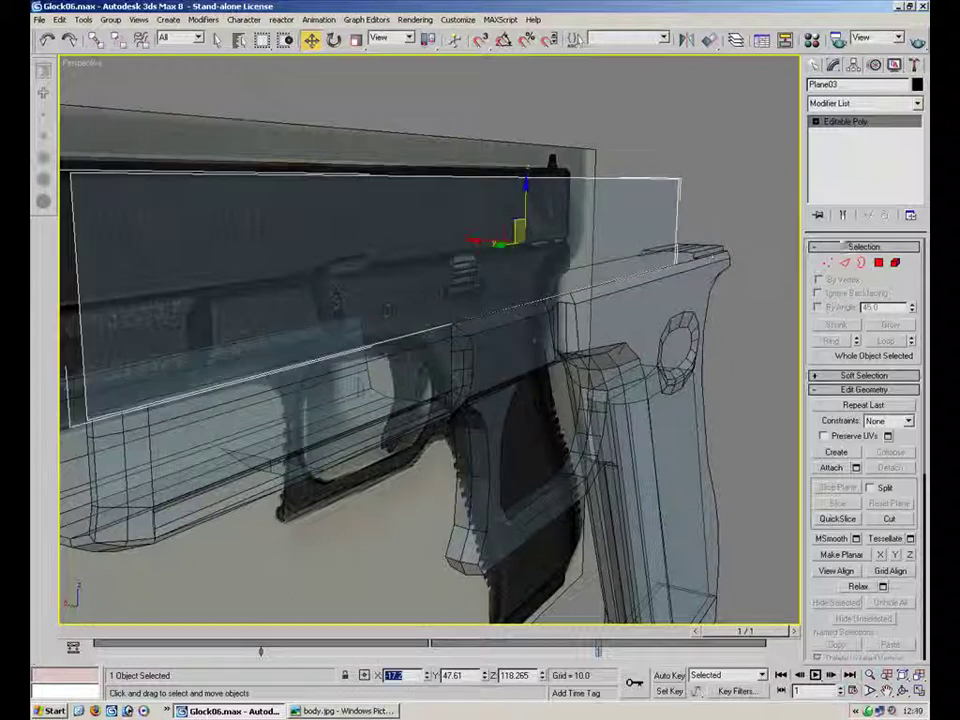
{"action": "type", "text": "1"}
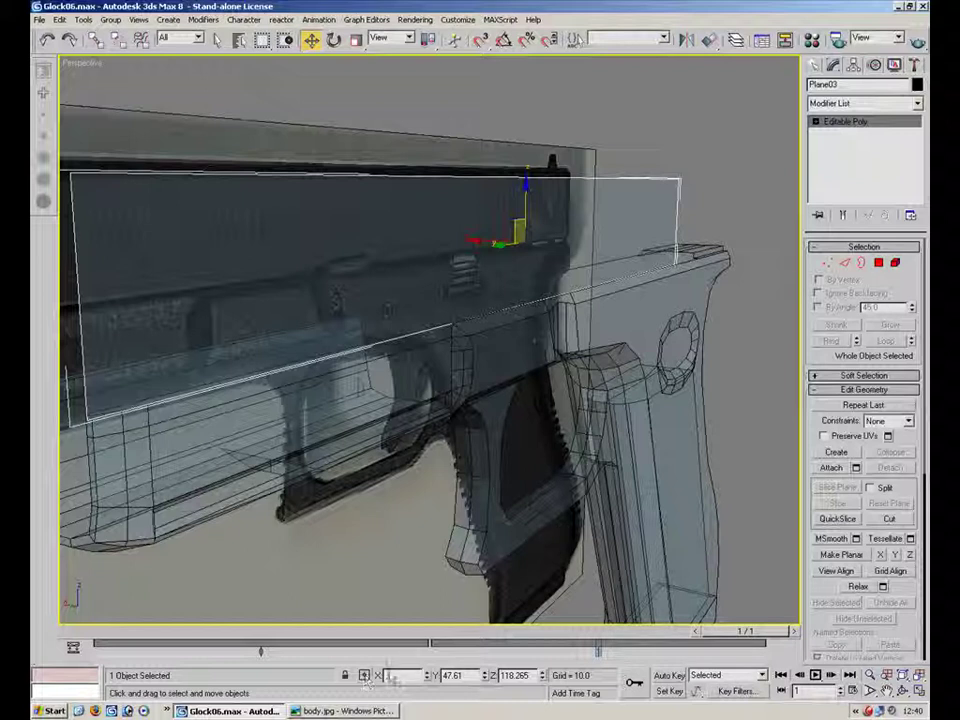
{"action": "left_click", "coordinate": [723, 375]}
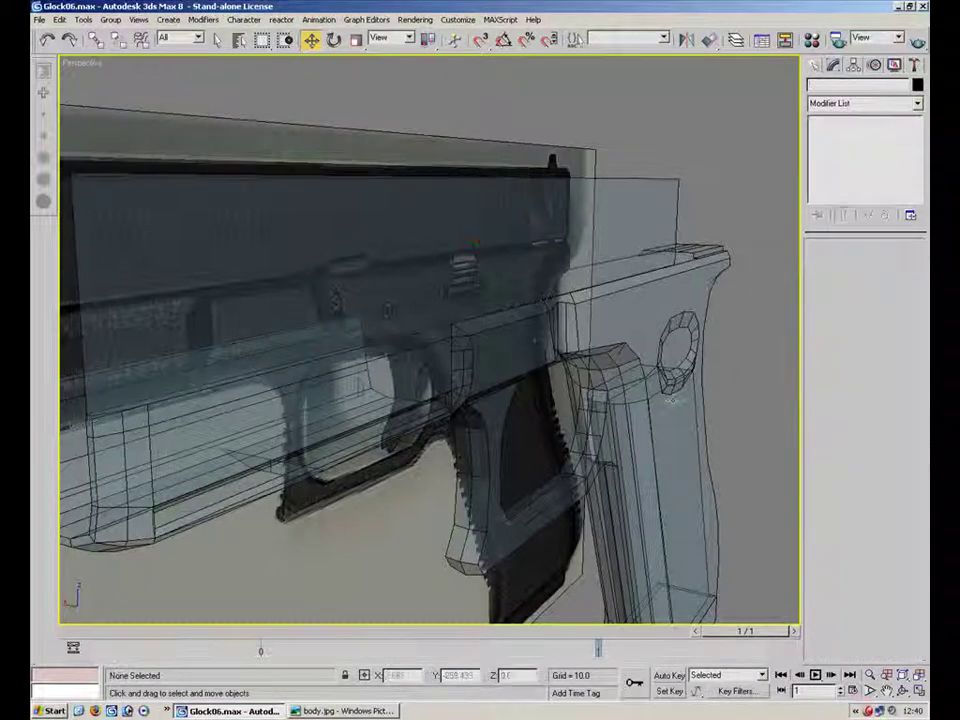
- Return to frame 0 and select the rear vertical edge of the slide plane for editing in the Left view
{"action": "key", "text": "comma"}
{"action": "middle_click_drag", "start_coordinate": [622, 232], "coordinate": [392, 306], "text": "alt"}
{"action": "left_click", "coordinate": [435, 281]}
{"action": "left_click", "coordinate": [828, 262]}
{"action": "scroll", "coordinate": [219, 276], "scroll_direction": "down", "scroll_amount": 5}
{"action": "middle_click_drag", "start_coordinate": [550, 353], "coordinate": [334, 296]}
{"action": "key", "text": "2"}
{"action": "left_click", "coordinate": [333, 288]}
{"action": "key", "text": "alt+w"}
{"action": "mouse_move", "coordinate": [290, 458]}
{"action": "middle_mouse_down"}
{"action": "mouse_move", "coordinate": [229, 454]}
{"action": "mouse_move", "coordinate": [193, 476]}
{"action": "mouse_move", "coordinate": [307, 469]}
{"action": "middle_mouse_up"}
{"action": "scroll", "coordinate": [278, 449], "scroll_direction": "up", "scroll_amount": 5}
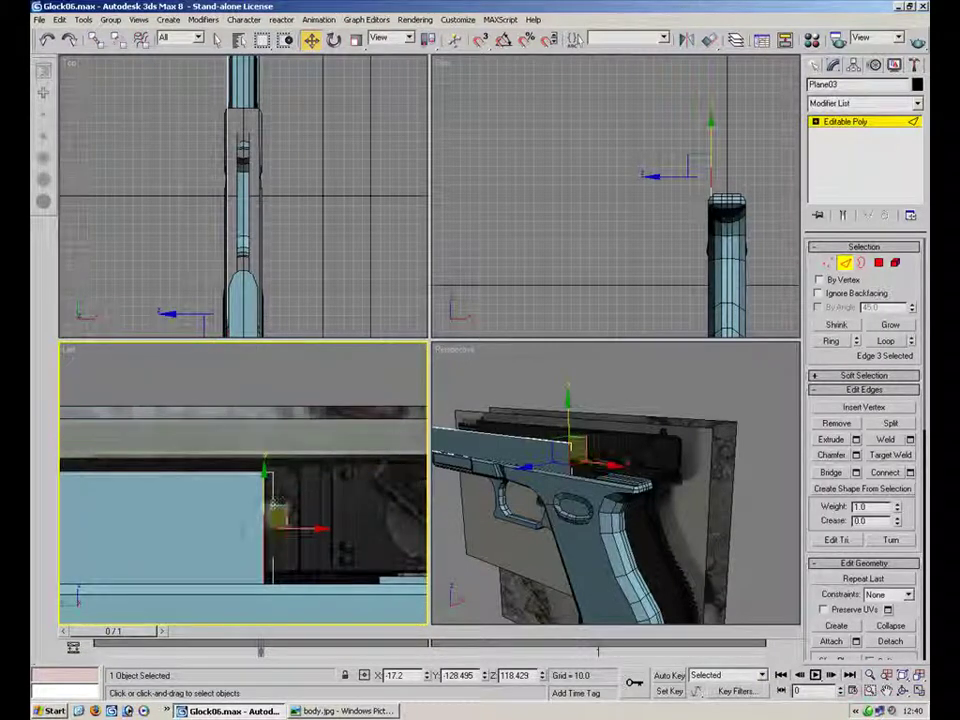
- Switch to Windows Picture and Fax Viewer and examine the oeffnung_hinten.jpg reference photo of the slide's rear serrations
{"action": "left_click", "coordinate": [348, 710]}
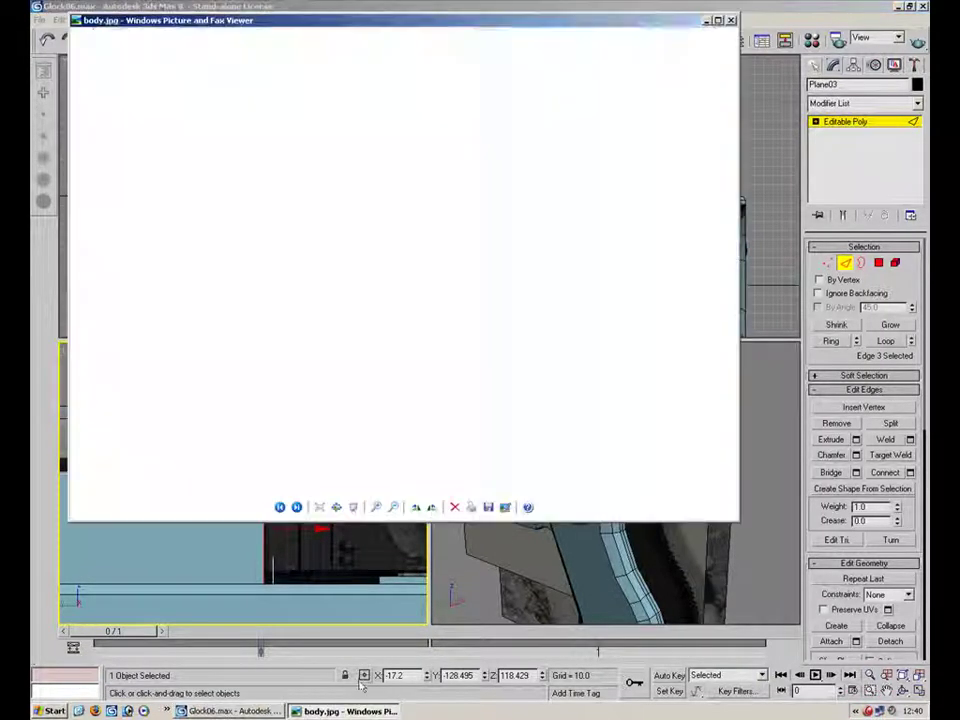
{"action": "left_click", "coordinate": [297, 507]}
{"action": "left_click", "coordinate": [297, 507]}
{"action": "left_click", "coordinate": [280, 507]}
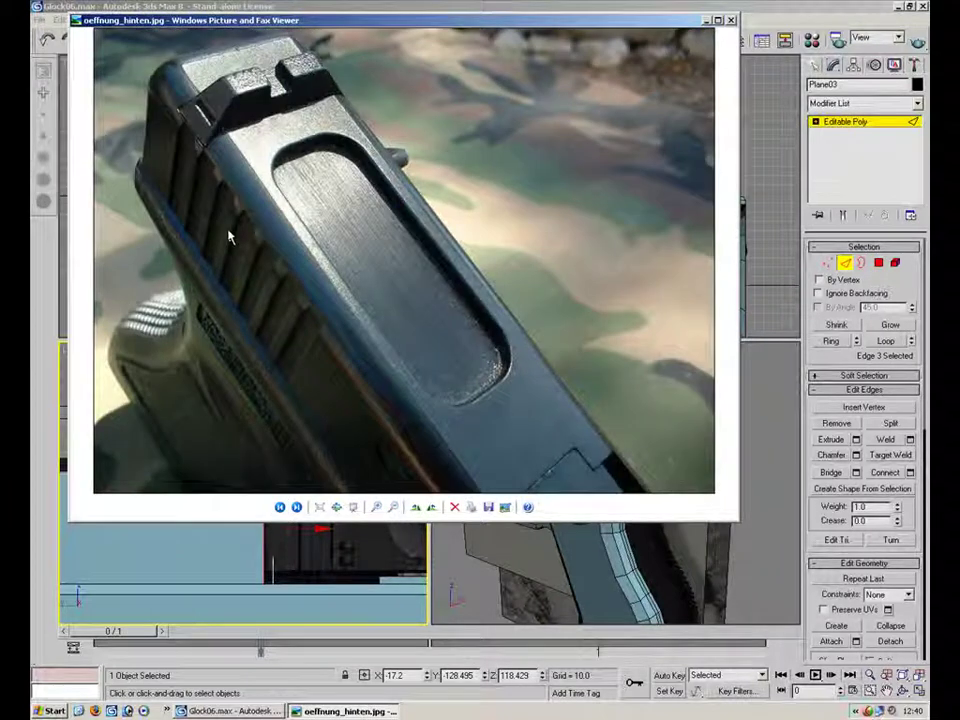
{"action": "left_click", "coordinate": [705, 20]}
- Extrude the slide plane's rear edge inward, rearward and back outward to form the first serration groove
{"action": "middle_click_drag", "start_coordinate": [315, 509], "coordinate": [294, 502]}
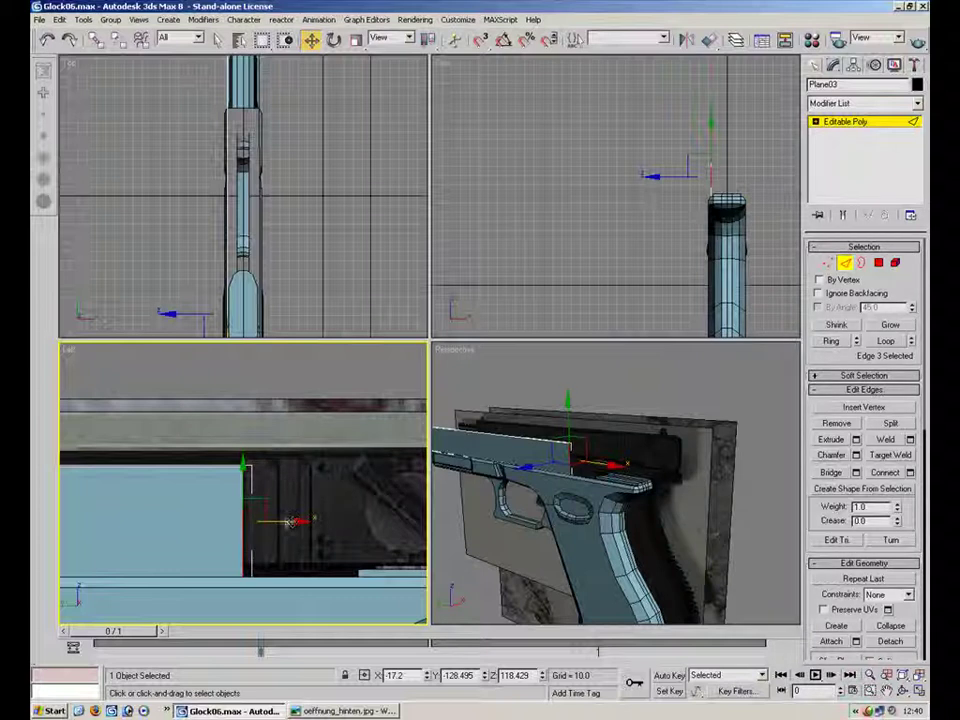
{"action": "mouse_move", "coordinate": [610, 498]}
{"action": "middle_mouse_down", "text": "alt"}
{"action": "mouse_move", "coordinate": [598, 516]}
{"action": "mouse_move", "coordinate": [606, 513]}
{"action": "middle_mouse_up", "text": "alt"}
{"action": "middle_click_drag", "start_coordinate": [371, 487], "coordinate": [289, 512], "text": "alt"}
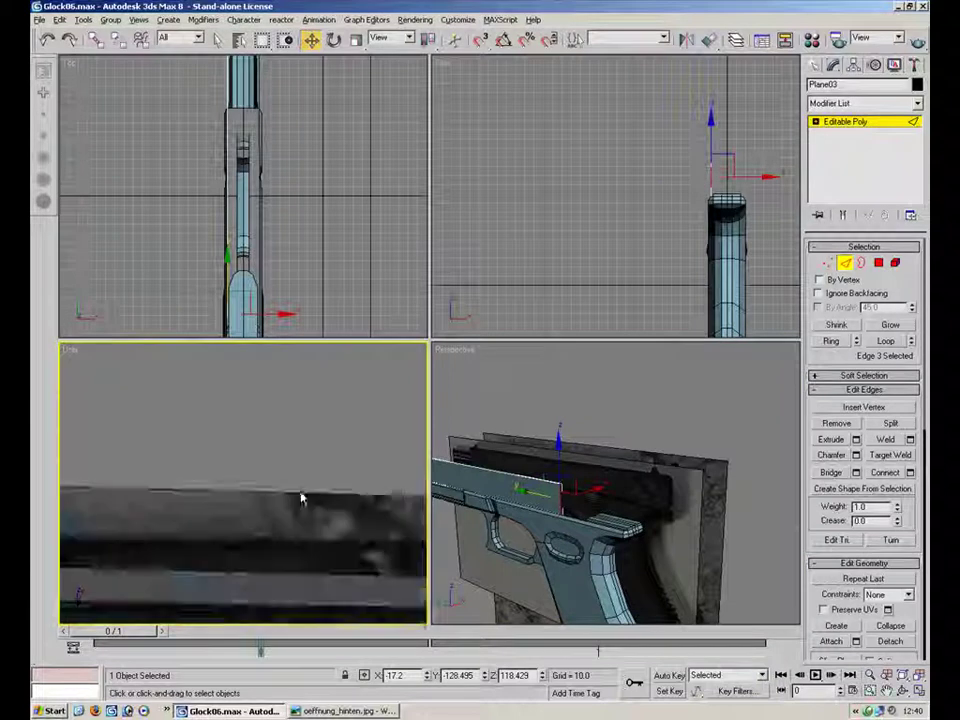
{"action": "key", "text": "shift+z"}
{"action": "mouse_move", "coordinate": [588, 487]}
{"action": "middle_mouse_down", "text": "alt"}
{"action": "mouse_move", "coordinate": [592, 500]}
{"action": "mouse_move", "coordinate": [592, 486]}
{"action": "middle_mouse_up", "text": "alt"}
{"action": "left_click", "coordinate": [919, 692]}
{"action": "middle_click_drag", "start_coordinate": [482, 363], "coordinate": [551, 330], "text": "alt"}
{"action": "scroll", "coordinate": [476, 439], "scroll_direction": "up", "scroll_amount": 5}
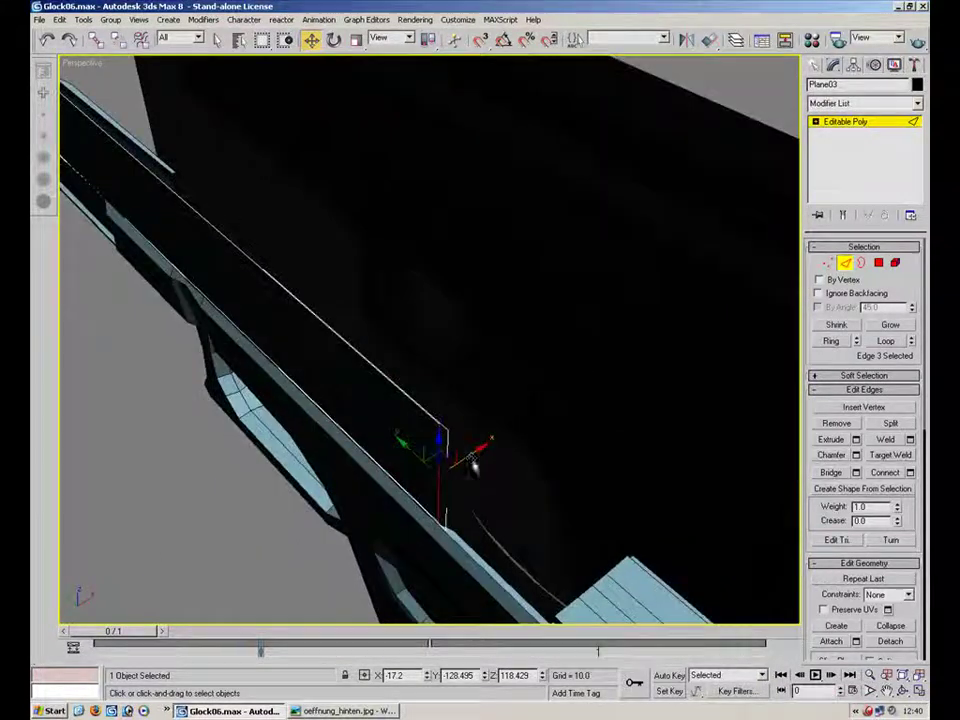
{"action": "right_click", "coordinate": [475, 450], "text": "shift"}
{"action": "left_click", "coordinate": [454, 488]}
{"action": "left_click", "coordinate": [443, 483]}
{"action": "mouse_move", "coordinate": [471, 456]}
{"action": "left_mouse_down", "text": "shift"}
{"action": "mouse_move", "coordinate": [482, 449]}
{"action": "mouse_move", "coordinate": [431, 456]}
{"action": "mouse_move", "coordinate": [480, 461]}
{"action": "mouse_move", "coordinate": [470, 462]}
{"action": "left_mouse_up", "text": "shift"}
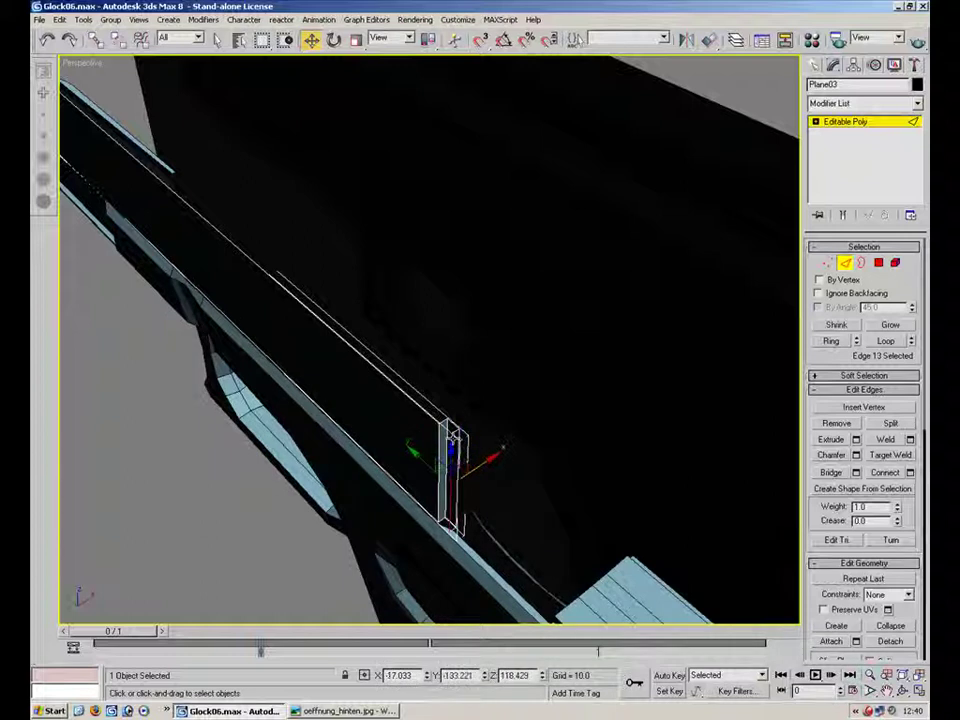
- Set the X position of the groove's outer rear edge to -17.2
{"action": "middle_click_drag", "start_coordinate": [461, 410], "coordinate": [413, 338], "text": "alt"}
{"action": "scroll", "coordinate": [412, 337], "scroll_direction": "up", "scroll_amount": 2}
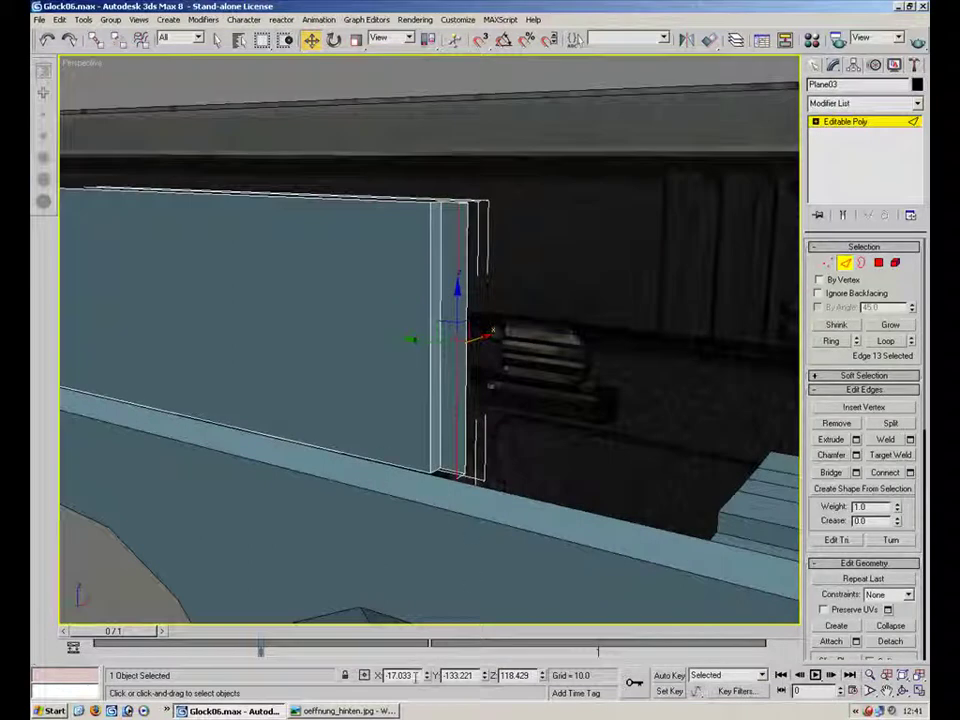
{"action": "type", "text": "-17.2"}
{"action": "key", "text": "Return"}
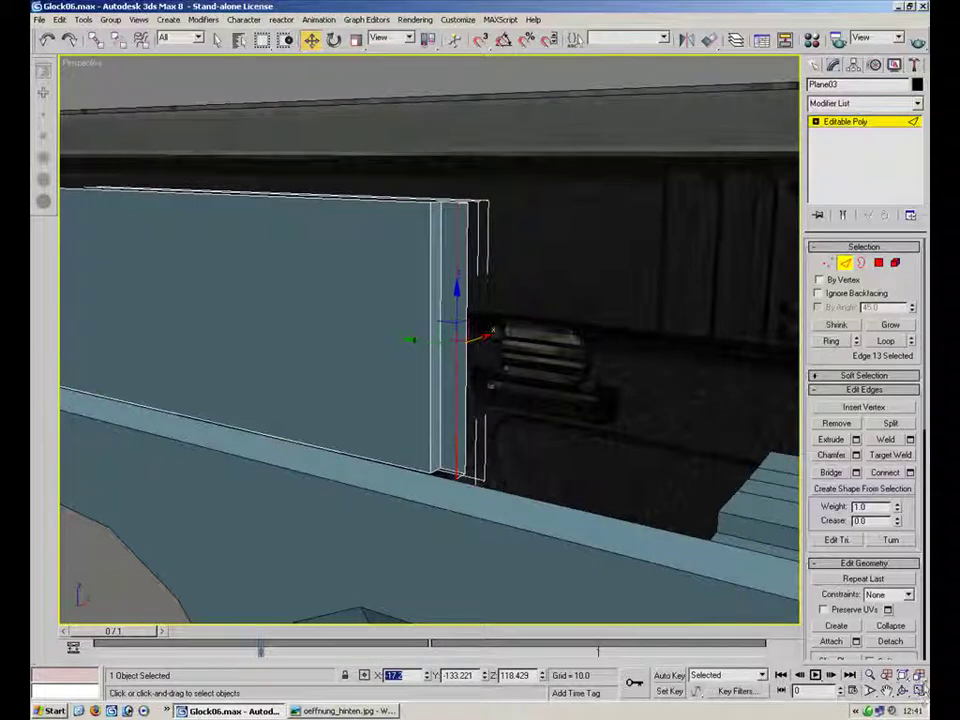
- Adjust the four vertices of the groove's rear wall along the slide's length in the Left view
{"action": "left_click", "coordinate": [919, 692]}
{"action": "right_click", "coordinate": [315, 456]}
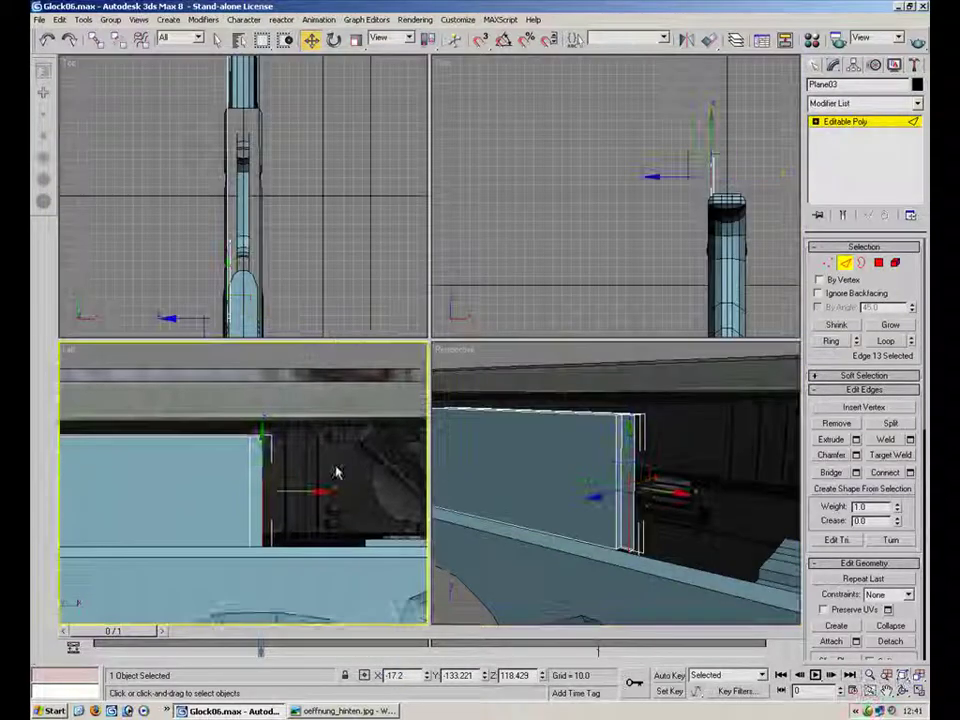
{"action": "key", "text": "alt+w"}
{"action": "key", "text": "1"}
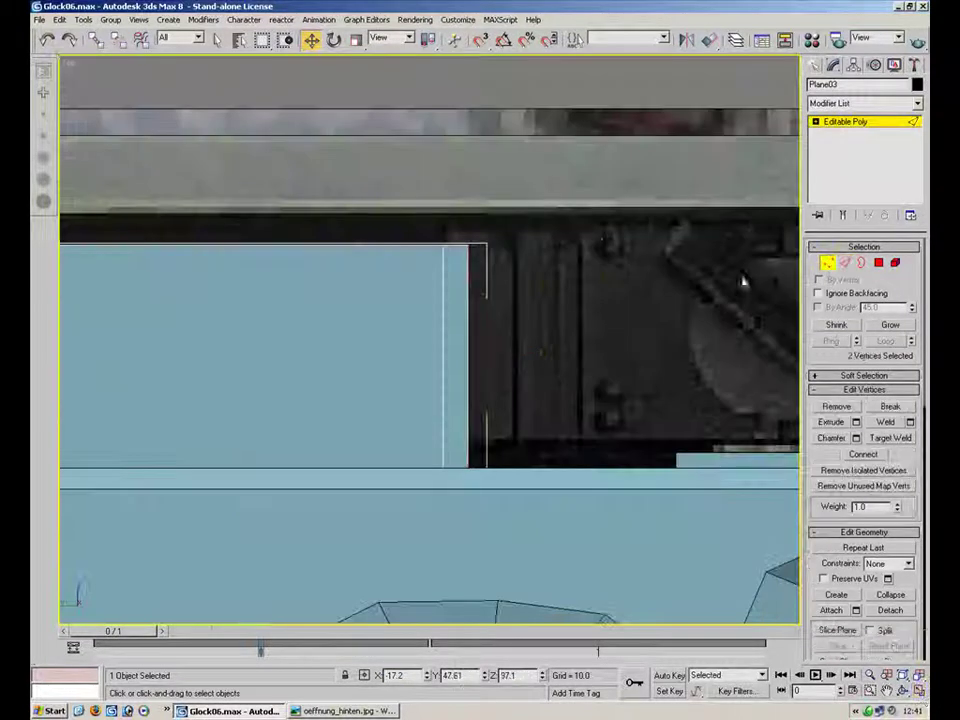
{"action": "left_click_drag", "start_coordinate": [450, 516], "coordinate": [542, 181]}
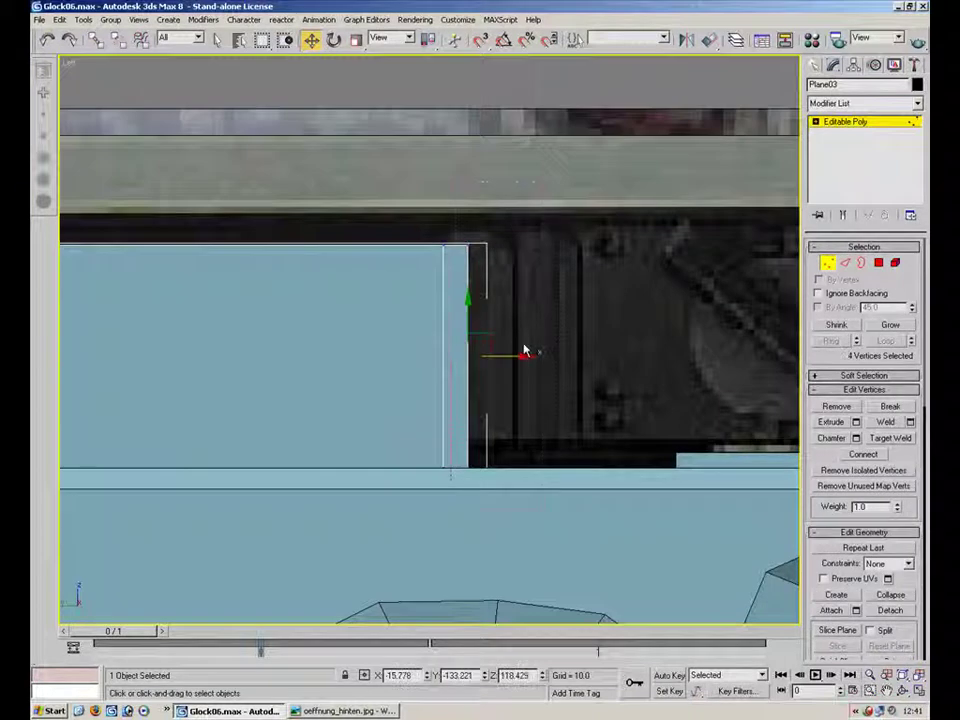
{"action": "left_click_drag", "start_coordinate": [505, 356], "coordinate": [545, 362]}
- Extend the groove's outer rear edge straight rearward into a flat rib about as wide as the groove
{"action": "key", "text": "2"}
{"action": "left_click", "coordinate": [919, 695]}
{"action": "right_click", "coordinate": [650, 470]}
{"action": "left_click", "coordinate": [919, 696]}
{"action": "middle_click_drag", "start_coordinate": [561, 396], "coordinate": [507, 354], "text": "alt"}
{"action": "middle_click_drag", "start_coordinate": [566, 376], "coordinate": [428, 383], "text": "alt"}
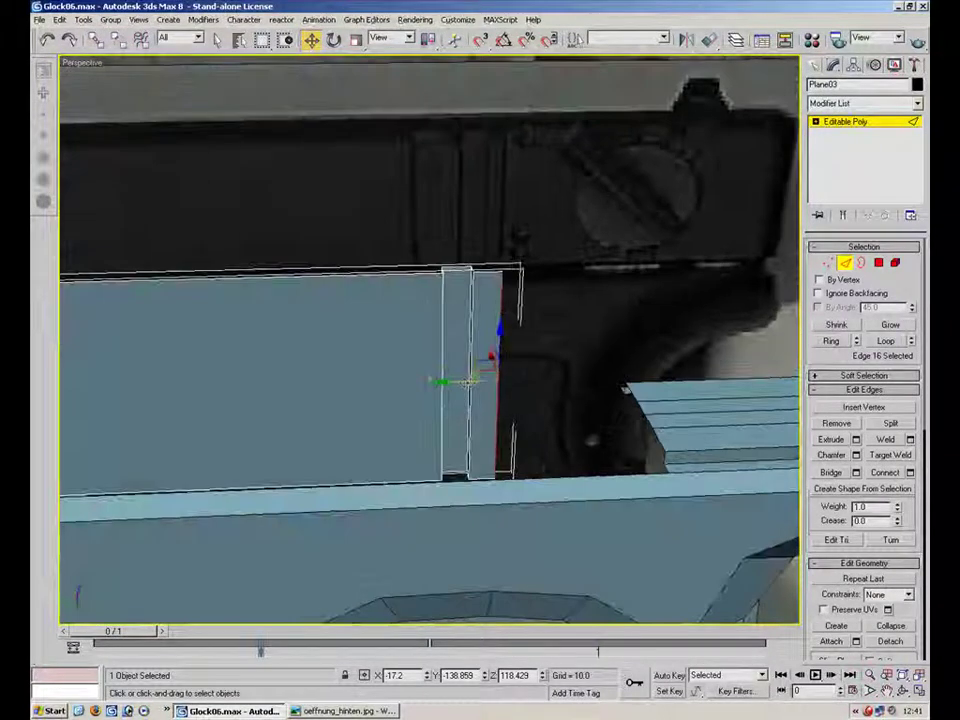
{"action": "left_click_drag", "start_coordinate": [468, 381], "coordinate": [464, 381]}
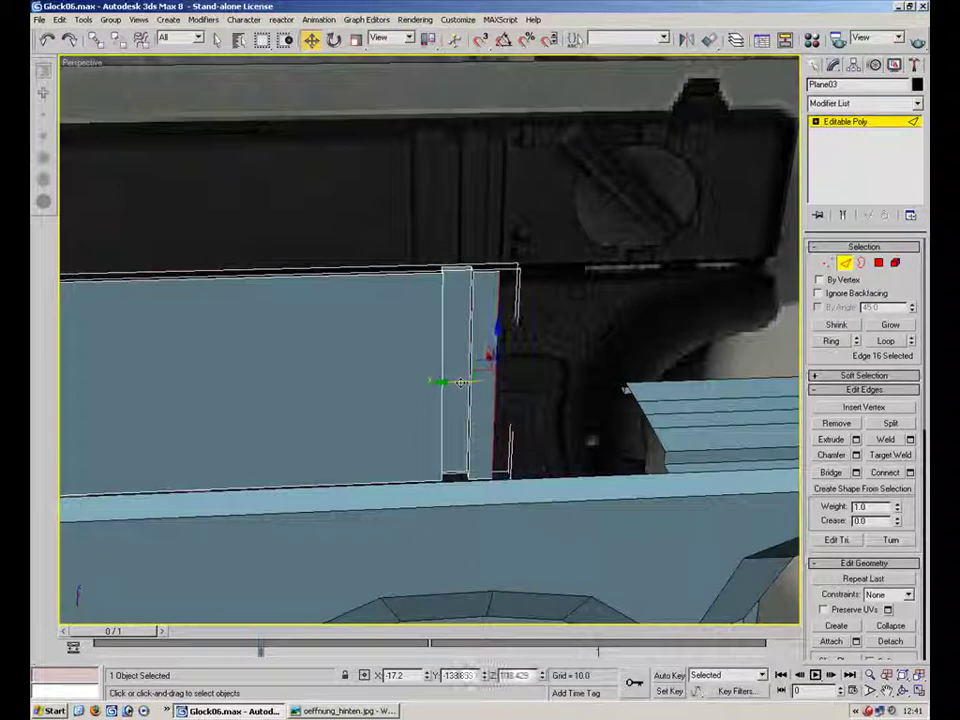
- Select the four polygons of the groove and its adjoining rib and detach them as a separate object
{"action": "left_click", "coordinate": [878, 264]}
{"action": "middle_click_drag", "start_coordinate": [542, 386], "coordinate": [374, 366], "text": "alt"}
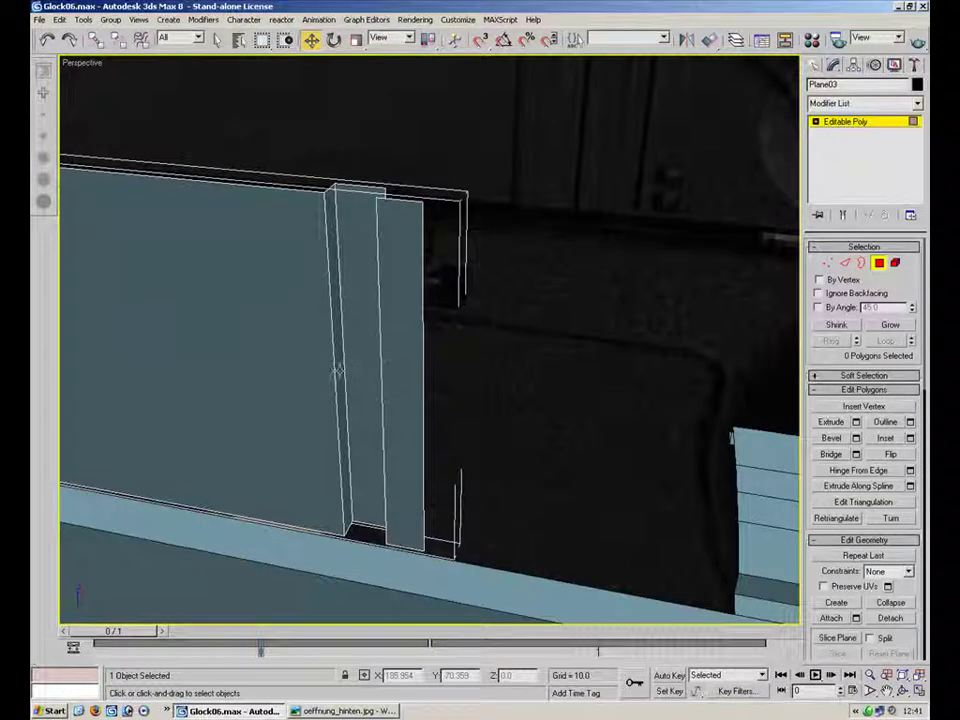
{"action": "left_click", "coordinate": [338, 370]}
{"action": "left_click", "coordinate": [366, 343], "text": "ctrl"}
{"action": "left_click", "coordinate": [400, 362], "text": "ctrl"}
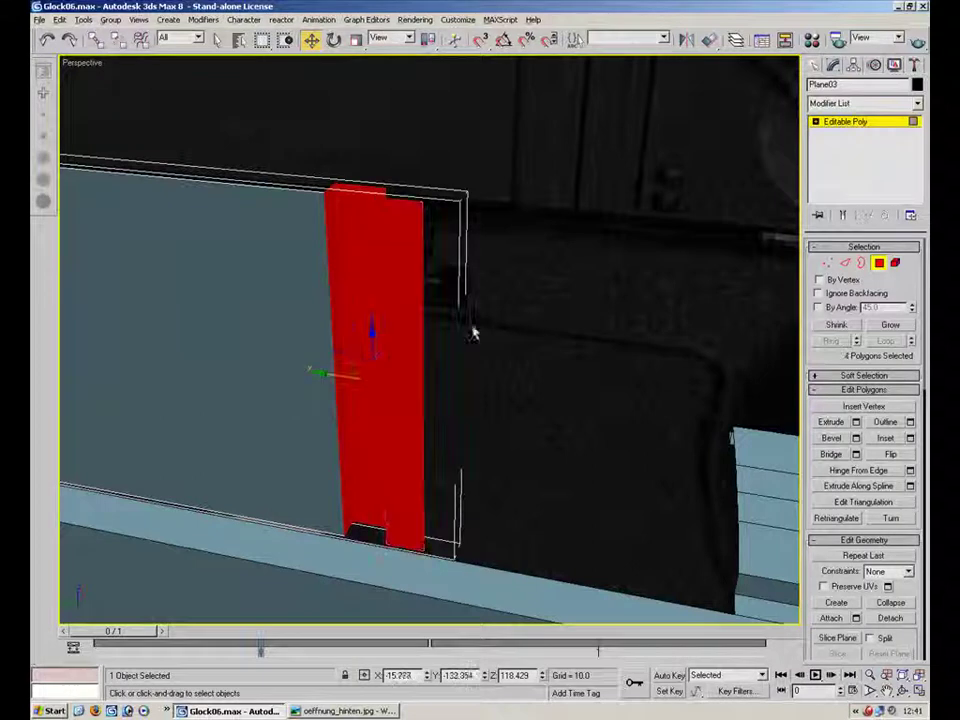
{"action": "middle_click_drag", "start_coordinate": [556, 287], "coordinate": [666, 342], "text": "alt"}
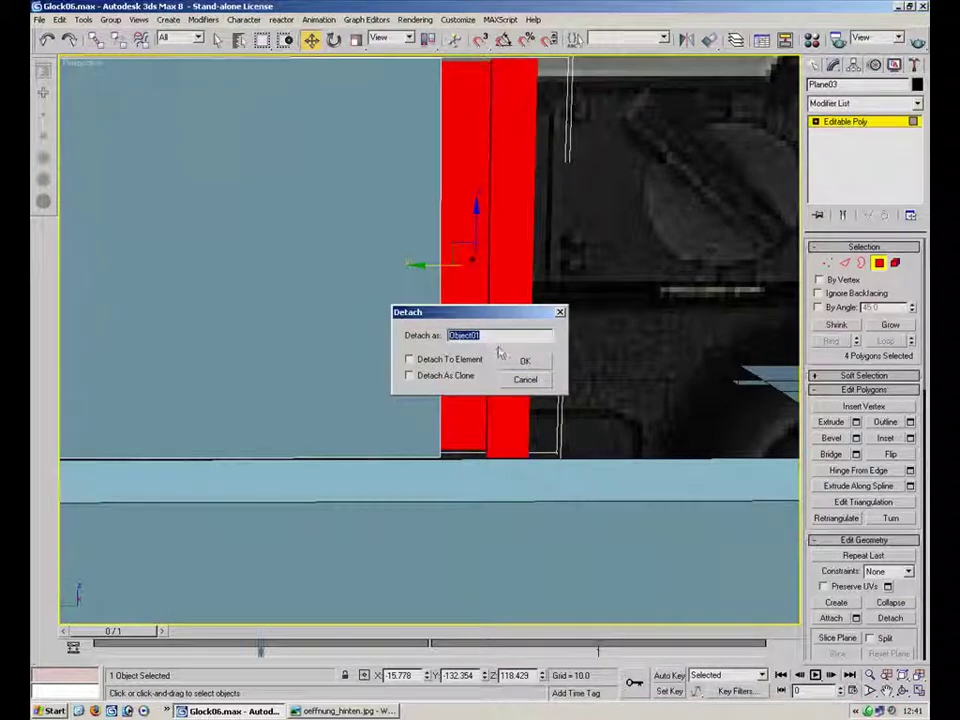
{"action": "left_click", "coordinate": [541, 359]}
- Select the detached serration segment and center its pivot to the object
{"action": "left_click", "coordinate": [879, 263]}
{"action": "left_click", "coordinate": [503, 243]}
{"action": "middle_click_drag", "start_coordinate": [497, 238], "coordinate": [480, 290]}
{"action": "scroll", "coordinate": [479, 290], "scroll_direction": "down", "scroll_amount": 4}
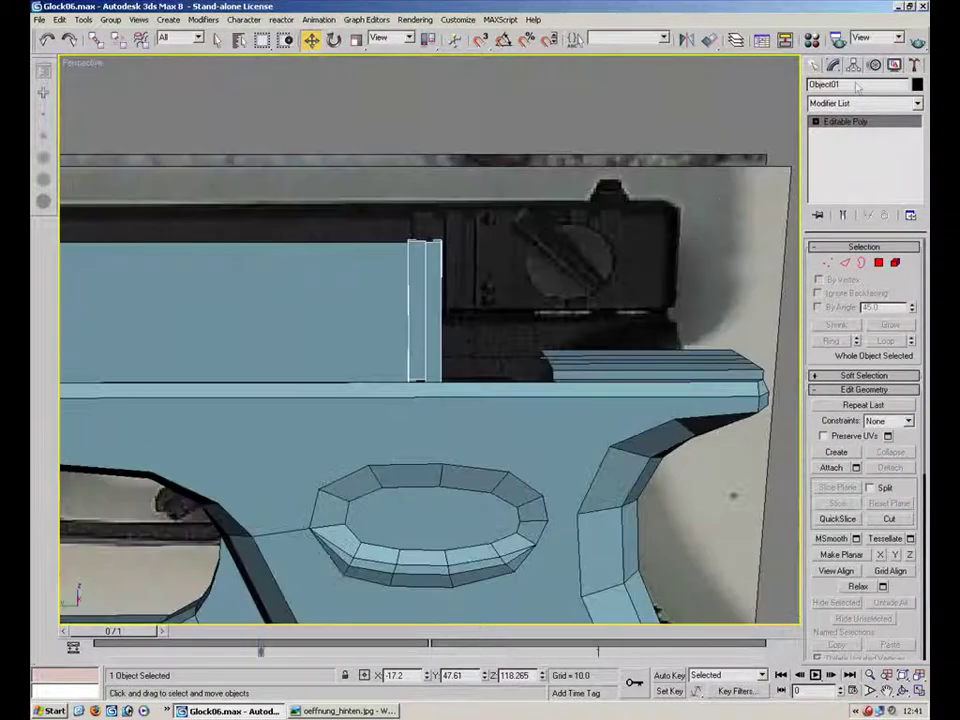
{"action": "left_click", "coordinate": [855, 65]}
{"action": "left_click", "coordinate": [864, 153]}
{"action": "left_click", "coordinate": [868, 226]}
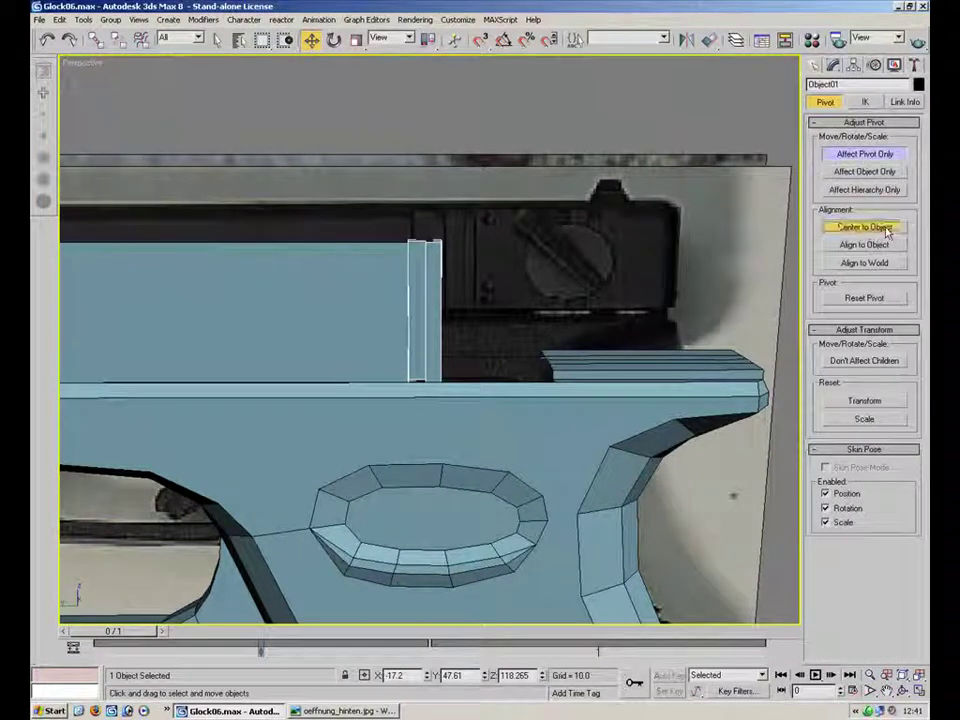
{"action": "left_click", "coordinate": [864, 153]}
- Clone the serration segment rearward in the Left view as seven copies placed end to end
{"action": "scroll", "coordinate": [503, 289], "scroll_direction": "up", "scroll_amount": 2}
{"action": "mouse_move", "coordinate": [380, 362]}
{"action": "left_mouse_down", "text": "shift"}
{"action": "mouse_move", "coordinate": [440, 364]}
{"action": "mouse_move", "coordinate": [428, 365]}
{"action": "left_mouse_up", "text": "shift"}
{"action": "right_click", "coordinate": [428, 365]}
{"action": "left_click", "coordinate": [919, 691]}
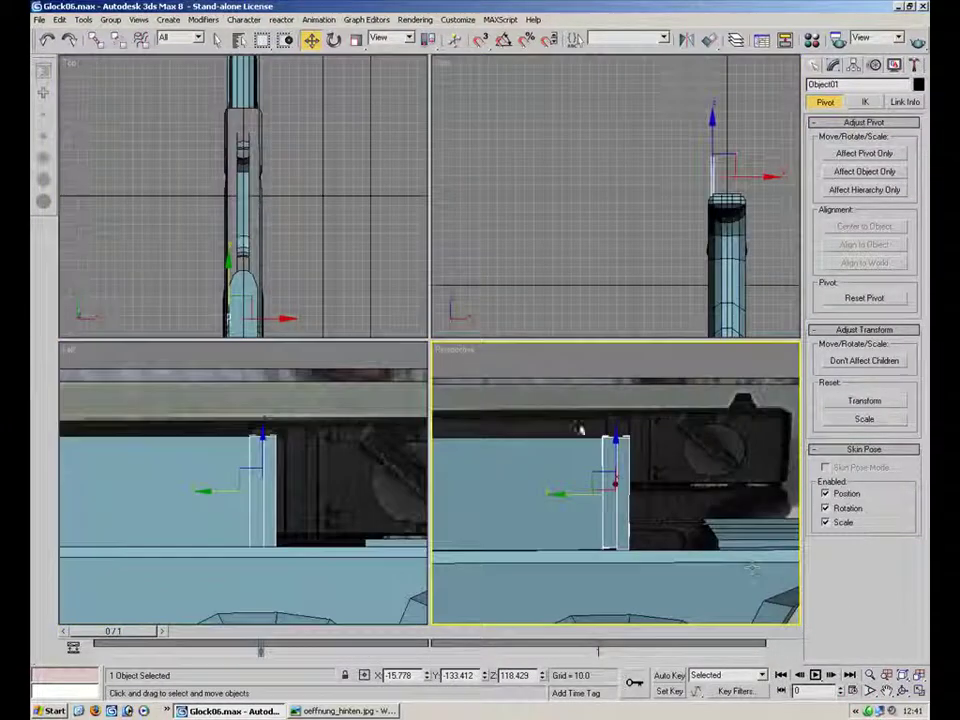
{"action": "scroll", "coordinate": [272, 475], "scroll_direction": "up", "scroll_amount": 3}
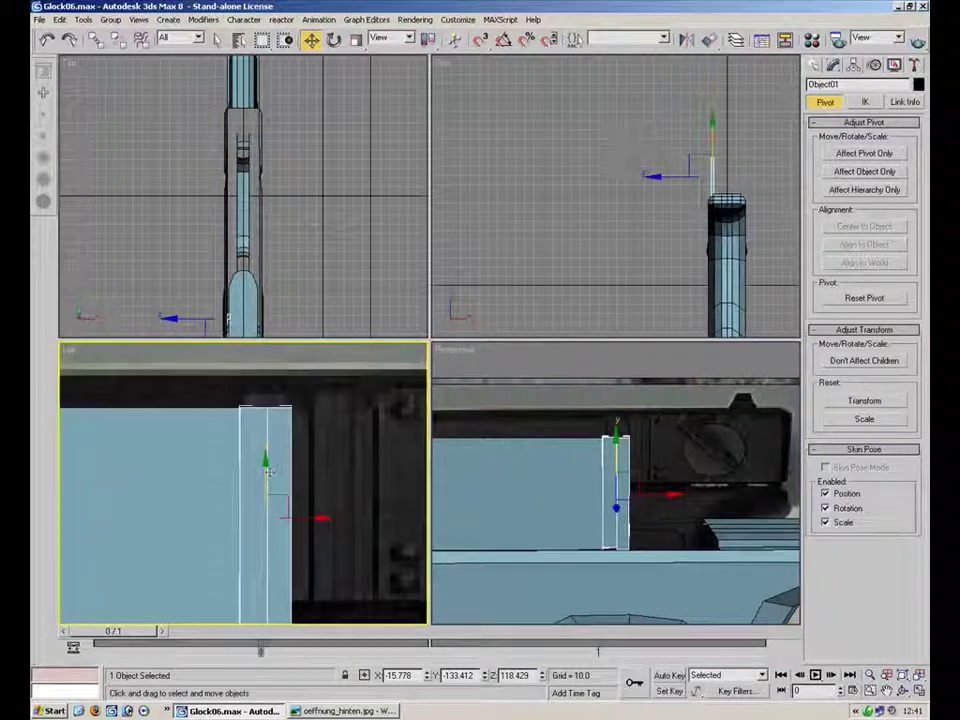
{"action": "middle_click_drag", "start_coordinate": [323, 500], "coordinate": [292, 433]}
{"action": "left_click", "coordinate": [335, 458]}
{"action": "left_click_drag", "start_coordinate": [342, 458], "coordinate": [337, 461]}
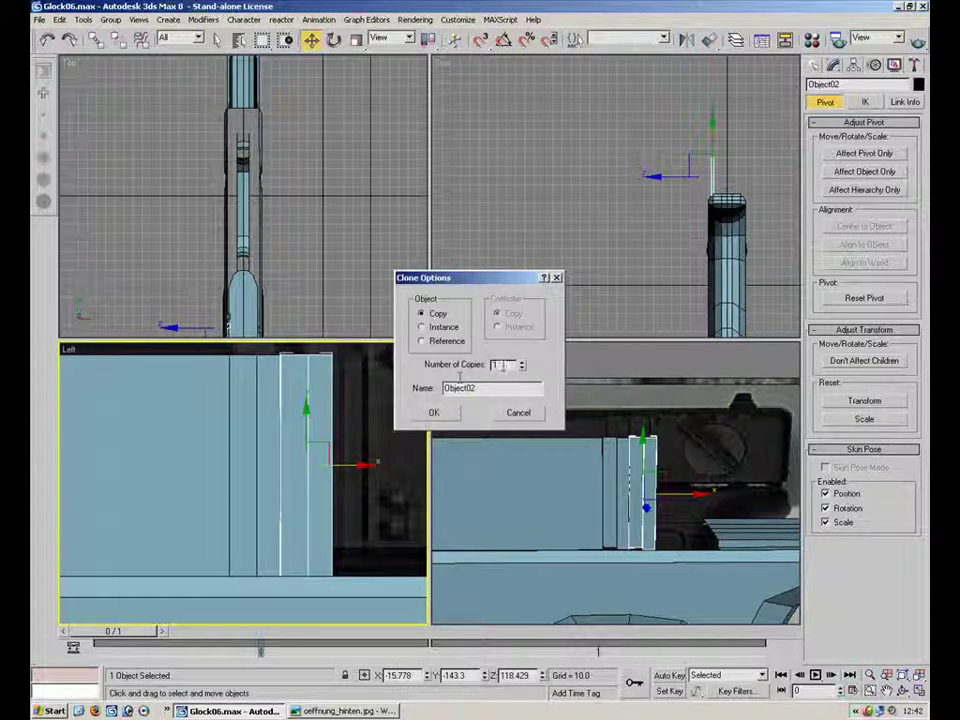
{"action": "left_click", "coordinate": [433, 412]}
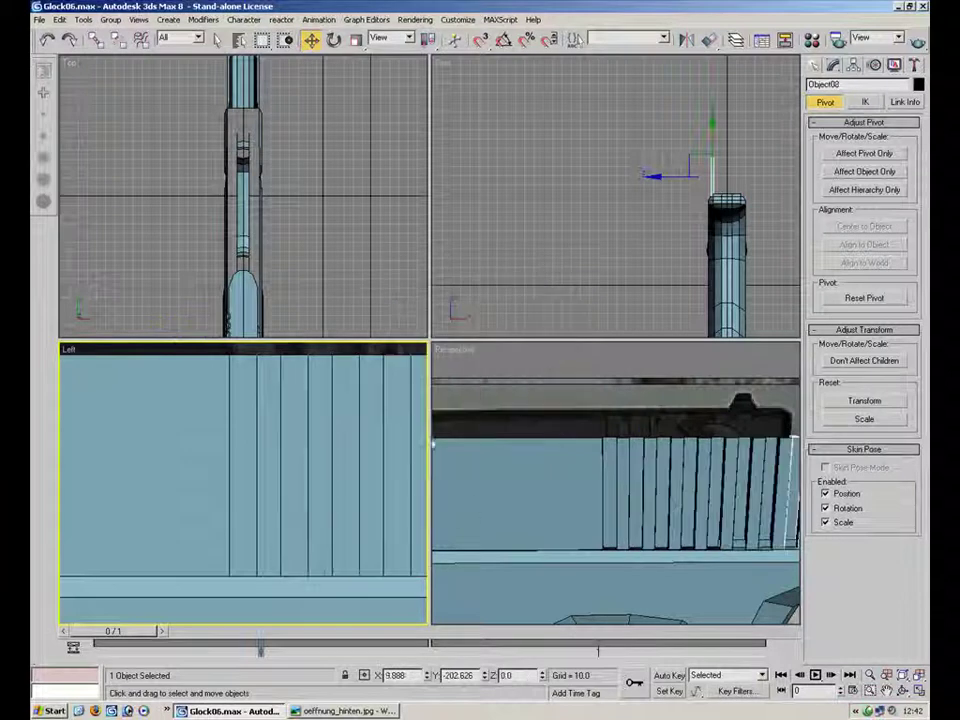
- Delete the rearmost serration copy next to the end of the slide
{"action": "scroll", "coordinate": [605, 520], "scroll_direction": "down", "scroll_amount": 3}
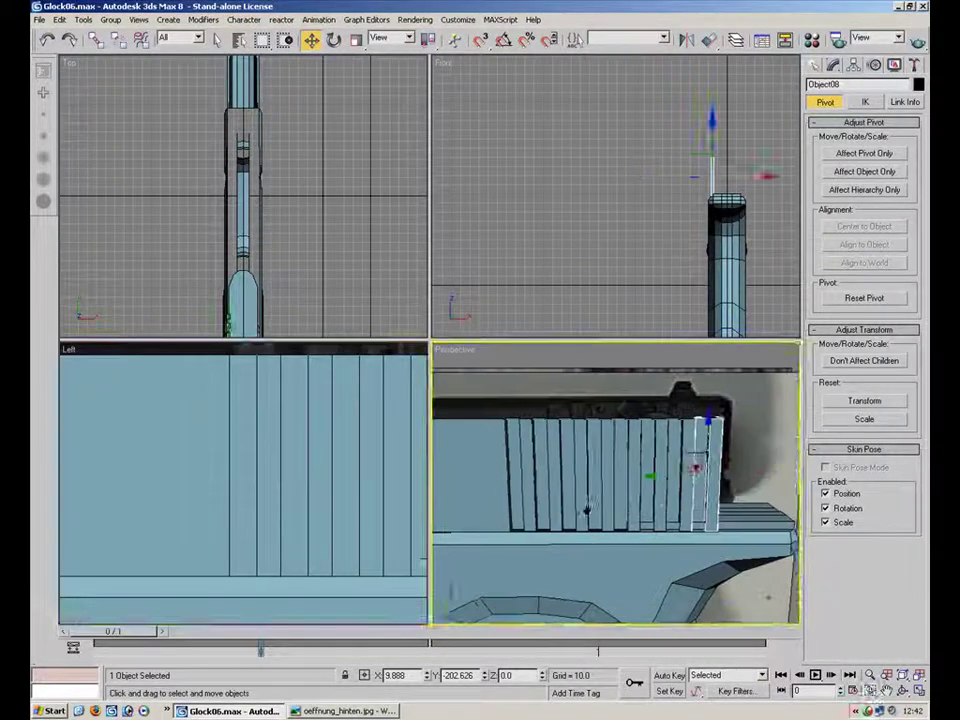
{"action": "scroll", "coordinate": [289, 489], "scroll_direction": "down", "scroll_amount": 5}
{"action": "middle_click_drag", "start_coordinate": [596, 472], "coordinate": [587, 494]}
{"action": "left_click", "coordinate": [919, 691]}
{"action": "middle_click_drag", "start_coordinate": [514, 349], "coordinate": [512, 284], "text": "alt"}
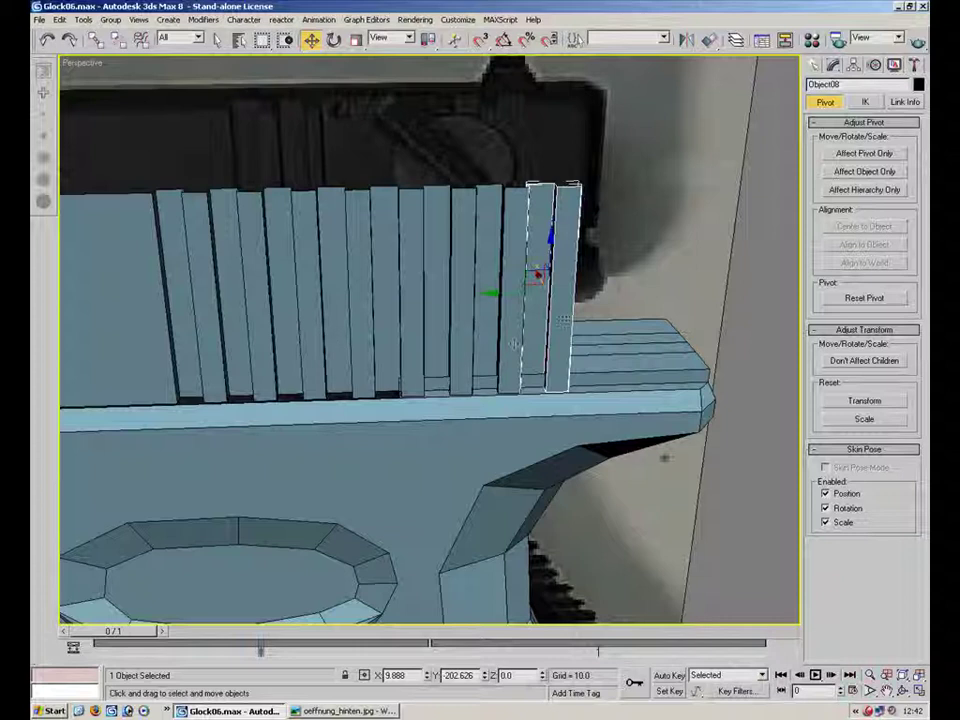
{"action": "key", "text": "Delete"}
- Attach the six remaining serration copies to the first serration segment
{"action": "left_click", "coordinate": [519, 267]}
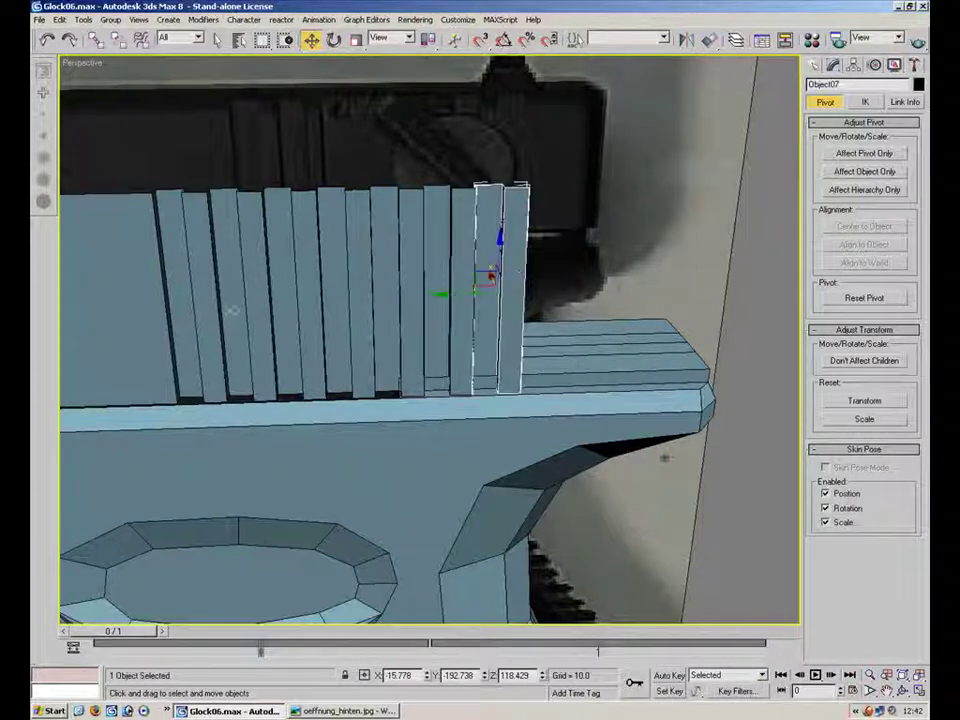
{"action": "left_click", "coordinate": [200, 312]}
{"action": "left_click", "coordinate": [833, 64]}
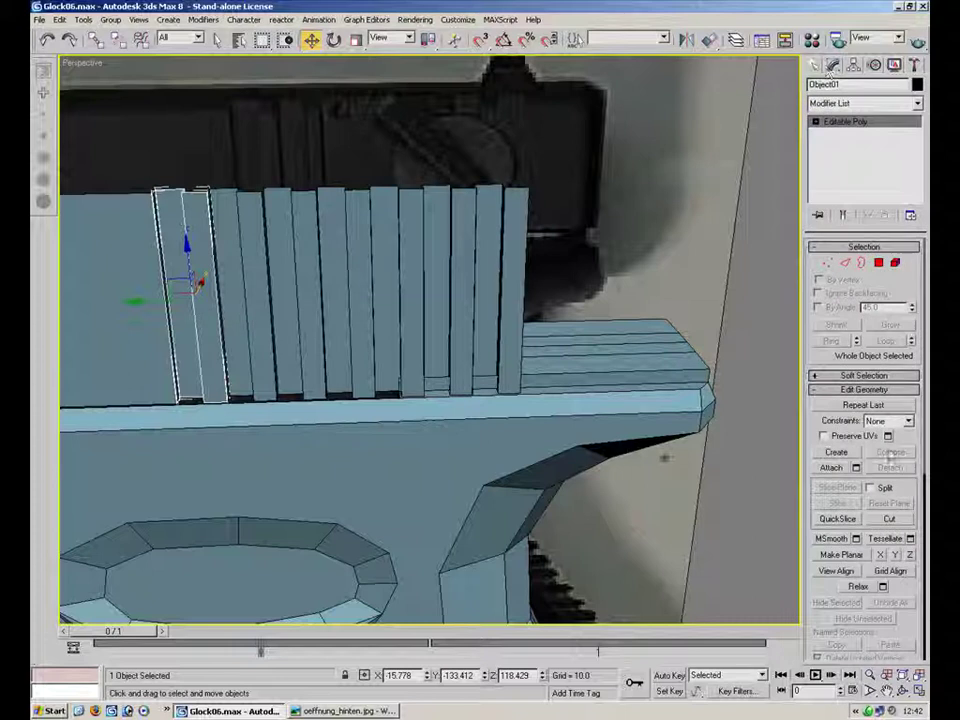
{"action": "left_click", "coordinate": [836, 469]}
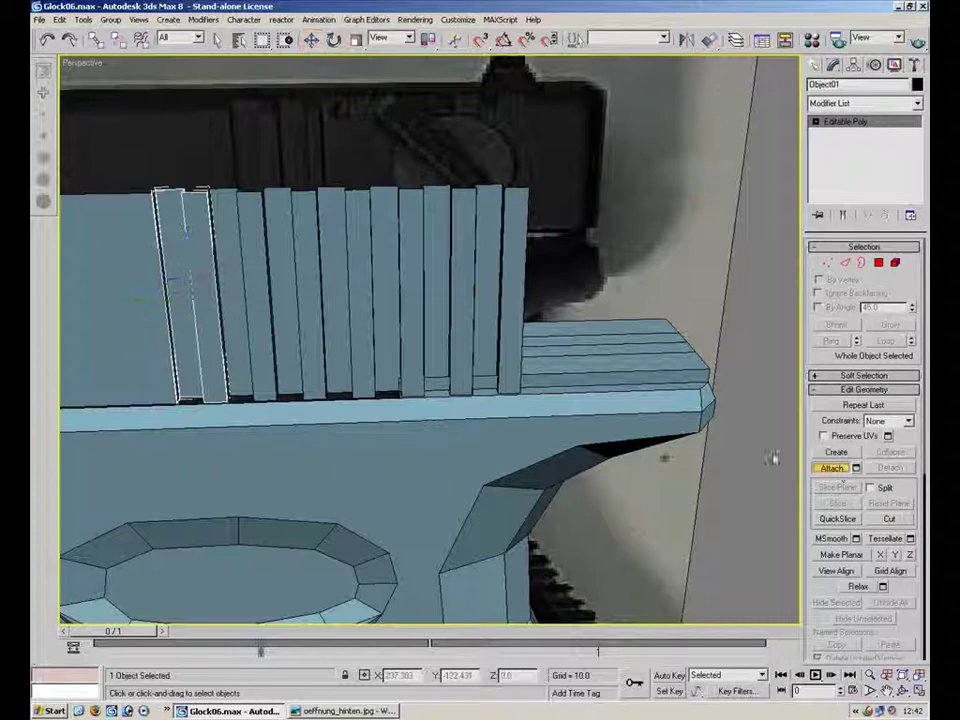
{"action": "left_click", "coordinate": [246, 334]}
{"action": "left_click", "coordinate": [290, 340]}
{"action": "left_click", "coordinate": [340, 345]}
{"action": "left_click", "coordinate": [396, 345]}
{"action": "left_click", "coordinate": [460, 341]}
{"action": "left_click", "coordinate": [512, 347]}
- Weld all coincident vertices of the combined serration object
{"action": "left_click", "coordinate": [826, 264]}
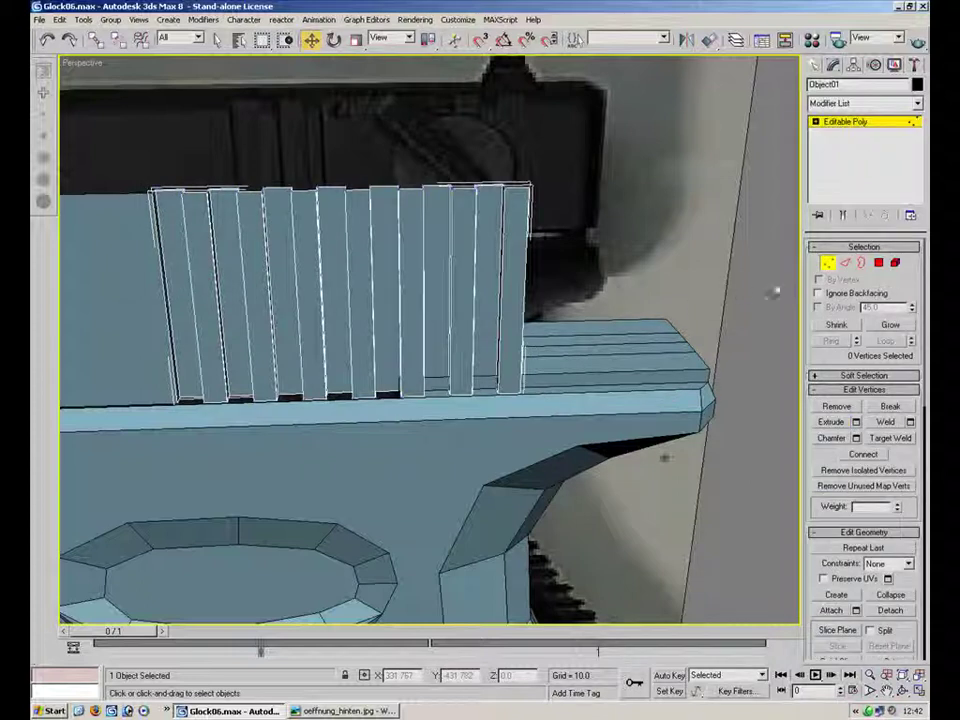
{"action": "key", "text": "ctrl+a"}
{"action": "left_click", "coordinate": [829, 264]}
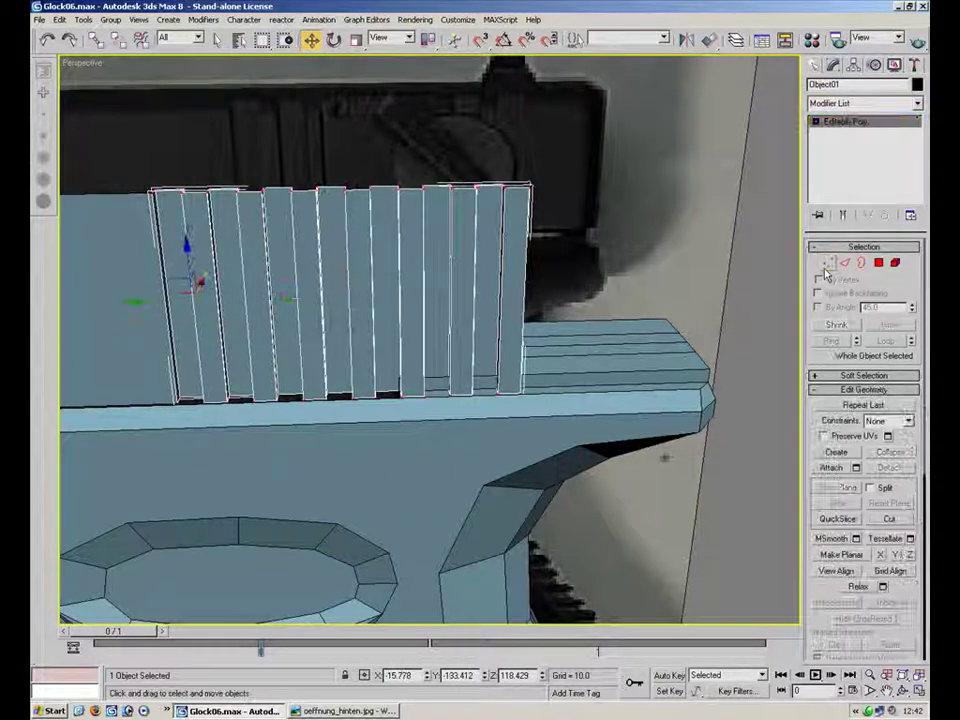
{"action": "left_click", "coordinate": [827, 266]}
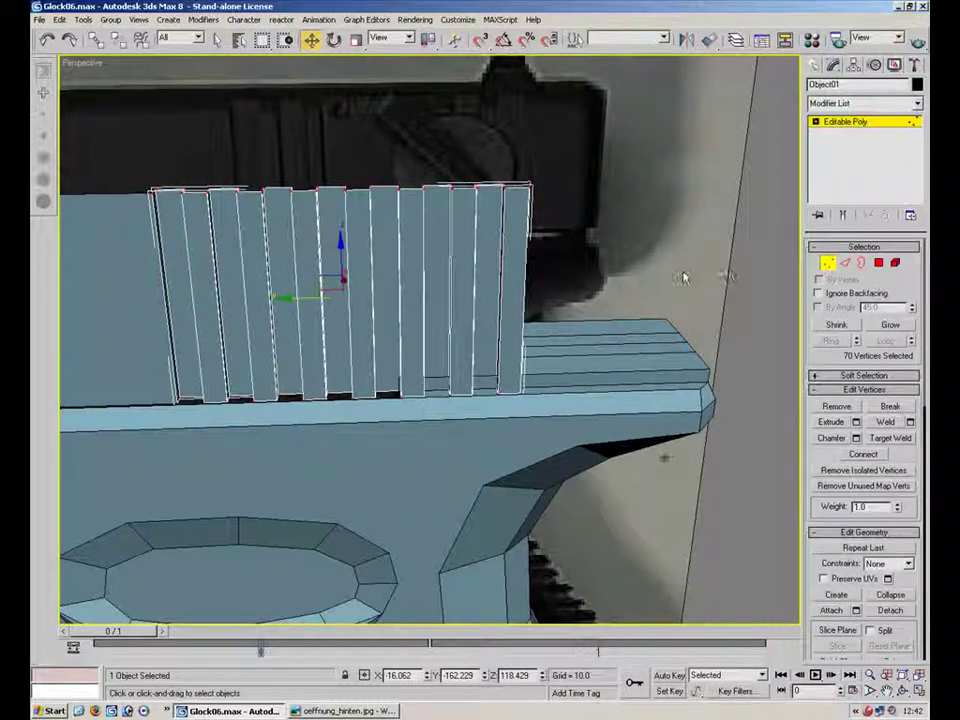
{"action": "left_click", "coordinate": [885, 423]}
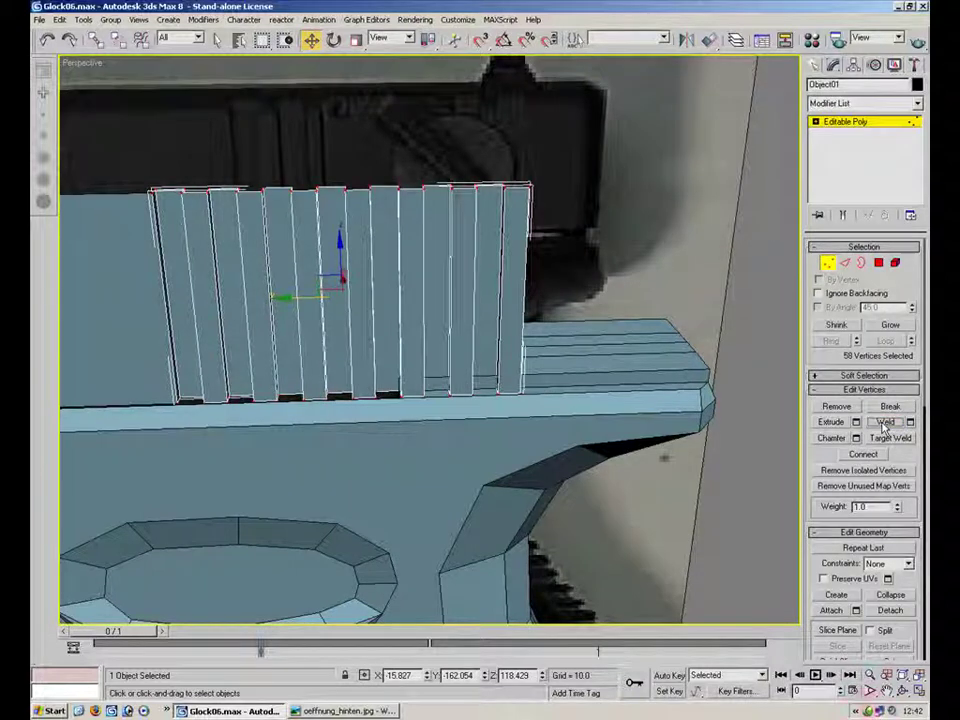
{"action": "left_click", "coordinate": [623, 227]}
- Check the welds along the serrations' upper edge by test-moving individual corner vertices
{"action": "middle_click_drag", "start_coordinate": [611, 192], "coordinate": [606, 223], "text": "alt"}
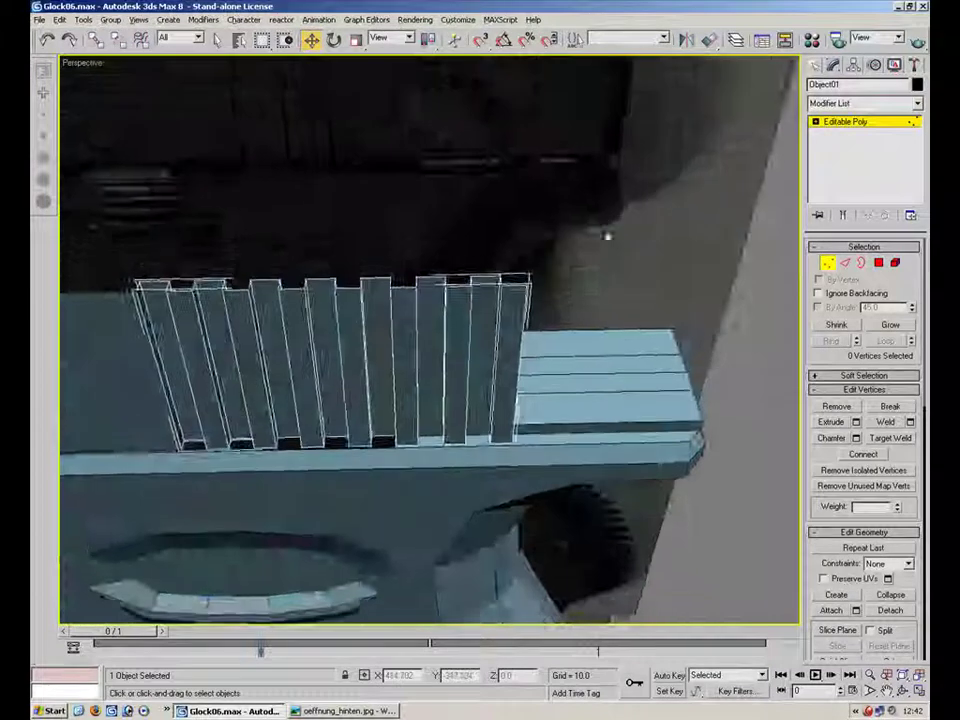
{"action": "scroll", "coordinate": [603, 224], "scroll_direction": "up", "scroll_amount": 3}
{"action": "left_click", "coordinate": [457, 230]}
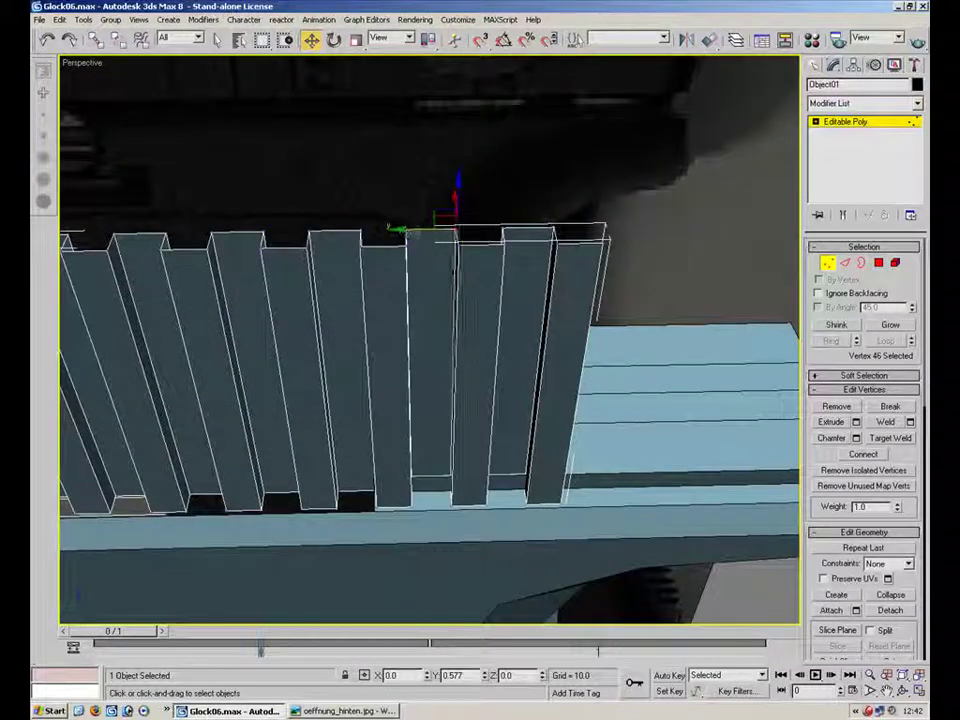
{"action": "left_click", "coordinate": [461, 245]}
{"action": "left_click", "coordinate": [457, 246]}
{"action": "left_click_drag", "start_coordinate": [422, 247], "coordinate": [462, 243]}
{"action": "right_click", "coordinate": [459, 248]}
{"action": "left_click", "coordinate": [503, 243]}
{"action": "right_click", "coordinate": [462, 243]}
{"action": "left_click", "coordinate": [543, 213]}
- Shift the seven recessed serration faces outward along X by about 1.63 units to make the grooves shallower
{"action": "middle_click_drag", "start_coordinate": [409, 344], "coordinate": [640, 390], "text": "alt"}
{"action": "key", "text": "4"}
{"action": "left_click", "coordinate": [262, 350]}
{"action": "left_click", "coordinate": [352, 365], "text": "ctrl"}
{"action": "left_click", "coordinate": [430, 390], "text": "ctrl"}
{"action": "left_click", "coordinate": [520, 390], "text": "ctrl"}
{"action": "left_click", "coordinate": [605, 390], "text": "ctrl"}
{"action": "left_click", "coordinate": [705, 390], "text": "ctrl"}
{"action": "middle_click_drag", "start_coordinate": [458, 347], "coordinate": [426, 334], "text": "alt"}
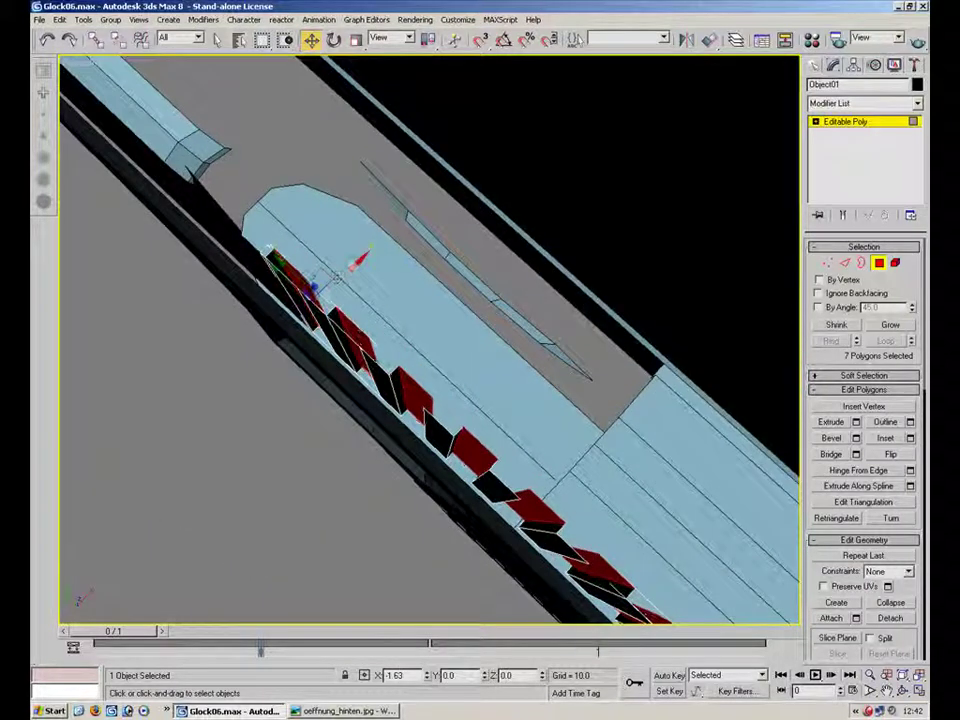
{"action": "left_click", "coordinate": [553, 245]}
{"action": "middle_click_drag", "start_coordinate": [553, 245], "coordinate": [565, 300], "text": "alt"}
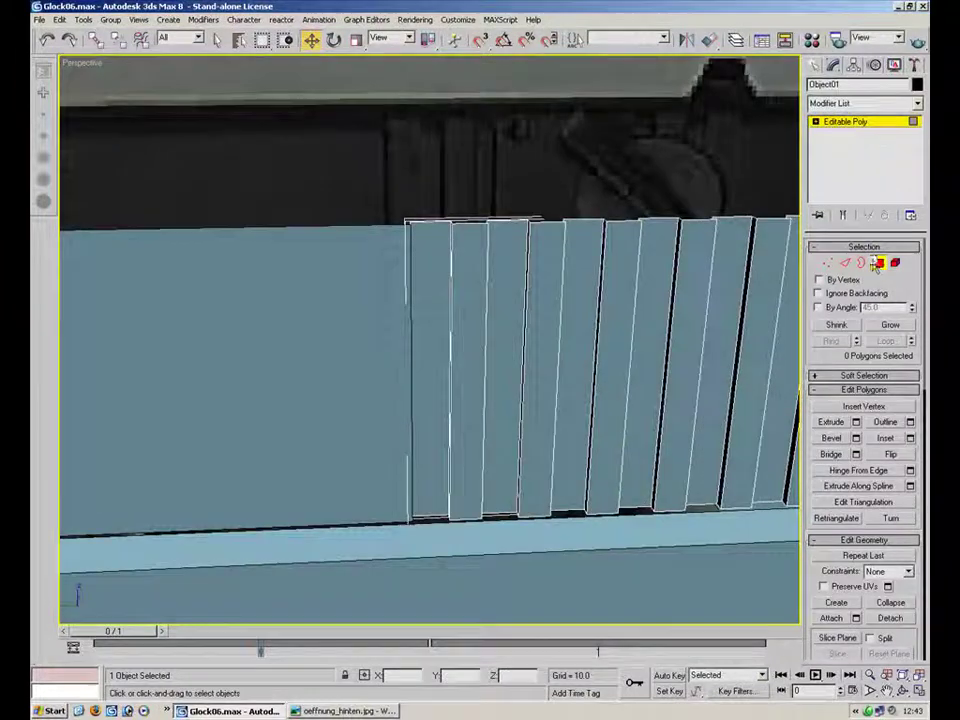
- Attach the serration object to the main slide body and weld the coincident vertices along their seam
{"action": "left_click", "coordinate": [444, 325]}
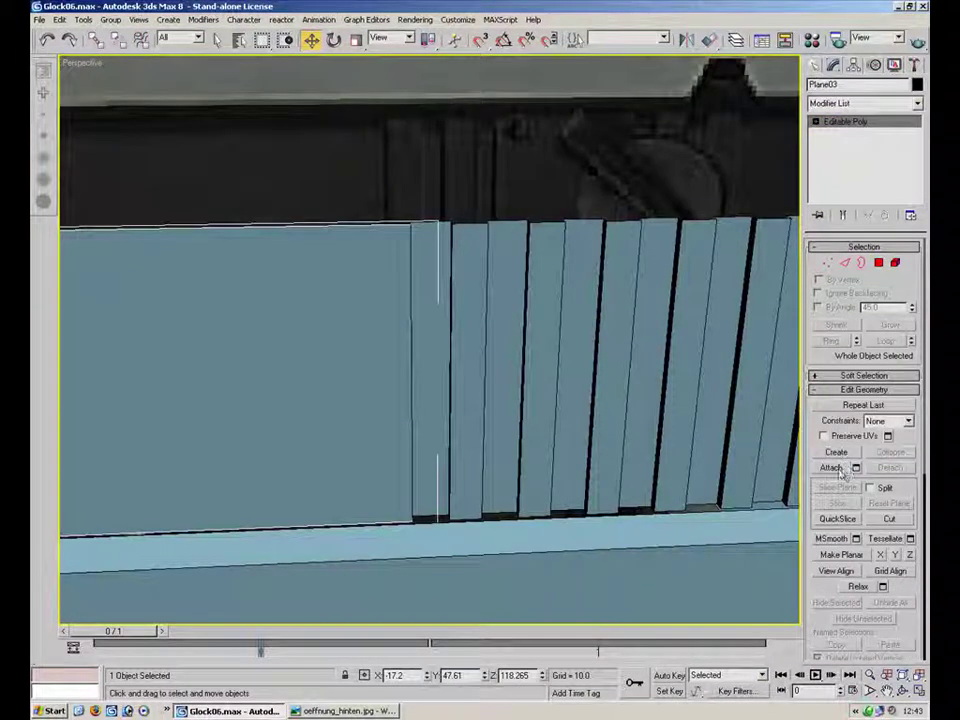
{"action": "left_click", "coordinate": [834, 470]}
{"action": "left_click", "coordinate": [609, 408]}
{"action": "key", "text": "1"}
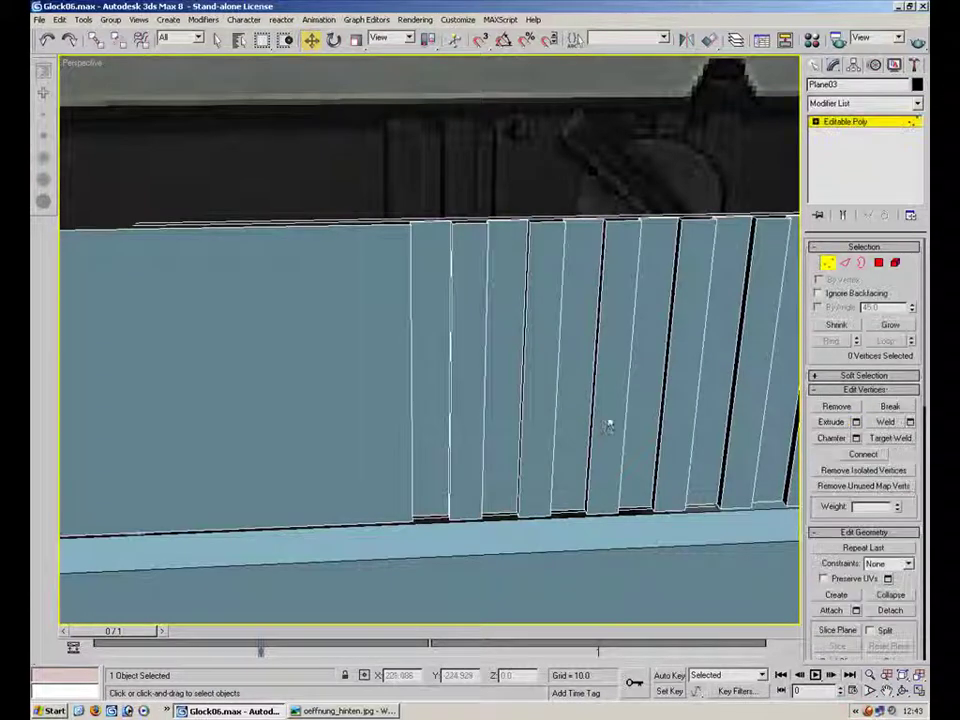
{"action": "key", "text": "ctrl+a"}
{"action": "middle_click_drag", "start_coordinate": [716, 446], "coordinate": [670, 450], "text": "alt"}
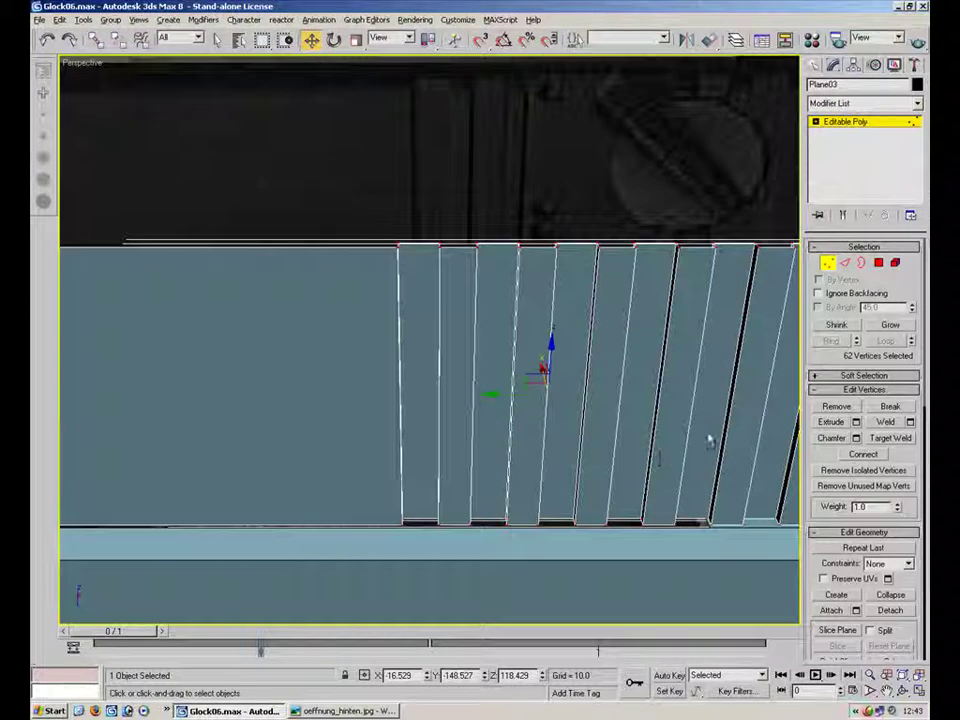
{"action": "left_click", "coordinate": [886, 423]}
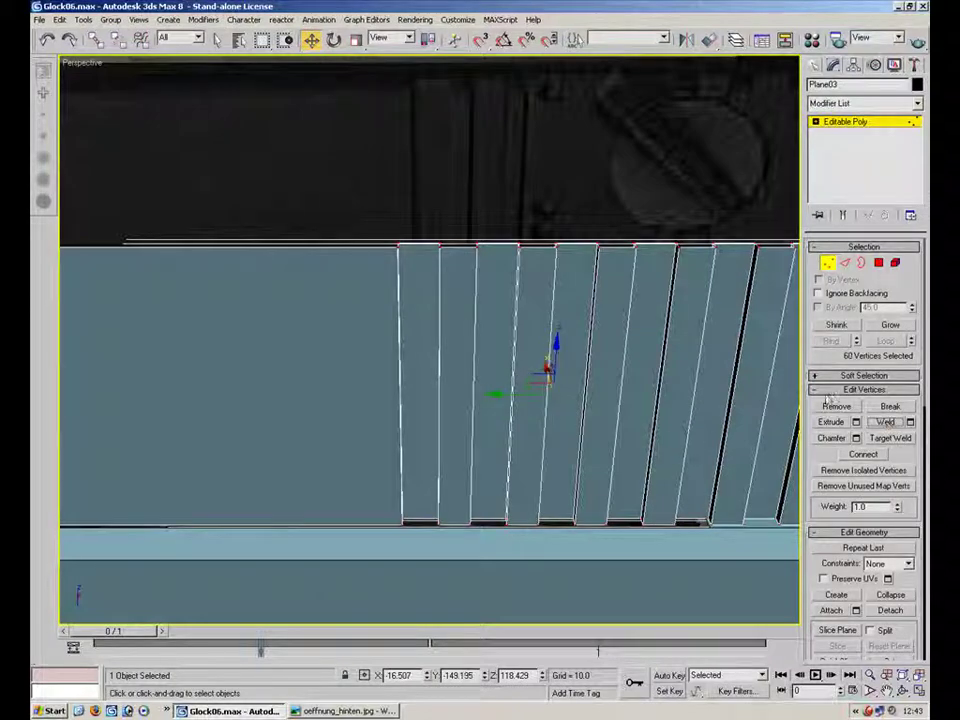
- Check the weld at the upper seam corner between slide body and serrations by test-moving its vertex
{"action": "left_click", "coordinate": [398, 247]}
{"action": "left_click_drag", "start_coordinate": [372, 248], "coordinate": [352, 248]}
{"action": "right_click", "coordinate": [352, 248]}
{"action": "left_click", "coordinate": [513, 186]}
- Extrude the upper edges of the slide side and the seven raised serrations inward, forming a bevelled shoulder and flat top strips
{"action": "middle_click_drag", "start_coordinate": [513, 186], "coordinate": [471, 257], "text": "alt"}
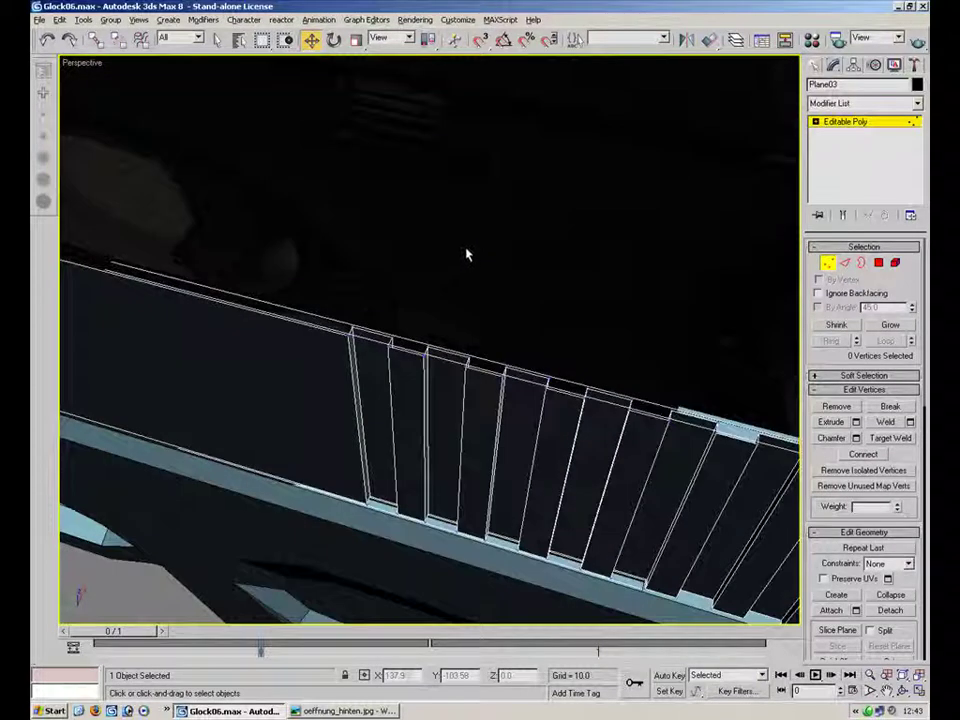
{"action": "key", "text": "2"}
{"action": "left_click", "coordinate": [337, 332]}
{"action": "left_click", "coordinate": [410, 348], "text": "ctrl"}
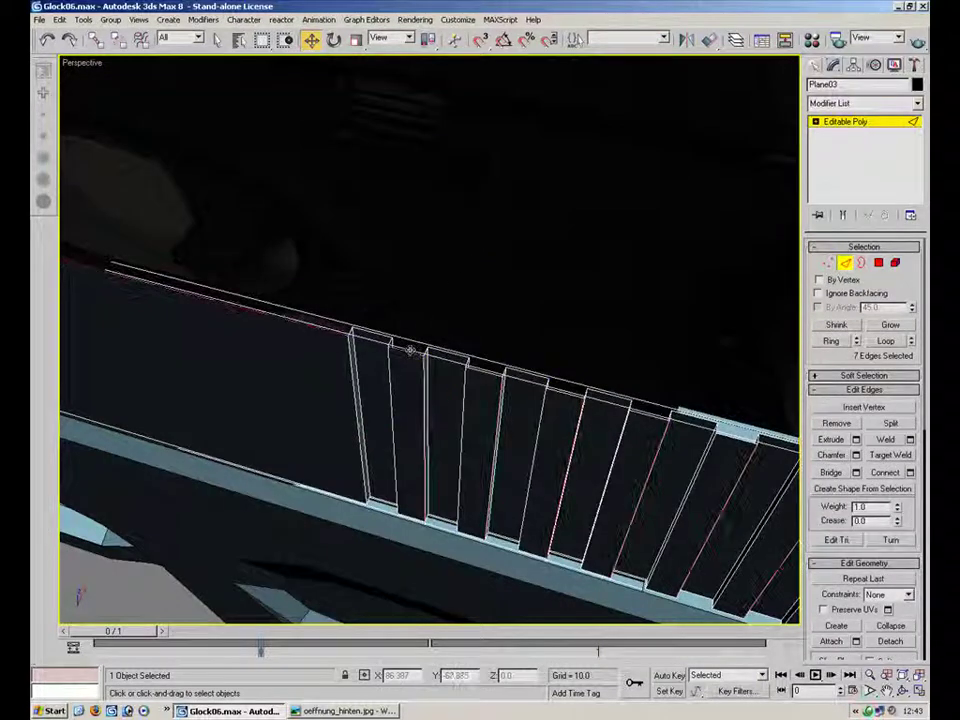
{"action": "left_click", "coordinate": [570, 395], "text": "ctrl"}
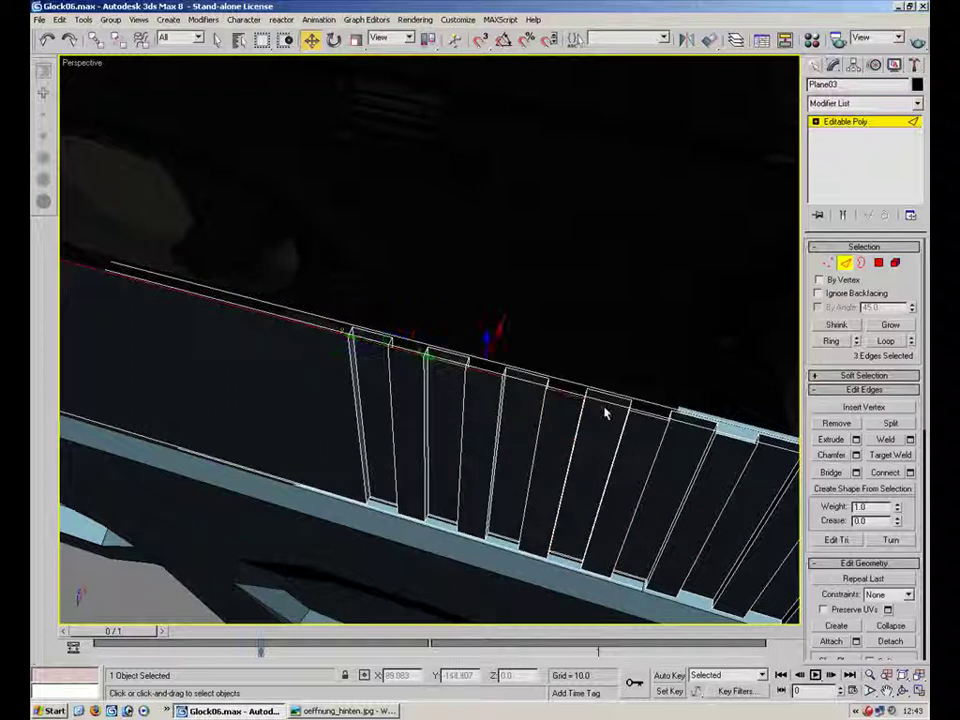
{"action": "key", "text": "alt+Tab"}
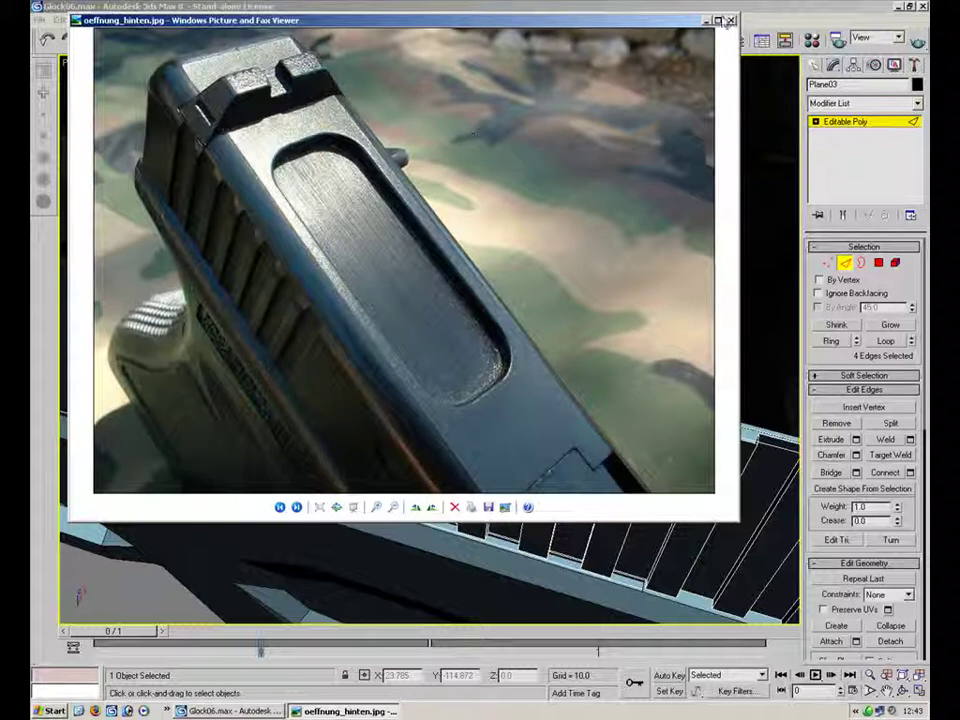
{"action": "key", "text": "alt+Tab"}
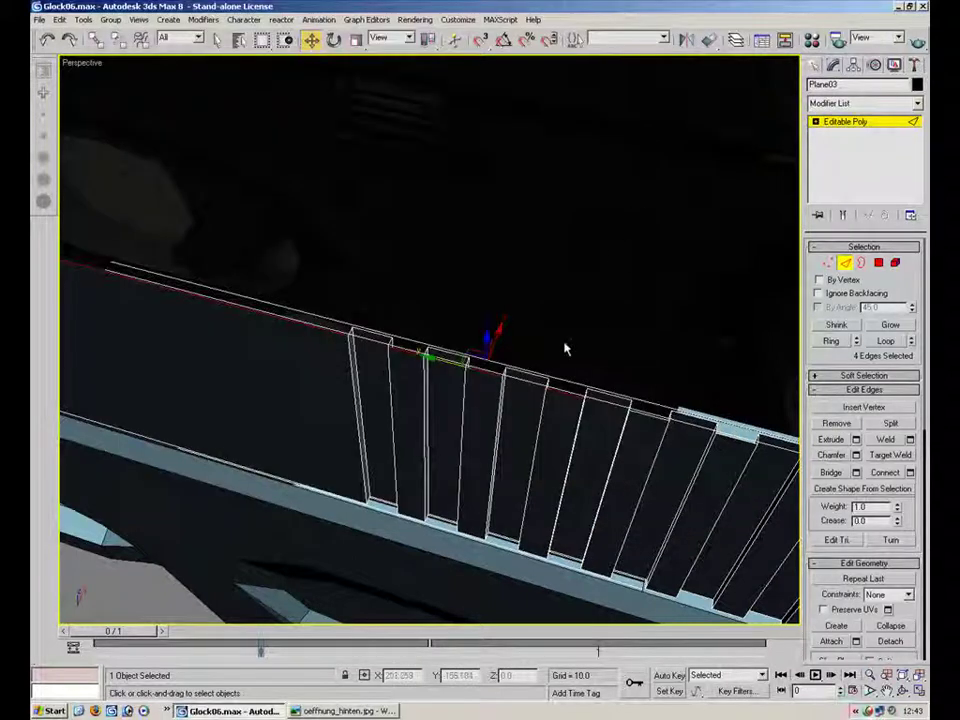
{"action": "middle_click_drag", "start_coordinate": [537, 350], "coordinate": [491, 264], "text": "alt"}
{"action": "left_click", "coordinate": [491, 264], "text": "ctrl"}
{"action": "left_click", "coordinate": [583, 287], "text": "ctrl"}
{"action": "left_click", "coordinate": [649, 303], "text": "ctrl"}
{"action": "left_click", "coordinate": [738, 327], "text": "ctrl"}
{"action": "middle_click_drag", "start_coordinate": [610, 305], "coordinate": [399, 303], "text": "alt"}
{"action": "left_click_drag", "start_coordinate": [364, 319], "coordinate": [521, 282]}
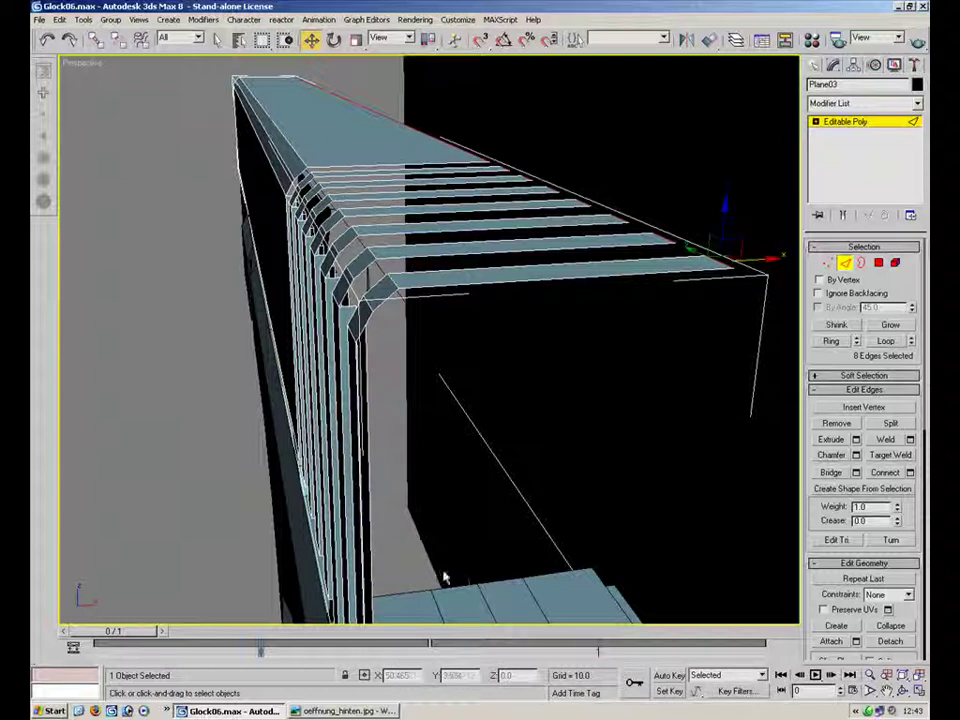
- Align the 16 inner end vertices of the top strips to the centre line by setting their X position to 0
{"action": "key", "text": "1"}
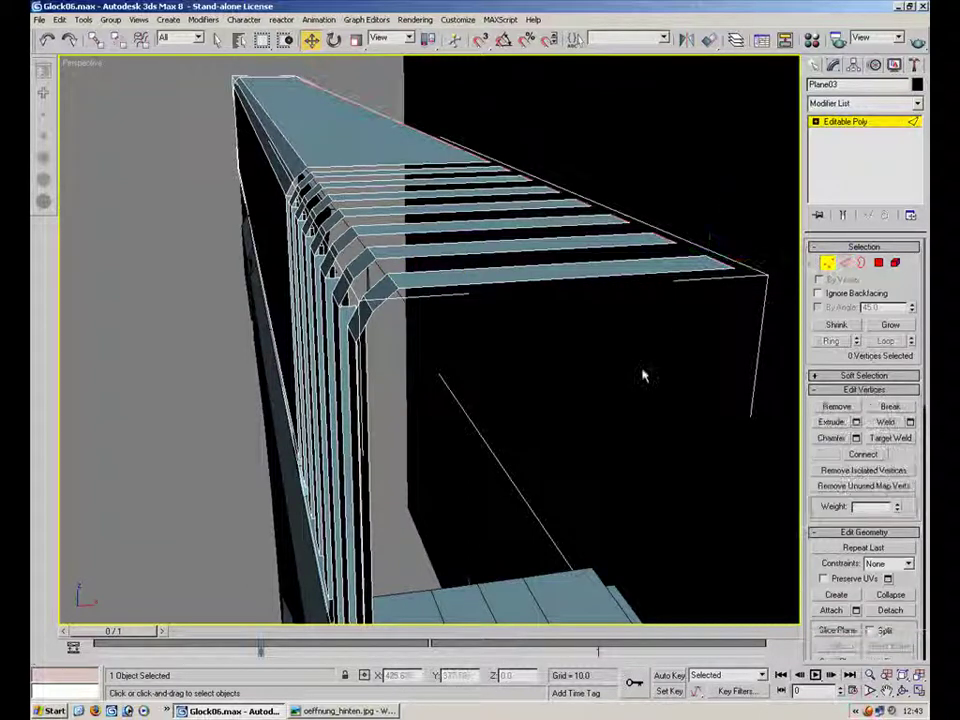
{"action": "middle_click_drag", "start_coordinate": [590, 277], "coordinate": [565, 256], "text": "alt"}
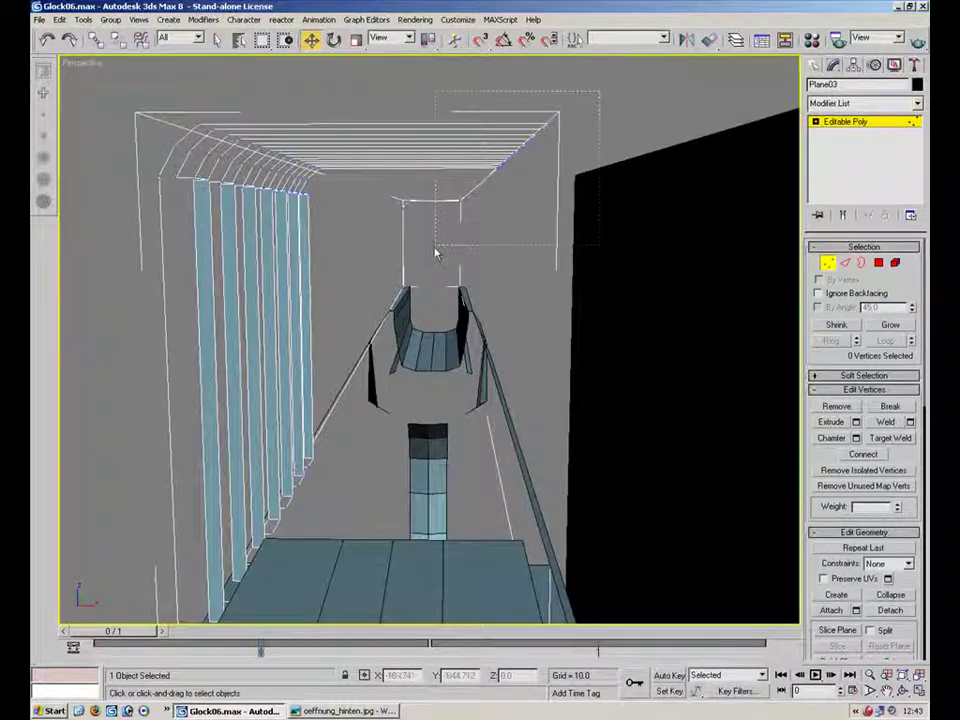
{"action": "left_click_drag", "start_coordinate": [435, 238], "coordinate": [437, 243]}
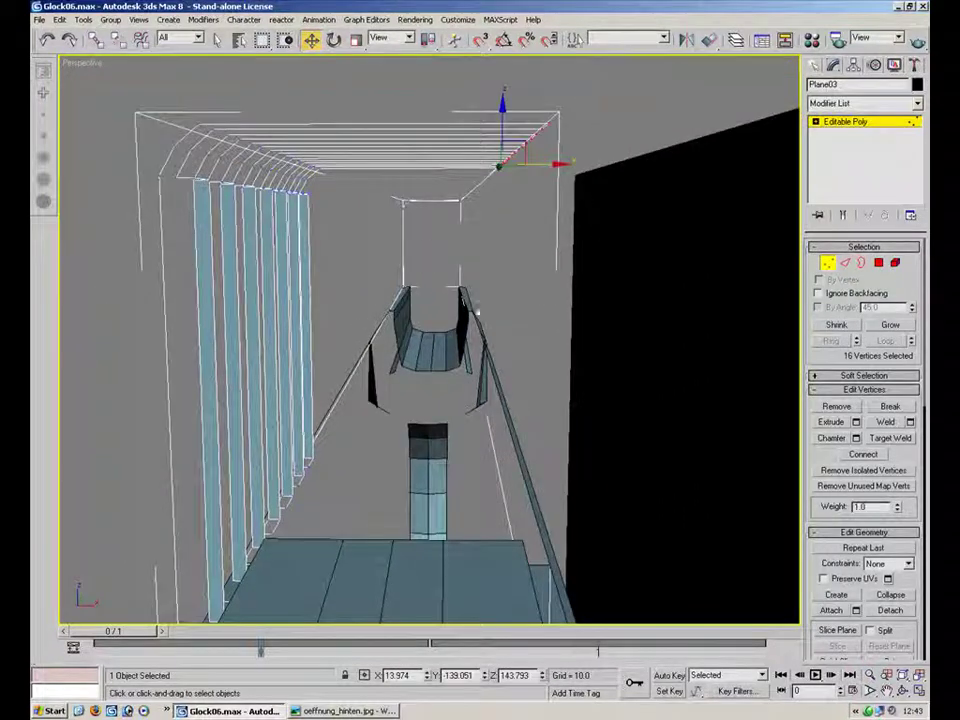
{"action": "right_click", "coordinate": [427, 677]}
{"action": "middle_click_drag", "start_coordinate": [395, 293], "coordinate": [500, 355], "text": "alt"}
- Examine the slide's top edge and serrations against the side reference image in the Left view
{"action": "key", "text": "alt+w"}
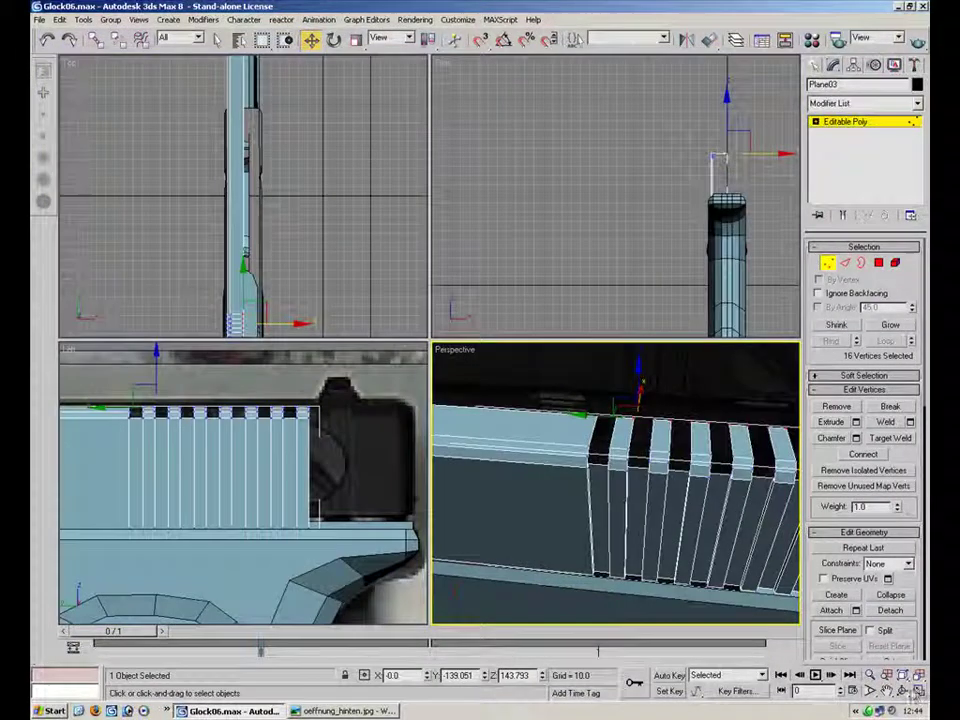
{"action": "middle_click_drag", "start_coordinate": [352, 497], "coordinate": [437, 510]}
{"action": "key", "text": "alt+w"}
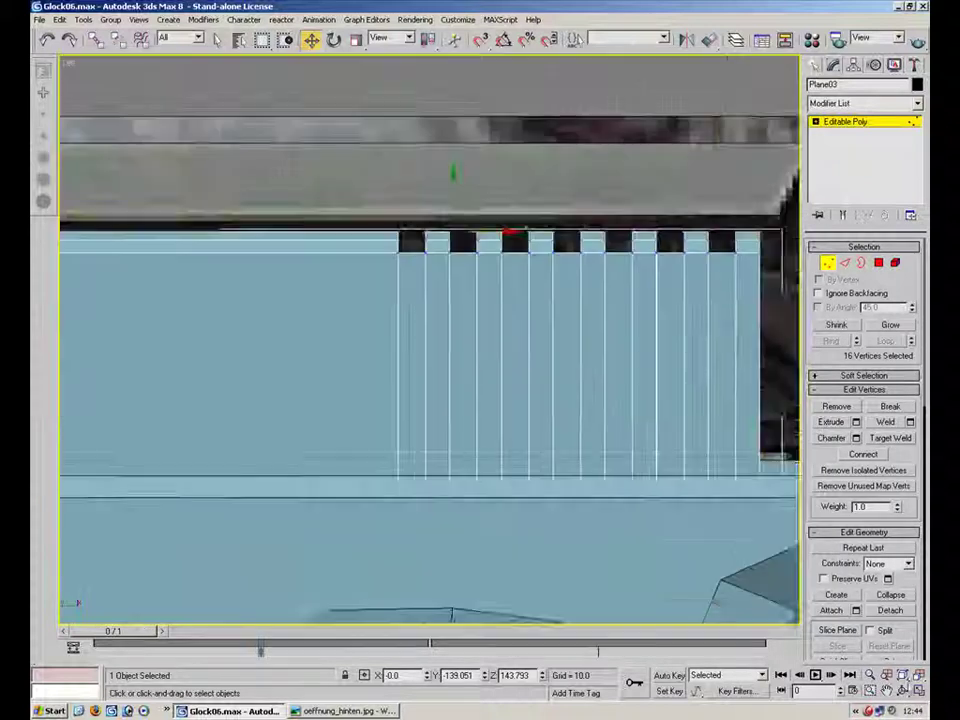
{"action": "middle_click_drag", "start_coordinate": [592, 341], "coordinate": [684, 411]}
{"action": "scroll", "coordinate": [684, 411], "scroll_direction": "down", "scroll_amount": 3}
{"action": "middle_click_drag", "start_coordinate": [536, 302], "coordinate": [673, 313]}
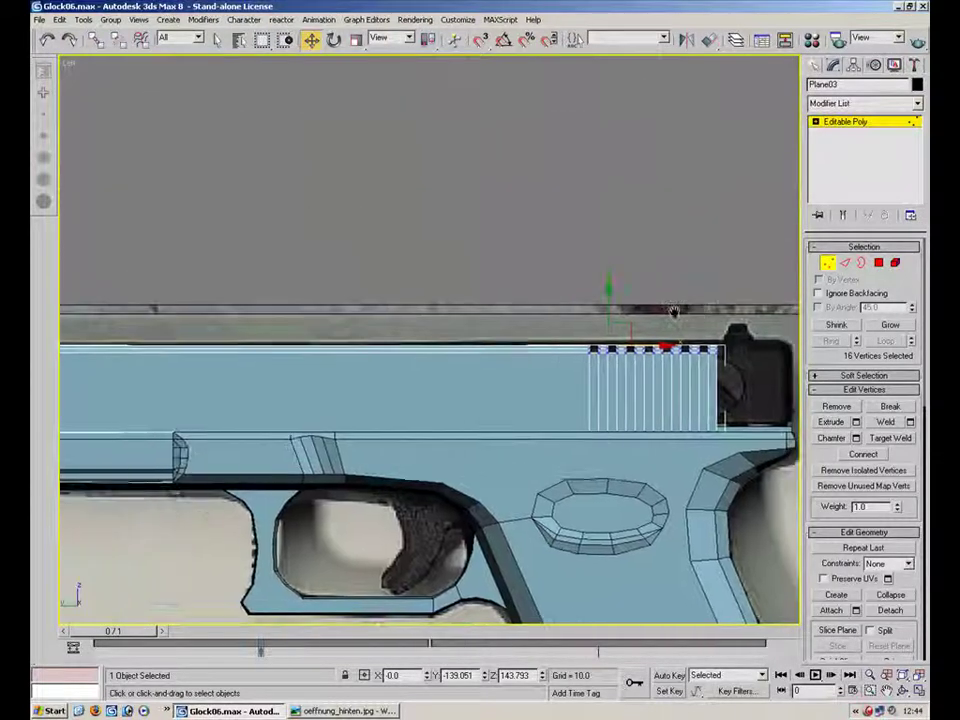
{"action": "scroll", "coordinate": [690, 308], "scroll_direction": "down", "scroll_amount": 2}
{"action": "left_click_drag", "start_coordinate": [656, 286], "coordinate": [131, 353]}
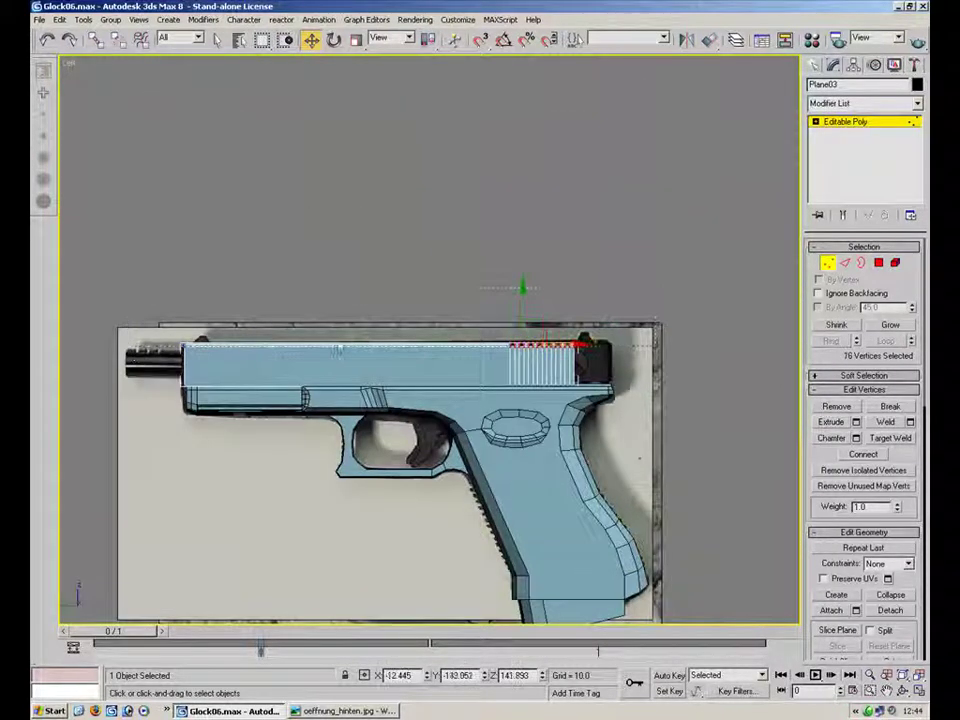
{"action": "scroll", "coordinate": [735, 315], "scroll_direction": "up", "scroll_amount": 4}
{"action": "middle_click_drag", "start_coordinate": [762, 322], "coordinate": [426, 326]}
{"action": "left_click", "coordinate": [729, 343]}
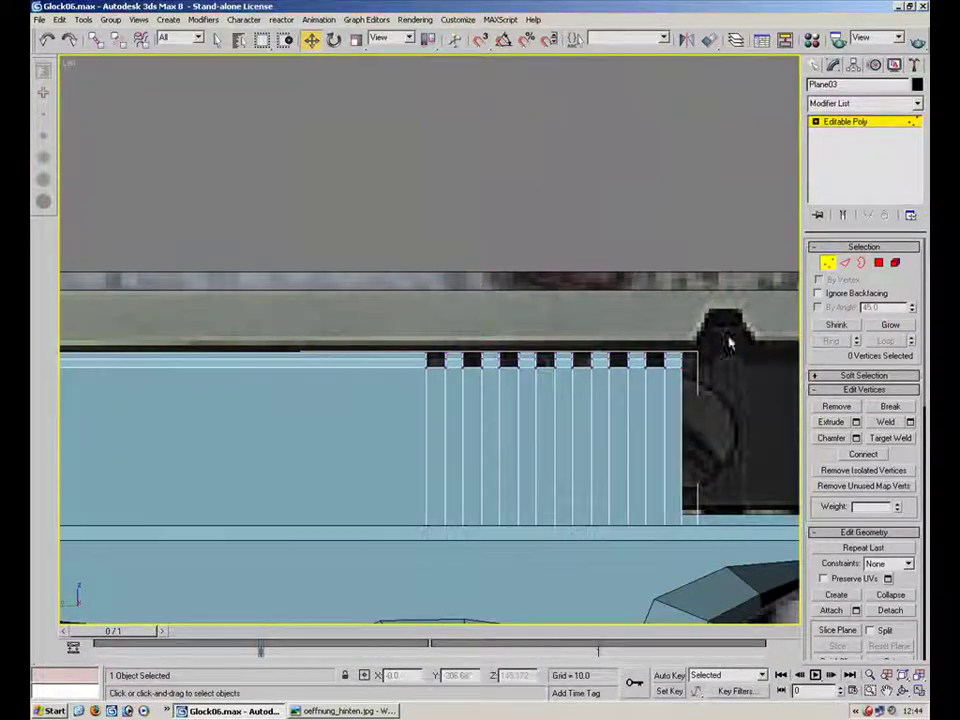
{"action": "left_click", "coordinate": [828, 263]}
{"action": "left_click", "coordinate": [664, 257]}
{"action": "key", "text": "alt+w"}
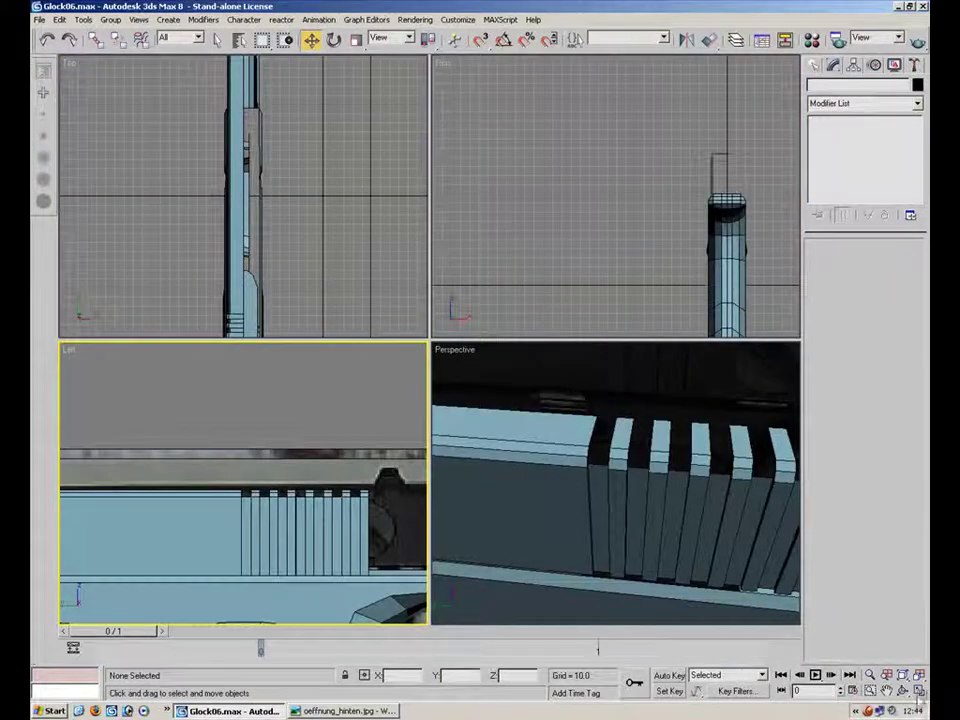
- Inspect the bevel edges of the slide body and raised serrations one by one in the Perspective view
{"action": "key", "text": "alt+w"}
{"action": "left_click", "coordinate": [919, 691]}
{"action": "middle_click_drag", "start_coordinate": [598, 470], "coordinate": [570, 496], "text": "alt"}
{"action": "left_click", "coordinate": [920, 692]}
{"action": "middle_click_drag", "start_coordinate": [396, 300], "coordinate": [360, 325], "text": "alt"}
{"action": "scroll", "coordinate": [360, 325], "scroll_direction": "up", "scroll_amount": 3}
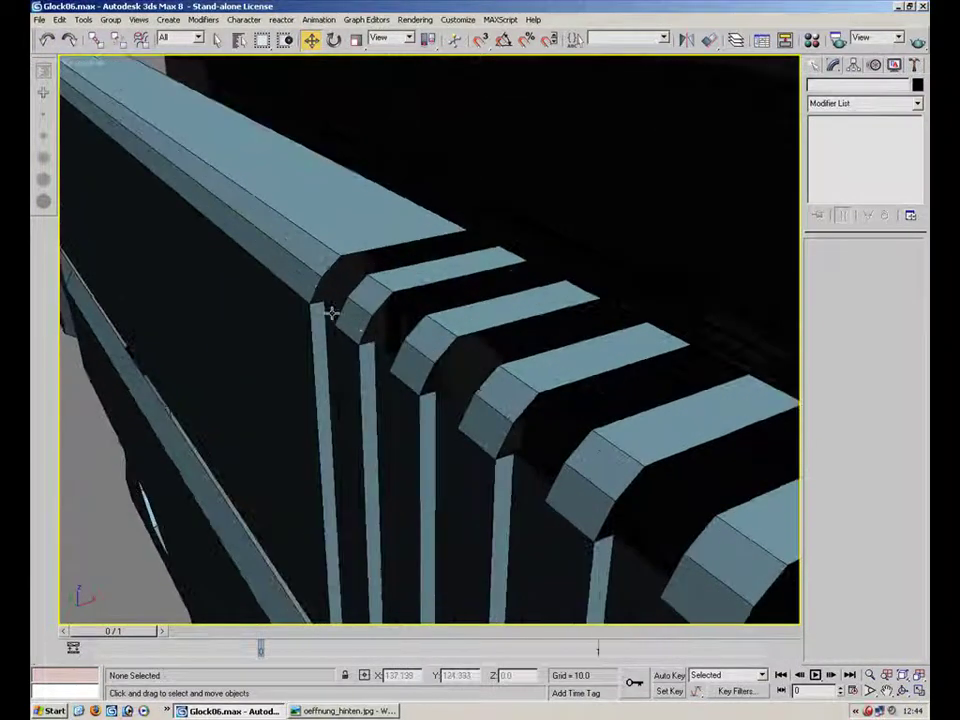
{"action": "left_click", "coordinate": [328, 247]}
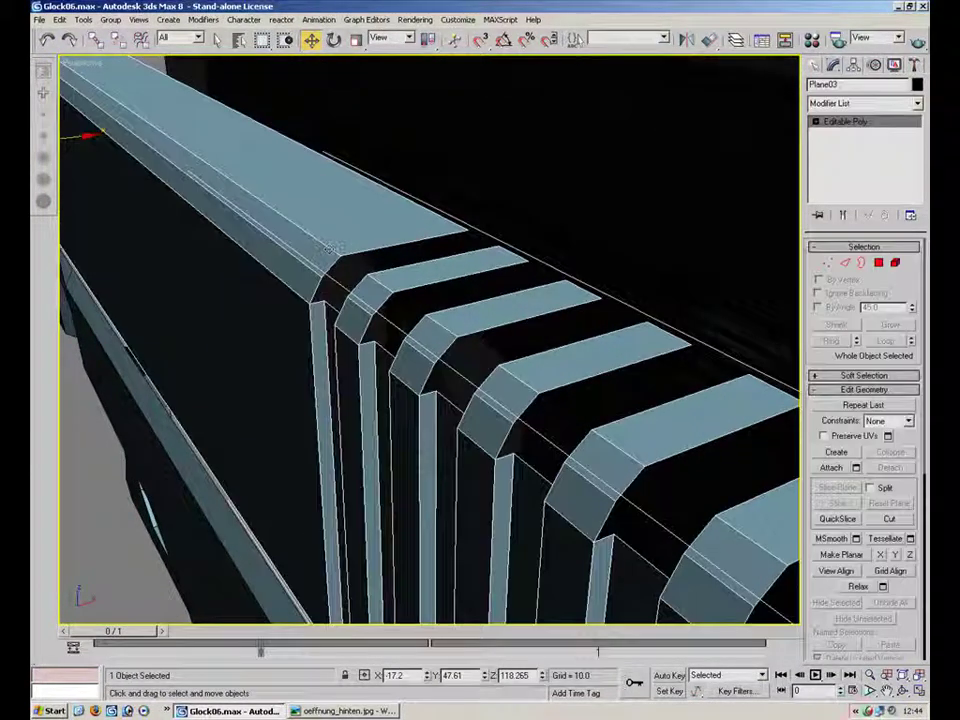
{"action": "left_click", "coordinate": [827, 262]}
{"action": "left_click", "coordinate": [845, 262]}
{"action": "left_click", "coordinate": [237, 193]}
{"action": "left_click", "coordinate": [381, 284]}
{"action": "left_click", "coordinate": [444, 325]}
{"action": "left_click", "coordinate": [522, 380]}
{"action": "left_click", "coordinate": [622, 452]}
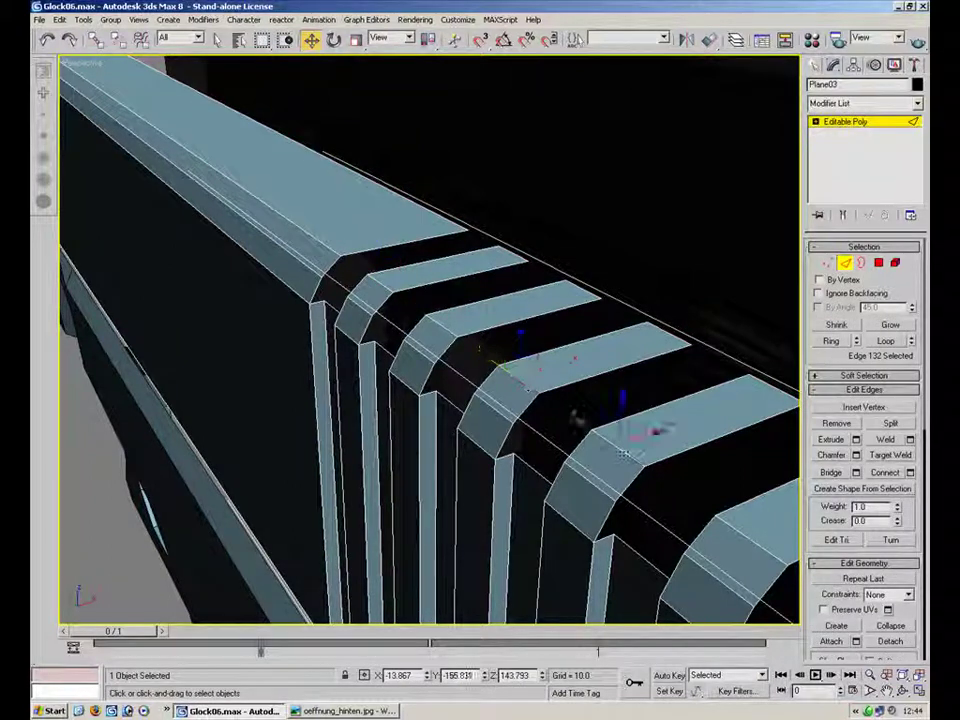
{"action": "middle_click_drag", "start_coordinate": [454, 390], "coordinate": [434, 283], "text": "alt"}
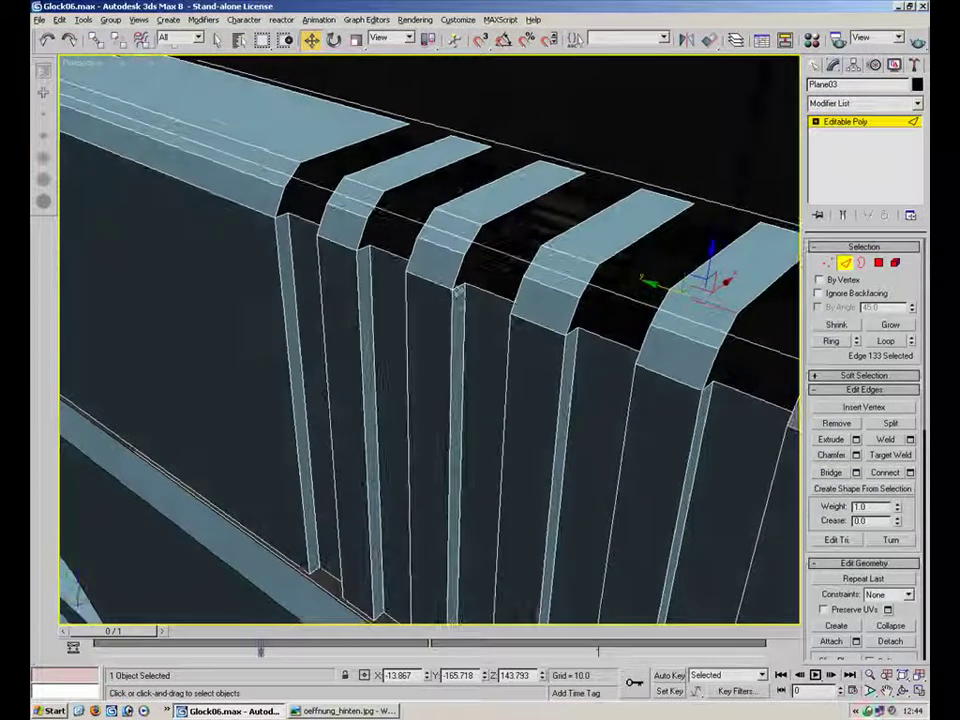
- Inspect the recessed serration faces individually and copy the X position of the one nearest the smooth slide body
{"action": "left_click", "coordinate": [878, 263]}
{"action": "left_click", "coordinate": [612, 437]}
{"action": "left_click", "coordinate": [724, 493]}
{"action": "left_click", "coordinate": [588, 412]}
{"action": "left_click", "coordinate": [728, 459]}
{"action": "left_click", "coordinate": [600, 412]}
{"action": "left_click", "coordinate": [473, 368]}
{"action": "left_click", "coordinate": [397, 335]}
{"action": "left_click", "coordinate": [310, 292]}
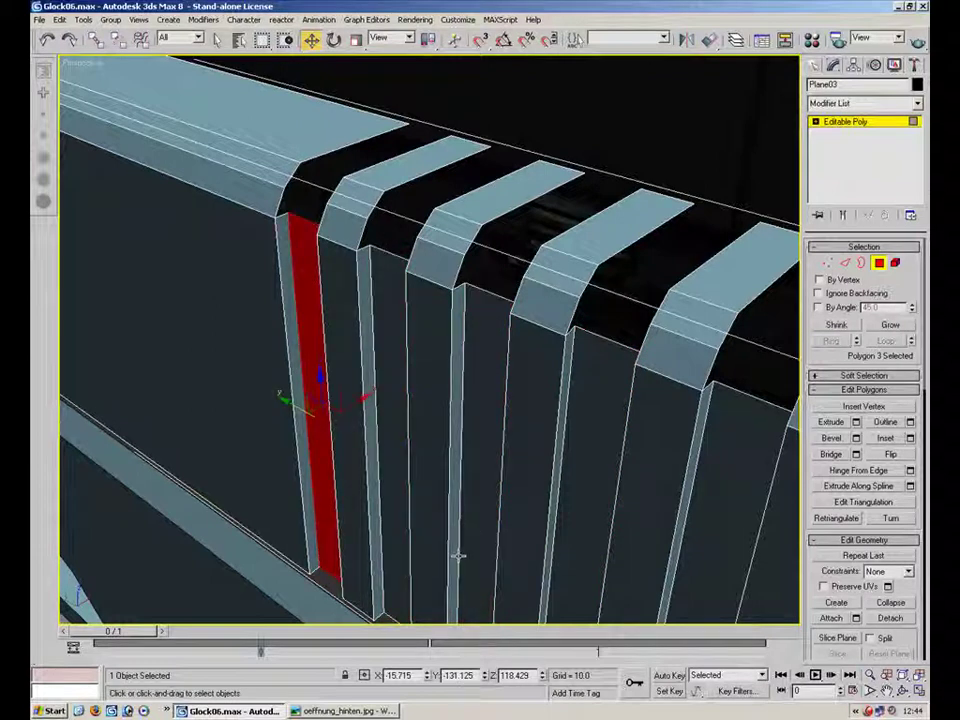
{"action": "double_click", "coordinate": [400, 675]}
{"action": "key", "text": "ctrl+c"}
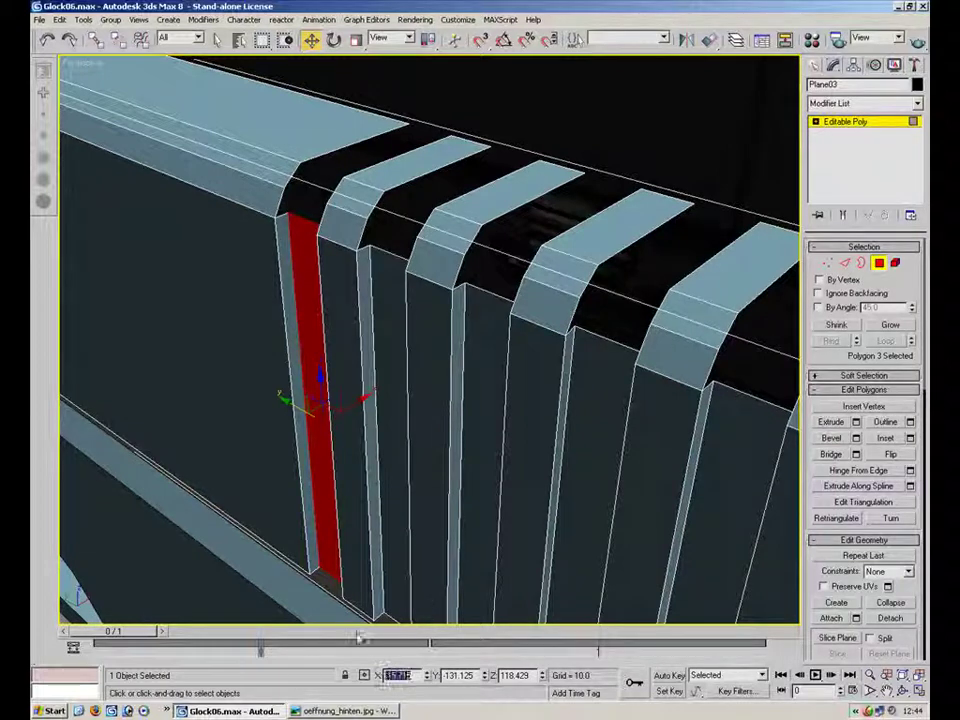
- Set the X position of the bevel's top-corner vertices to the copied value of -15.715
{"action": "left_click", "coordinate": [845, 262]}
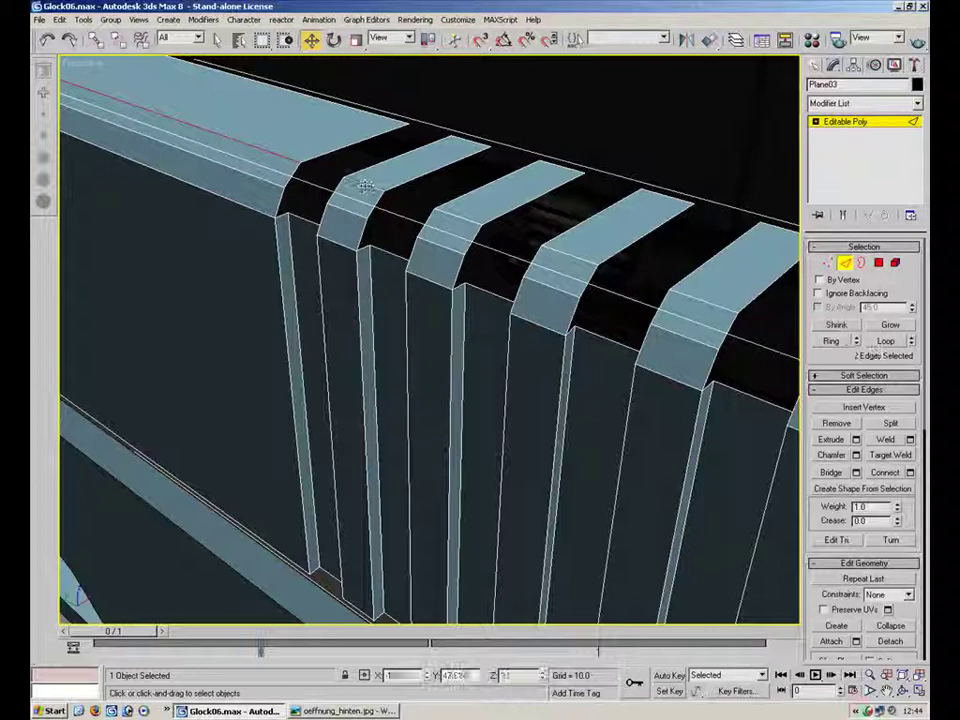
{"action": "key", "text": "1"}
{"action": "middle_click_drag", "start_coordinate": [651, 441], "coordinate": [503, 347], "text": "alt"}
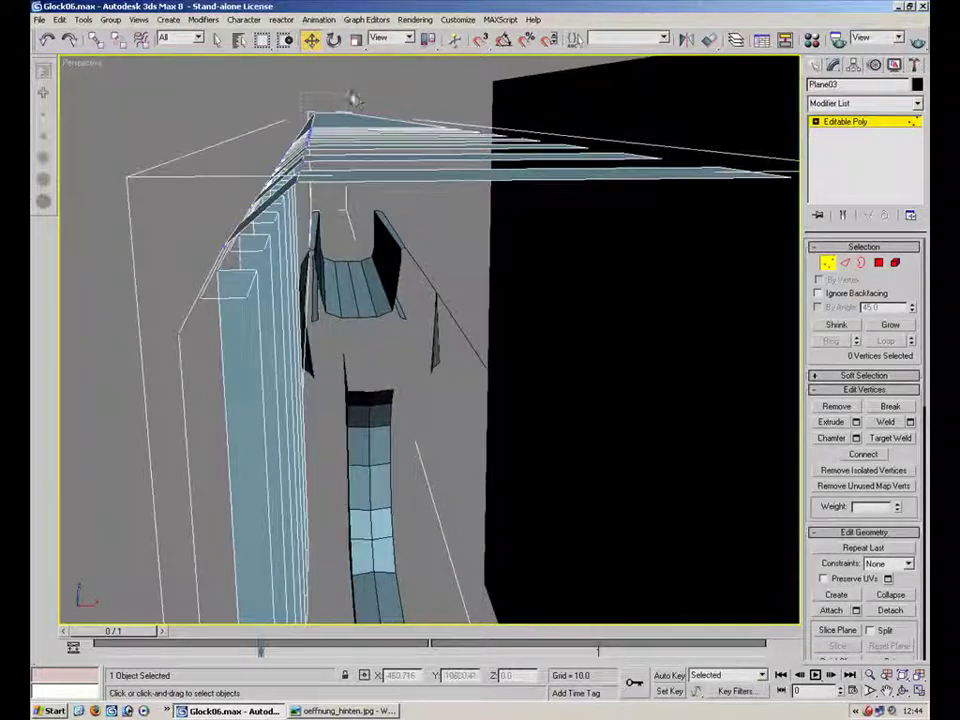
{"action": "left_click_drag", "start_coordinate": [297, 187], "coordinate": [297, 189]}
{"action": "middle_click_drag", "start_coordinate": [297, 189], "coordinate": [252, 130], "text": "alt"}
{"action": "left_click_drag", "start_coordinate": [221, 133], "coordinate": [254, 152], "text": "alt"}
{"action": "middle_click_drag", "start_coordinate": [258, 160], "coordinate": [404, 405], "text": "alt"}
{"action": "left_click_drag", "start_coordinate": [416, 677], "coordinate": [312, 677]}
{"action": "key", "text": "ctrl+v"}
{"action": "key", "text": "Return"}
{"action": "key", "text": "ctrl+c"}
{"action": "middle_click_drag", "start_coordinate": [436, 497], "coordinate": [348, 362], "text": "alt"}
{"action": "middle_click_drag", "start_coordinate": [281, 278], "coordinate": [318, 272], "text": "alt"}
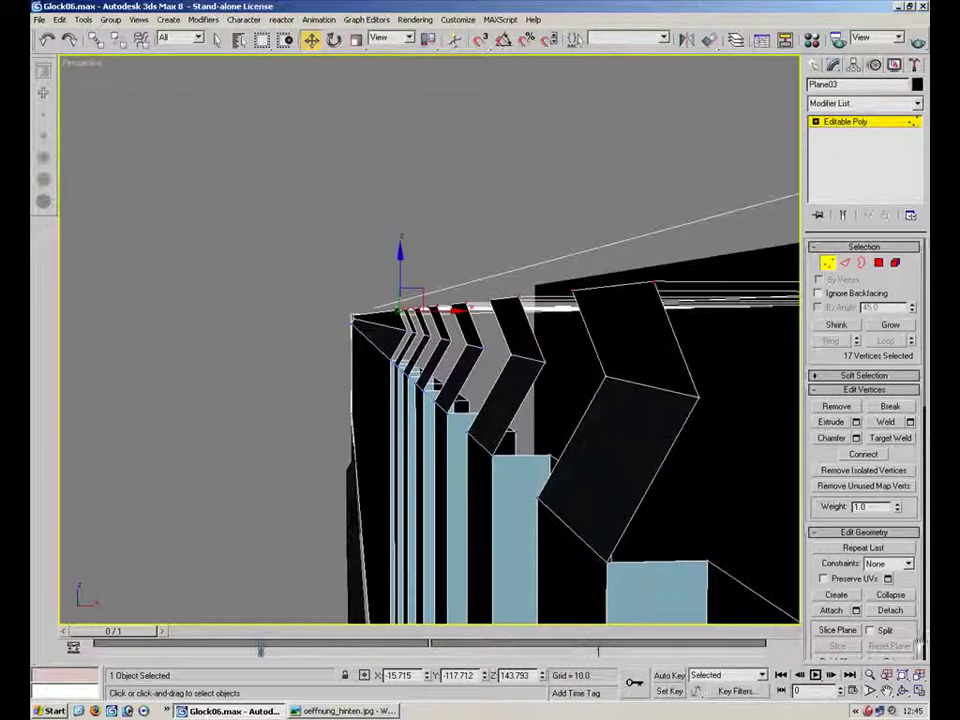
- Reshape the bevel profile in the Front view, placing its 16 top-corner vertices at about X -16.53
{"action": "key", "text": "alt+w"}
{"action": "middle_click_drag", "start_coordinate": [640, 207], "coordinate": [619, 230]}
{"action": "left_click", "coordinate": [921, 693]}
{"action": "middle_click_drag", "start_coordinate": [564, 321], "coordinate": [501, 336]}
{"action": "scroll", "coordinate": [501, 336], "scroll_direction": "up", "scroll_amount": 5}
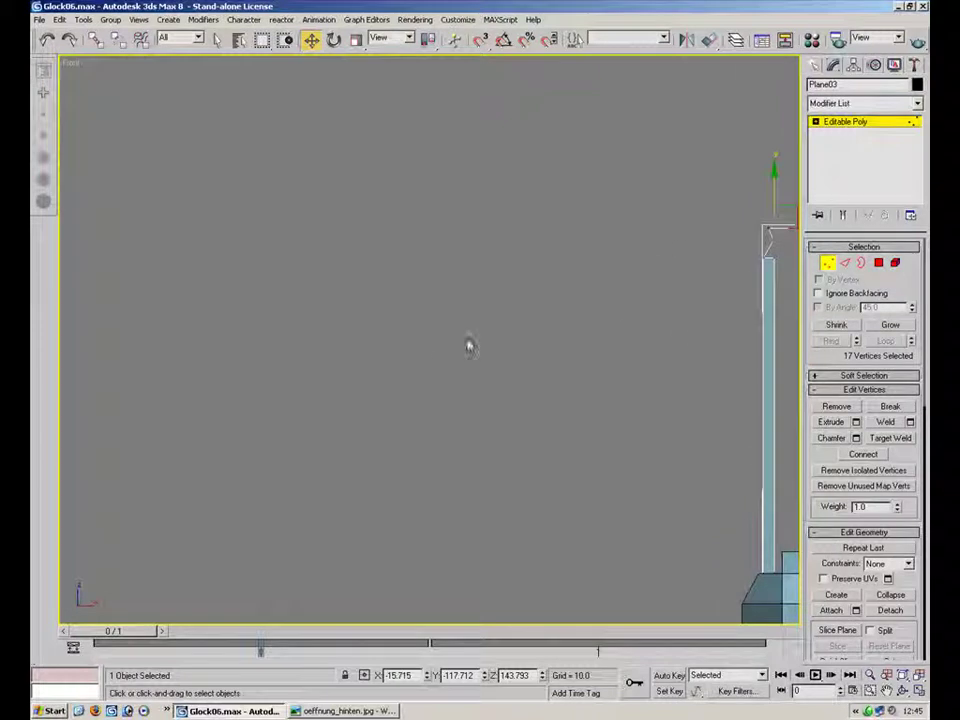
{"action": "middle_click_drag", "start_coordinate": [711, 326], "coordinate": [454, 390]}
{"action": "scroll", "coordinate": [499, 203], "scroll_direction": "up", "scroll_amount": 6}
{"action": "left_click_drag", "start_coordinate": [379, 223], "coordinate": [440, 174]}
{"action": "middle_click_drag", "start_coordinate": [555, 207], "coordinate": [538, 266]}
{"action": "left_click_drag", "start_coordinate": [414, 204], "coordinate": [437, 236]}
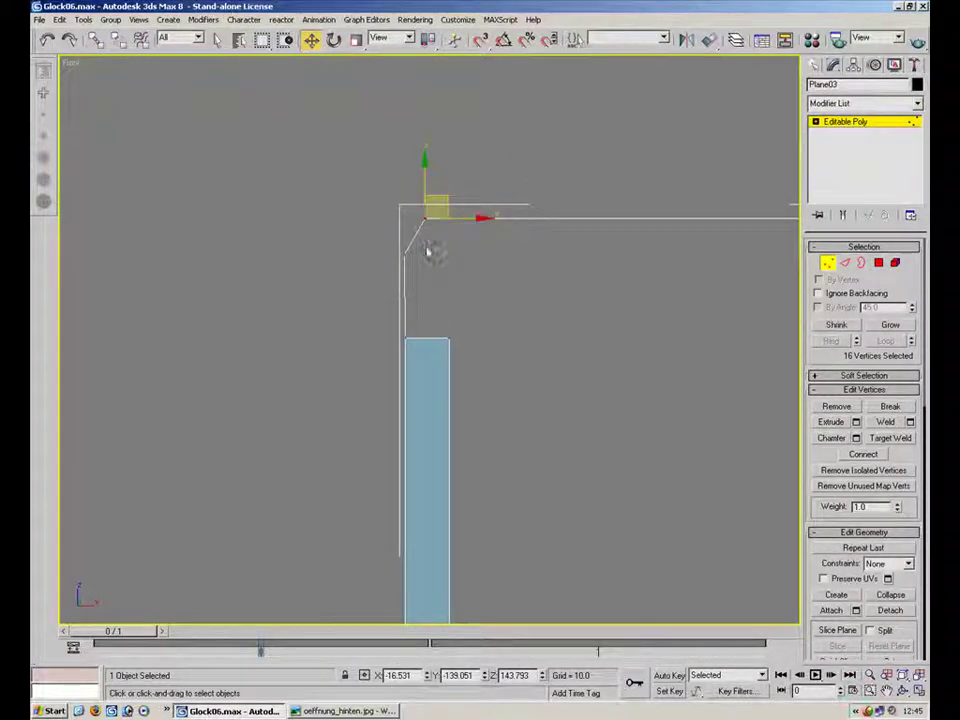
- Lower the bevel's 16 outer vertices to about Z 142.11 to lengthen the shoulder slope
{"action": "left_click_drag", "start_coordinate": [380, 277], "coordinate": [404, 238]}
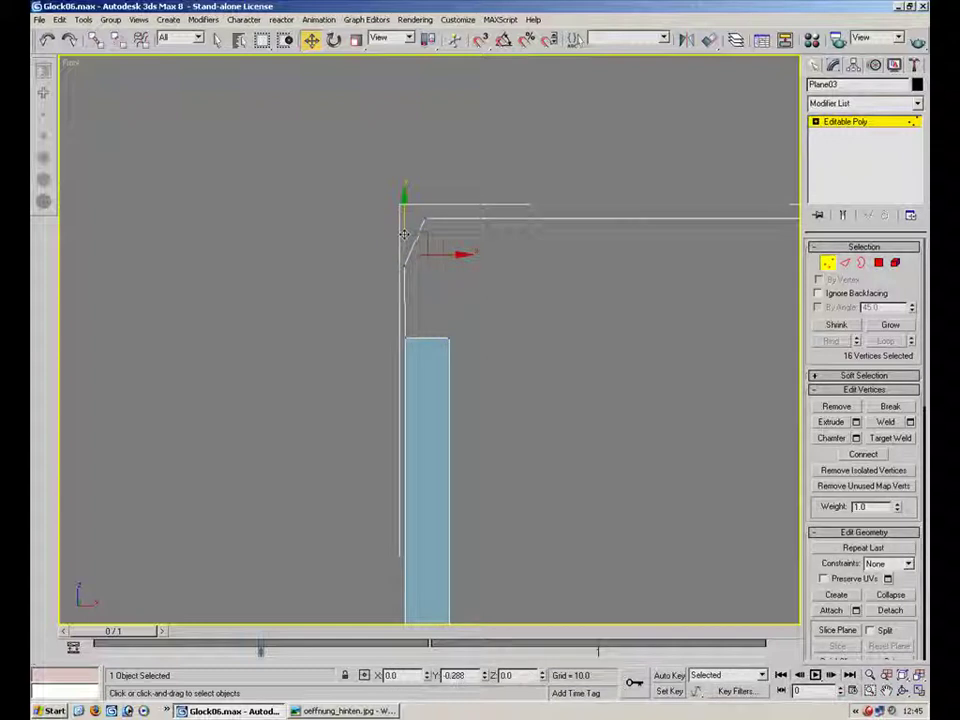
{"action": "scroll", "coordinate": [487, 367], "scroll_direction": "down", "scroll_amount": 4}
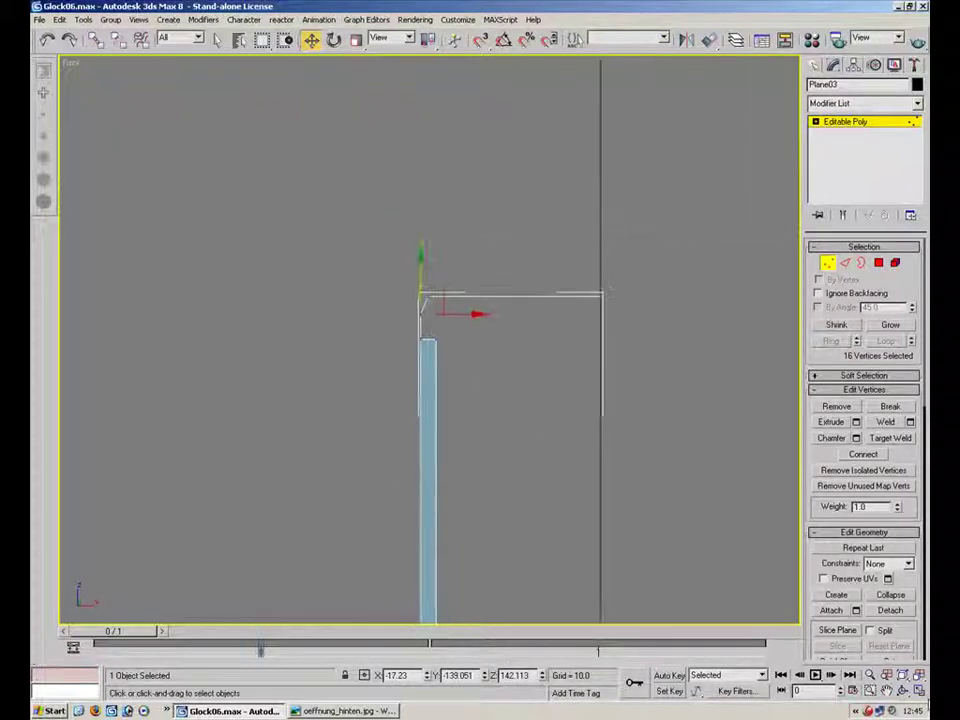
{"action": "left_click", "coordinate": [919, 691]}
{"action": "mouse_move", "coordinate": [604, 514]}
{"action": "middle_mouse_down", "text": "alt"}
{"action": "mouse_move", "coordinate": [575, 520]}
{"action": "mouse_move", "coordinate": [620, 500]}
{"action": "middle_mouse_up", "text": "alt"}
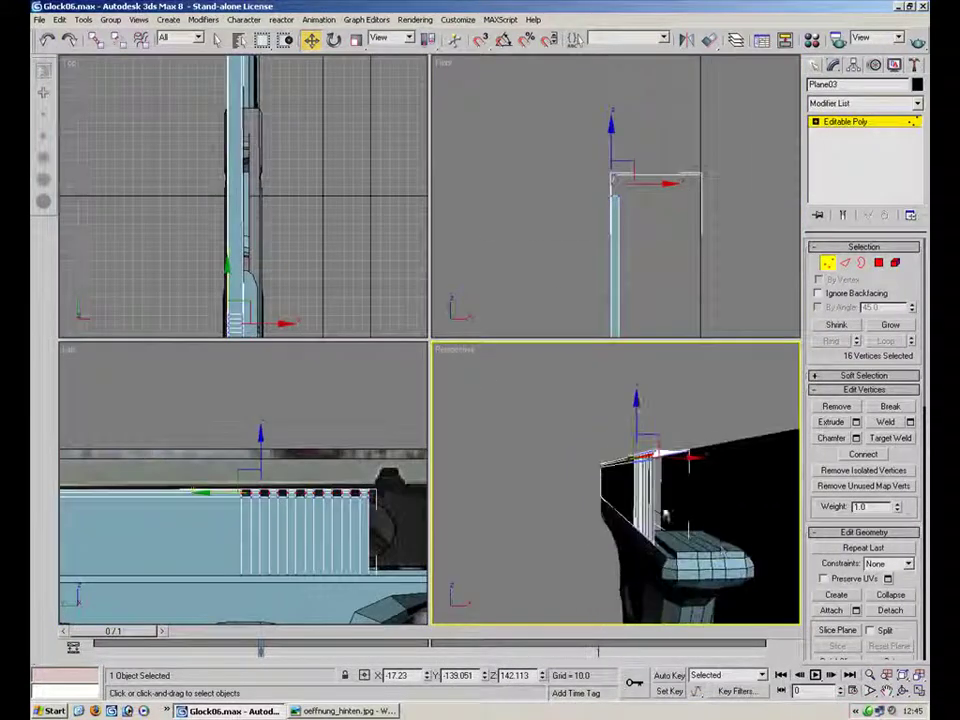
- Inspect the bevelled shoulder above the serrations in an enlarged Perspective view, both from the side and close up along the slide
{"action": "left_click", "coordinate": [919, 691]}
{"action": "middle_click_drag", "start_coordinate": [508, 330], "coordinate": [602, 362], "text": "alt"}
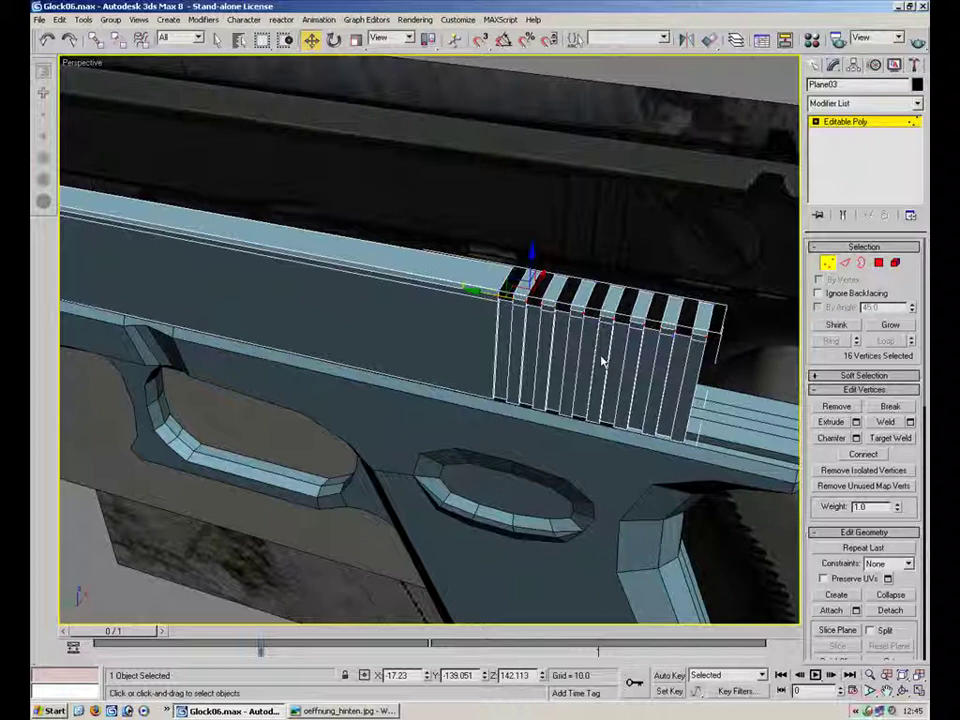
{"action": "middle_click_drag", "start_coordinate": [534, 197], "coordinate": [424, 178], "text": "alt"}
{"action": "middle_click_drag", "start_coordinate": [474, 226], "coordinate": [464, 219], "text": "alt"}
{"action": "scroll", "coordinate": [462, 218], "scroll_direction": "up", "scroll_amount": 3}
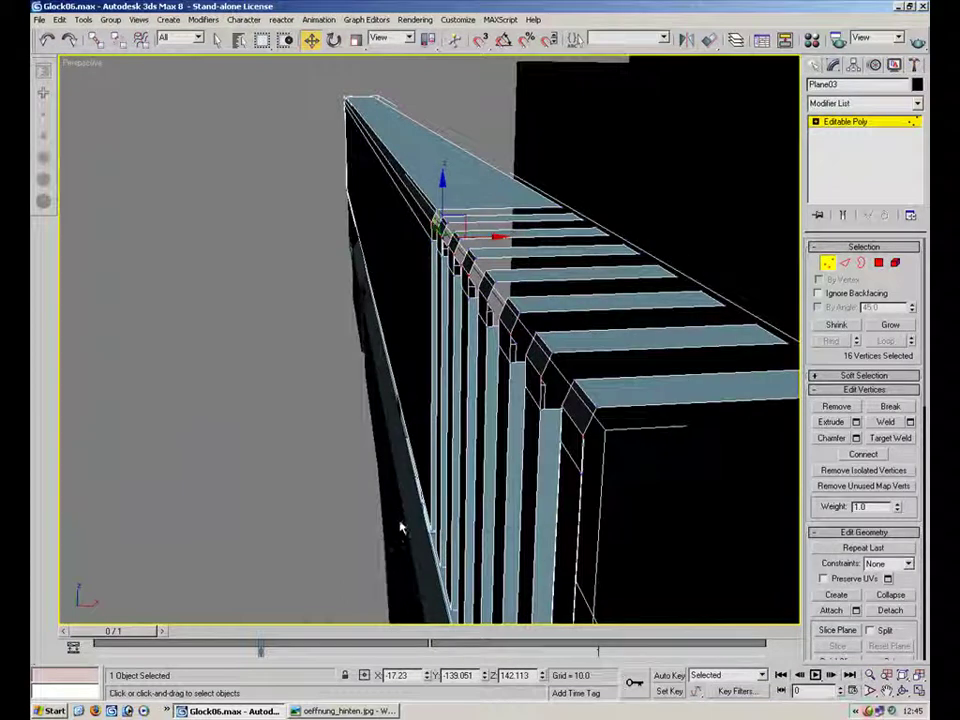
{"action": "mouse_move", "coordinate": [484, 319]}
{"action": "middle_mouse_down", "text": "alt"}
{"action": "mouse_move", "coordinate": [474, 312]}
{"action": "mouse_move", "coordinate": [481, 307]}
{"action": "middle_mouse_up", "text": "alt"}
{"action": "scroll", "coordinate": [481, 307], "scroll_direction": "up", "scroll_amount": 2}
{"action": "key", "text": "alt+w"}
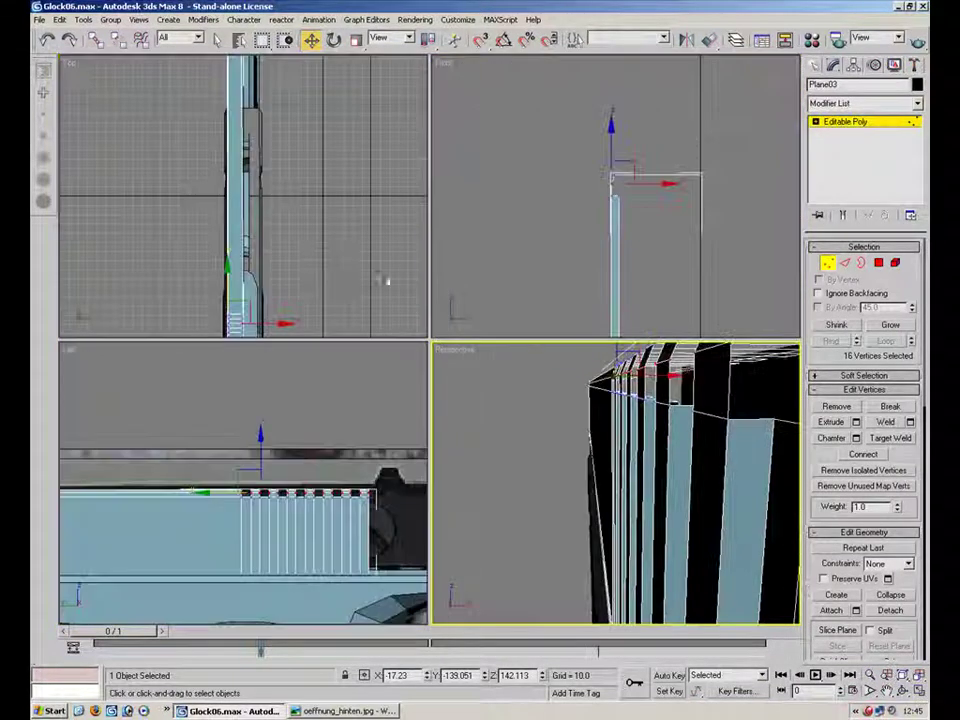
- Shape the bevel profile in the Front view, placing its 16 outer vertices at about X -16.59 and shifting the top-corner vertices slightly outward
{"action": "middle_click_drag", "start_coordinate": [700, 202], "coordinate": [678, 222]}
{"action": "scroll", "coordinate": [614, 205], "scroll_direction": "up", "scroll_amount": 3}
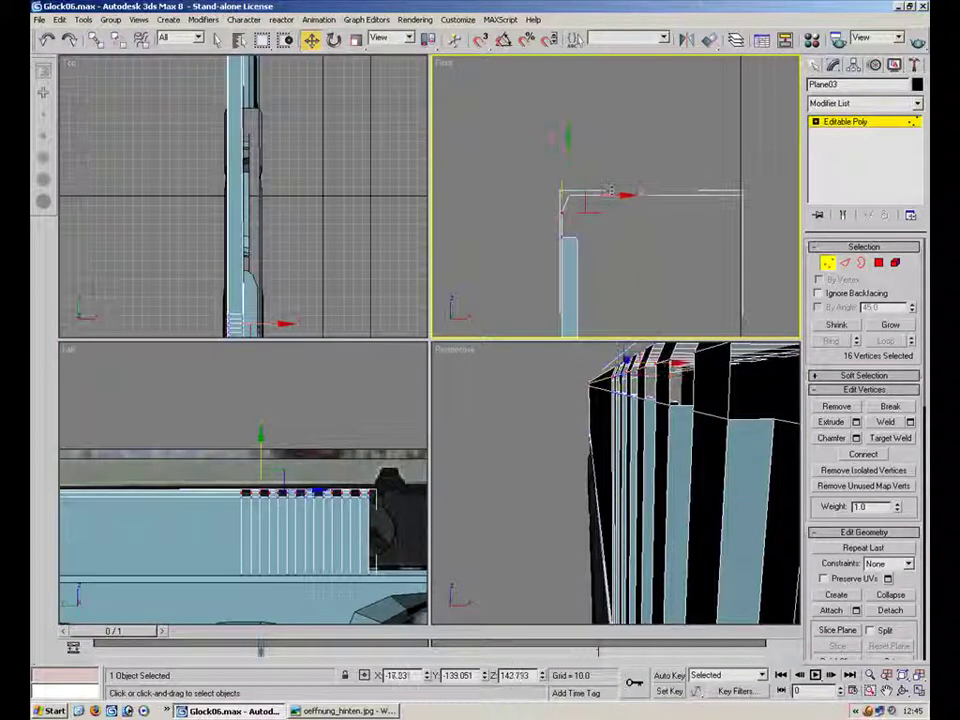
{"action": "left_click_drag", "start_coordinate": [578, 220], "coordinate": [554, 238]}
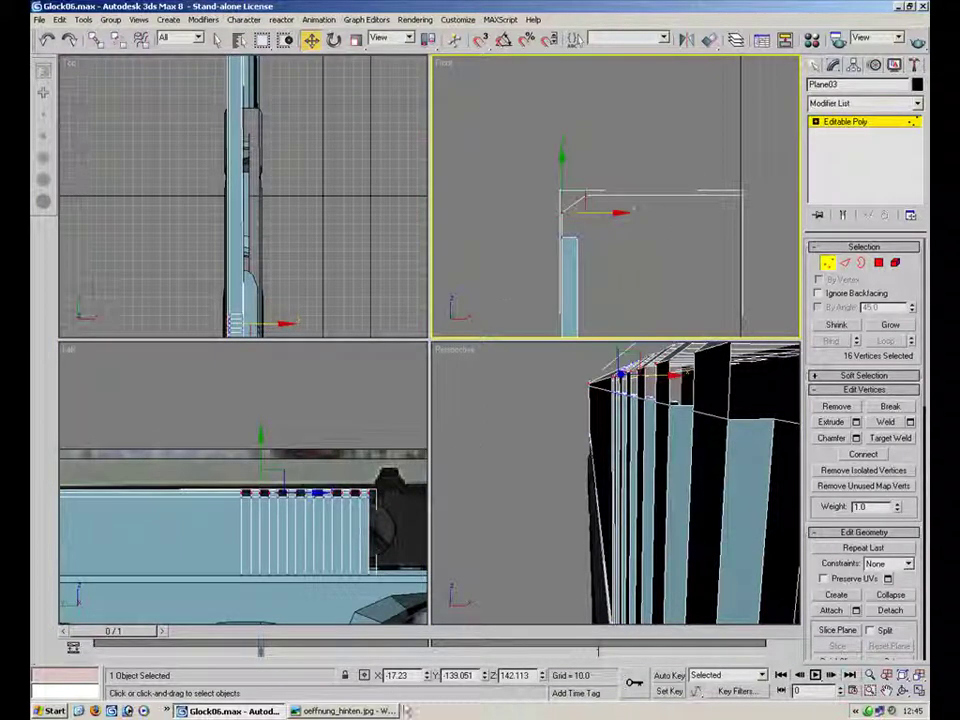
{"action": "left_click_drag", "start_coordinate": [413, 677], "coordinate": [338, 600]}
{"action": "key", "text": "ctrl+v"}
{"action": "key", "text": "Return"}
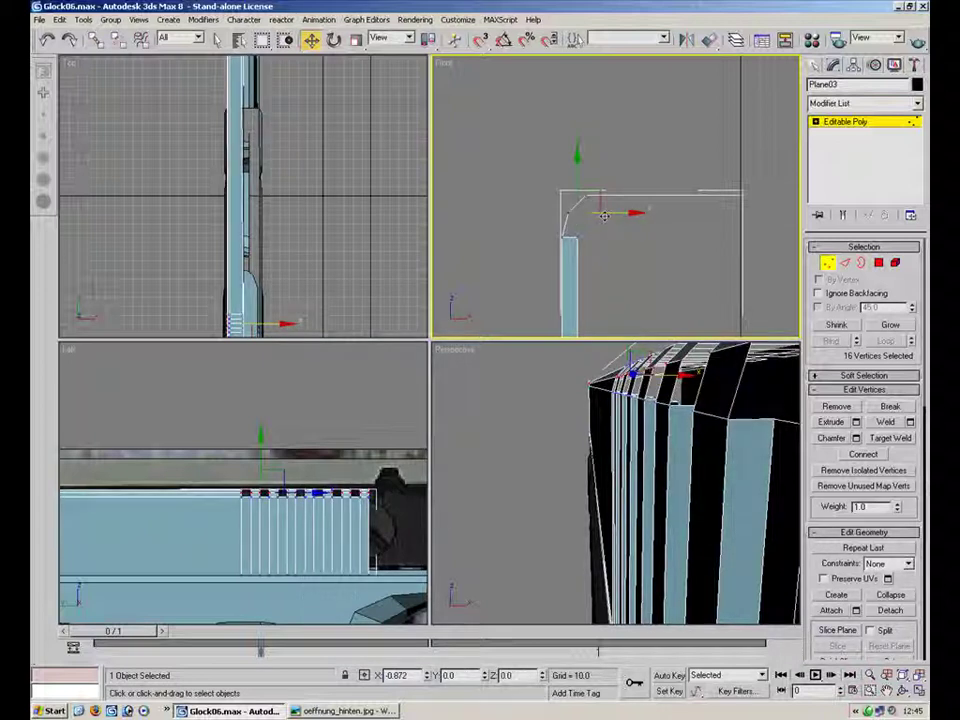
{"action": "left_click", "coordinate": [580, 218]}
{"action": "left_click_drag", "start_coordinate": [580, 218], "coordinate": [598, 184]}
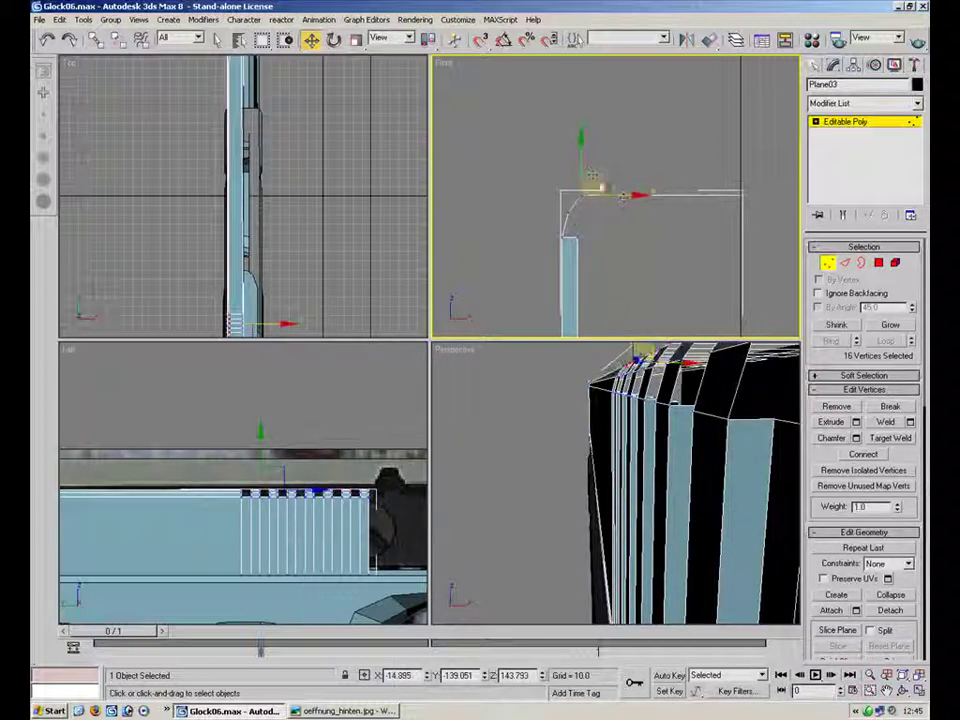
- Compare the slide's bevelled shoulder in Perspective with the rear slide photo oeffnung_hinten.jpg
{"action": "right_click", "coordinate": [523, 489]}
{"action": "left_click", "coordinate": [919, 690]}
{"action": "left_click", "coordinate": [682, 489]}
{"action": "middle_click_drag", "start_coordinate": [529, 231], "coordinate": [589, 328], "text": "alt"}
{"action": "left_click", "coordinate": [310, 711]}
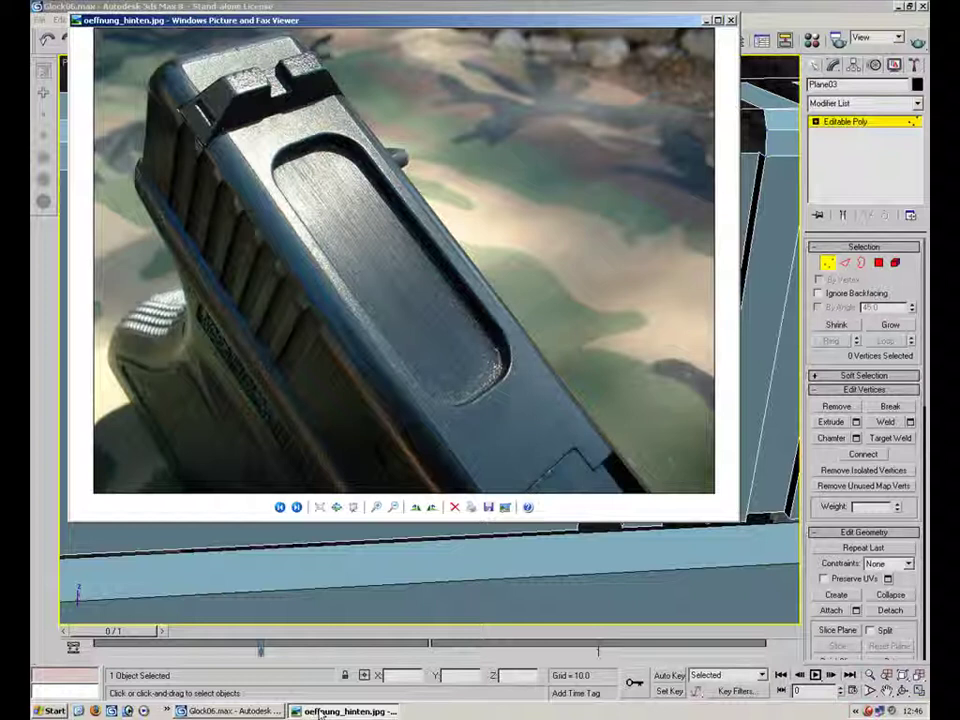
{"action": "left_click", "coordinate": [320, 712]}
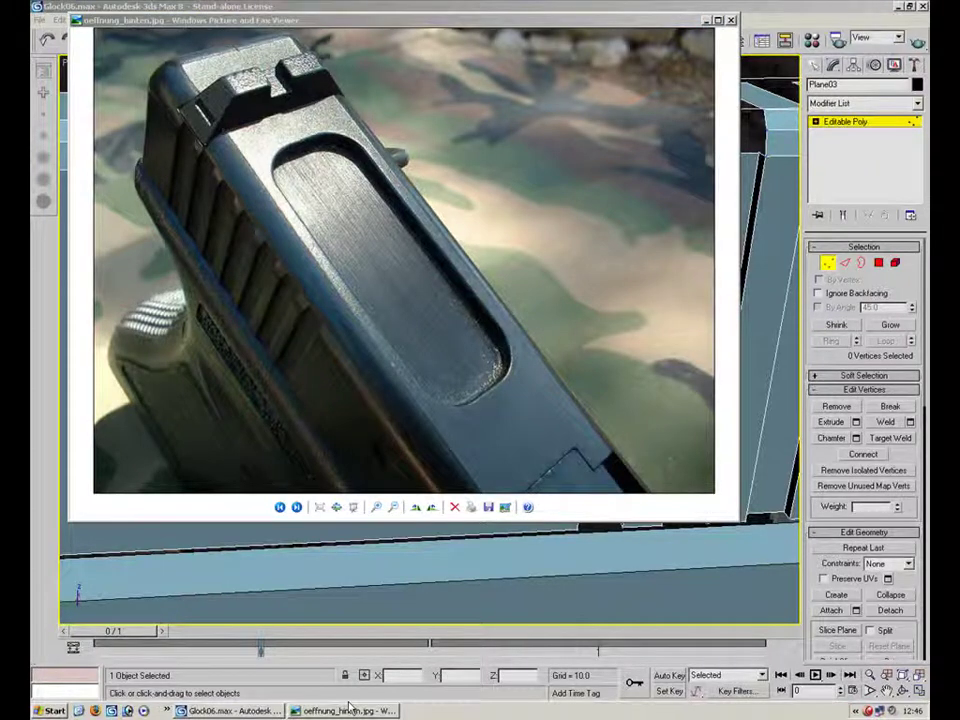
{"action": "middle_click_drag", "start_coordinate": [624, 202], "coordinate": [640, 306], "text": "alt"}
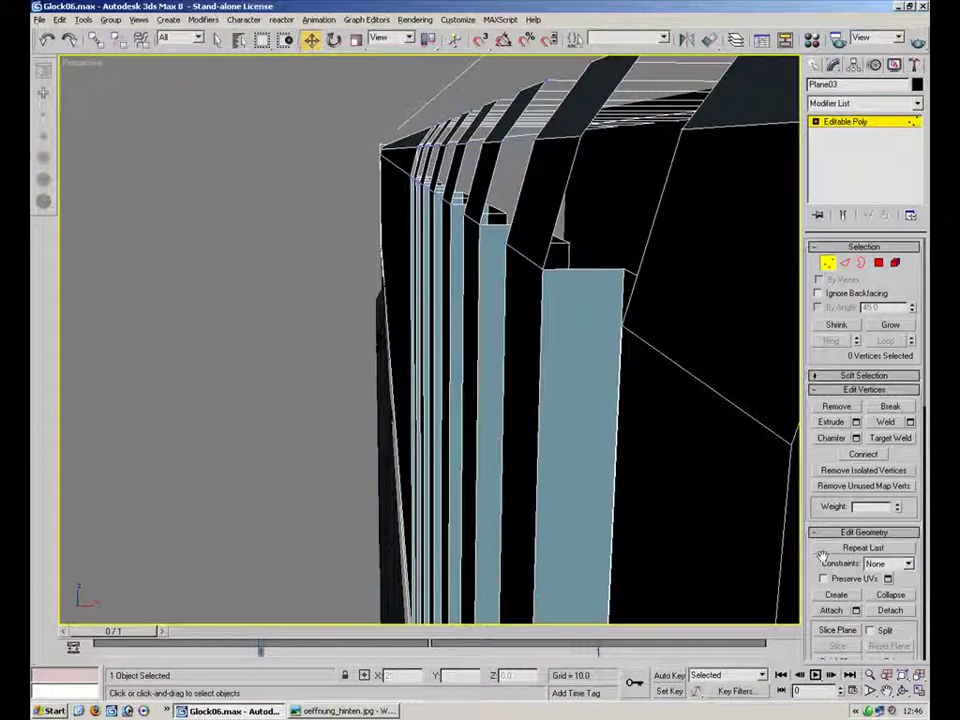
- Widen the shoulder rounding in the Front view by moving the 16 middle vertices inward and the 16 top-corner vertices to about X -13.19
{"action": "left_click", "coordinate": [919, 692]}
{"action": "scroll", "coordinate": [619, 218], "scroll_direction": "up", "scroll_amount": 3}
{"action": "left_click_drag", "start_coordinate": [562, 217], "coordinate": [506, 244]}
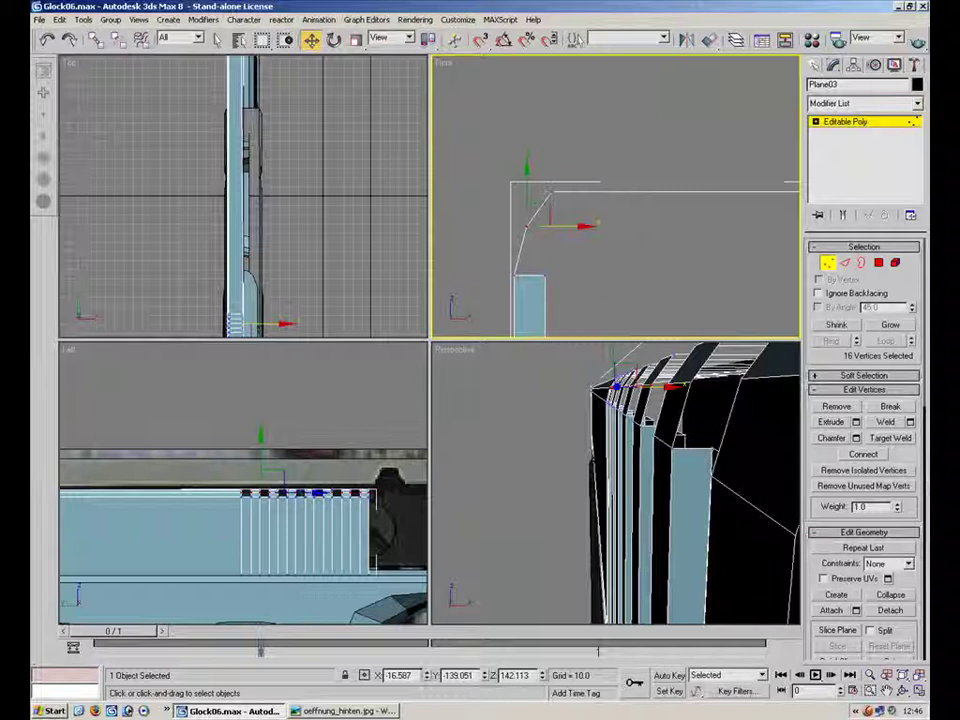
{"action": "left_click_drag", "start_coordinate": [589, 227], "coordinate": [608, 227]}
{"action": "left_click_drag", "start_coordinate": [591, 163], "coordinate": [531, 204]}
{"action": "left_click_drag", "start_coordinate": [617, 191], "coordinate": [664, 191]}
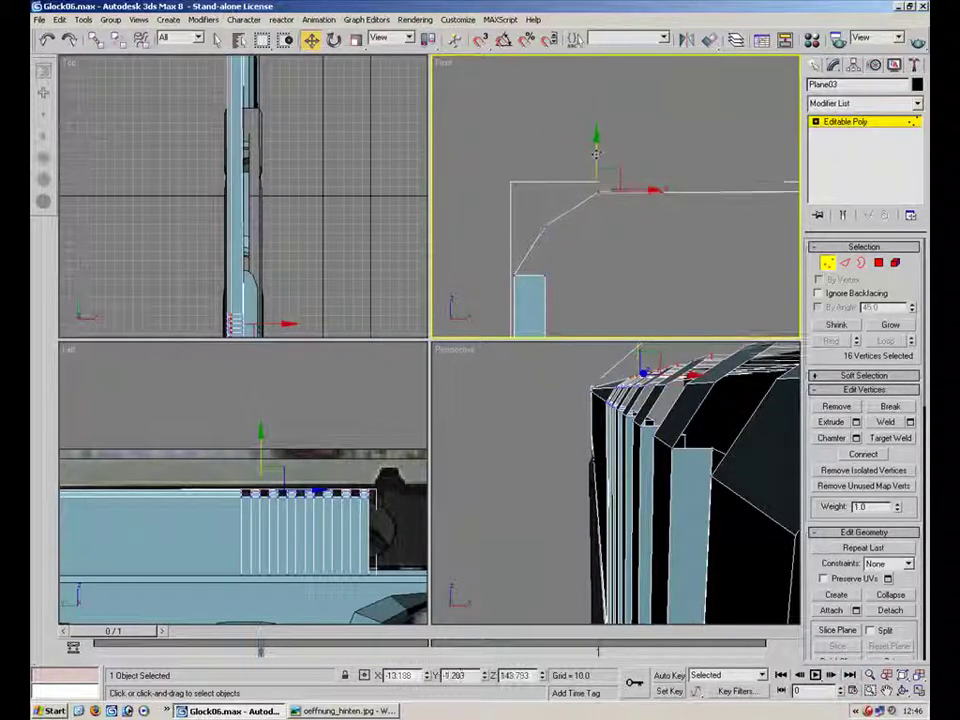
{"action": "left_click_drag", "start_coordinate": [595, 155], "coordinate": [596, 153]}
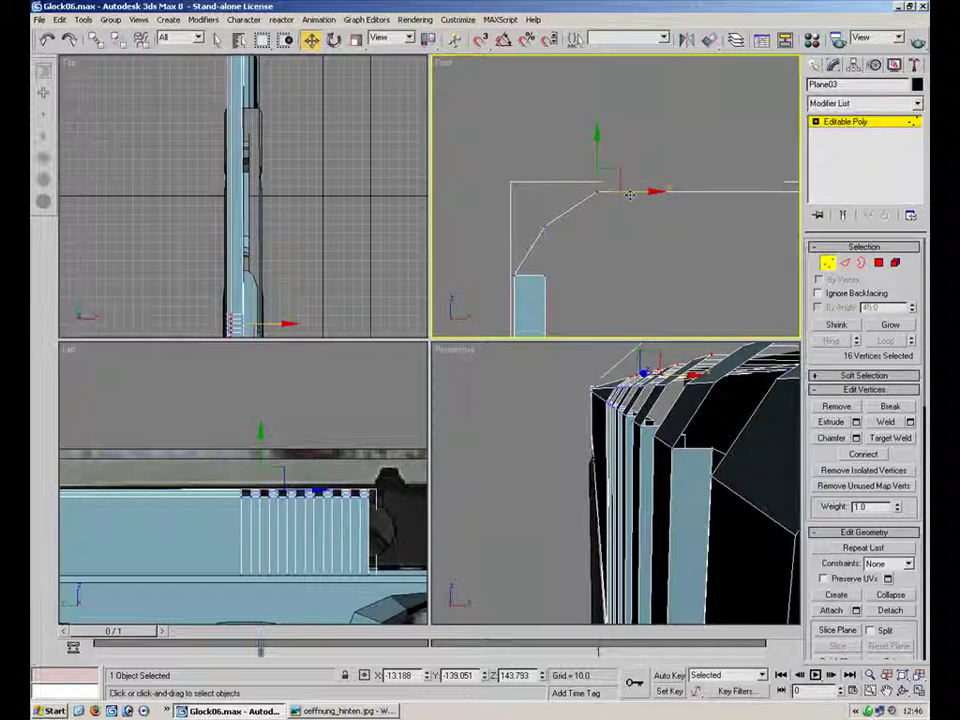
{"action": "left_click", "coordinate": [503, 186]}
{"action": "key", "text": "alt+w"}
{"action": "key", "text": "alt+w"}
{"action": "left_click", "coordinate": [510, 345]}
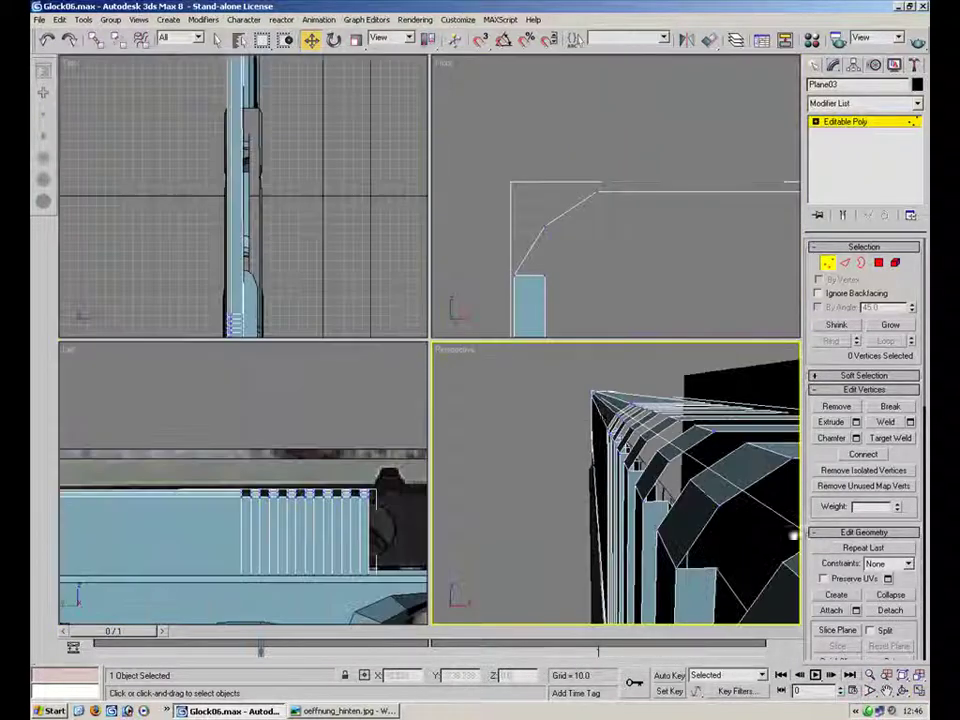
- Create a triangular polygon closing the shoulder gap on the smooth slide body's side of the first serration groove
{"action": "key", "text": "alt+w"}
{"action": "scroll", "coordinate": [480, 302], "scroll_direction": "down", "scroll_amount": 4}
{"action": "middle_click_drag", "start_coordinate": [467, 313], "coordinate": [268, 212], "text": "alt"}
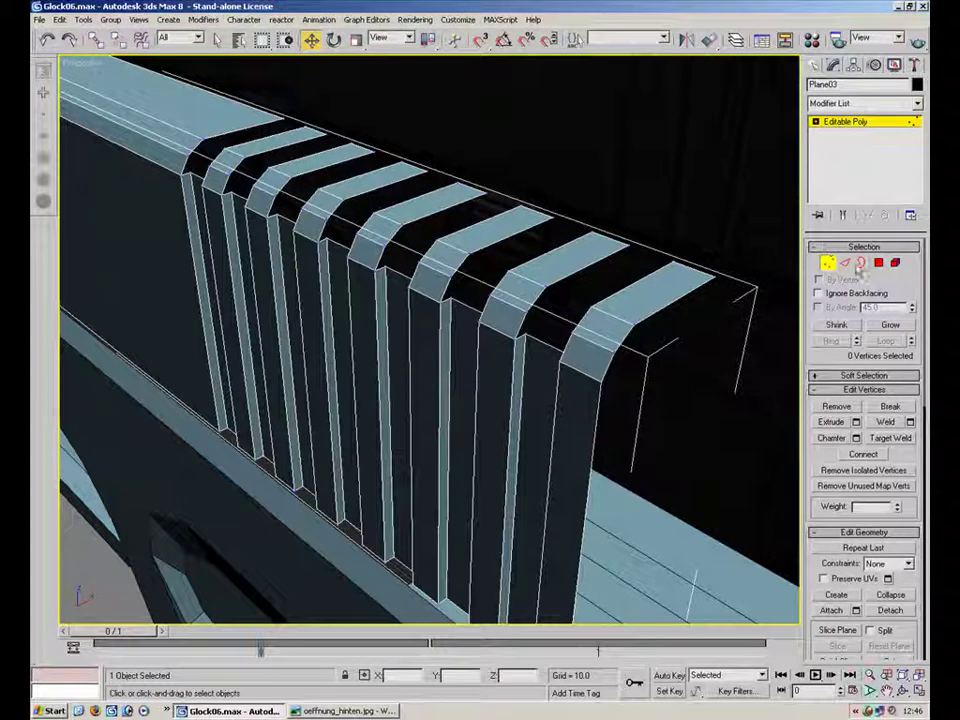
{"action": "left_click", "coordinate": [878, 262]}
{"action": "left_click", "coordinate": [210, 300]}
{"action": "left_click", "coordinate": [841, 605]}
{"action": "middle_click_drag", "start_coordinate": [176, 118], "coordinate": [321, 257]}
{"action": "scroll", "coordinate": [321, 257], "scroll_direction": "up", "scroll_amount": 3}
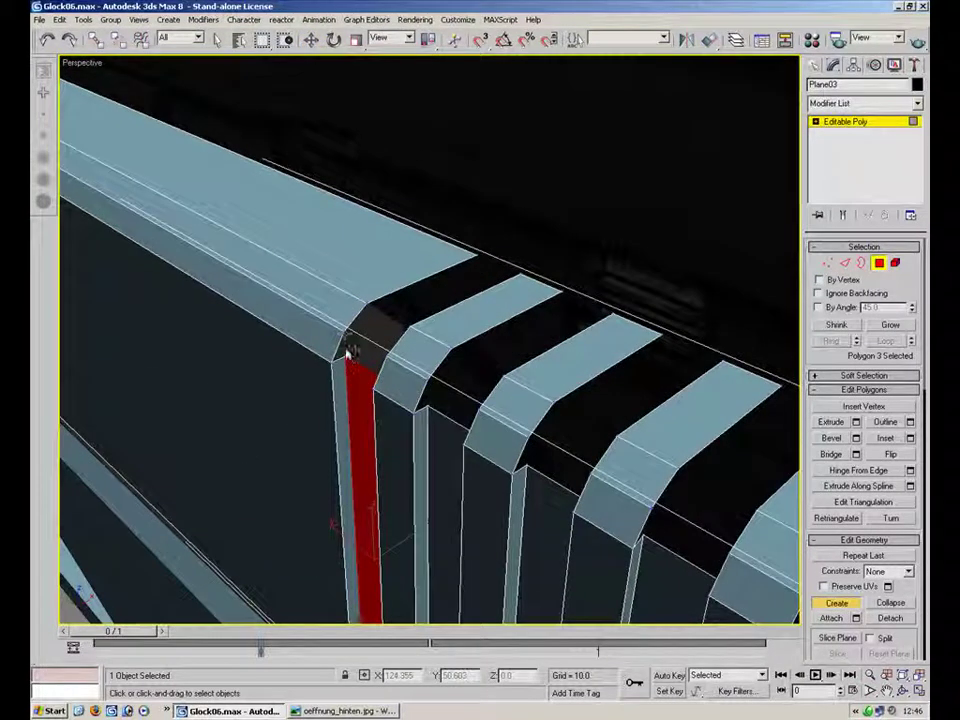
{"action": "left_click", "coordinate": [334, 362]}
{"action": "left_click", "coordinate": [347, 360]}
- Create matching triangular polygons on the muzzle-side walls of the second and third serration grooves
{"action": "left_click", "coordinate": [428, 380]}
{"action": "left_click", "coordinate": [414, 411]}
{"action": "left_click", "coordinate": [428, 407]}
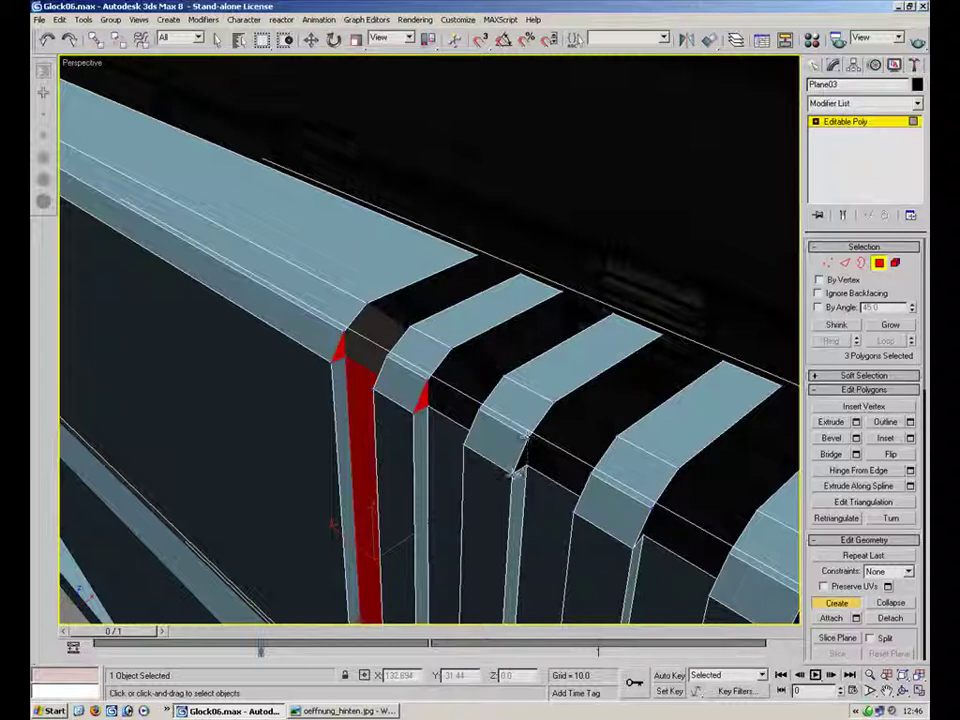
{"action": "key", "text": "ctrl+z"}
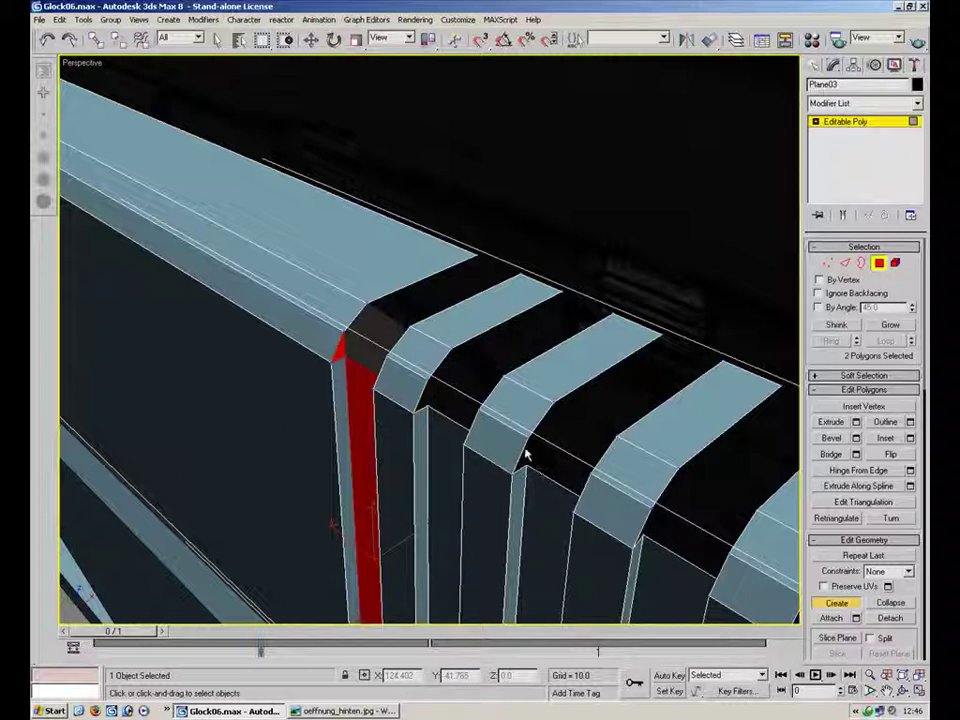
{"action": "left_click", "coordinate": [512, 468], "text": "ctrl"}
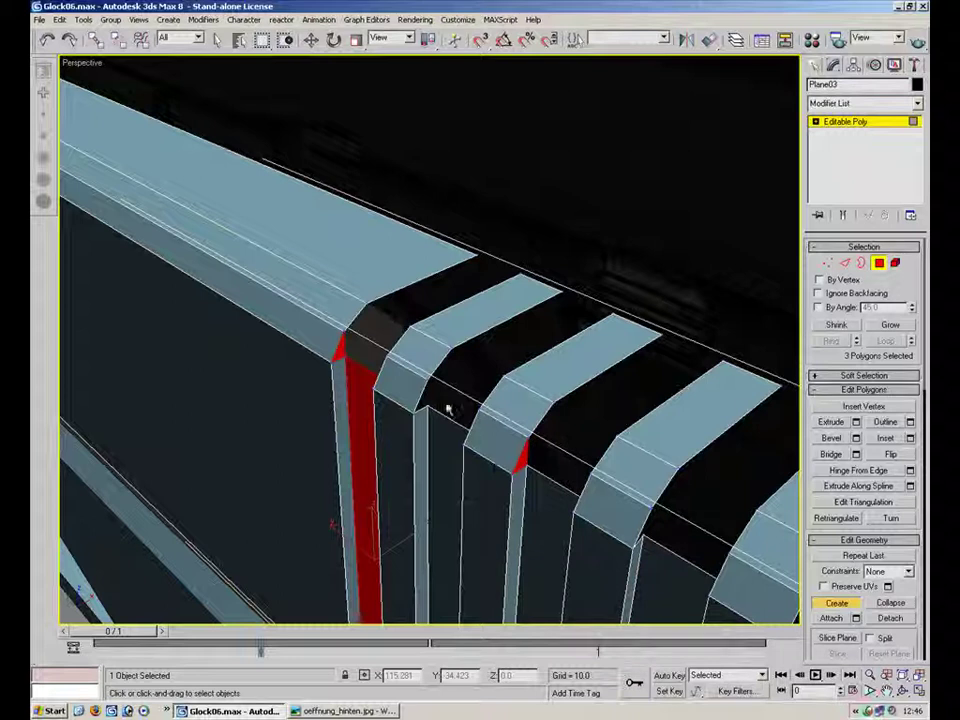
{"action": "left_click", "coordinate": [420, 414], "text": "ctrl"}
- Create triangular polygons closing the muzzle-side shoulder gaps of the remaining four serration grooves
{"action": "middle_click_drag", "start_coordinate": [420, 414], "coordinate": [384, 202], "text": "alt"}
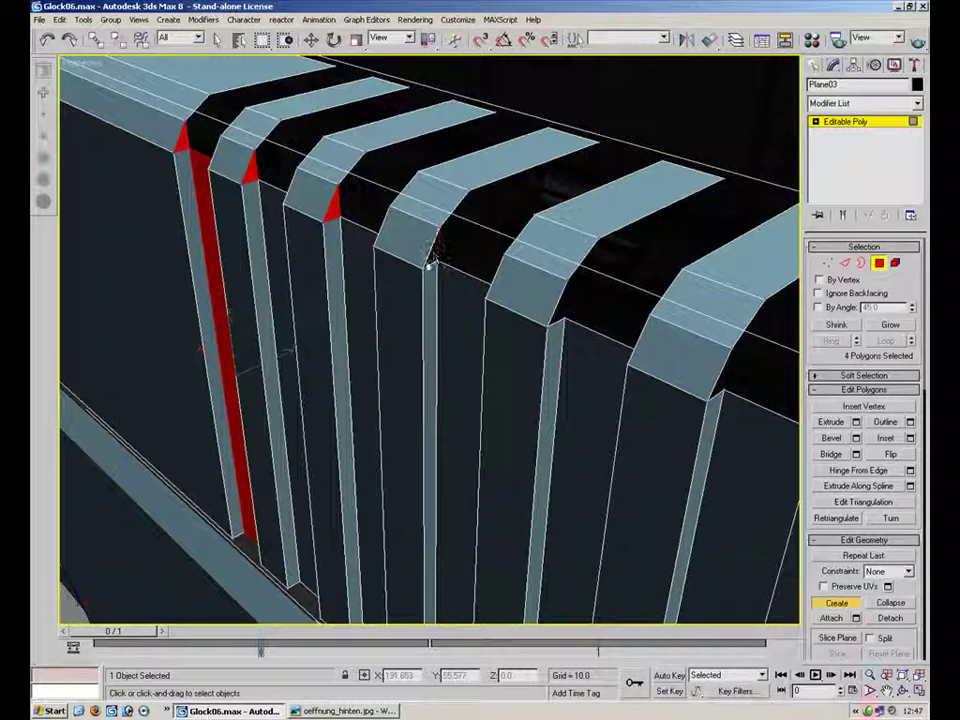
{"action": "left_click", "coordinate": [431, 244], "text": "ctrl"}
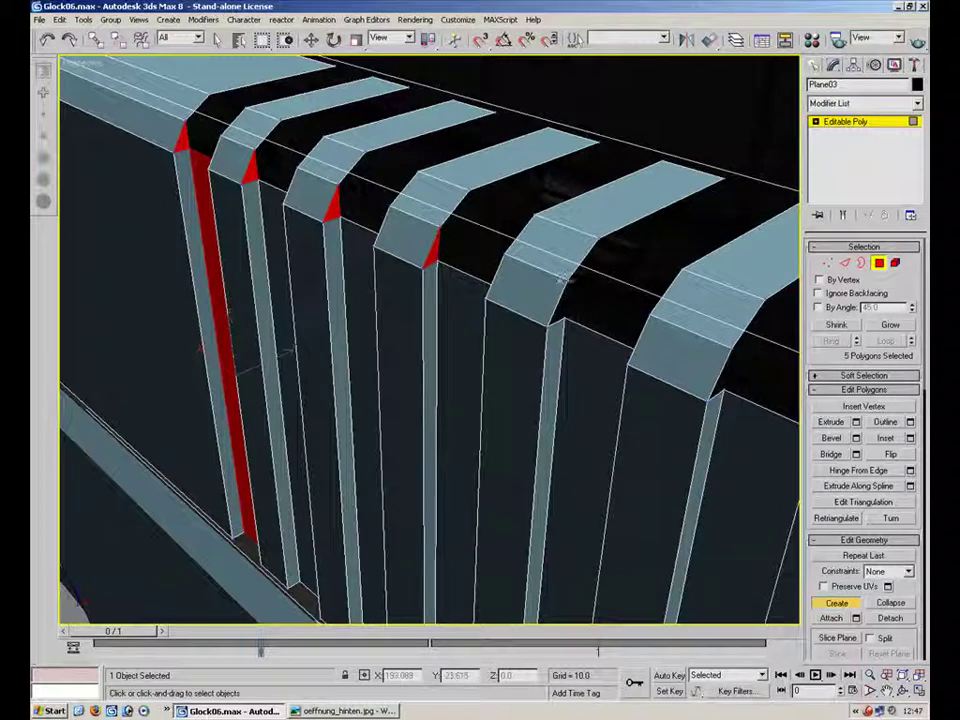
{"action": "left_click", "coordinate": [554, 308], "text": "ctrl"}
{"action": "middle_click_drag", "start_coordinate": [530, 263], "coordinate": [396, 242], "text": "alt"}
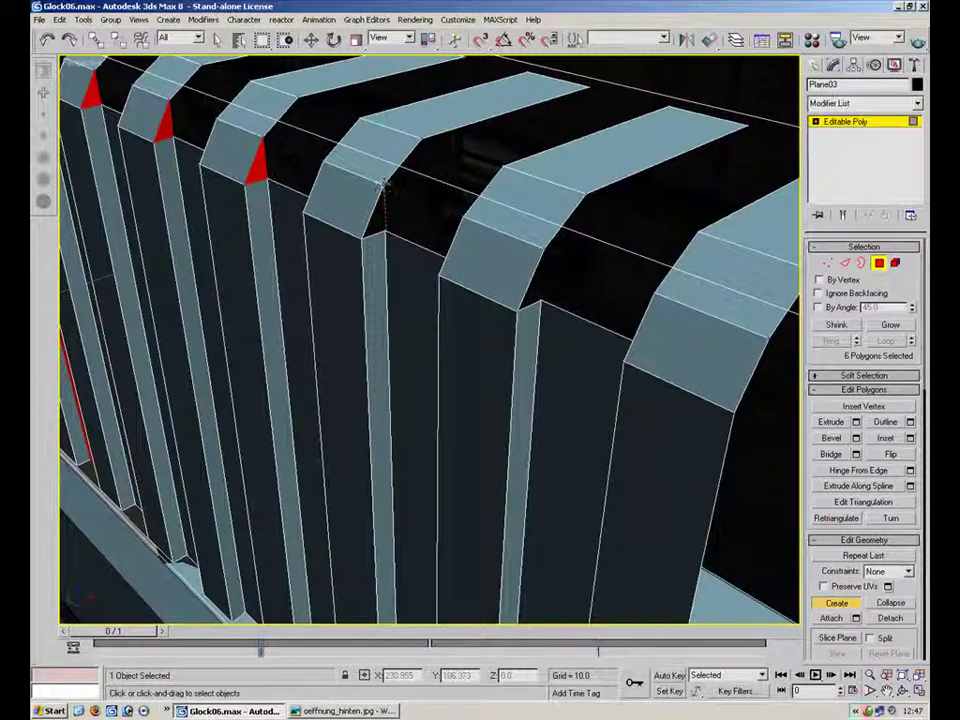
{"action": "left_click", "coordinate": [374, 212], "text": "ctrl"}
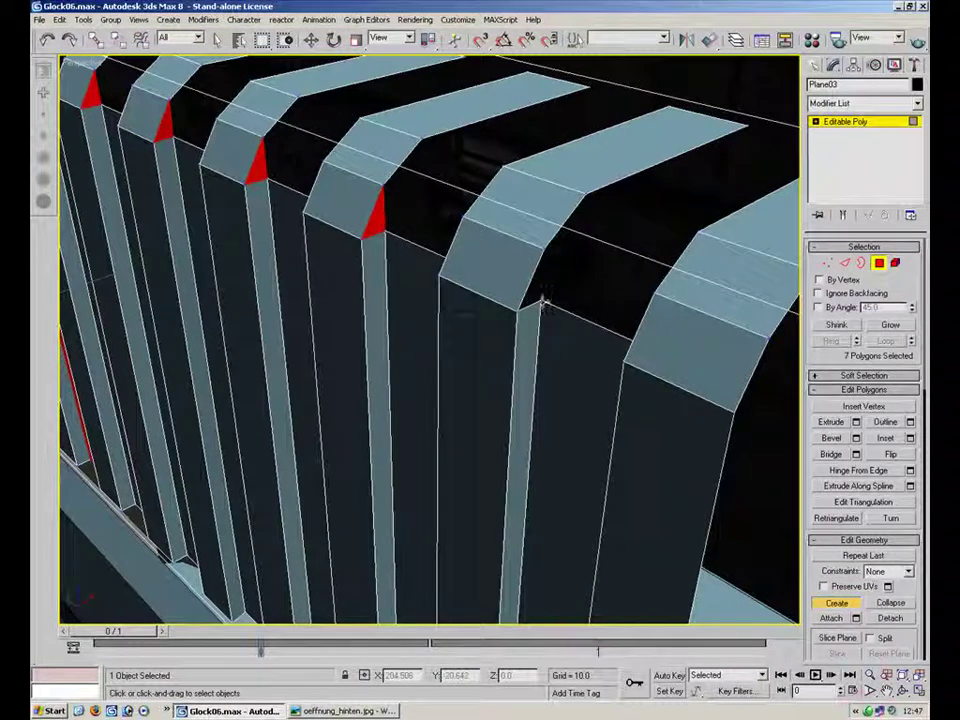
{"action": "double_click", "coordinate": [518, 311]}
- Create triangular polygons on the opposite, rear-side walls of the first four serration grooves
{"action": "middle_click_drag", "start_coordinate": [618, 320], "coordinate": [503, 257]}
{"action": "scroll", "coordinate": [349, 232], "scroll_direction": "down", "scroll_amount": 5}
{"action": "middle_click_drag", "start_coordinate": [349, 232], "coordinate": [433, 245], "text": "alt"}
{"action": "scroll", "coordinate": [434, 246], "scroll_direction": "up", "scroll_amount": 5}
{"action": "left_click", "coordinate": [447, 262], "text": "ctrl"}
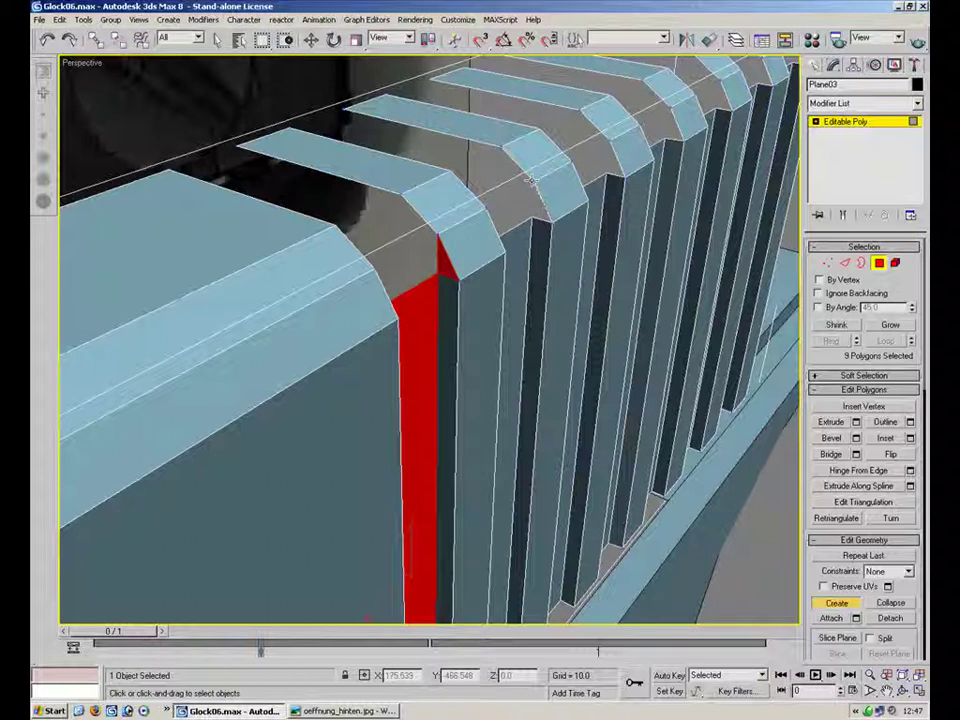
{"action": "left_click", "coordinate": [535, 212], "text": "ctrl"}
{"action": "left_click", "coordinate": [622, 179]}
{"action": "left_click", "coordinate": [614, 155], "text": "ctrl"}
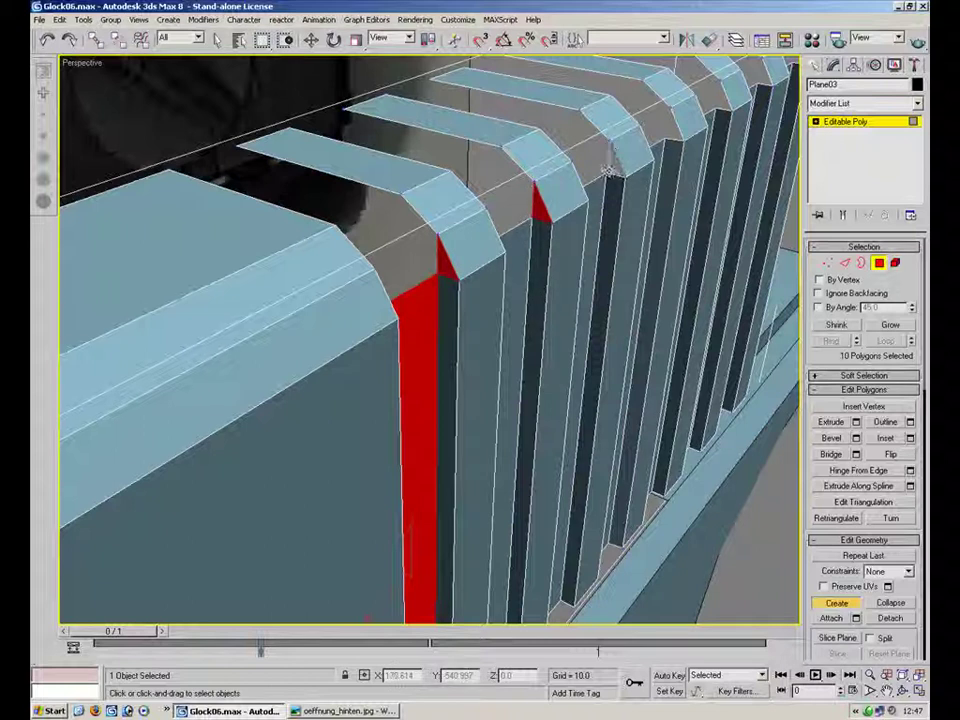
{"action": "left_click", "coordinate": [688, 144], "text": "ctrl"}
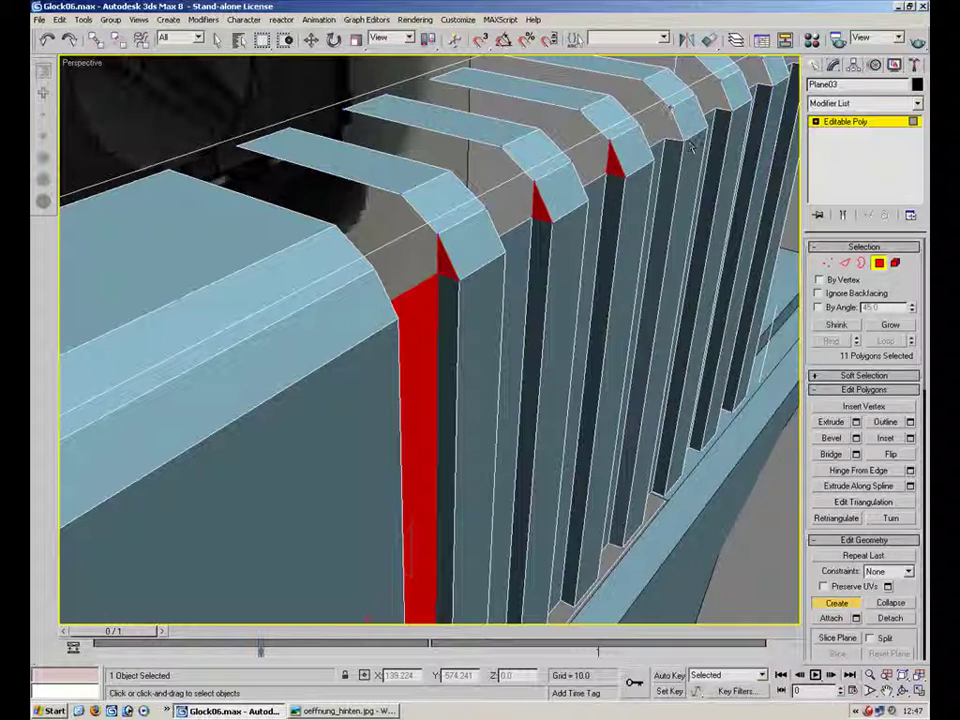
{"action": "left_click", "coordinate": [676, 134], "text": "ctrl"}
- Create the rear-side triangular polygons for the last three serration grooves, then leave polygon editing and deselect the slide
{"action": "middle_click_drag", "start_coordinate": [720, 138], "coordinate": [537, 146], "text": "alt"}
{"action": "left_click", "coordinate": [700, 188]}
{"action": "middle_click_drag", "start_coordinate": [731, 168], "coordinate": [505, 288]}
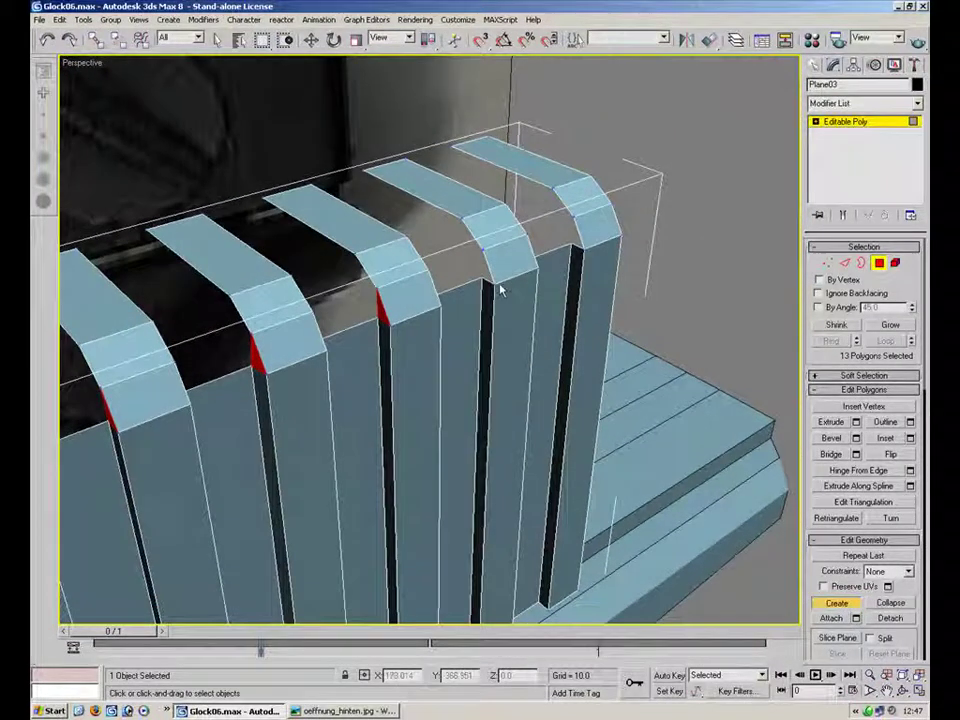
{"action": "left_click", "coordinate": [485, 264], "text": "ctrl"}
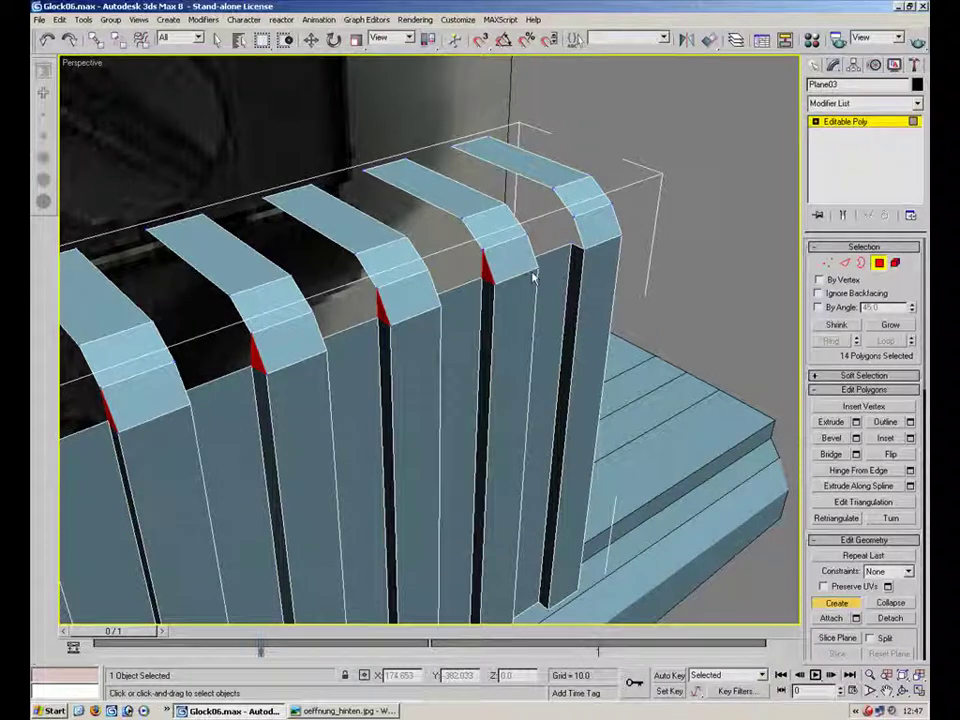
{"action": "left_click", "coordinate": [574, 224]}
{"action": "left_click", "coordinate": [879, 263]}
{"action": "left_click", "coordinate": [708, 218]}
- Select the top edge of the rearmost groove's recessed face and examine the open gap above it
{"action": "middle_click_drag", "start_coordinate": [708, 218], "coordinate": [394, 201], "text": "alt"}
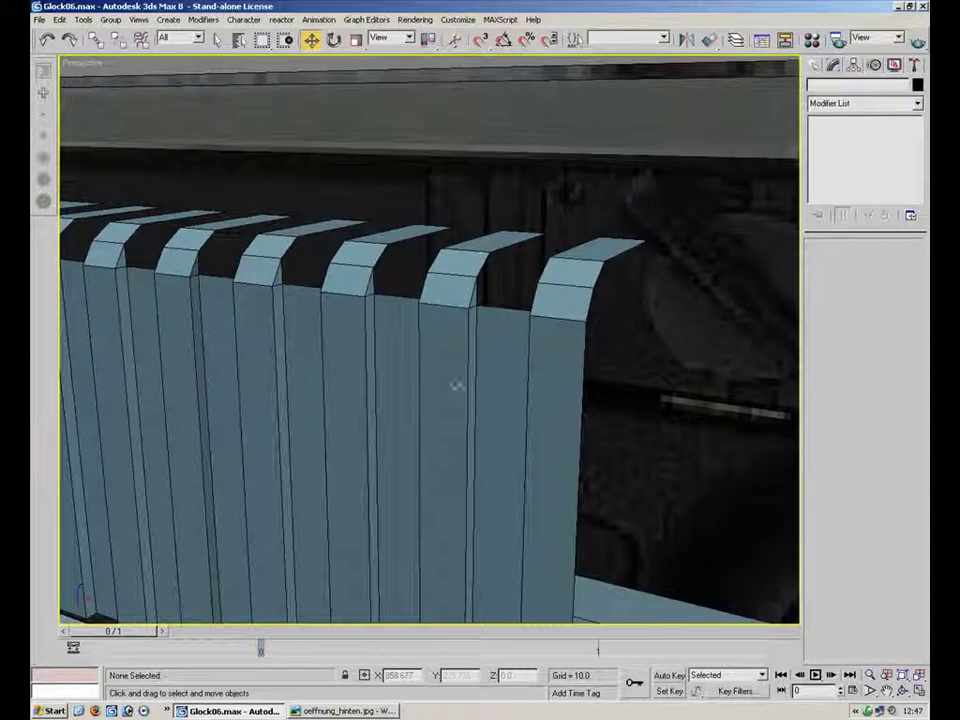
{"action": "left_click", "coordinate": [397, 307]}
{"action": "left_click", "coordinate": [845, 262]}
{"action": "left_click", "coordinate": [507, 307]}
{"action": "middle_click_drag", "start_coordinate": [507, 307], "coordinate": [571, 305], "text": "alt"}
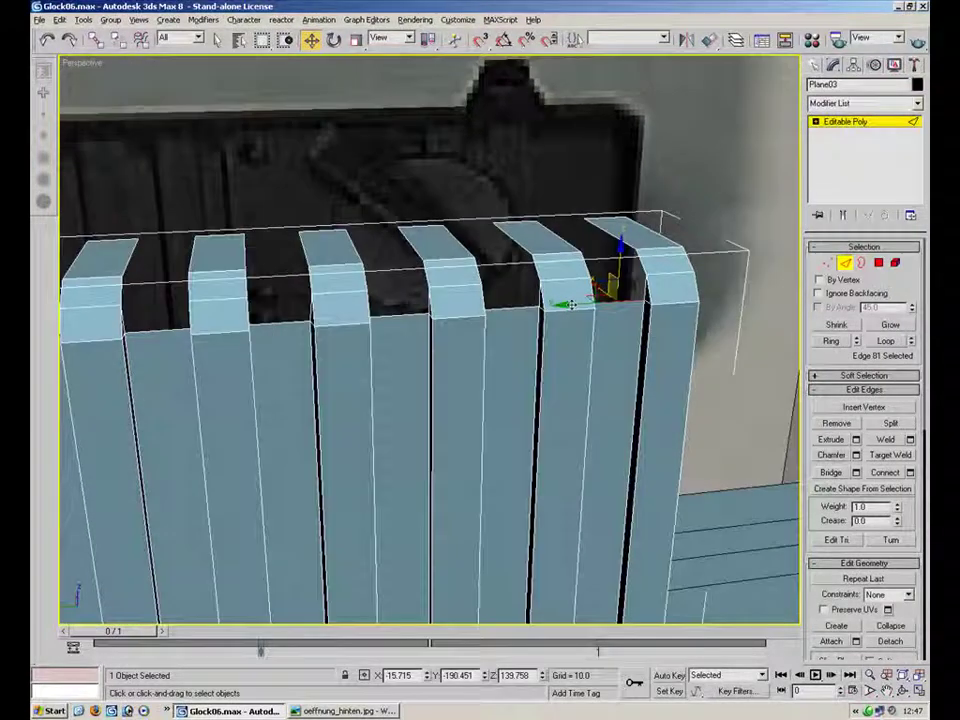
{"action": "scroll", "coordinate": [571, 305], "scroll_direction": "up", "scroll_amount": 4}
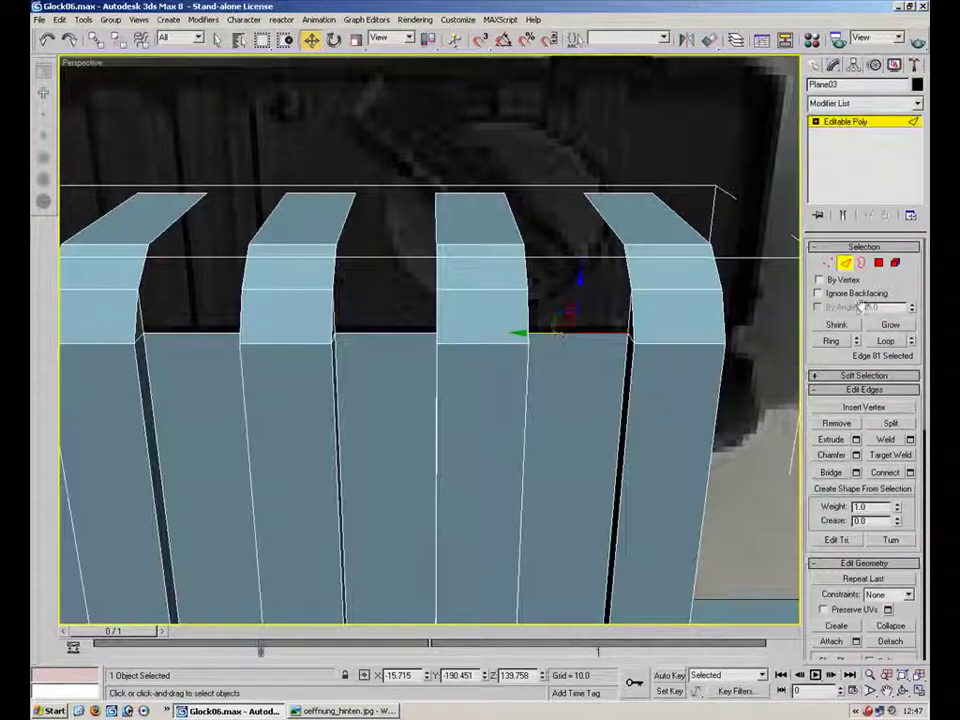
- Make the slide see-through and start creating polygons around the open shoulder gap of the rearmost serration groove
{"action": "key", "text": "4"}
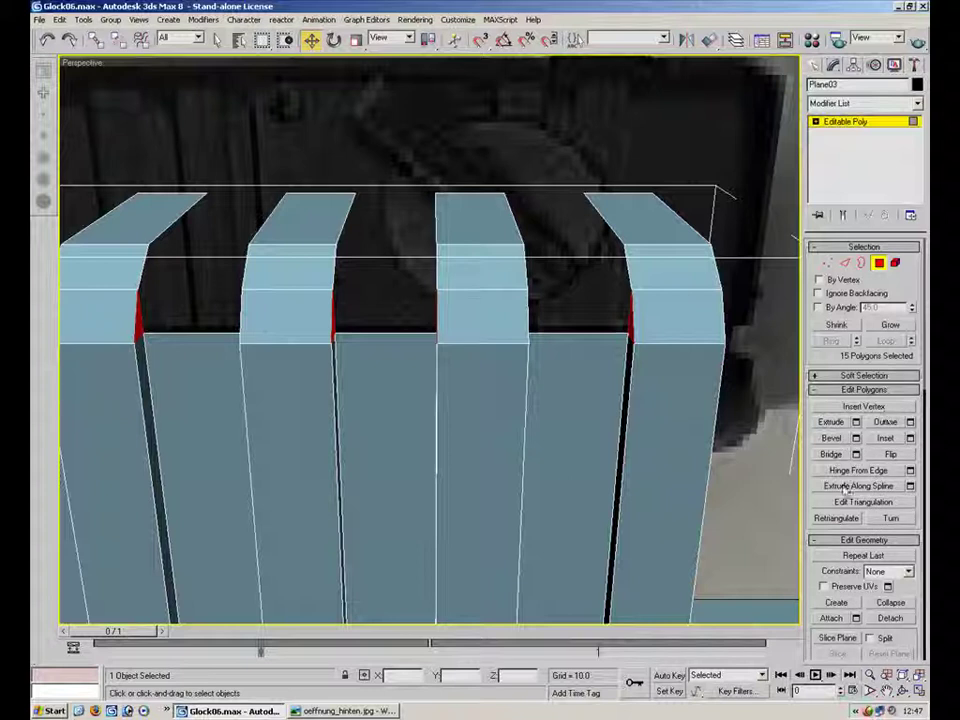
{"action": "left_click", "coordinate": [836, 602]}
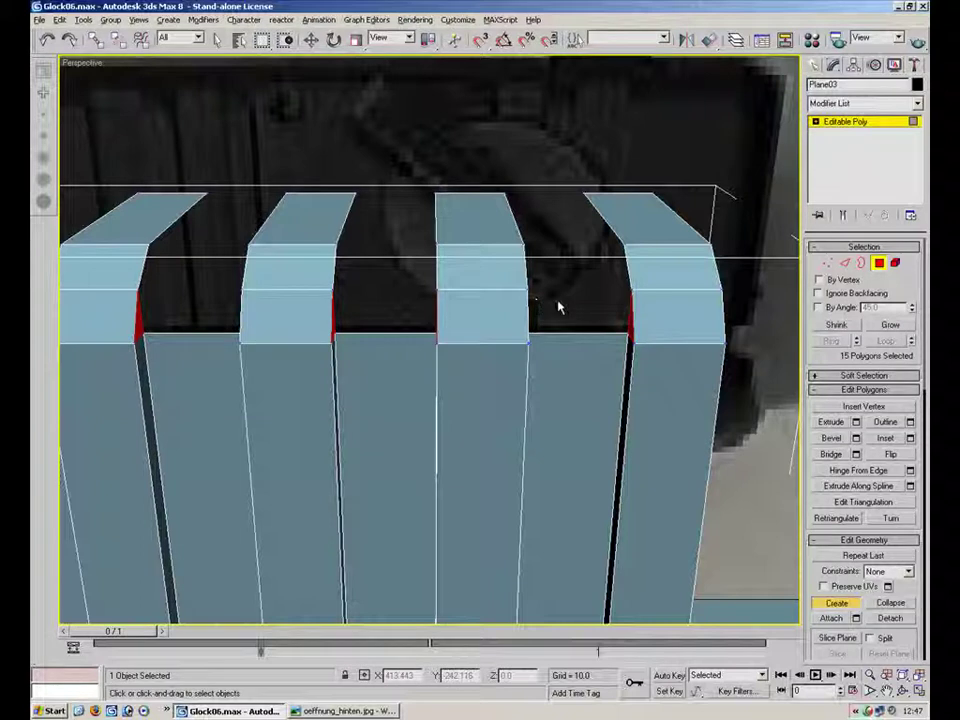
{"action": "mouse_move", "coordinate": [590, 308]}
{"action": "middle_mouse_down", "text": "alt"}
{"action": "mouse_move", "coordinate": [561, 302]}
{"action": "mouse_move", "coordinate": [589, 294]}
{"action": "middle_mouse_up", "text": "alt"}
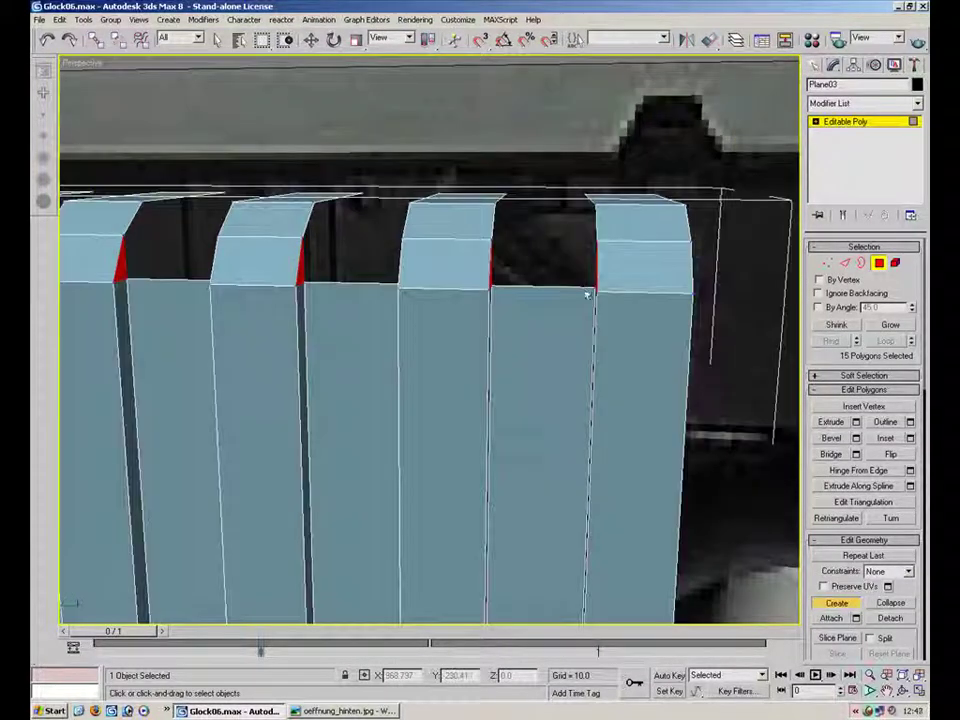
{"action": "key", "text": "alt+x"}
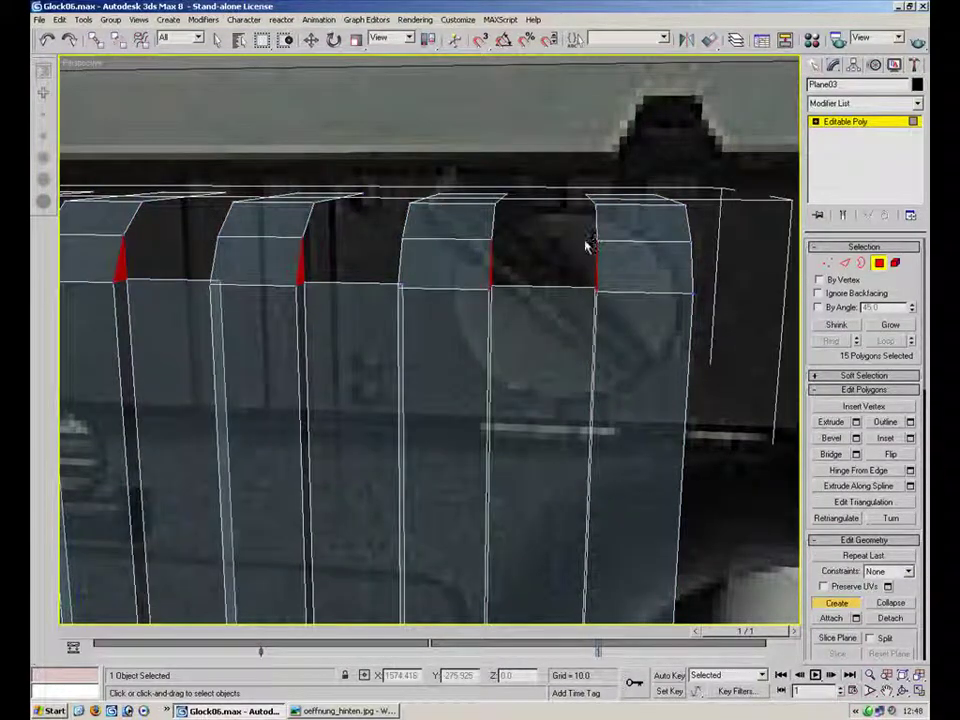
- Try to fill the lower shoulder gaps of the two rearmost grooves with new polygons, and undo both
{"action": "left_click", "coordinate": [490, 285]}
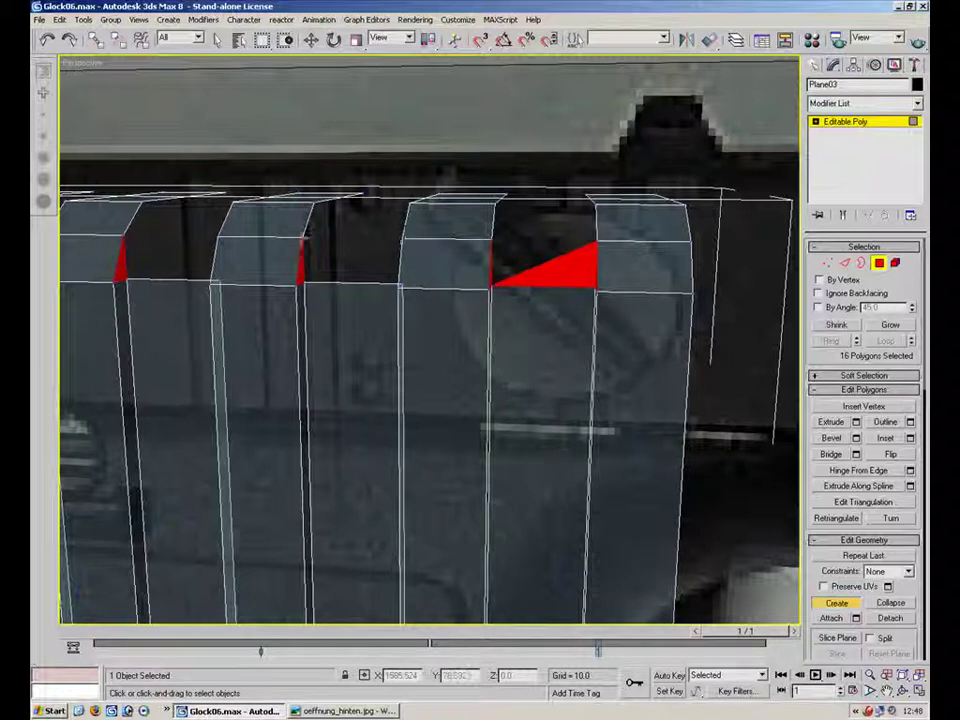
{"action": "left_click", "coordinate": [302, 265], "text": "ctrl"}
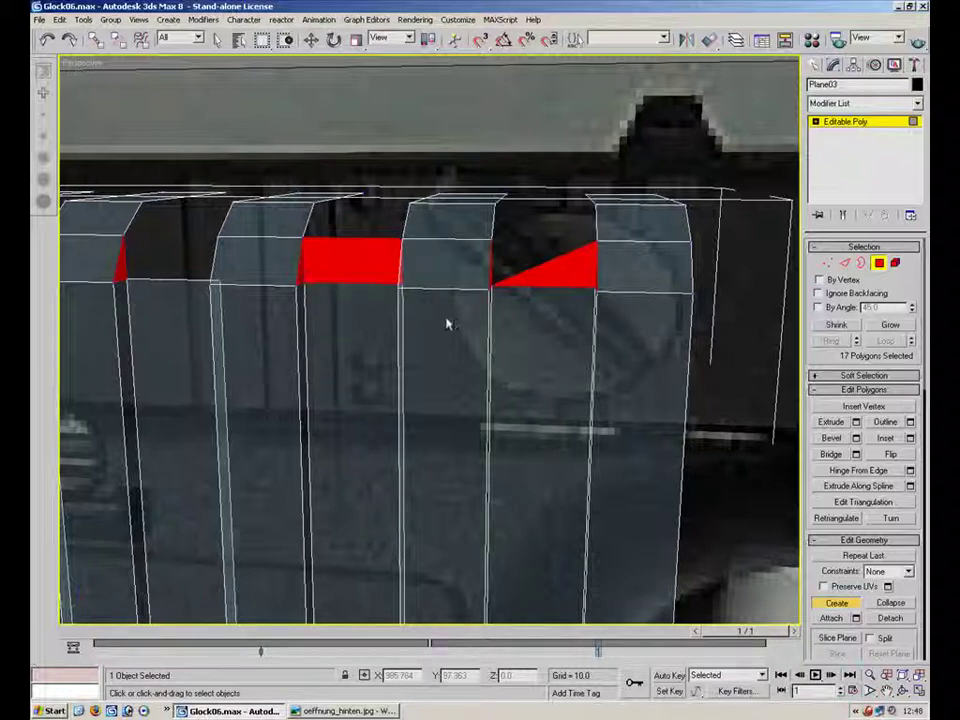
{"action": "key", "text": "ctrl+z"}
{"action": "key", "text": "ctrl+z"}
- Create lower and upper four-sided polygons closing the rearmost groove's shoulder gap, and leave polygon creation
{"action": "middle_click_drag", "start_coordinate": [567, 272], "coordinate": [557, 360], "text": "alt"}
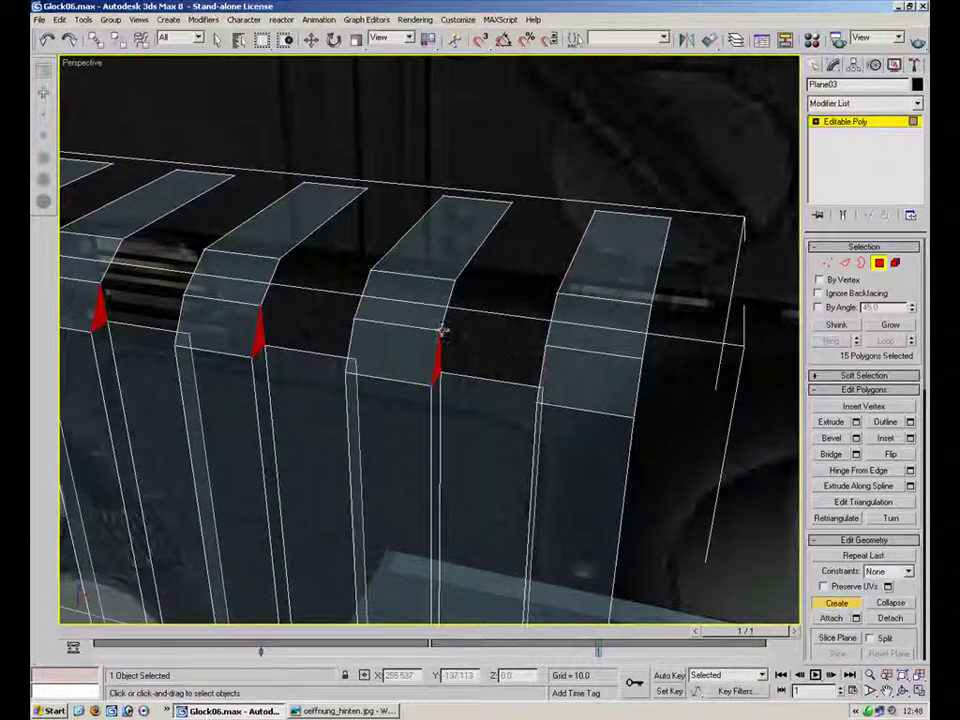
{"action": "left_click", "coordinate": [443, 366], "text": "ctrl"}
{"action": "mouse_move", "coordinate": [422, 360]}
{"action": "middle_mouse_down", "text": "alt"}
{"action": "mouse_move", "coordinate": [407, 336]}
{"action": "mouse_move", "coordinate": [418, 336]}
{"action": "middle_mouse_up", "text": "alt"}
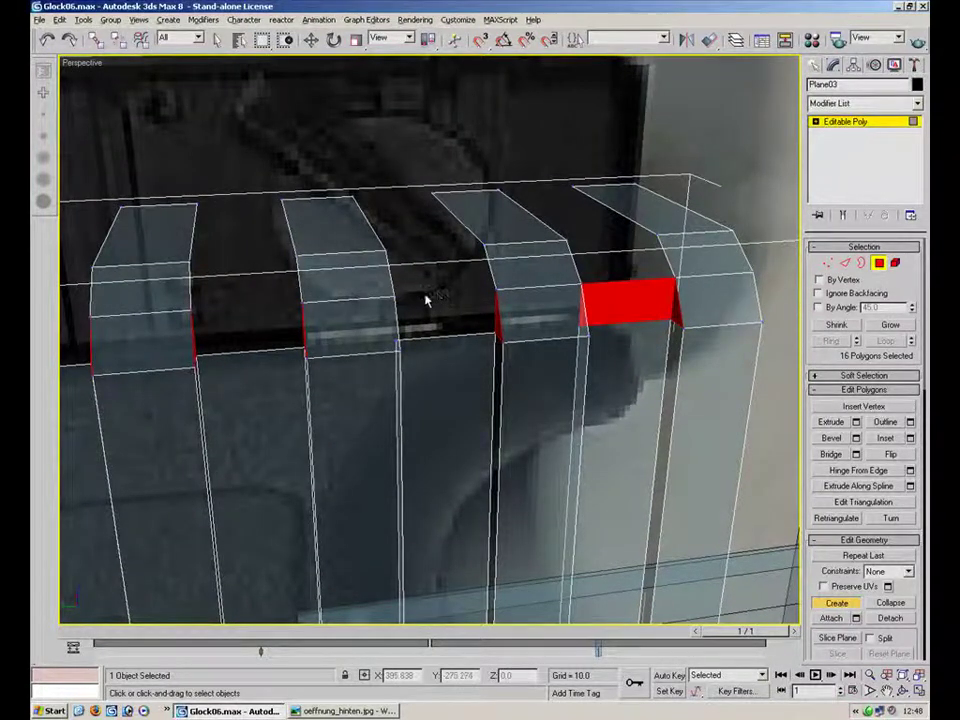
{"action": "middle_click_drag", "start_coordinate": [437, 297], "coordinate": [606, 322], "text": "alt"}
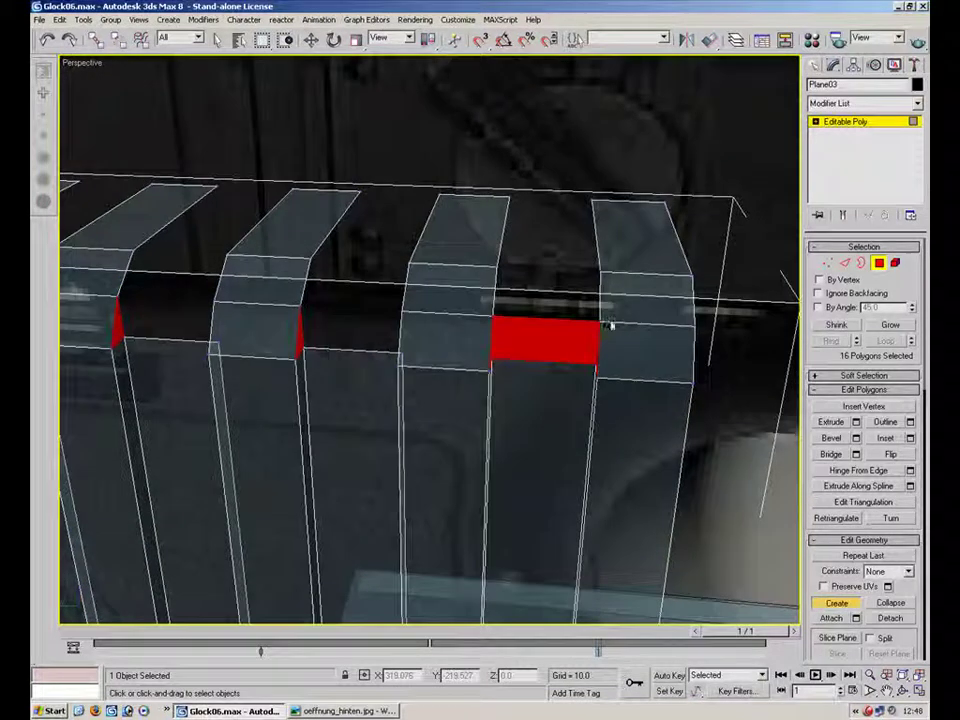
{"action": "double_click", "coordinate": [492, 317]}
{"action": "left_click", "coordinate": [849, 606]}
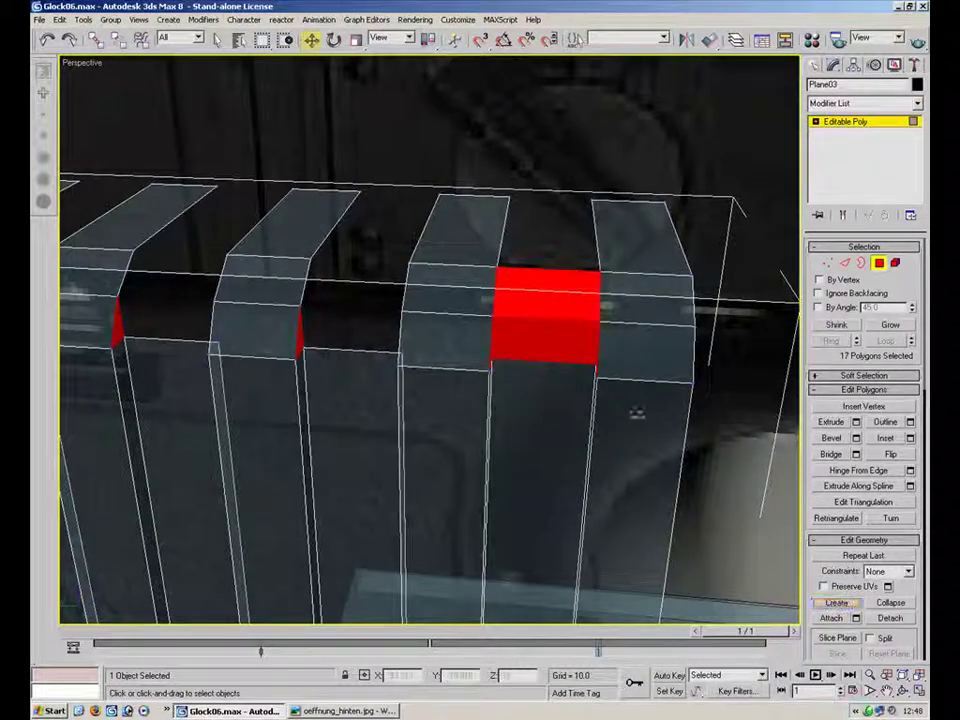
- Return the slide to opaque display, deselect it and examine the rearmost groove's new shoulder polygons from several angles
{"action": "key", "text": "comma"}
{"action": "middle_click_drag", "start_coordinate": [592, 301], "coordinate": [530, 293], "text": "alt"}
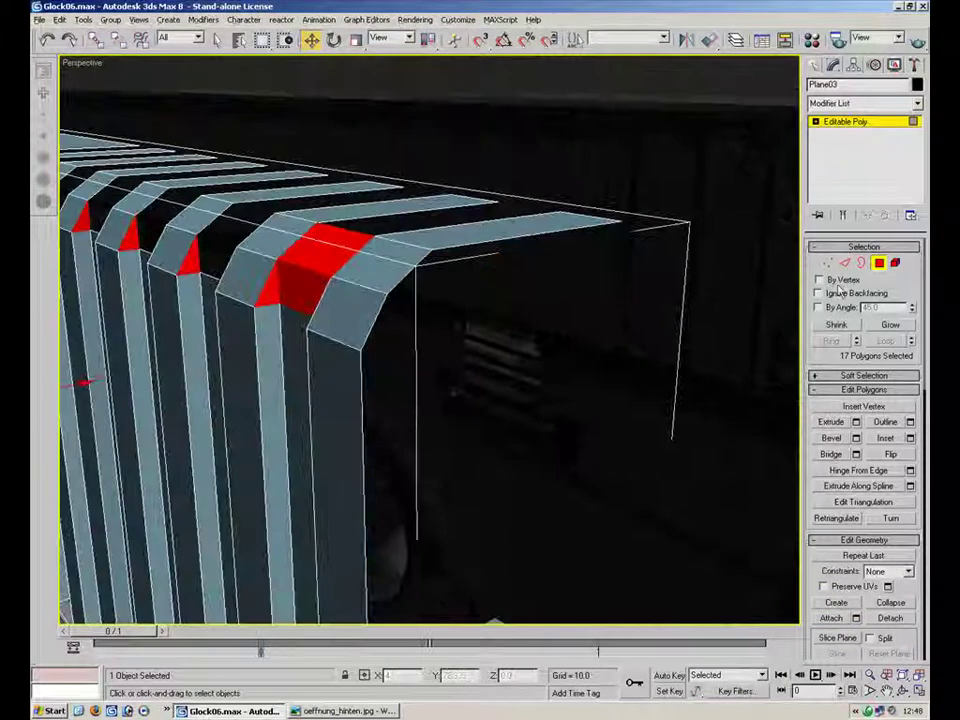
{"action": "key", "text": "4"}
{"action": "left_click", "coordinate": [653, 167]}
{"action": "middle_click_drag", "start_coordinate": [381, 240], "coordinate": [605, 338], "text": "alt"}
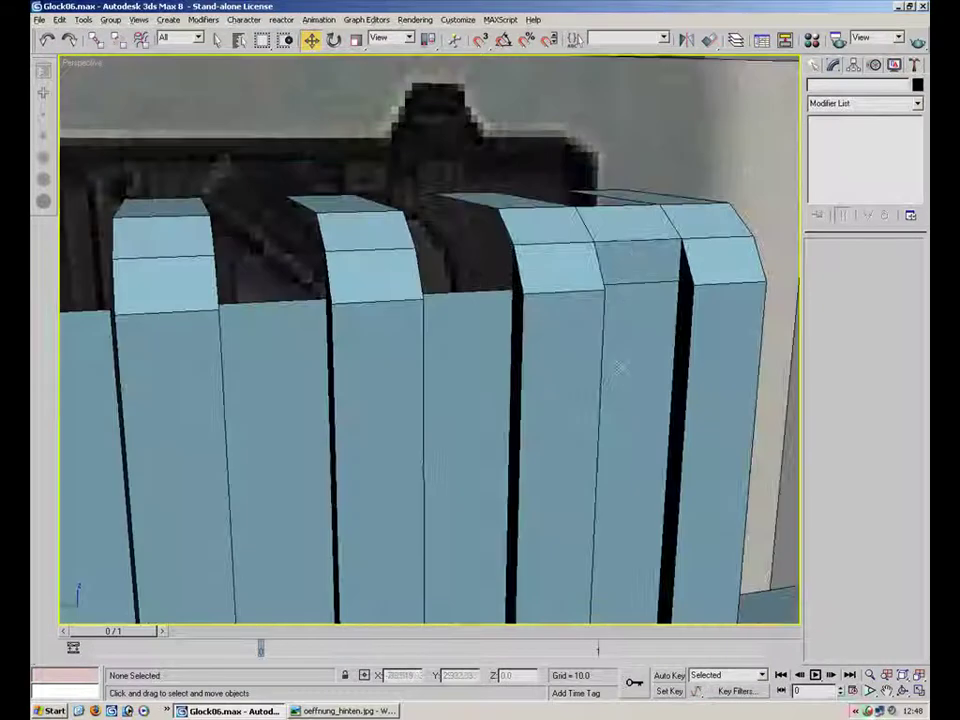
{"action": "middle_click_drag", "start_coordinate": [472, 282], "coordinate": [616, 263], "text": "alt"}
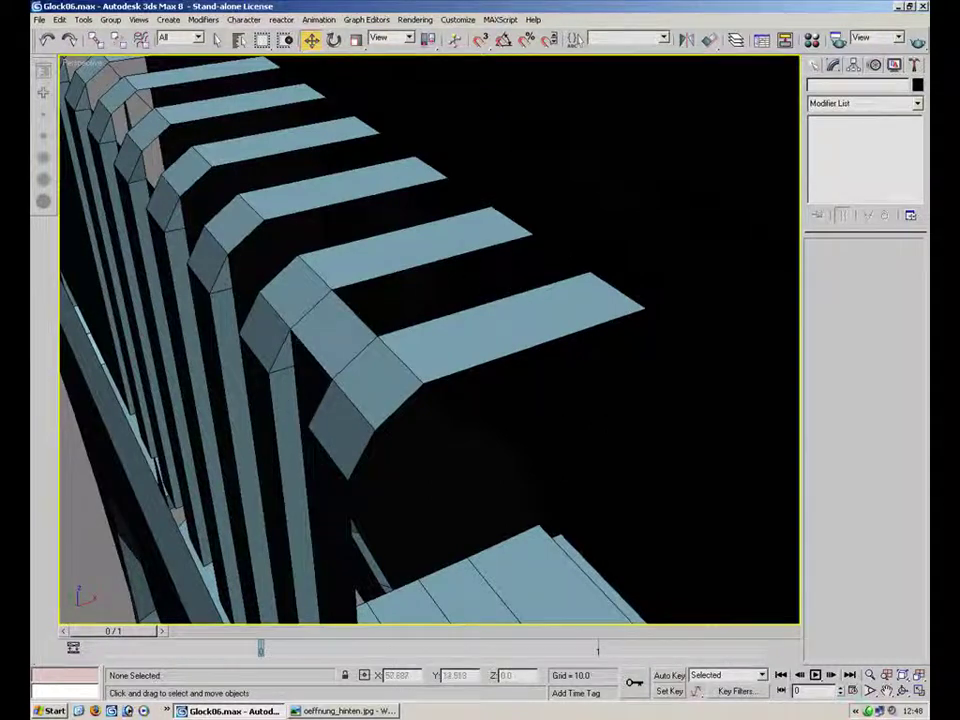
{"action": "middle_click_drag", "start_coordinate": [366, 322], "coordinate": [277, 354], "text": "alt"}
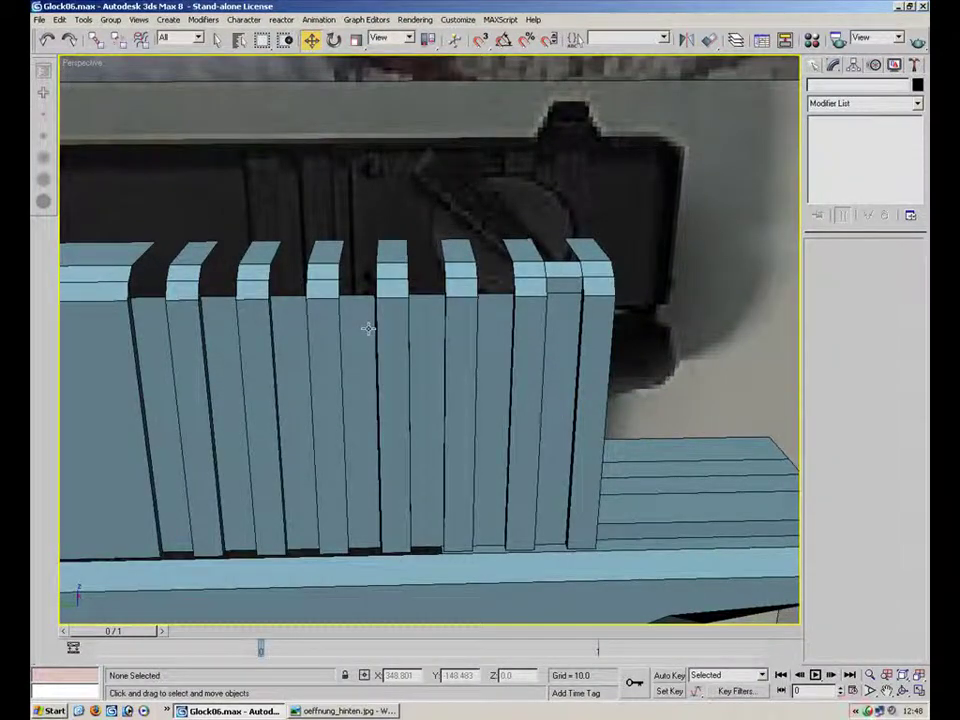
{"action": "left_click", "coordinate": [368, 328]}
{"action": "key", "text": "4"}
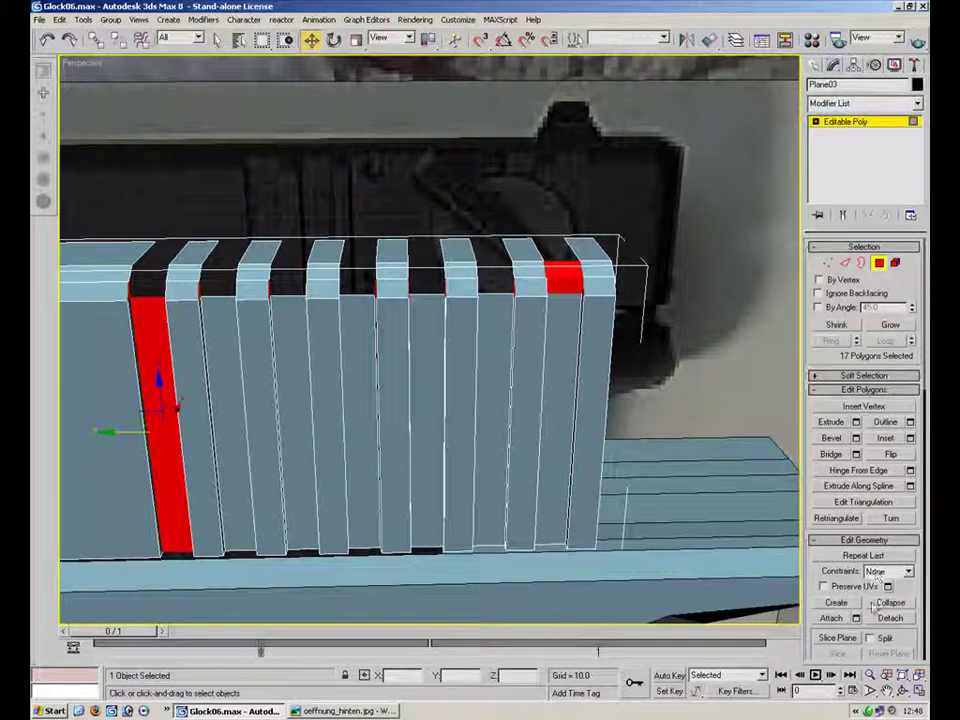
{"action": "left_click", "coordinate": [843, 606]}
{"action": "middle_click_drag", "start_coordinate": [568, 276], "coordinate": [482, 312], "text": "alt"}
{"action": "scroll", "coordinate": [531, 270], "scroll_direction": "up", "scroll_amount": 4}
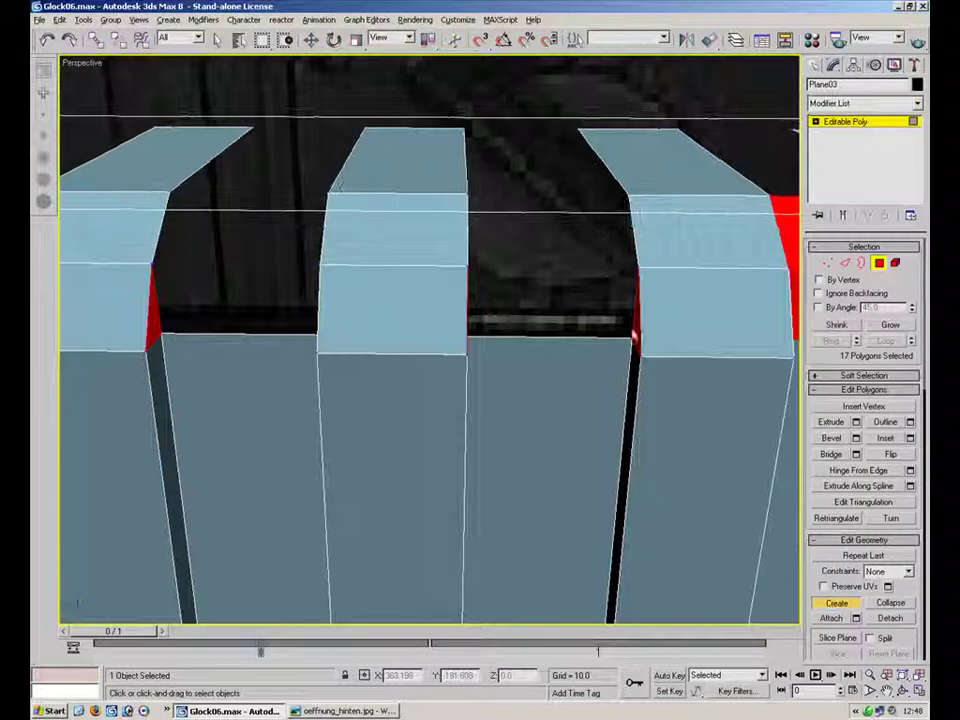
{"action": "key", "text": "w"}
{"action": "left_click", "coordinate": [877, 263]}
{"action": "left_click", "coordinate": [608, 266]}
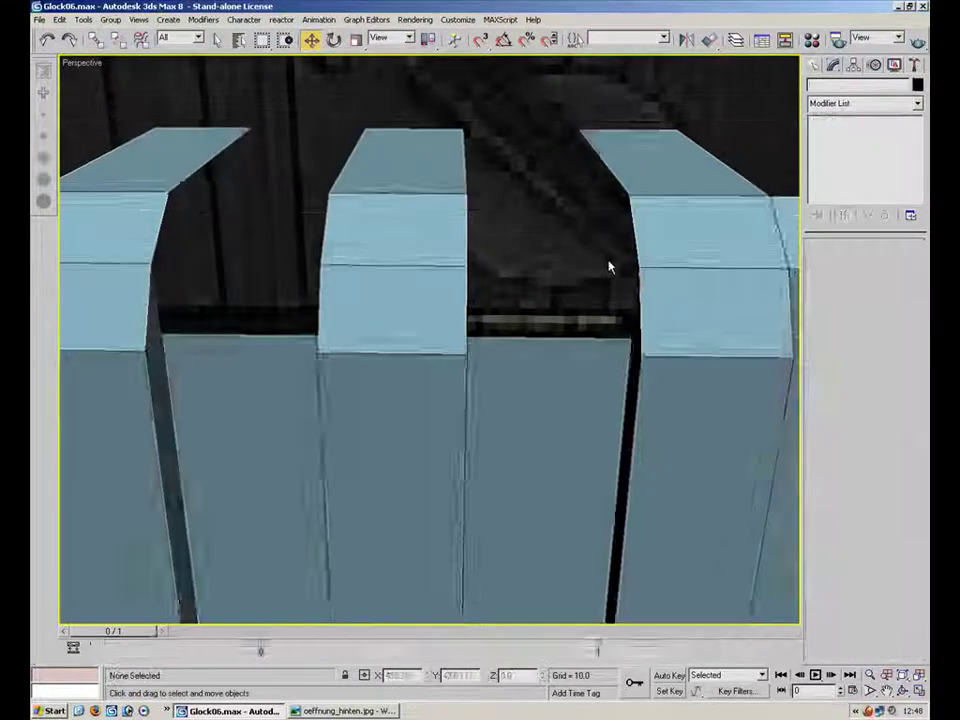
- Make the slide see-through again and create lower and upper four-sided polygons closing the second-rearmost groove's shoulder gap
{"action": "key", "text": "alt+x"}
{"action": "left_click", "coordinate": [685, 323]}
{"action": "left_click", "coordinate": [877, 264]}
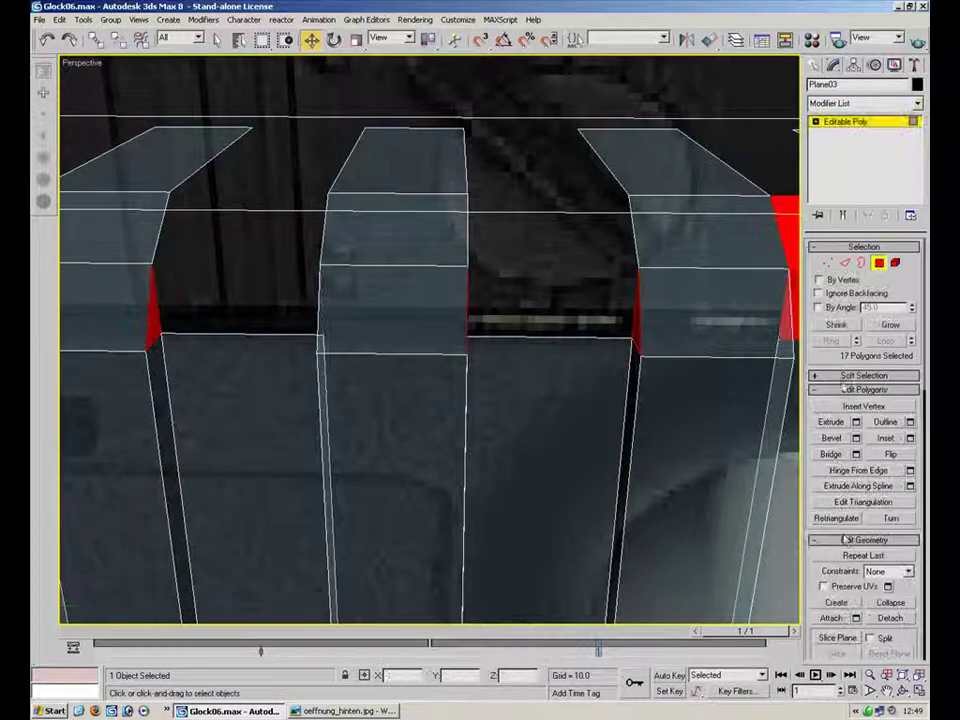
{"action": "left_click", "coordinate": [836, 603]}
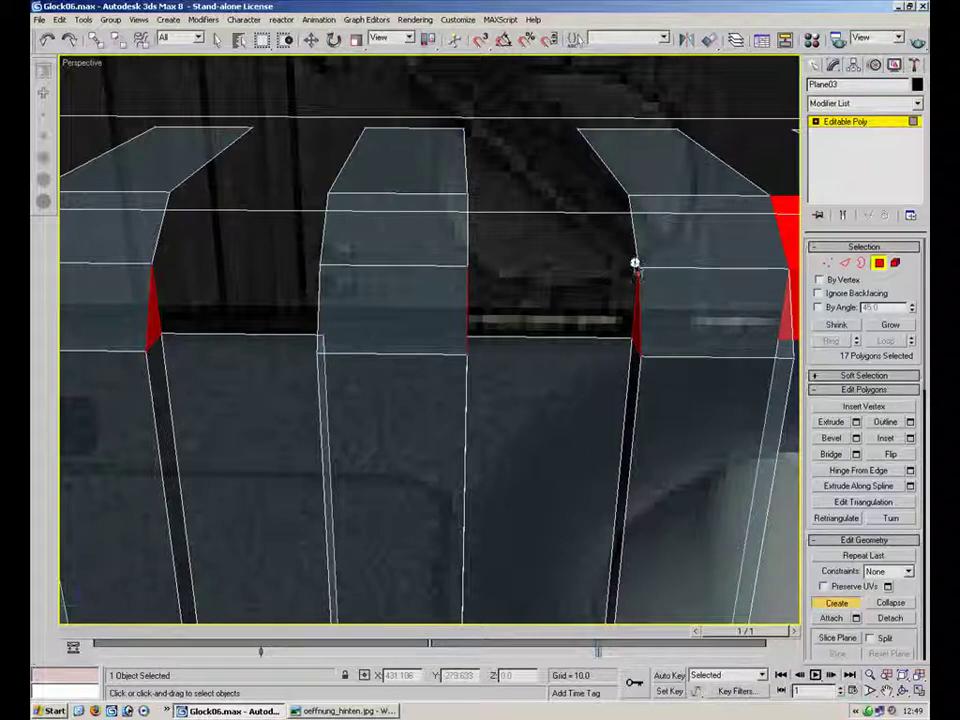
{"action": "double_click", "coordinate": [467, 338]}
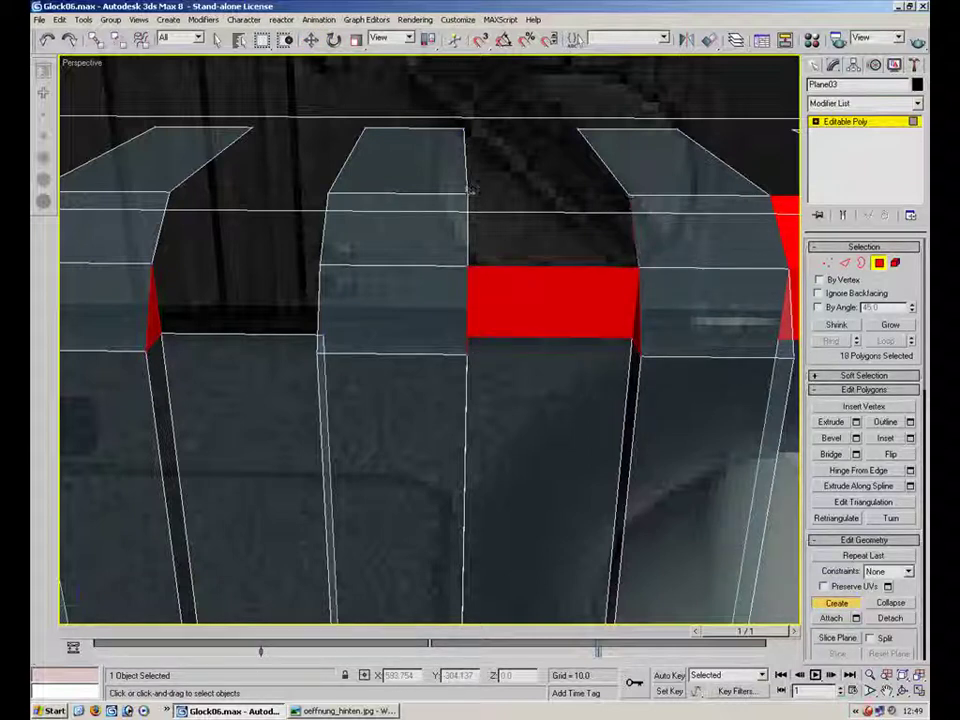
{"action": "double_click", "coordinate": [470, 265]}
- Create lower and upper four-sided polygons across the shoulder gap of the third groove from the rear
{"action": "middle_click_drag", "start_coordinate": [458, 358], "coordinate": [667, 441]}
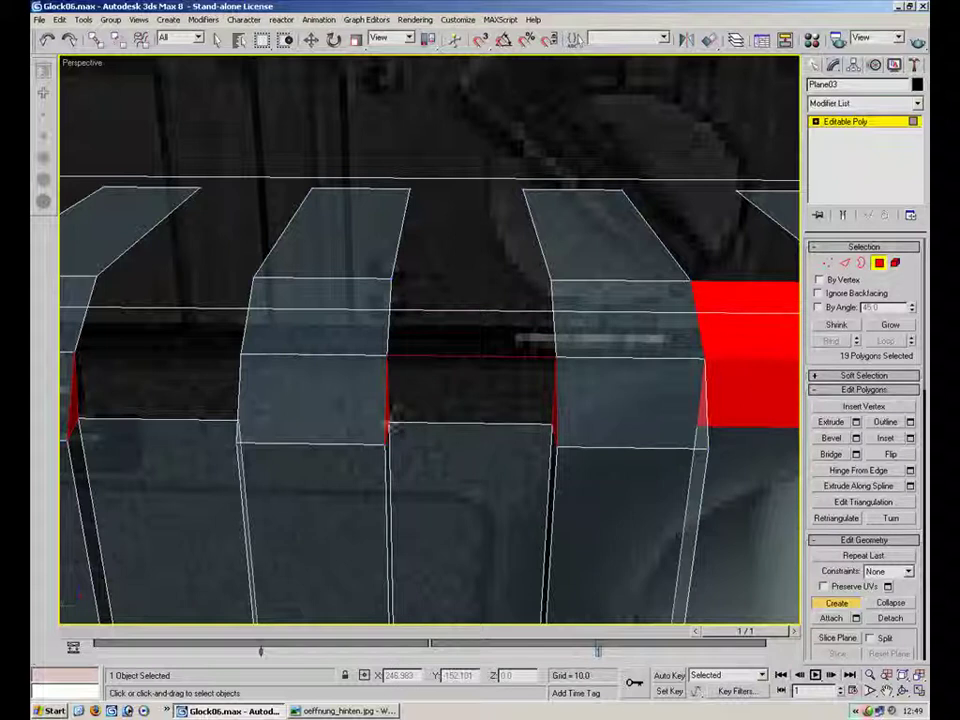
{"action": "left_click", "coordinate": [550, 428]}
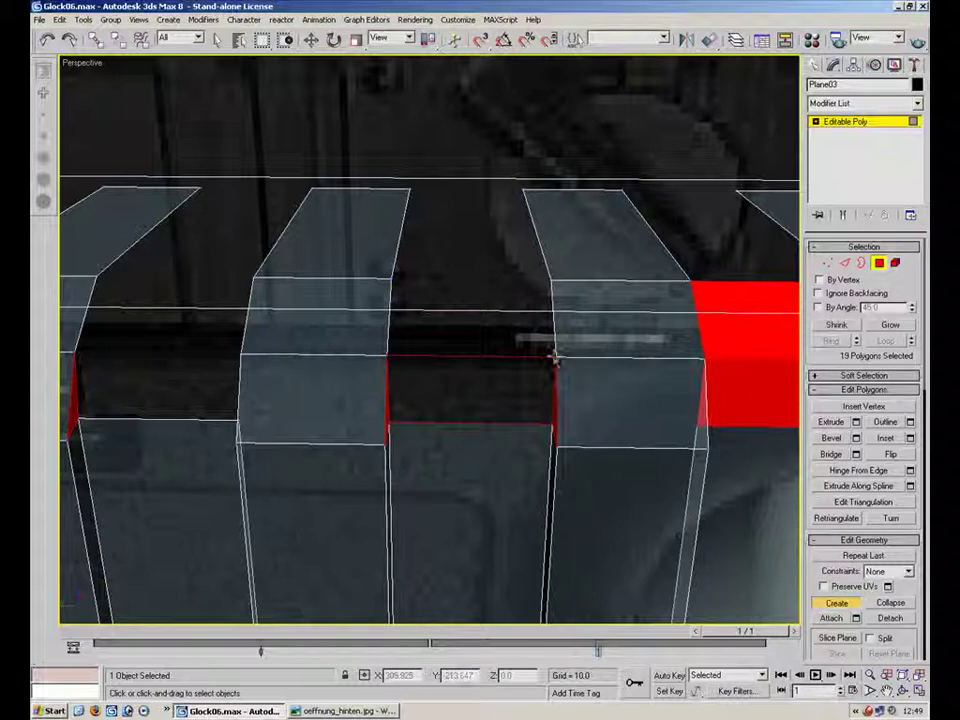
{"action": "left_click", "coordinate": [554, 357]}
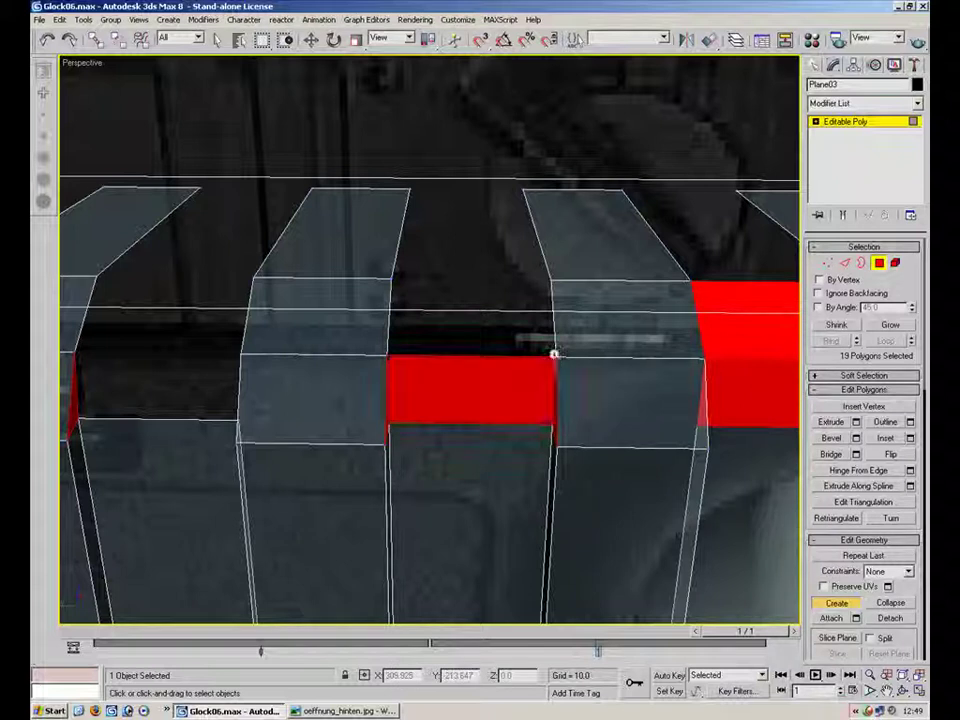
{"action": "left_click", "coordinate": [393, 277]}
{"action": "double_click", "coordinate": [387, 356]}
- Close the middle groove's shoulder gap with lower and upper four-sided polygons
{"action": "middle_click_drag", "start_coordinate": [300, 363], "coordinate": [483, 373]}
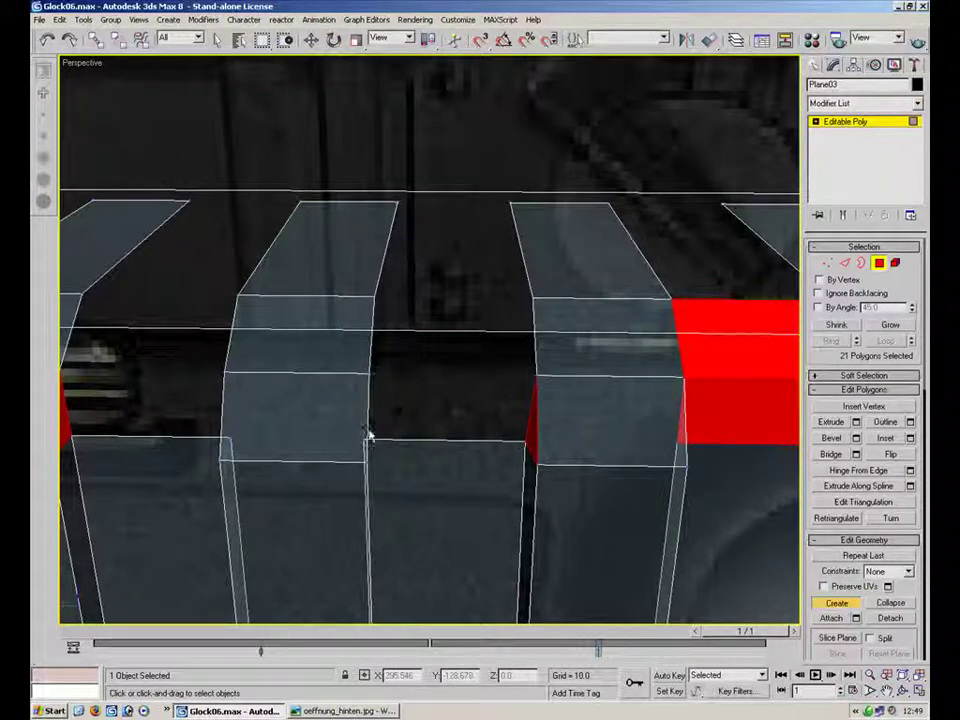
{"action": "left_click", "coordinate": [523, 445], "text": "ctrl"}
{"action": "left_click", "coordinate": [538, 374], "text": "ctrl"}
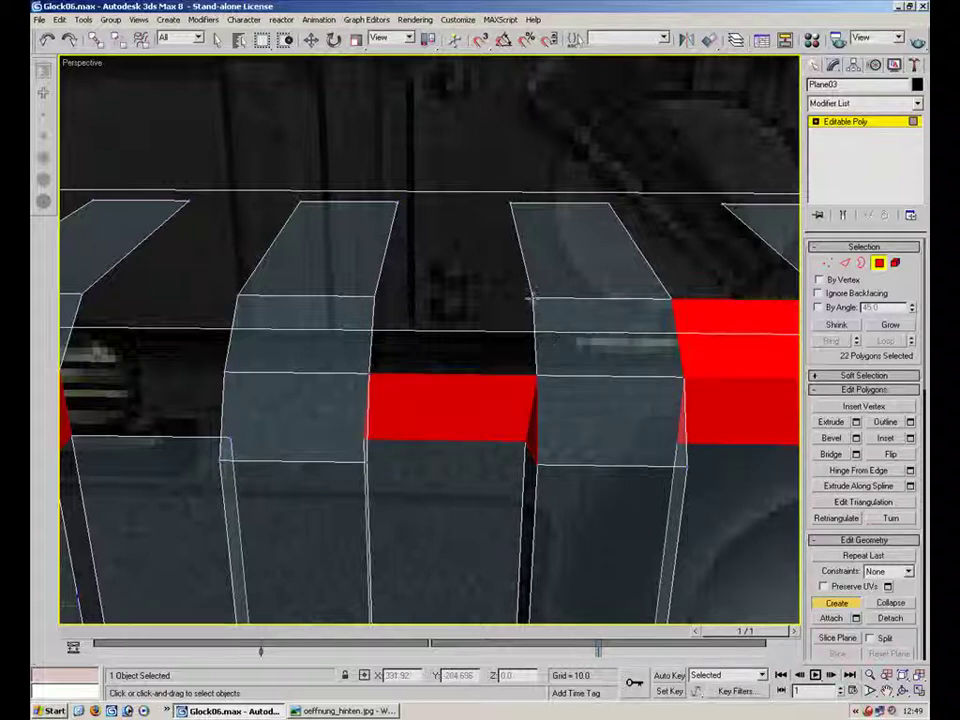
{"action": "left_click", "coordinate": [372, 374], "text": "ctrl"}
- Create the lower four-sided polygon in the shoulder gap of the third groove from the muzzle side
{"action": "middle_click_drag", "start_coordinate": [369, 377], "coordinate": [780, 386], "text": "alt"}
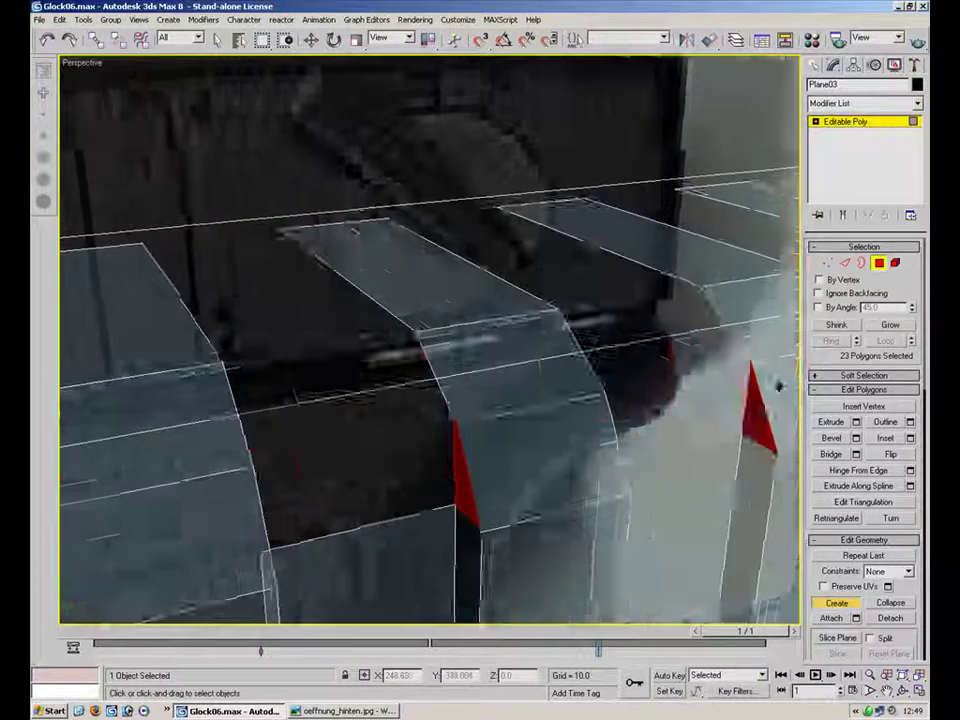
{"action": "scroll", "coordinate": [566, 394], "scroll_direction": "down", "scroll_amount": 3}
{"action": "middle_click_drag", "start_coordinate": [566, 394], "coordinate": [553, 391], "text": "alt"}
{"action": "scroll", "coordinate": [555, 394], "scroll_direction": "up", "scroll_amount": 2}
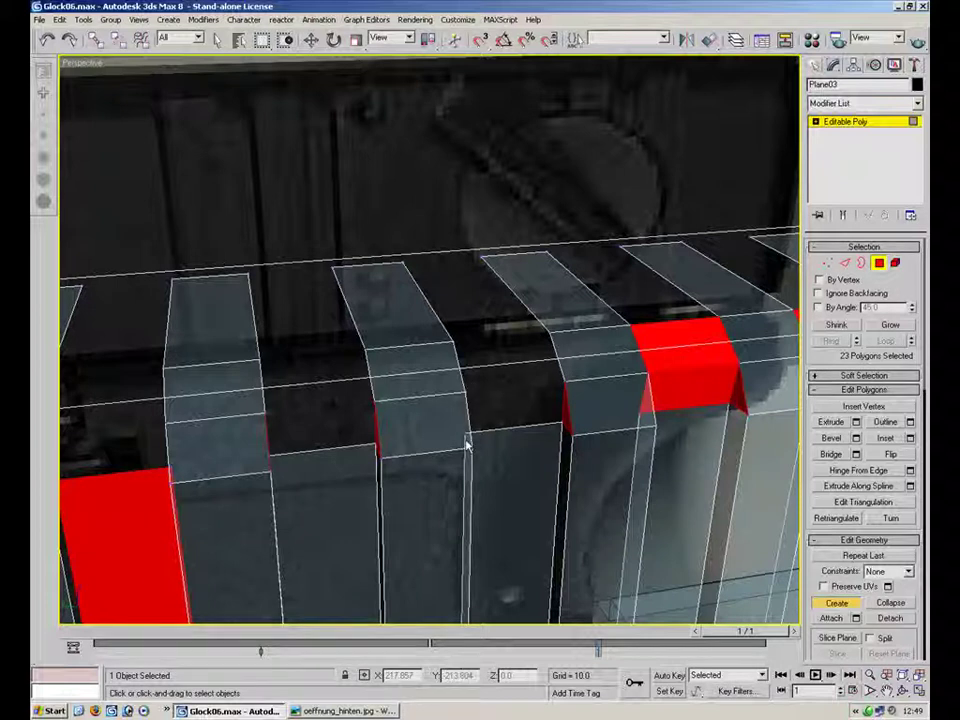
{"action": "left_click", "coordinate": [562, 420], "text": "ctrl"}
{"action": "key", "text": "ctrl+z"}
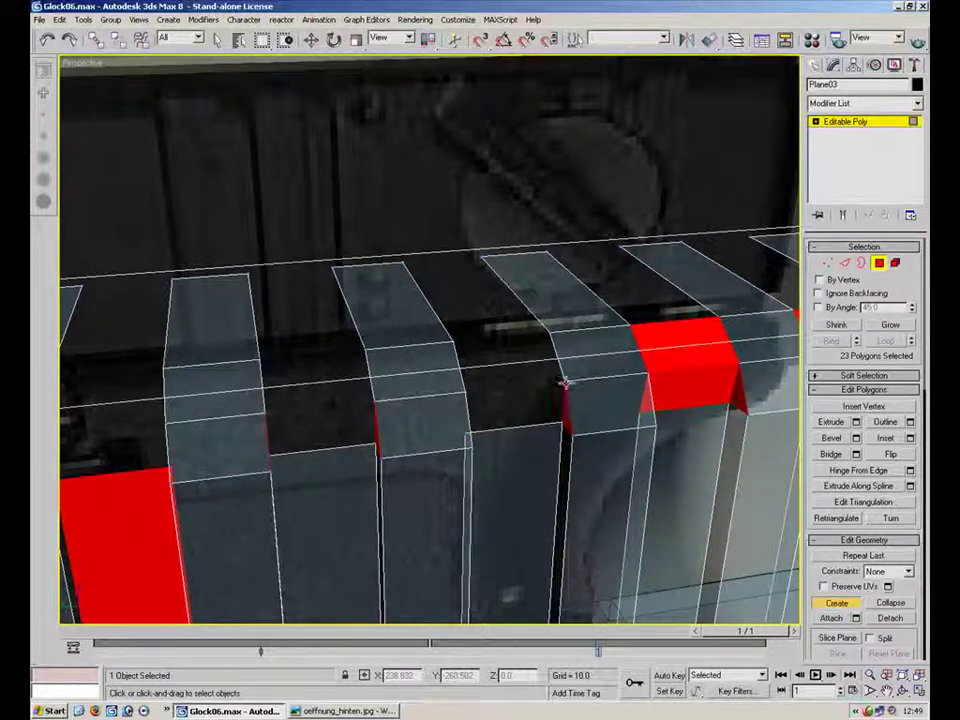
{"action": "double_click", "coordinate": [466, 432]}
{"action": "left_click", "coordinate": [831, 438]}
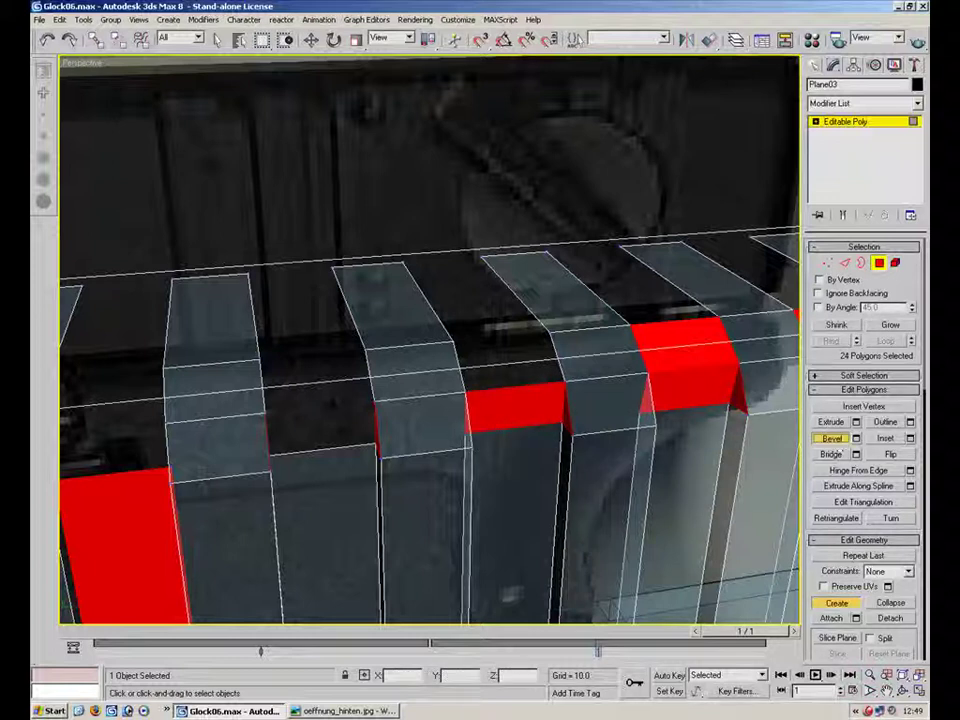
{"action": "left_click", "coordinate": [467, 388]}
{"action": "left_click", "coordinate": [458, 380]}
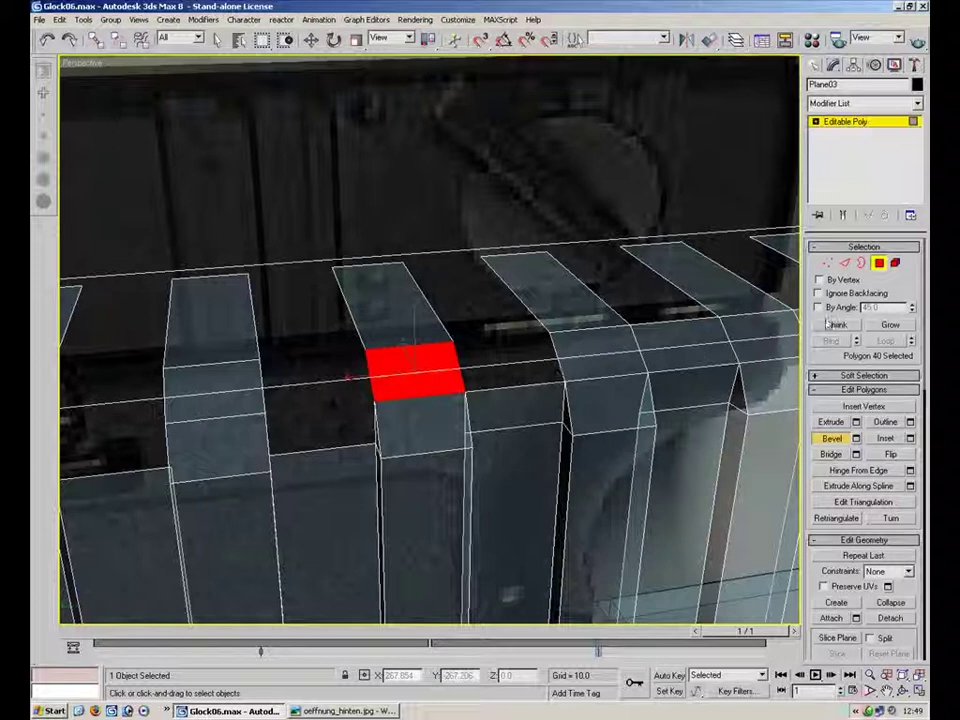
- In edge editing, bridge the facing edges across the upper shoulder gaps of the three grooves nearest the muzzle
{"action": "left_click", "coordinate": [845, 265]}
{"action": "left_click", "coordinate": [831, 472]}
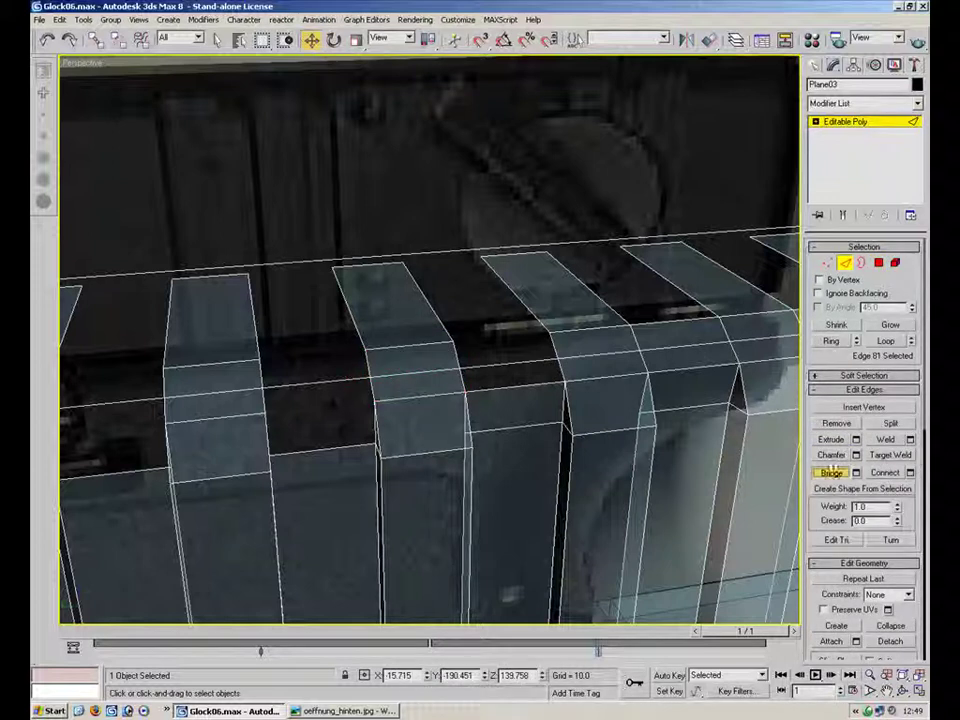
{"action": "left_click", "coordinate": [564, 374]}
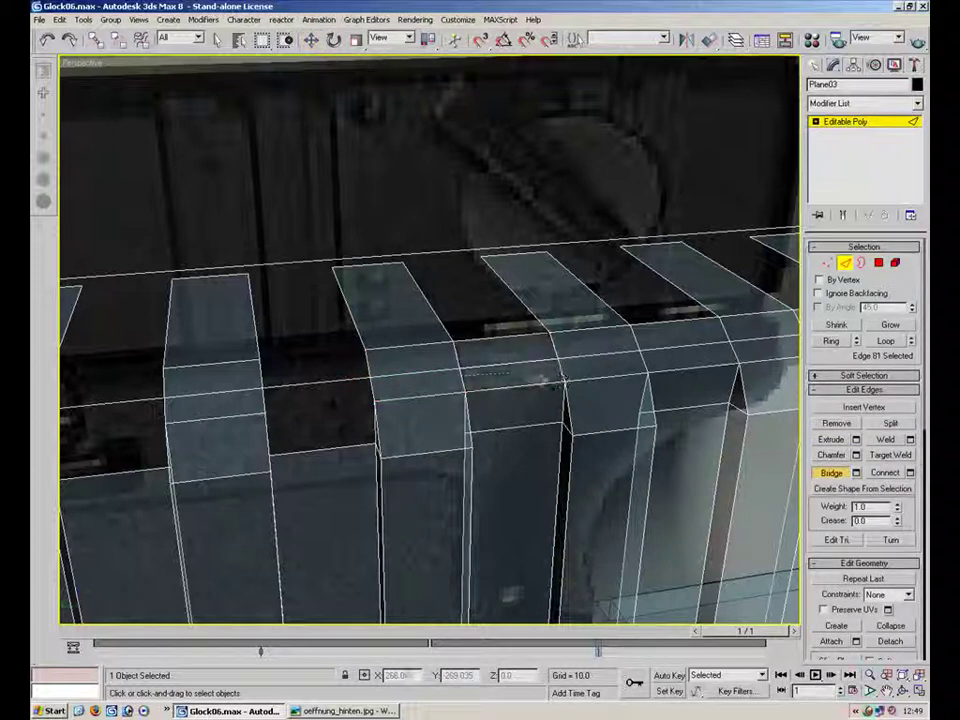
{"action": "left_click", "coordinate": [372, 388]}
{"action": "middle_click_drag", "start_coordinate": [355, 398], "coordinate": [518, 402]}
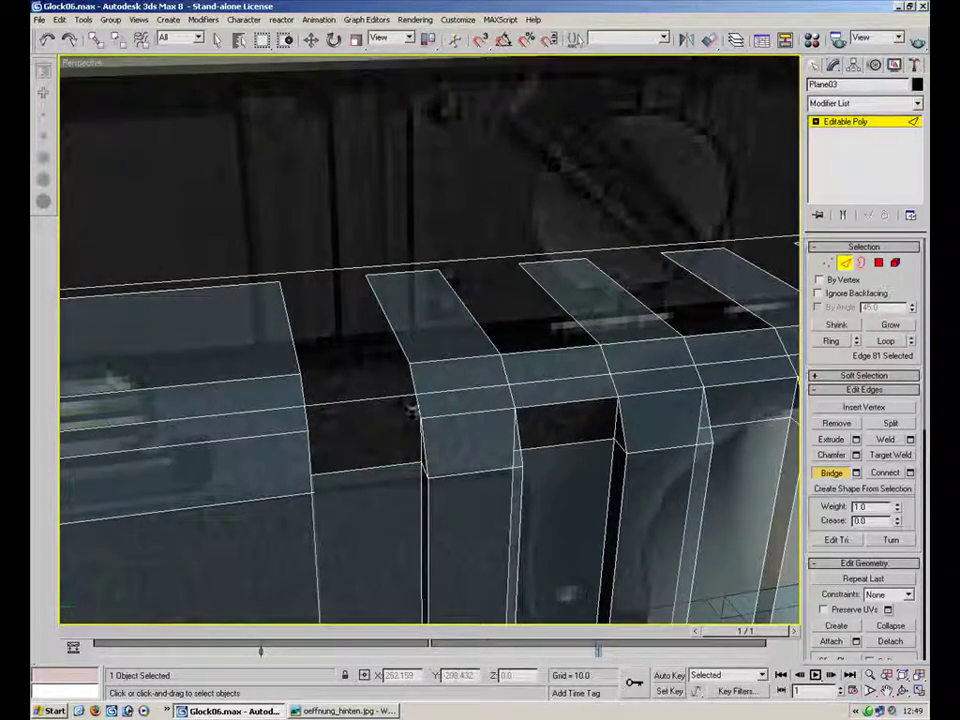
{"action": "middle_click_drag", "start_coordinate": [467, 439], "coordinate": [386, 381], "text": "alt"}
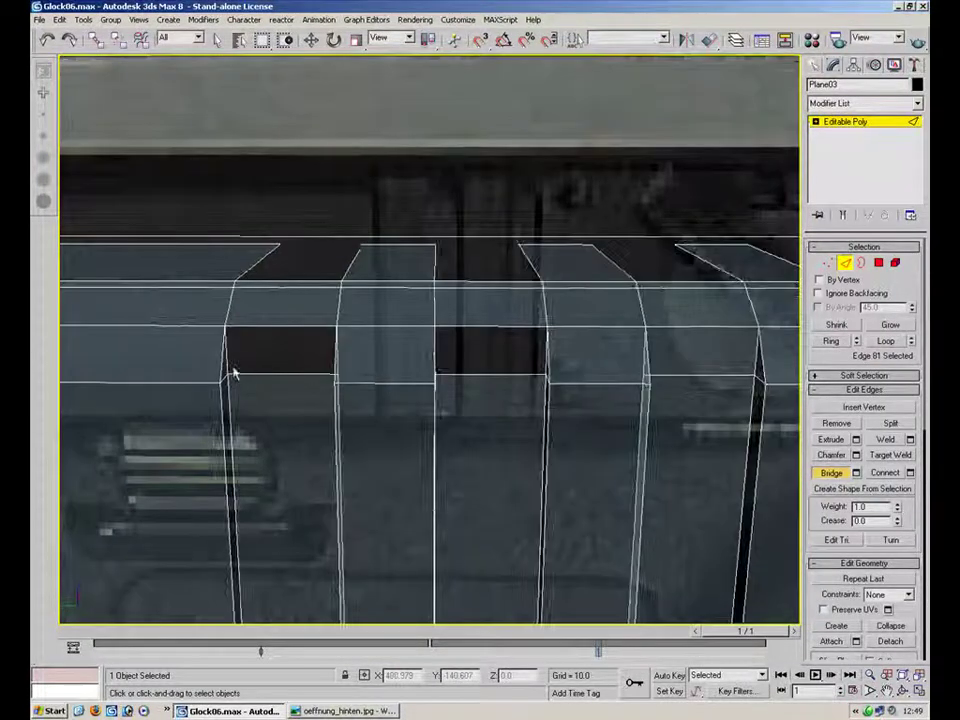
- Bridge the facing edges across the remaining upper shoulder gaps of the slide's rear serration grooves
{"action": "left_click", "coordinate": [338, 366]}
{"action": "middle_click_drag", "start_coordinate": [634, 319], "coordinate": [444, 375], "text": "alt"}
{"action": "scroll", "coordinate": [444, 375], "scroll_direction": "up", "scroll_amount": 3}
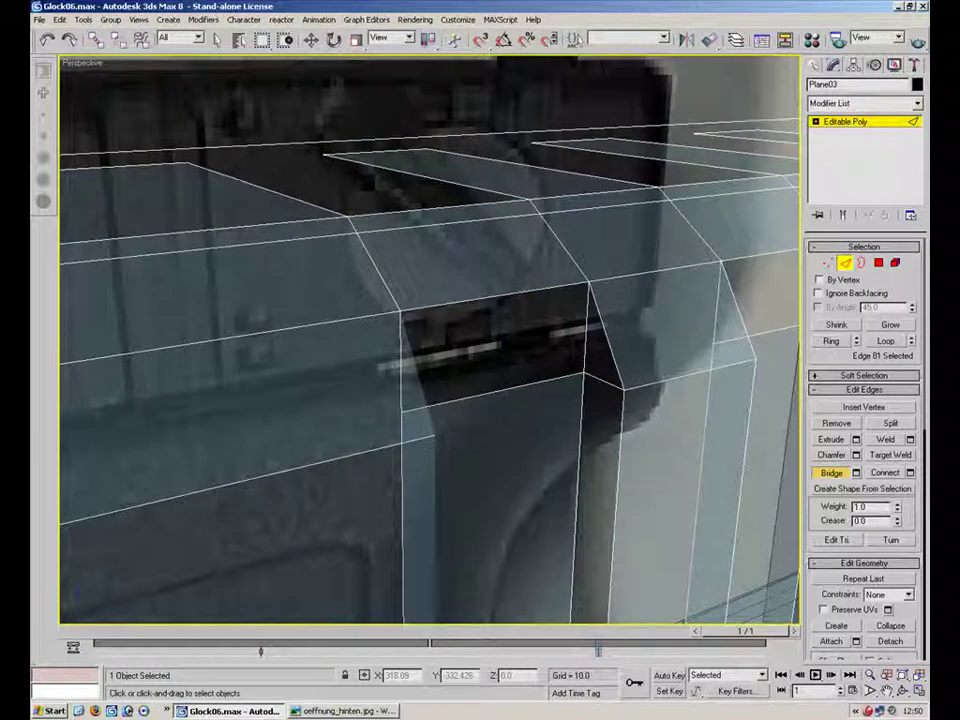
{"action": "left_click", "coordinate": [587, 336]}
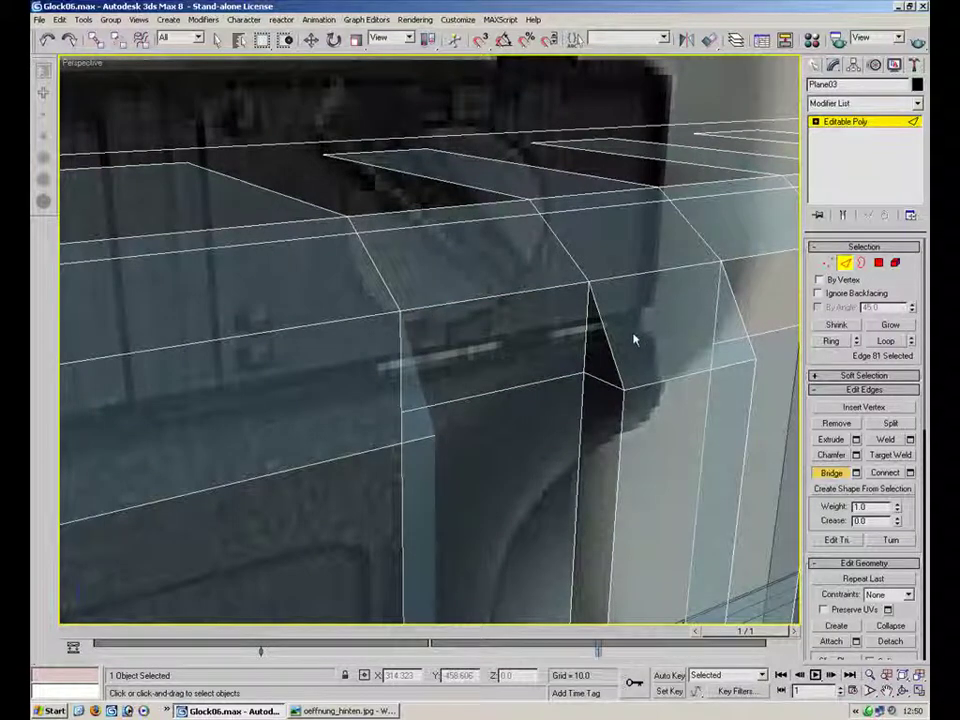
{"action": "middle_click_drag", "start_coordinate": [585, 352], "coordinate": [544, 326], "text": "alt"}
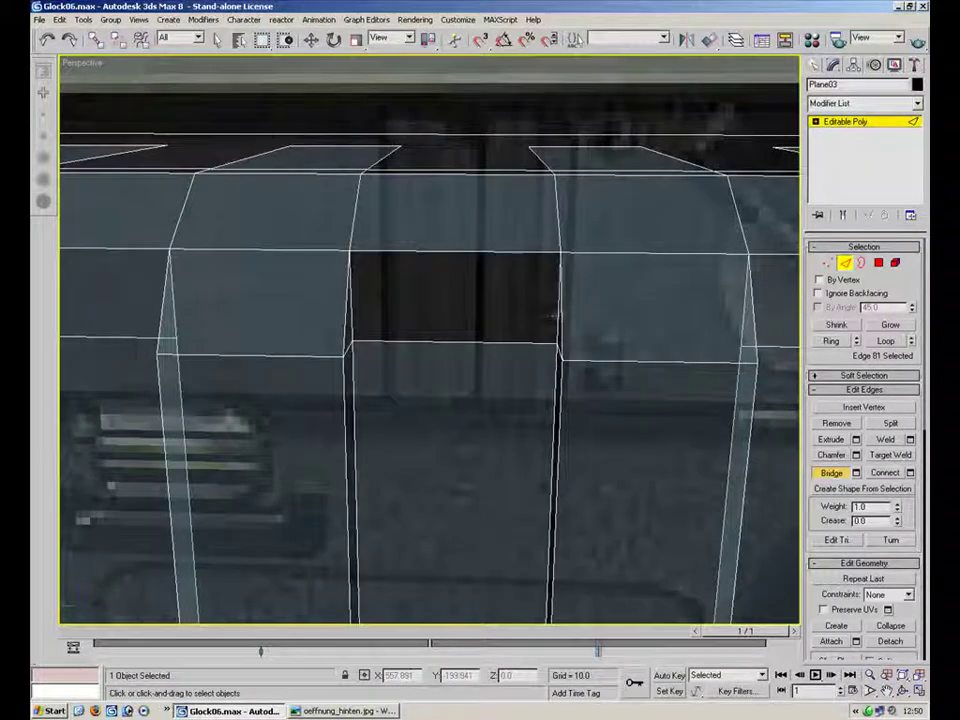
{"action": "left_click", "coordinate": [349, 317]}
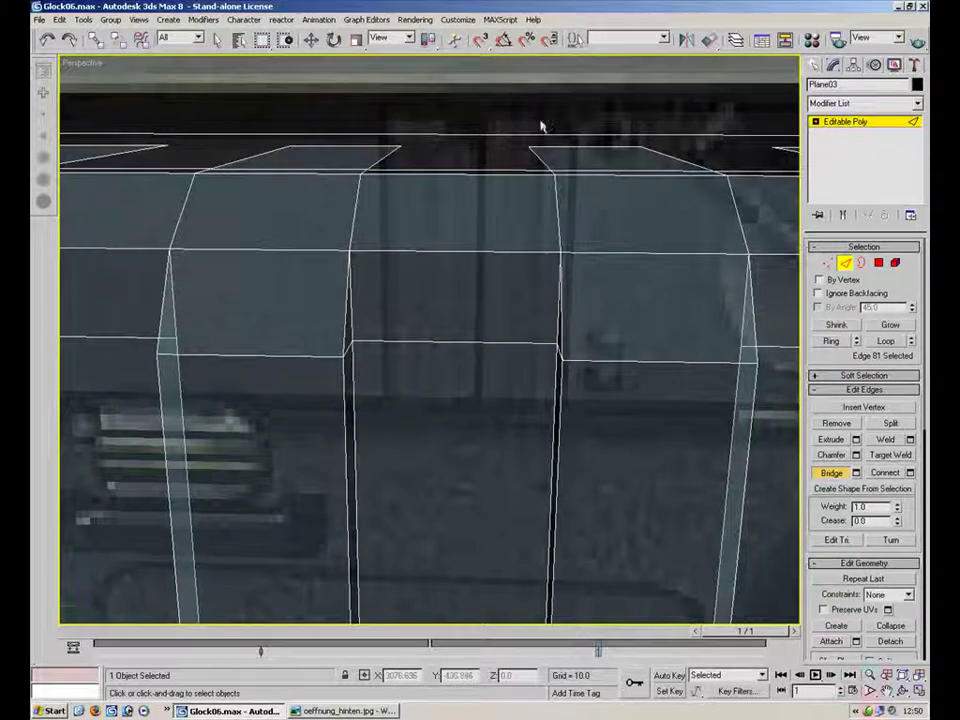
- Switch the slide to opaque display and bridge the facing edges across the top-surface gaps of the four grooves nearest the muzzle
{"action": "middle_click_drag", "start_coordinate": [540, 185], "coordinate": [561, 317]}
{"action": "scroll", "coordinate": [561, 317], "scroll_direction": "down", "scroll_amount": 6}
{"action": "middle_click_drag", "start_coordinate": [478, 433], "coordinate": [486, 493], "text": "alt"}
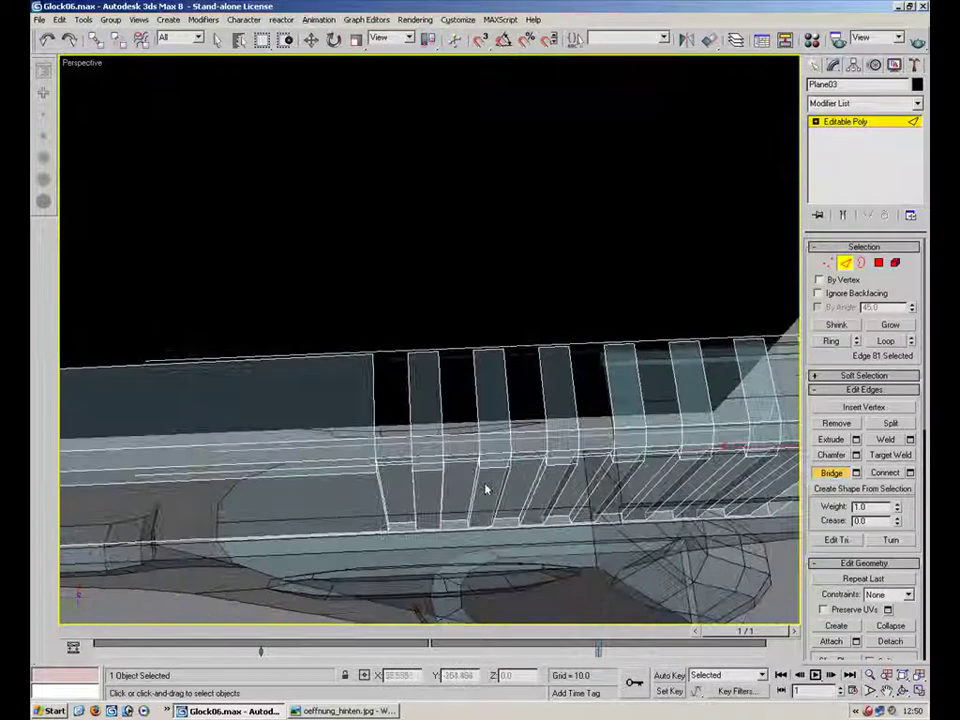
{"action": "key", "text": "comma"}
{"action": "left_click", "coordinate": [378, 404]}
{"action": "left_click", "coordinate": [404, 397]}
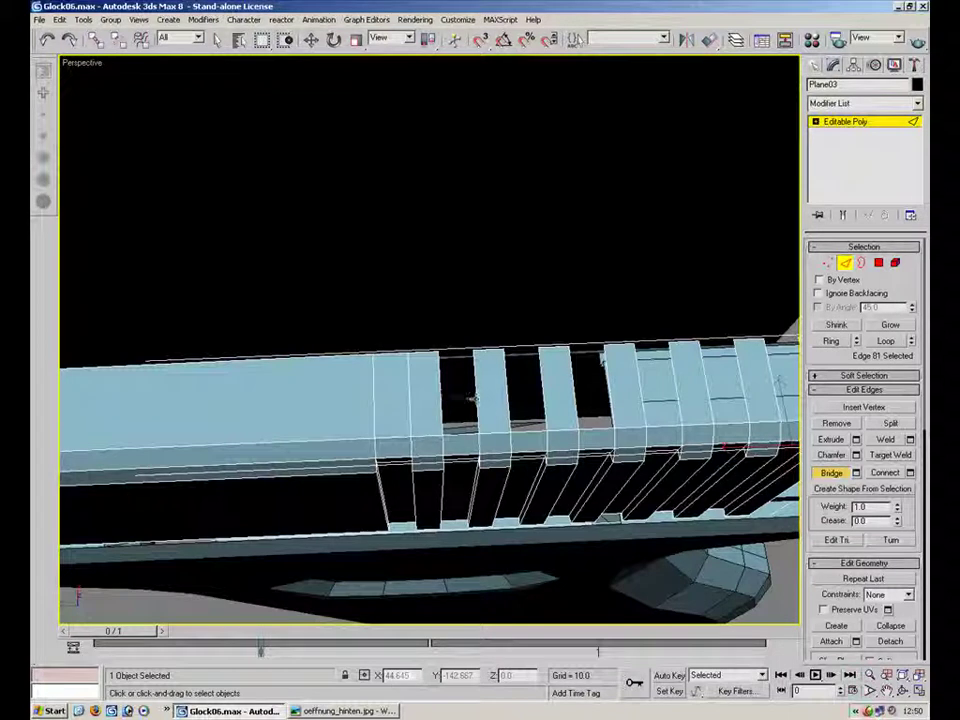
{"action": "left_click", "coordinate": [472, 398]}
{"action": "left_click", "coordinate": [548, 399]}
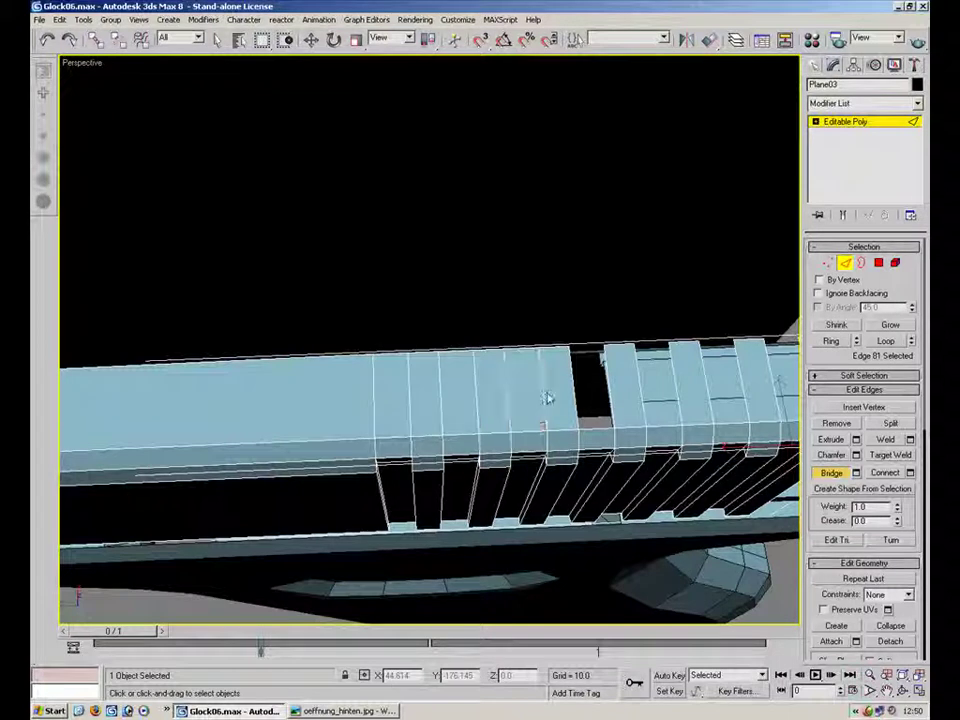
{"action": "left_click", "coordinate": [603, 398]}
- Bridge the top-surface gaps of the three rearmost grooves and leave edge editing
{"action": "middle_click_drag", "start_coordinate": [603, 398], "coordinate": [470, 328], "text": "alt"}
{"action": "left_click", "coordinate": [482, 347]}
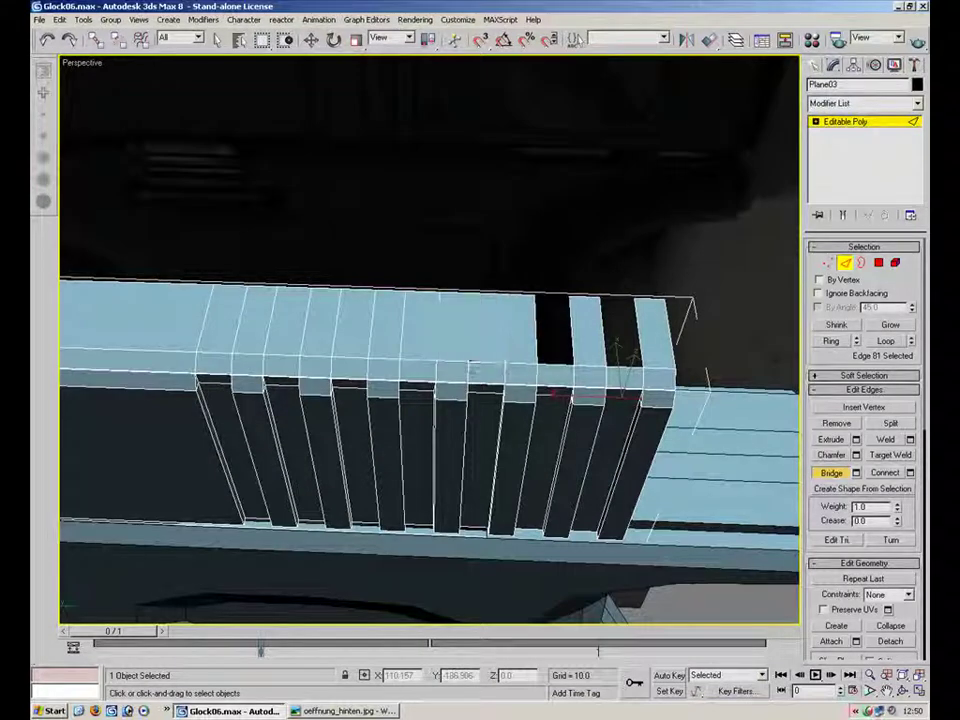
{"action": "left_click", "coordinate": [540, 362]}
{"action": "left_click", "coordinate": [607, 341]}
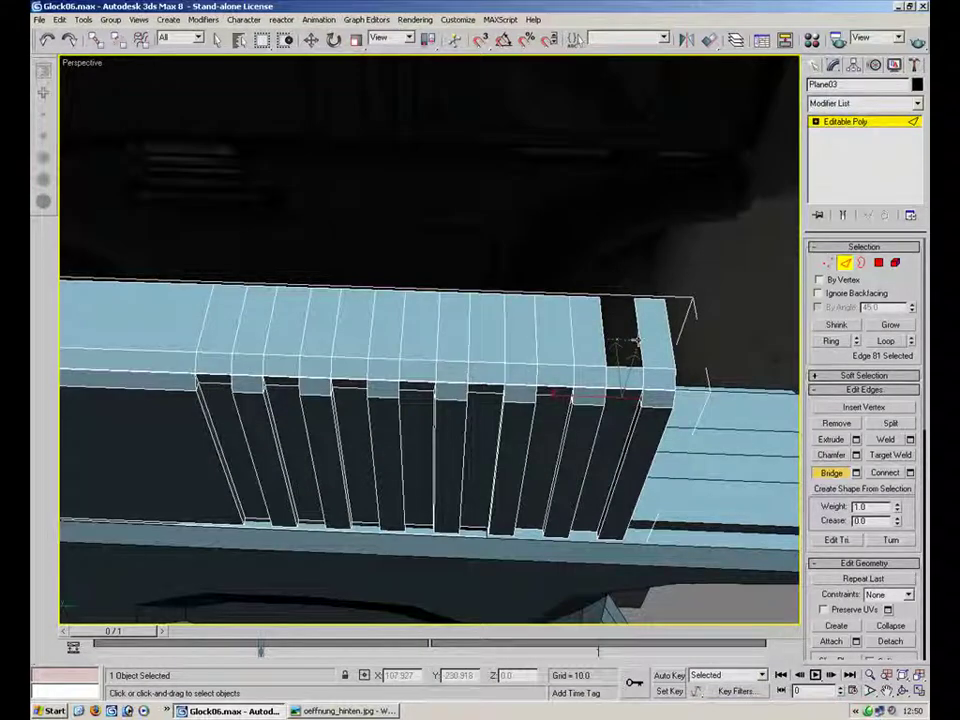
{"action": "left_click", "coordinate": [638, 344]}
{"action": "left_click", "coordinate": [848, 264]}
{"action": "left_click", "coordinate": [724, 300]}
- Select the slide's rear-end edges along the top, shoulder and side, and extend them rearward to the back of the frame
{"action": "middle_click_drag", "start_coordinate": [724, 300], "coordinate": [525, 454], "text": "alt"}
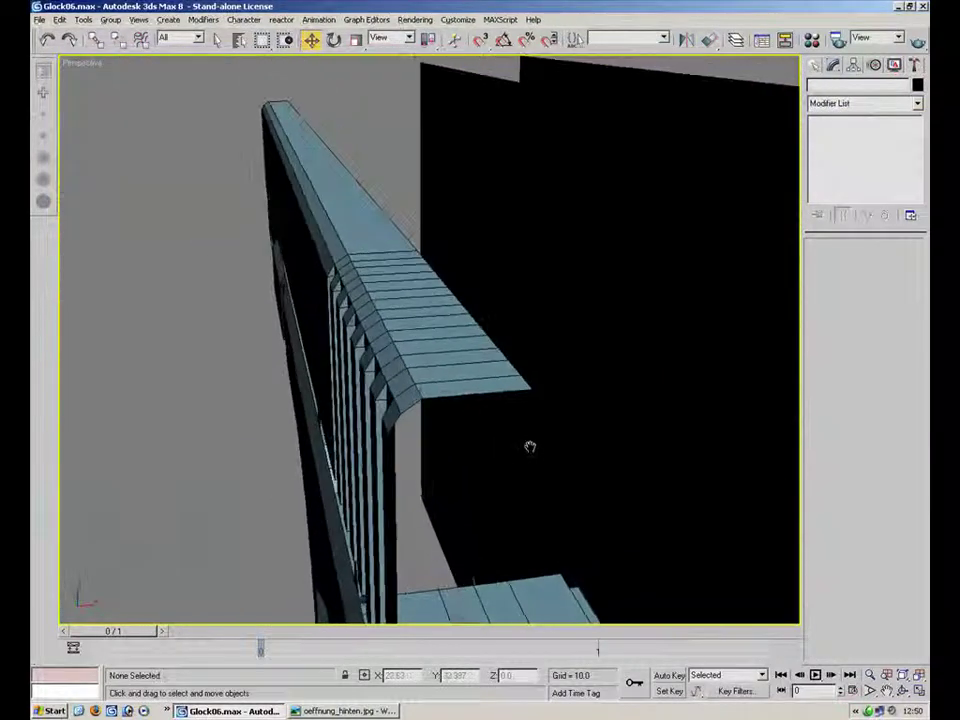
{"action": "scroll", "coordinate": [525, 454], "scroll_direction": "down", "scroll_amount": 4}
{"action": "middle_click_drag", "start_coordinate": [450, 446], "coordinate": [515, 425], "text": "alt"}
{"action": "scroll", "coordinate": [501, 435], "scroll_direction": "up", "scroll_amount": 5}
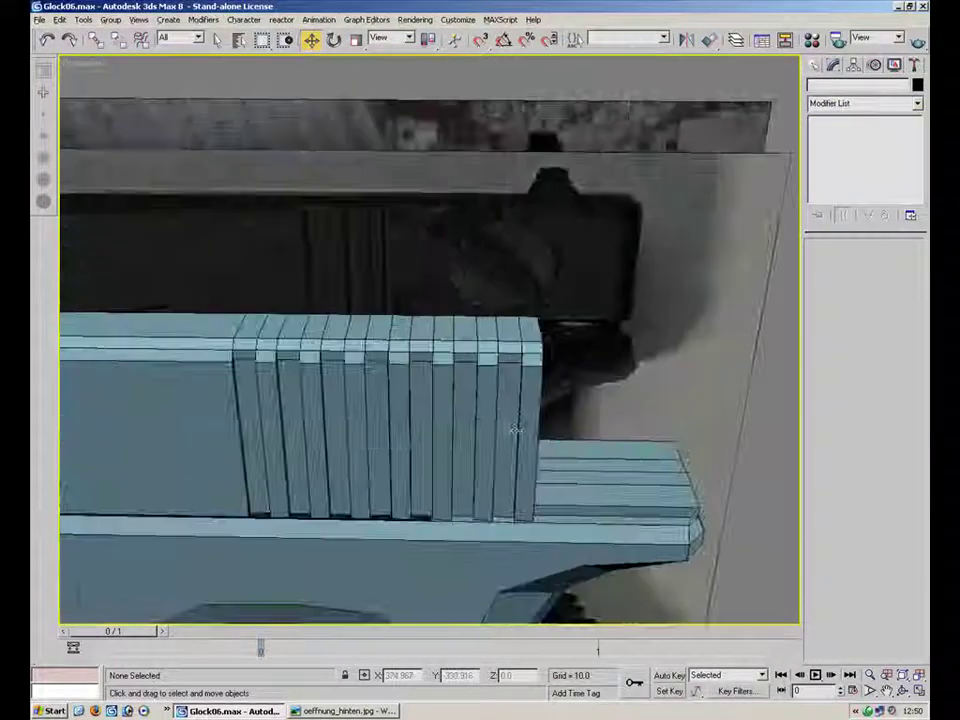
{"action": "left_click", "coordinate": [561, 377]}
{"action": "left_click", "coordinate": [845, 262]}
{"action": "left_click", "coordinate": [508, 322]}
{"action": "left_click", "coordinate": [538, 412]}
{"action": "left_click", "coordinate": [544, 358], "text": "ctrl"}
{"action": "left_click", "coordinate": [543, 336], "text": "ctrl"}
{"action": "middle_click_drag", "start_coordinate": [574, 345], "coordinate": [445, 337], "text": "alt"}
{"action": "scroll", "coordinate": [508, 360], "scroll_direction": "up", "scroll_amount": 4}
{"action": "left_click", "coordinate": [512, 383], "text": "ctrl"}
{"action": "left_click_drag", "start_coordinate": [398, 310], "coordinate": [562, 375]}
{"action": "left_click", "coordinate": [651, 438]}
- Select the side and shoulder edges at the slide's rear end and extend them about 3.6 units rearward as a narrow strip
{"action": "middle_click_drag", "start_coordinate": [651, 438], "coordinate": [603, 383], "text": "alt"}
{"action": "left_click", "coordinate": [513, 369]}
{"action": "left_click", "coordinate": [516, 392], "text": "ctrl"}
{"action": "left_click", "coordinate": [514, 412], "text": "ctrl"}
{"action": "left_click", "coordinate": [516, 436], "text": "ctrl"}
{"action": "left_click_drag", "start_coordinate": [473, 344], "coordinate": [485, 359]}
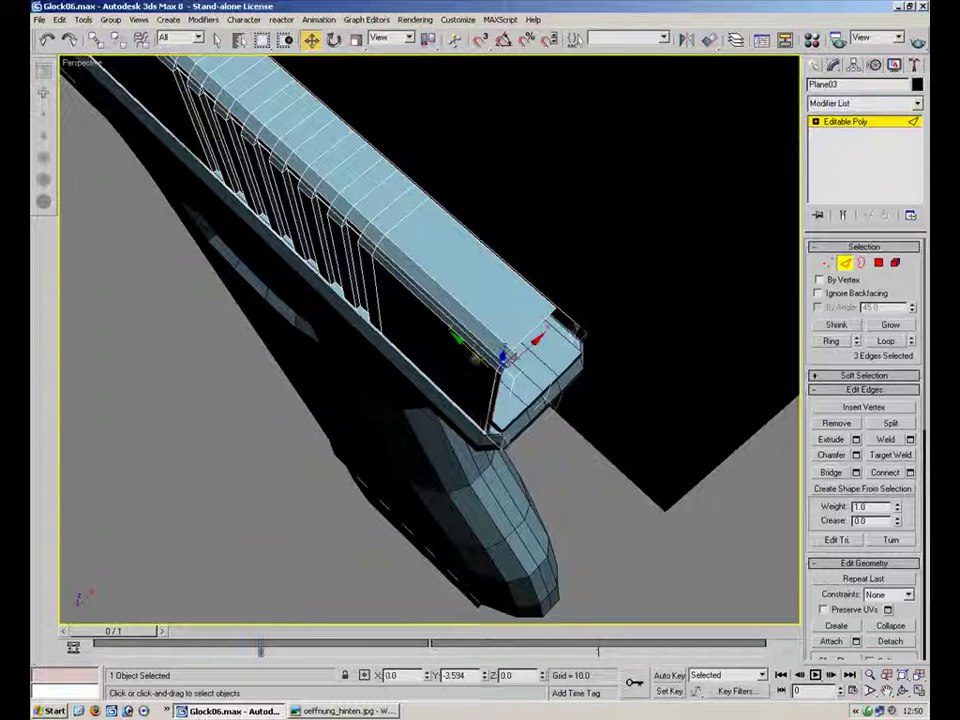
- Use Target Weld to join the new strip's upper vertex to the rear corner of the slide's top surface
{"action": "key", "text": "1"}
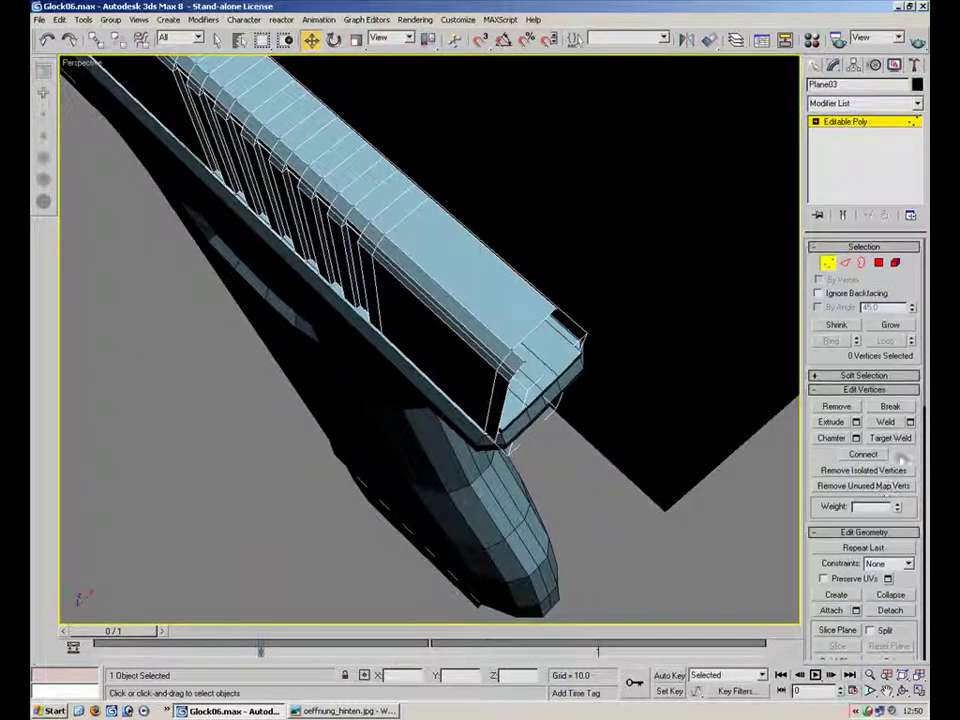
{"action": "left_click", "coordinate": [892, 439]}
{"action": "scroll", "coordinate": [536, 340], "scroll_direction": "up", "scroll_amount": 5}
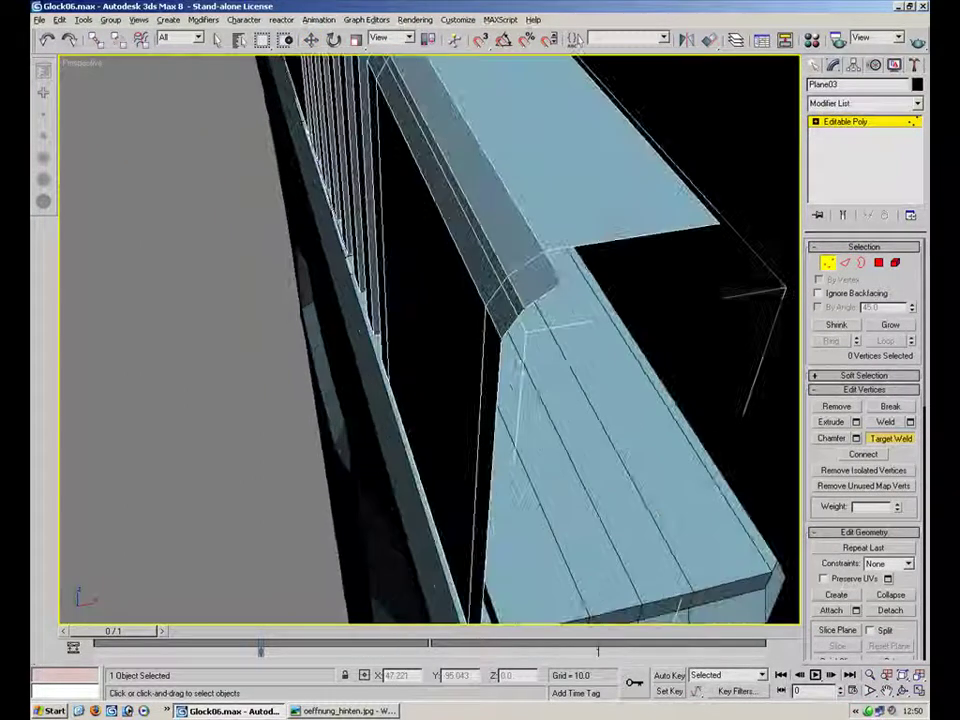
{"action": "middle_click_drag", "start_coordinate": [564, 285], "coordinate": [444, 345], "text": "alt"}
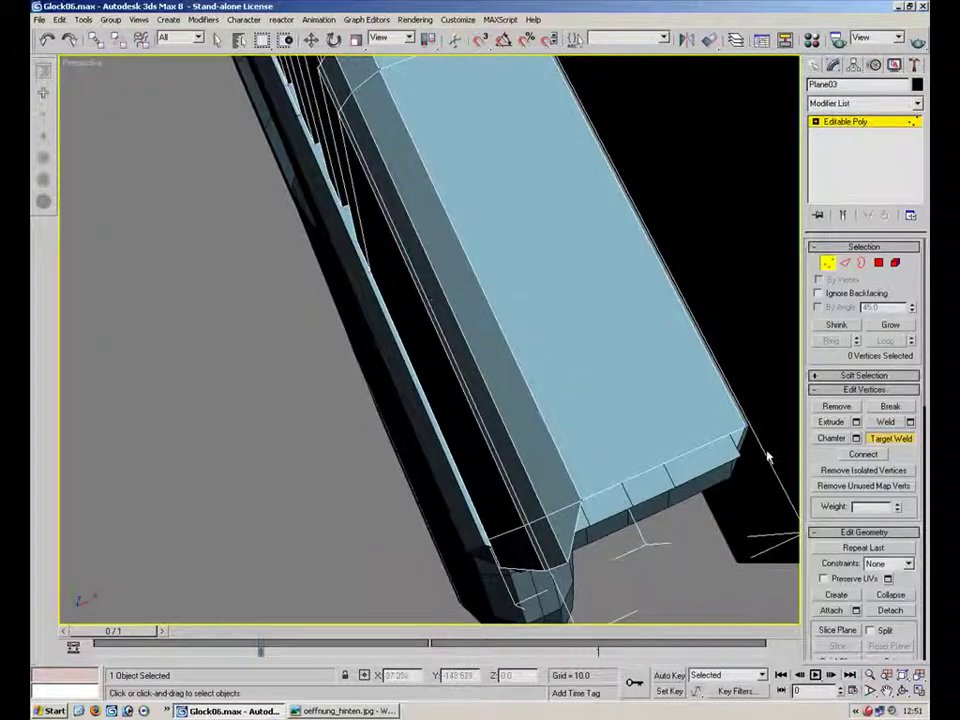
- Extend the strip's three rear edges across to the slide's centreline to form the back face and its upper bevel
{"action": "left_click", "coordinate": [845, 264]}
{"action": "middle_click_drag", "start_coordinate": [596, 549], "coordinate": [493, 454], "text": "alt"}
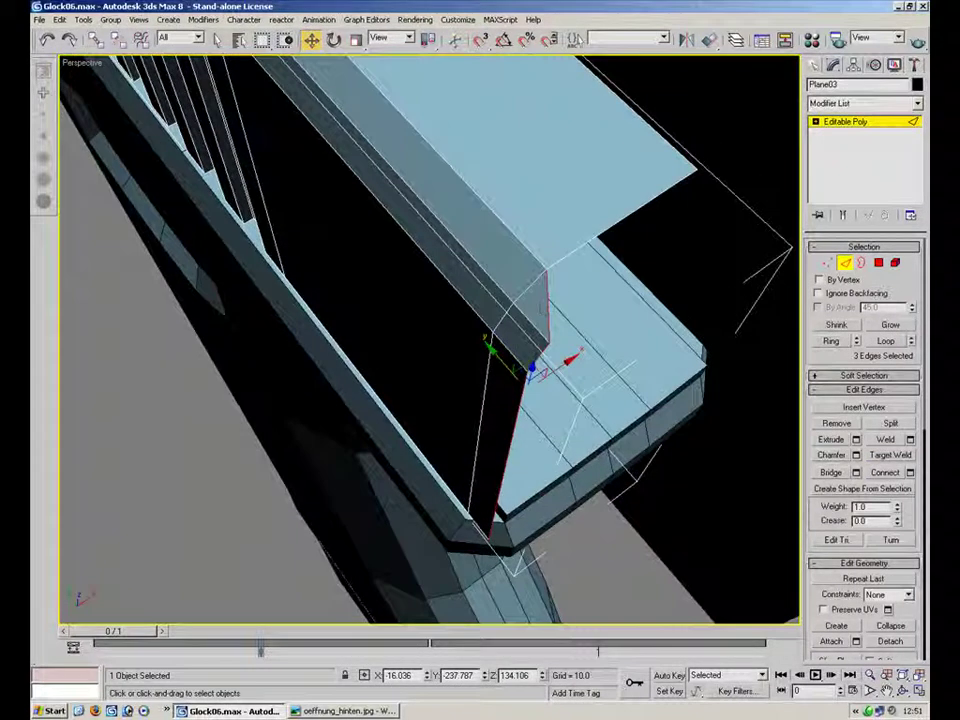
{"action": "middle_click_drag", "start_coordinate": [567, 422], "coordinate": [549, 392], "text": "alt"}
{"action": "middle_click_drag", "start_coordinate": [461, 321], "coordinate": [550, 427], "text": "alt"}
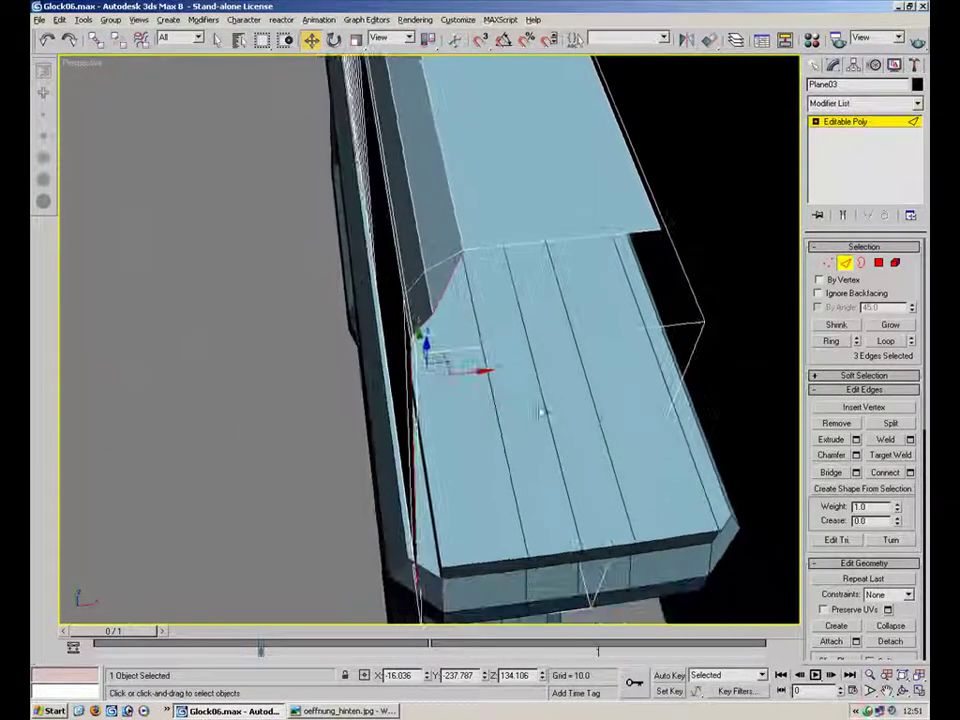
{"action": "left_click_drag", "start_coordinate": [468, 372], "coordinate": [722, 364]}
- Target-weld the back face's overshooting top vertex to the top surface's centreline corner
{"action": "key", "text": "1"}
{"action": "left_click_drag", "start_coordinate": [746, 192], "coordinate": [727, 230]}
{"action": "left_click", "coordinate": [892, 438]}
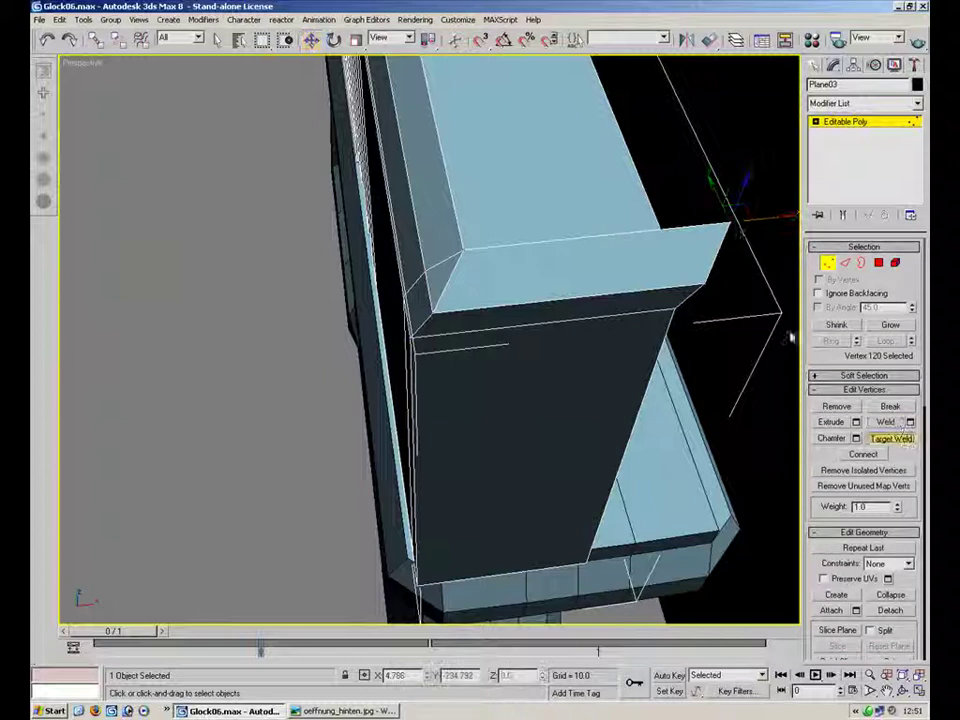
{"action": "left_click", "coordinate": [662, 226]}
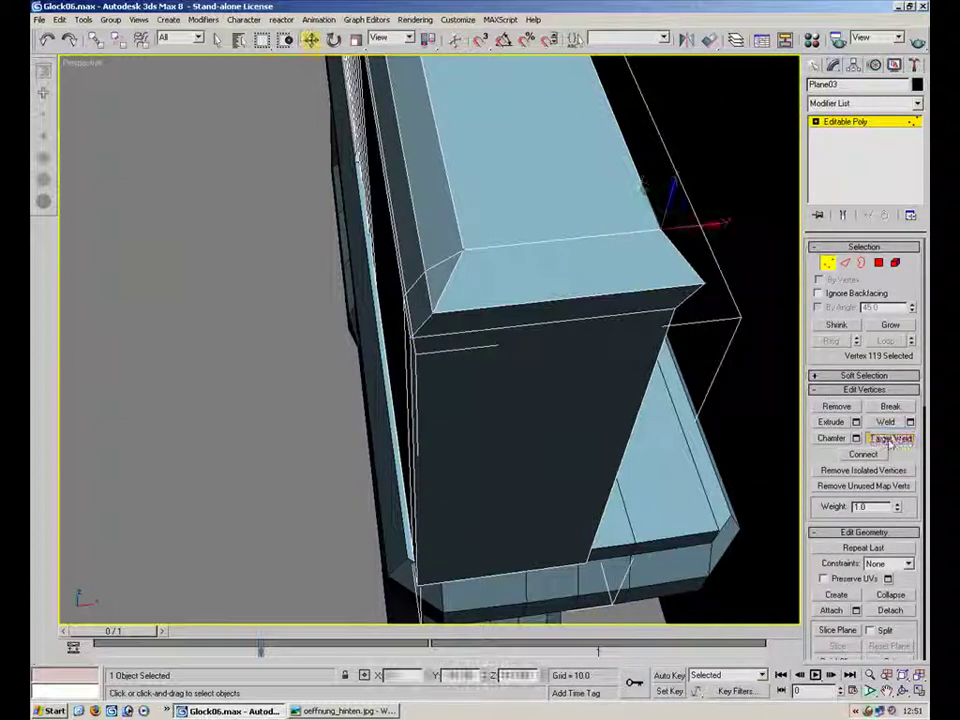
- Set the X position of the back face's remaining centreline vertices to 0
{"action": "key", "text": "w"}
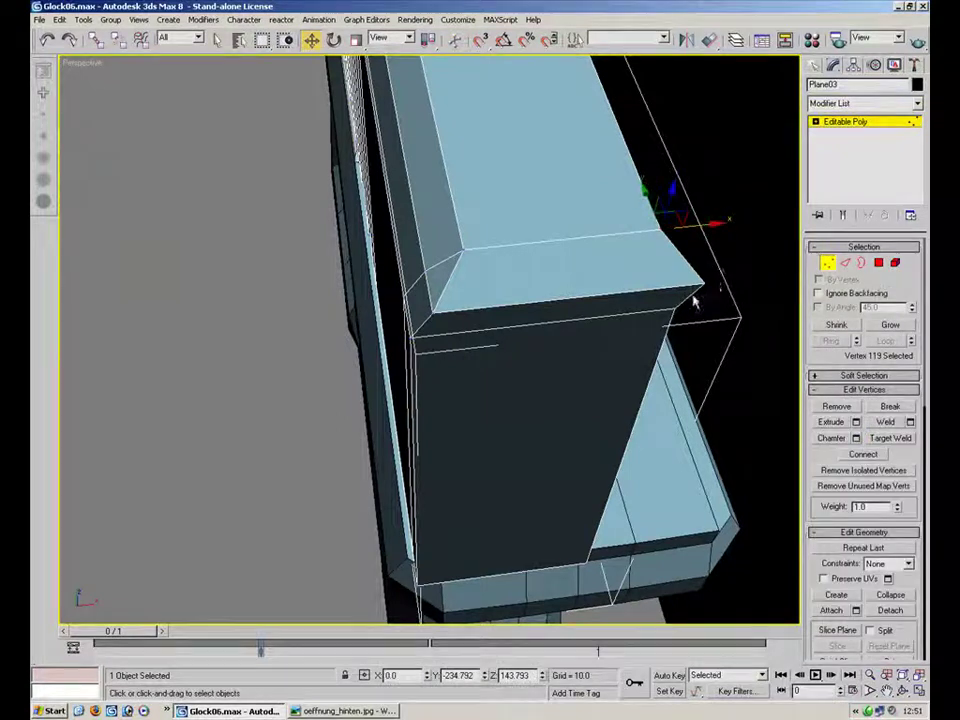
{"action": "right_click", "coordinate": [427, 678]}
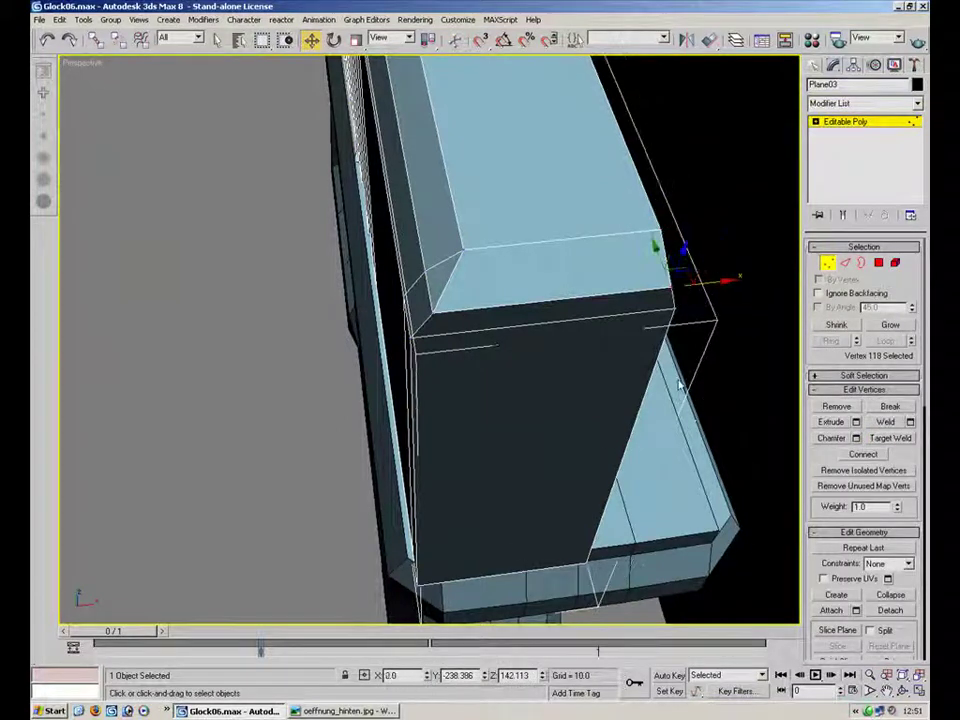
{"action": "left_click", "coordinate": [592, 545]}
{"action": "right_click", "coordinate": [427, 678]}
- Select the back face's three outer vertices and move them inward to about X -14.3 to bevel the rear corner
{"action": "middle_click_drag", "start_coordinate": [553, 499], "coordinate": [610, 330], "text": "alt"}
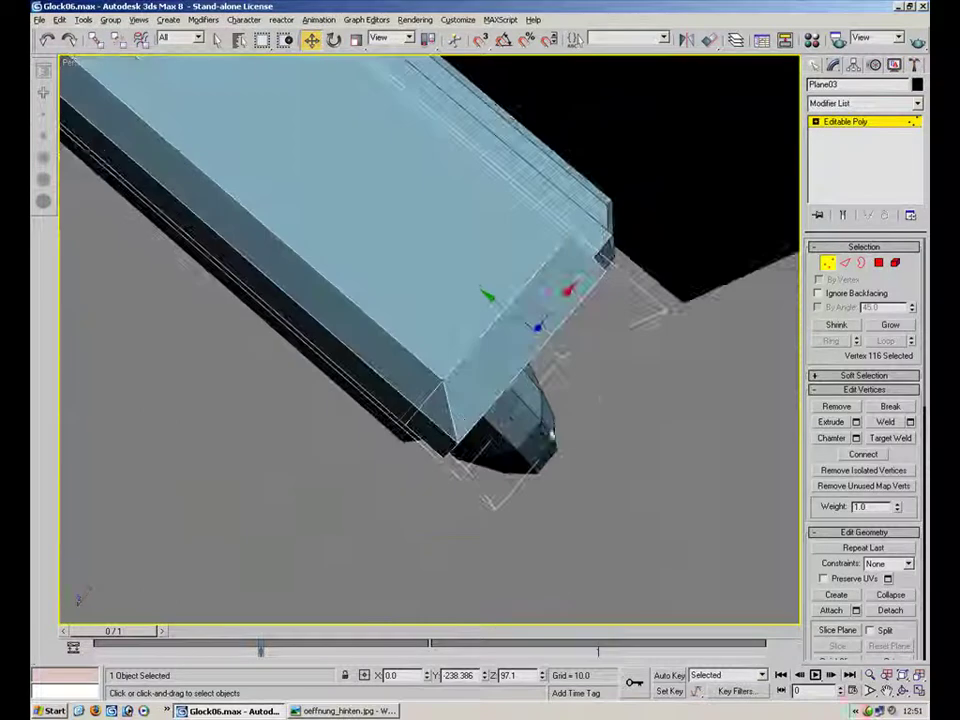
{"action": "left_click_drag", "start_coordinate": [478, 425], "coordinate": [443, 491]}
{"action": "middle_click_drag", "start_coordinate": [443, 492], "coordinate": [469, 426], "text": "alt"}
{"action": "left_click_drag", "start_coordinate": [465, 465], "coordinate": [436, 488], "text": "ctrl"}
{"action": "middle_click_drag", "start_coordinate": [436, 491], "coordinate": [462, 413], "text": "alt"}
{"action": "left_click_drag", "start_coordinate": [467, 404], "coordinate": [481, 377]}
{"action": "middle_click_drag", "start_coordinate": [481, 377], "coordinate": [438, 379], "text": "alt"}
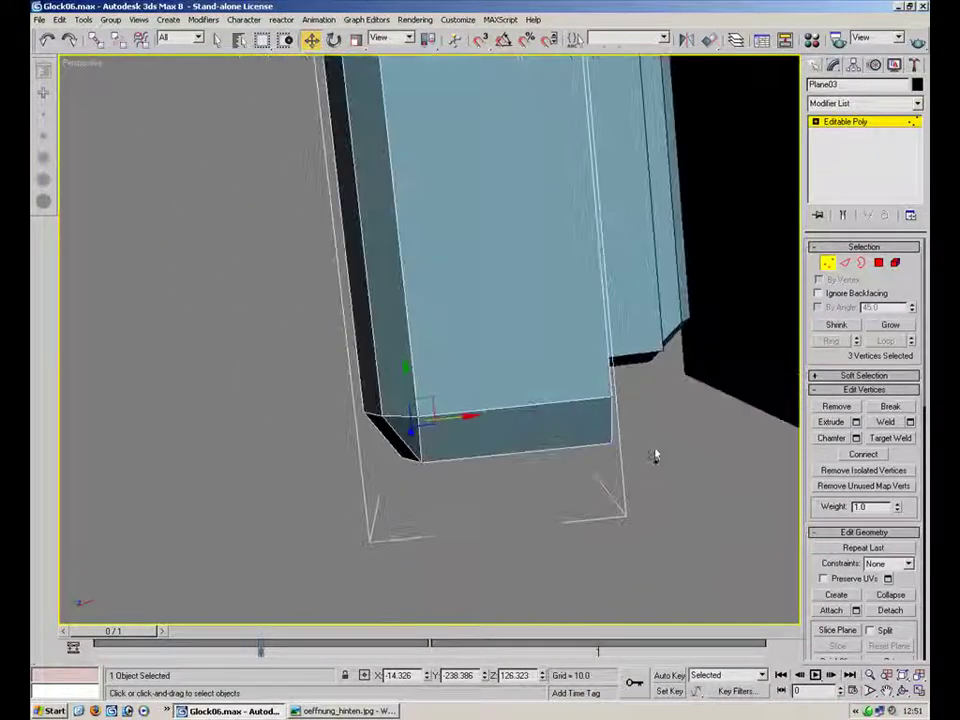
- Select all six vertices of the back face and move them forward to about Y -236.9
{"action": "left_click_drag", "start_coordinate": [368, 511], "coordinate": [372, 509]}
{"action": "middle_click_drag", "start_coordinate": [418, 486], "coordinate": [562, 428], "text": "alt"}
{"action": "left_click_drag", "start_coordinate": [512, 381], "coordinate": [508, 378], "text": "ctrl"}
{"action": "middle_click_drag", "start_coordinate": [508, 378], "coordinate": [471, 277], "text": "alt"}
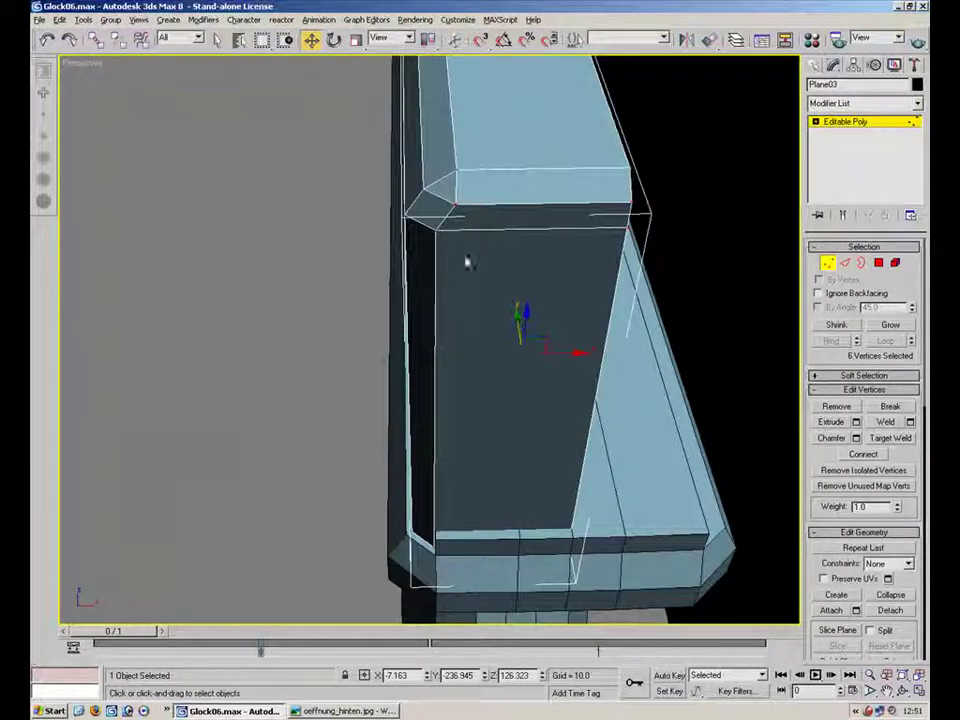
- Move the upper bevel corner vertex of the slide's back face sideways along X
{"action": "left_click", "coordinate": [437, 224]}
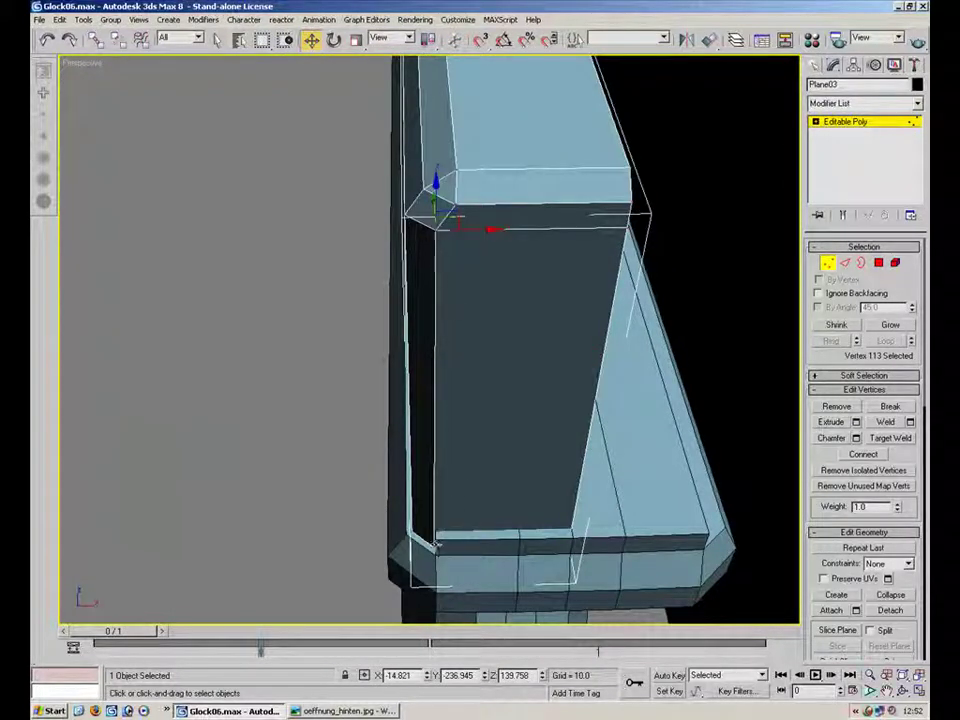
{"action": "left_click", "coordinate": [457, 203]}
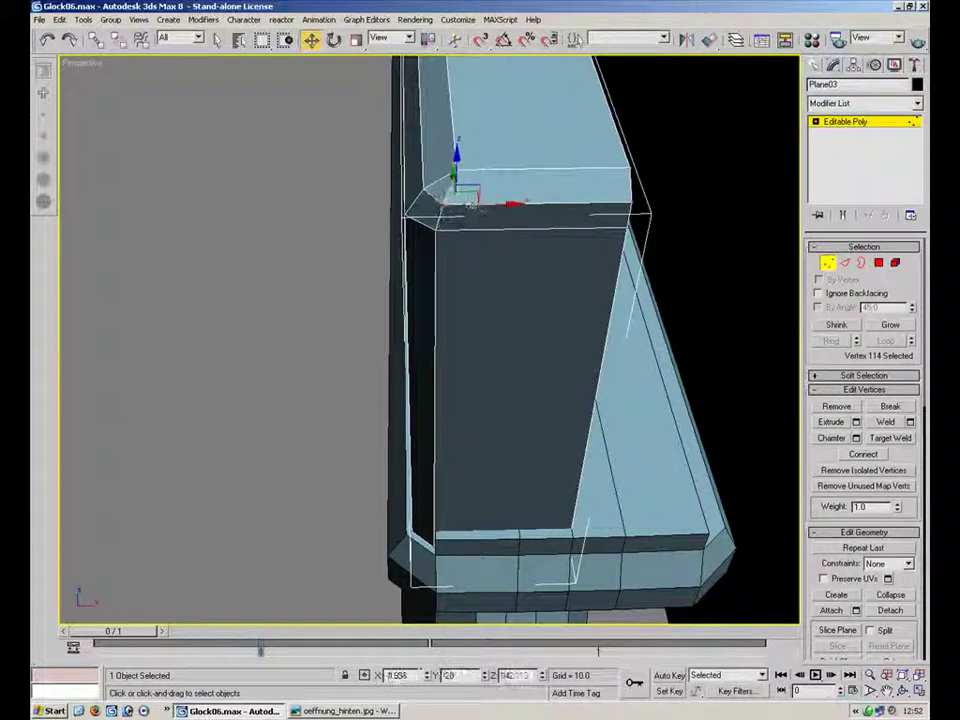
{"action": "middle_click_drag", "start_coordinate": [470, 206], "coordinate": [455, 258], "text": "alt"}
- Select the slide's back-face polygon and move it slightly rearward to about Y -237.9
{"action": "left_click", "coordinate": [878, 262]}
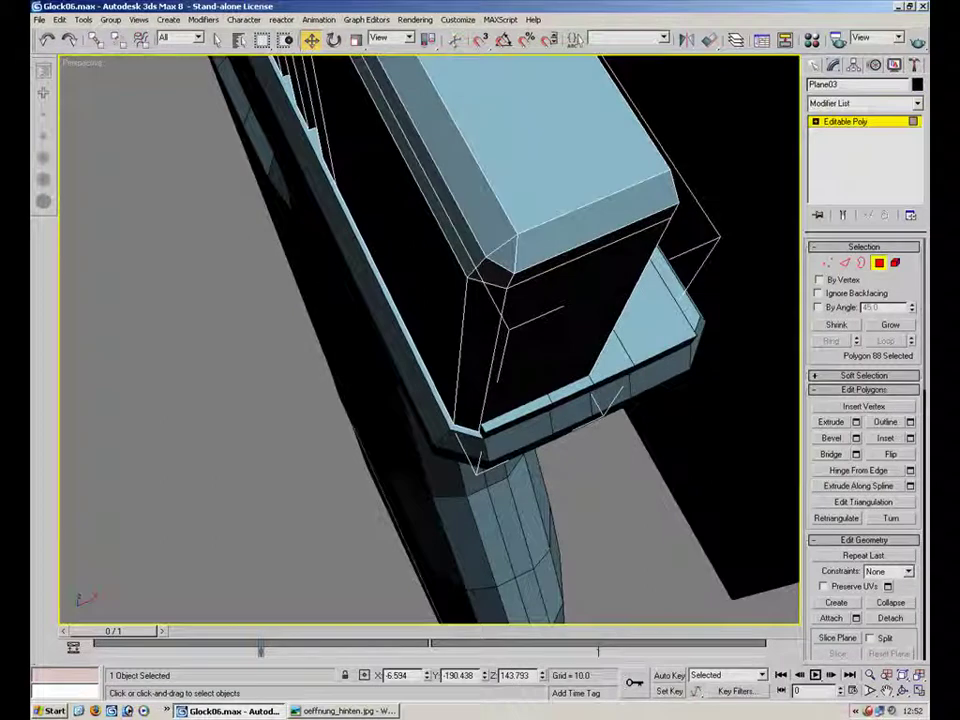
{"action": "left_click", "coordinate": [553, 300]}
{"action": "left_click_drag", "start_coordinate": [548, 266], "coordinate": [556, 276]}
- Examine the back face's lower corner and centreline vertices against the frame, and leave vertex editing of the slide
{"action": "middle_click_drag", "start_coordinate": [556, 276], "coordinate": [692, 306], "text": "alt"}
{"action": "key", "text": "1"}
{"action": "left_click", "coordinate": [504, 540]}
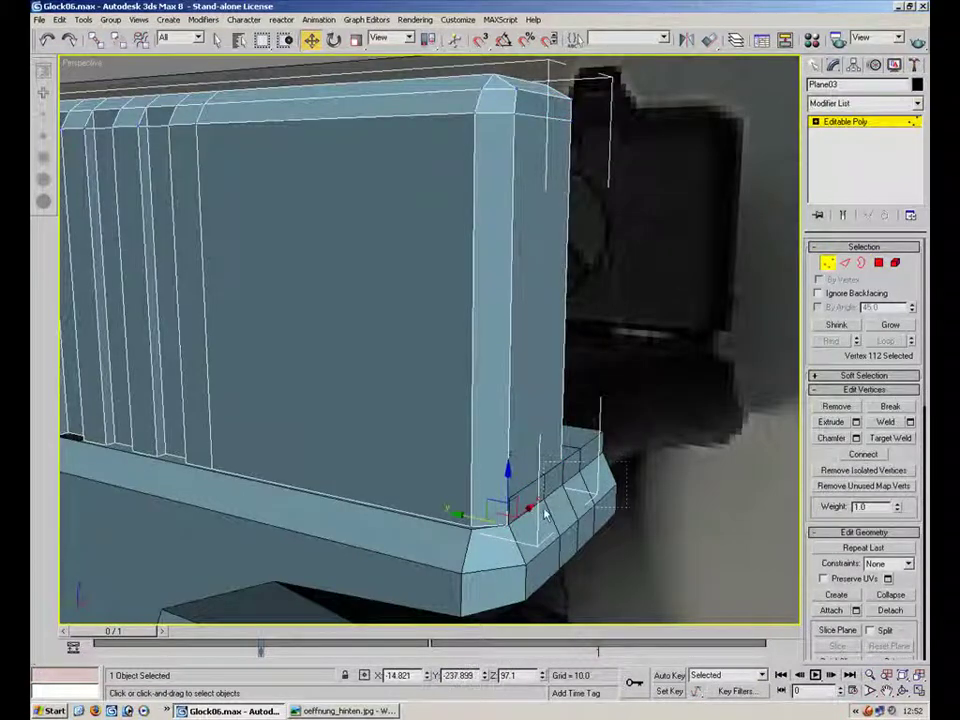
{"action": "middle_click_drag", "start_coordinate": [518, 600], "coordinate": [752, 272], "text": "alt"}
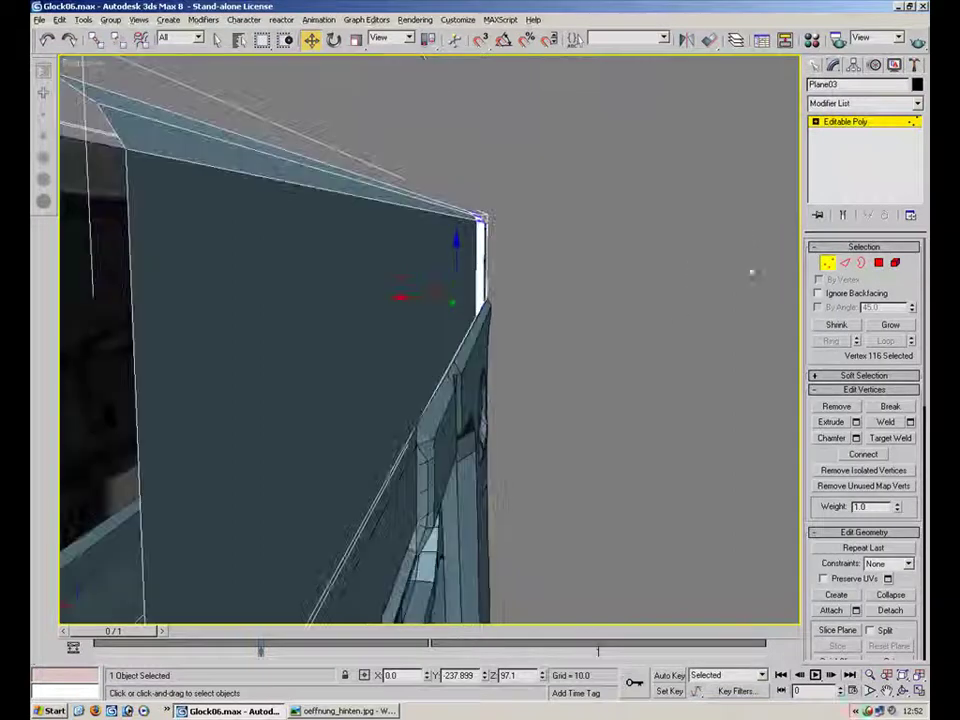
{"action": "left_click", "coordinate": [828, 264]}
{"action": "left_click", "coordinate": [715, 412]}
- In the Gun frame's vertex editing, set the X position of the upper-edge vertices from the front corner to the trigger-guard notch to -16.306
{"action": "middle_click_drag", "start_coordinate": [452, 462], "coordinate": [452, 408], "text": "alt"}
{"action": "left_click", "coordinate": [446, 477]}
{"action": "left_click", "coordinate": [841, 144]}
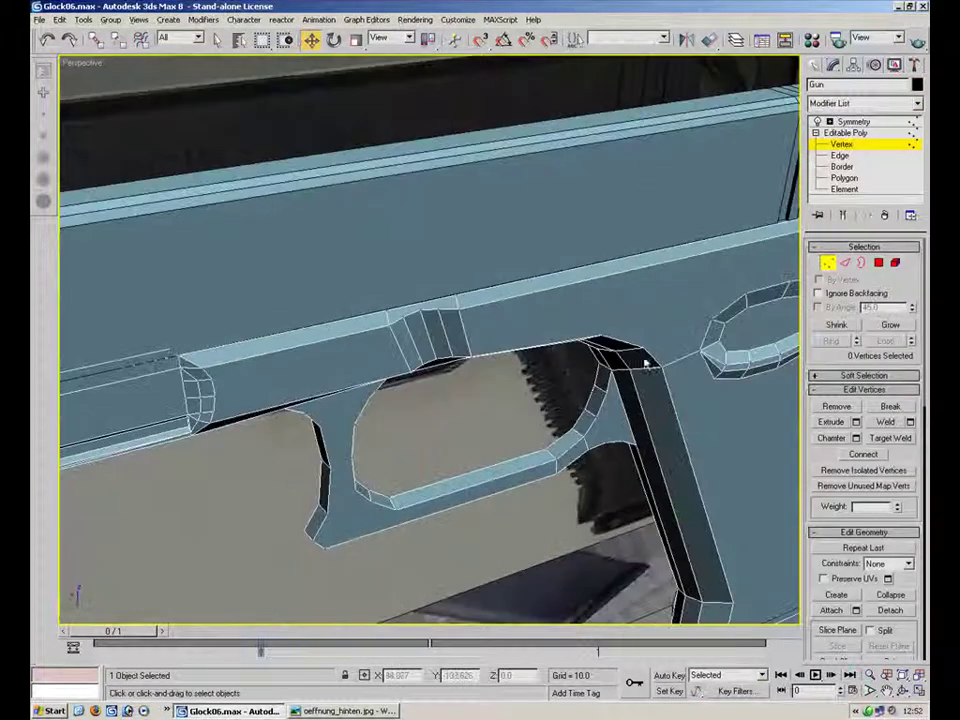
{"action": "middle_click_drag", "start_coordinate": [197, 374], "coordinate": [421, 360]}
{"action": "scroll", "coordinate": [421, 360], "scroll_direction": "up", "scroll_amount": 3}
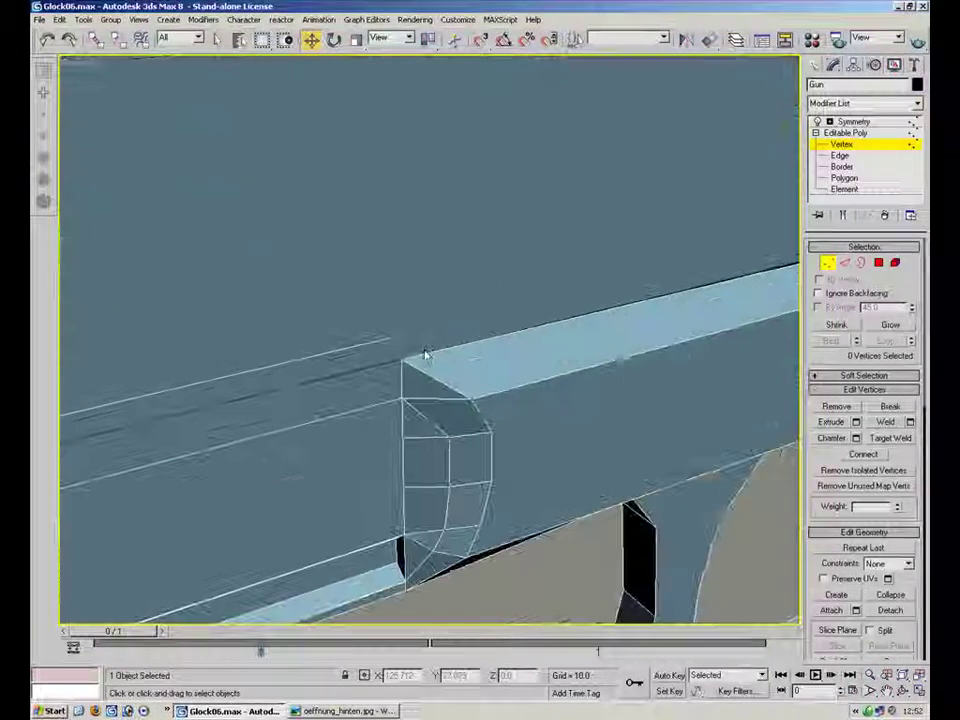
{"action": "left_click_drag", "start_coordinate": [438, 350], "coordinate": [333, 264]}
{"action": "double_click", "coordinate": [400, 675]}
{"action": "key", "text": "ctrl+c"}
{"action": "type", "text": "-16.306"}
{"action": "key", "text": "Return"}
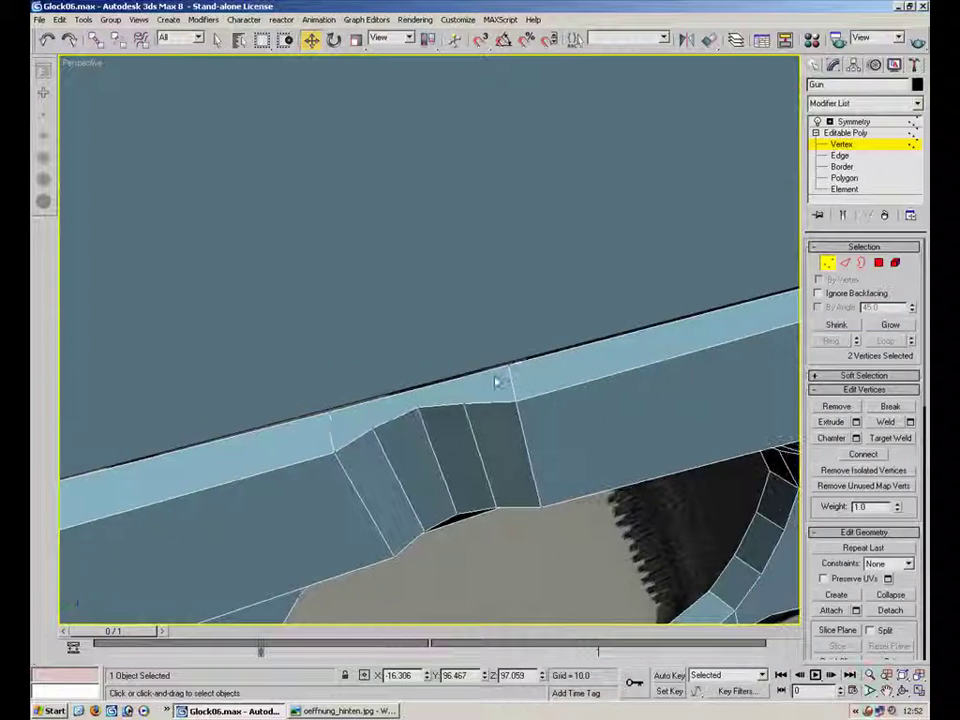
{"action": "left_click", "coordinate": [304, 428]}
{"action": "left_click", "coordinate": [454, 378]}
{"action": "left_click", "coordinate": [577, 459]}
- Set the X position of the frame's rear upper-edge corner vertex to -16.306
{"action": "middle_click_drag", "start_coordinate": [737, 324], "coordinate": [304, 450]}
{"action": "scroll", "coordinate": [653, 440], "scroll_direction": "down", "scroll_amount": 4}
{"action": "middle_click_drag", "start_coordinate": [696, 435], "coordinate": [337, 261], "text": "alt"}
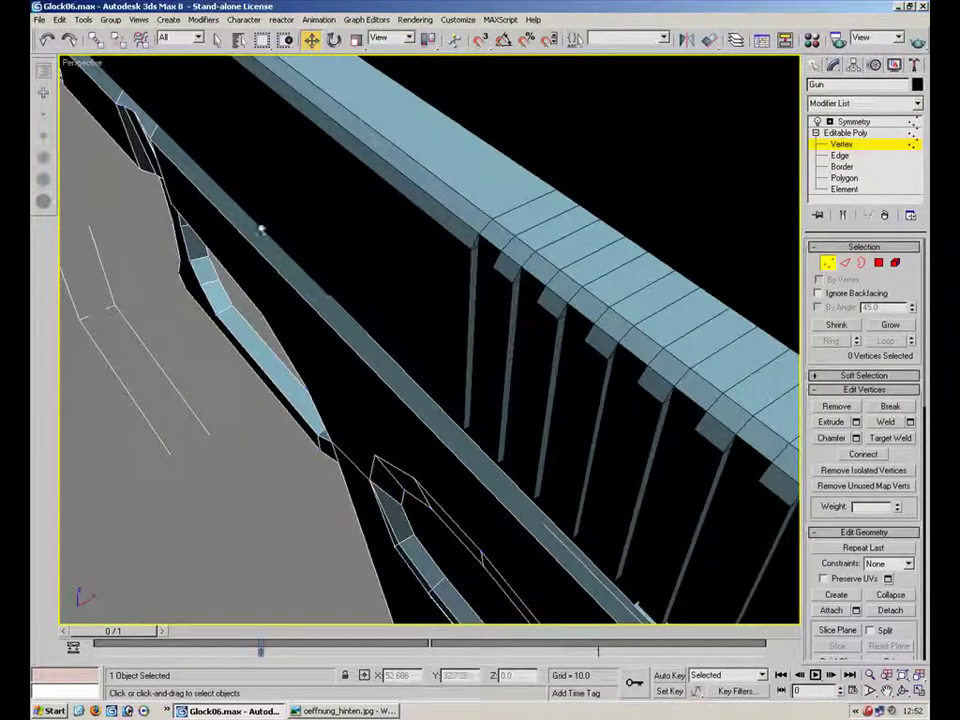
{"action": "middle_click_drag", "start_coordinate": [587, 459], "coordinate": [514, 403]}
{"action": "left_click", "coordinate": [495, 222]}
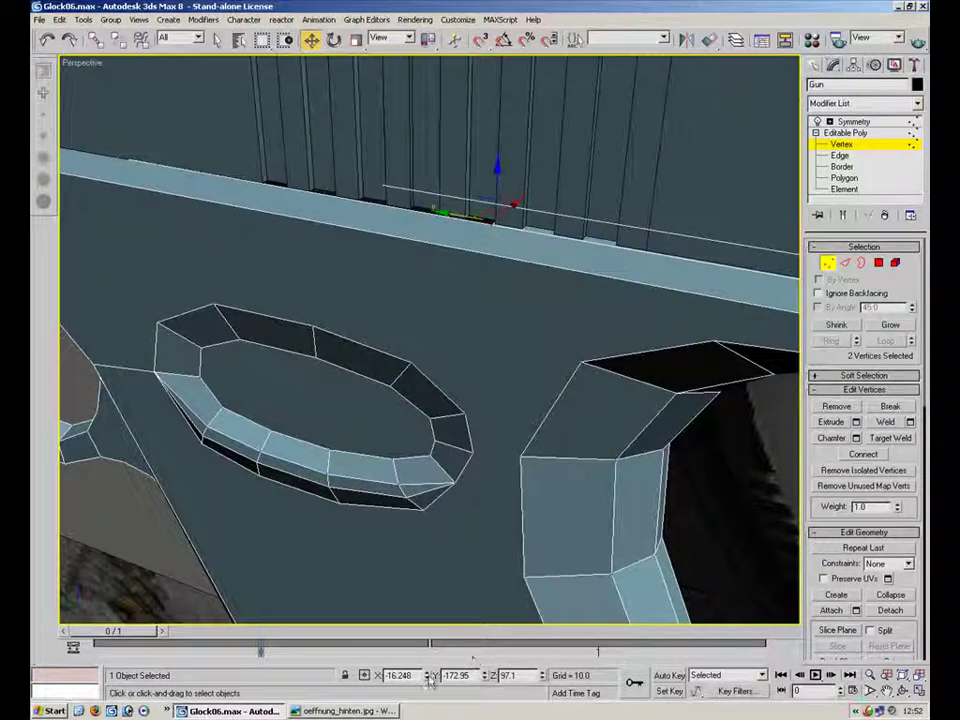
{"action": "left_click", "coordinate": [617, 407]}
{"action": "middle_click_drag", "start_coordinate": [617, 407], "coordinate": [385, 371]}
{"action": "left_click", "coordinate": [387, 369]}
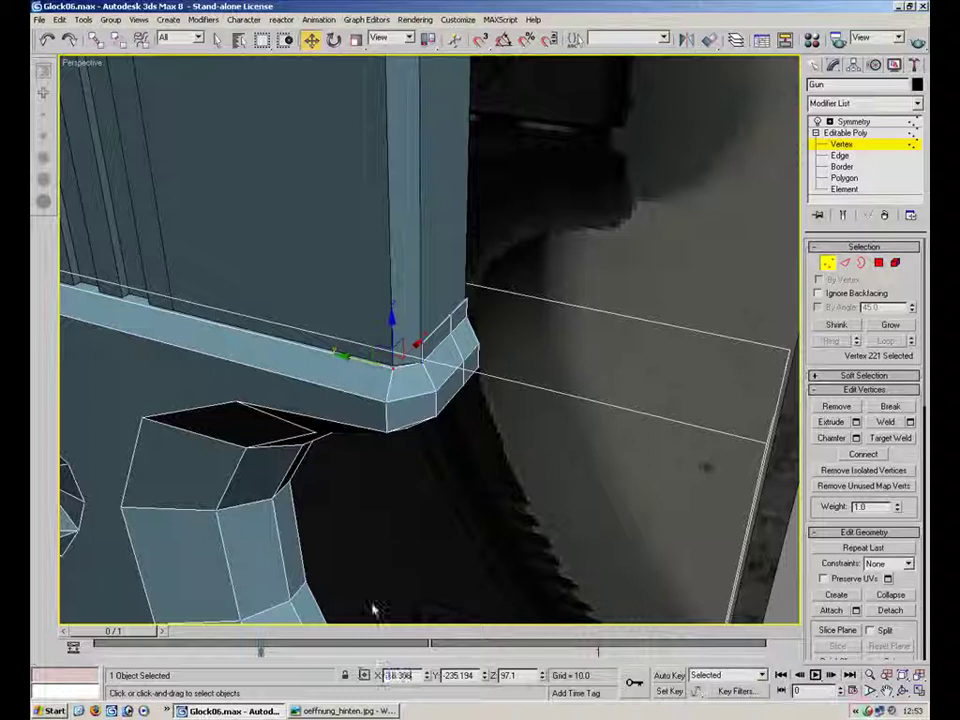
- Set the X position of the frame's upper-edge vertex beneath the slide serrations to -16.306
{"action": "middle_click_drag", "start_coordinate": [574, 401], "coordinate": [645, 407], "text": "alt"}
{"action": "middle_click_drag", "start_coordinate": [428, 311], "coordinate": [406, 256], "text": "alt"}
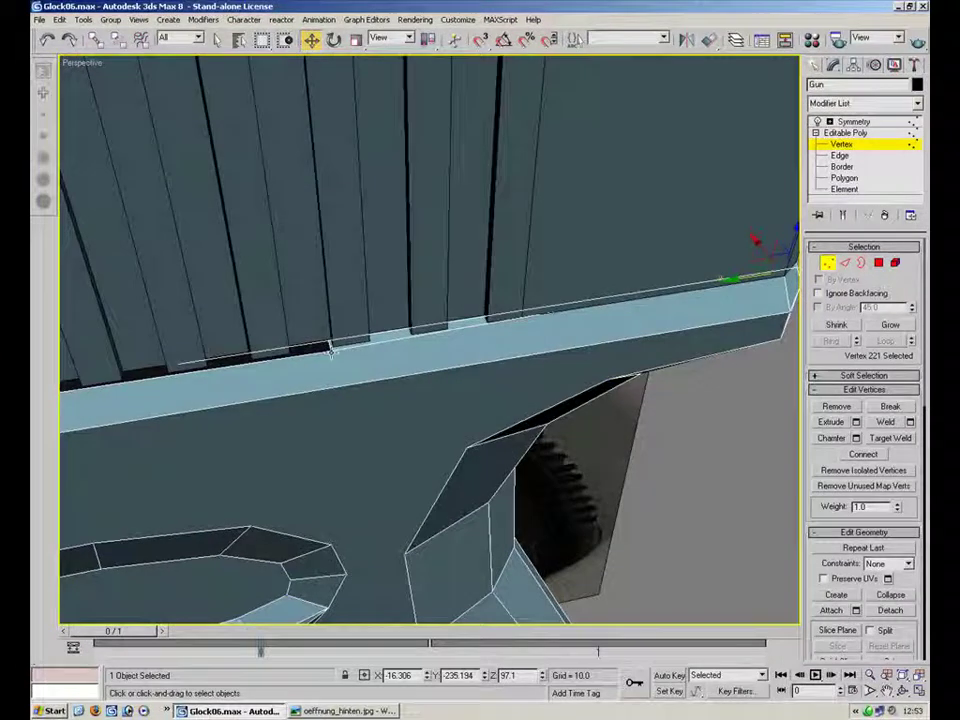
{"action": "left_click", "coordinate": [330, 348]}
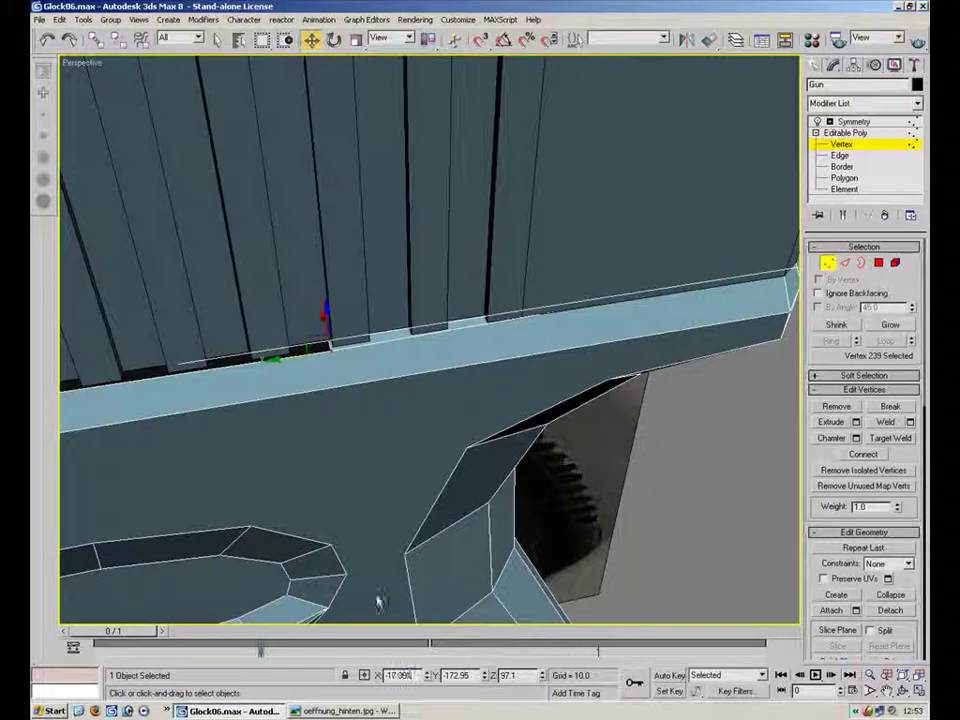
{"action": "key", "text": "ctrl+v"}
{"action": "key", "text": "Return"}
- Try setting the X position of two frame upper-edge vertices near Y 153.4 to -16.306 and undo it
{"action": "middle_click_drag", "start_coordinate": [668, 442], "coordinate": [535, 393], "text": "alt"}
{"action": "left_click", "coordinate": [920, 693]}
{"action": "middle_click_drag", "start_coordinate": [608, 235], "coordinate": [636, 96]}
{"action": "scroll", "coordinate": [636, 98], "scroll_direction": "down", "scroll_amount": 3}
{"action": "middle_click_drag", "start_coordinate": [632, 279], "coordinate": [664, 137]}
{"action": "scroll", "coordinate": [668, 142], "scroll_direction": "down", "scroll_amount": 3}
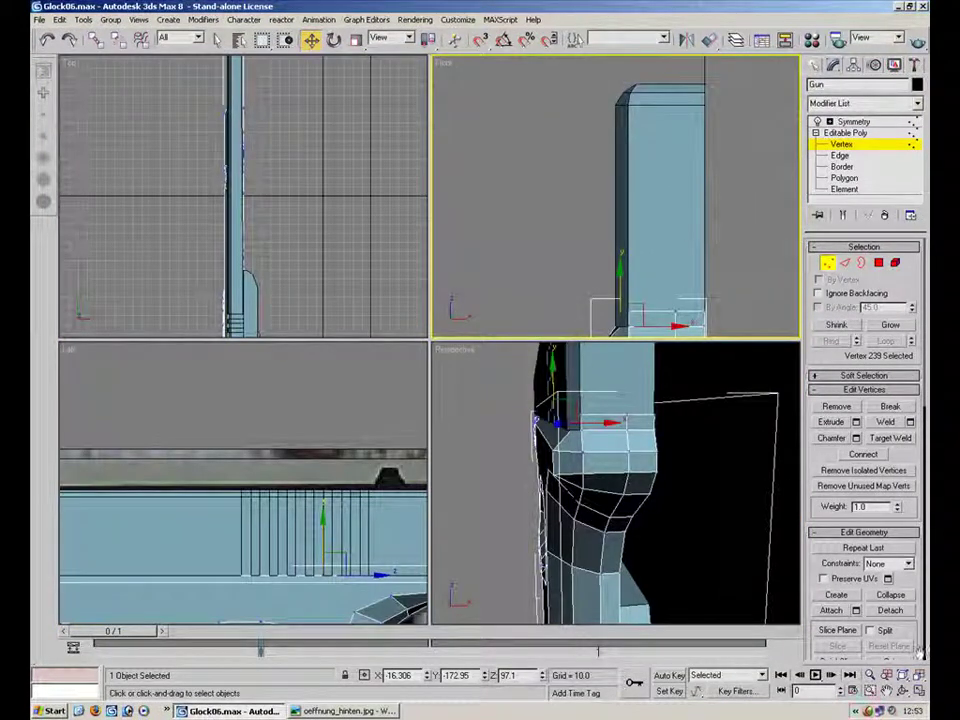
{"action": "key", "text": "alt+w"}
{"action": "middle_click_drag", "start_coordinate": [585, 467], "coordinate": [545, 353]}
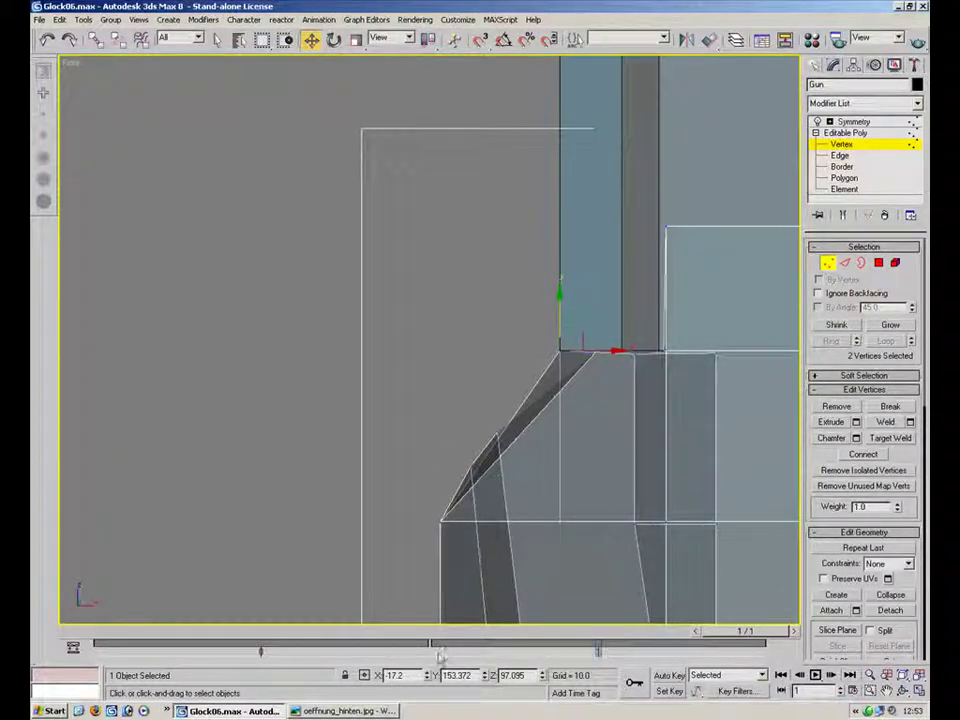
{"action": "key", "text": "Return"}
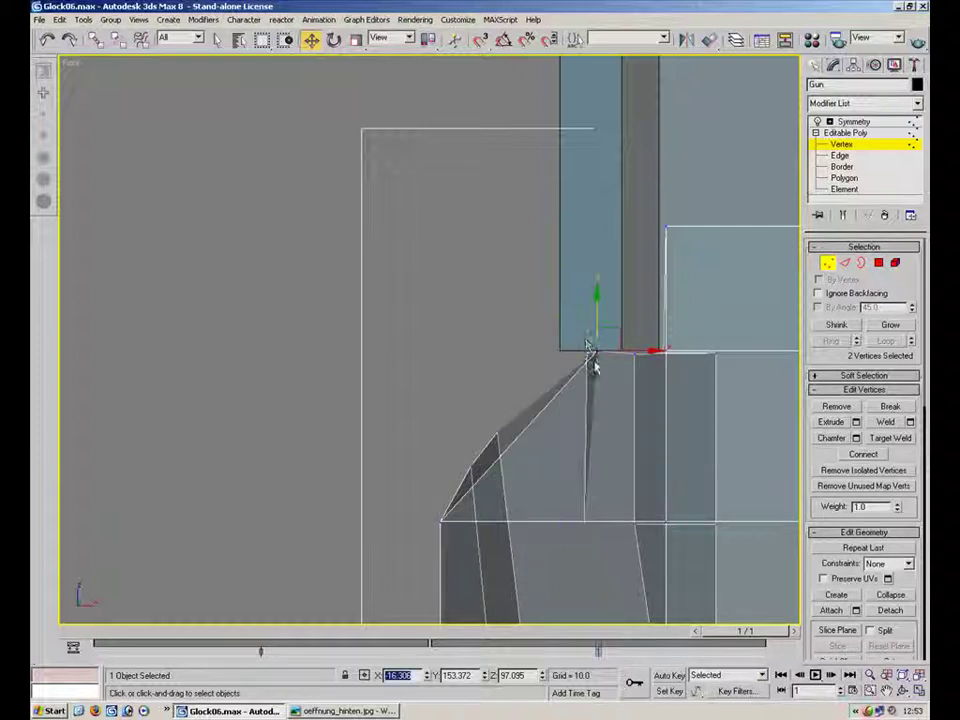
{"action": "key", "text": "ctrl+z"}
- Examine the see-through model's front half against the side reference photo, and leave vertex editing of the frame
{"action": "left_click", "coordinate": [917, 690]}
{"action": "middle_click_drag", "start_coordinate": [622, 516], "coordinate": [750, 573], "text": "alt"}
{"action": "left_click", "coordinate": [917, 690]}
{"action": "middle_click_drag", "start_coordinate": [300, 275], "coordinate": [536, 426], "text": "alt"}
{"action": "middle_click_drag", "start_coordinate": [400, 326], "coordinate": [733, 366]}
{"action": "scroll", "coordinate": [600, 452], "scroll_direction": "down", "scroll_amount": 4}
{"action": "middle_click_drag", "start_coordinate": [828, 206], "coordinate": [845, 118]}
{"action": "scroll", "coordinate": [538, 437], "scroll_direction": "up", "scroll_amount": 3}
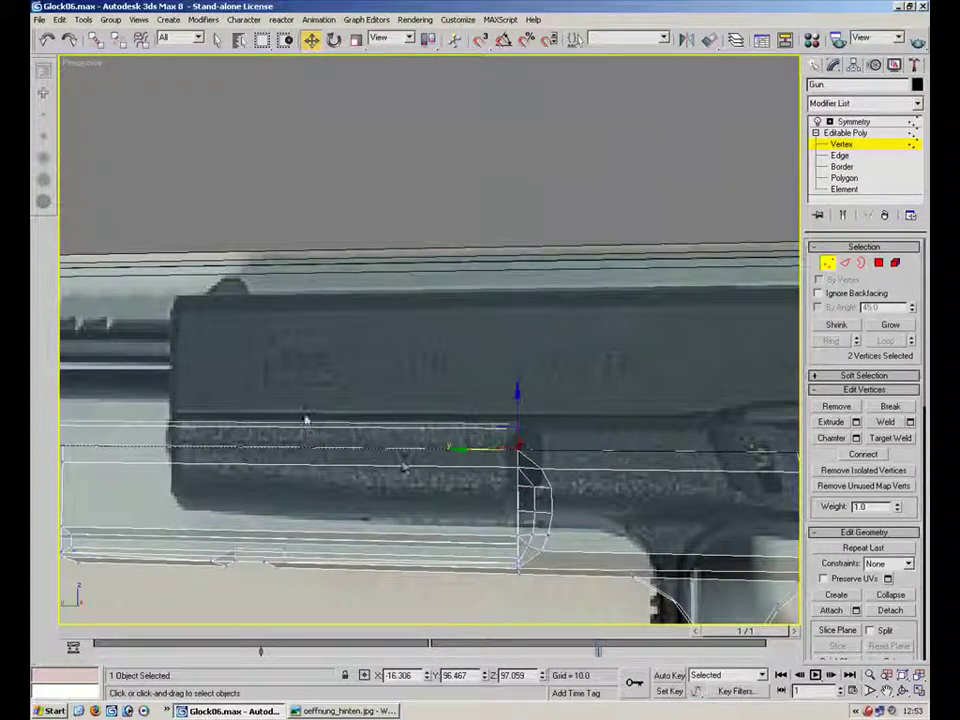
{"action": "scroll", "coordinate": [618, 455], "scroll_direction": "down", "scroll_amount": 5}
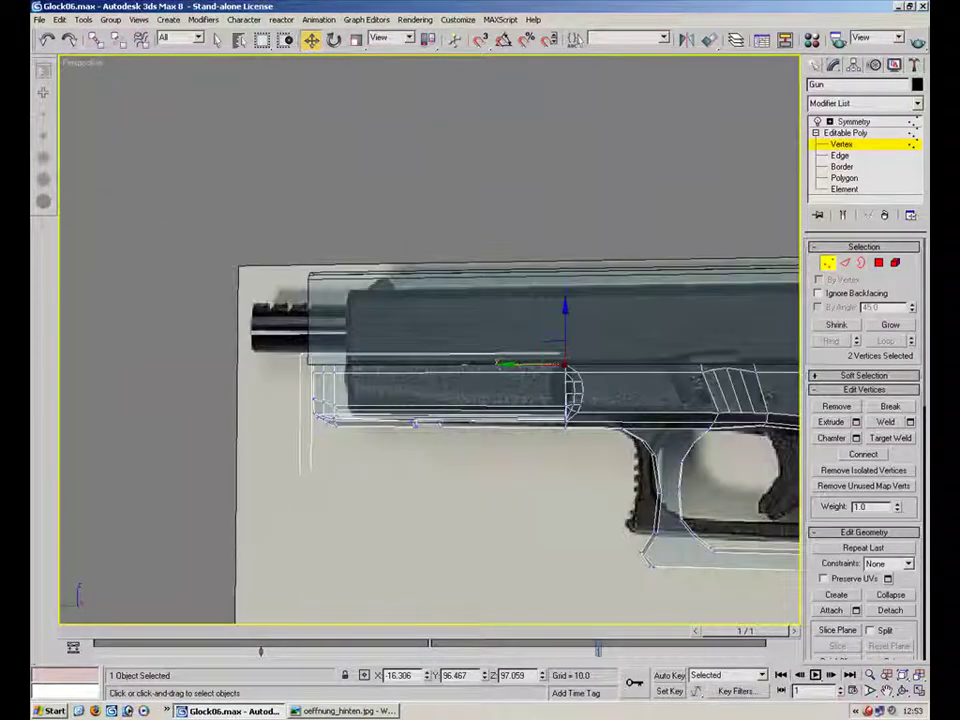
{"action": "left_click", "coordinate": [828, 265]}
{"action": "left_click", "coordinate": [684, 230]}
{"action": "key", "text": "comma"}
- Move the slide's five front-end vertices rearward along Y to about 217.2
{"action": "middle_click_drag", "start_coordinate": [630, 375], "coordinate": [756, 441]}
{"action": "scroll", "coordinate": [541, 376], "scroll_direction": "down", "scroll_amount": 5}
{"action": "scroll", "coordinate": [756, 441], "scroll_direction": "up", "scroll_amount": 2}
{"action": "scroll", "coordinate": [756, 441], "scroll_direction": "up", "scroll_amount": 3}
{"action": "middle_click_drag", "start_coordinate": [514, 378], "coordinate": [468, 302]}
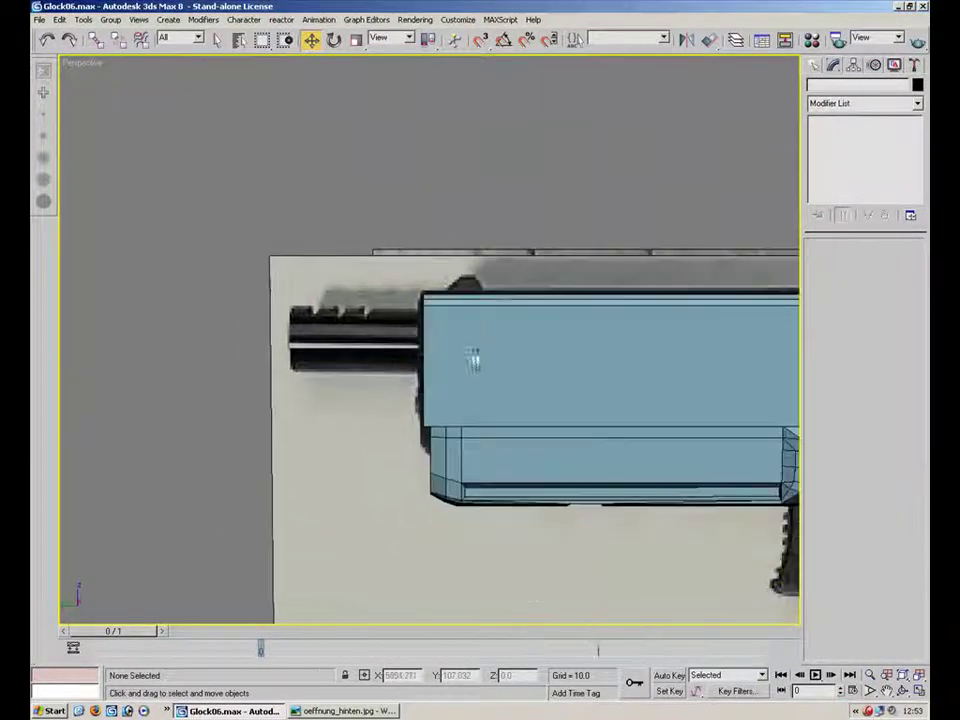
{"action": "left_click", "coordinate": [473, 366]}
{"action": "key", "text": "1"}
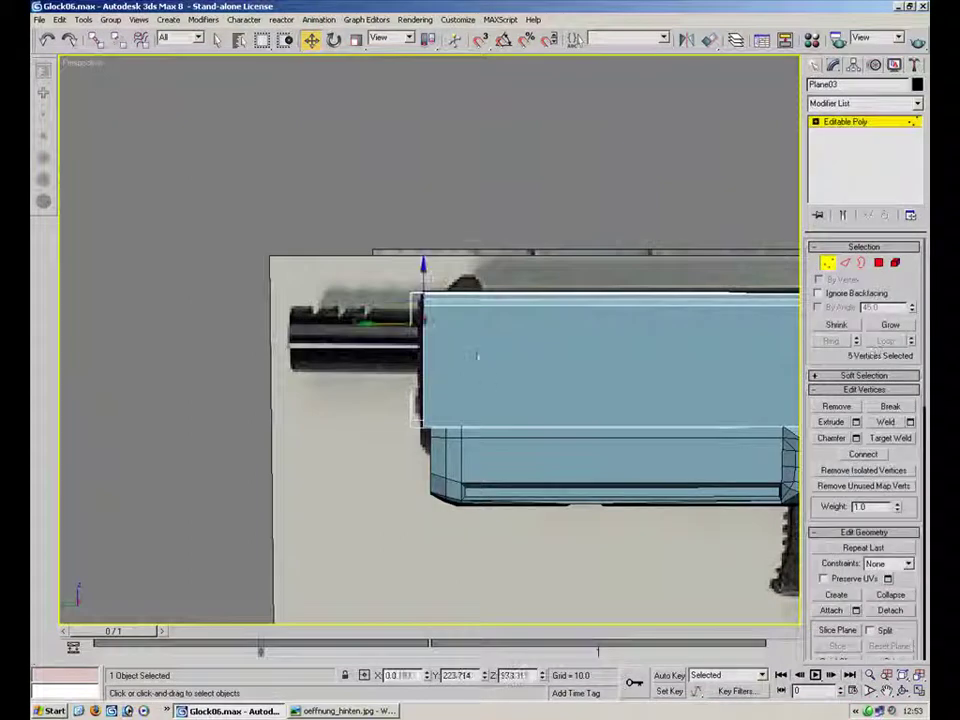
{"action": "left_click_drag", "start_coordinate": [393, 322], "coordinate": [412, 320]}
- Select the slide's outer front-end edges and extrude them forward by a copy move to form a bevel strip
{"action": "left_click", "coordinate": [492, 246]}
{"action": "key", "text": "z"}
{"action": "key", "text": "alt+w"}
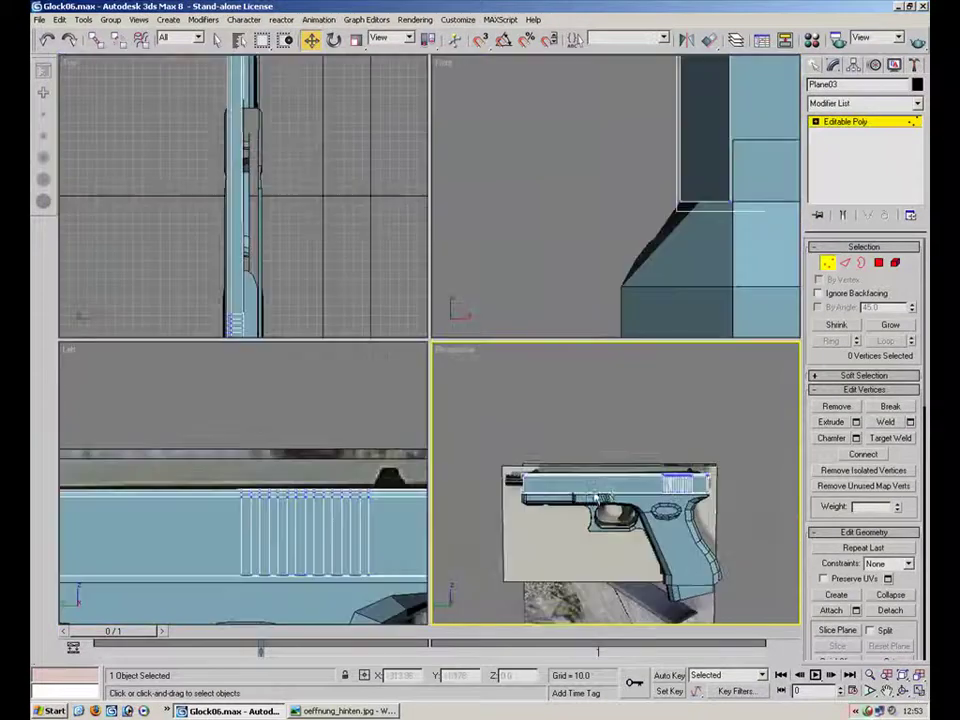
{"action": "key", "text": "alt+w"}
{"action": "middle_click_drag", "start_coordinate": [392, 340], "coordinate": [470, 388], "text": "alt"}
{"action": "scroll", "coordinate": [470, 388], "scroll_direction": "up", "scroll_amount": 7}
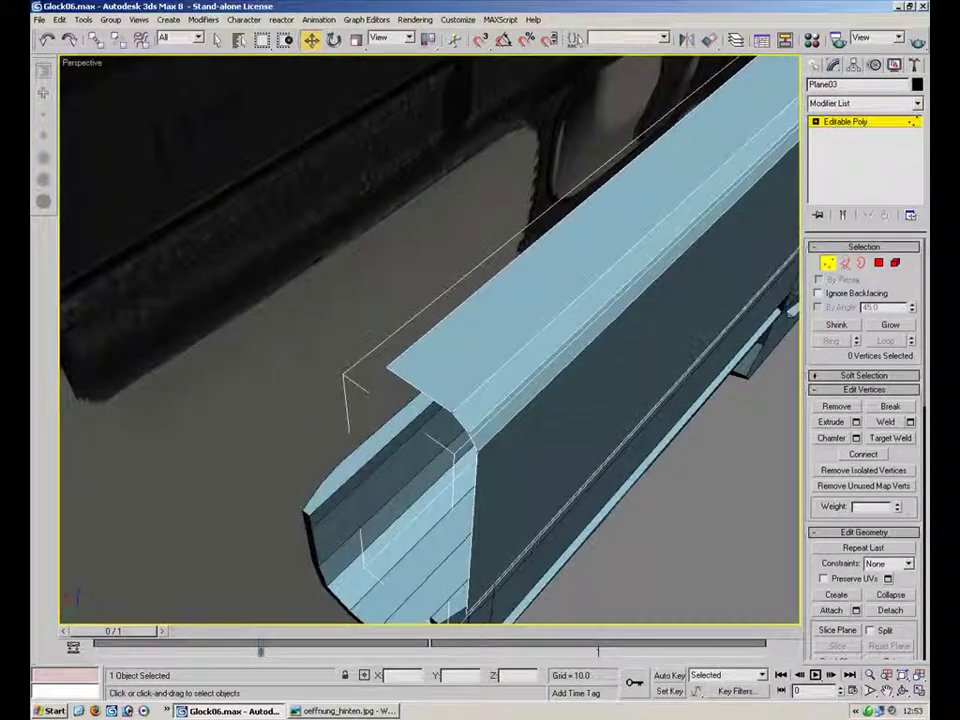
{"action": "key", "text": "2"}
{"action": "left_click", "coordinate": [428, 438]}
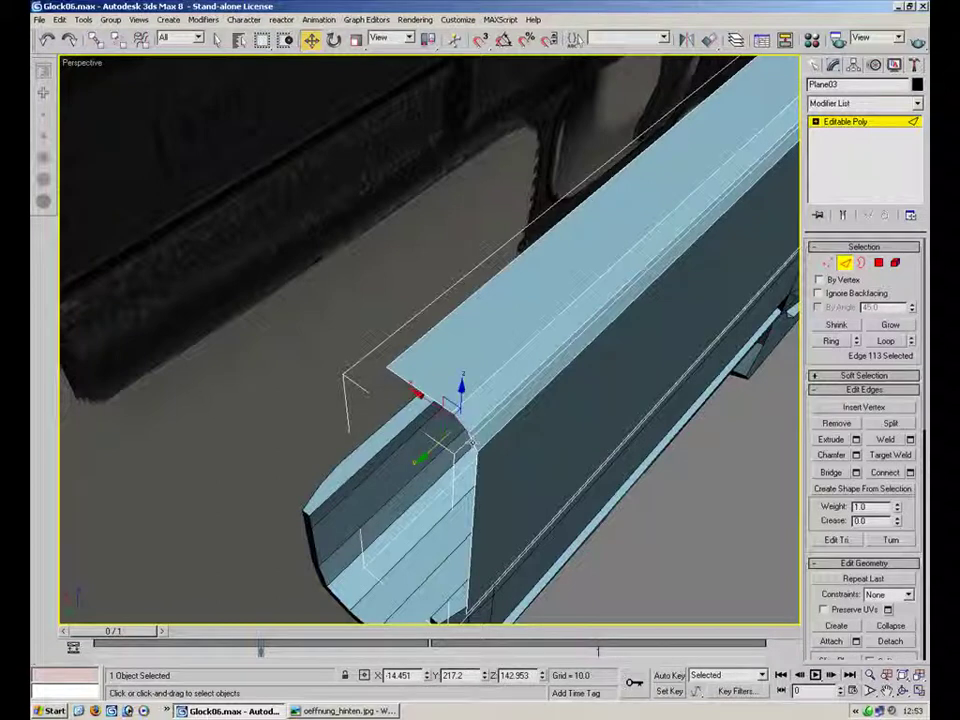
{"action": "left_click", "coordinate": [476, 487], "text": "ctrl"}
{"action": "middle_click_drag", "start_coordinate": [506, 506], "coordinate": [510, 450], "text": "alt"}
{"action": "left_click_drag", "start_coordinate": [379, 479], "coordinate": [348, 494], "text": "shift"}
- Target-weld the bevel strip's upper vertex to the slide's top corner, and extrude the strip's front edges sideways towards the centreline
{"action": "key", "text": "1"}
{"action": "left_click", "coordinate": [897, 440]}
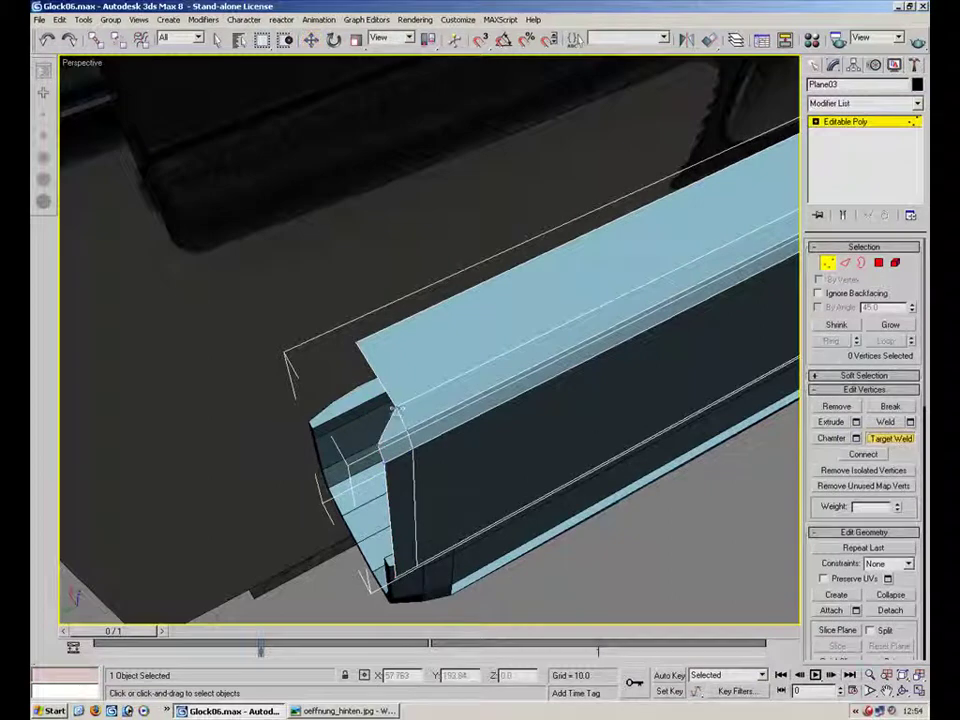
{"action": "middle_click_drag", "start_coordinate": [480, 459], "coordinate": [514, 461], "text": "alt"}
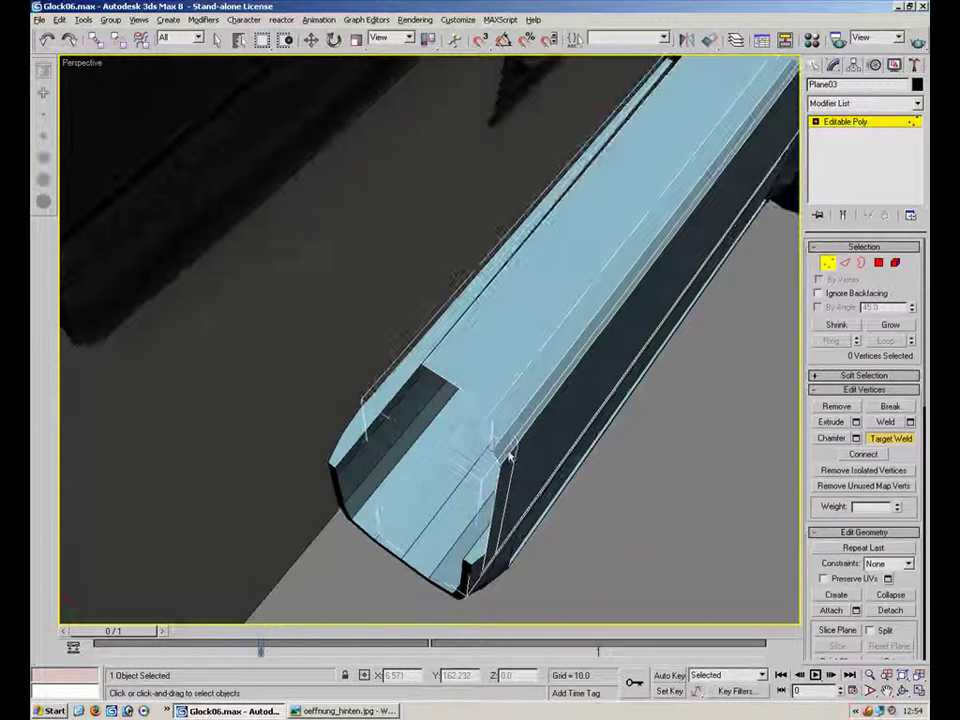
{"action": "key", "text": "2"}
{"action": "key", "text": "w"}
{"action": "left_click_drag", "start_coordinate": [468, 453], "coordinate": [344, 393], "text": "shift"}
- Target-weld the new front face's loose upper inner vertex to the slide's top centreline vertex
{"action": "key", "text": "1"}
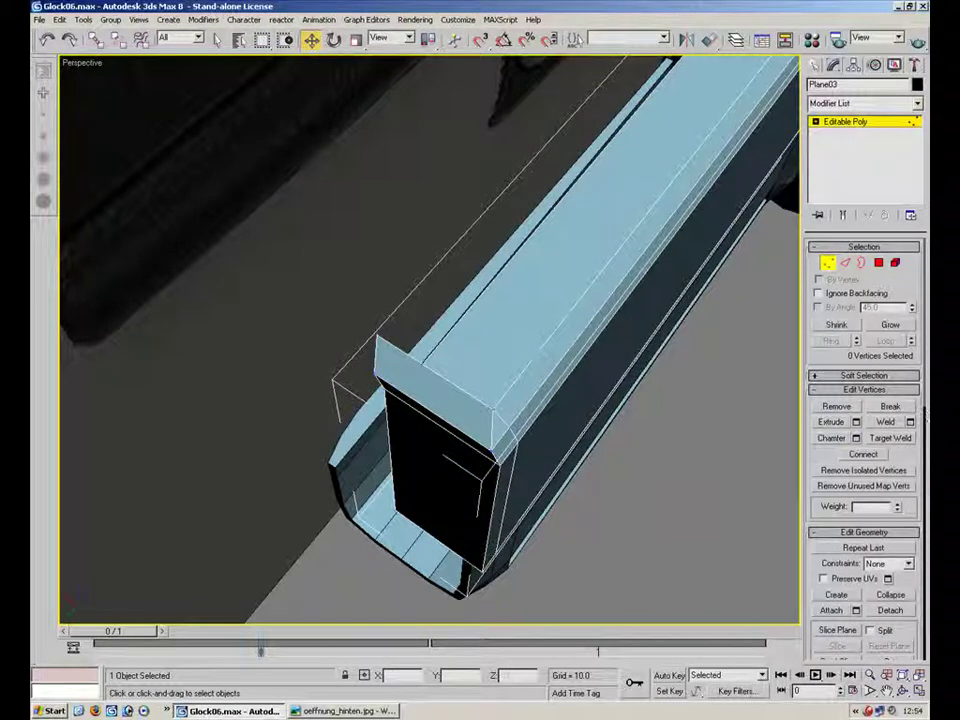
{"action": "left_click", "coordinate": [421, 367]}
{"action": "key", "text": "w"}
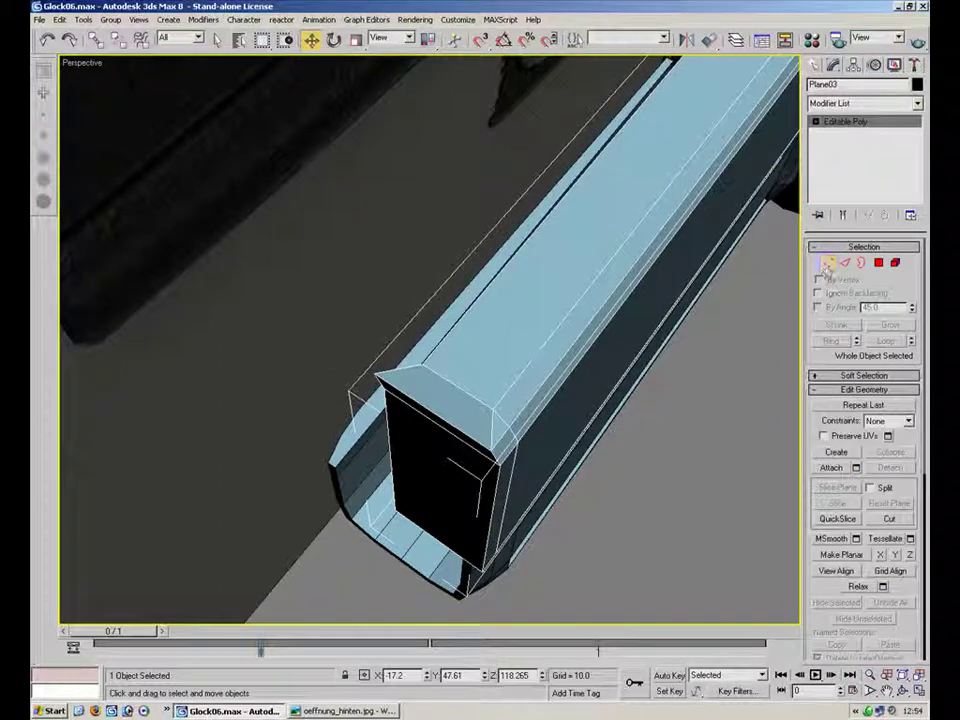
- Set the X position of the slide front face's centreline vertices to 0
{"action": "left_click", "coordinate": [350, 386]}
{"action": "middle_click_drag", "start_coordinate": [444, 435], "coordinate": [378, 354], "text": "alt"}
{"action": "right_click", "coordinate": [428, 677]}
{"action": "middle_click_drag", "start_coordinate": [291, 302], "coordinate": [324, 284], "text": "alt"}
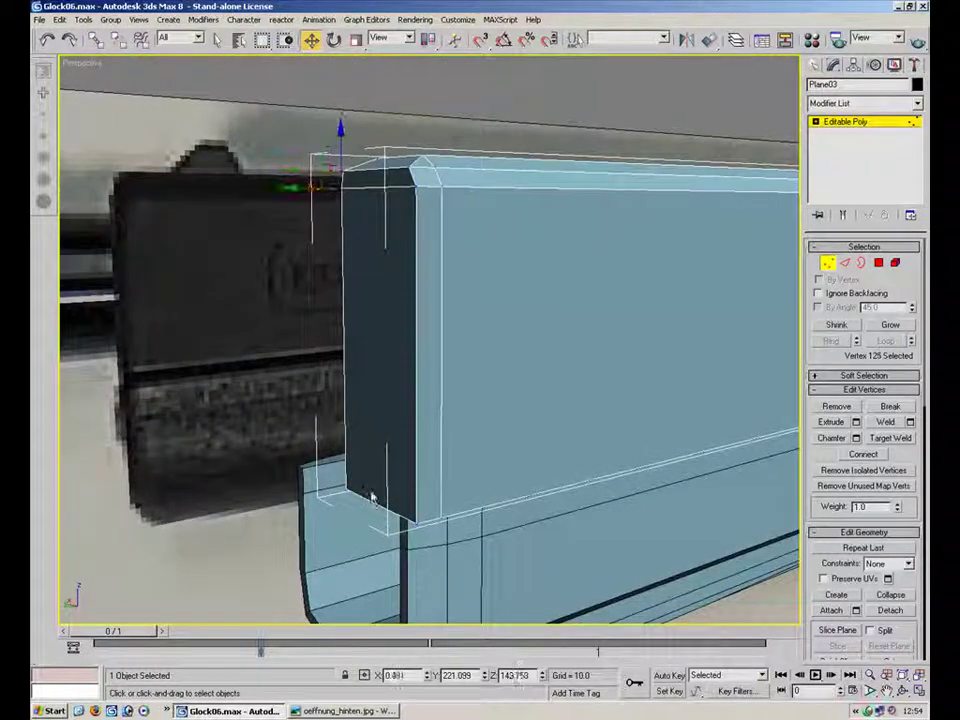
{"action": "right_click", "coordinate": [429, 677]}
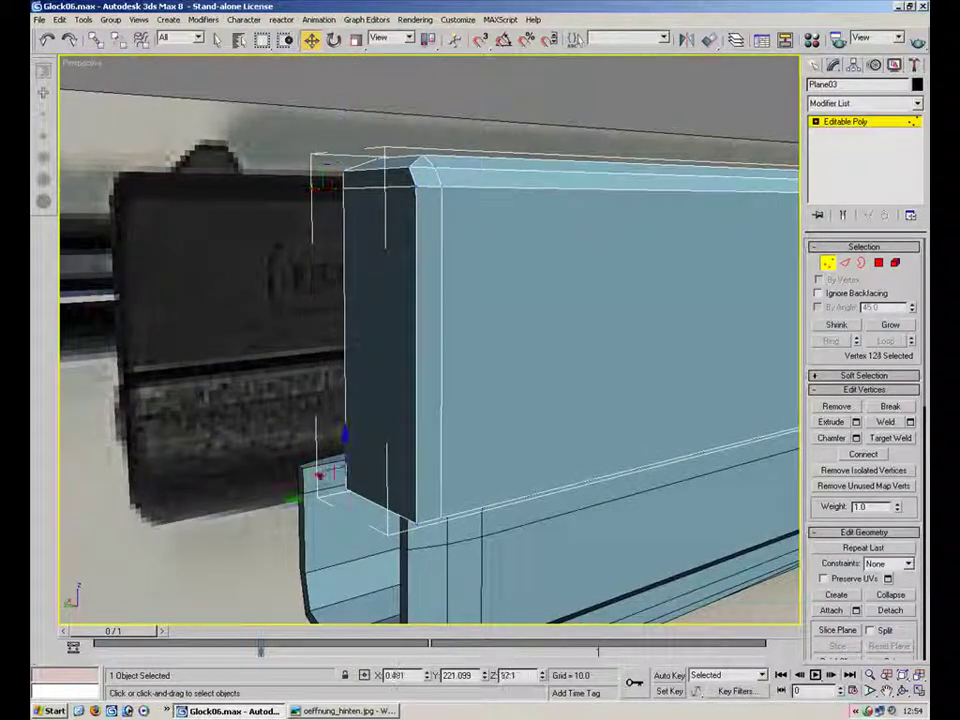
{"action": "right_click", "coordinate": [428, 677]}
{"action": "middle_click_drag", "start_coordinate": [453, 342], "coordinate": [414, 441], "text": "alt"}
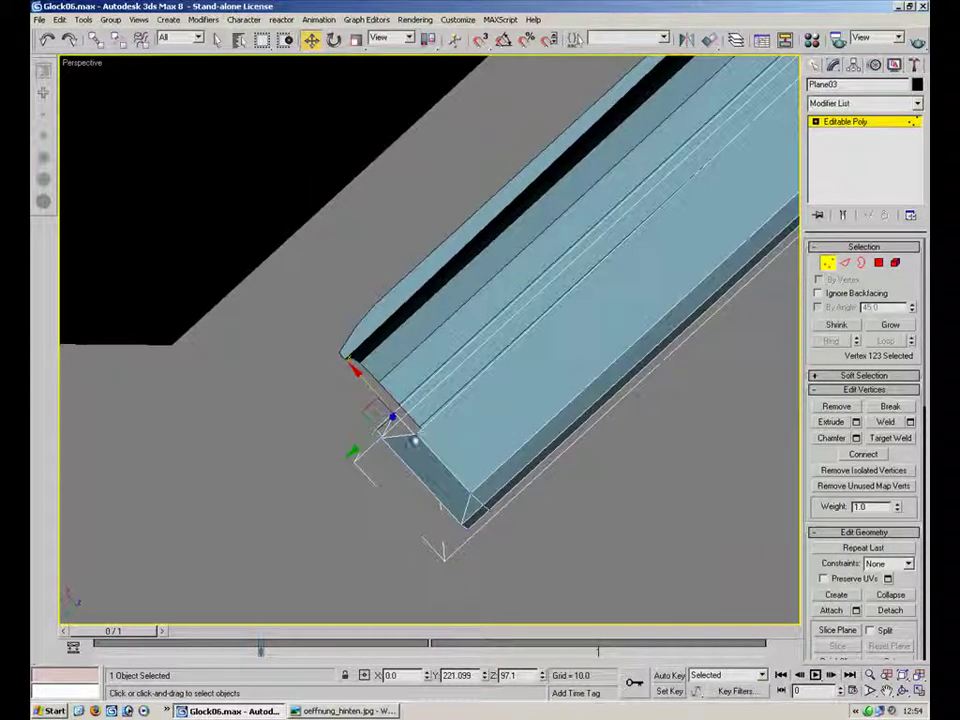
{"action": "right_click", "coordinate": [428, 677]}
- Move the front face's outer side vertices inward along X, and place the upper corner vertex at about X -13.8
{"action": "middle_click_drag", "start_coordinate": [489, 336], "coordinate": [484, 471], "text": "alt"}
{"action": "left_click_drag", "start_coordinate": [500, 504], "coordinate": [438, 462]}
{"action": "middle_click_drag", "start_coordinate": [452, 512], "coordinate": [459, 443], "text": "alt"}
{"action": "middle_click_drag", "start_coordinate": [521, 346], "coordinate": [590, 522], "text": "alt"}
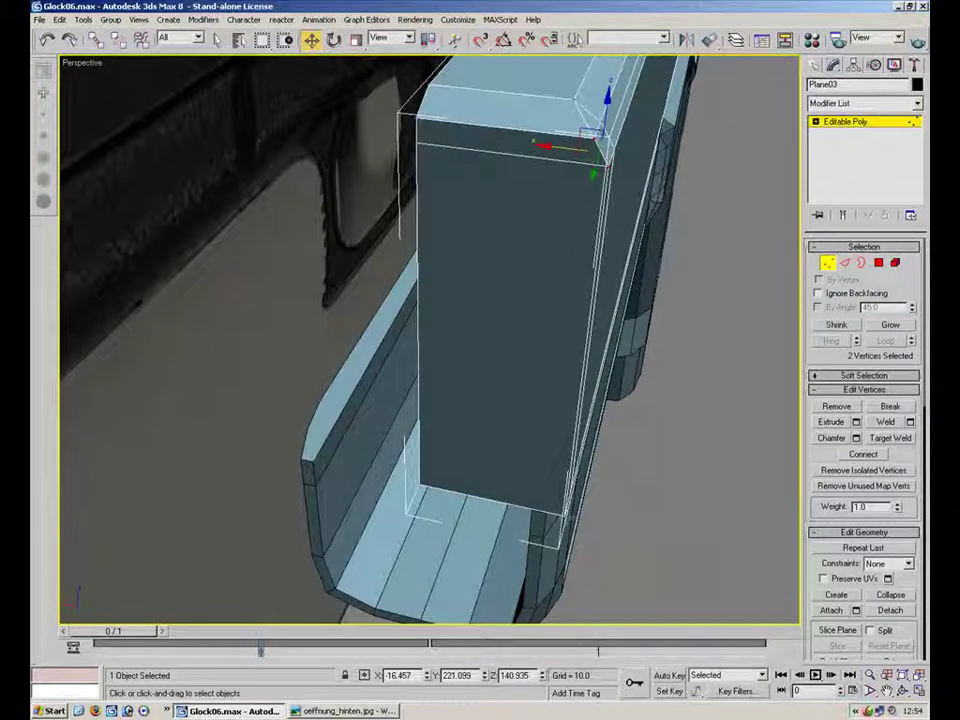
{"action": "left_click_drag", "start_coordinate": [545, 290], "coordinate": [515, 282]}
{"action": "left_click", "coordinate": [527, 137]}
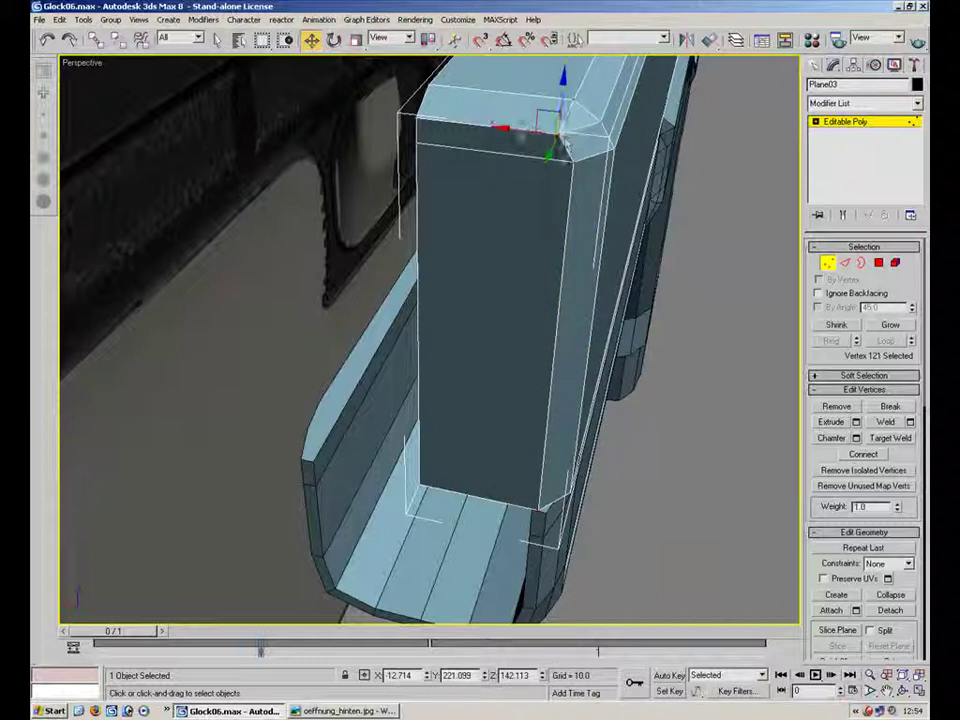
{"action": "left_click_drag", "start_coordinate": [527, 137], "coordinate": [538, 134]}
- Select the slide's six front-face vertices and nudge them slightly along Y
{"action": "middle_click_drag", "start_coordinate": [538, 134], "coordinate": [405, 303], "text": "alt"}
{"action": "left_click_drag", "start_coordinate": [410, 562], "coordinate": [412, 560]}
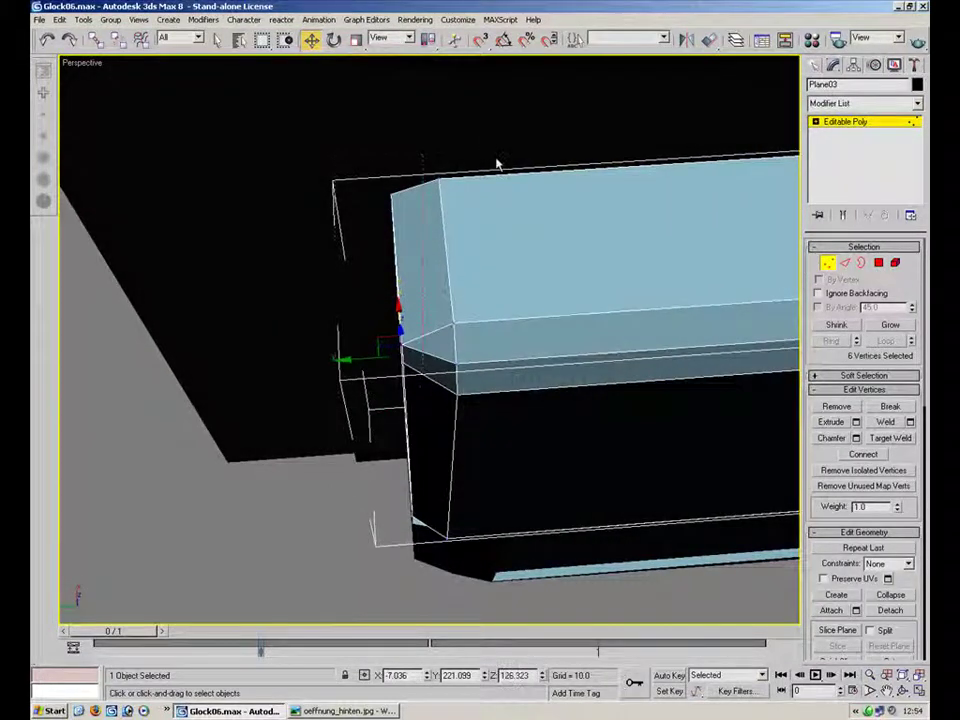
{"action": "left_click_drag", "start_coordinate": [468, 582], "coordinate": [447, 562]}
{"action": "left_click_drag", "start_coordinate": [410, 425], "coordinate": [402, 425]}
{"action": "left_click", "coordinate": [544, 324]}
- Move the two upper vertices of the front face rearward to about Y 220.1, and fine-tune the outer corner vertex
{"action": "middle_click_drag", "start_coordinate": [544, 322], "coordinate": [411, 125], "text": "alt"}
{"action": "left_click", "coordinate": [408, 121]}
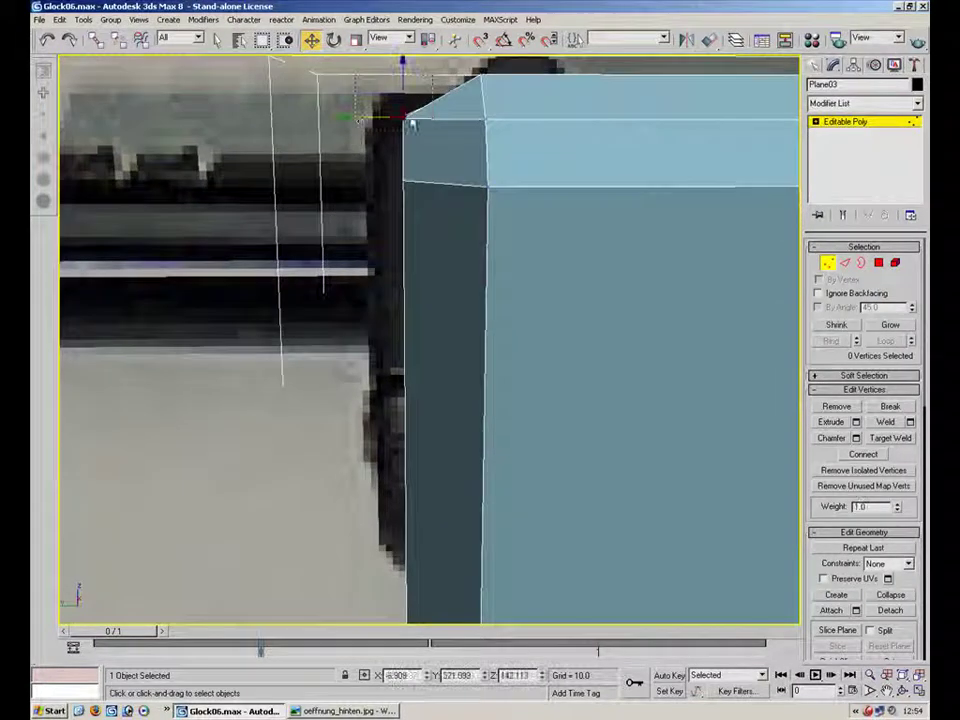
{"action": "left_click_drag", "start_coordinate": [363, 122], "coordinate": [385, 121]}
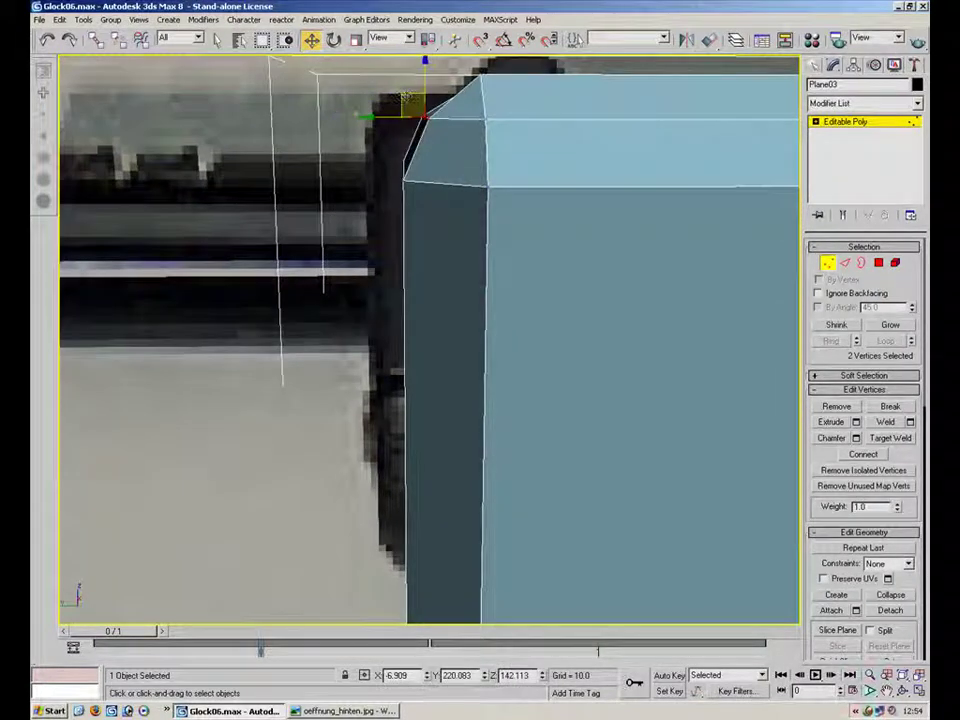
{"action": "left_click", "coordinate": [429, 117]}
{"action": "left_click", "coordinate": [427, 118]}
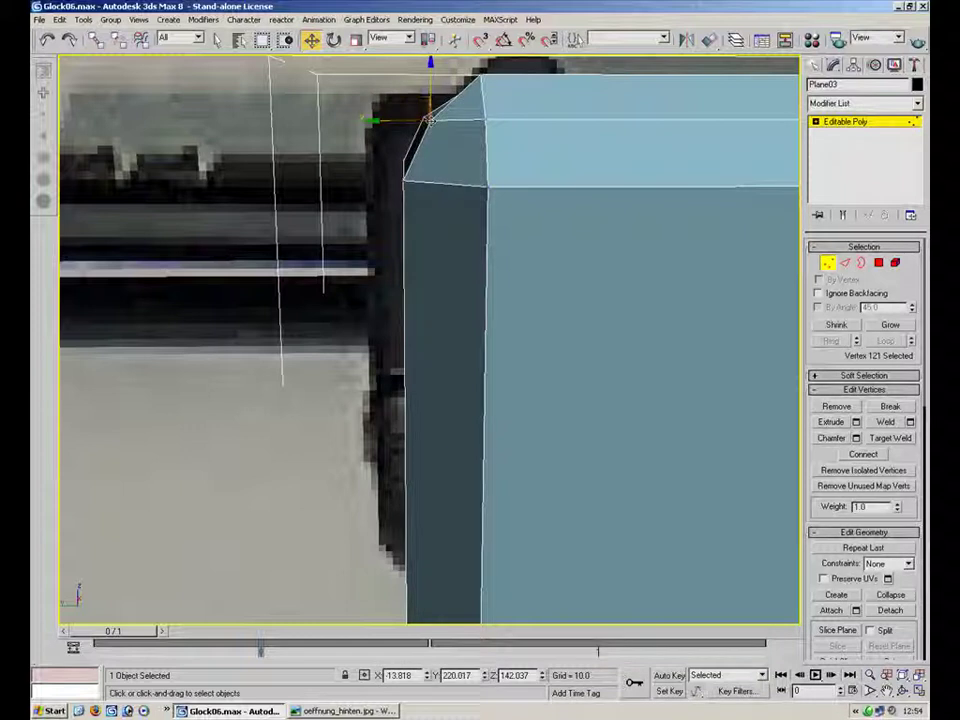
{"action": "left_click_drag", "start_coordinate": [427, 118], "coordinate": [425, 118]}
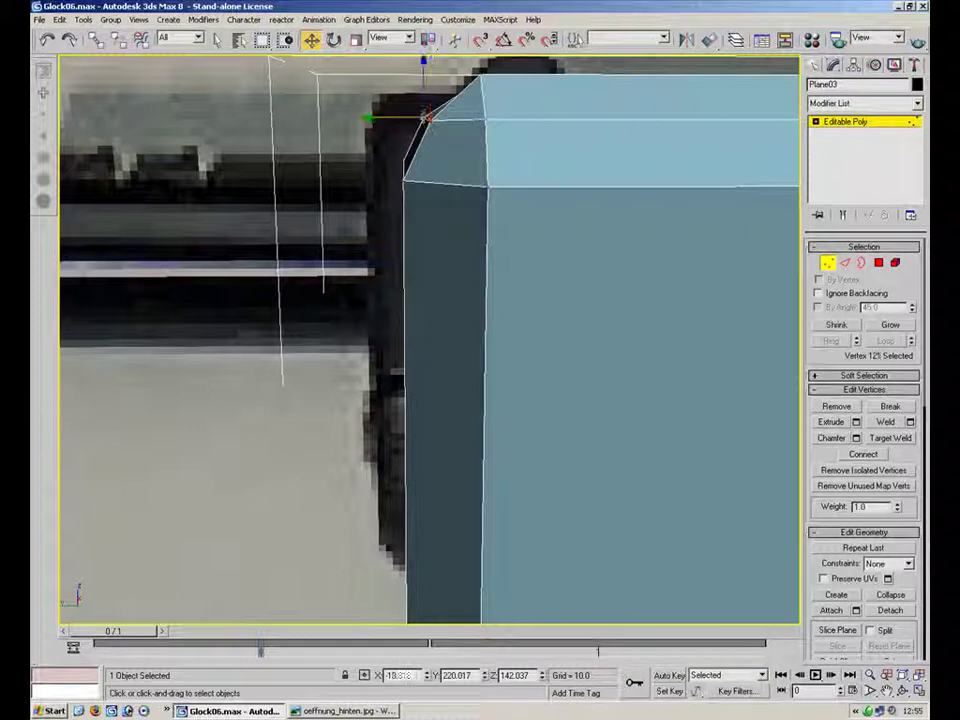
{"action": "left_click", "coordinate": [428, 118]}
- Move the front face's upper outer corner vertex outward along X to about -14.4
{"action": "middle_click_drag", "start_coordinate": [560, 168], "coordinate": [533, 229], "text": "alt"}
{"action": "left_click_drag", "start_coordinate": [390, 384], "coordinate": [340, 441]}
{"action": "left_click_drag", "start_coordinate": [374, 355], "coordinate": [376, 372]}
{"action": "left_click", "coordinate": [422, 386]}
{"action": "left_click", "coordinate": [382, 413]}
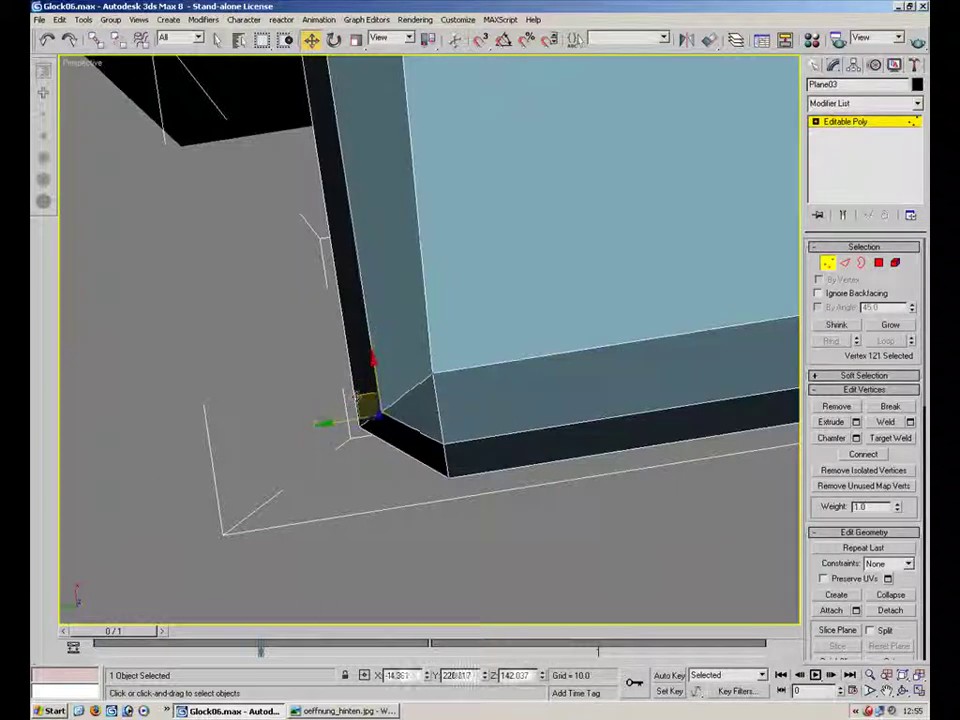
{"action": "left_click", "coordinate": [513, 337]}
- At the slide's rear end, move the upper bevel corner vertex of the back face sideways along X
{"action": "scroll", "coordinate": [563, 339], "scroll_direction": "down", "scroll_amount": 5}
{"action": "middle_click_drag", "start_coordinate": [563, 339], "coordinate": [240, 336]}
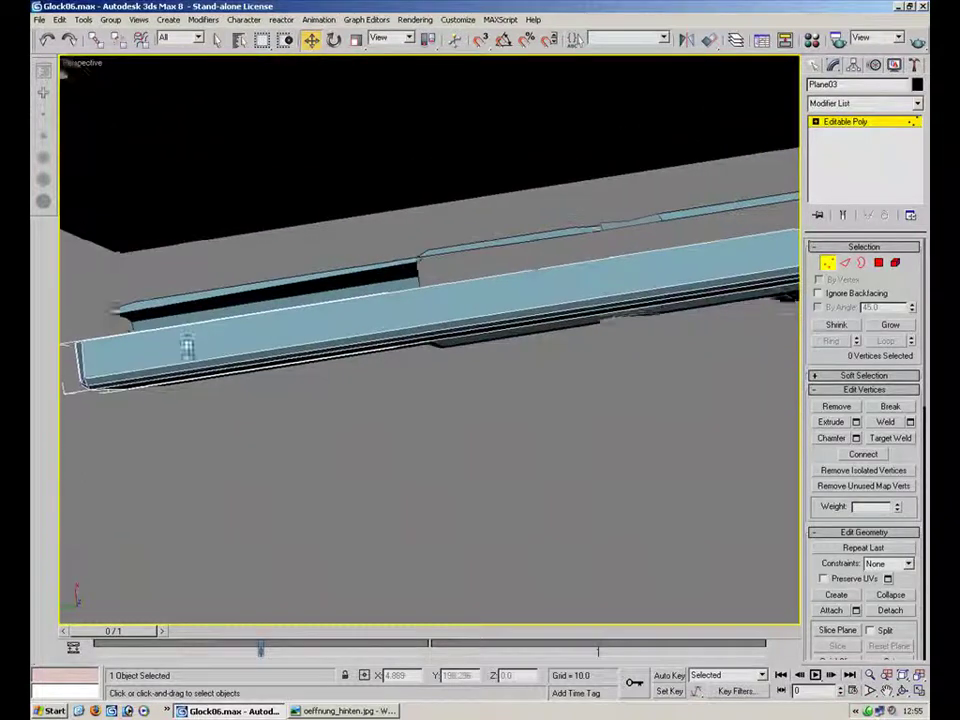
{"action": "scroll", "coordinate": [240, 336], "scroll_direction": "down", "scroll_amount": 6}
{"action": "left_click_drag", "start_coordinate": [737, 240], "coordinate": [664, 330]}
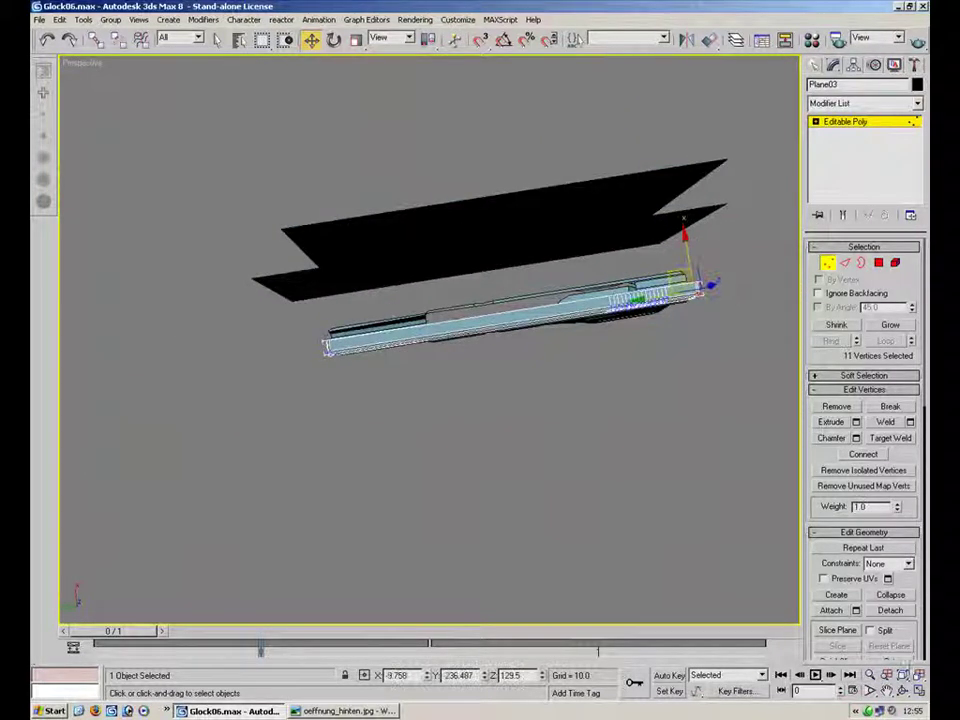
{"action": "left_click", "coordinate": [903, 675]}
{"action": "left_click", "coordinate": [676, 492]}
{"action": "middle_click_drag", "start_coordinate": [611, 394], "coordinate": [602, 221], "text": "alt"}
{"action": "left_click", "coordinate": [531, 147]}
{"action": "left_click_drag", "start_coordinate": [516, 153], "coordinate": [497, 153]}
{"action": "left_click", "coordinate": [607, 179]}
- Move the three outer side vertices of the slide's back face inward along X to about -13.35
{"action": "middle_click_drag", "start_coordinate": [607, 240], "coordinate": [541, 327], "text": "alt"}
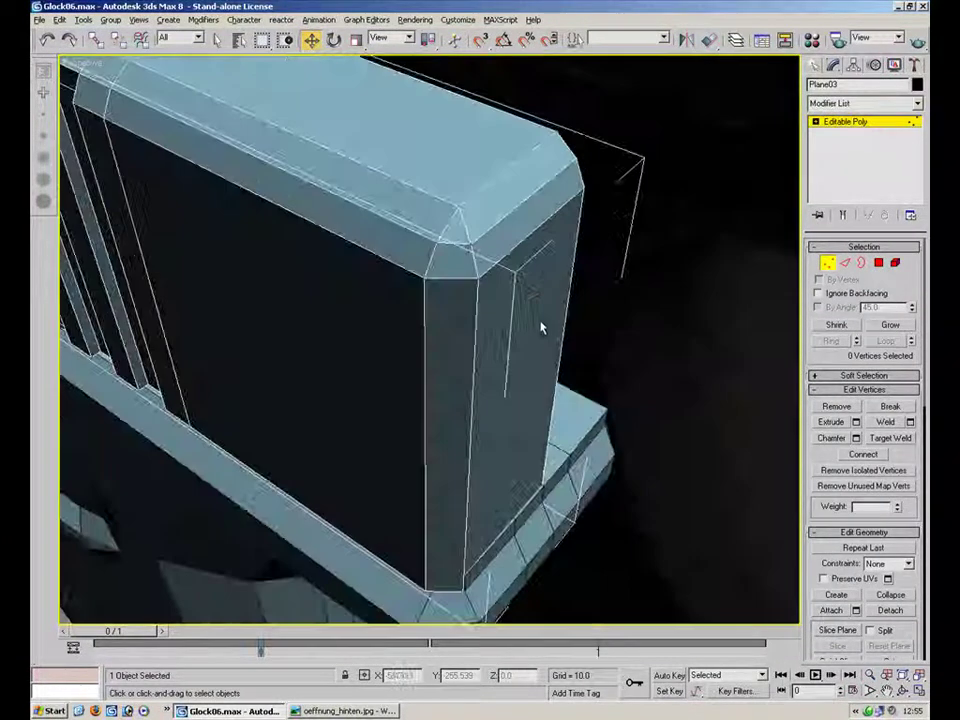
{"action": "key", "text": "2"}
{"action": "middle_click_drag", "start_coordinate": [471, 266], "coordinate": [480, 364], "text": "alt"}
{"action": "key", "text": "1"}
{"action": "left_click_drag", "start_coordinate": [487, 352], "coordinate": [439, 404]}
{"action": "left_click_drag", "start_coordinate": [490, 372], "coordinate": [507, 378]}
{"action": "middle_click_drag", "start_coordinate": [507, 378], "coordinate": [474, 322], "text": "alt"}
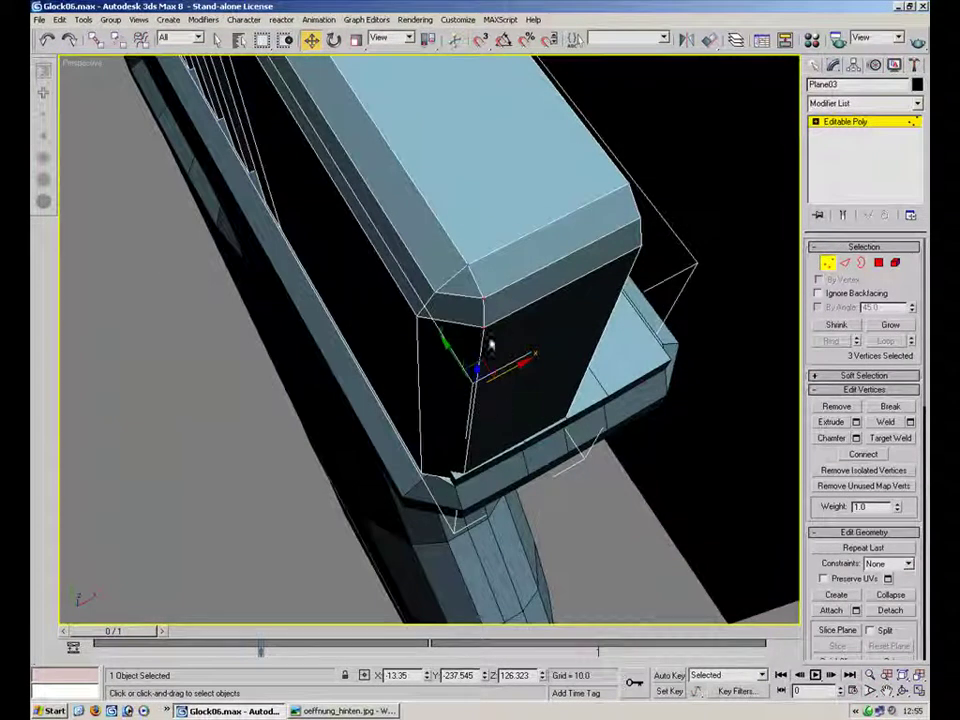
- Connect the three edges running across the corner bevel of the slide's back face with a new edge loop
{"action": "key", "text": "2"}
{"action": "left_click", "coordinate": [464, 296]}
{"action": "left_click", "coordinate": [458, 322], "text": "ctrl"}
{"action": "left_click", "coordinate": [436, 472], "text": "ctrl"}
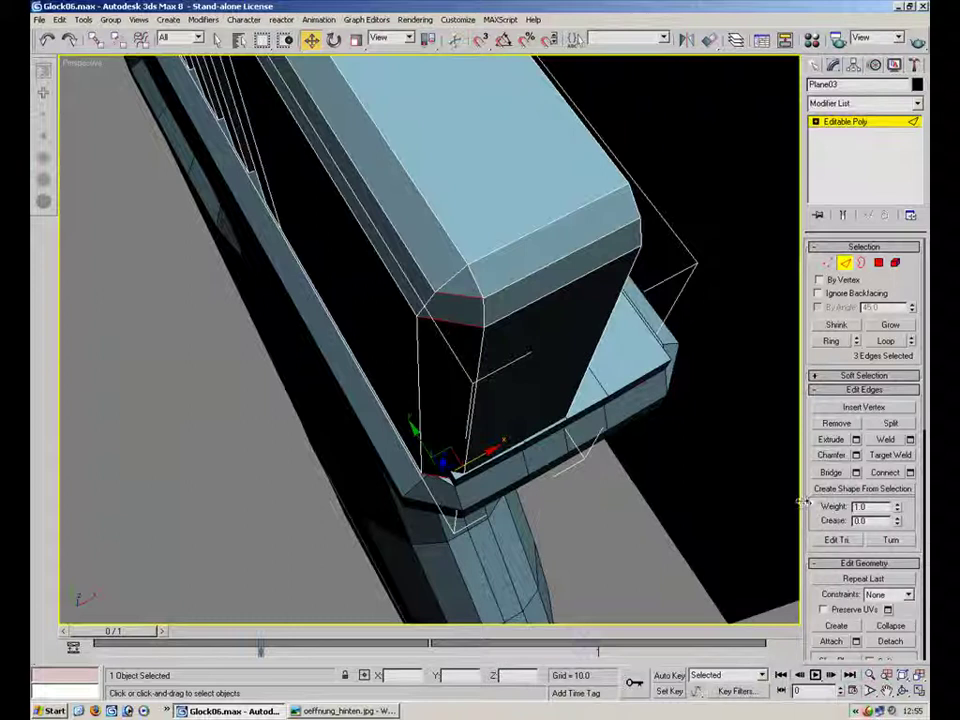
{"action": "left_click", "coordinate": [876, 474]}
- Move the three new middle vertices of the rear corner bevel outward to round the corner, and fine-tune their position
{"action": "left_click", "coordinate": [827, 263]}
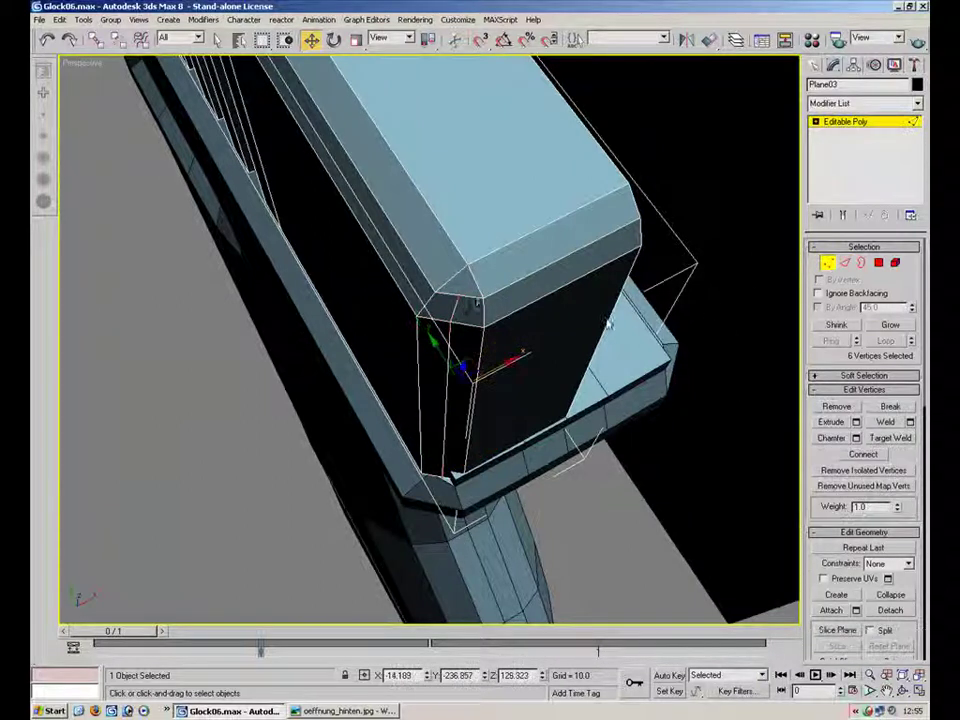
{"action": "left_click", "coordinate": [458, 297]}
{"action": "left_click", "coordinate": [450, 323], "text": "ctrl"}
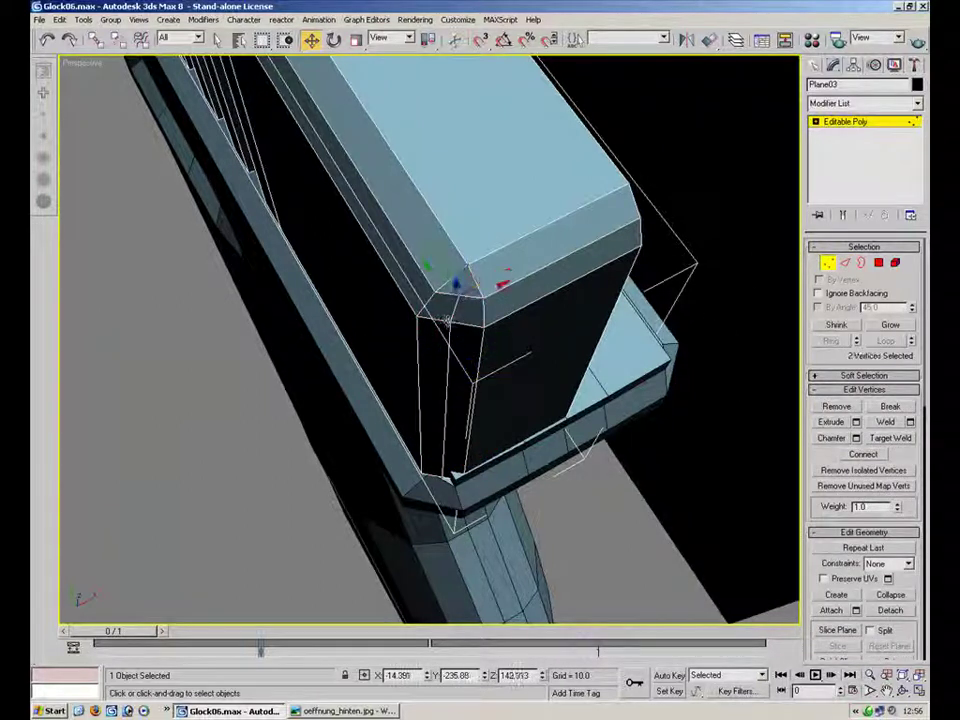
{"action": "left_click", "coordinate": [445, 478], "text": "ctrl"}
{"action": "middle_click_drag", "start_coordinate": [449, 385], "coordinate": [442, 416], "text": "alt"}
{"action": "left_click_drag", "start_coordinate": [457, 369], "coordinate": [452, 372]}
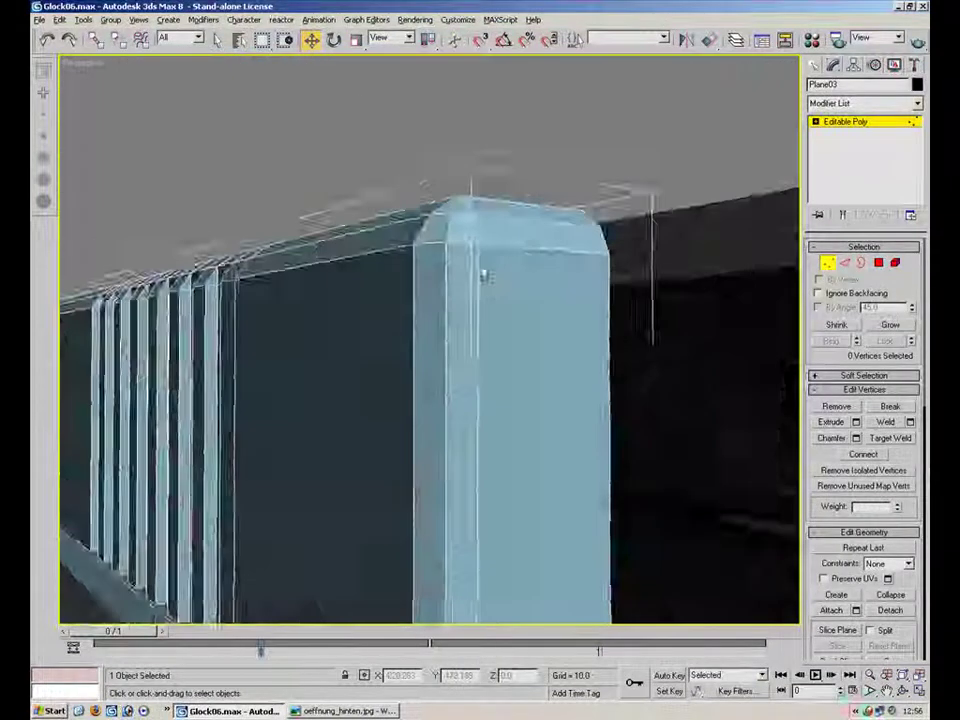
{"action": "middle_click_drag", "start_coordinate": [484, 275], "coordinate": [444, 425], "text": "alt"}
{"action": "left_click", "coordinate": [443, 352]}
{"action": "left_click_drag", "start_coordinate": [445, 421], "coordinate": [448, 421]}
{"action": "left_click", "coordinate": [328, 469]}
{"action": "middle_click_drag", "start_coordinate": [410, 450], "coordinate": [495, 505], "text": "alt"}
- Try to set the X coordinate of the slide's lower rear side vertex to -13.188, and undo it
{"action": "left_click", "coordinate": [486, 212]}
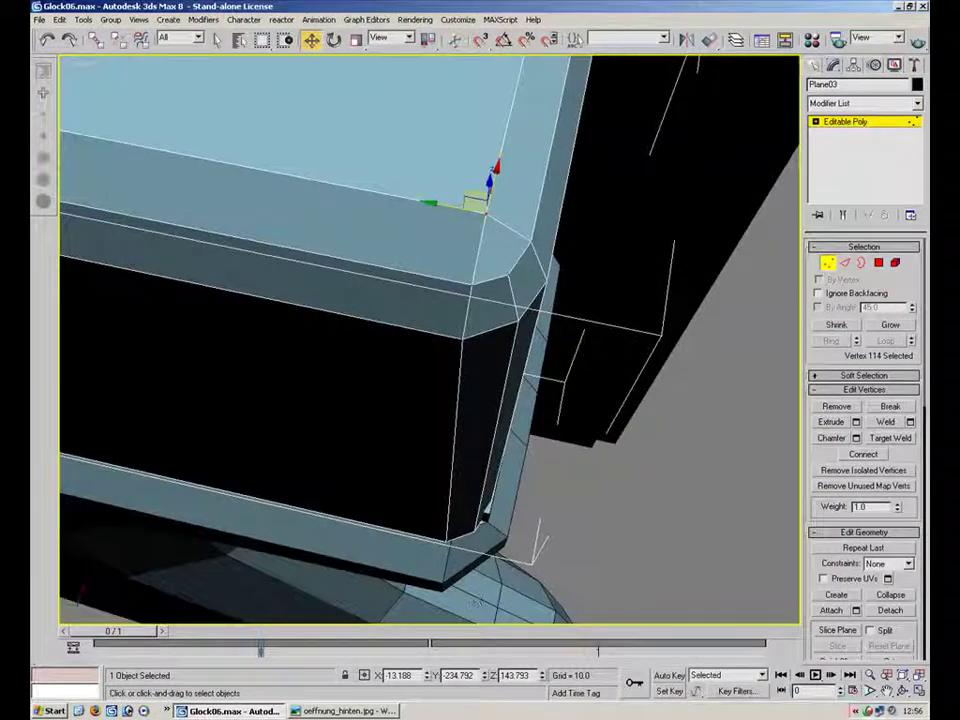
{"action": "left_click", "coordinate": [472, 288]}
{"action": "left_click", "coordinate": [465, 340]}
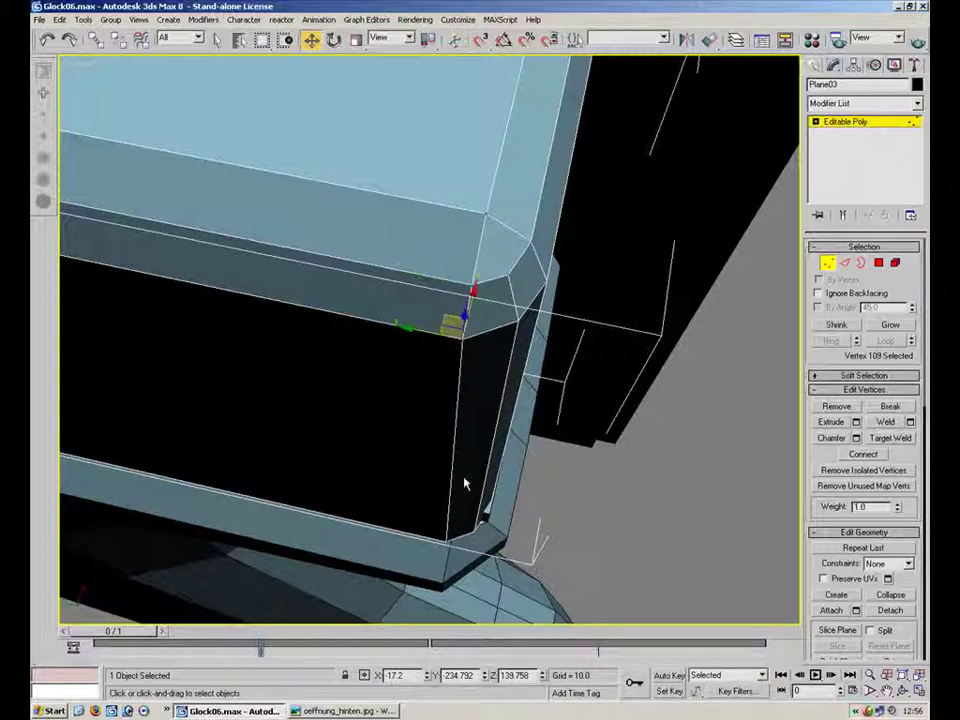
{"action": "left_click", "coordinate": [446, 532]}
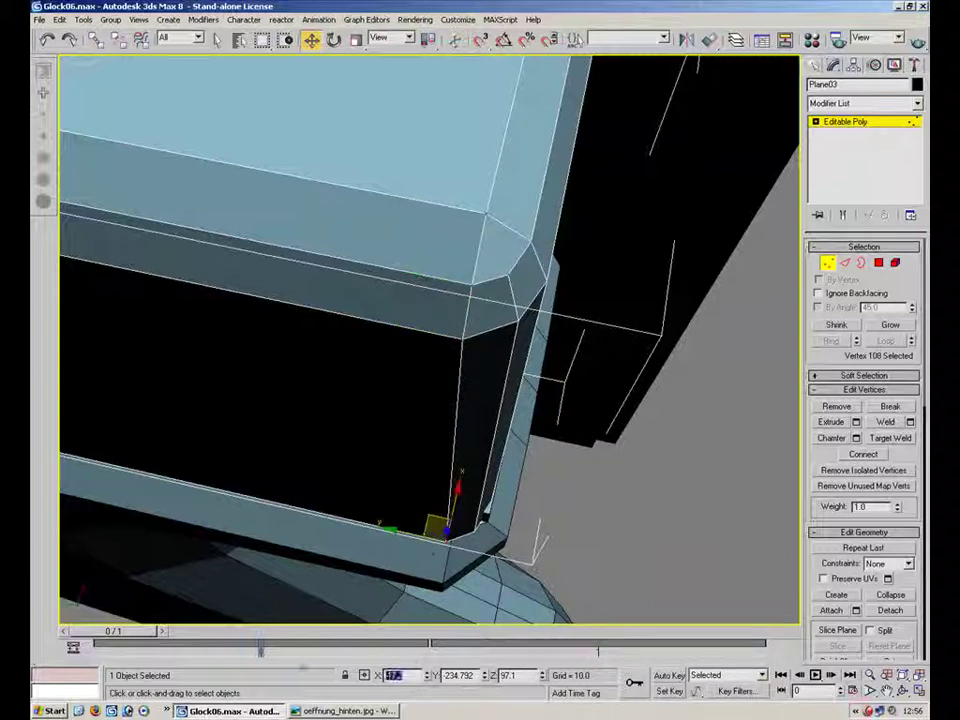
{"action": "type", "text": "-13.188"}
{"action": "left_click", "coordinate": [555, 528]}
{"action": "middle_click_drag", "start_coordinate": [494, 362], "coordinate": [456, 364], "text": "alt"}
{"action": "key", "text": "ctrl+z"}
{"action": "key", "text": "ctrl+z"}
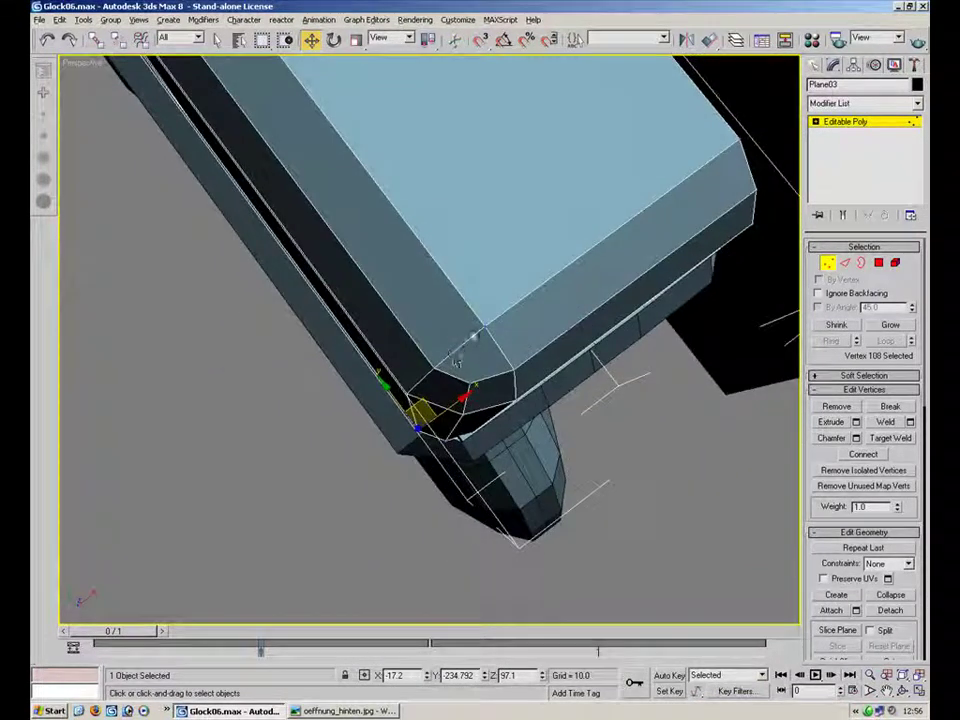
- Align the bevel vertex just below the slide's top rear corner to that corner's X coordinate, -13.188
{"action": "left_click", "coordinate": [486, 325]}
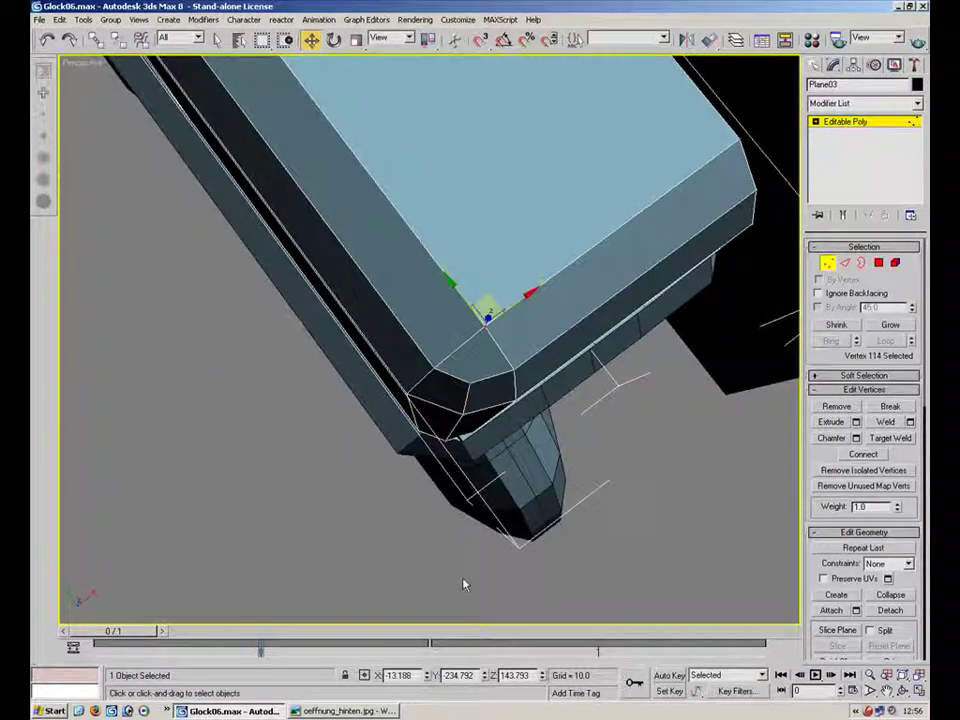
{"action": "left_click", "coordinate": [435, 360]}
{"action": "left_click", "coordinate": [405, 388]}
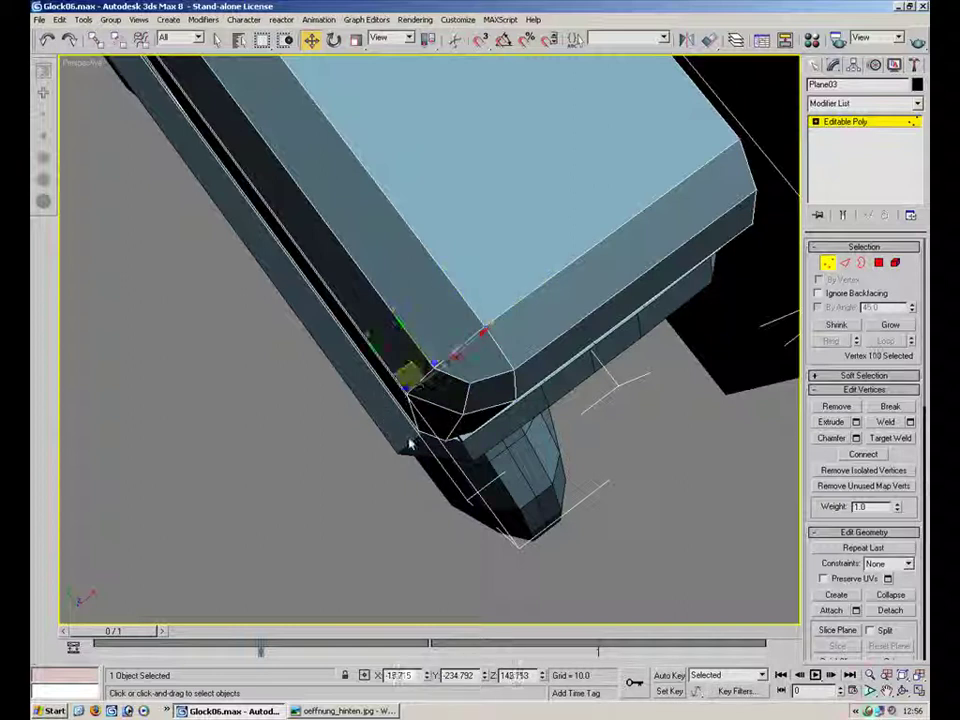
{"action": "left_click", "coordinate": [487, 321]}
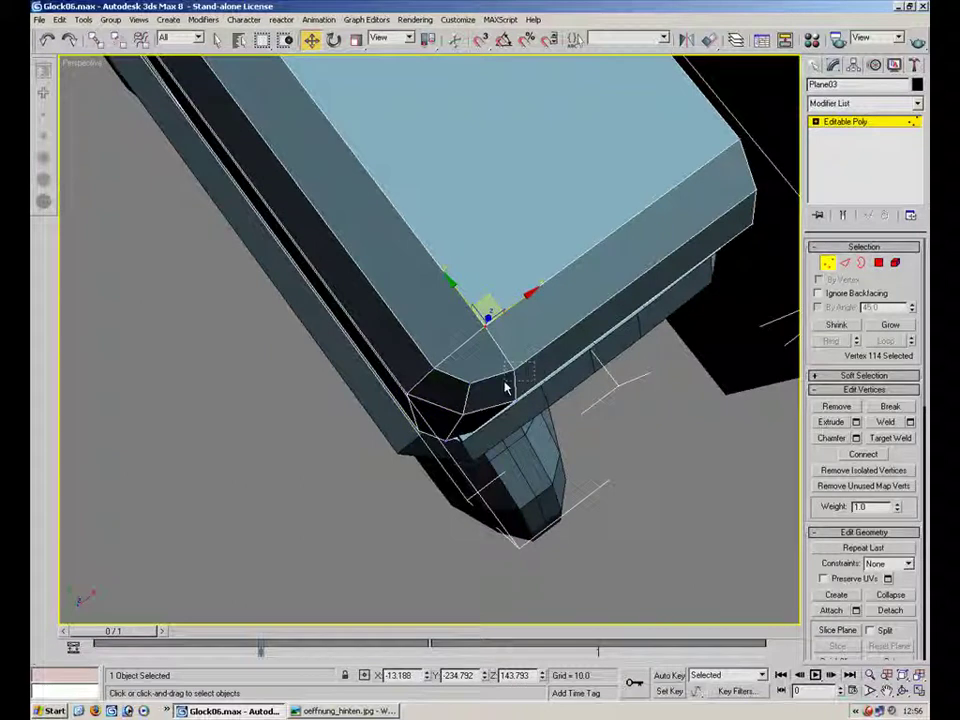
{"action": "left_click_drag", "start_coordinate": [504, 382], "coordinate": [508, 393]}
{"action": "left_click", "coordinate": [574, 525]}
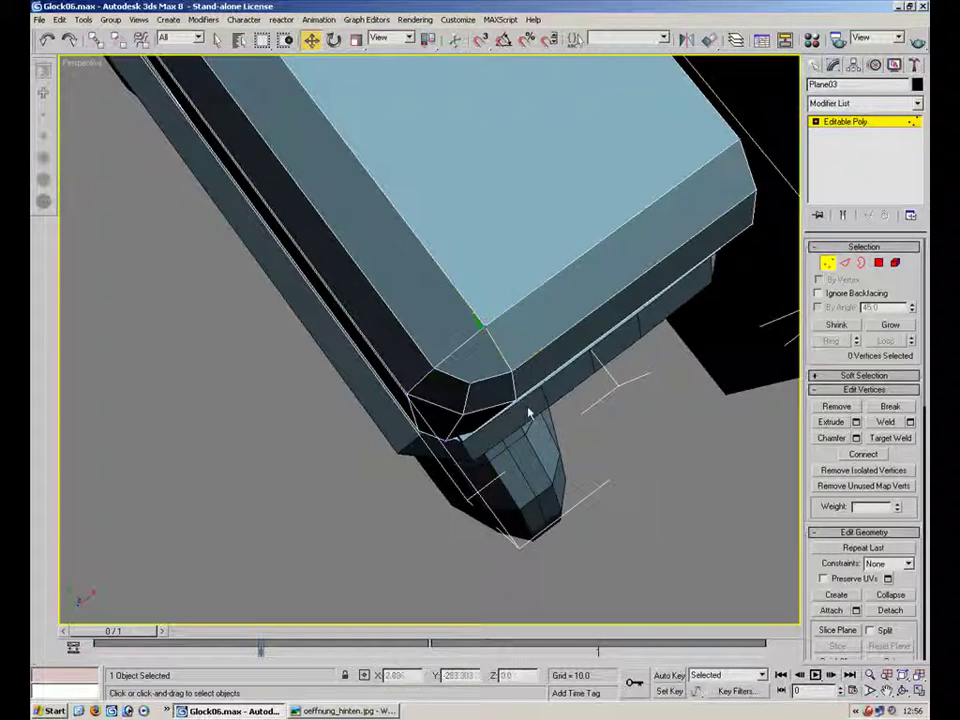
- Align the upper and lower inner corner vertices of the slide's back face to X -13.188, and leave vertex editing
{"action": "left_click", "coordinate": [516, 400]}
{"action": "left_click", "coordinate": [576, 540]}
{"action": "middle_click_drag", "start_coordinate": [624, 542], "coordinate": [545, 478], "text": "alt"}
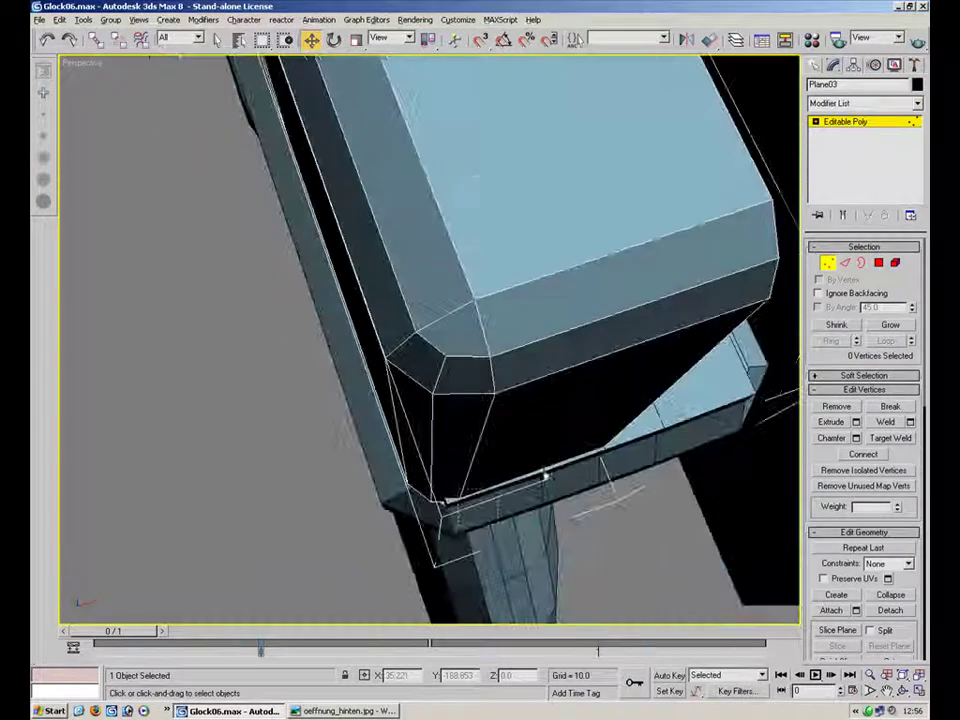
{"action": "left_click", "coordinate": [453, 498]}
{"action": "key", "text": "Return"}
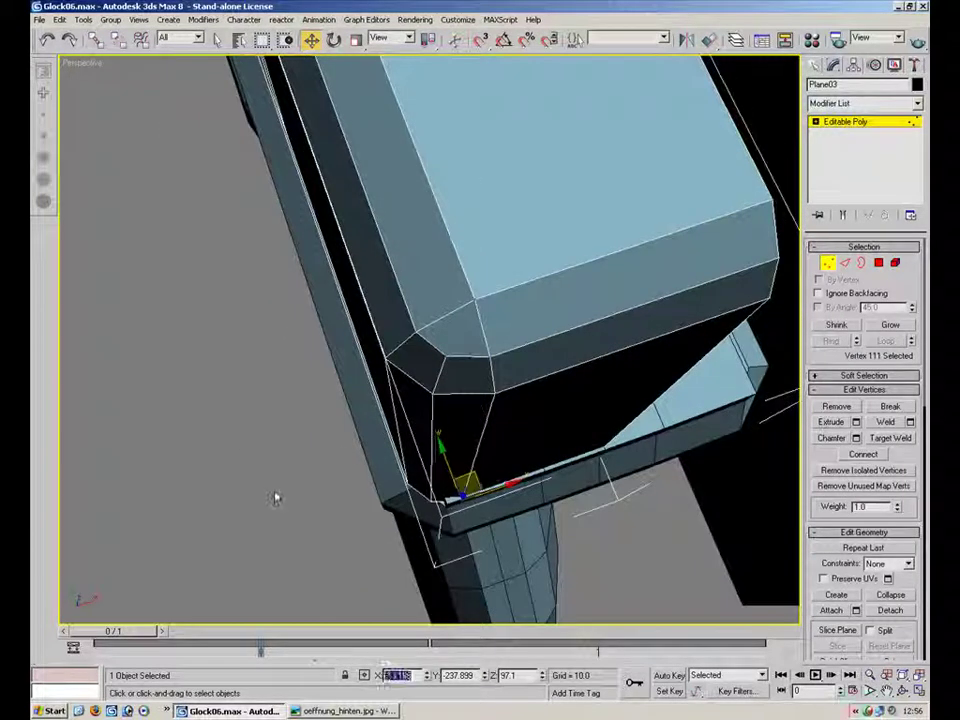
{"action": "left_click", "coordinate": [519, 402]}
{"action": "middle_click_drag", "start_coordinate": [519, 400], "coordinate": [471, 214], "text": "alt"}
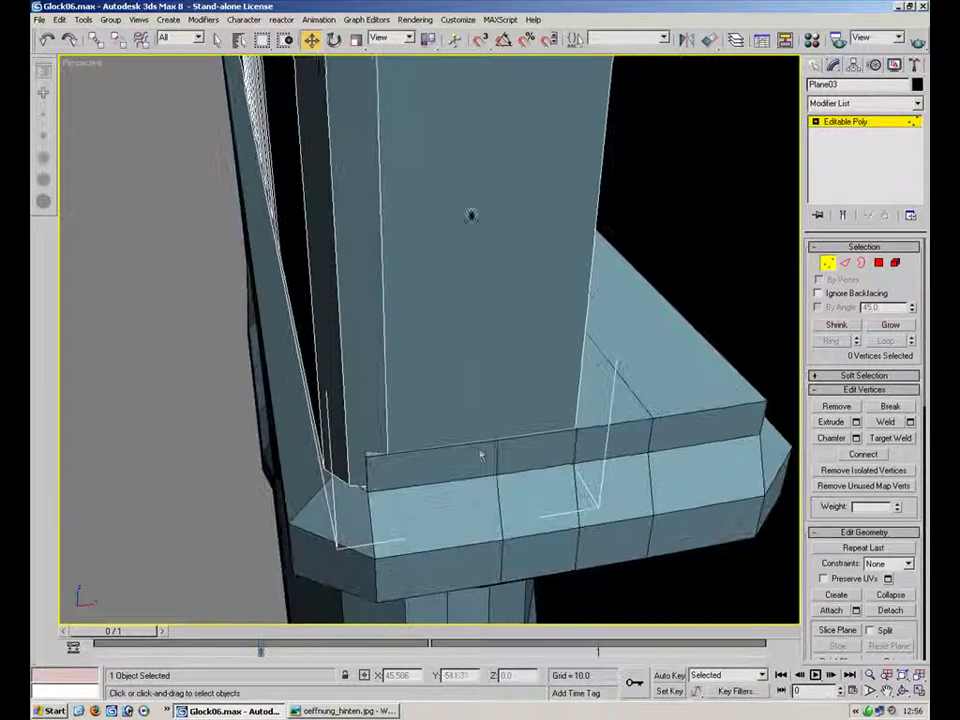
{"action": "scroll", "coordinate": [472, 455], "scroll_direction": "down", "scroll_amount": 2}
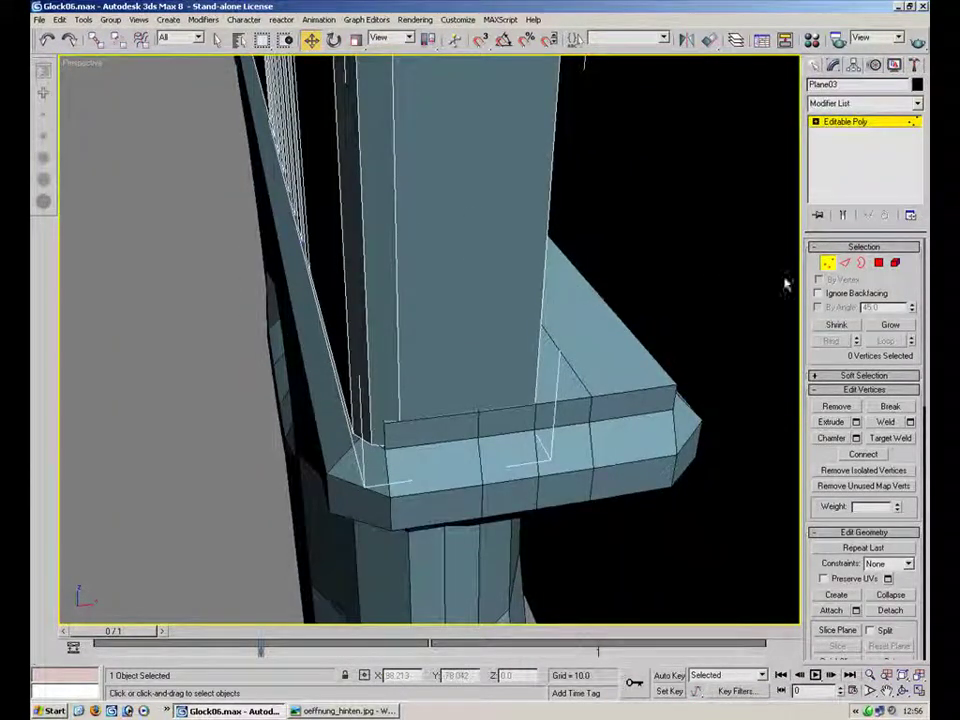
{"action": "left_click", "coordinate": [826, 264]}
- Try hiding the gun frame, and undo the hiding
{"action": "left_click", "coordinate": [587, 322]}
{"action": "right_click", "coordinate": [463, 245]}
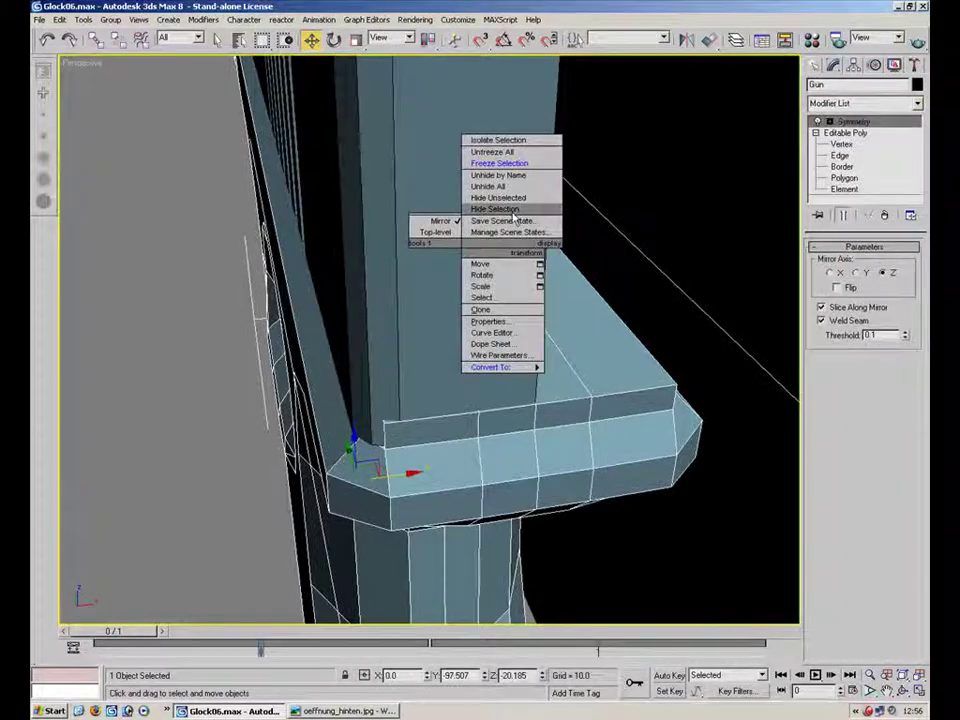
{"action": "left_click", "coordinate": [514, 209]}
{"action": "key", "text": "ctrl+z"}
- Hide the slide object and select the gun frame
{"action": "left_click", "coordinate": [677, 200]}
{"action": "middle_click_drag", "start_coordinate": [677, 200], "coordinate": [572, 222], "text": "alt"}
{"action": "left_click", "coordinate": [387, 247]}
{"action": "right_click", "coordinate": [386, 247]}
{"action": "left_click", "coordinate": [422, 203]}
{"action": "middle_click_drag", "start_coordinate": [415, 222], "coordinate": [441, 394], "text": "alt"}
{"action": "left_click", "coordinate": [441, 394]}
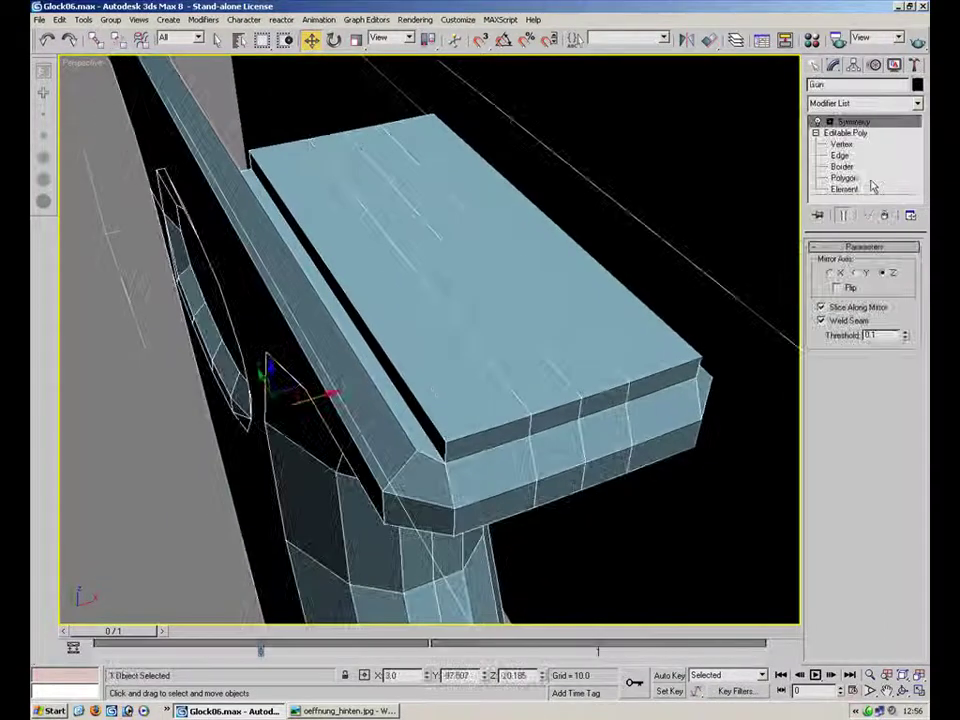
- Delete the outer top, side and end polygons of the raised block on the frame's rear
{"action": "left_click", "coordinate": [846, 178]}
{"action": "left_click", "coordinate": [463, 390]}
{"action": "left_click", "coordinate": [432, 427], "text": "ctrl"}
{"action": "left_click", "coordinate": [495, 437], "text": "ctrl"}
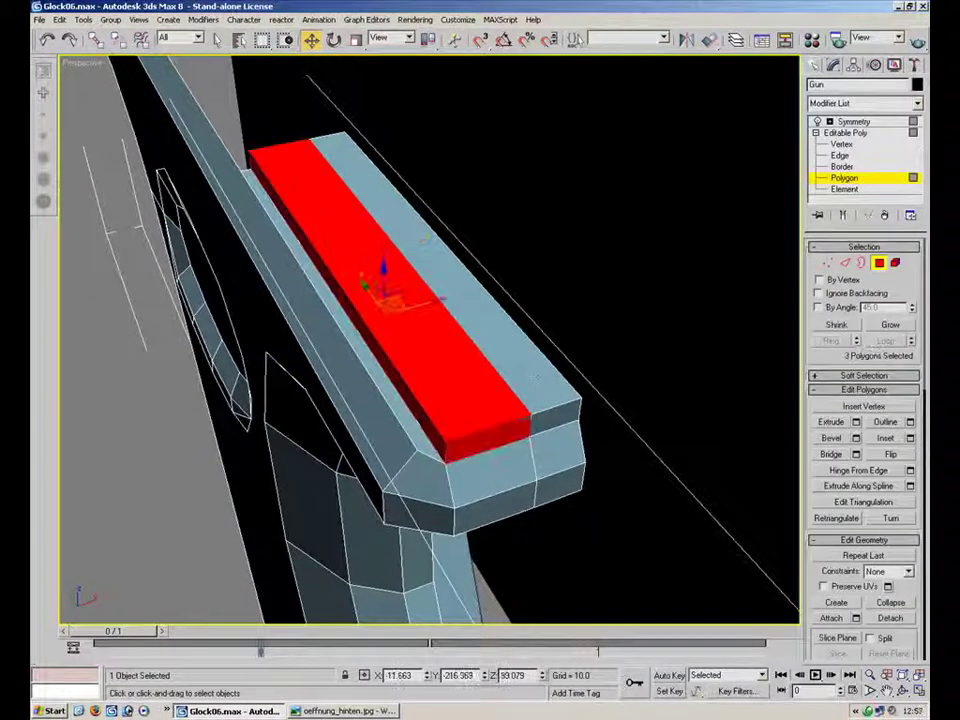
{"action": "key", "text": "Delete"}
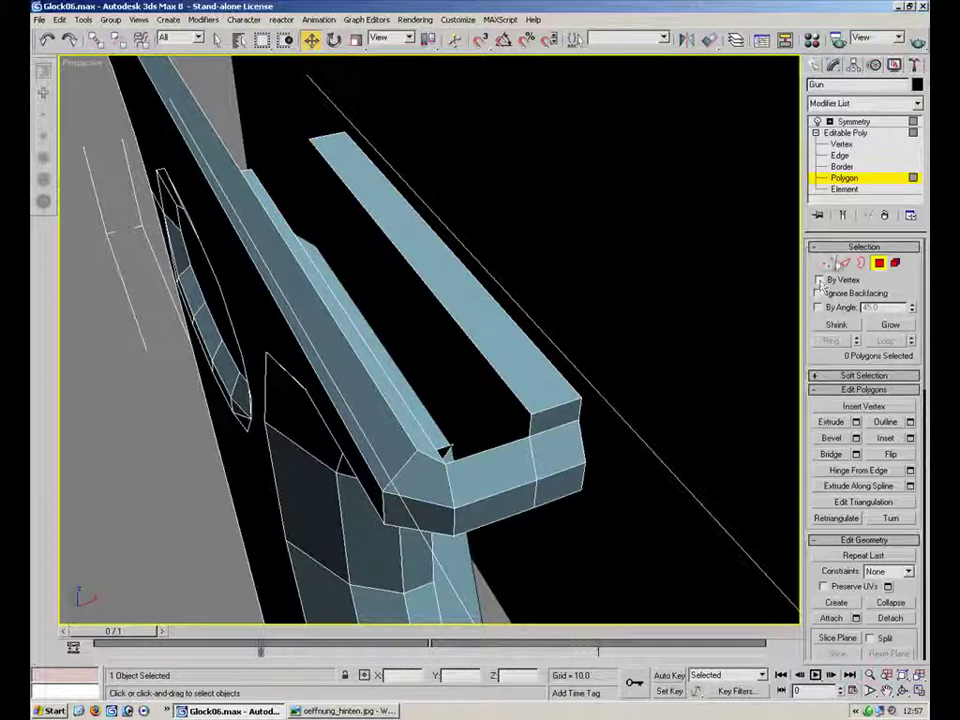
- Extend the remaining strip's short vertical end edge forward as a side wall, and weld its upper vertex to the strip's far corner
{"action": "key", "text": "2"}
{"action": "middle_click_drag", "start_coordinate": [435, 401], "coordinate": [519, 304], "text": "alt"}
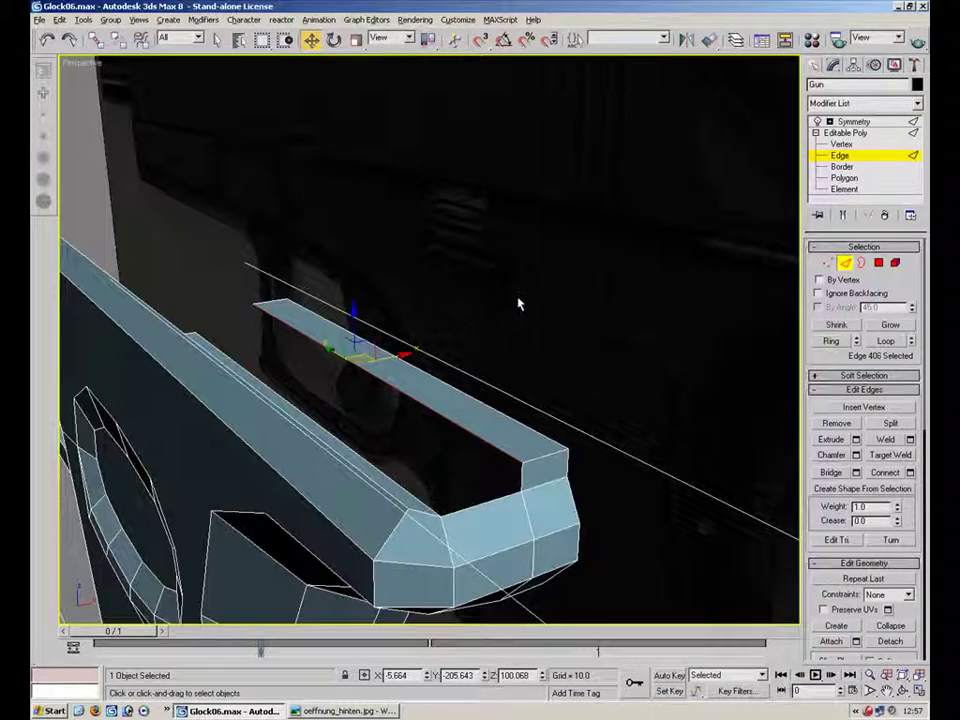
{"action": "left_click", "coordinate": [519, 485]}
{"action": "left_click_drag", "start_coordinate": [491, 460], "coordinate": [365, 381], "text": "shift"}
{"action": "key", "text": "1"}
{"action": "left_click", "coordinate": [880, 438]}
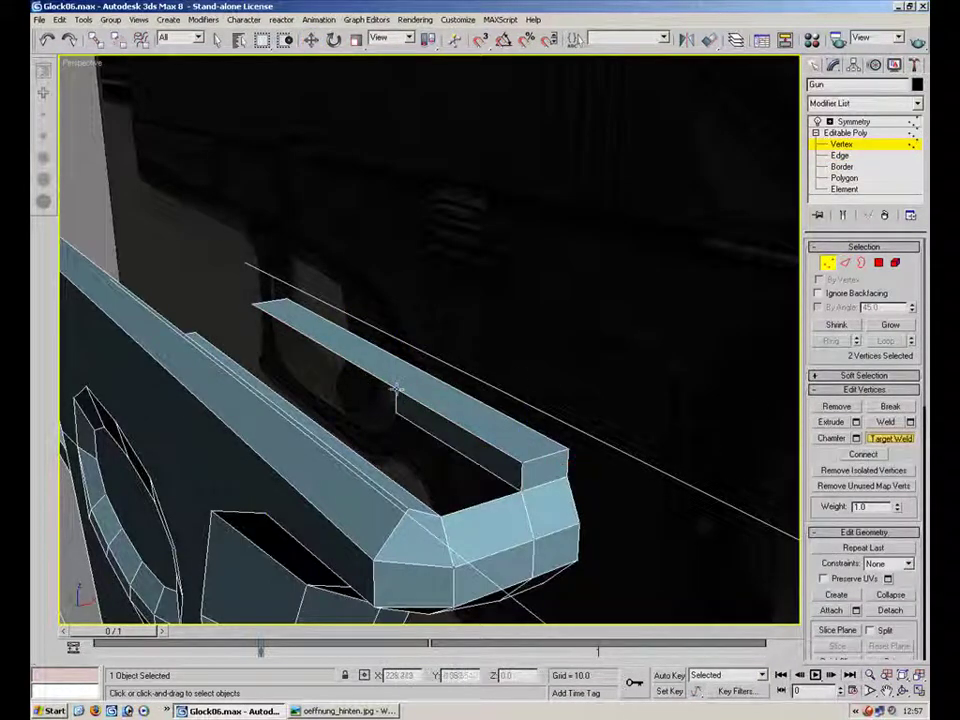
{"action": "left_click", "coordinate": [254, 305]}
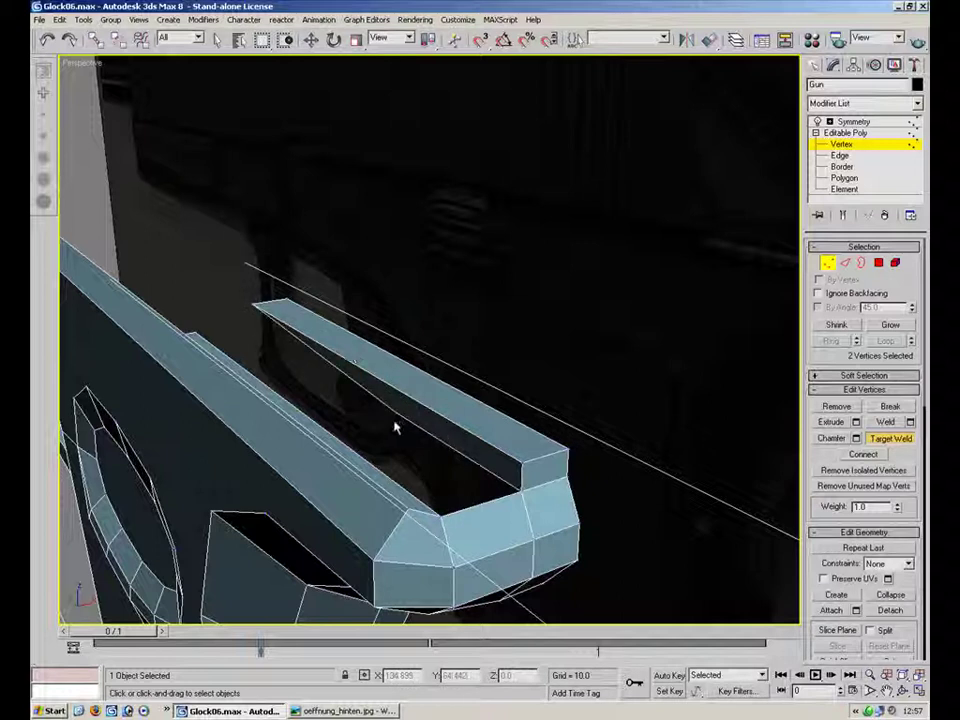
{"action": "left_click", "coordinate": [878, 435]}
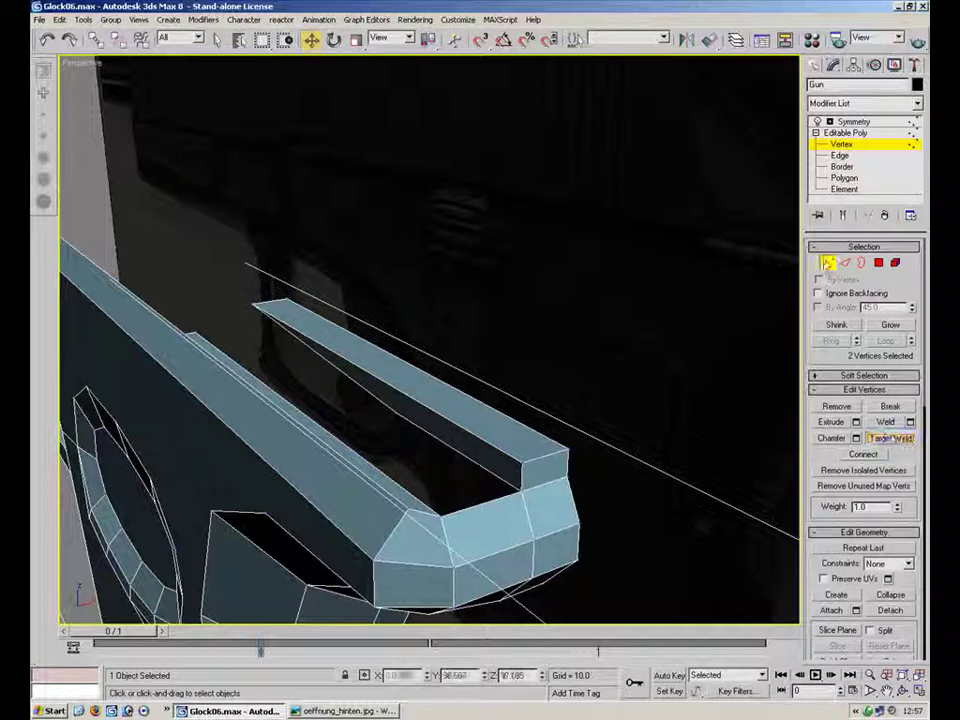
- Set the Y coordinate of the new side wall's lower far vertex to -173.121
{"action": "left_click", "coordinate": [829, 264]}
{"action": "key", "text": "1"}
{"action": "left_click", "coordinate": [283, 320]}
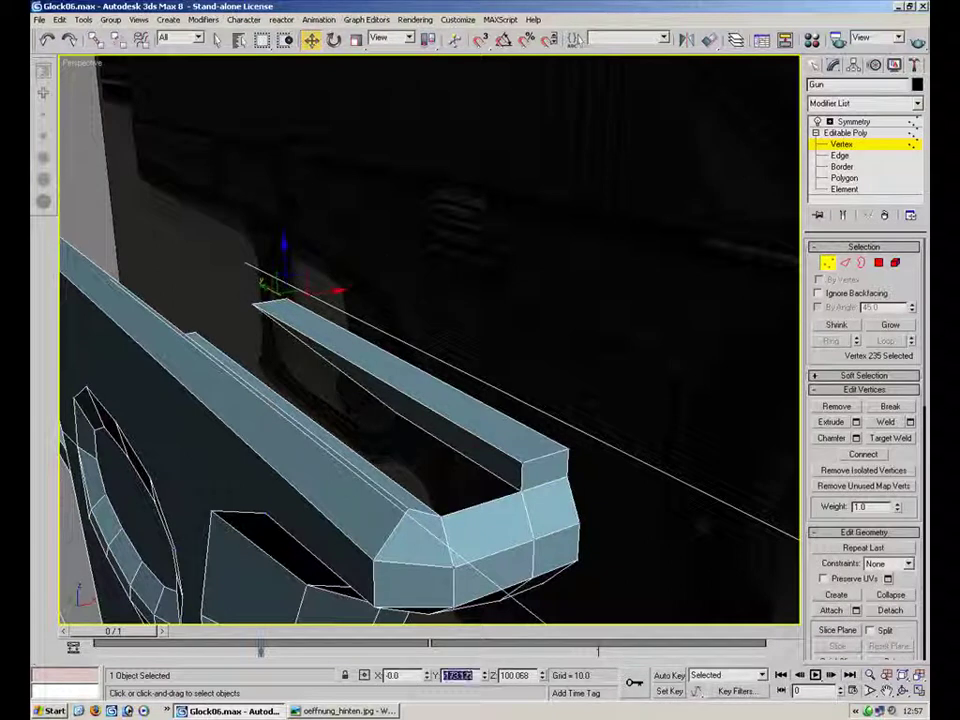
{"action": "left_click", "coordinate": [394, 392]}
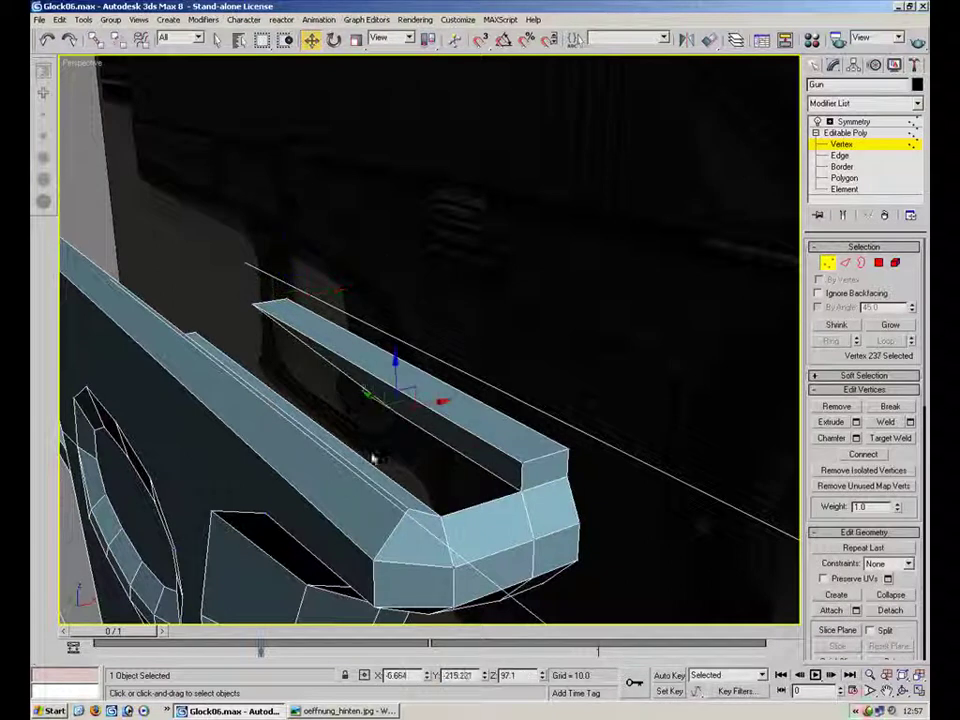
{"action": "type", "text": "-173.121"}
{"action": "key", "text": "Return"}
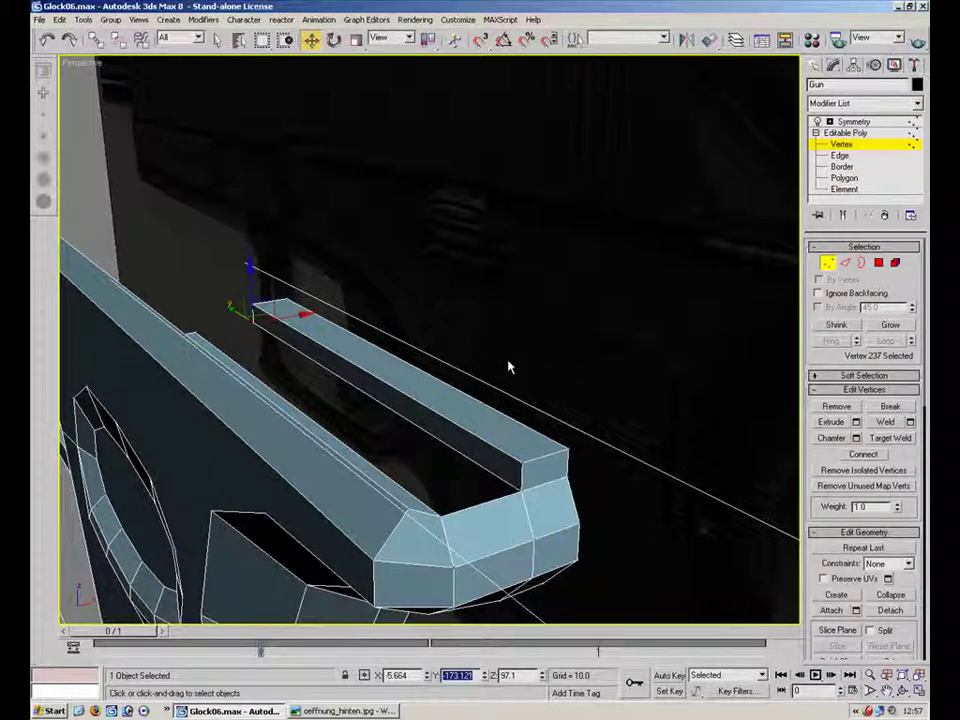
- Create a polygon closing the gap between the raised strip's side wall and the frame's upper side edge
{"action": "middle_click_drag", "start_coordinate": [359, 285], "coordinate": [680, 490], "text": "alt"}
{"action": "scroll", "coordinate": [360, 369], "scroll_direction": "down", "scroll_amount": 3}
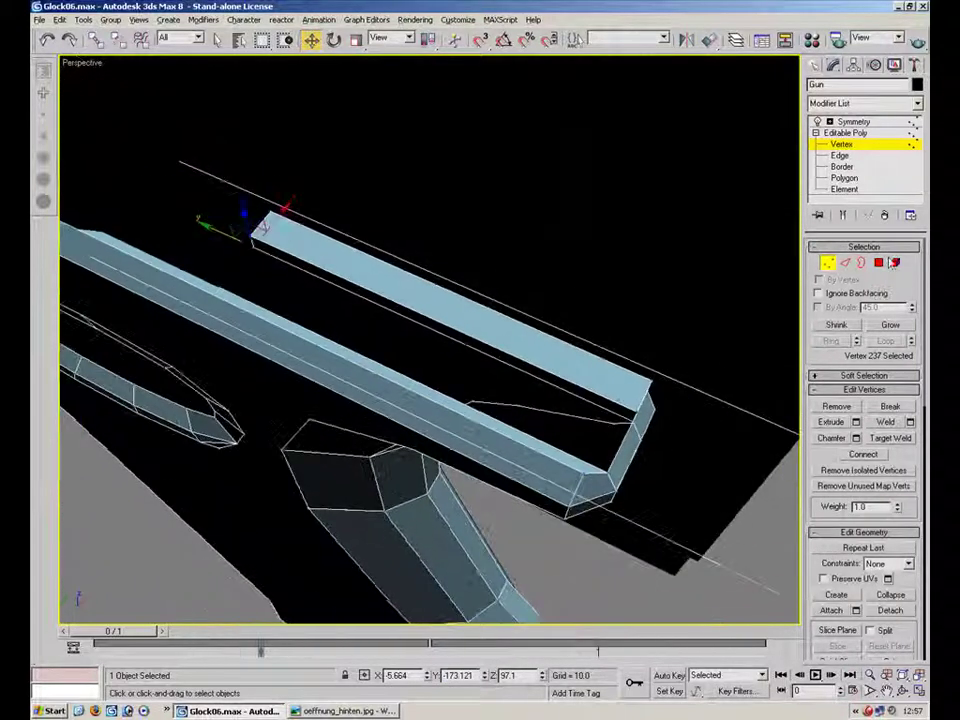
{"action": "left_click", "coordinate": [879, 263]}
{"action": "middle_click_drag", "start_coordinate": [754, 324], "coordinate": [655, 352], "text": "alt"}
{"action": "middle_click_drag", "start_coordinate": [655, 352], "coordinate": [808, 350]}
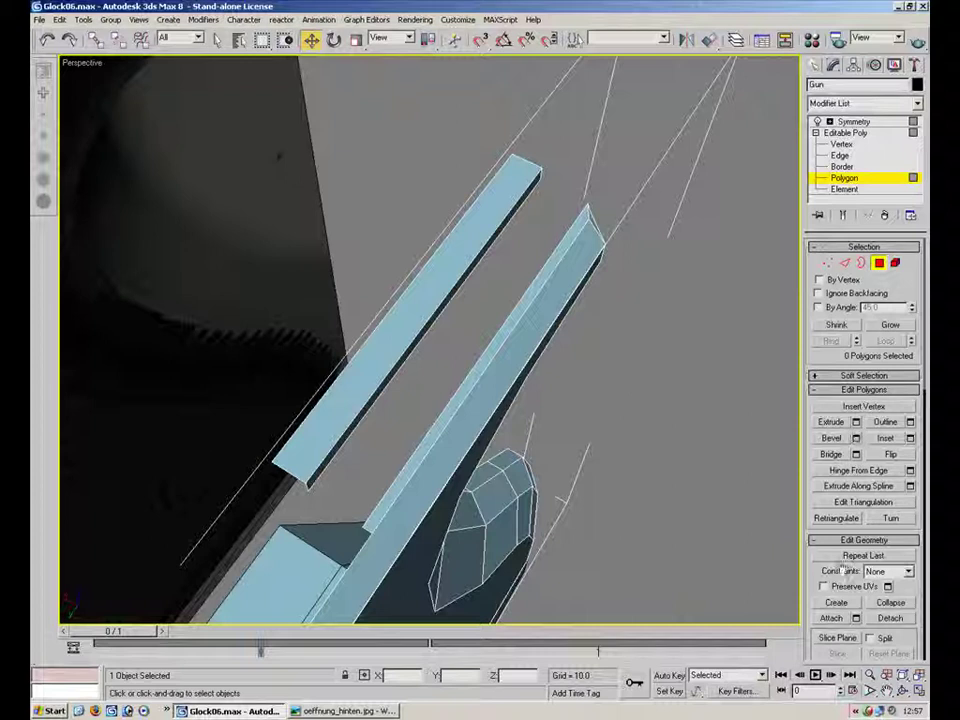
{"action": "left_click", "coordinate": [837, 603]}
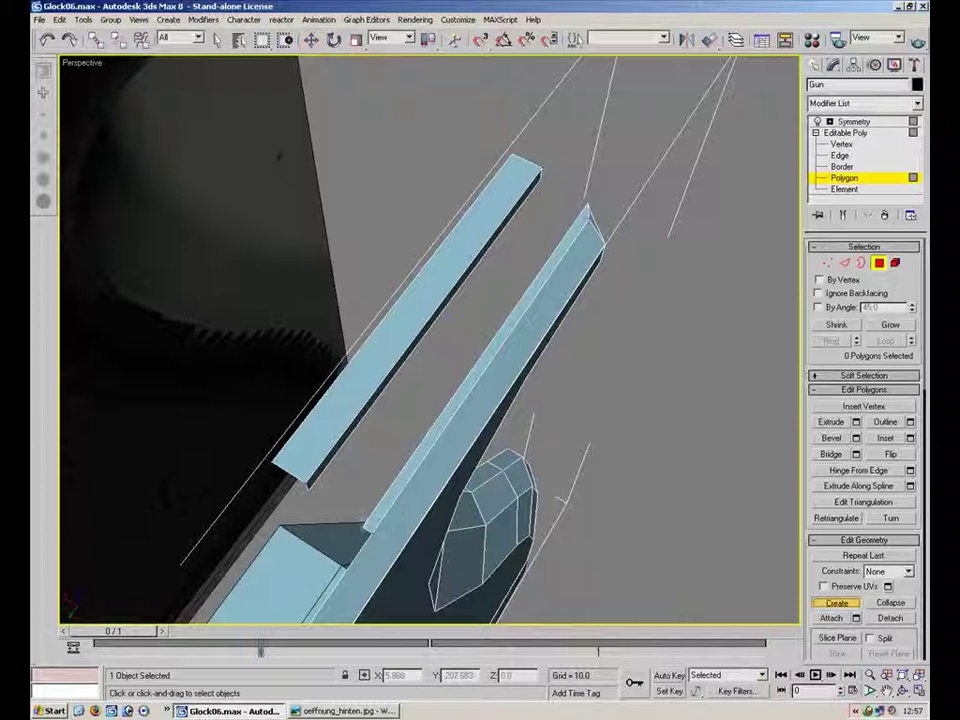
{"action": "left_click", "coordinate": [587, 203]}
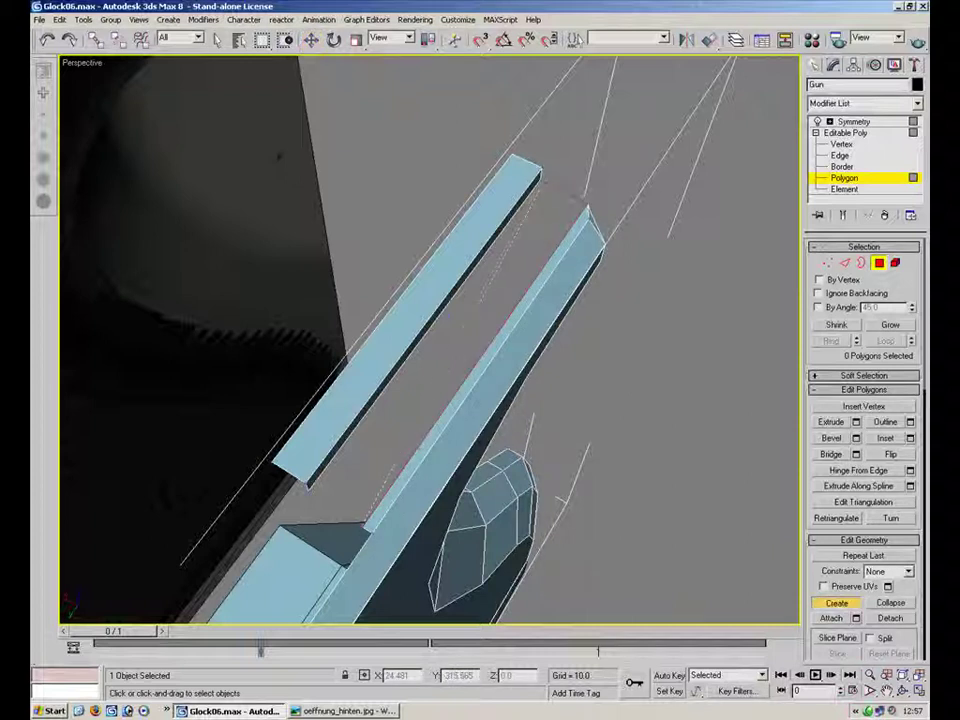
{"action": "double_click", "coordinate": [309, 489]}
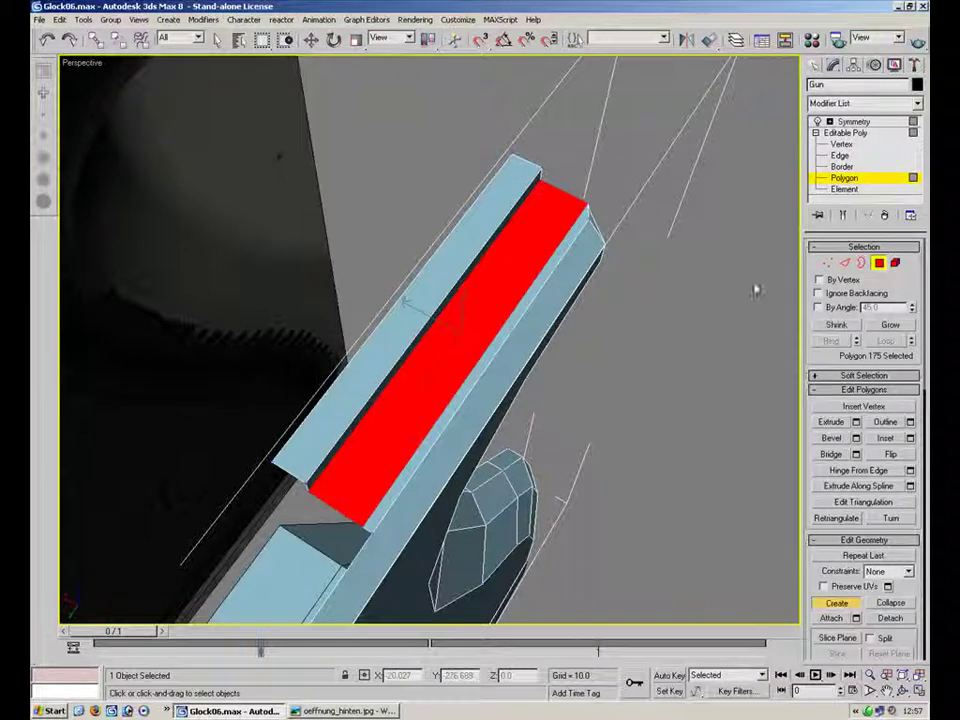
{"action": "left_click", "coordinate": [880, 264]}
- Check the mirrored frame, reopen it for vertex editing and start Target Weld
{"action": "left_click", "coordinate": [701, 356]}
{"action": "middle_click_drag", "start_coordinate": [690, 354], "coordinate": [278, 186], "text": "alt"}
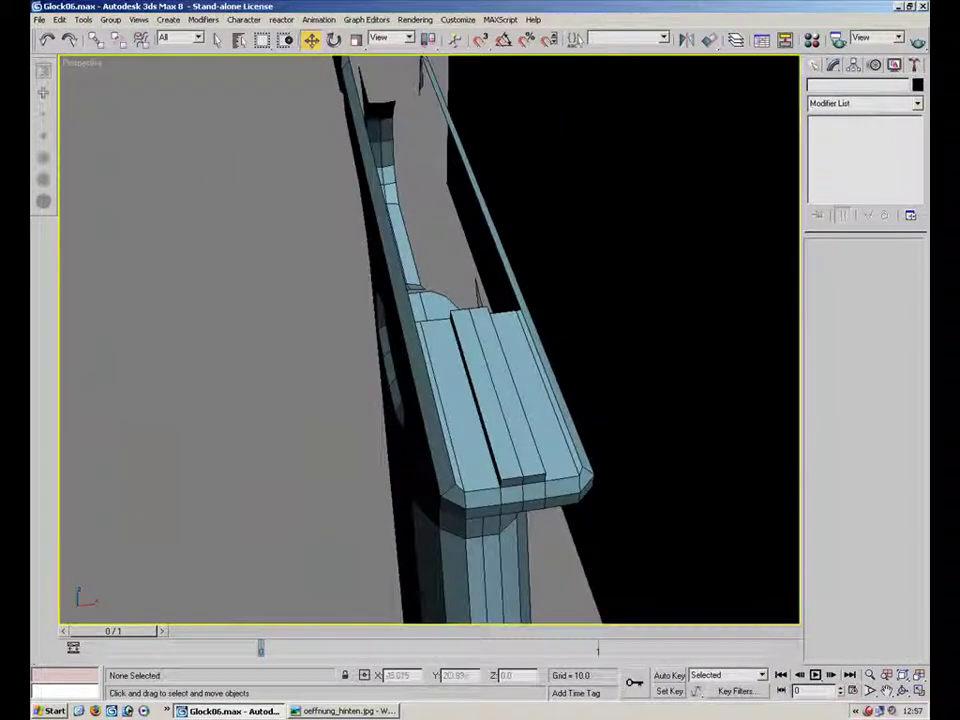
{"action": "left_click", "coordinate": [586, 352]}
{"action": "left_click", "coordinate": [842, 144]}
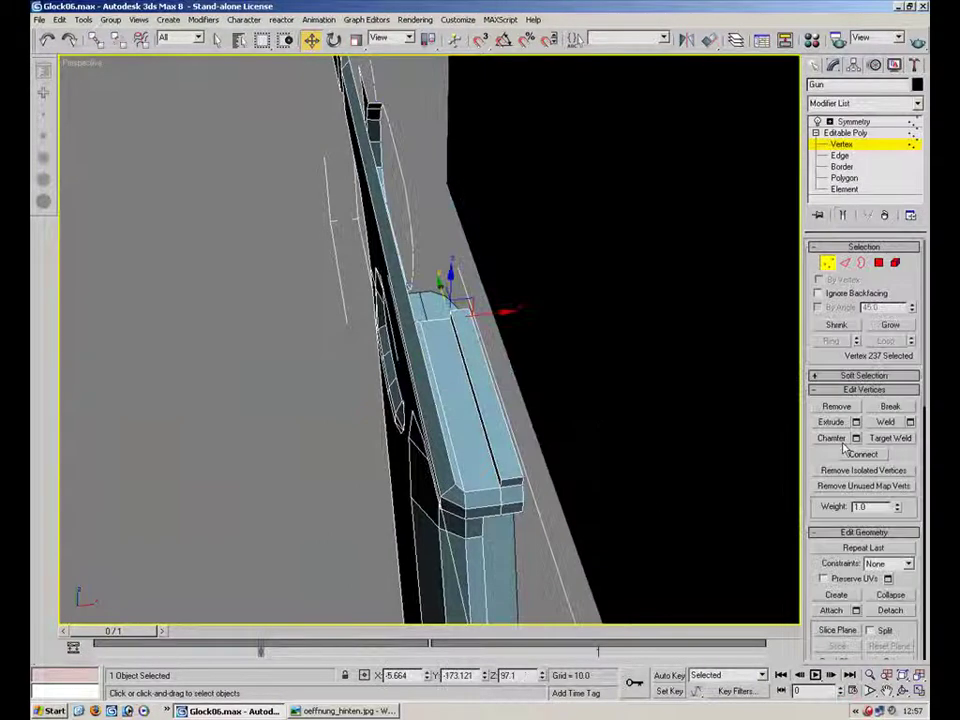
{"action": "left_click", "coordinate": [890, 438]}
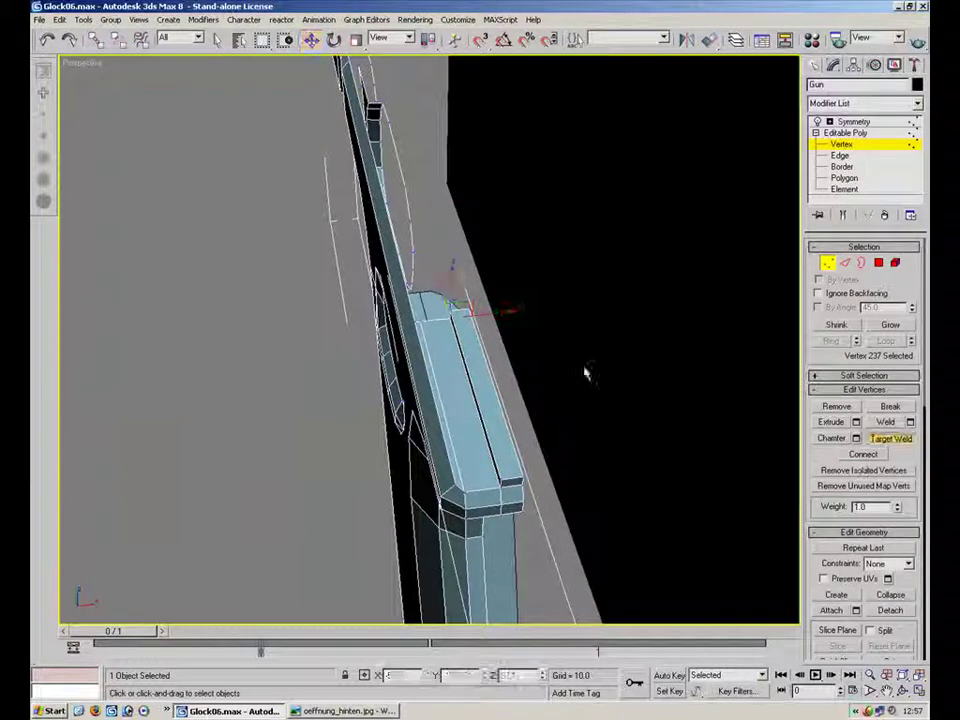
- Finish target welding at the front end of the frame's raised rear strip and clear the vertex selection
{"action": "middle_click_drag", "start_coordinate": [411, 321], "coordinate": [624, 346], "text": "alt"}
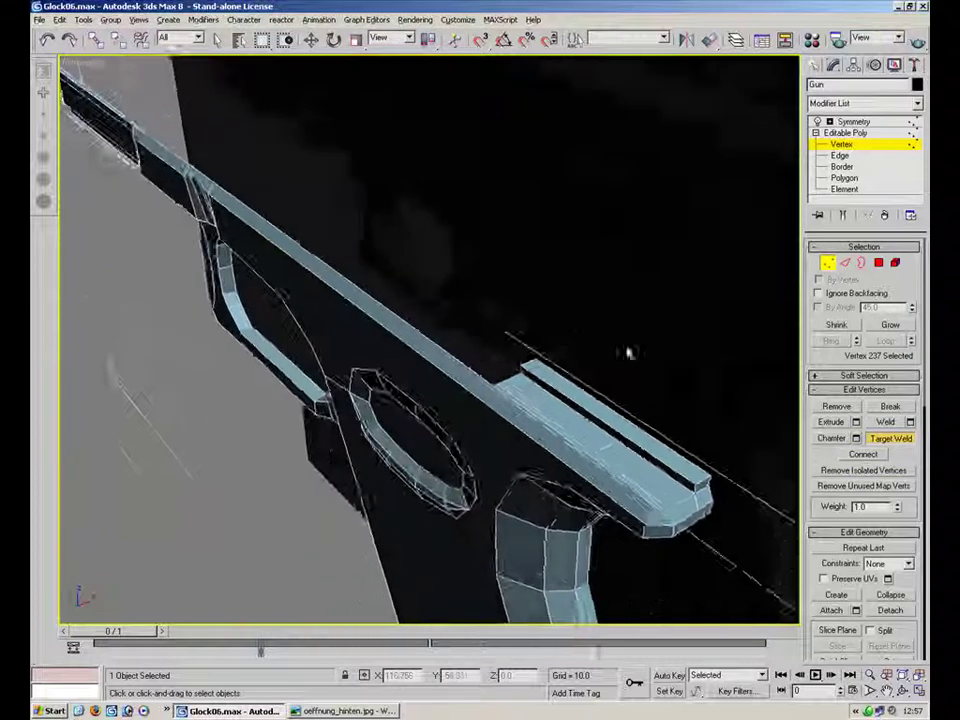
{"action": "scroll", "coordinate": [624, 360], "scroll_direction": "up", "scroll_amount": 2}
{"action": "left_click", "coordinate": [563, 376]}
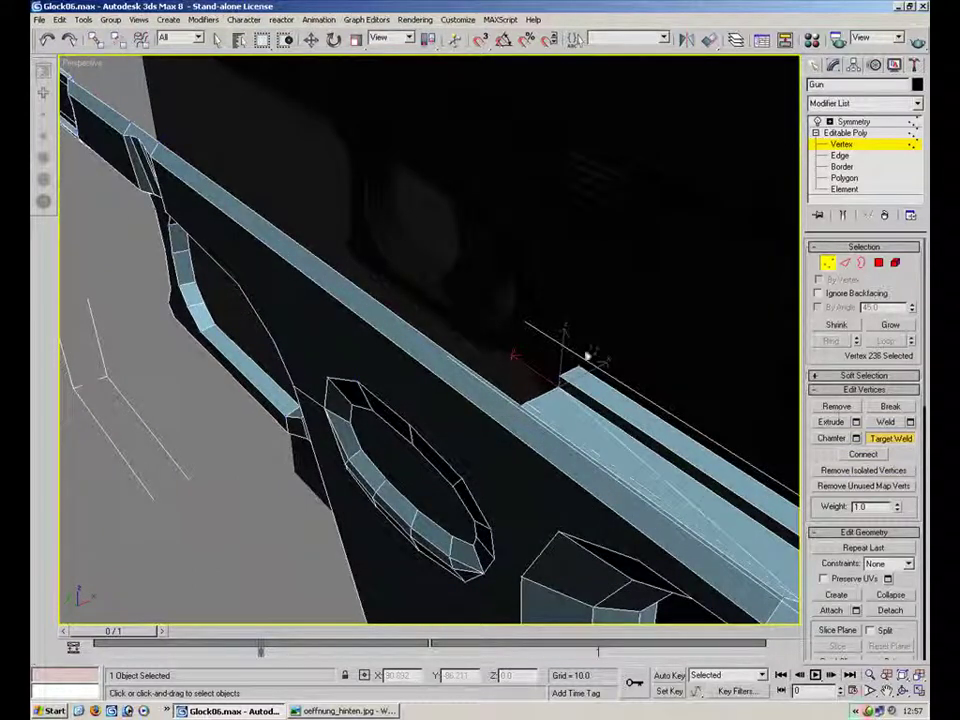
{"action": "left_click", "coordinate": [885, 441]}
{"action": "left_click", "coordinate": [613, 302]}
- Leave vertex editing on the gun frame, deselect it and unhide all hidden objects
{"action": "scroll", "coordinate": [456, 354], "scroll_direction": "down", "scroll_amount": 5}
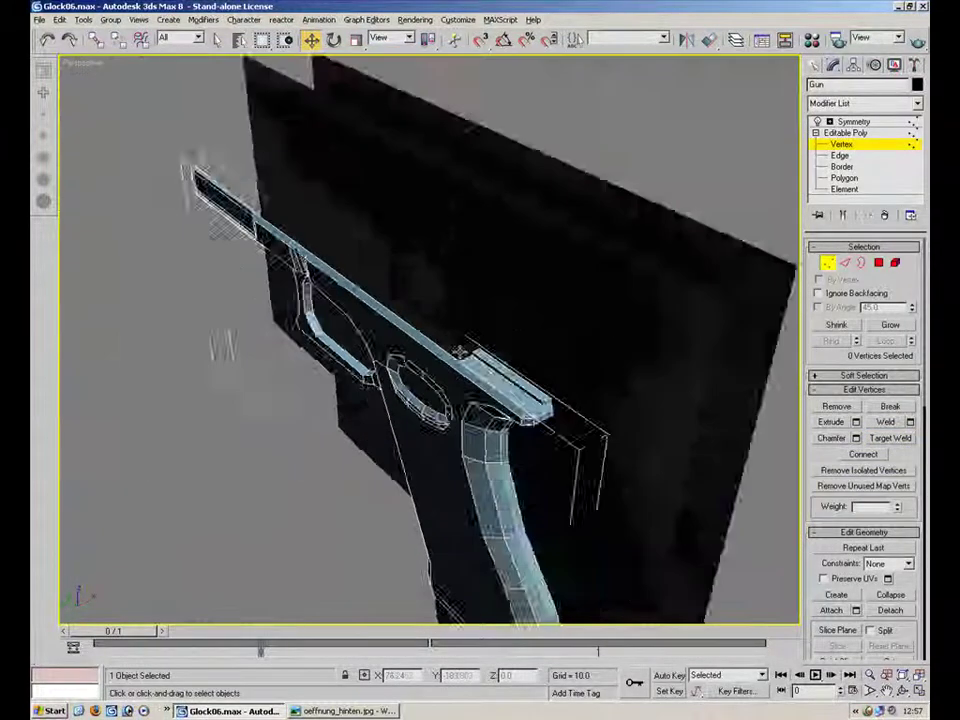
{"action": "middle_click_drag", "start_coordinate": [390, 281], "coordinate": [860, 147], "text": "alt"}
{"action": "left_click", "coordinate": [855, 147]}
{"action": "left_click", "coordinate": [856, 122]}
{"action": "left_click", "coordinate": [735, 281]}
{"action": "middle_click_drag", "start_coordinate": [735, 281], "coordinate": [475, 262], "text": "alt"}
{"action": "scroll", "coordinate": [475, 262], "scroll_direction": "down", "scroll_amount": 4}
{"action": "right_click", "coordinate": [362, 492]}
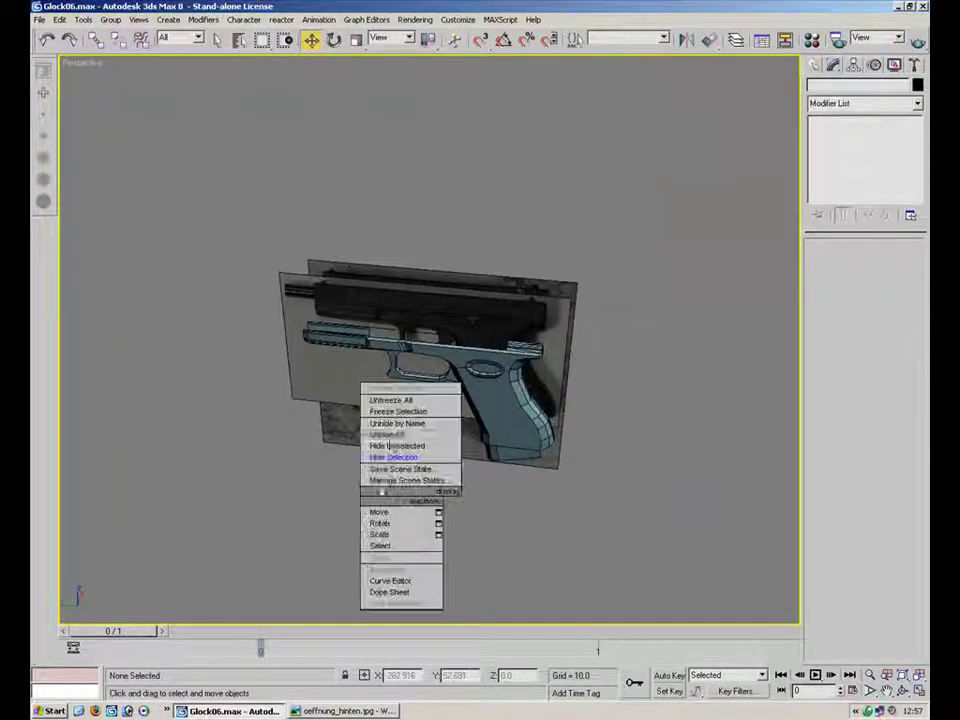
{"action": "left_click", "coordinate": [391, 437]}
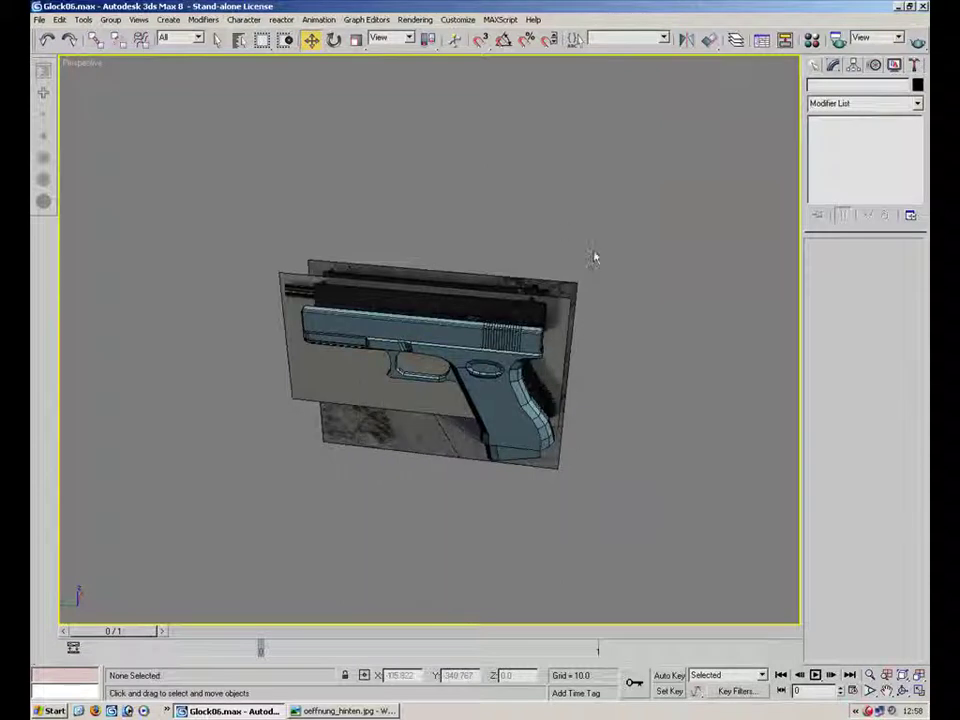
- Browse the reference photos to ganz4.jpg and compare the rear of the pistol with the slide's rear end
{"action": "middle_click_drag", "start_coordinate": [577, 254], "coordinate": [499, 227], "text": "alt"}
{"action": "scroll", "coordinate": [499, 227], "scroll_direction": "up", "scroll_amount": 4}
{"action": "middle_click_drag", "start_coordinate": [487, 285], "coordinate": [416, 292], "text": "alt"}
{"action": "left_click", "coordinate": [463, 369]}
{"action": "middle_click_drag", "start_coordinate": [463, 369], "coordinate": [487, 328], "text": "alt"}
{"action": "scroll", "coordinate": [487, 328], "scroll_direction": "up", "scroll_amount": 3}
{"action": "key", "text": "alt+Tab"}
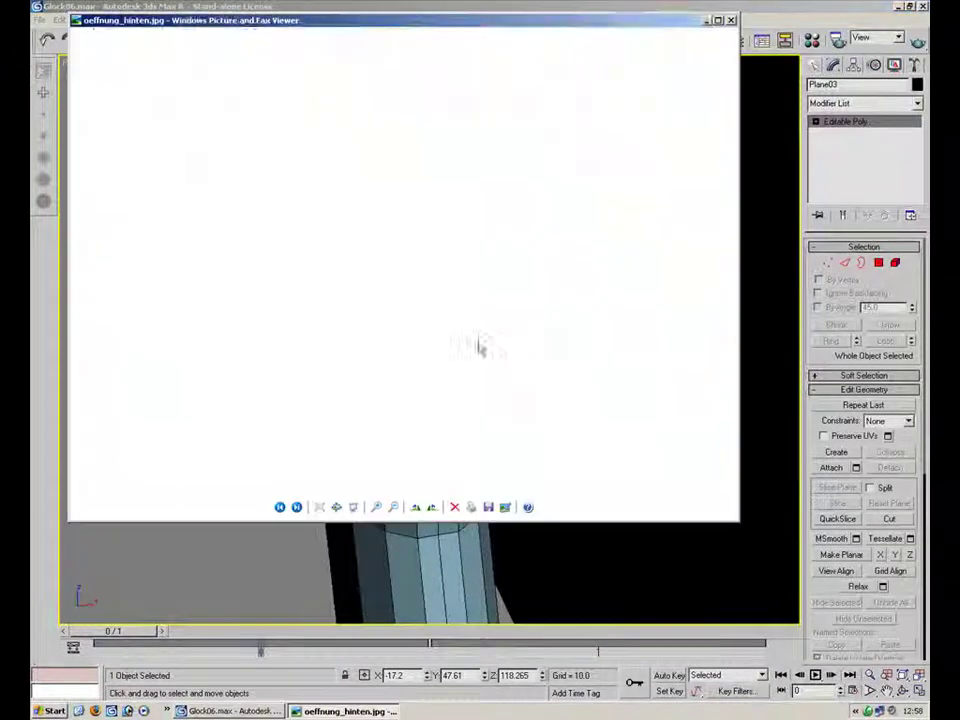
{"action": "left_click", "coordinate": [297, 507]}
{"action": "left_click", "coordinate": [296, 512]}
{"action": "left_click", "coordinate": [296, 512]}
{"action": "left_click", "coordinate": [296, 512]}
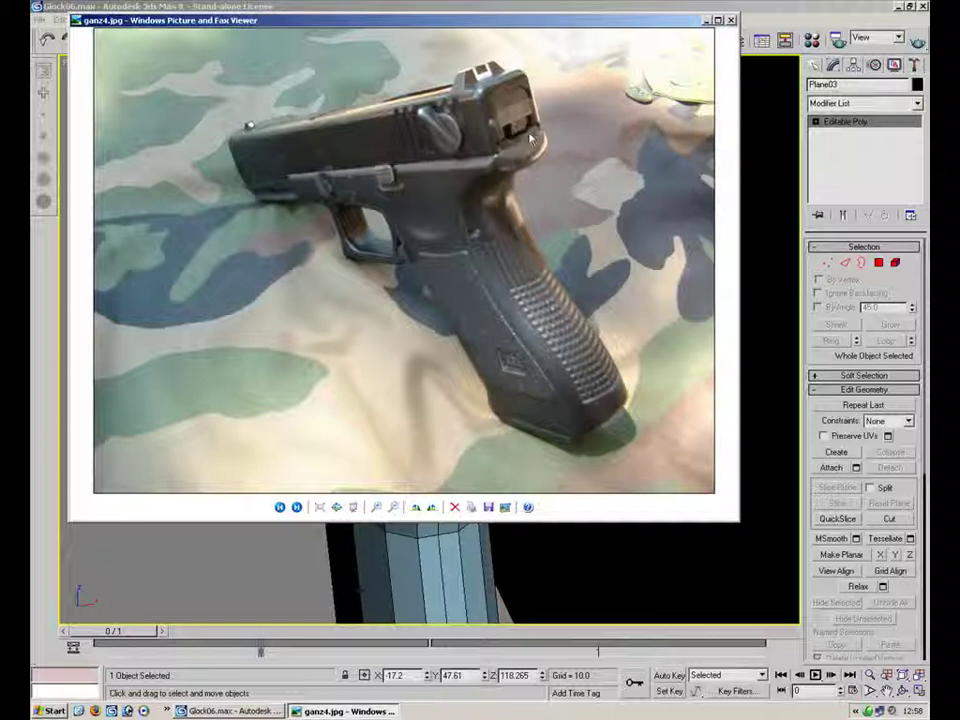
{"action": "left_click", "coordinate": [705, 20]}
{"action": "mouse_move", "coordinate": [521, 268]}
{"action": "middle_mouse_down", "text": "alt"}
{"action": "mouse_move", "coordinate": [506, 274]}
{"action": "mouse_move", "coordinate": [534, 279]}
{"action": "middle_mouse_up", "text": "alt"}
{"action": "scroll", "coordinate": [534, 282], "scroll_direction": "up", "scroll_amount": 4}
{"action": "left_click", "coordinate": [455, 400]}
{"action": "middle_click_drag", "start_coordinate": [454, 401], "coordinate": [466, 281]}
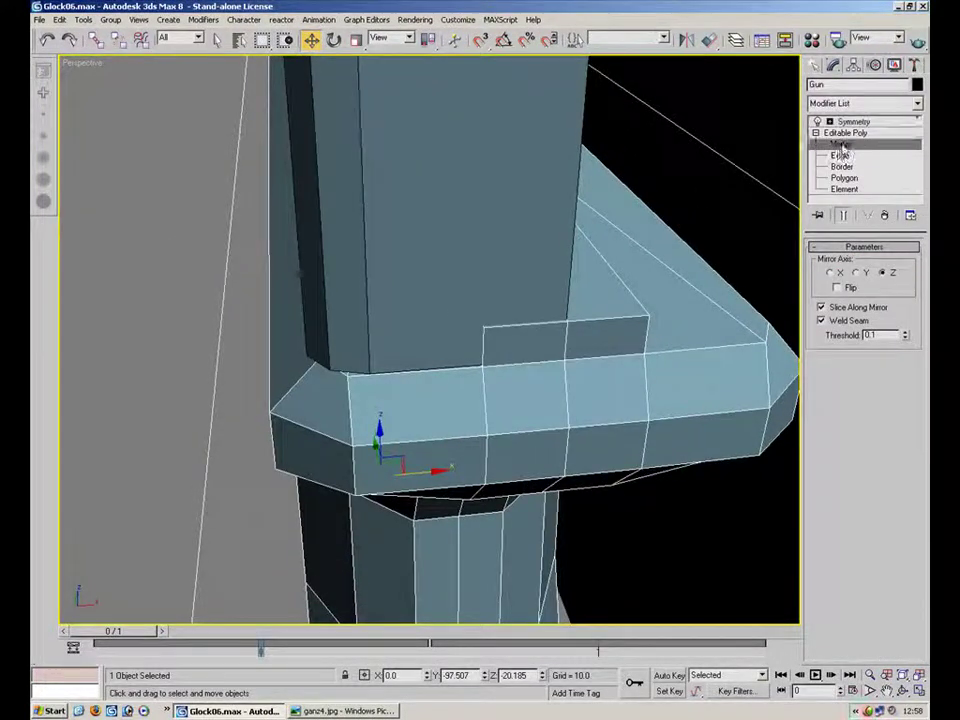
{"action": "left_click", "coordinate": [841, 144]}
{"action": "left_click", "coordinate": [839, 156]}
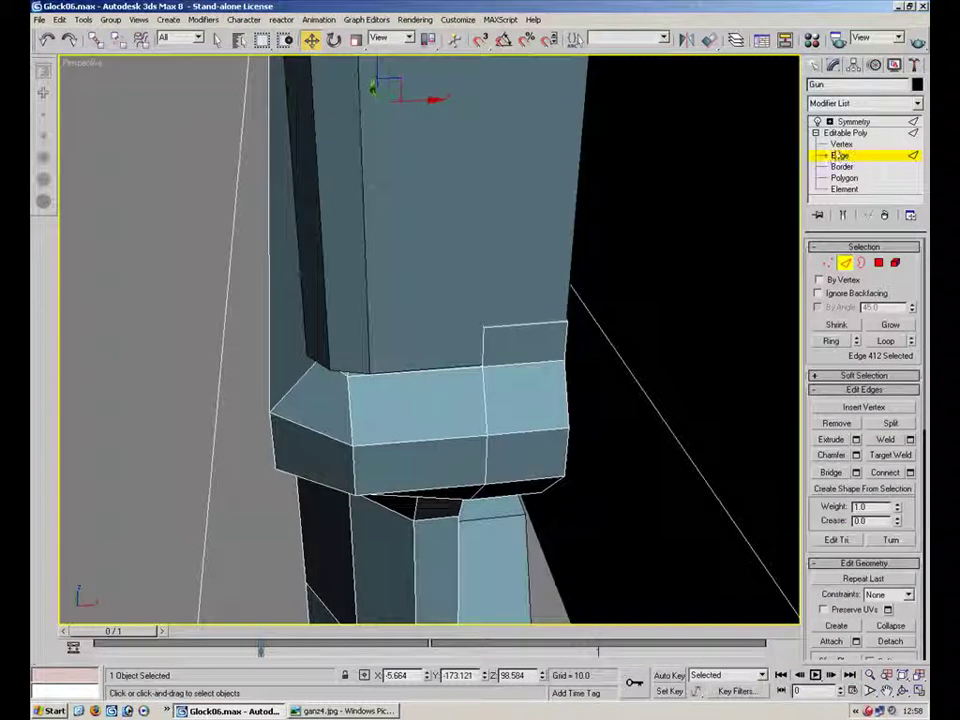
{"action": "left_click", "coordinate": [864, 408]}
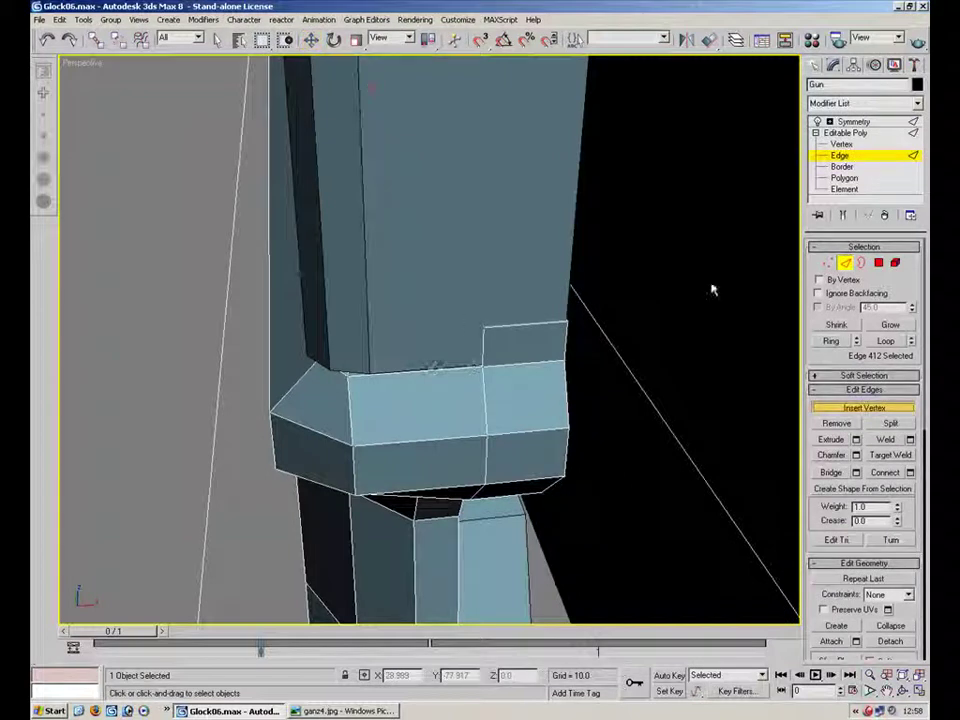
{"action": "left_click", "coordinate": [866, 410]}
{"action": "left_click", "coordinate": [298, 323]}
{"action": "left_click", "coordinate": [643, 242]}
{"action": "left_click", "coordinate": [828, 264]}
{"action": "left_click", "coordinate": [845, 265]}
{"action": "left_click", "coordinate": [827, 265]}
{"action": "left_click", "coordinate": [828, 265]}
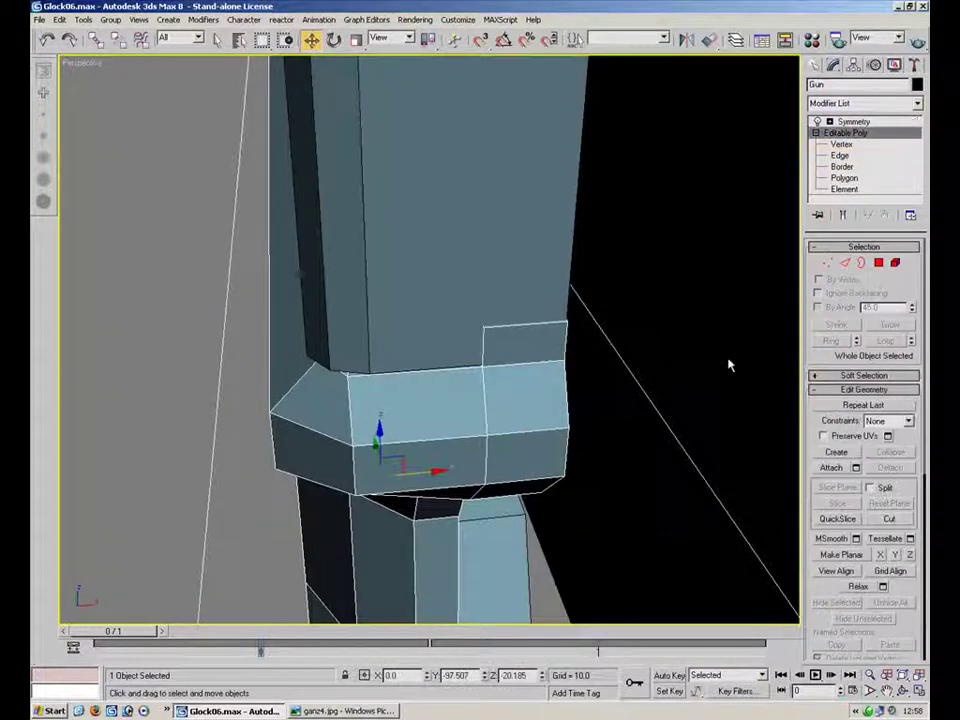
- Hide the Gun frame object so the slide's lower rear edge is exposed
{"action": "left_click", "coordinate": [504, 467]}
{"action": "right_click", "coordinate": [501, 451]}
{"action": "left_click", "coordinate": [354, 430]}
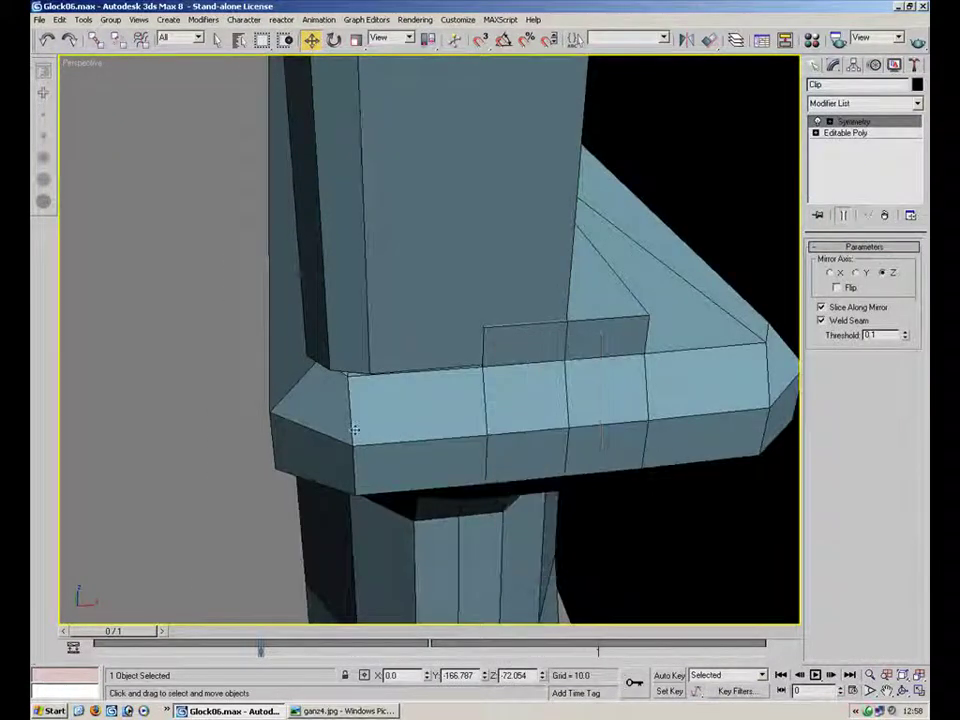
{"action": "left_click", "coordinate": [321, 412]}
{"action": "right_click", "coordinate": [319, 405]}
{"action": "left_click", "coordinate": [380, 383]}
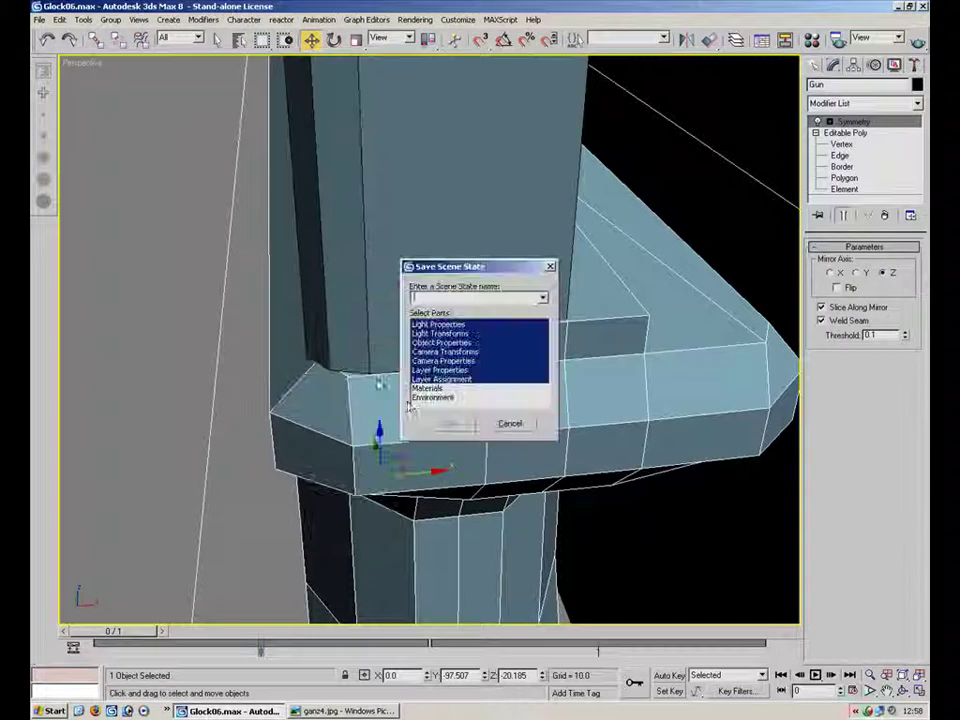
{"action": "left_click", "coordinate": [510, 423]}
{"action": "right_click", "coordinate": [471, 412]}
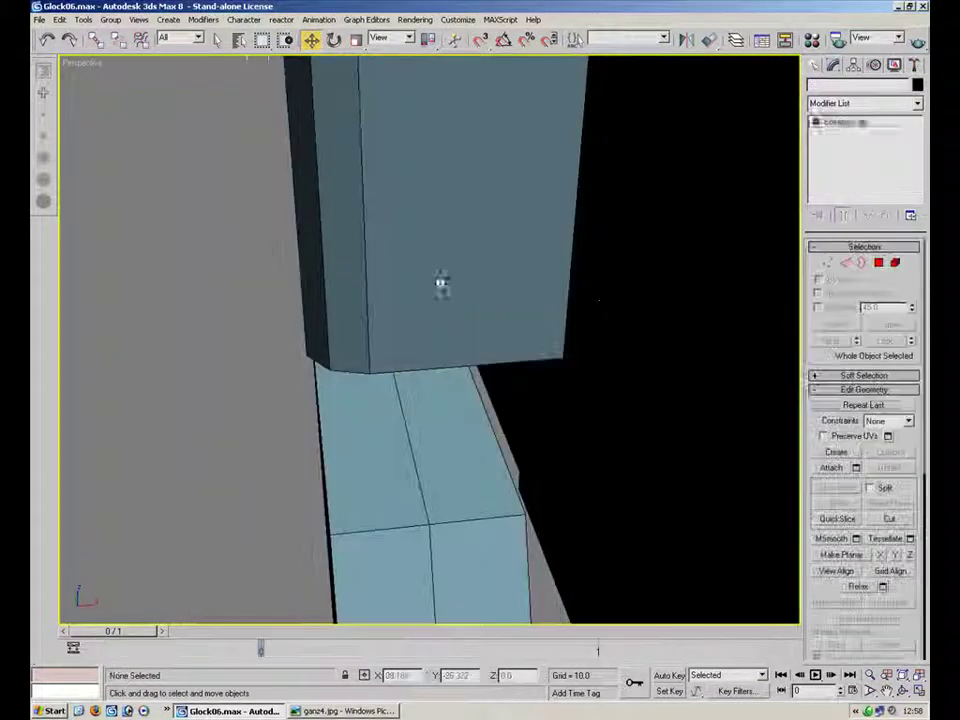
- Insert new vertices along the bottom edge of the slide's rear face
{"action": "left_click", "coordinate": [441, 283]}
{"action": "left_click", "coordinate": [845, 262]}
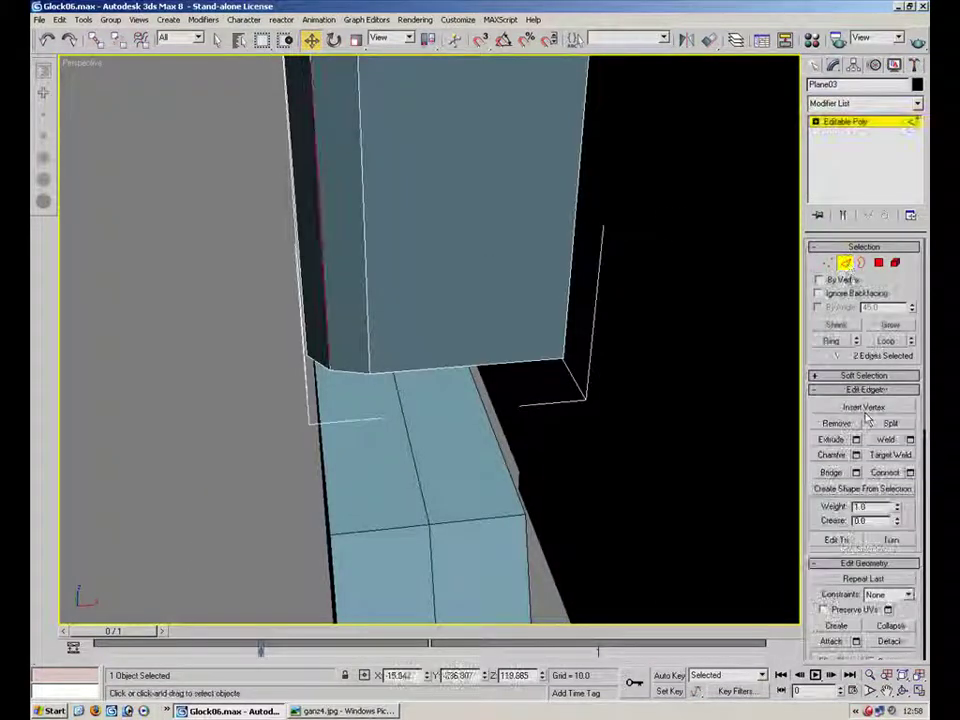
{"action": "left_click", "coordinate": [864, 408]}
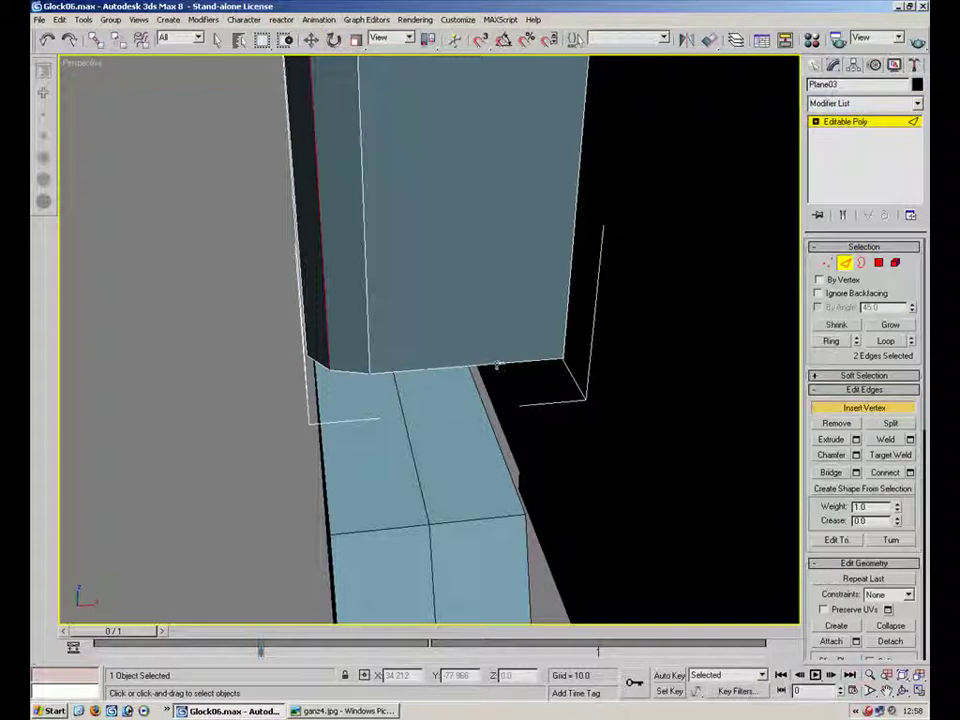
{"action": "key", "text": "1"}
- Raise the three inner vertices of the slide's bottom rear edge to about Z 102.8
{"action": "left_click_drag", "start_coordinate": [432, 390], "coordinate": [424, 391]}
{"action": "left_click", "coordinate": [614, 305]}
{"action": "left_click_drag", "start_coordinate": [615, 304], "coordinate": [464, 388]}
{"action": "left_click_drag", "start_coordinate": [530, 328], "coordinate": [515, 247]}
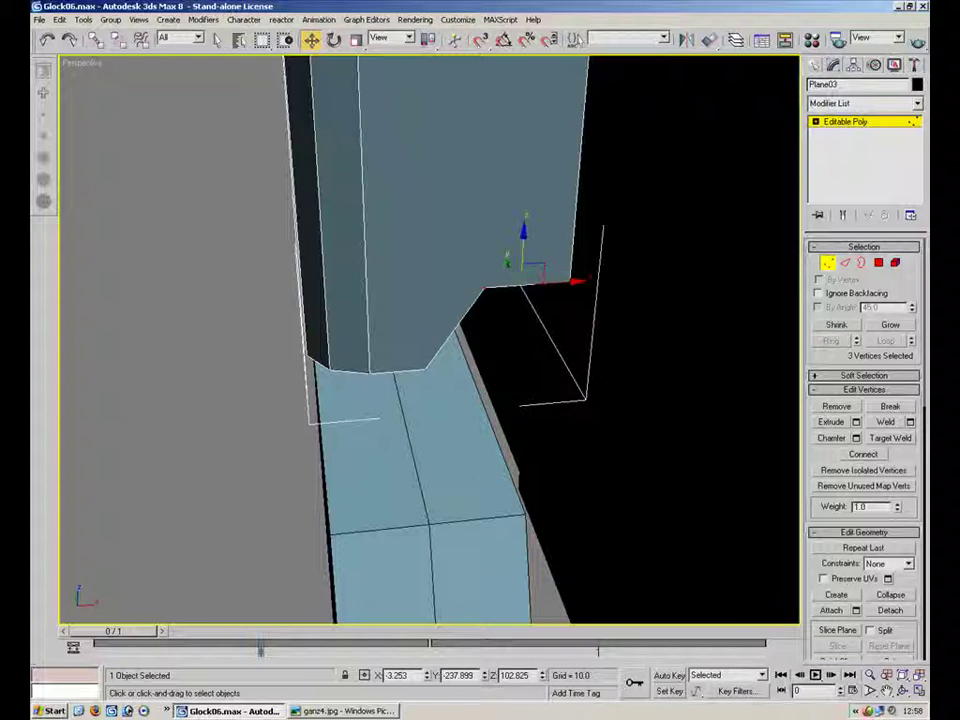
- Check the reference photo and set the notch's upper corner vertex to X -9.491, directly above the vertex below it
{"action": "left_click", "coordinate": [345, 711]}
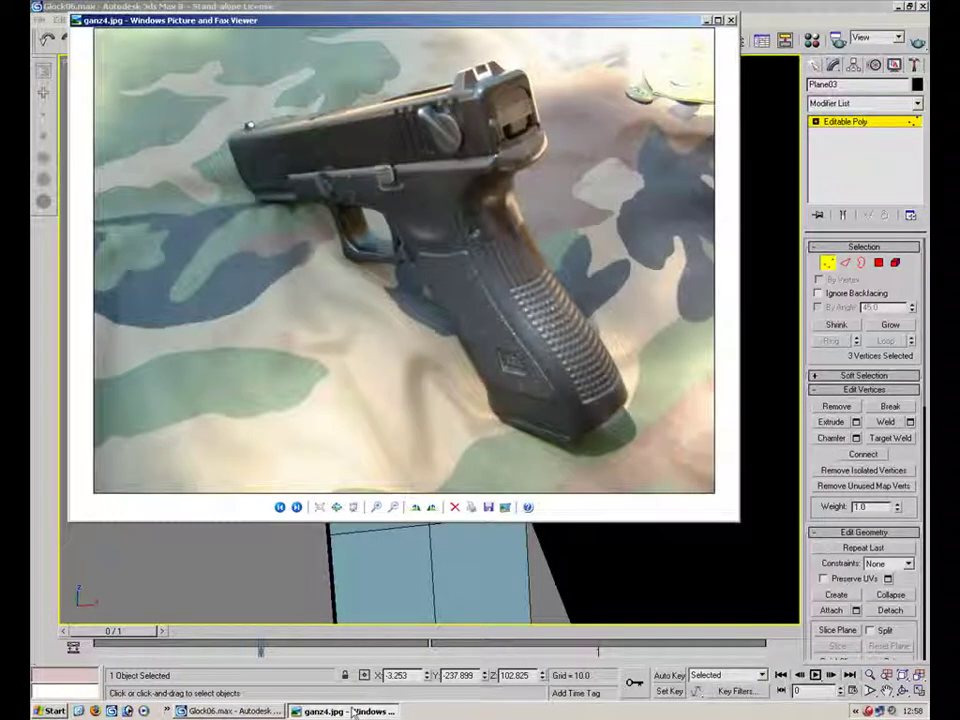
{"action": "left_click", "coordinate": [352, 711]}
{"action": "left_click", "coordinate": [543, 279]}
{"action": "left_click_drag", "start_coordinate": [460, 312], "coordinate": [489, 291]}
{"action": "left_click", "coordinate": [425, 370]}
{"action": "double_click", "coordinate": [399, 676]}
{"action": "left_click", "coordinate": [439, 293]}
{"action": "double_click", "coordinate": [399, 676]}
{"action": "type", "text": "-9.491"}
{"action": "key", "text": "Return"}
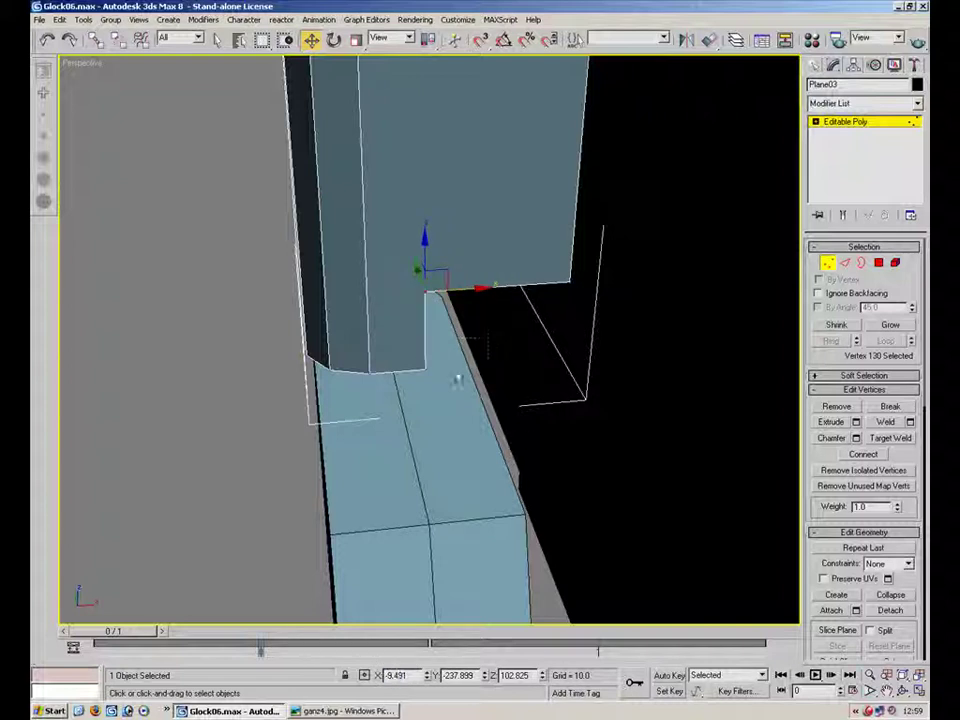
- Check the coordinates of the notch's corner vertices and shift the neighbouring bottom-edge vertex along X towards the notch
{"action": "left_click", "coordinate": [425, 368]}
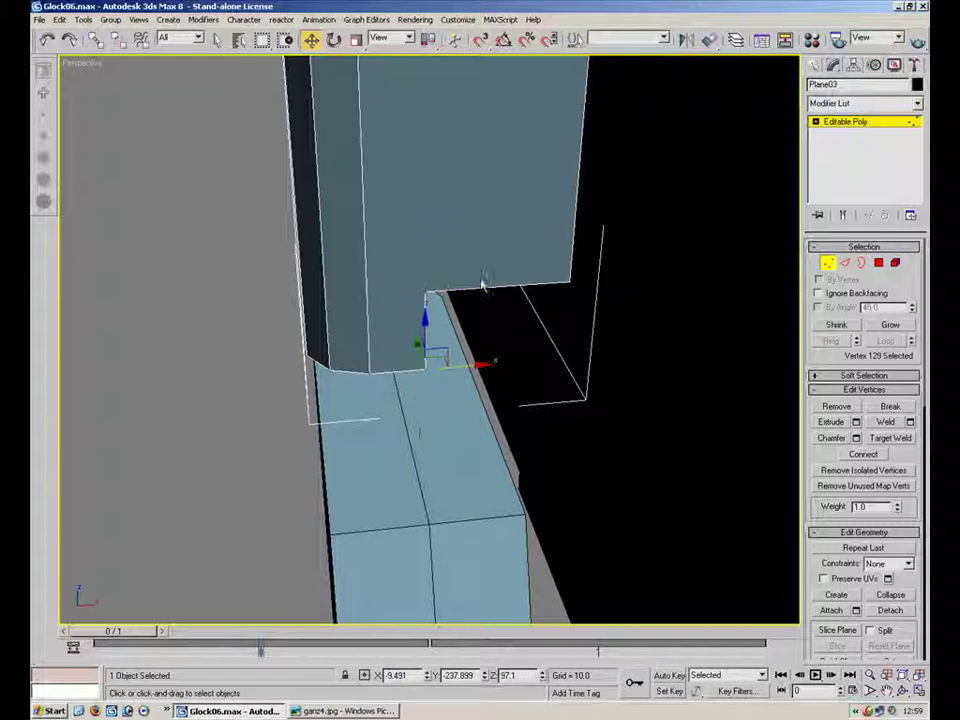
{"action": "left_click", "coordinate": [432, 290]}
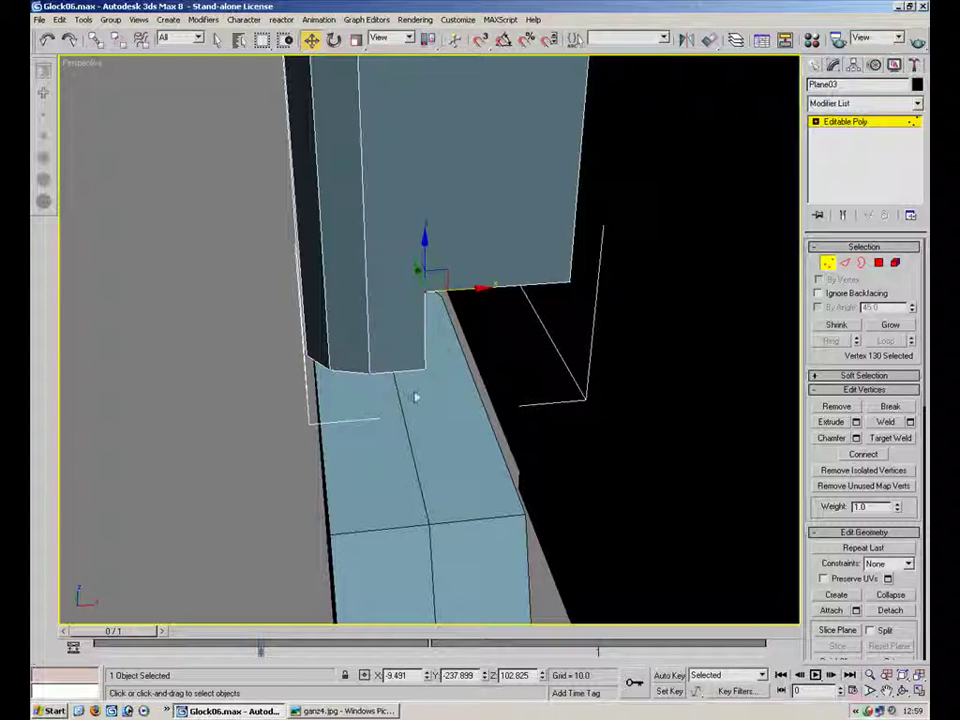
{"action": "left_click", "coordinate": [424, 369]}
{"action": "left_click", "coordinate": [425, 293]}
{"action": "left_click", "coordinate": [440, 262]}
{"action": "left_click", "coordinate": [418, 270]}
{"action": "left_click_drag", "start_coordinate": [475, 677], "coordinate": [378, 680]}
{"action": "left_click_drag", "start_coordinate": [470, 270], "coordinate": [438, 302]}
{"action": "left_click_drag", "start_coordinate": [474, 677], "coordinate": [352, 642]}
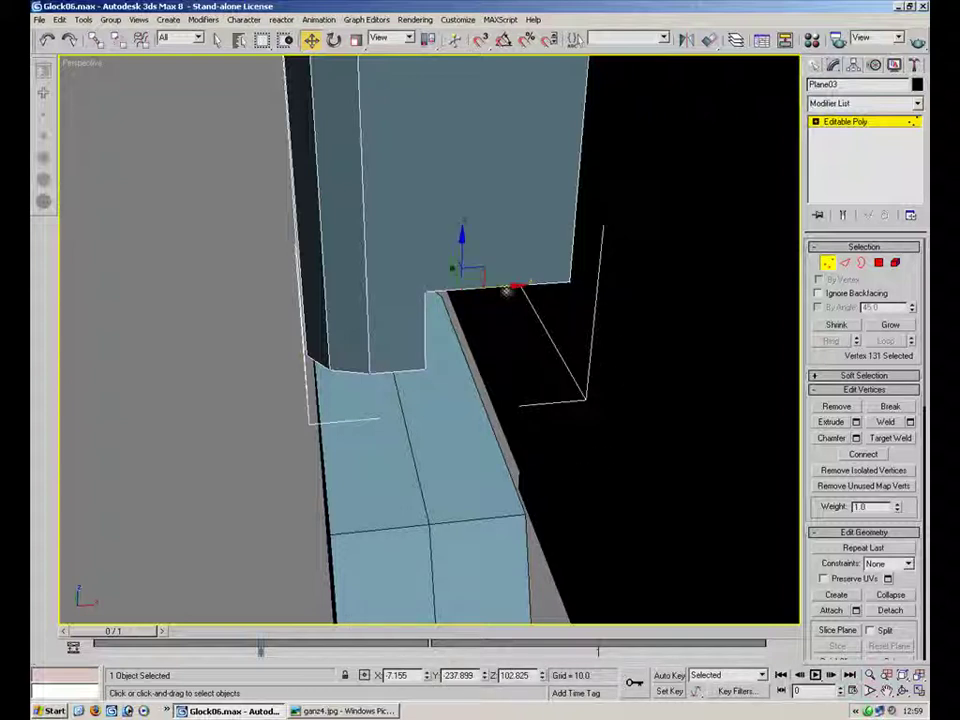
- Insert another vertex on the raised bottom edge and lower the two vertices nearest the slide's centre
{"action": "key", "text": "2"}
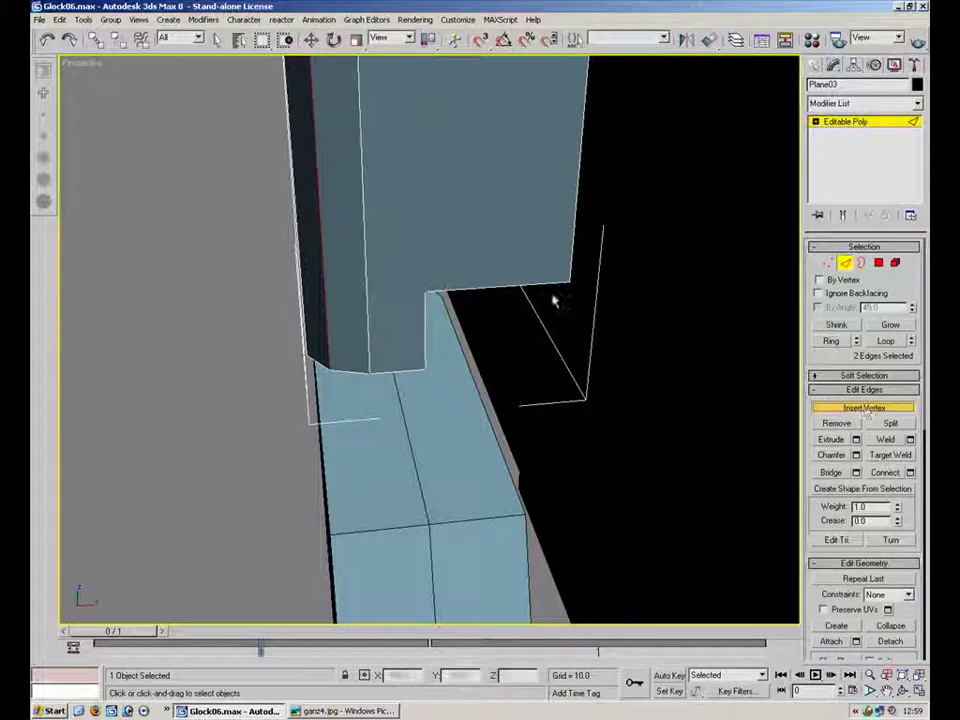
{"action": "key", "text": "1"}
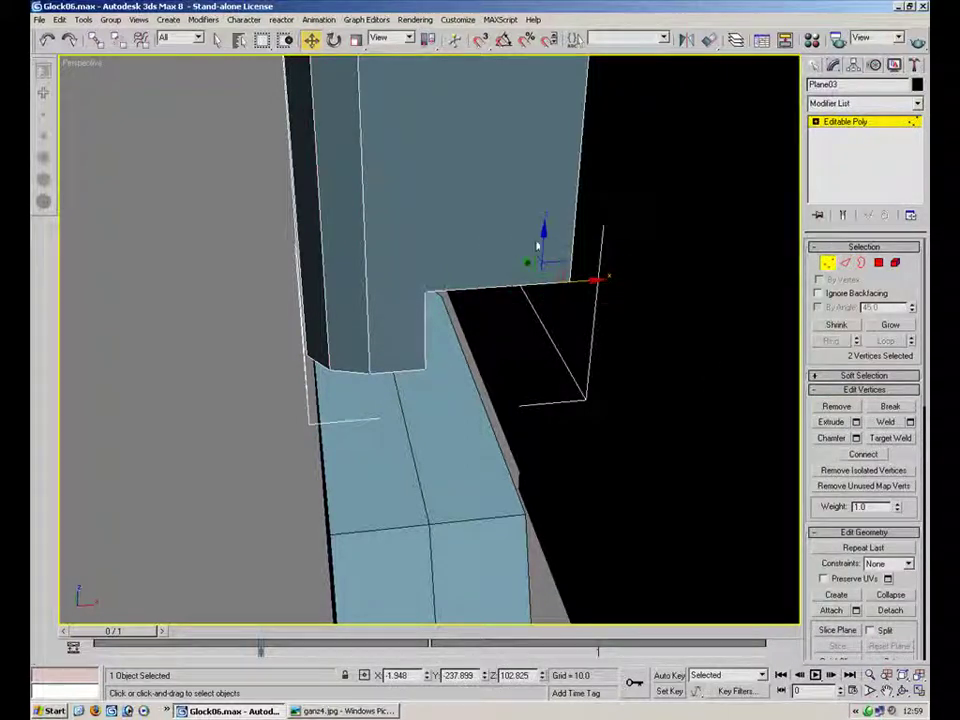
{"action": "left_click_drag", "start_coordinate": [541, 246], "coordinate": [541, 286]}
{"action": "left_click", "coordinate": [547, 229]}
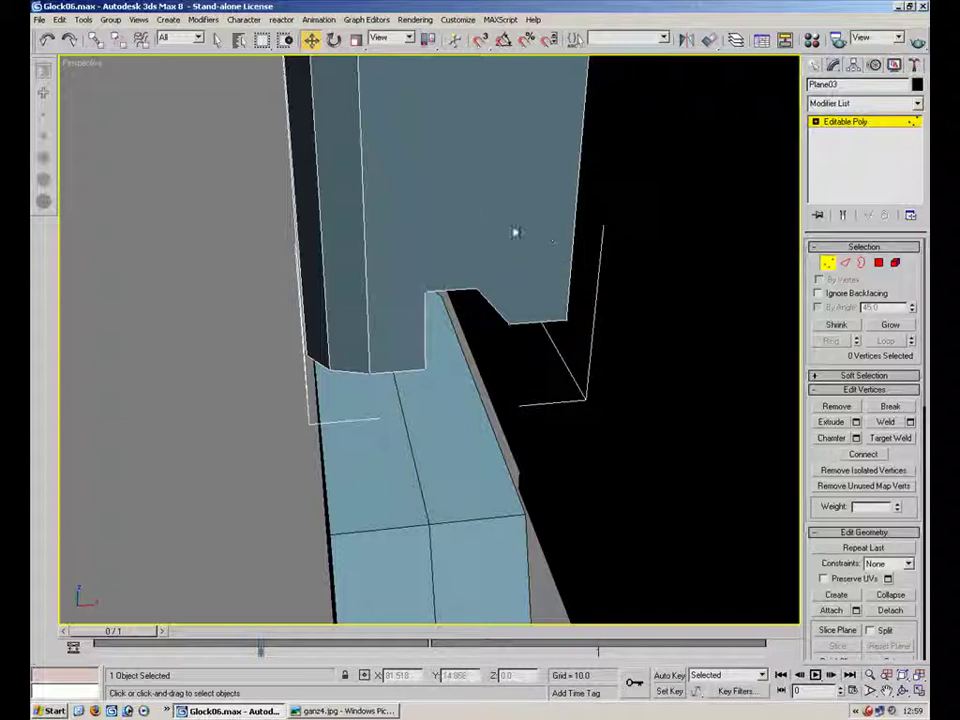
- Copy the notch's inner top vertex X value, -6.158, to the vertex below it to make that wall vertical
{"action": "left_click", "coordinate": [476, 267]}
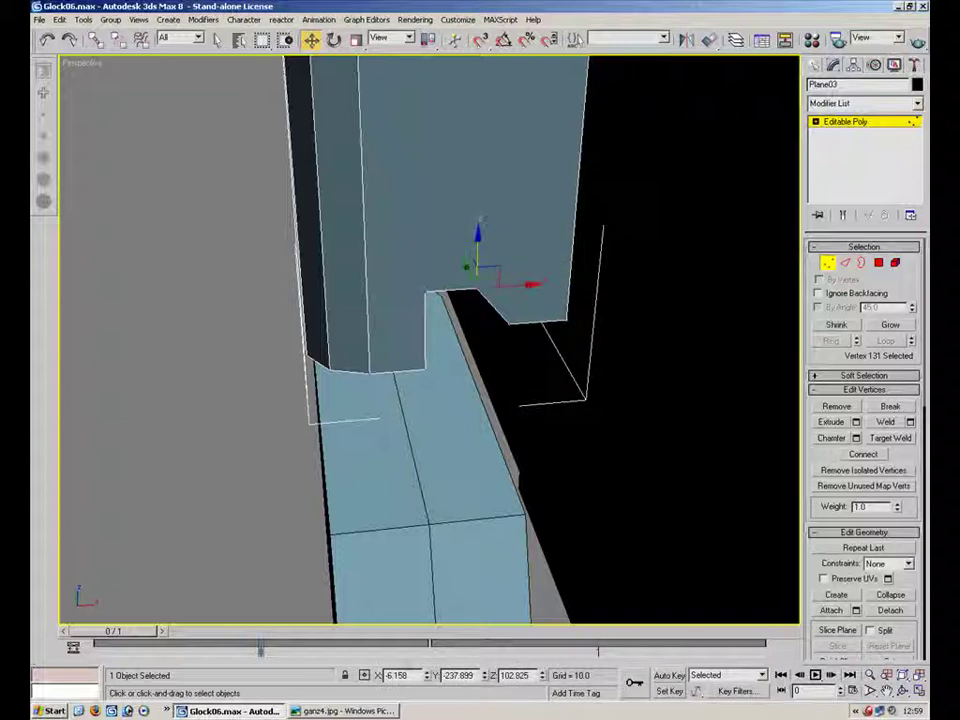
{"action": "left_click", "coordinate": [511, 321]}
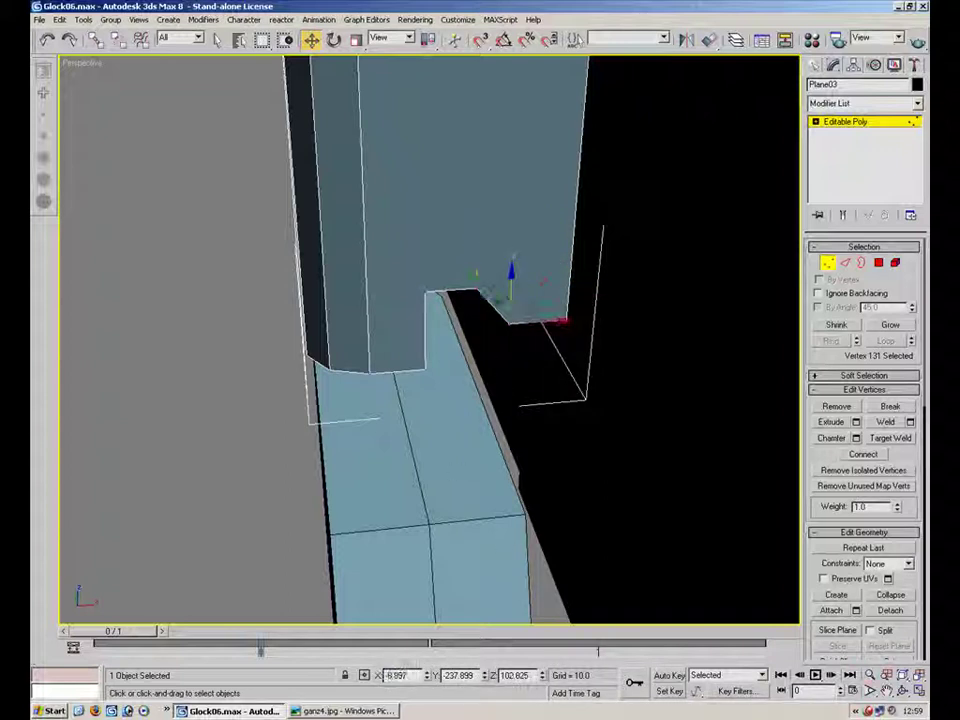
{"action": "double_click", "coordinate": [417, 677]}
{"action": "key", "text": "ctrl+v"}
{"action": "key", "text": "Return"}
{"action": "left_click", "coordinate": [668, 351]}
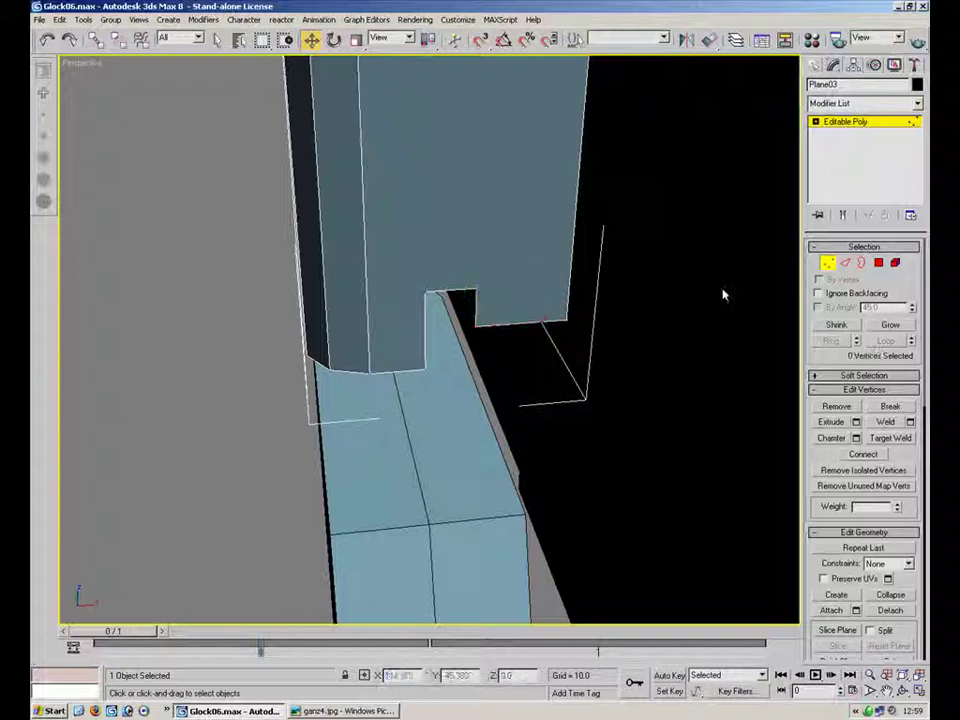
- Leave vertex editing on the slide and unhide all hidden objects
{"action": "left_click", "coordinate": [827, 265]}
{"action": "left_click", "coordinate": [631, 406]}
{"action": "middle_click_drag", "start_coordinate": [476, 345], "coordinate": [328, 546], "text": "alt"}
{"action": "scroll", "coordinate": [427, 477], "scroll_direction": "down", "scroll_amount": 3}
{"action": "middle_click_drag", "start_coordinate": [674, 451], "coordinate": [588, 413], "text": "alt"}
{"action": "right_click", "coordinate": [450, 336]}
{"action": "left_click", "coordinate": [502, 271]}
- Lower the two top vertices of the slide's rear notch to about Z 101.5
{"action": "middle_click_drag", "start_coordinate": [348, 311], "coordinate": [461, 356]}
{"action": "scroll", "coordinate": [461, 356], "scroll_direction": "up", "scroll_amount": 3}
{"action": "scroll", "coordinate": [372, 379], "scroll_direction": "down", "scroll_amount": 1}
{"action": "left_click", "coordinate": [348, 358]}
{"action": "middle_click_drag", "start_coordinate": [348, 358], "coordinate": [428, 367], "text": "alt"}
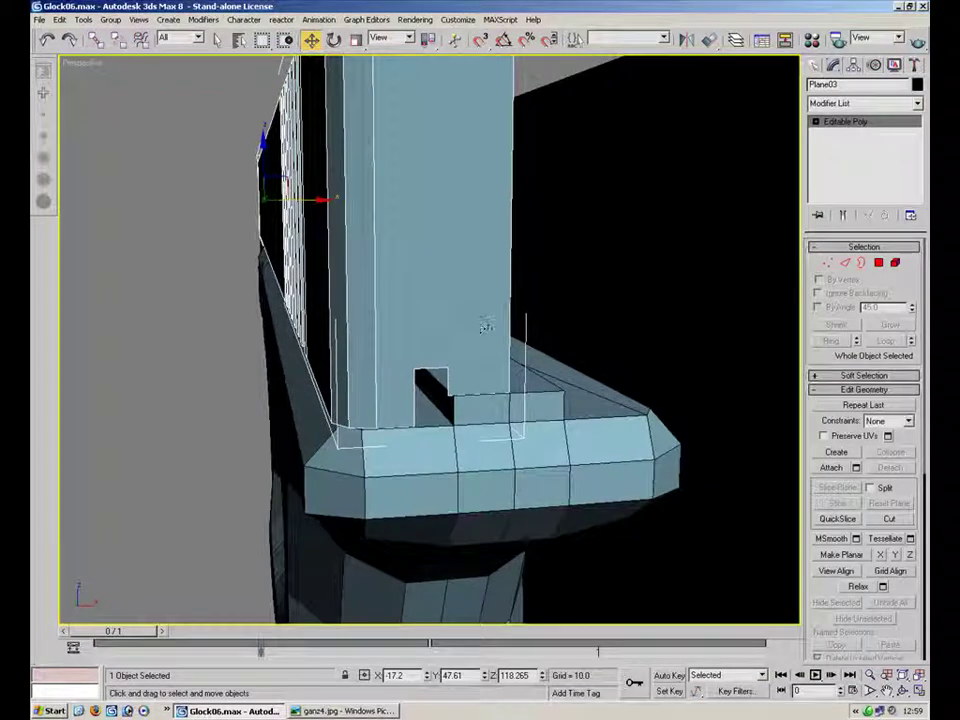
{"action": "key", "text": "1"}
{"action": "left_click_drag", "start_coordinate": [518, 386], "coordinate": [436, 406]}
{"action": "left_click_drag", "start_coordinate": [455, 340], "coordinate": [410, 329]}
- Check the reference photo, move the notch's outer wall about 2.5 units outward along X, and nudge the inner wall the same way
{"action": "left_click", "coordinate": [352, 711]}
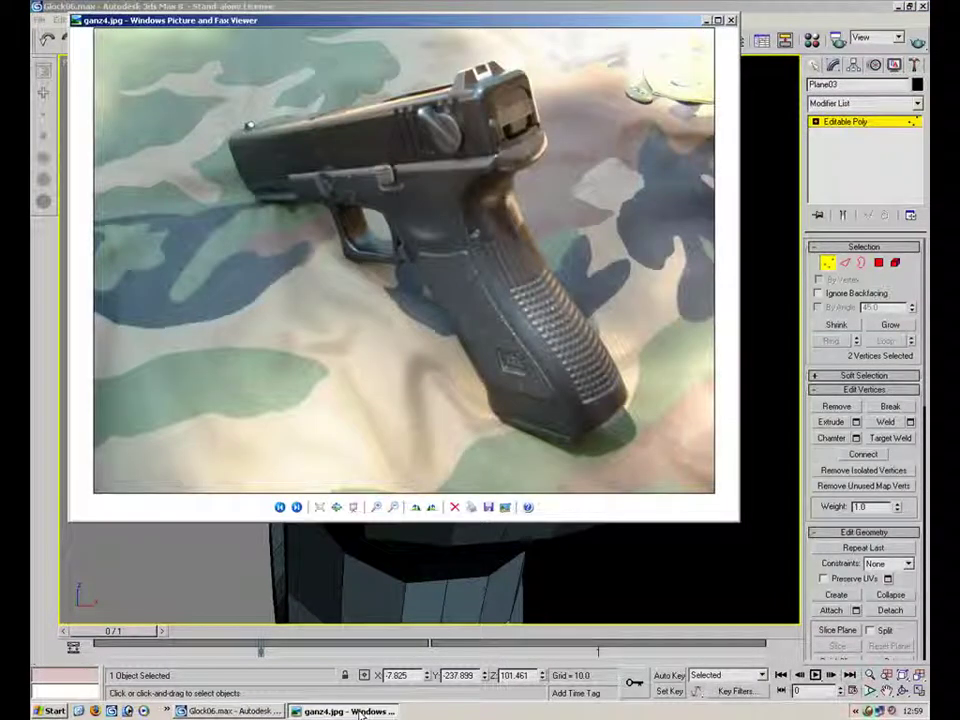
{"action": "left_click", "coordinate": [360, 713]}
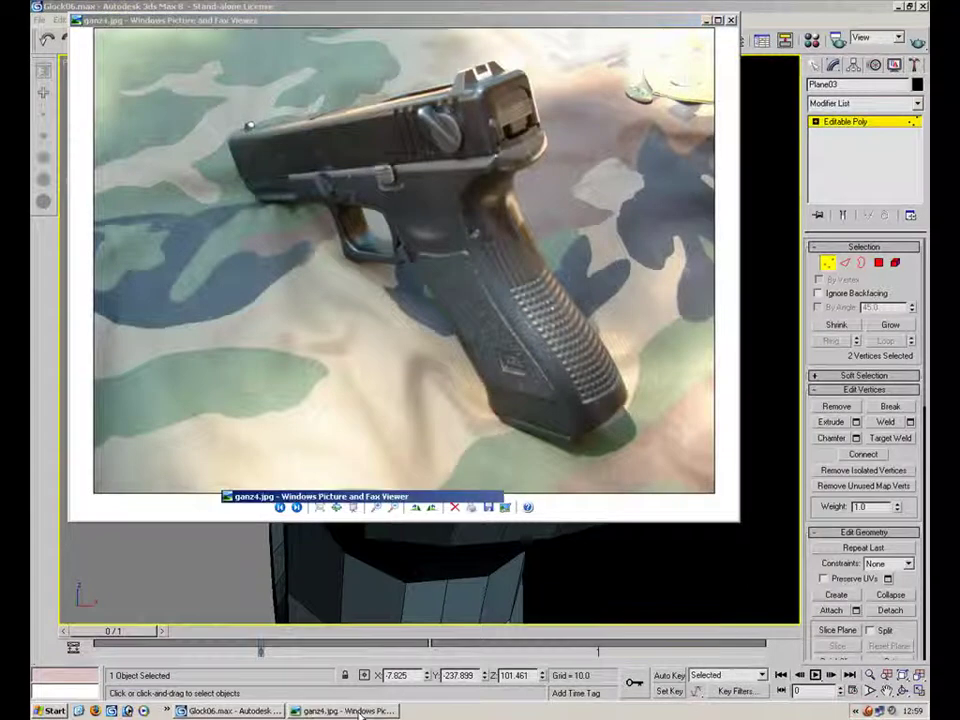
{"action": "left_click", "coordinate": [392, 346]}
{"action": "left_click_drag", "start_coordinate": [392, 346], "coordinate": [429, 404]}
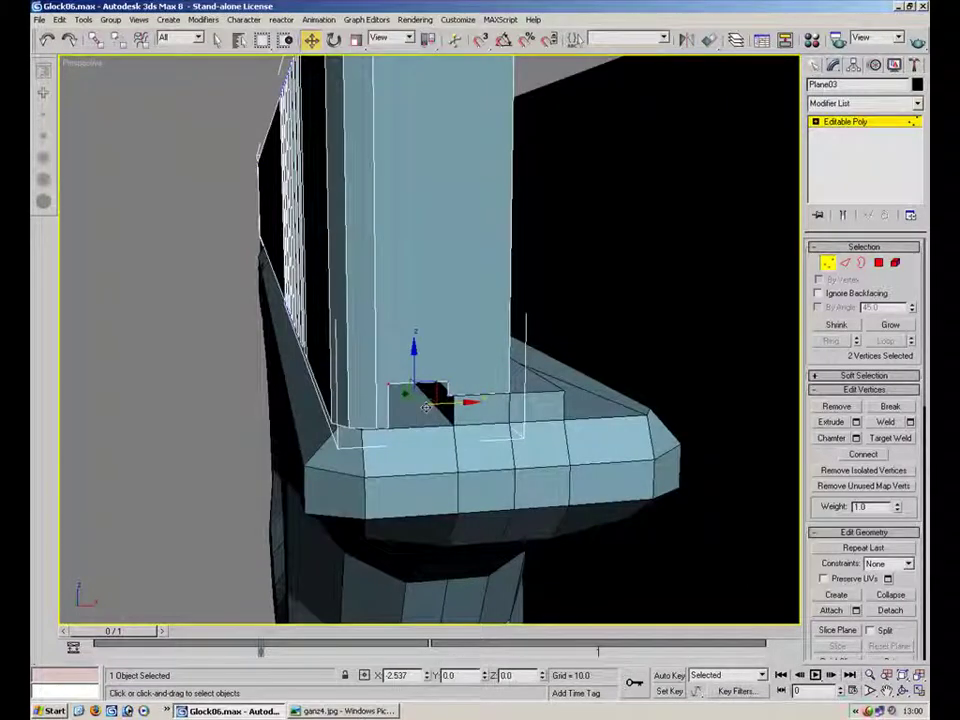
{"action": "left_click", "coordinate": [570, 343]}
{"action": "left_click_drag", "start_coordinate": [455, 374], "coordinate": [422, 406]}
{"action": "left_click_drag", "start_coordinate": [484, 386], "coordinate": [474, 385]}
- Raise the notch's top and inner bottom-edge vertices to clear the frame's raised strip, and leave vertex editing
{"action": "left_click_drag", "start_coordinate": [545, 342], "coordinate": [389, 404]}
{"action": "left_click_drag", "start_coordinate": [443, 345], "coordinate": [428, 279]}
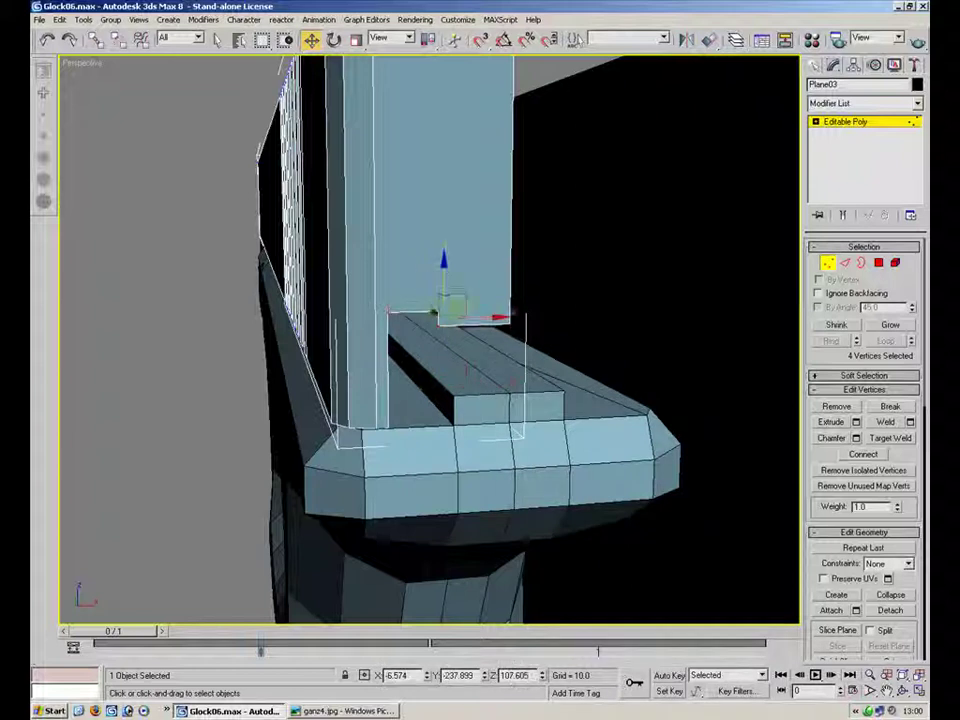
{"action": "middle_click_drag", "start_coordinate": [474, 412], "coordinate": [506, 386], "text": "alt"}
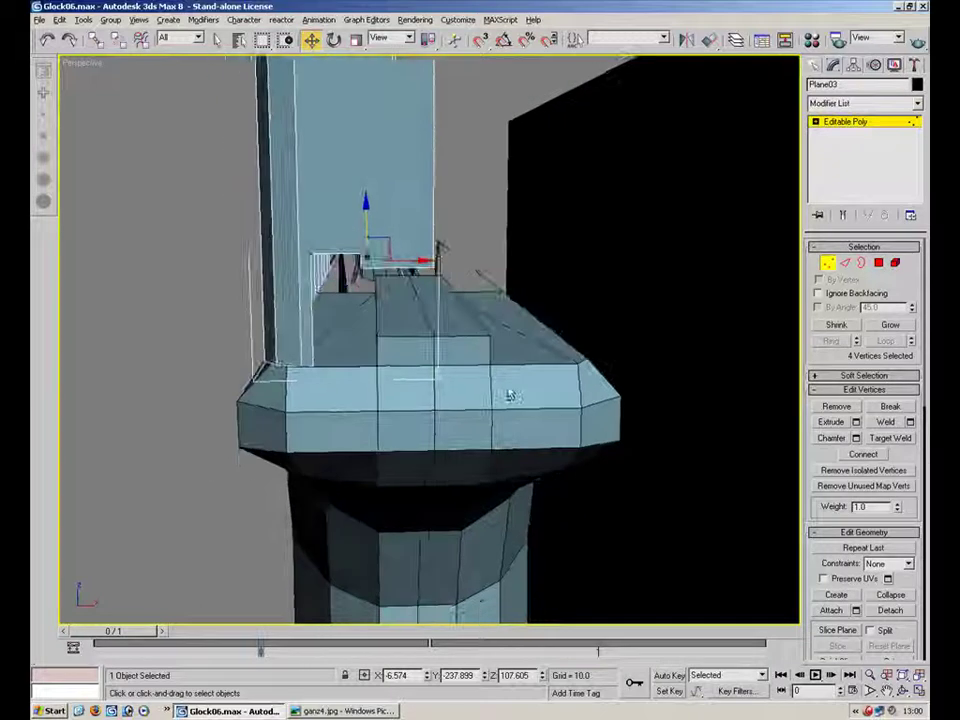
{"action": "key", "text": "1"}
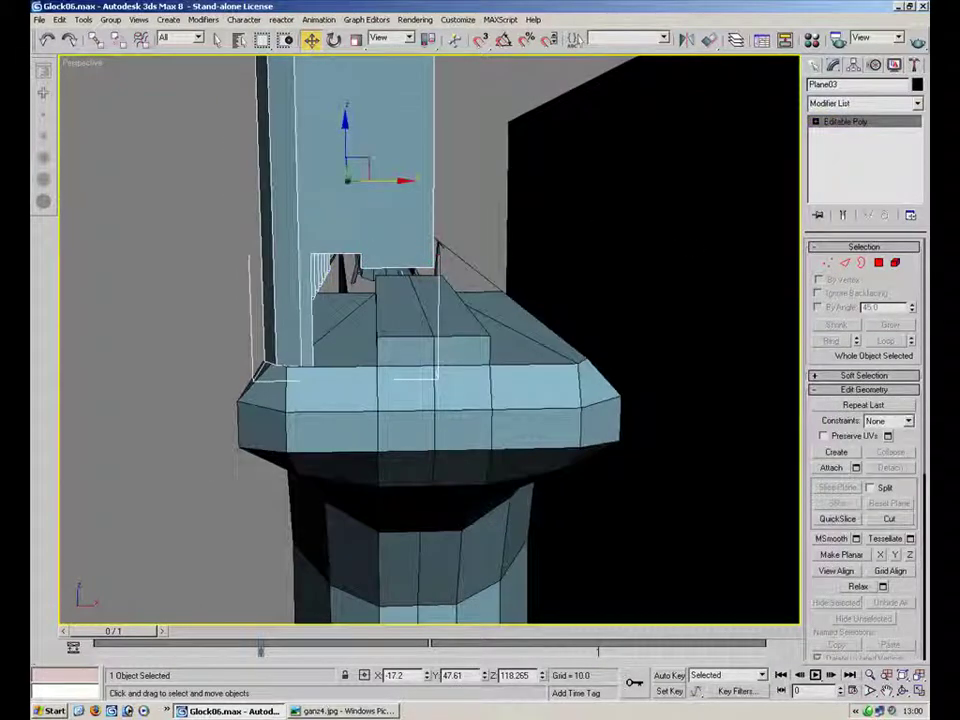
- Hide the slide and delete the frame's top polygon beside the raised strip at the rear
{"action": "right_click", "coordinate": [388, 163]}
{"action": "left_click", "coordinate": [437, 130]}
{"action": "middle_click_drag", "start_coordinate": [429, 236], "coordinate": [407, 171], "text": "alt"}
{"action": "left_click", "coordinate": [432, 335]}
{"action": "left_click", "coordinate": [844, 167]}
{"action": "key", "text": "4"}
{"action": "left_click", "coordinate": [428, 376]}
{"action": "key", "text": "Delete"}
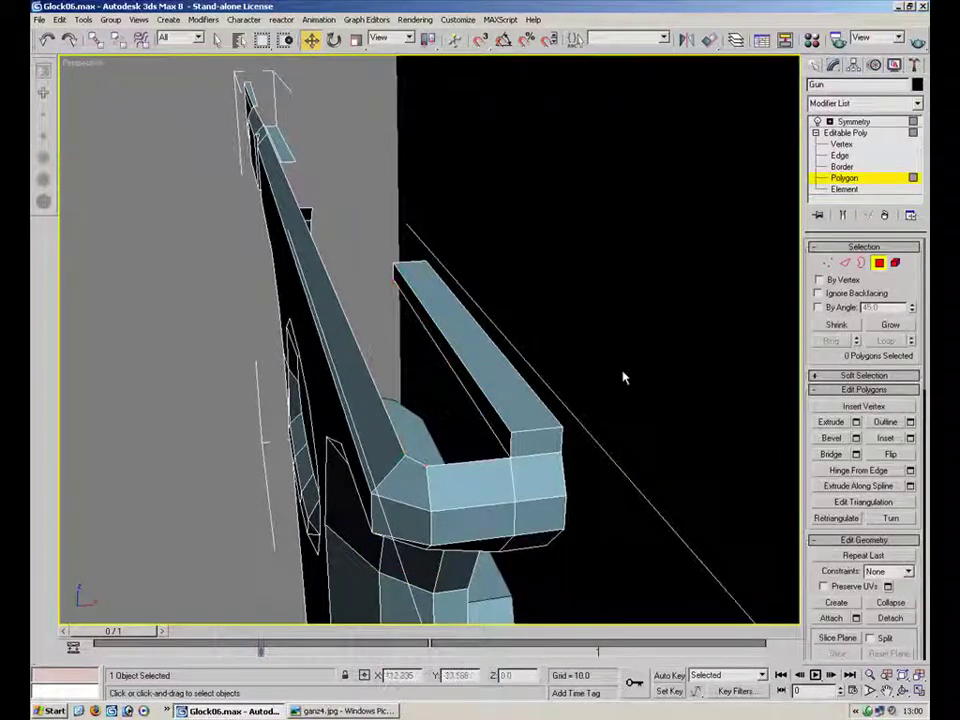
- Delete the raised strip's side wall and extend the strip's top edge outward as a new polygon to about X -14.5
{"action": "key", "text": "2"}
{"action": "left_click", "coordinate": [491, 430]}
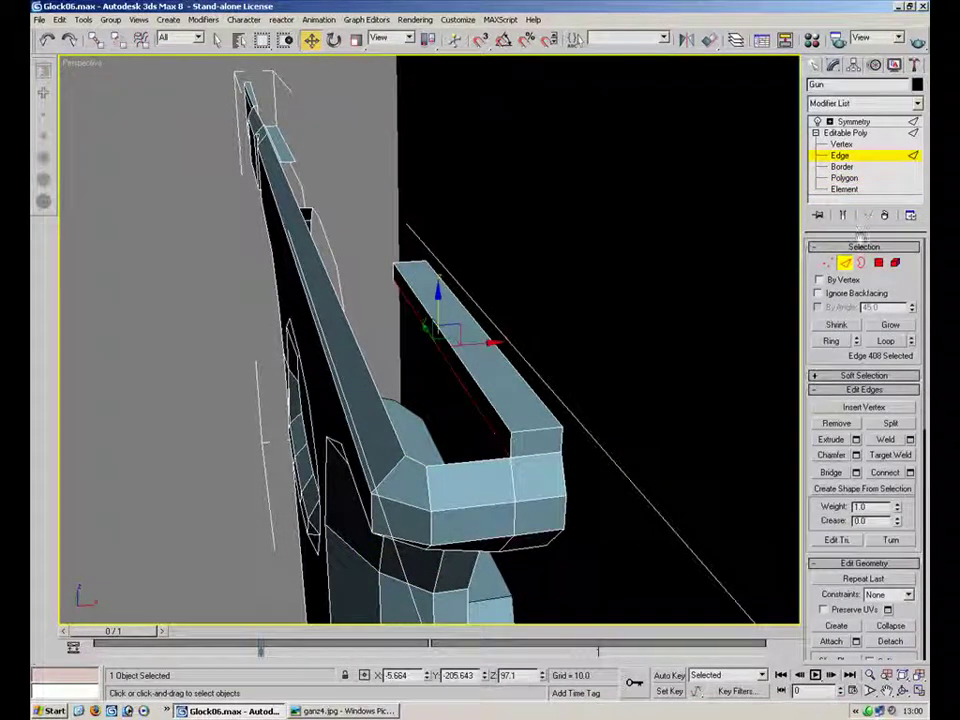
{"action": "key", "text": "4"}
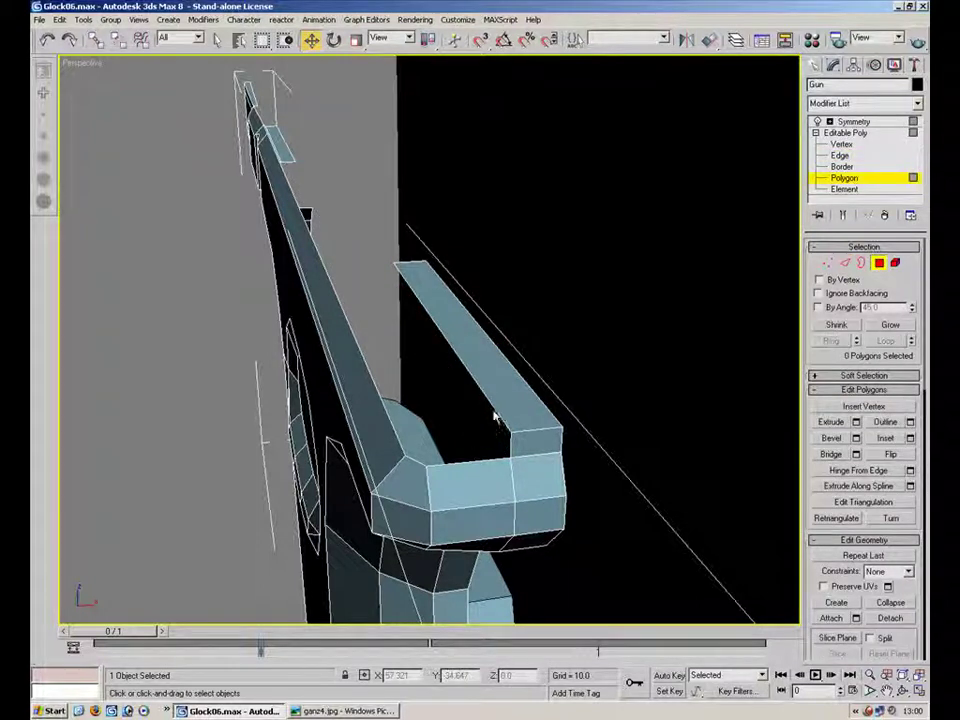
{"action": "key", "text": "2"}
{"action": "left_click", "coordinate": [491, 401]}
{"action": "left_click_drag", "start_coordinate": [474, 326], "coordinate": [360, 342], "text": "shift"}
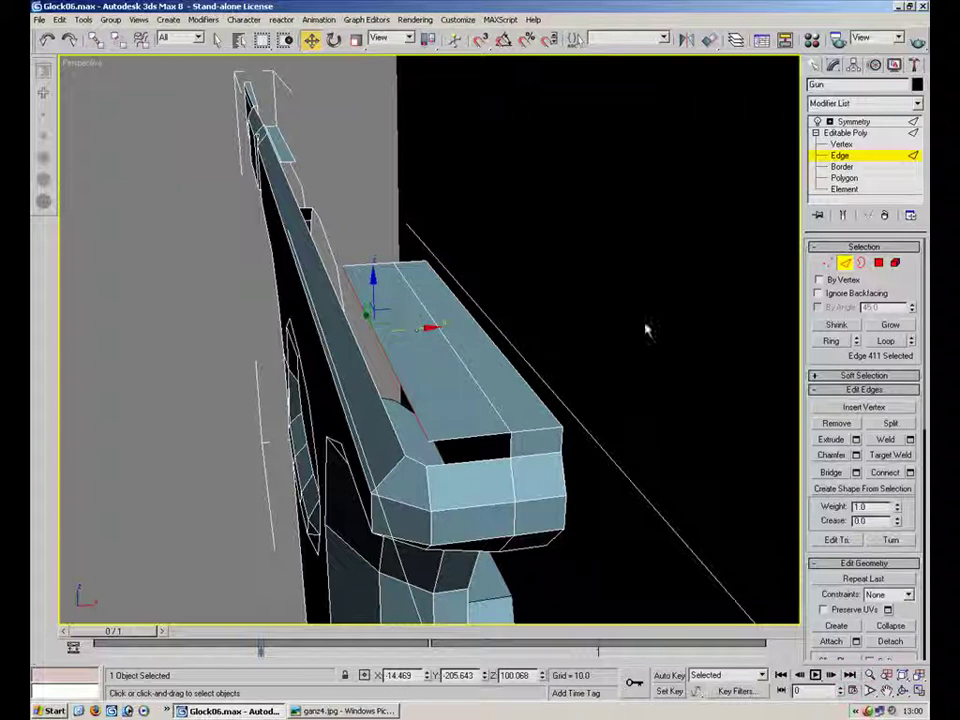
- Align the extended edge with the frame's rear corner at X -14.663 and extrude it down to about Z 97.6
{"action": "left_click", "coordinate": [430, 477]}
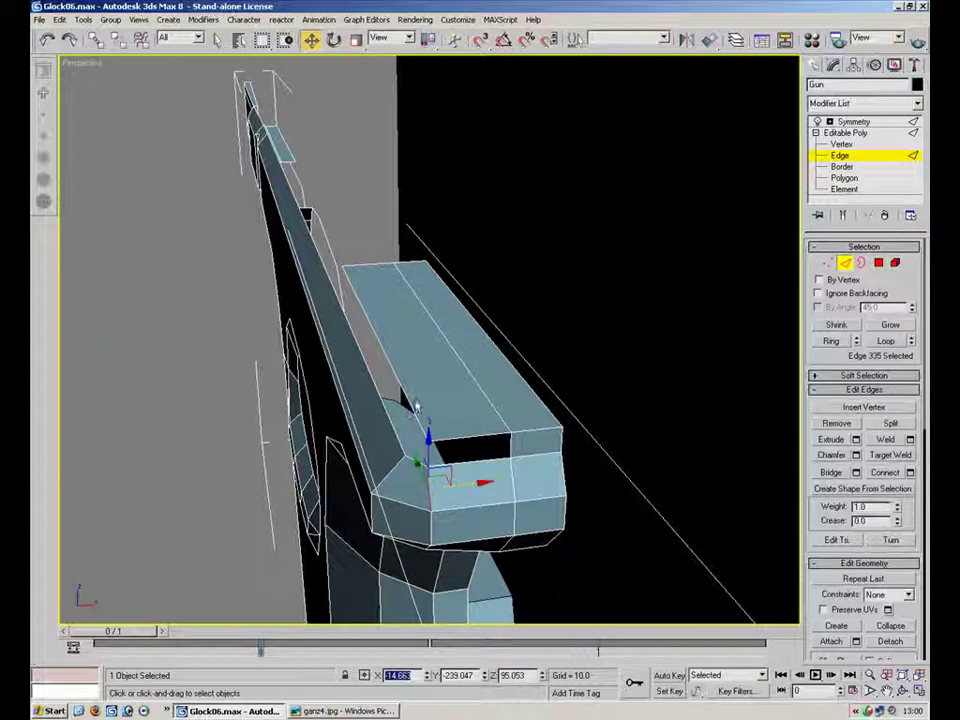
{"action": "left_click", "coordinate": [415, 408]}
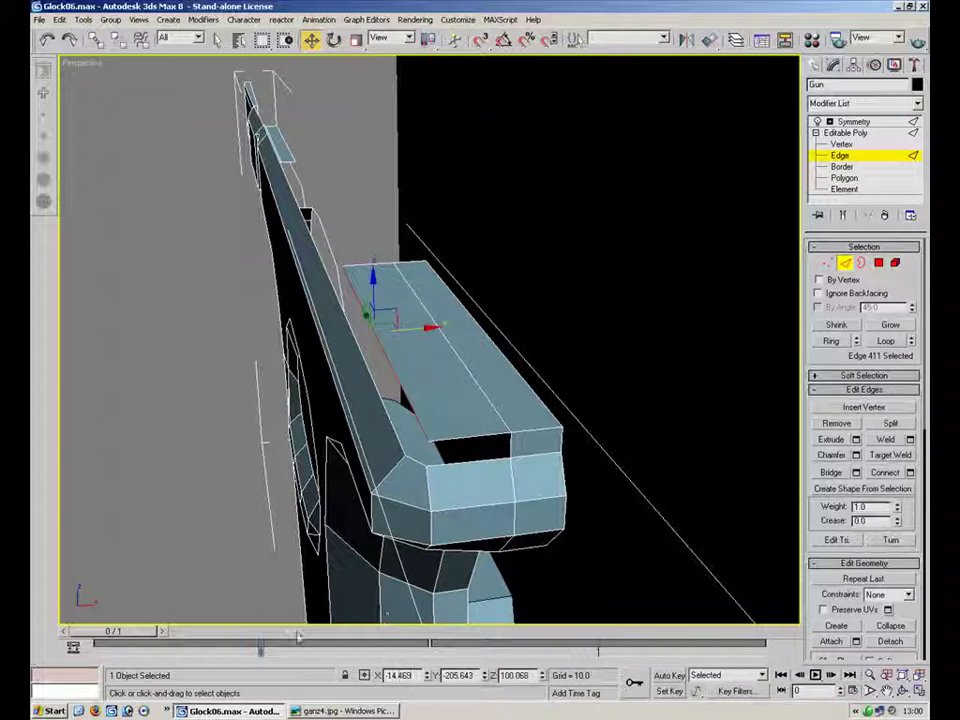
{"action": "left_click", "coordinate": [371, 295]}
{"action": "left_click_drag", "start_coordinate": [371, 295], "coordinate": [371, 311]}
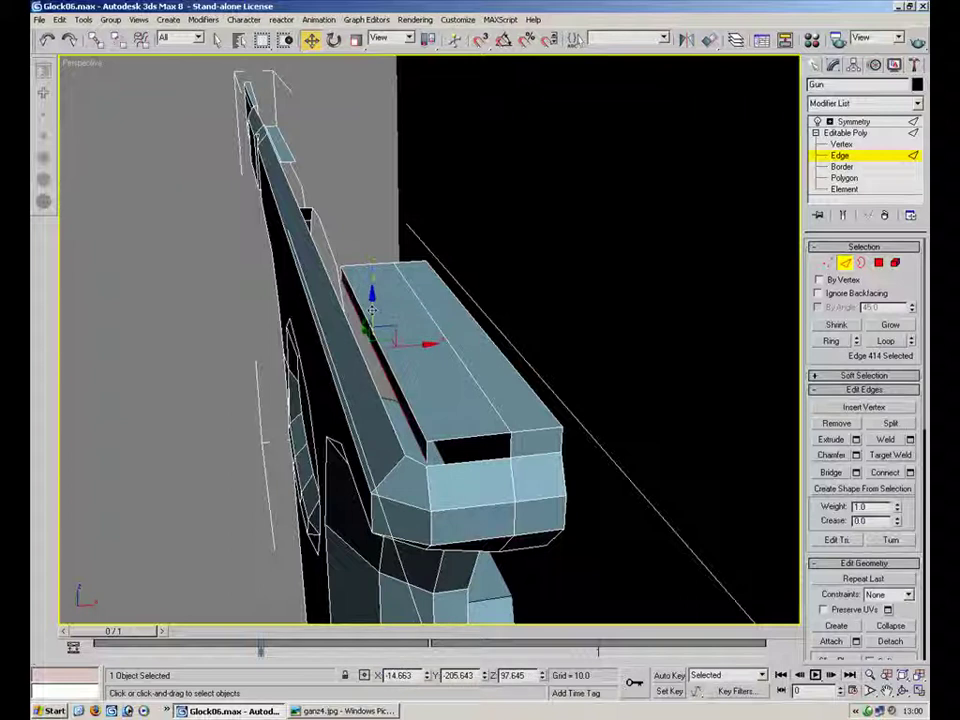
- Set the new side wall's bottom edge to Z 97.1, matching the bottom edge of the strip's rear face
{"action": "left_click", "coordinate": [519, 430]}
{"action": "left_click_drag", "start_coordinate": [527, 681], "coordinate": [388, 506]}
{"action": "key", "text": "ctrl+c"}
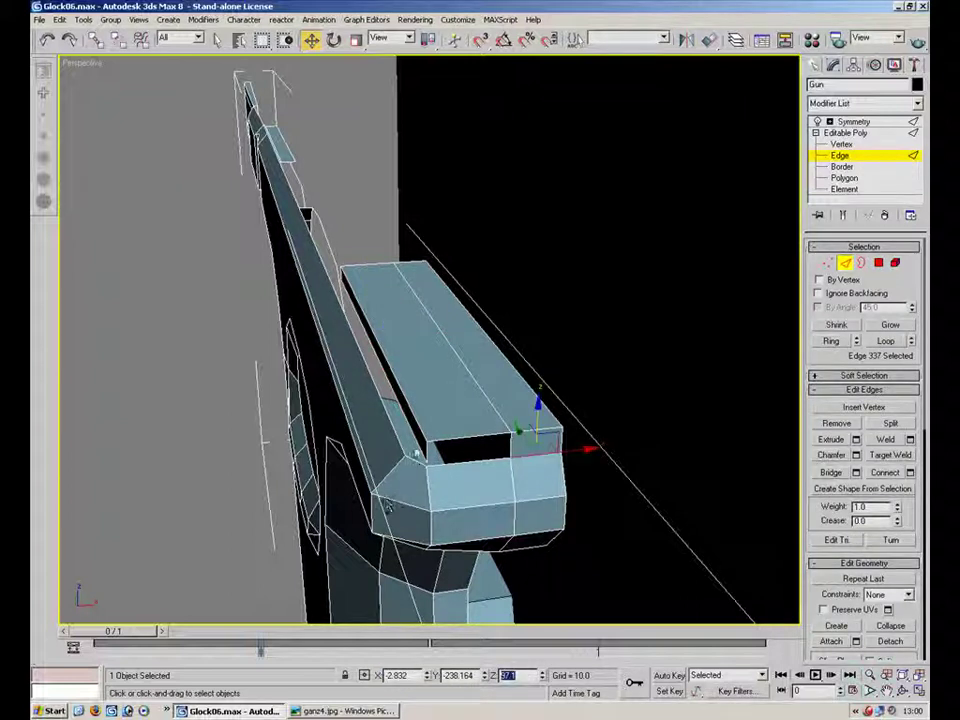
{"action": "left_click", "coordinate": [413, 455]}
{"action": "left_click_drag", "start_coordinate": [522, 676], "coordinate": [350, 590]}
{"action": "key", "text": "ctrl+v"}
{"action": "key", "text": "Return"}
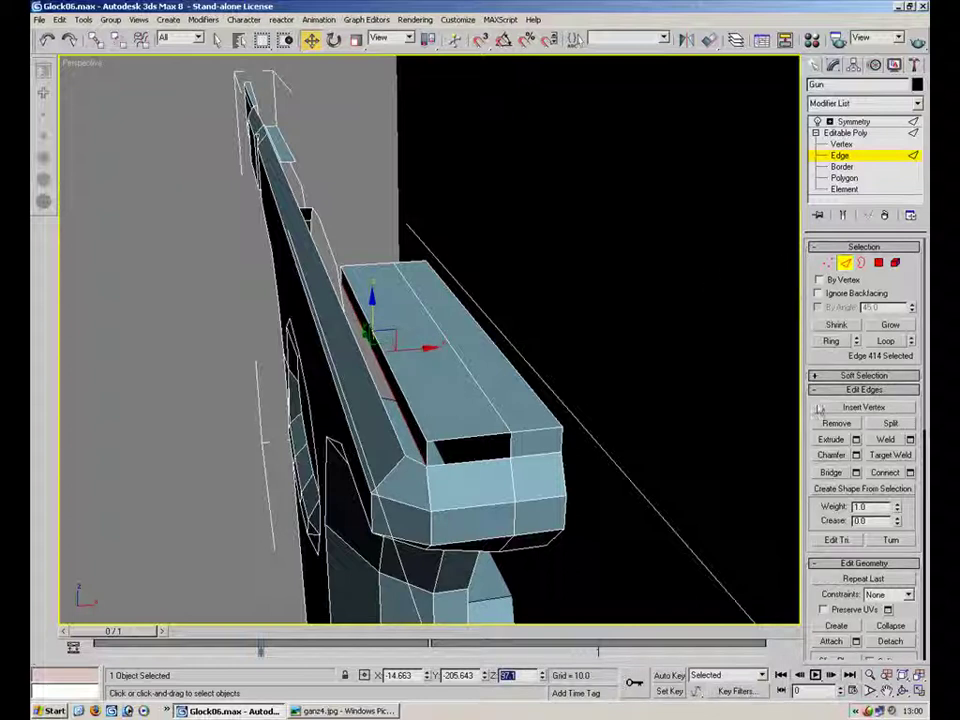
{"action": "type", "text": "1"}
{"action": "key", "text": "Return"}
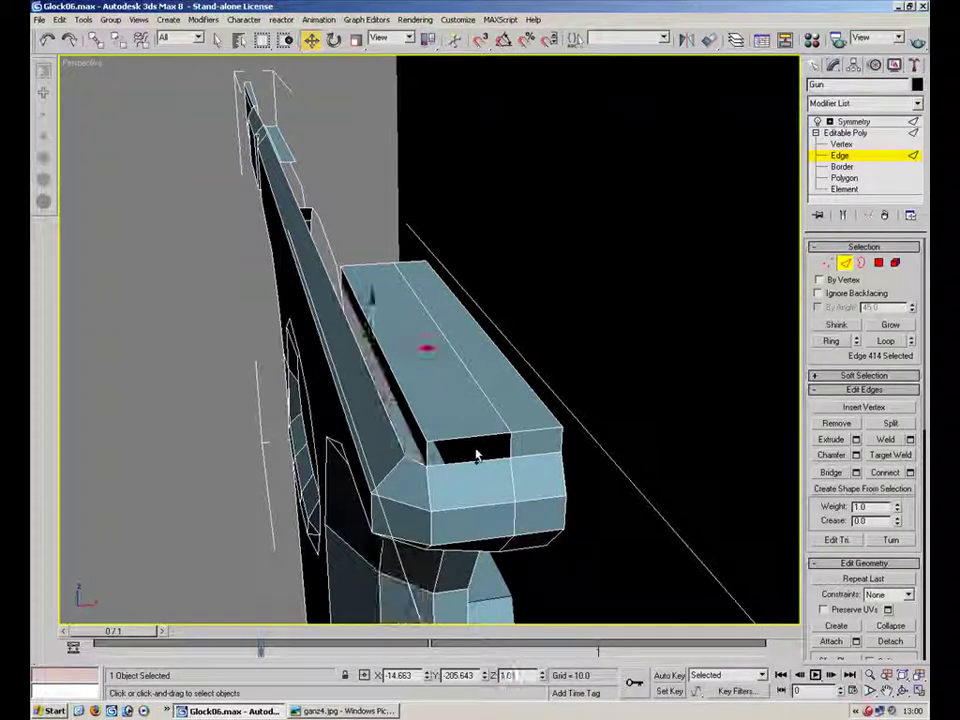
- Create two polygons closing the raised strip's rear face and the gap between its side wall and the frame's outer edge
{"action": "key", "text": "1"}
{"action": "left_click_drag", "start_coordinate": [412, 447], "coordinate": [443, 487]}
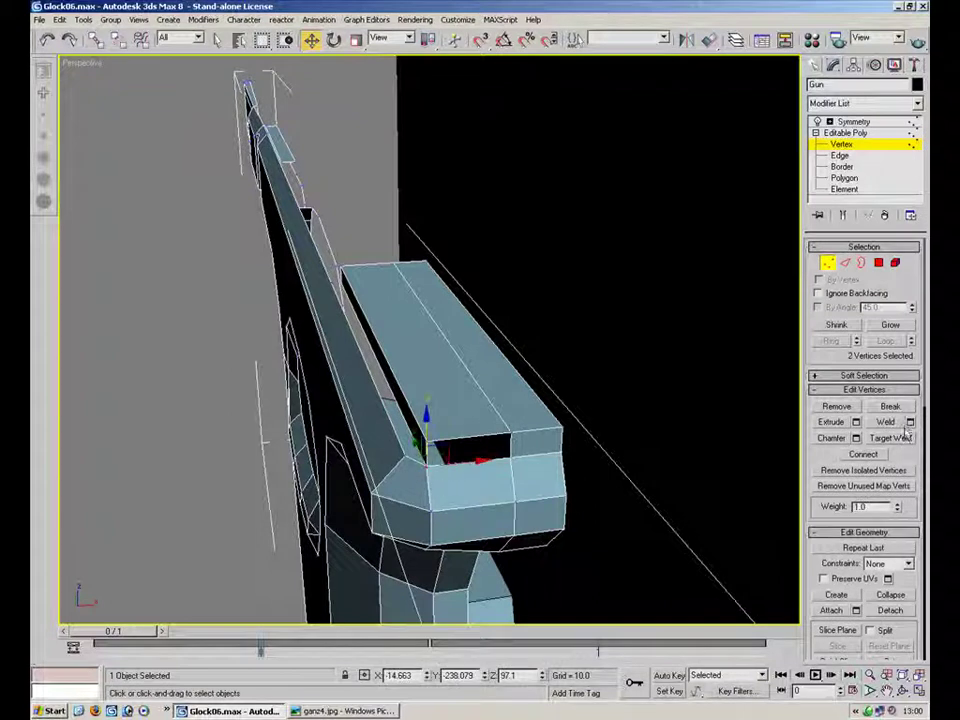
{"action": "key", "text": "4"}
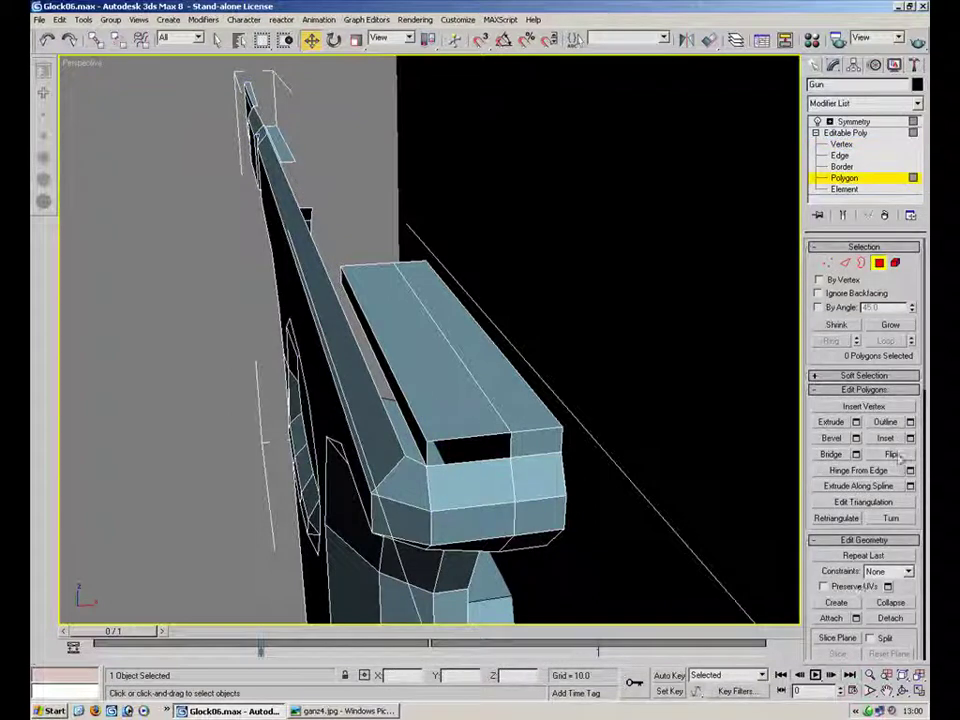
{"action": "left_click", "coordinate": [836, 604]}
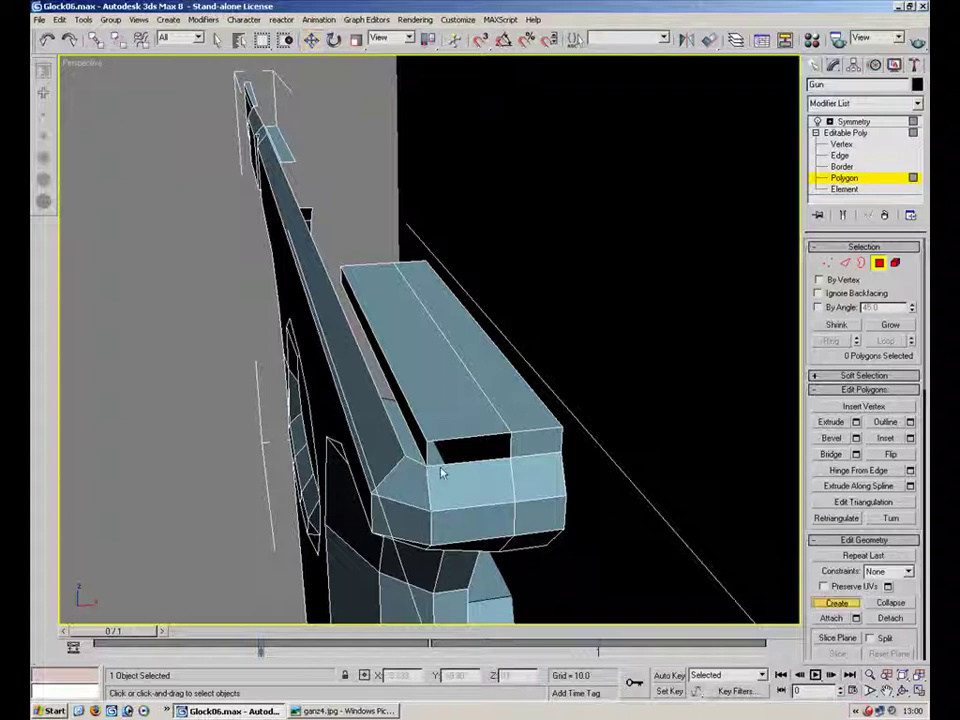
{"action": "left_click", "coordinate": [511, 432]}
{"action": "left_click", "coordinate": [436, 466]}
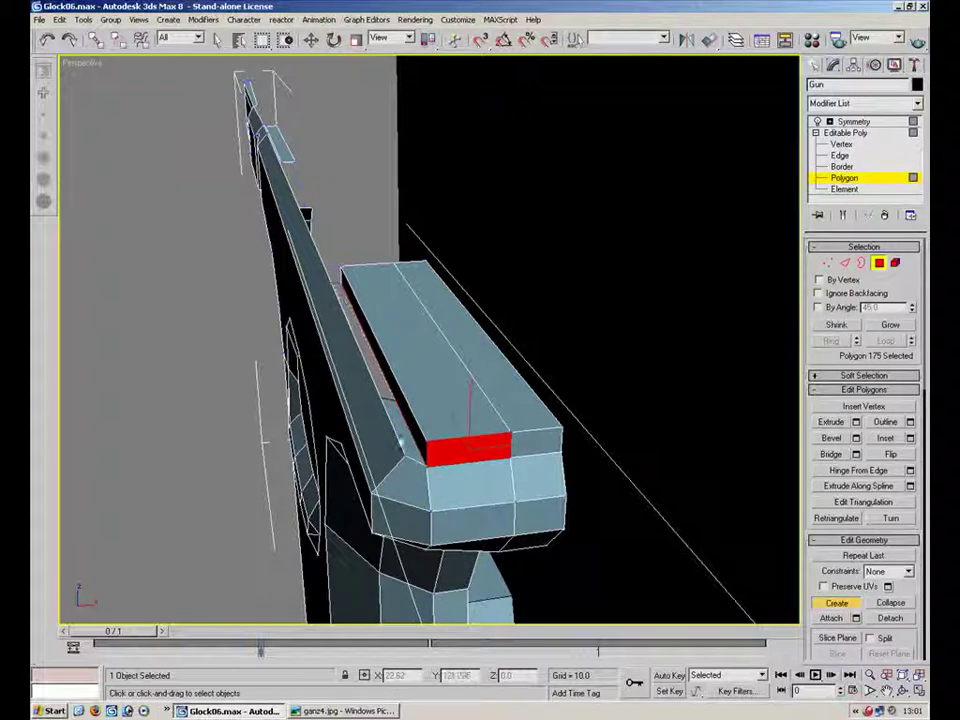
{"action": "left_click", "coordinate": [427, 465]}
- Examine the new polygons where the raised strip's bottom corner meets the frame's rear edge
{"action": "mouse_move", "coordinate": [514, 382]}
{"action": "middle_mouse_down", "text": "alt"}
{"action": "mouse_move", "coordinate": [514, 407]}
{"action": "mouse_move", "coordinate": [531, 389]}
{"action": "middle_mouse_up", "text": "alt"}
{"action": "scroll", "coordinate": [531, 389], "scroll_direction": "up", "scroll_amount": 5}
{"action": "scroll", "coordinate": [495, 279], "scroll_direction": "down", "scroll_amount": 5}
{"action": "scroll", "coordinate": [508, 318], "scroll_direction": "up", "scroll_amount": 5}
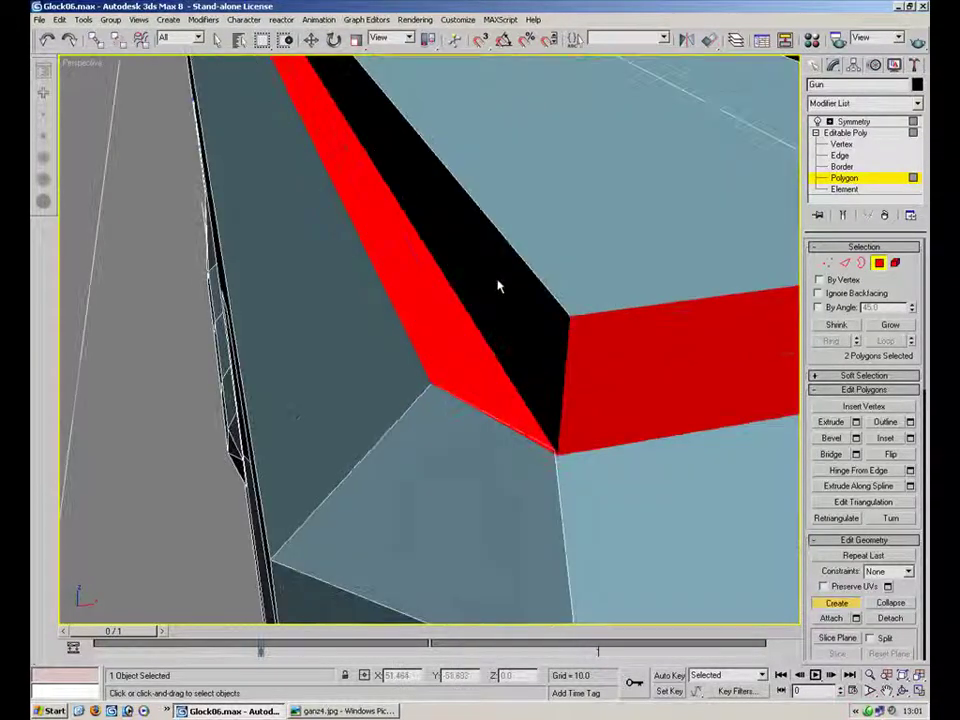
{"action": "scroll", "coordinate": [508, 318], "scroll_direction": "down", "scroll_amount": 10}
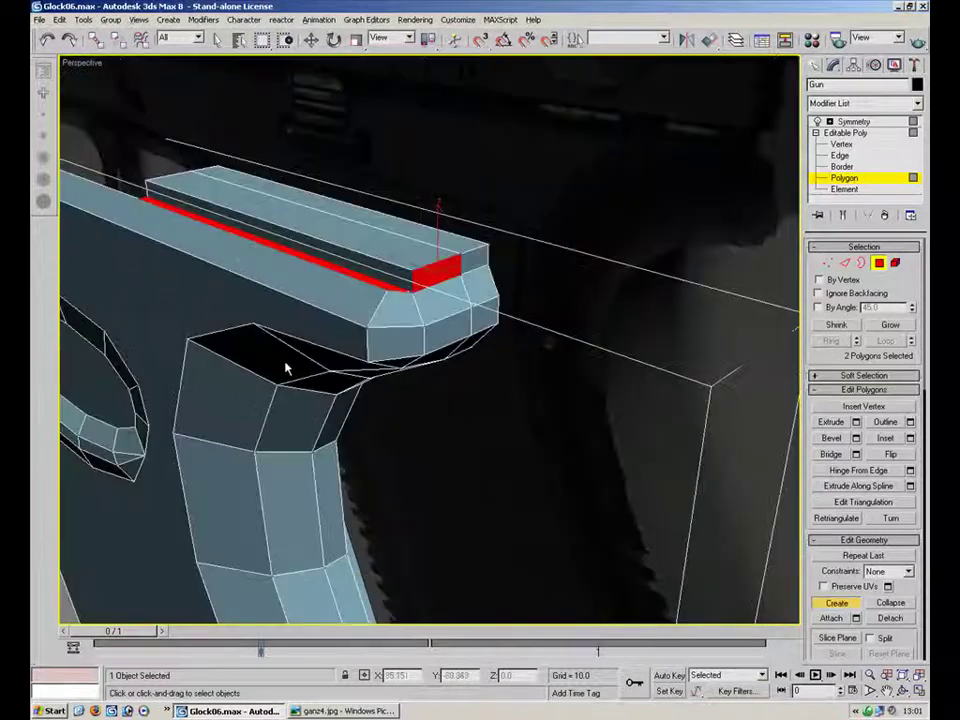
{"action": "middle_click_drag", "start_coordinate": [285, 368], "coordinate": [169, 401], "text": "alt"}
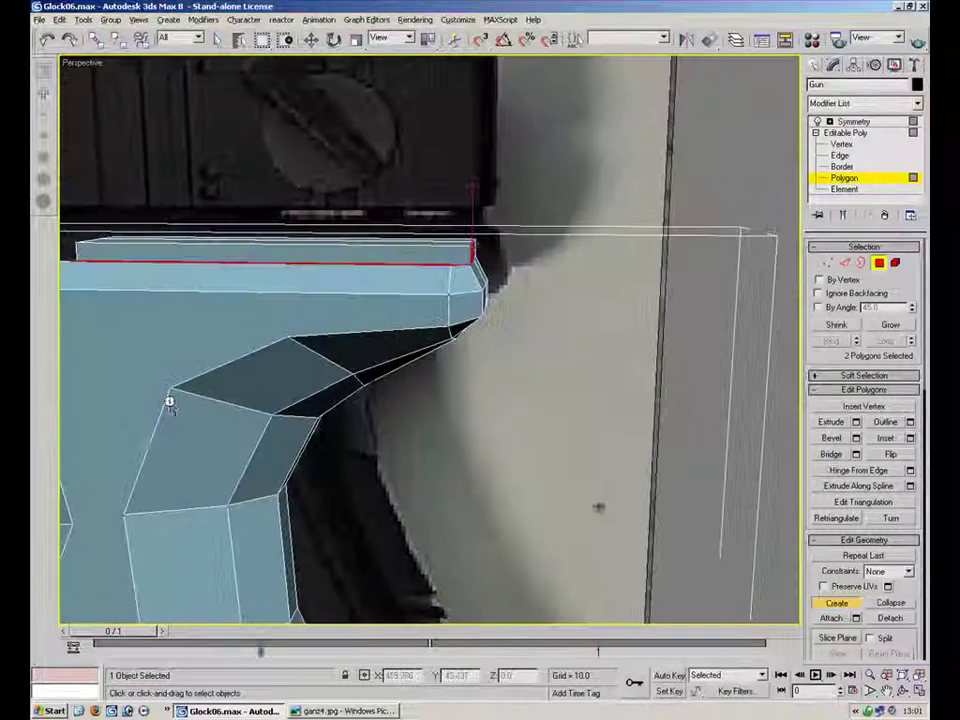
{"action": "scroll", "coordinate": [531, 144], "scroll_direction": "up", "scroll_amount": 5}
{"action": "middle_click_drag", "start_coordinate": [560, 108], "coordinate": [476, 212], "text": "alt"}
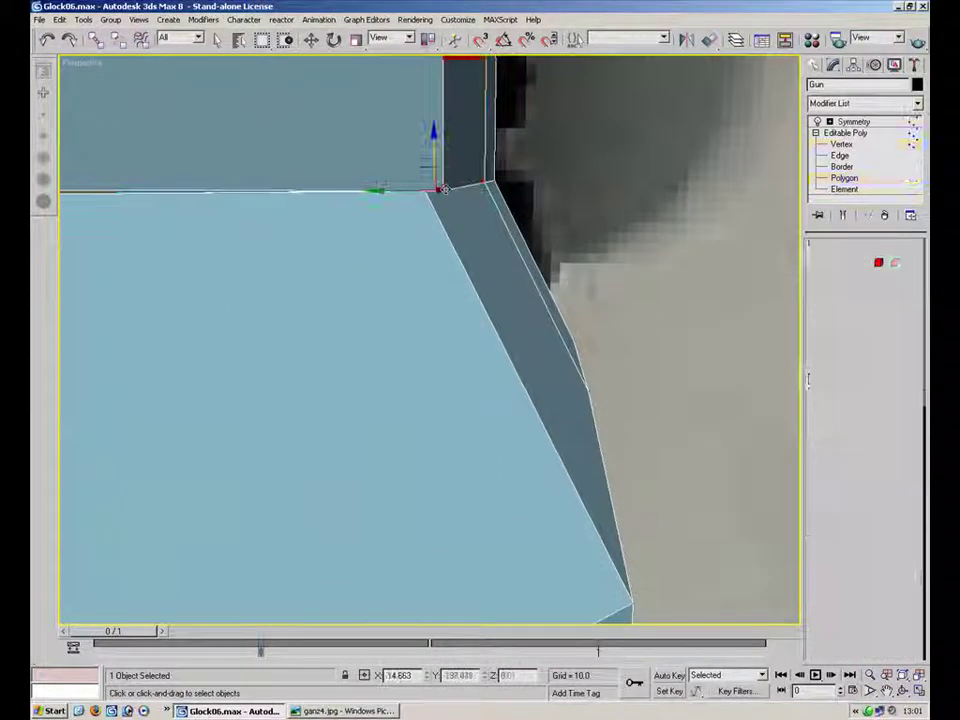
- Pull the strip's loose rear bottom corner vertex away from the frame's corner to about Y -235.5, Z 97.3
{"action": "key", "text": "1"}
{"action": "key", "text": "w"}
{"action": "left_click", "coordinate": [467, 191]}
{"action": "left_click", "coordinate": [447, 190]}
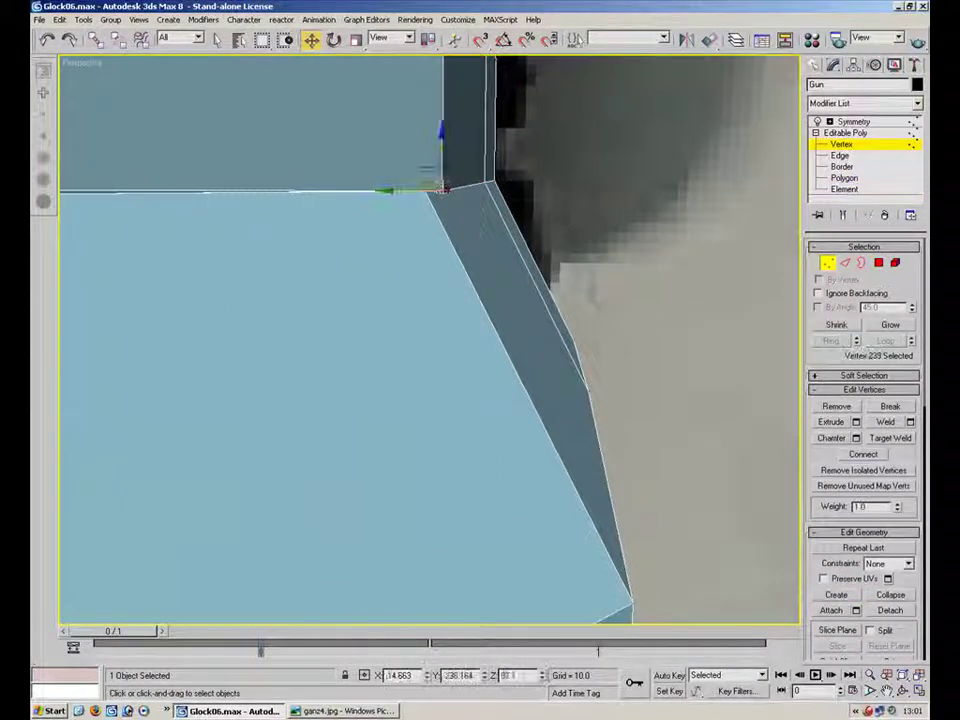
{"action": "left_click_drag", "start_coordinate": [425, 169], "coordinate": [419, 150]}
{"action": "scroll", "coordinate": [462, 168], "scroll_direction": "up", "scroll_amount": 1}
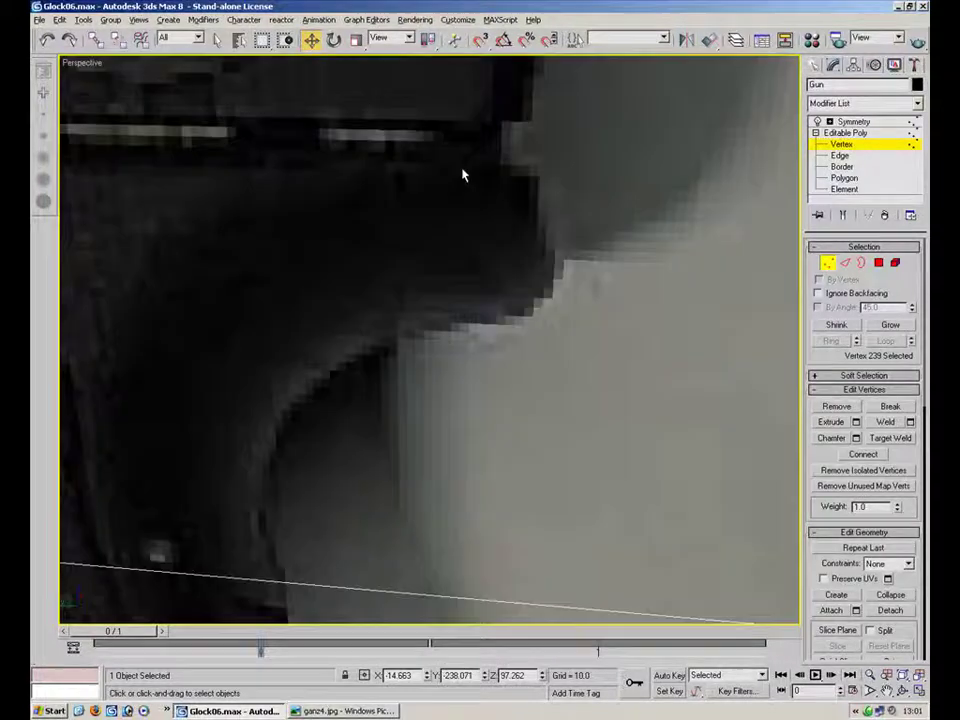
{"action": "scroll", "coordinate": [467, 152], "scroll_direction": "down", "scroll_amount": 5}
{"action": "middle_click_drag", "start_coordinate": [446, 214], "coordinate": [457, 165], "text": "alt"}
{"action": "middle_click_drag", "start_coordinate": [434, 378], "coordinate": [452, 332]}
{"action": "scroll", "coordinate": [452, 332], "scroll_direction": "up", "scroll_amount": 3}
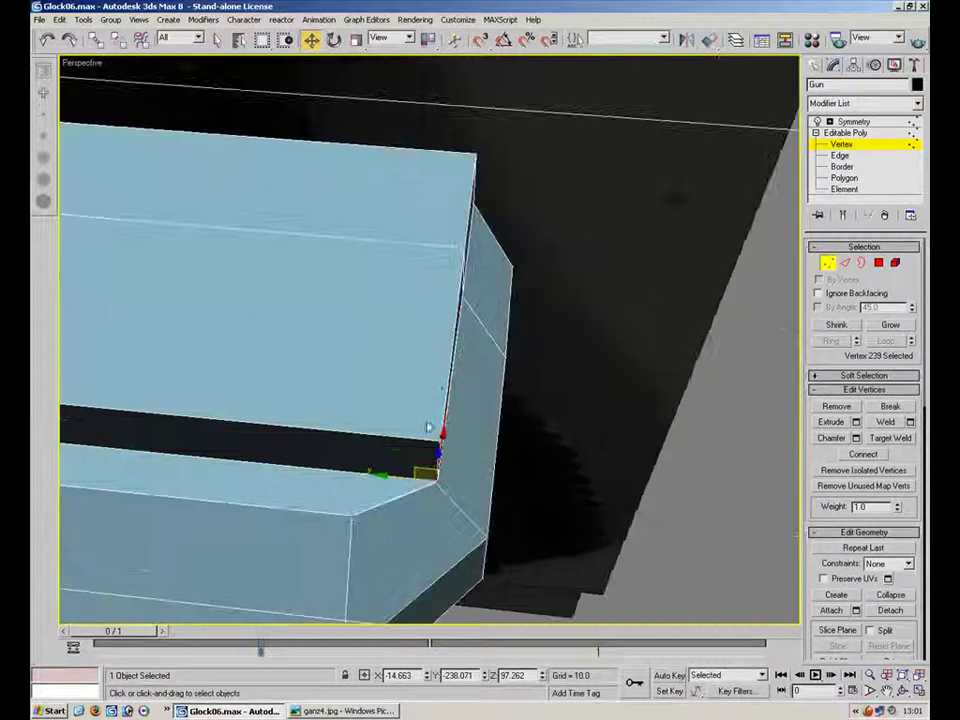
{"action": "left_click_drag", "start_coordinate": [394, 474], "coordinate": [334, 474]}
{"action": "middle_click_drag", "start_coordinate": [338, 470], "coordinate": [444, 309], "text": "alt"}
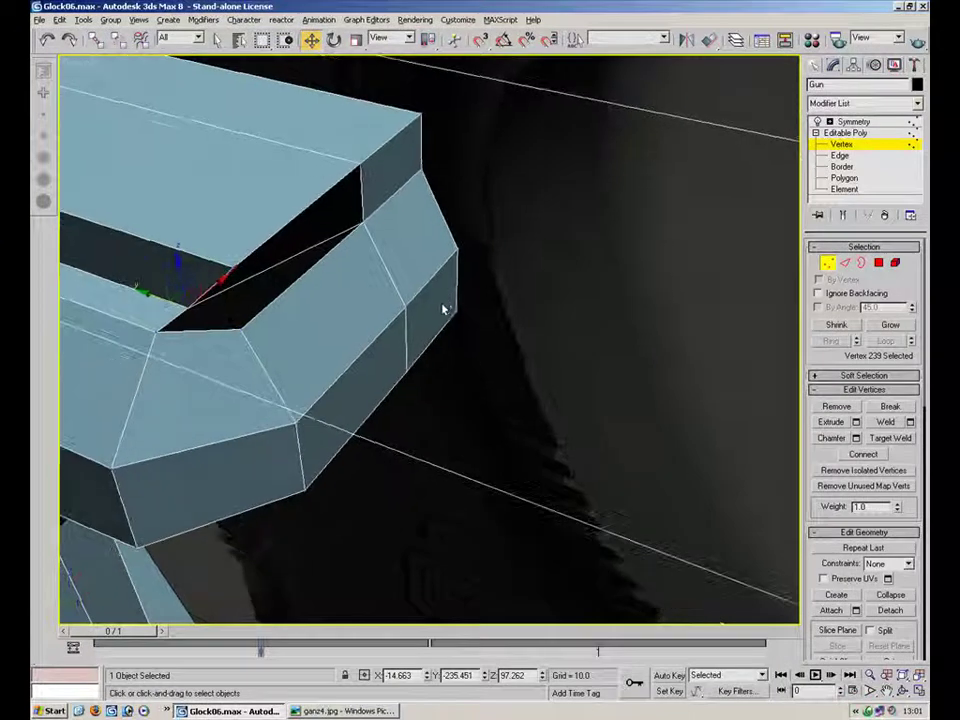
- Collapse the selection settings and check the polygons and edges around the open corner of the strip
{"action": "left_click", "coordinate": [879, 263]}
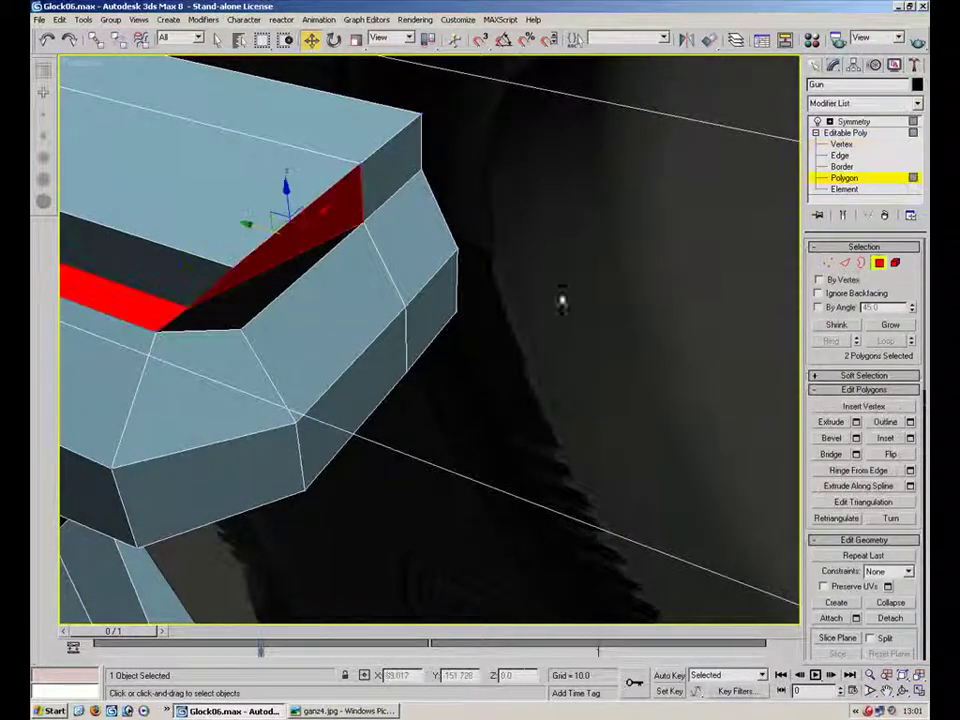
{"action": "left_click", "coordinate": [240, 308]}
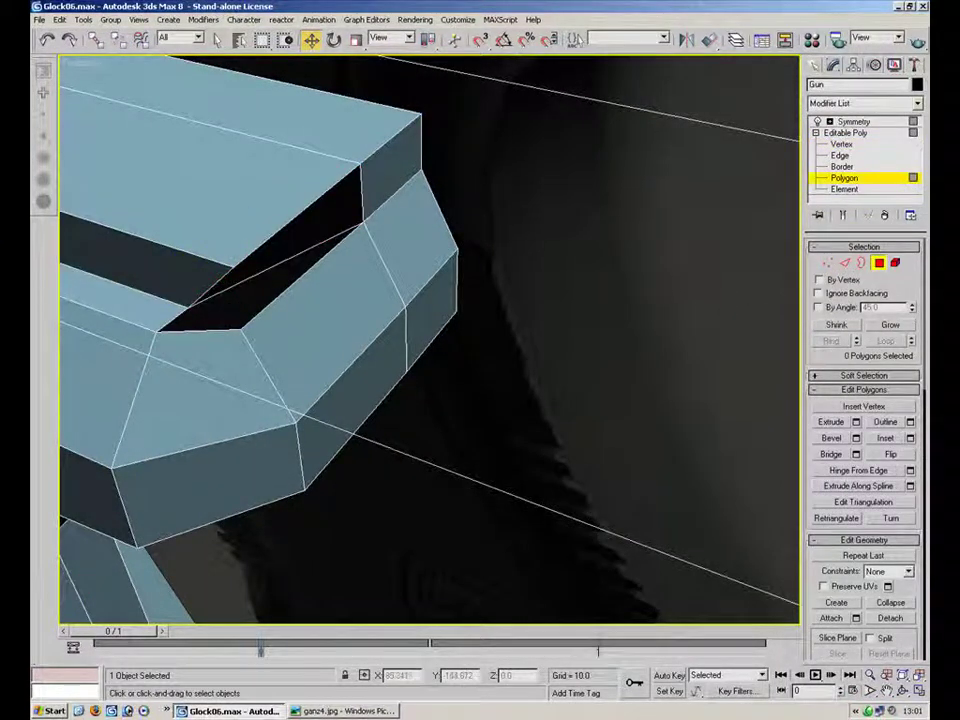
{"action": "left_click", "coordinate": [826, 247]}
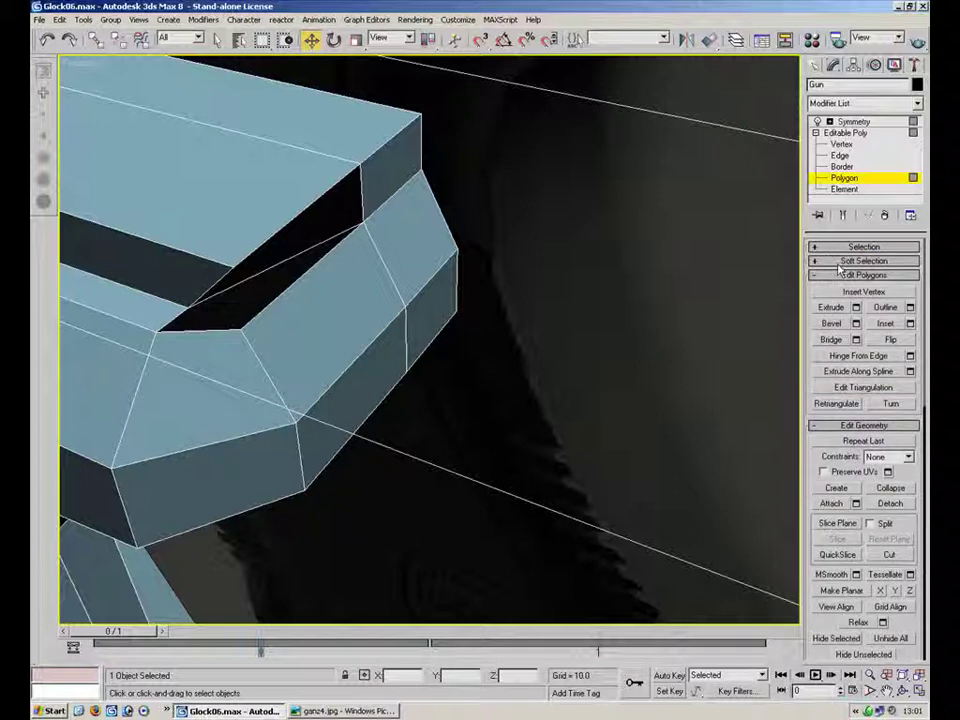
{"action": "left_click", "coordinate": [366, 186]}
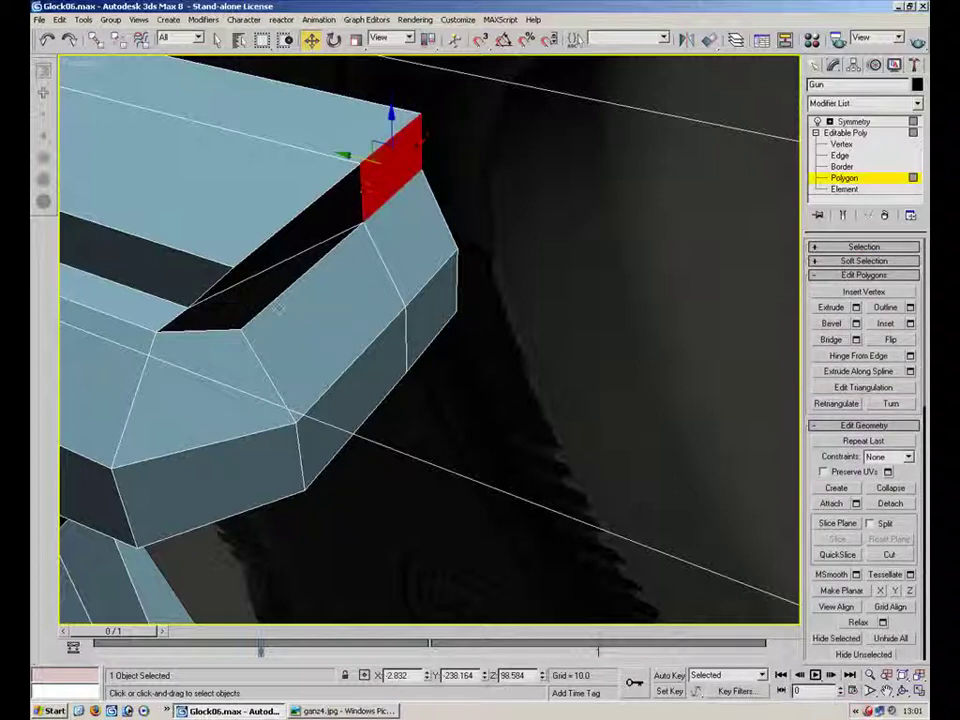
{"action": "key", "text": "2"}
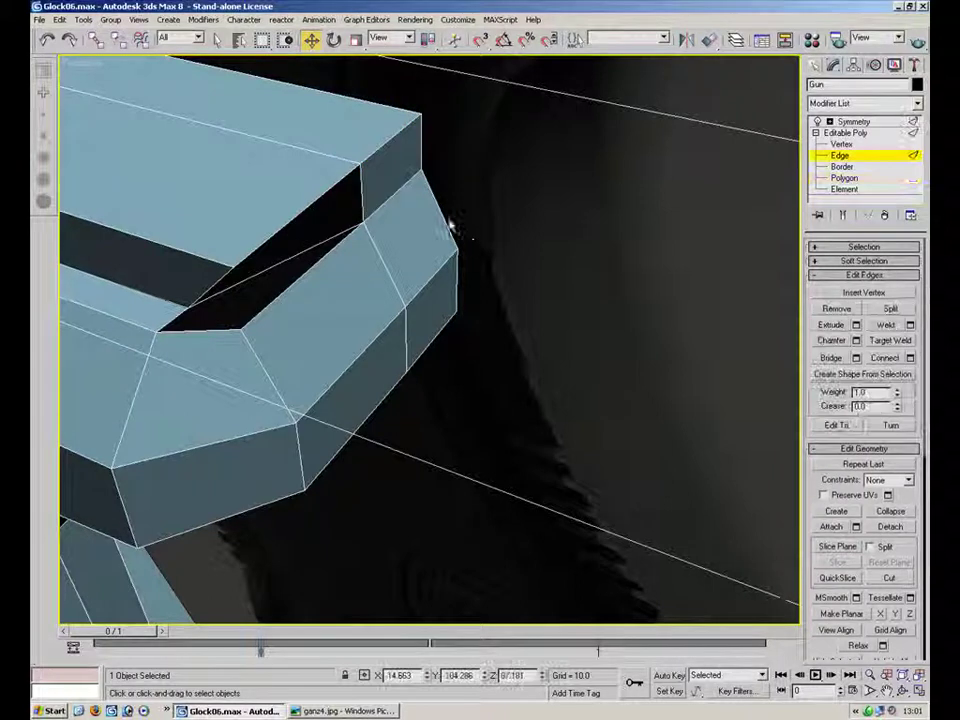
{"action": "left_click", "coordinate": [362, 196]}
{"action": "left_click", "coordinate": [288, 286]}
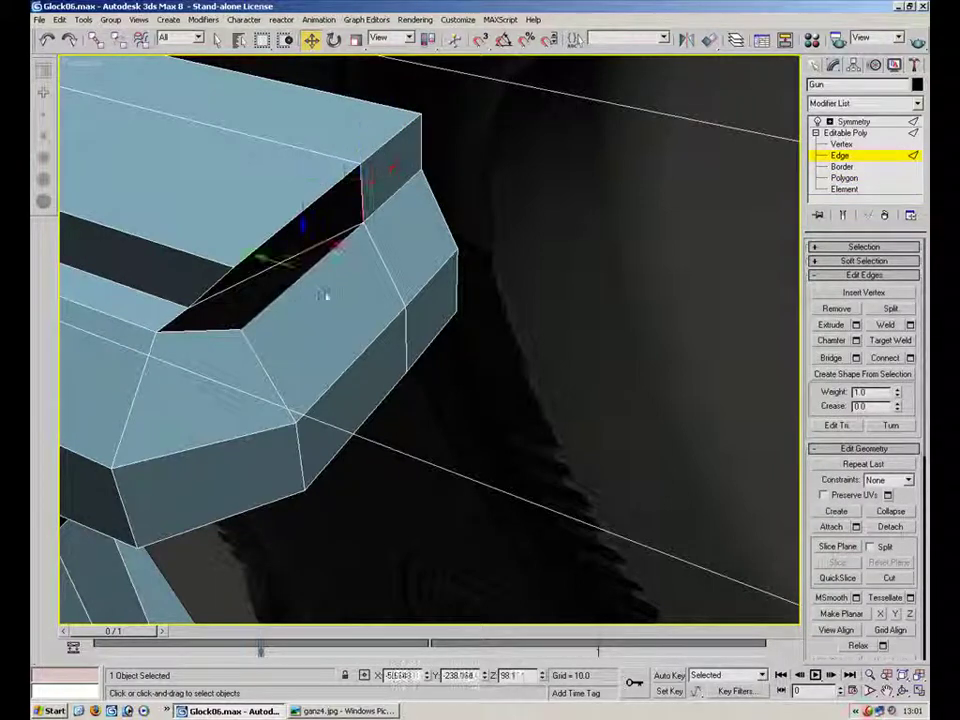
- Target-weld the loose strip vertex onto the frame's rear corner vertex and end the weld command
{"action": "key", "text": "1"}
{"action": "left_click", "coordinate": [889, 326]}
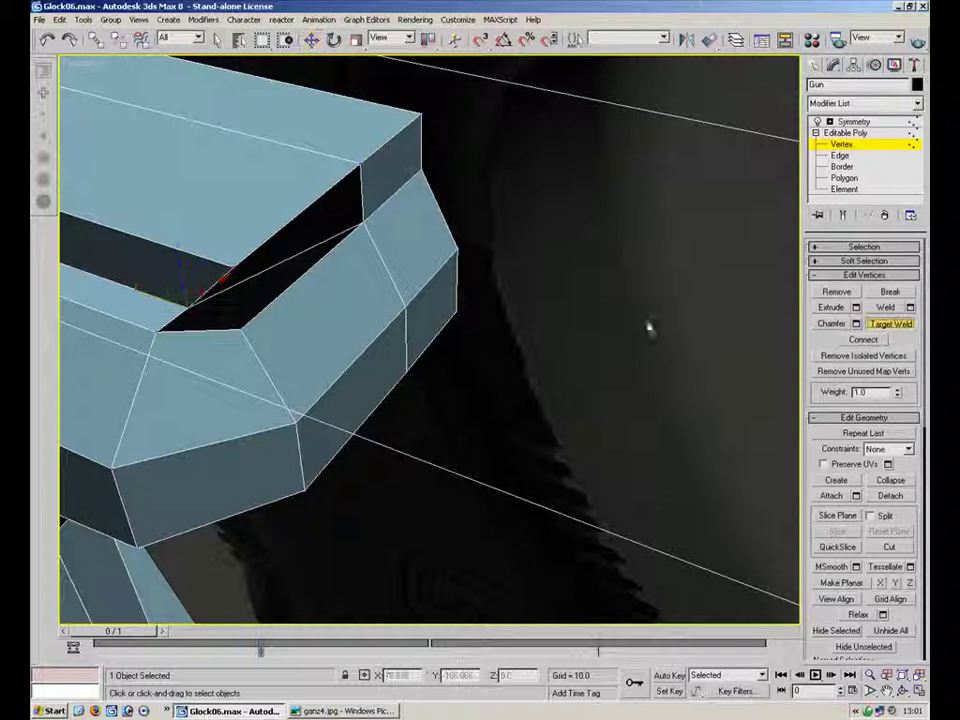
{"action": "left_click", "coordinate": [245, 332]}
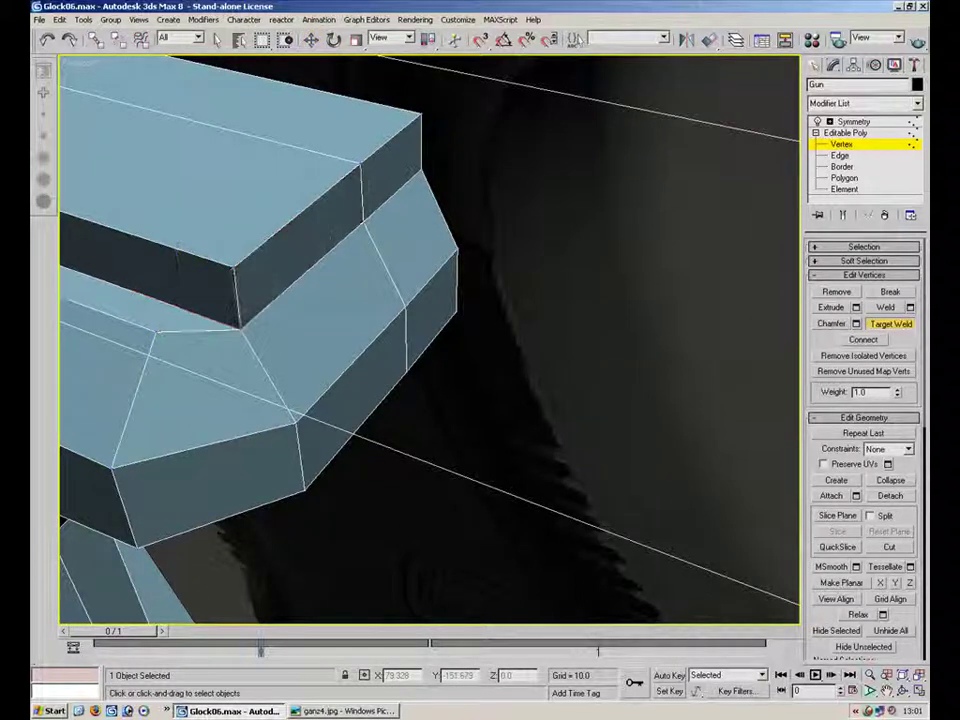
{"action": "left_click", "coordinate": [891, 327]}
{"action": "left_click", "coordinate": [555, 330]}
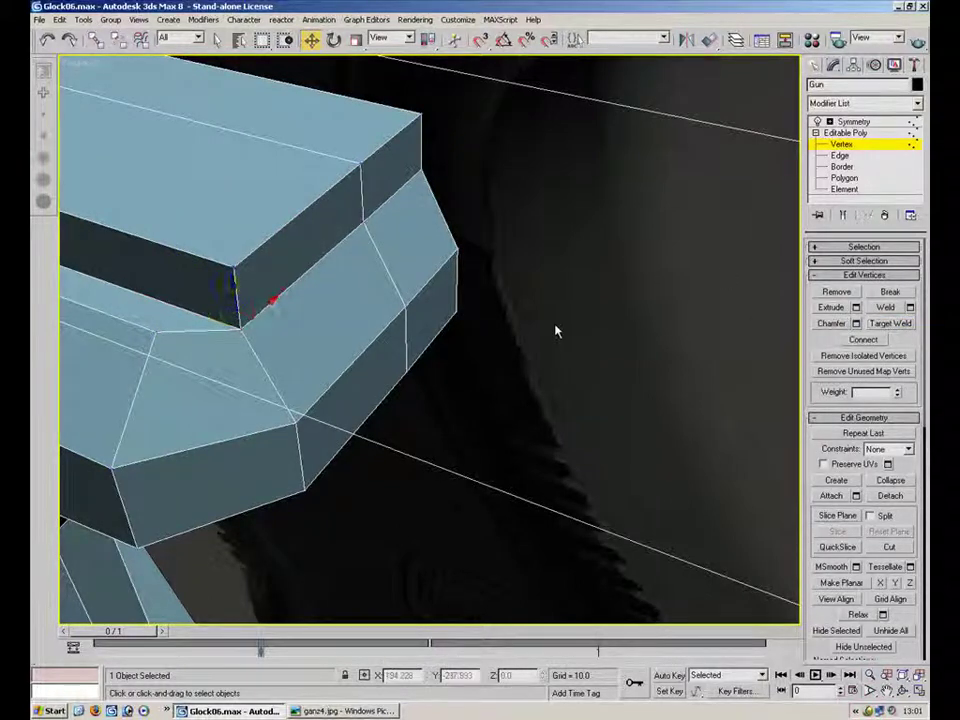
- Unhide all objects, leave vertex editing on the frame, and clear the selection
{"action": "scroll", "coordinate": [543, 250], "scroll_direction": "down", "scroll_amount": 6}
{"action": "right_click", "coordinate": [704, 294]}
{"action": "left_click", "coordinate": [744, 245]}
{"action": "key", "text": "ctrl+z"}
{"action": "right_click", "coordinate": [750, 304]}
{"action": "left_click", "coordinate": [786, 244]}
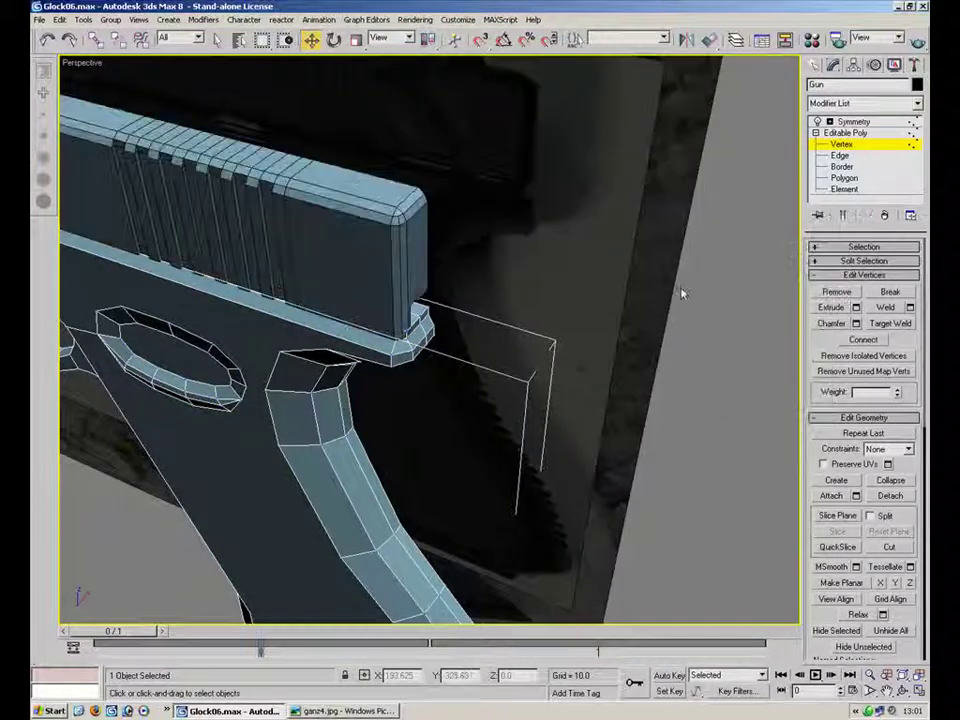
{"action": "left_click", "coordinate": [840, 133]}
{"action": "left_click", "coordinate": [730, 240]}
- Select the slide, open its vertices for editing, and examine how its rear notch meets the frame's raised strip
{"action": "middle_click_drag", "start_coordinate": [462, 288], "coordinate": [378, 290], "text": "alt"}
{"action": "scroll", "coordinate": [378, 289], "scroll_direction": "up", "scroll_amount": 4}
{"action": "scroll", "coordinate": [380, 358], "scroll_direction": "up", "scroll_amount": 3}
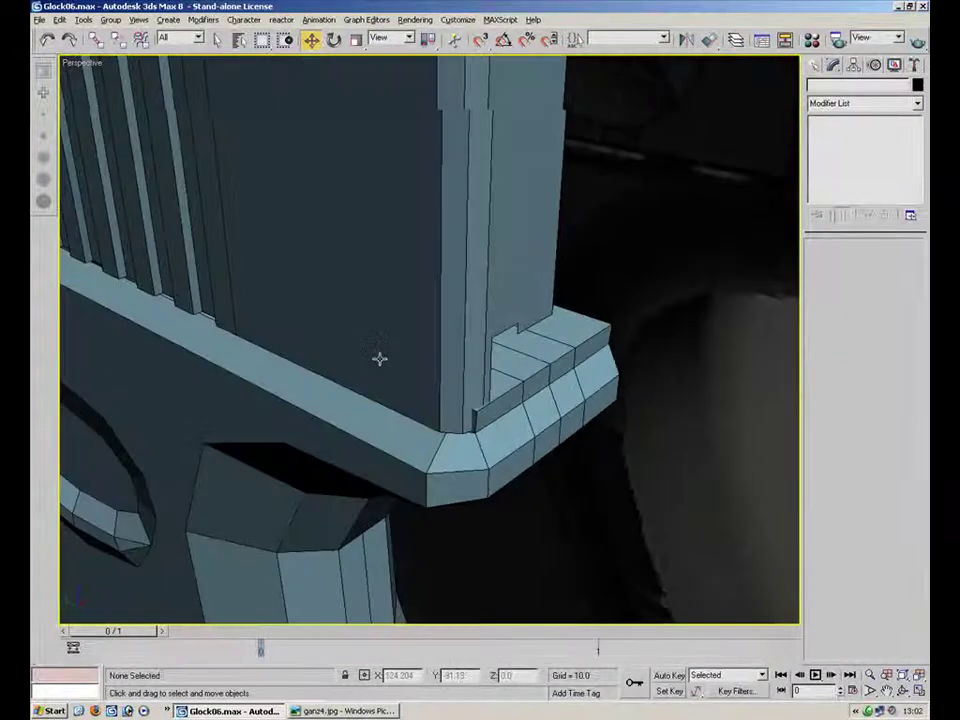
{"action": "middle_click_drag", "start_coordinate": [380, 358], "coordinate": [446, 336]}
{"action": "left_click", "coordinate": [446, 336]}
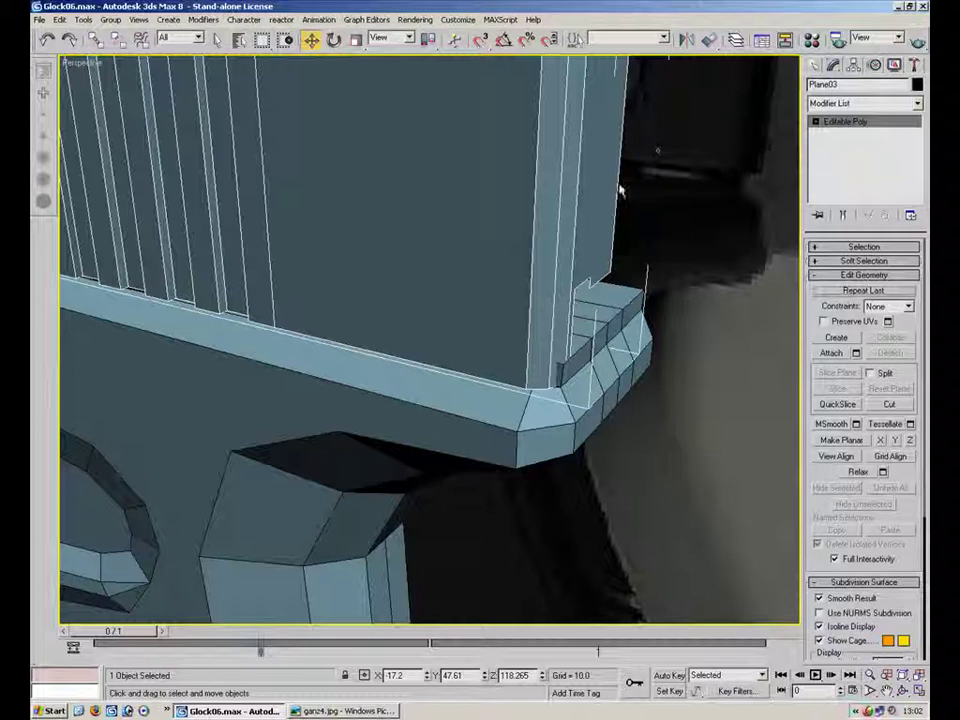
{"action": "left_click", "coordinate": [814, 65]}
{"action": "left_click", "coordinate": [831, 65]}
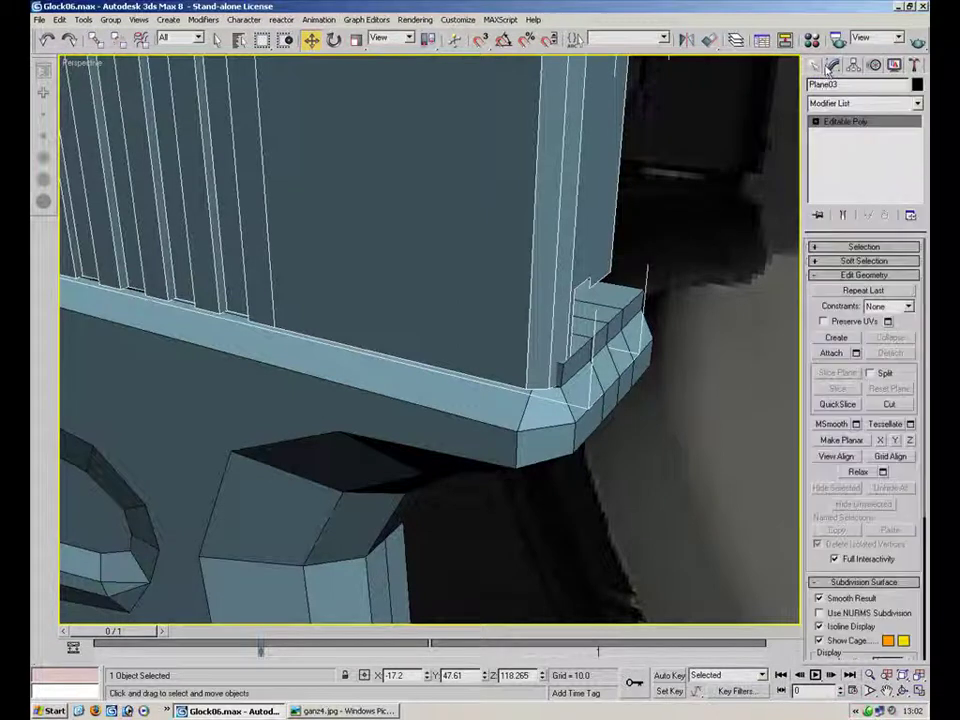
{"action": "left_click", "coordinate": [816, 122]}
{"action": "left_click", "coordinate": [842, 134]}
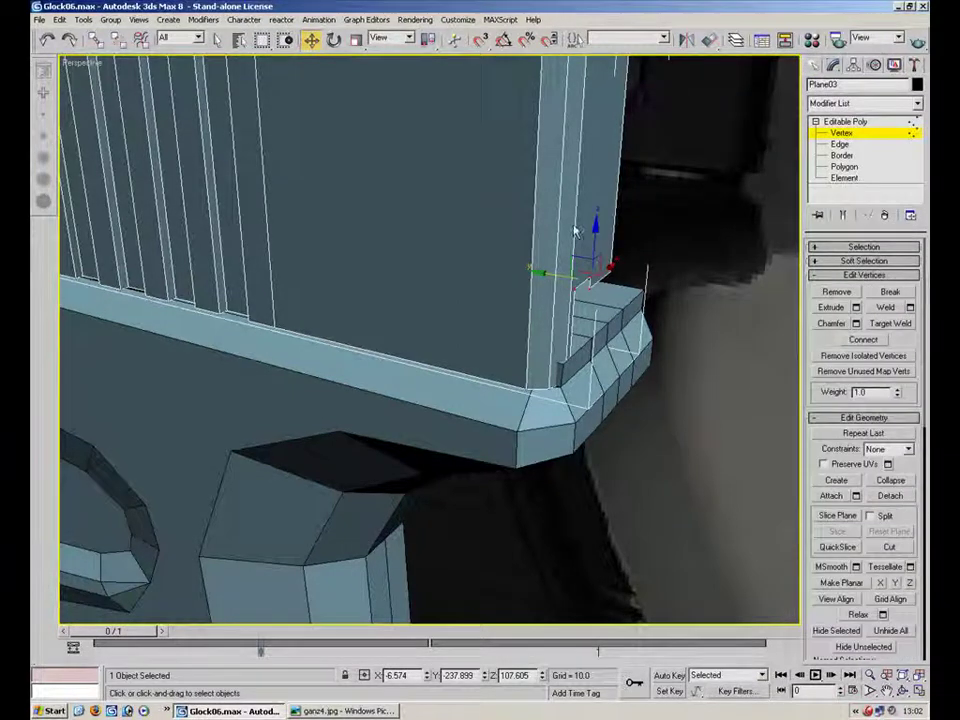
{"action": "middle_click_drag", "start_coordinate": [568, 218], "coordinate": [581, 266]}
{"action": "scroll", "coordinate": [600, 258], "scroll_direction": "down", "scroll_amount": 3}
{"action": "middle_click_drag", "start_coordinate": [635, 222], "coordinate": [623, 264]}
{"action": "left_click_drag", "start_coordinate": [463, 470], "coordinate": [463, 468]}
{"action": "left_click_drag", "start_coordinate": [484, 301], "coordinate": [490, 303]}
{"action": "left_click", "coordinate": [626, 405]}
{"action": "middle_click_drag", "start_coordinate": [488, 346], "coordinate": [414, 319], "text": "alt"}
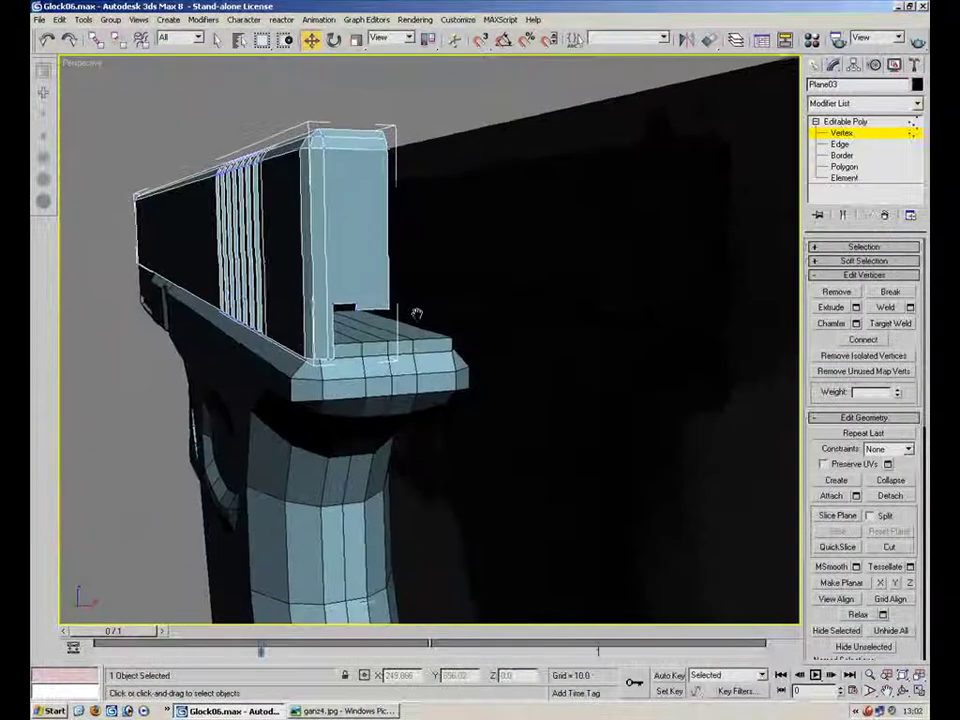
{"action": "scroll", "coordinate": [470, 307], "scroll_direction": "up", "scroll_amount": 4}
{"action": "middle_click_drag", "start_coordinate": [209, 325], "coordinate": [354, 456], "text": "alt"}
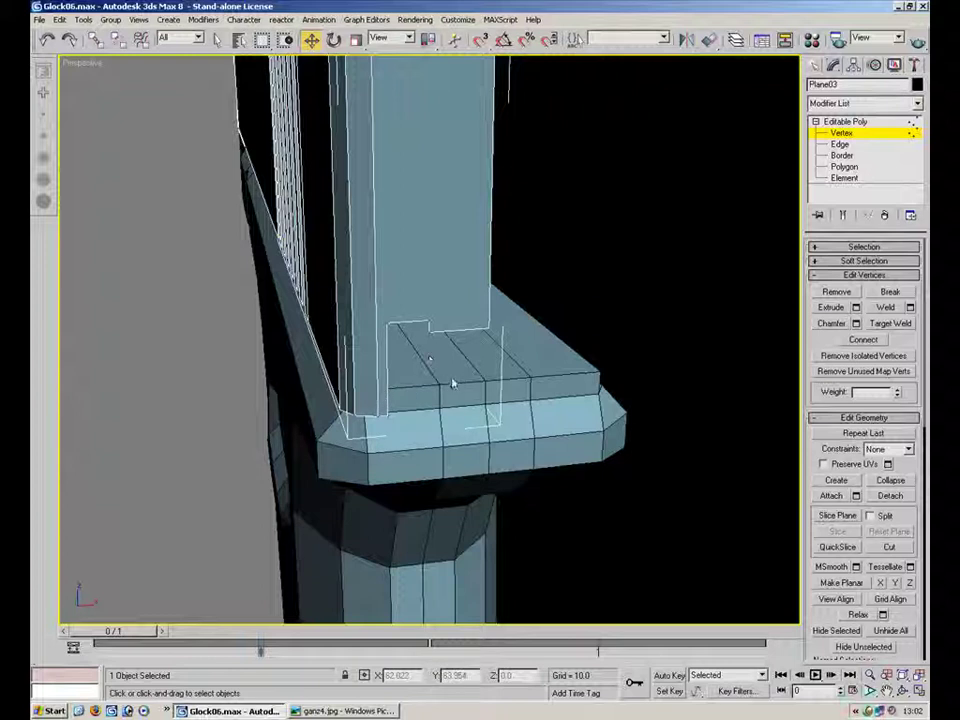
- Switch from the slide to the Gun frame object and check the rear strip's shape in the reference photo ganz4.jpg
{"action": "left_click", "coordinate": [844, 166]}
{"action": "key", "text": "ctrl+d"}
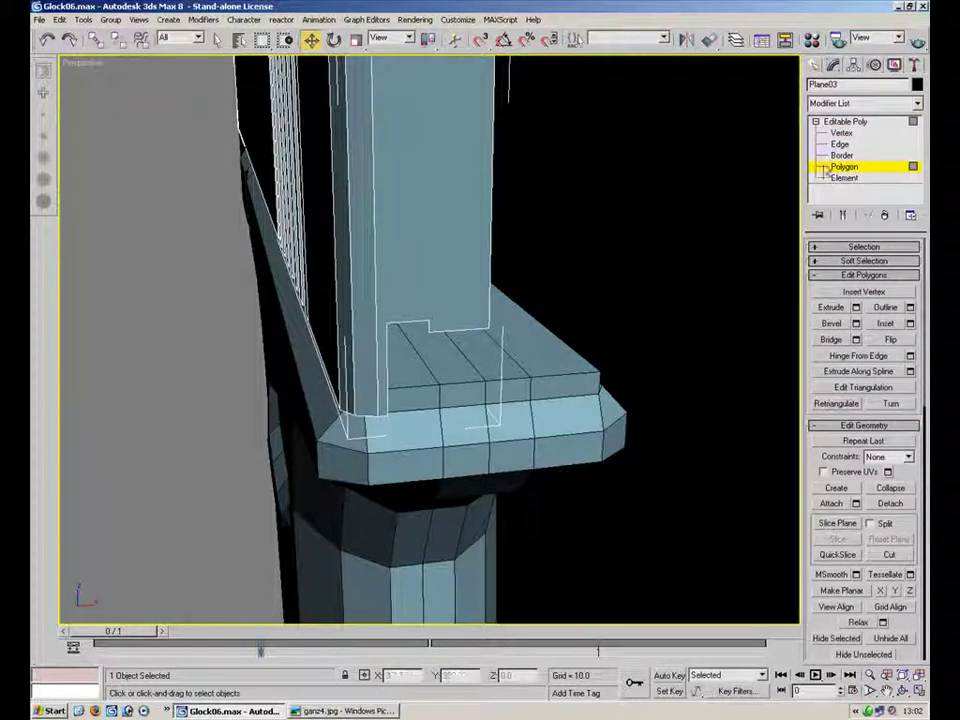
{"action": "key", "text": "ctrl+b"}
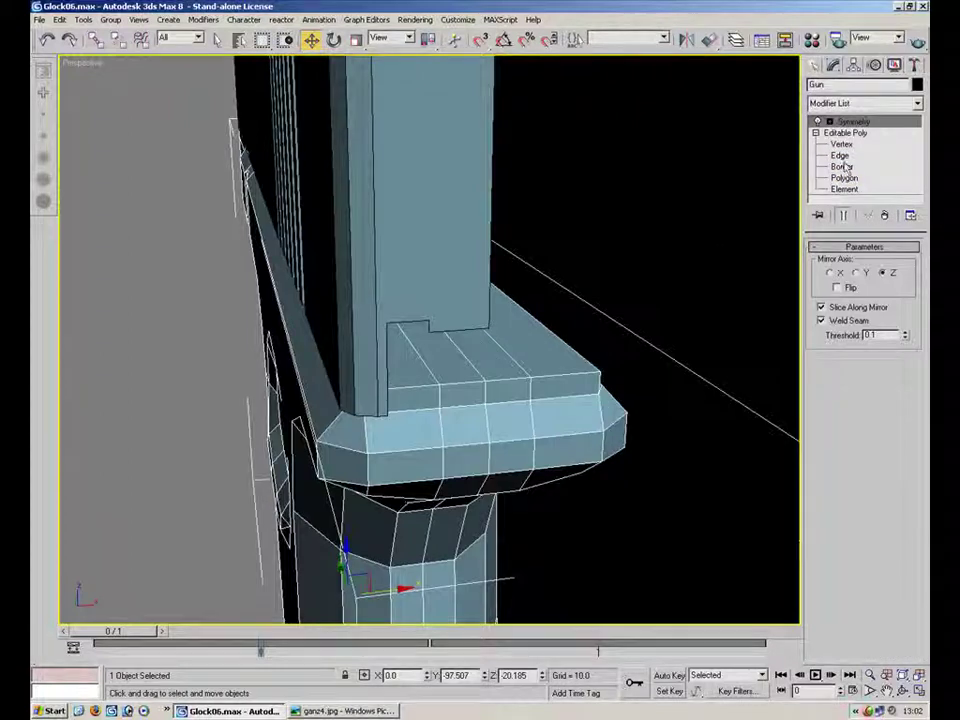
{"action": "left_click", "coordinate": [355, 711]}
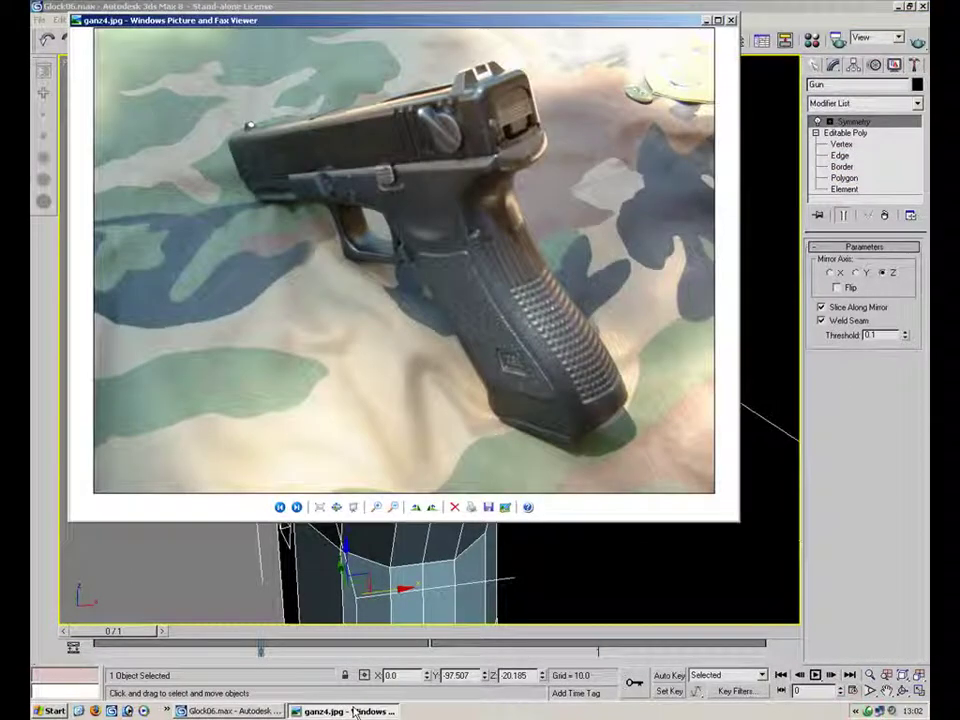
{"action": "left_click", "coordinate": [355, 711]}
{"action": "left_click", "coordinate": [355, 711]}
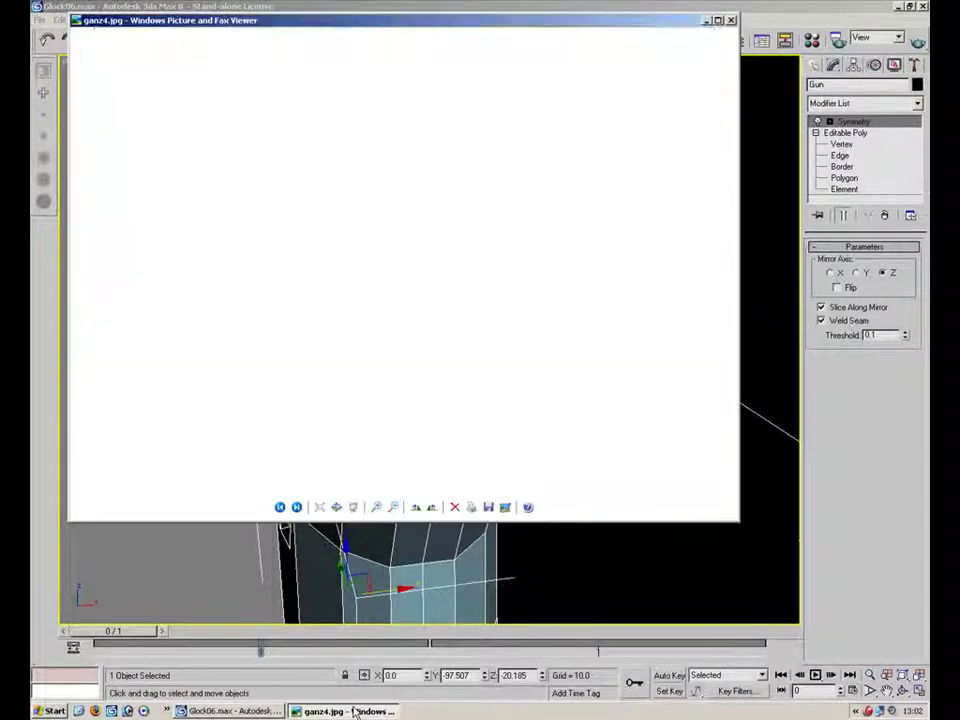
{"action": "left_click", "coordinate": [355, 711]}
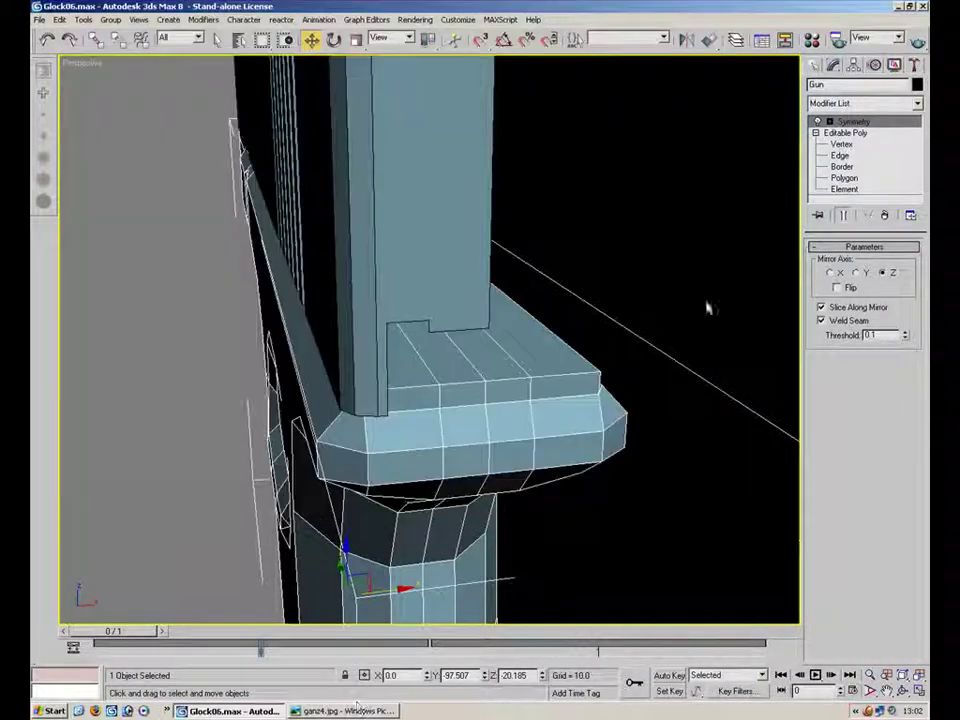
- Select the two top polygons of the frame's rear strip and raise them to about Z 100.8
{"action": "left_click", "coordinate": [843, 178]}
{"action": "left_click", "coordinate": [410, 364]}
{"action": "left_click", "coordinate": [457, 364], "text": "ctrl"}
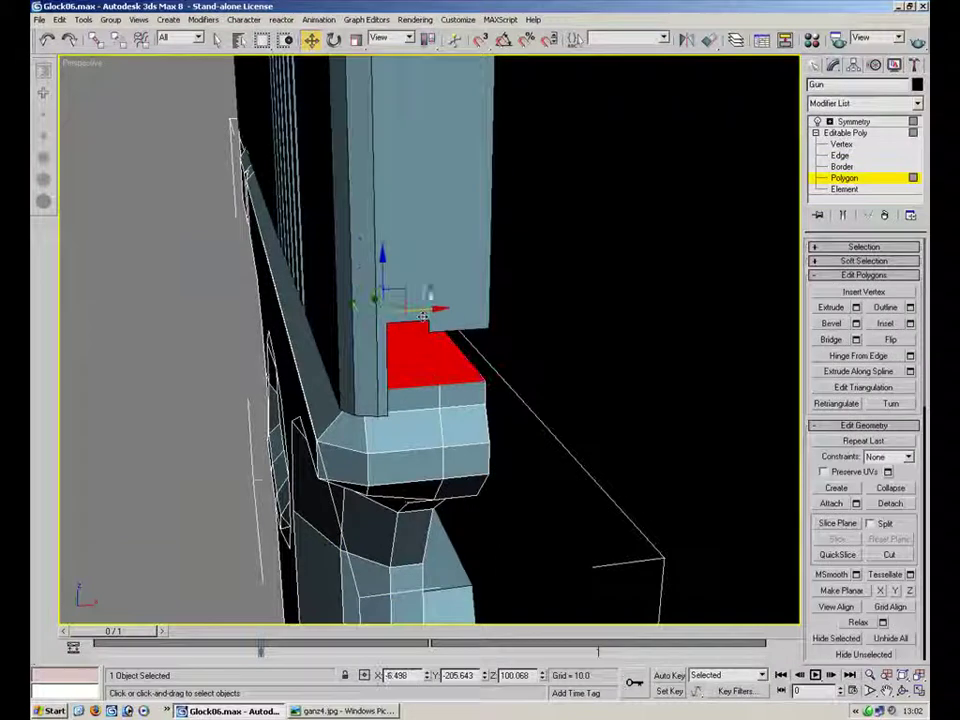
{"action": "middle_click_drag", "start_coordinate": [457, 364], "coordinate": [475, 345], "text": "alt"}
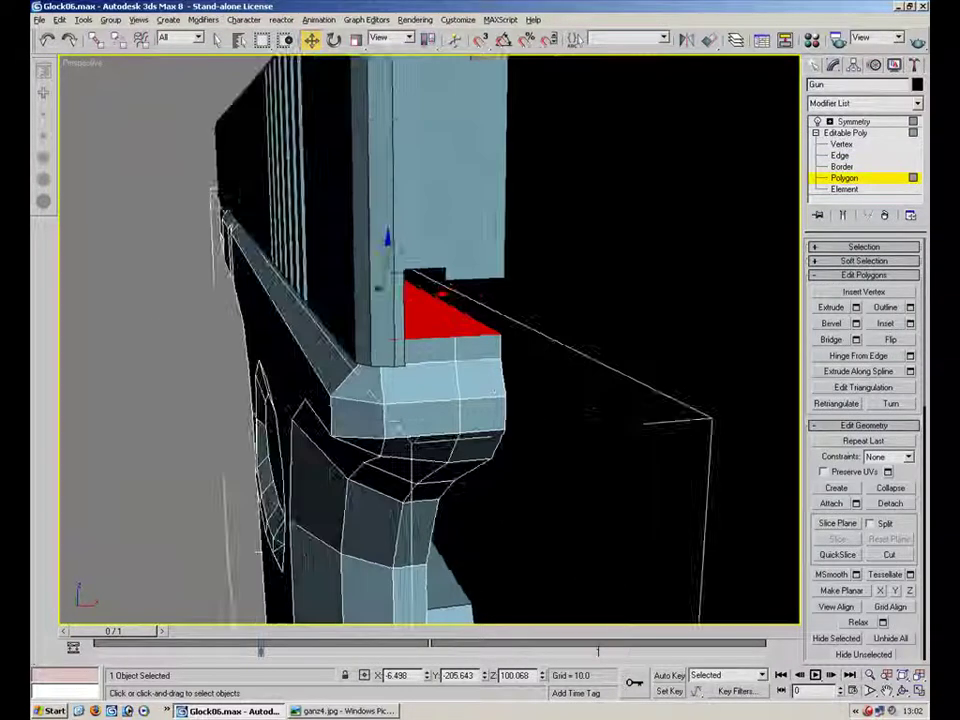
{"action": "left_click_drag", "start_coordinate": [397, 261], "coordinate": [397, 225]}
{"action": "left_click", "coordinate": [570, 345]}
{"action": "middle_click_drag", "start_coordinate": [570, 345], "coordinate": [440, 360], "text": "alt"}
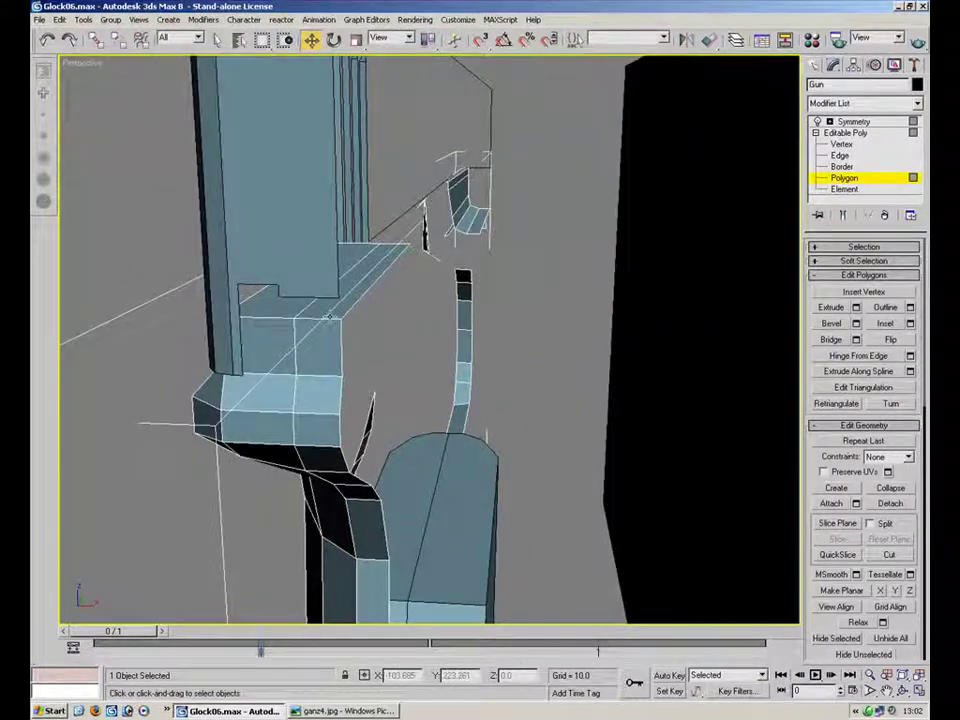
{"action": "left_click", "coordinate": [334, 304]}
{"action": "left_click", "coordinate": [282, 305], "text": "ctrl"}
{"action": "left_click_drag", "start_coordinate": [342, 225], "coordinate": [342, 247]}
- Compare the rear strip with the reference photo ganz4.jpg, then leave polygon editing and deselect the frame
{"action": "left_click", "coordinate": [358, 712]}
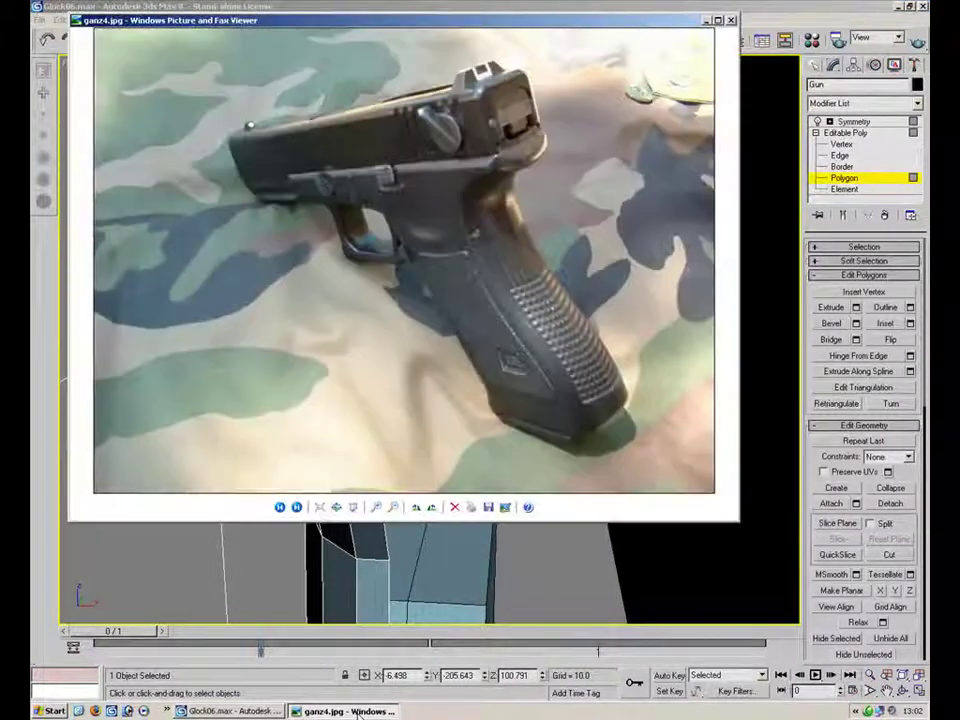
{"action": "left_click", "coordinate": [358, 712]}
{"action": "middle_click_drag", "start_coordinate": [405, 371], "coordinate": [439, 349], "text": "alt"}
{"action": "scroll", "coordinate": [434, 347], "scroll_direction": "down", "scroll_amount": 4}
{"action": "left_click", "coordinate": [842, 180]}
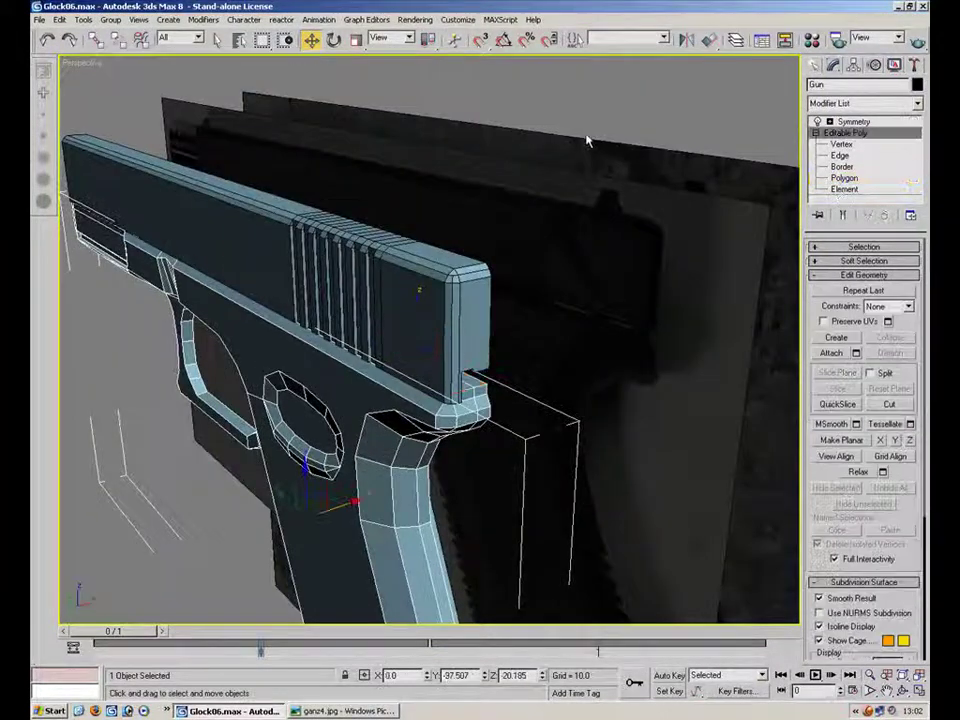
{"action": "left_click", "coordinate": [585, 165]}
- Lower the upper vertices of the slide's rear notch about 3 units toward the top of the frame's strip
{"action": "middle_click_drag", "start_coordinate": [488, 268], "coordinate": [435, 254], "text": "alt"}
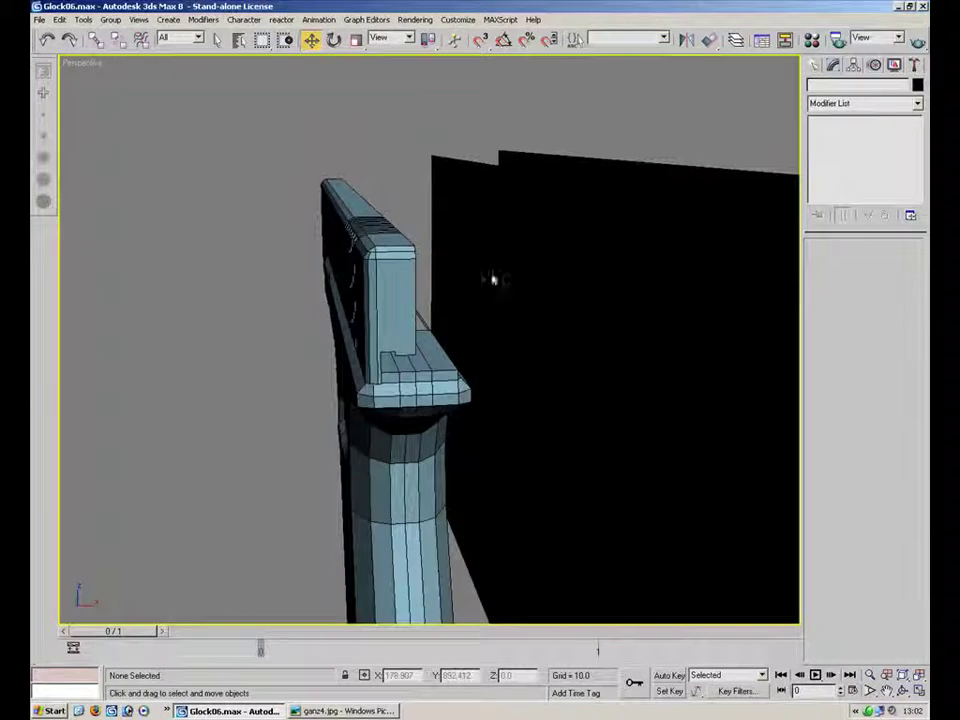
{"action": "middle_click_drag", "start_coordinate": [560, 337], "coordinate": [444, 251], "text": "alt"}
{"action": "scroll", "coordinate": [476, 270], "scroll_direction": "up", "scroll_amount": 5}
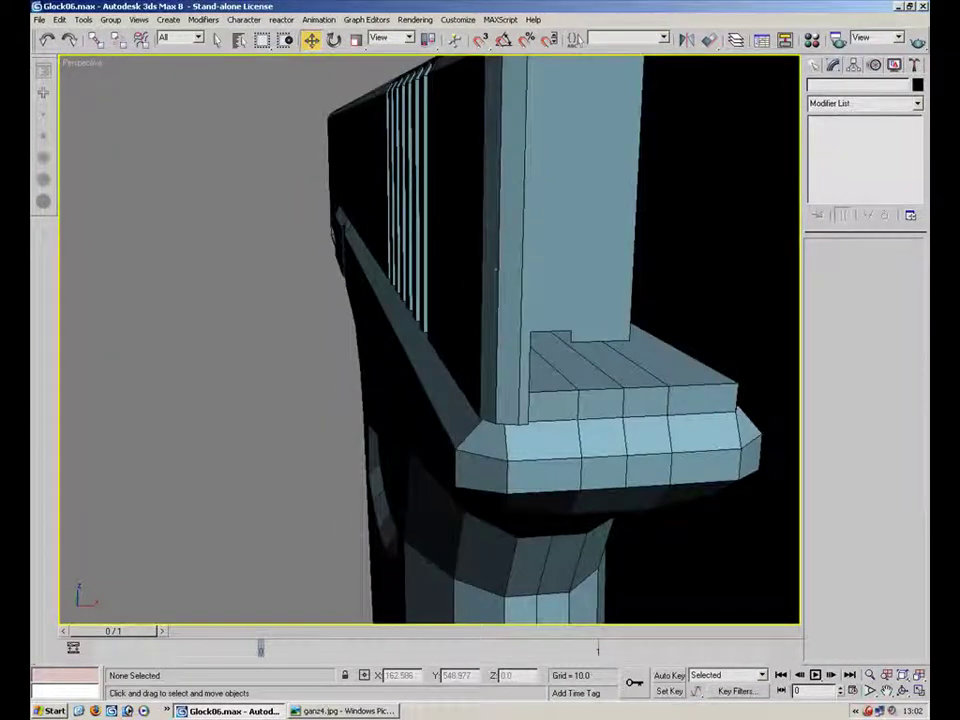
{"action": "left_click", "coordinate": [491, 270]}
{"action": "left_click", "coordinate": [841, 133]}
{"action": "left_click_drag", "start_coordinate": [600, 357], "coordinate": [513, 367]}
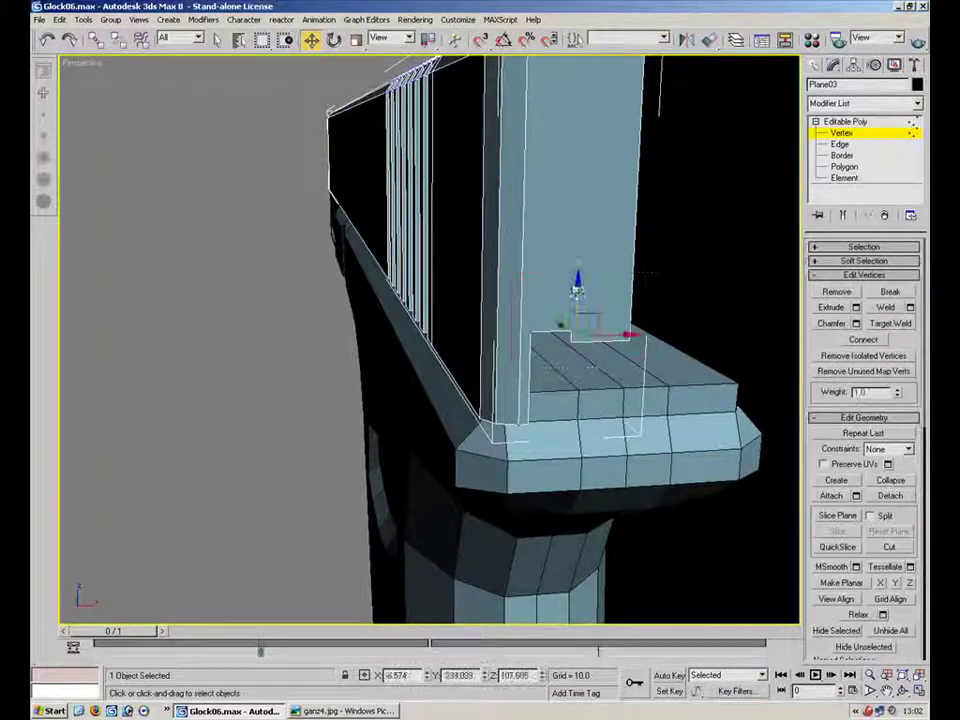
{"action": "left_click_drag", "start_coordinate": [578, 289], "coordinate": [578, 302]}
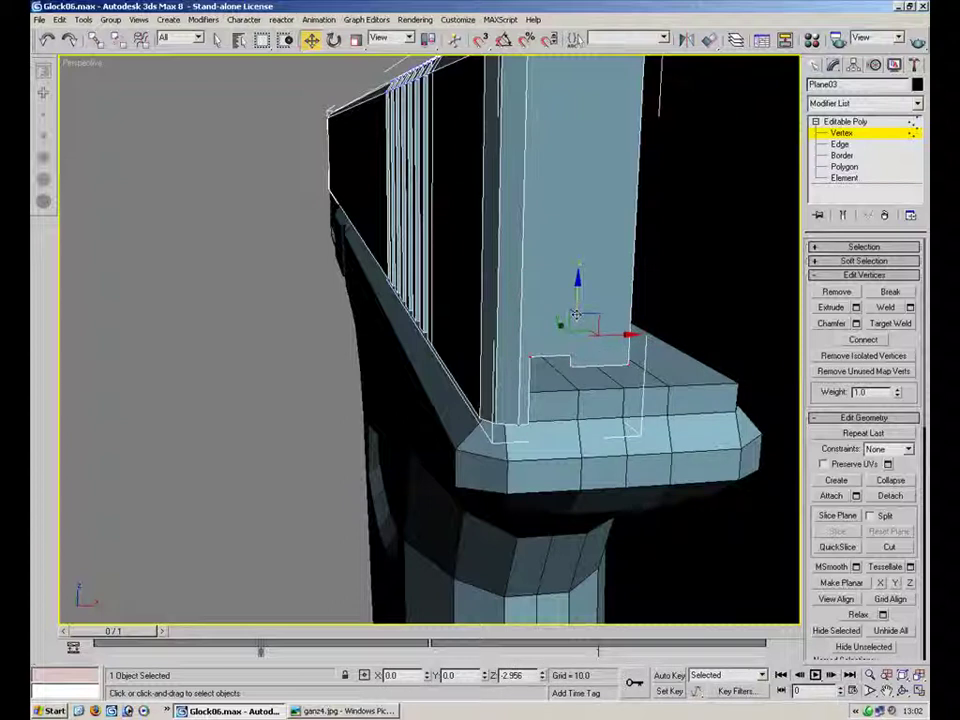
- Extend the edges of the slide's rear notch forward to about Y -225.1, then leave edge editing and clear the selection
{"action": "middle_click_drag", "start_coordinate": [589, 336], "coordinate": [744, 268], "text": "alt"}
{"action": "key", "text": "4"}
{"action": "middle_click_drag", "start_coordinate": [343, 300], "coordinate": [471, 409], "text": "alt"}
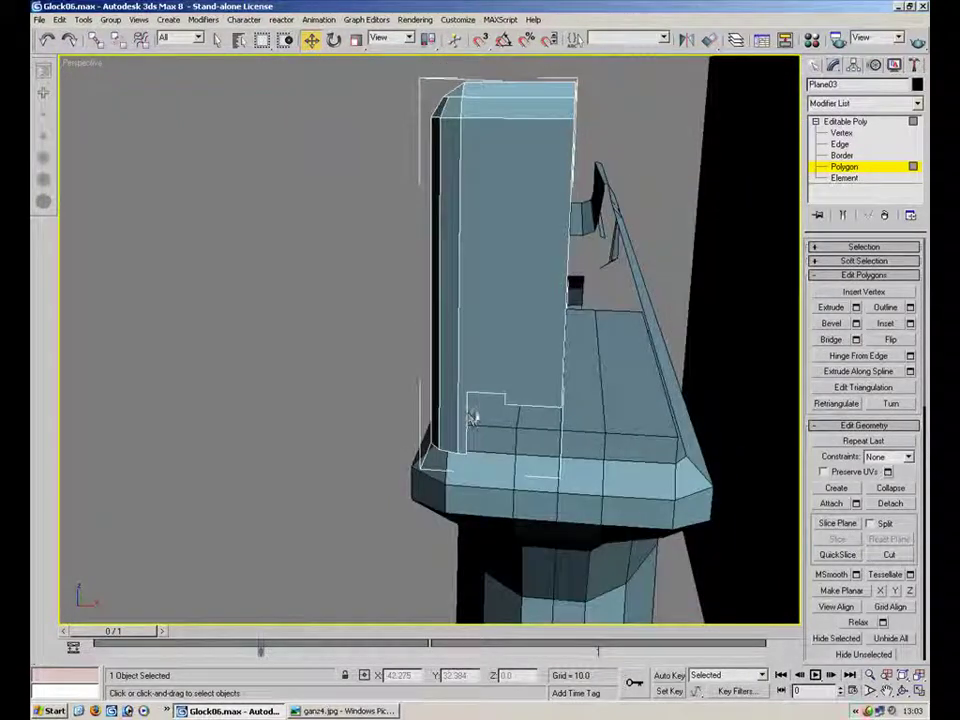
{"action": "key", "text": "2"}
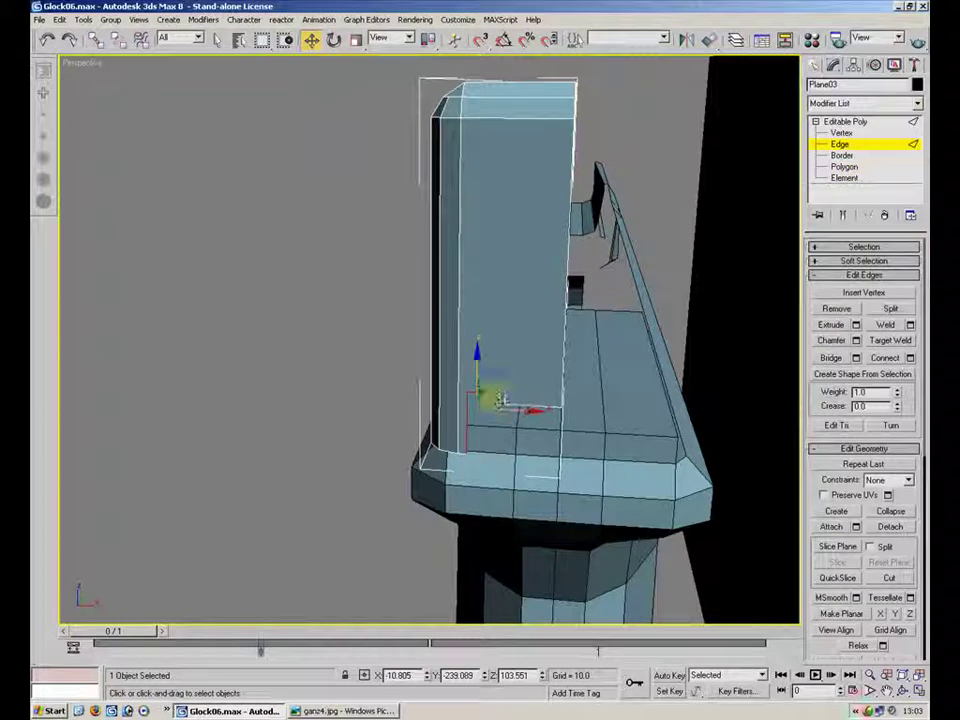
{"action": "middle_click_drag", "start_coordinate": [549, 399], "coordinate": [520, 440], "text": "alt"}
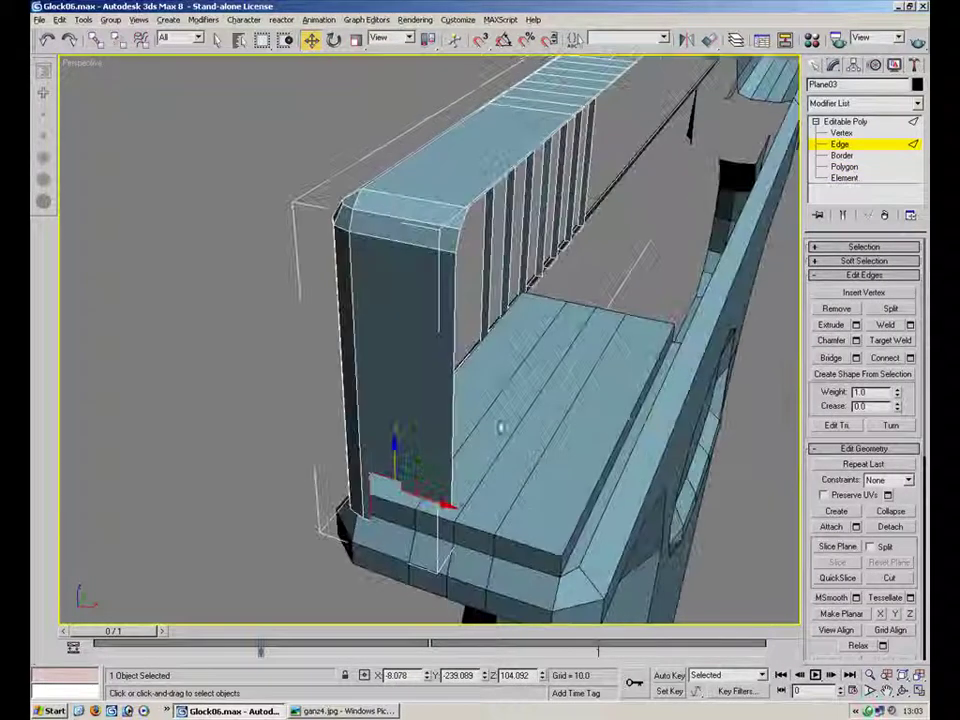
{"action": "left_click_drag", "start_coordinate": [425, 465], "coordinate": [424, 452]}
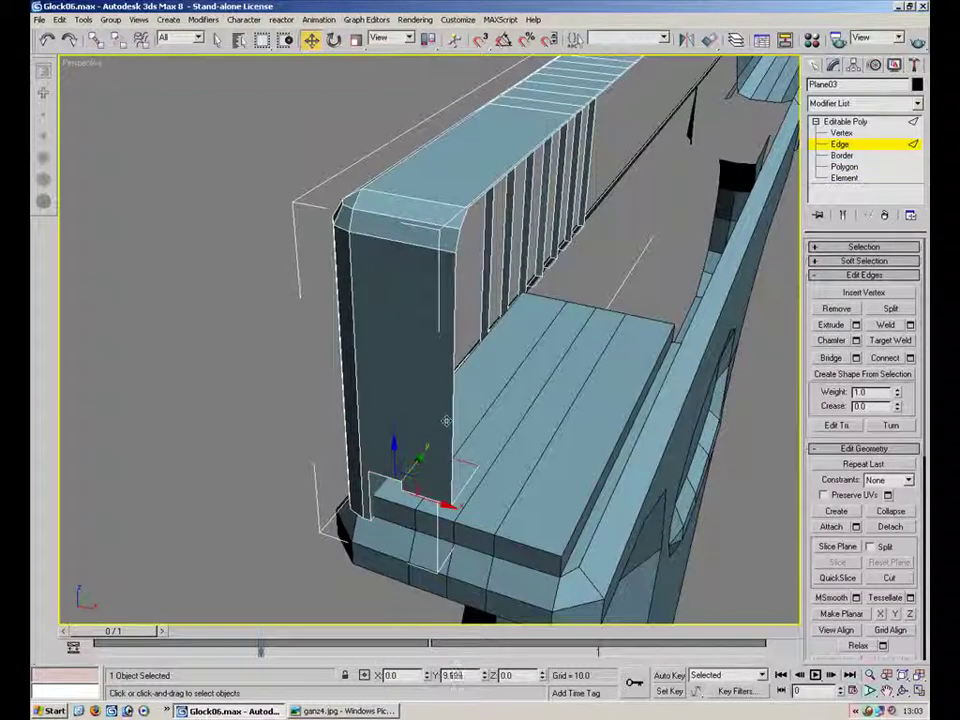
{"action": "middle_click_drag", "start_coordinate": [447, 420], "coordinate": [713, 213], "text": "alt"}
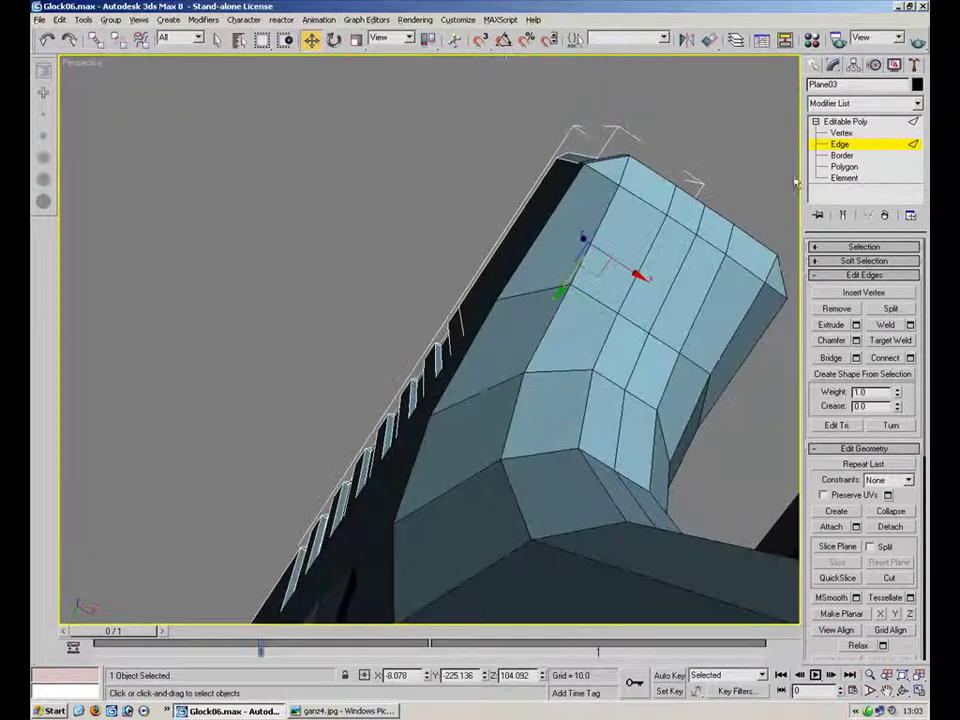
{"action": "left_click", "coordinate": [845, 121]}
{"action": "left_click", "coordinate": [692, 154]}
- Remove the crosswise edges on the slide's flat top surface above the rear grip serrations
{"action": "middle_click_drag", "start_coordinate": [692, 154], "coordinate": [755, 310], "text": "alt"}
{"action": "scroll", "coordinate": [246, 261], "scroll_direction": "down", "scroll_amount": 3}
{"action": "middle_click_drag", "start_coordinate": [246, 261], "coordinate": [488, 292]}
{"action": "left_click", "coordinate": [488, 292]}
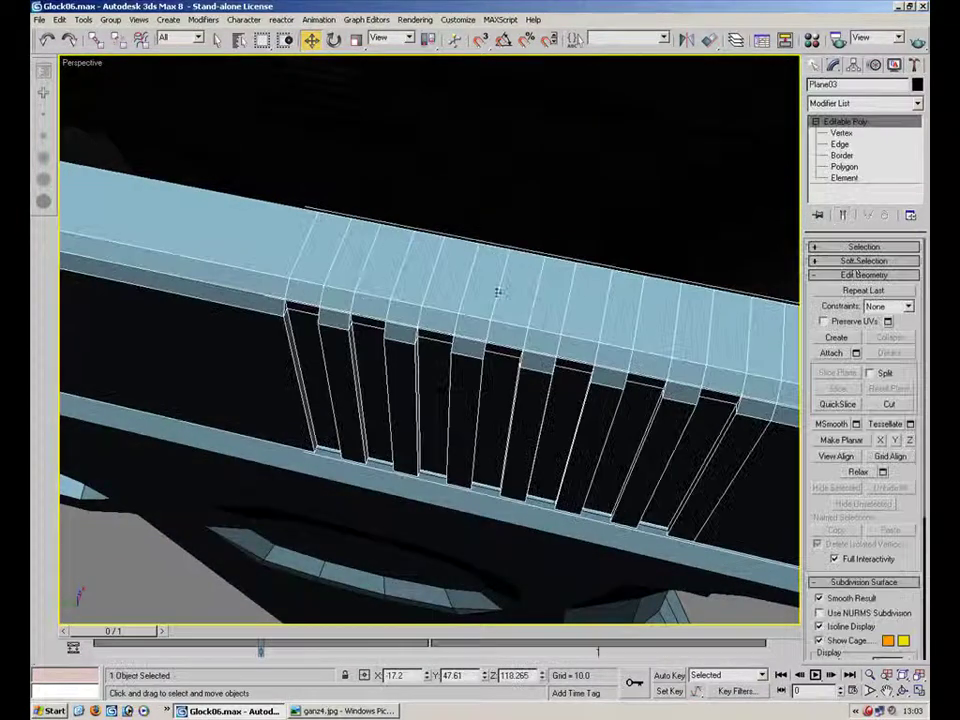
{"action": "key", "text": "2"}
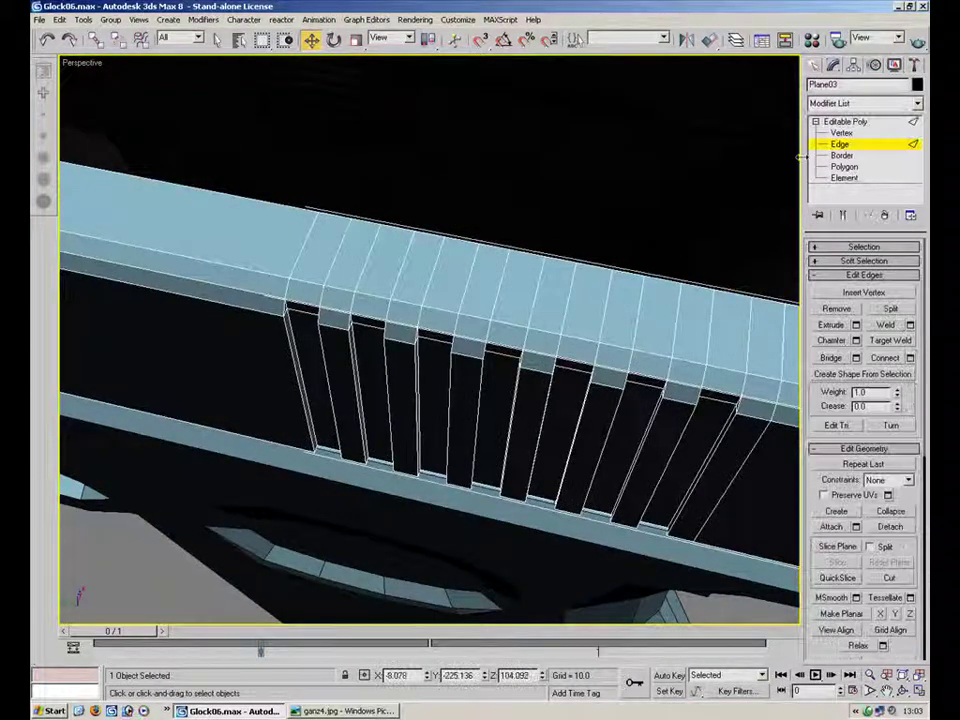
{"action": "left_click", "coordinate": [306, 246]}
{"action": "key", "text": "BackSpace"}
{"action": "left_click", "coordinate": [337, 252]}
{"action": "key", "text": "BackSpace"}
{"action": "left_click", "coordinate": [366, 259]}
{"action": "key", "text": "BackSpace"}
{"action": "left_click", "coordinate": [402, 267]}
{"action": "key", "text": "BackSpace"}
{"action": "left_click", "coordinate": [440, 255]}
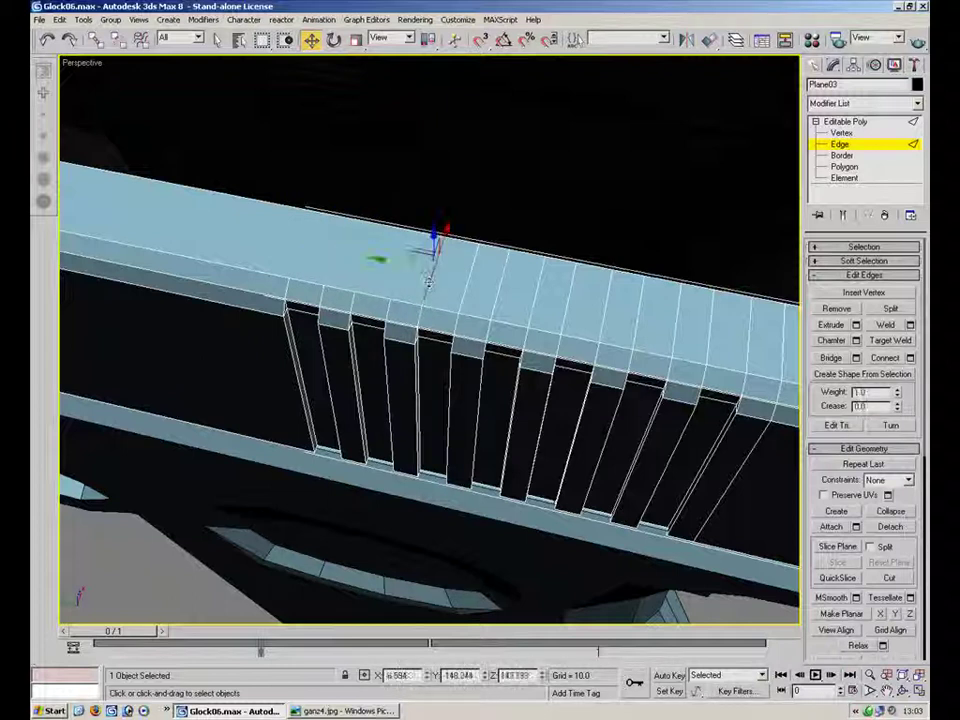
{"action": "left_click", "coordinate": [501, 292]}
{"action": "key", "text": "BackSpace"}
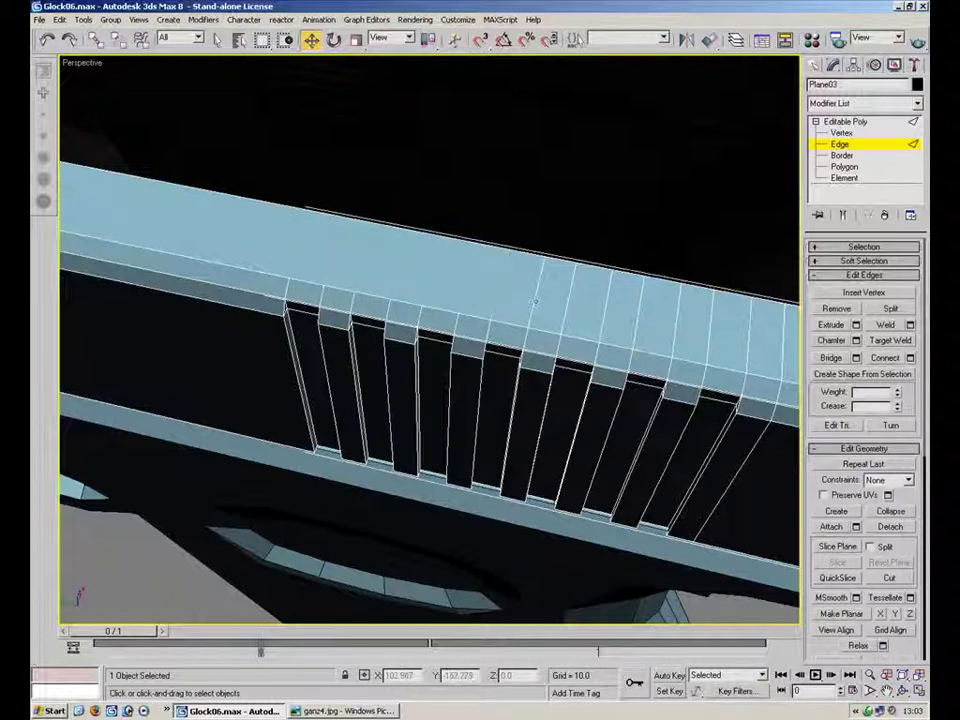
{"action": "left_click", "coordinate": [635, 328]}
{"action": "key", "text": "BackSpace"}
{"action": "middle_click_drag", "start_coordinate": [546, 306], "coordinate": [439, 285]}
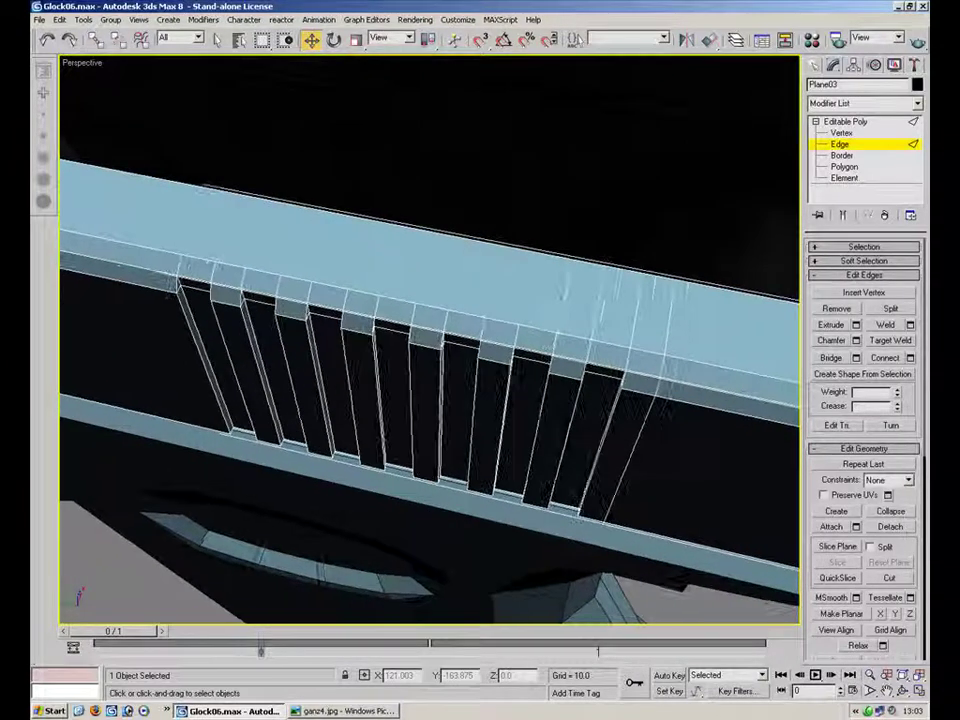
{"action": "left_click", "coordinate": [563, 304]}
{"action": "key", "text": "BackSpace"}
{"action": "left_click", "coordinate": [598, 312]}
{"action": "key", "text": "BackSpace"}
{"action": "left_click", "coordinate": [635, 318]}
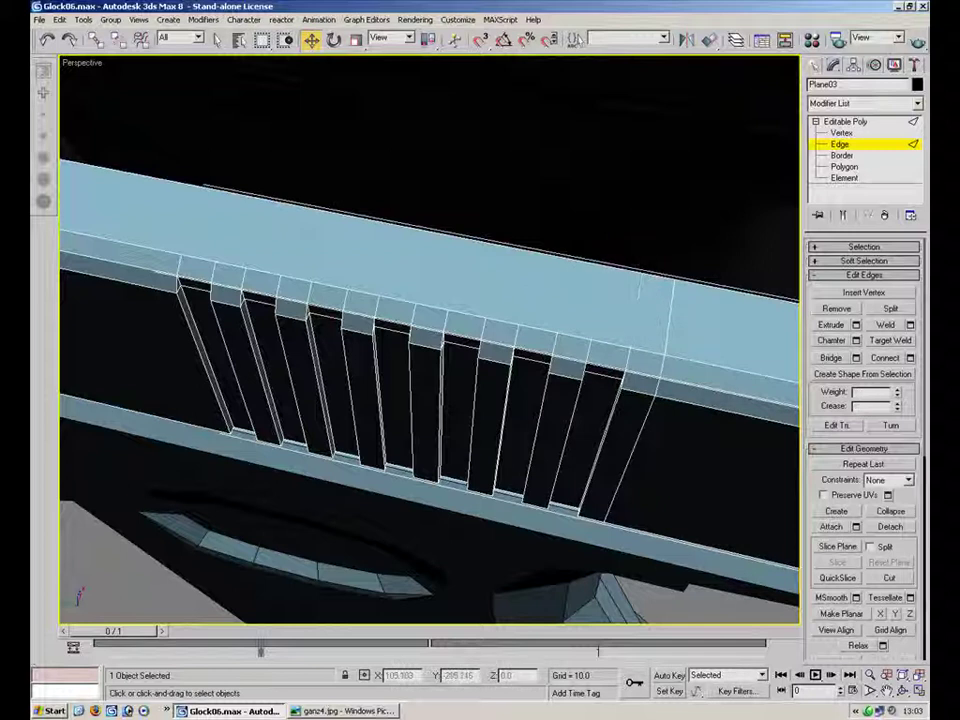
{"action": "key", "text": "BackSpace"}
- Remove the leftover vertices along the slide's top centre edge above the serrations
{"action": "key", "text": "1"}
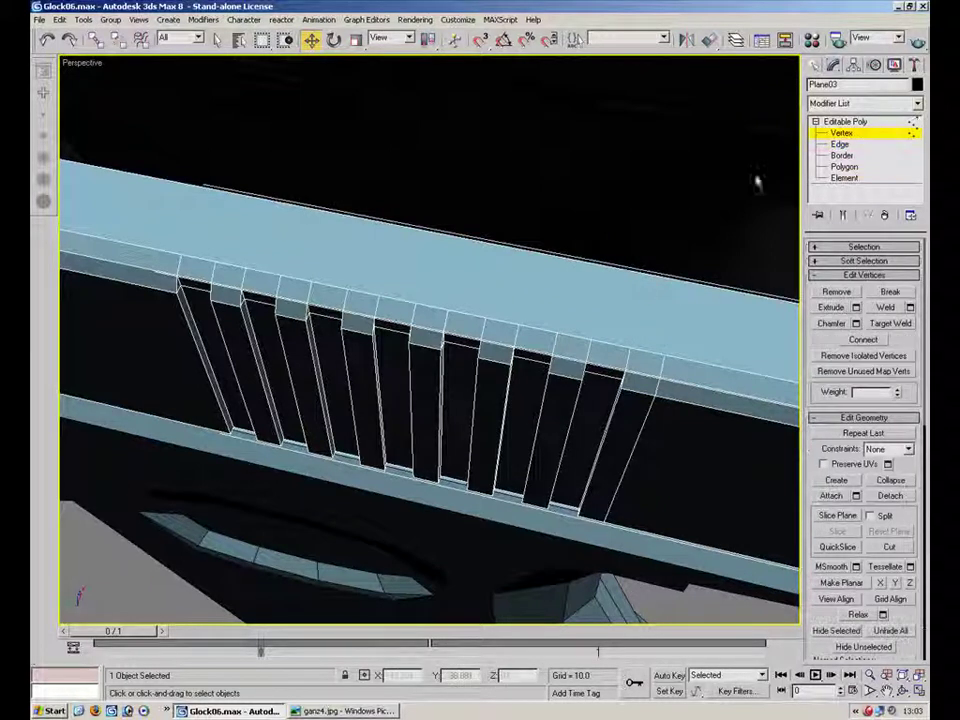
{"action": "left_click_drag", "start_coordinate": [633, 228], "coordinate": [738, 279]}
{"action": "left_click_drag", "start_coordinate": [457, 258], "coordinate": [455, 260], "text": "ctrl"}
{"action": "left_click_drag", "start_coordinate": [447, 138], "coordinate": [244, 226], "text": "ctrl"}
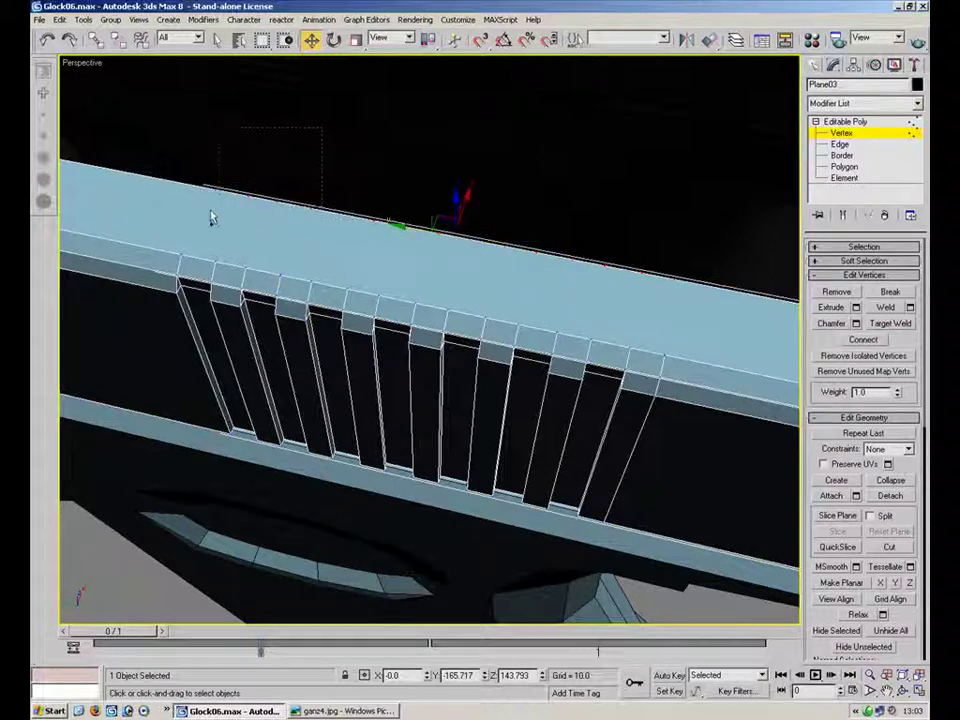
{"action": "left_click", "coordinate": [570, 180]}
- Page through the reference photos in Windows Picture and Fax Viewer to oeffnung_hinten.jpg and examine the opening in the slide's top
{"action": "middle_click_drag", "start_coordinate": [538, 221], "coordinate": [480, 320], "text": "alt"}
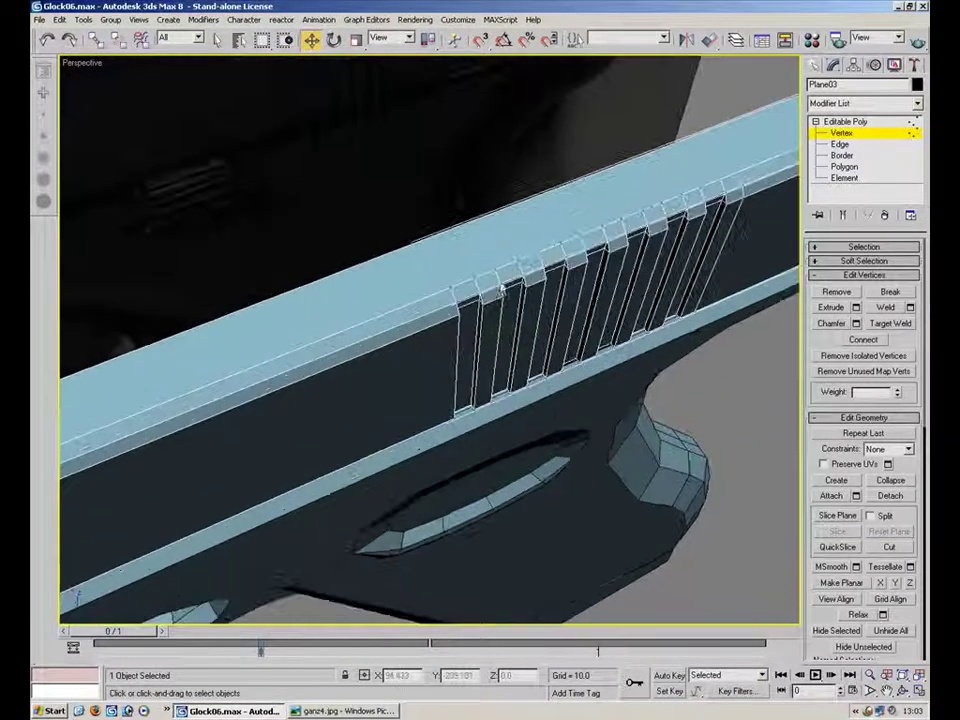
{"action": "left_click", "coordinate": [338, 711]}
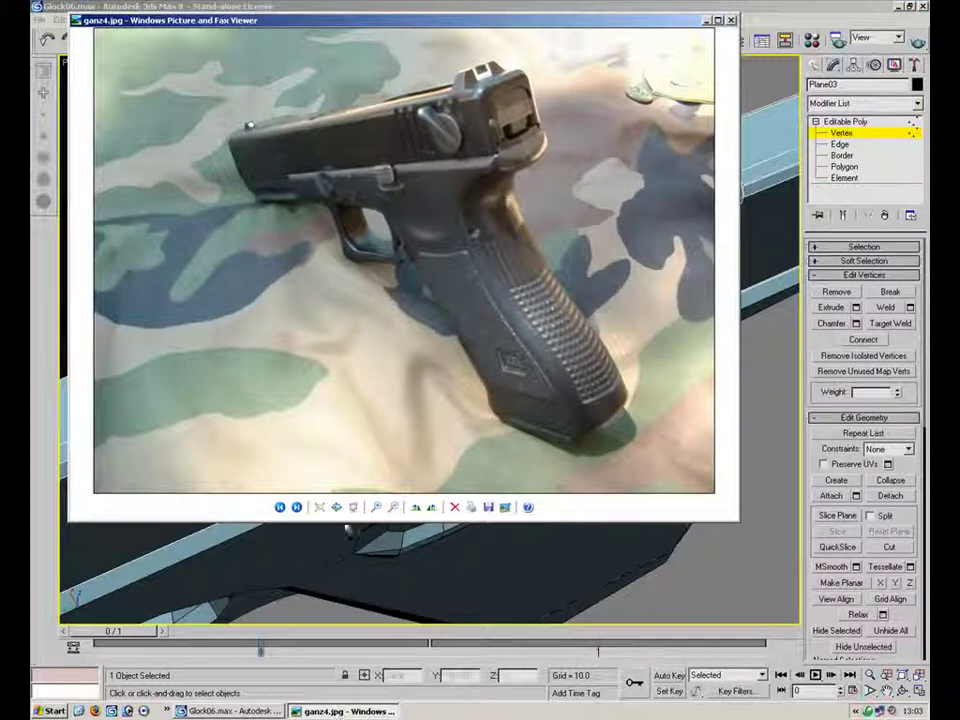
{"action": "left_click", "coordinate": [296, 507]}
{"action": "left_click", "coordinate": [296, 507]}
{"action": "left_click", "coordinate": [296, 507]}
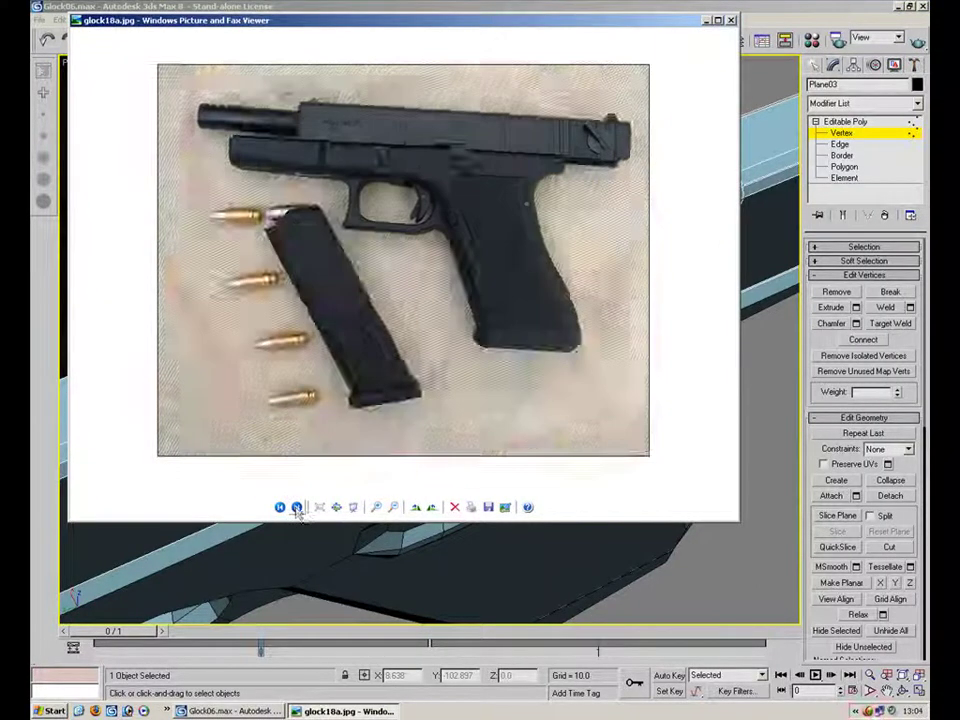
{"action": "left_click", "coordinate": [296, 507]}
{"action": "left_click", "coordinate": [296, 507]}
{"action": "left_click", "coordinate": [296, 507]}
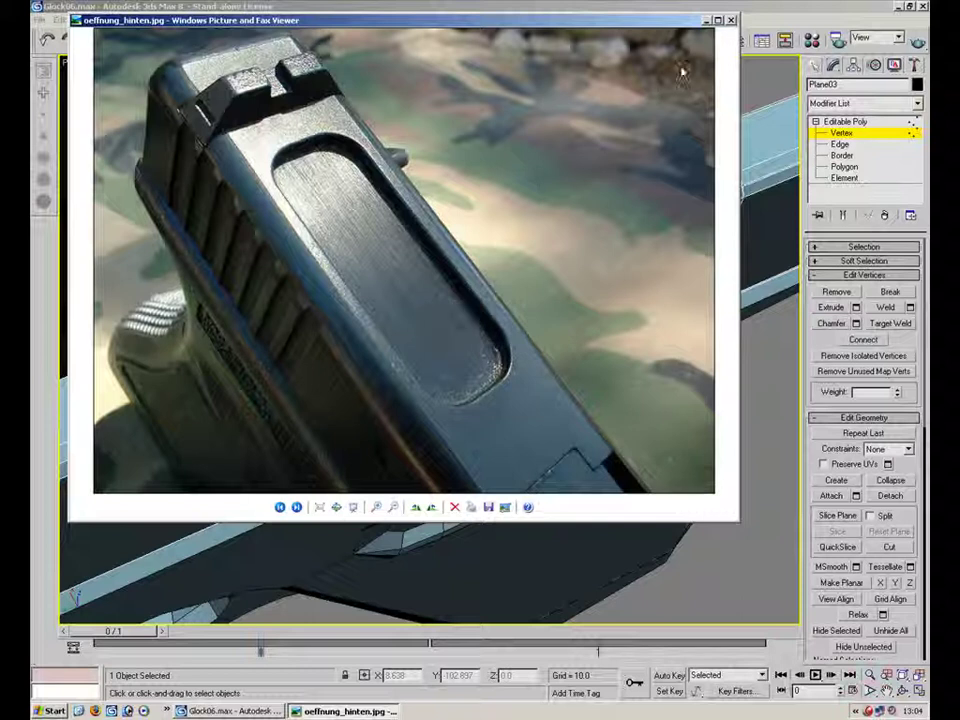
{"action": "left_click", "coordinate": [705, 20]}
- Leave vertex editing, center the slide's pivot on the object, and set the pivot's X position to 0
{"action": "middle_click_drag", "start_coordinate": [519, 193], "coordinate": [500, 232], "text": "alt"}
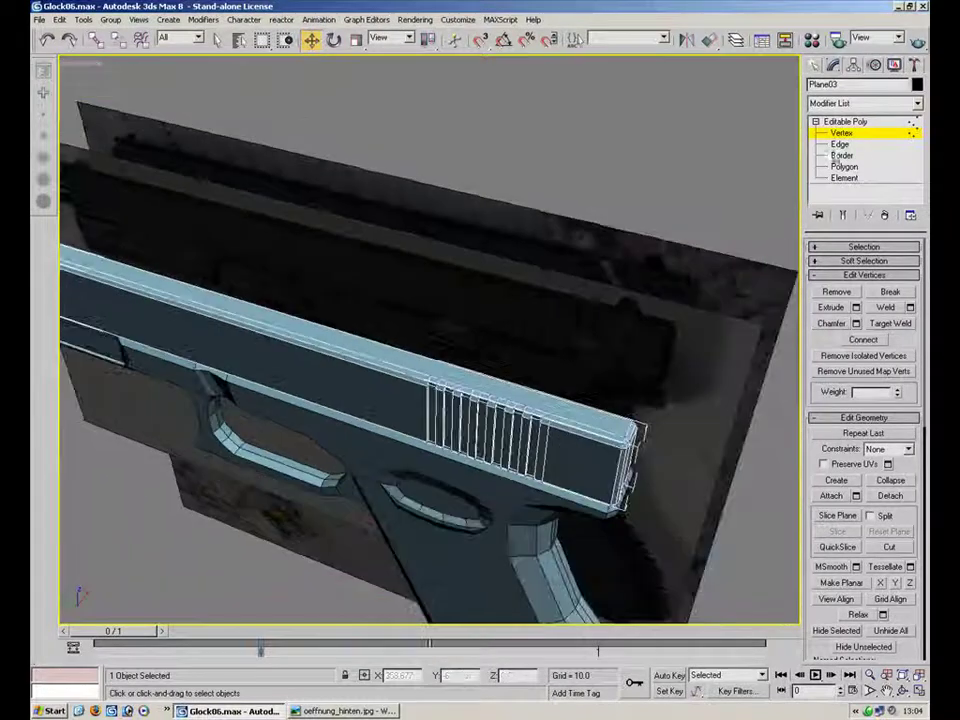
{"action": "left_click", "coordinate": [832, 134]}
{"action": "left_click", "coordinate": [816, 121]}
{"action": "left_click", "coordinate": [626, 204]}
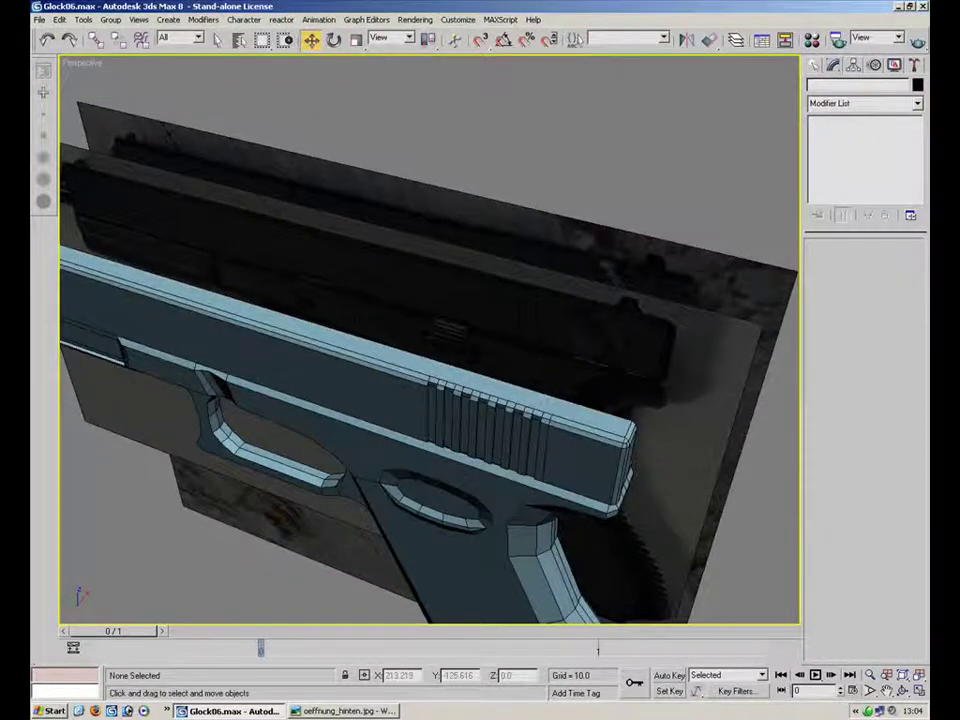
{"action": "left_click", "coordinate": [546, 386]}
{"action": "left_click", "coordinate": [853, 64]}
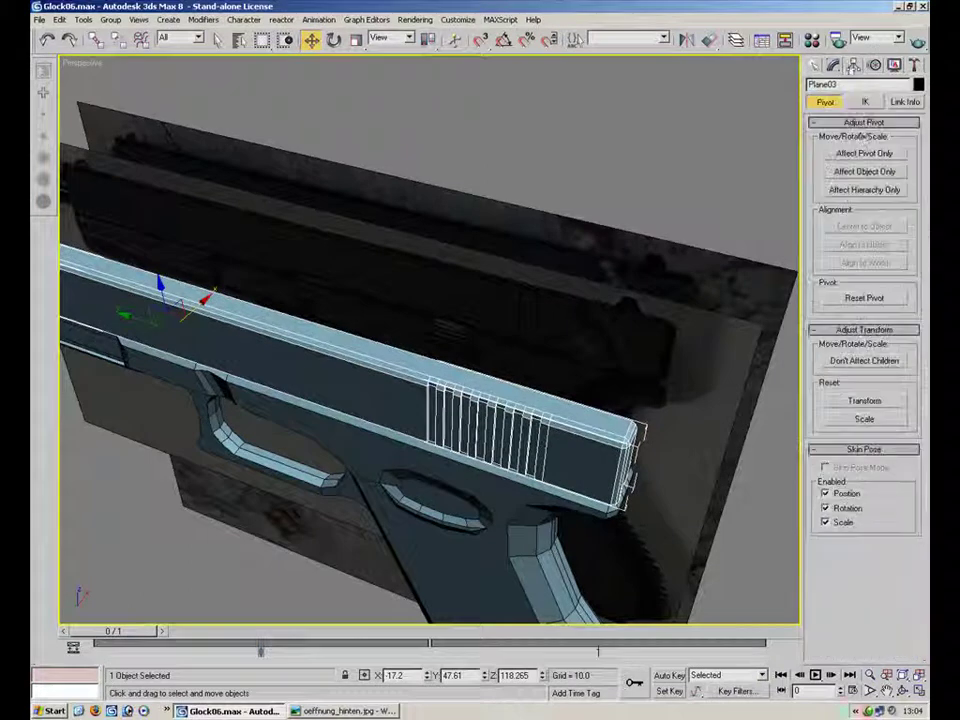
{"action": "left_click", "coordinate": [864, 154]}
{"action": "left_click", "coordinate": [864, 227]}
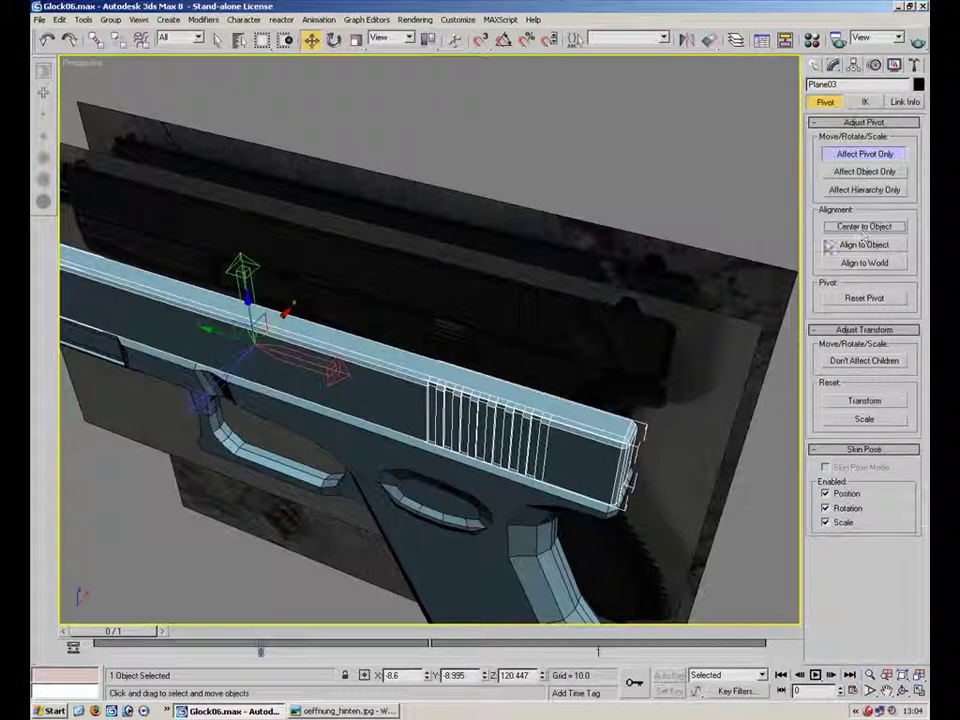
{"action": "right_click", "coordinate": [428, 676]}
{"action": "middle_click_drag", "start_coordinate": [527, 506], "coordinate": [458, 342], "text": "alt"}
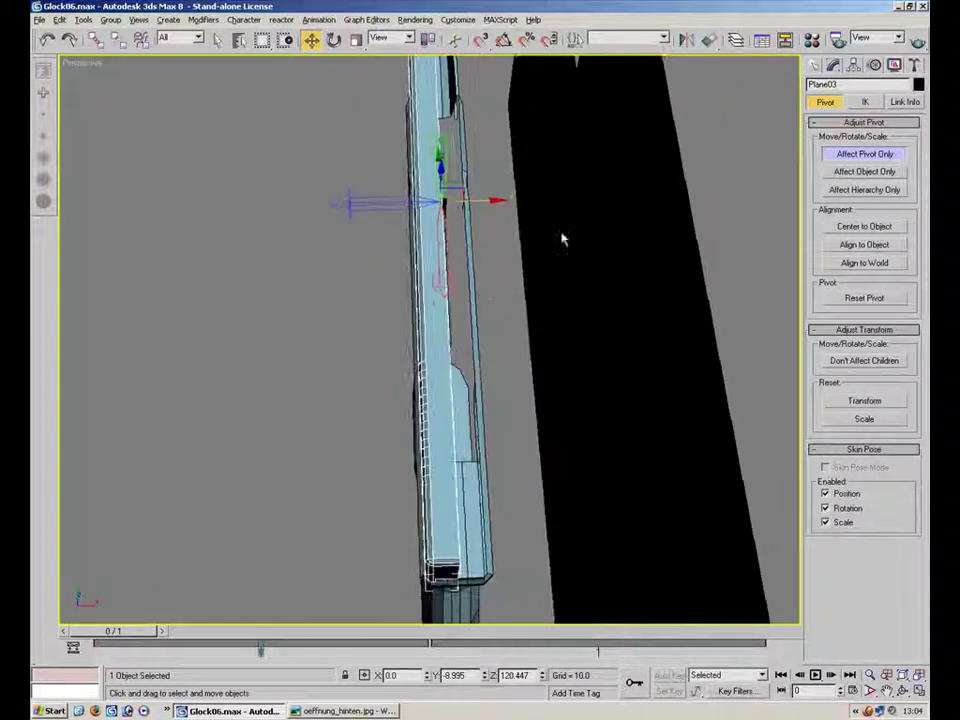
{"action": "left_click", "coordinate": [833, 66]}
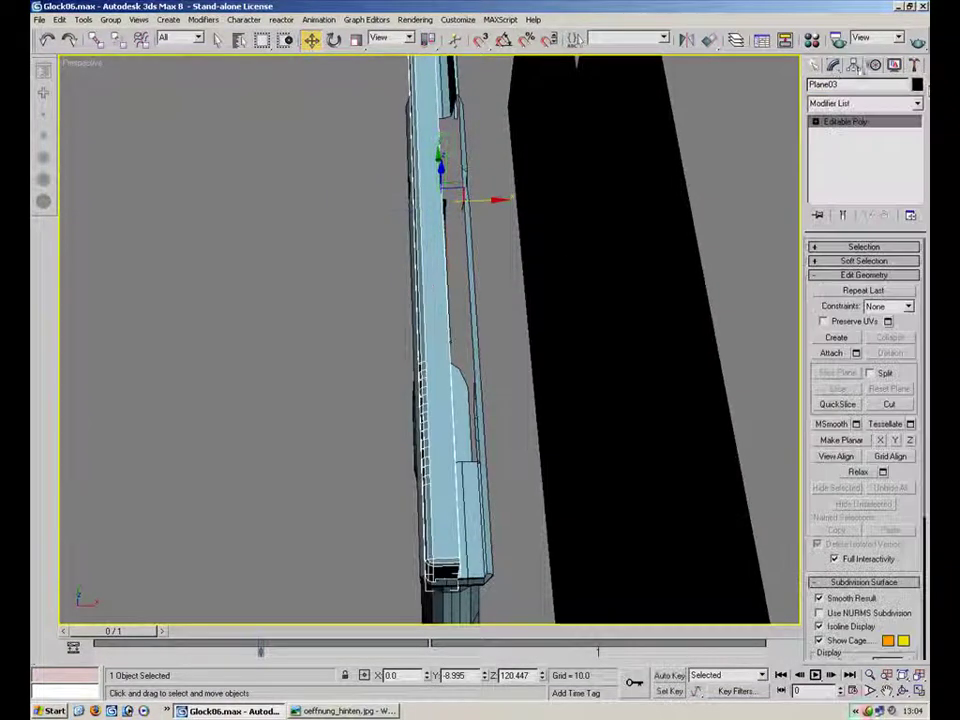
{"action": "left_click", "coordinate": [917, 103]}
{"action": "scroll", "coordinate": [865, 400], "scroll_direction": "down", "scroll_amount": 10}
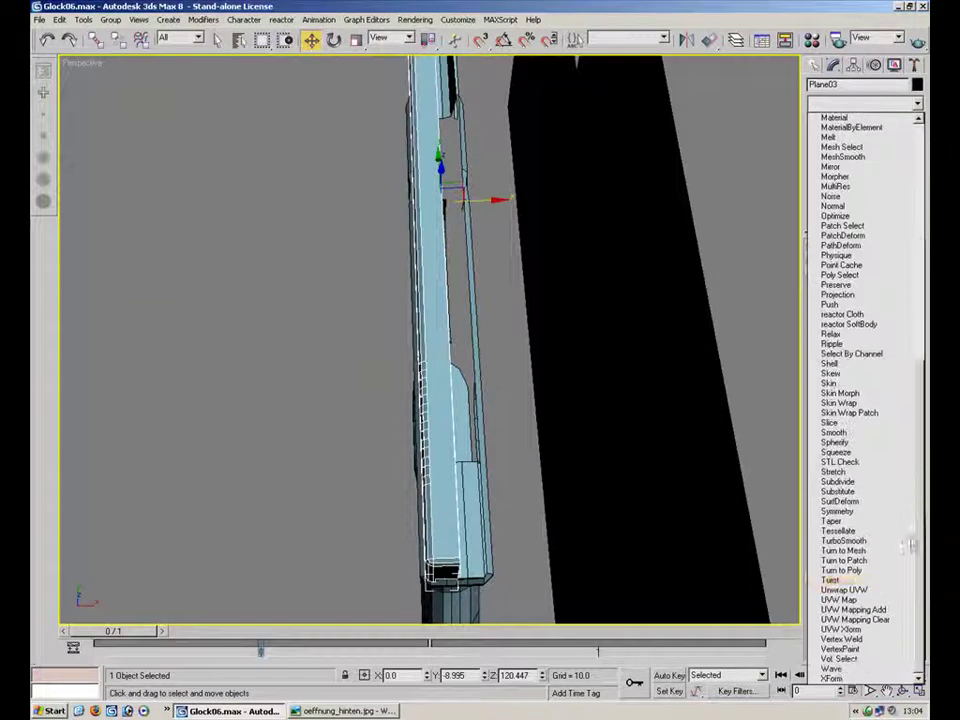
{"action": "left_click", "coordinate": [873, 503]}
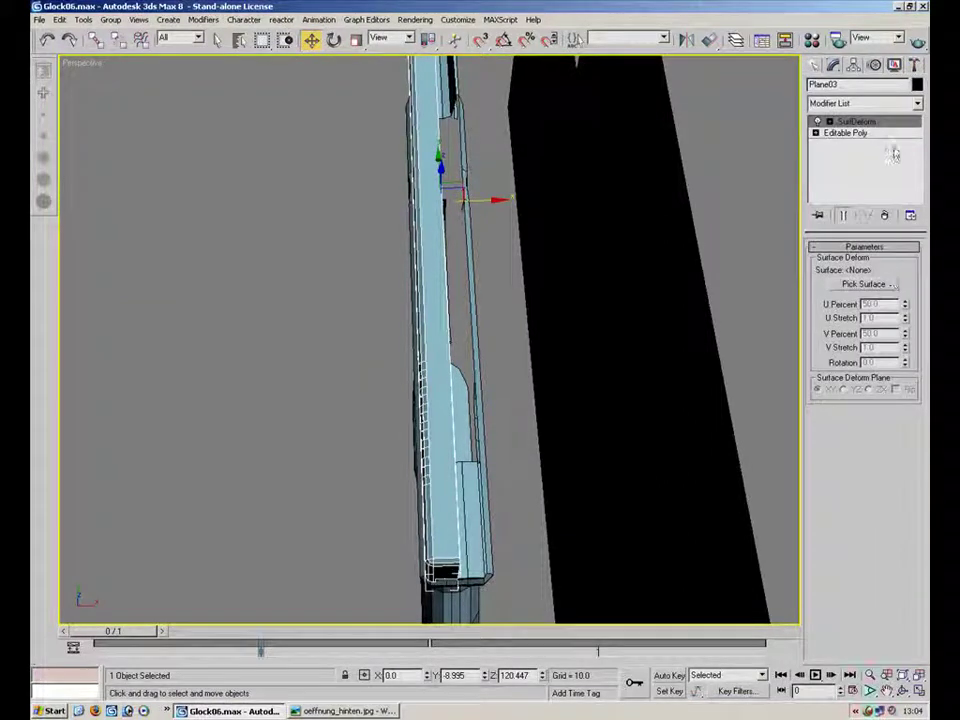
- Apply a Symmetry modifier to the slide with Z as the mirror axis, then deselect the slide
{"action": "left_click", "coordinate": [917, 103]}
{"action": "scroll", "coordinate": [865, 400], "scroll_direction": "down", "scroll_amount": 10}
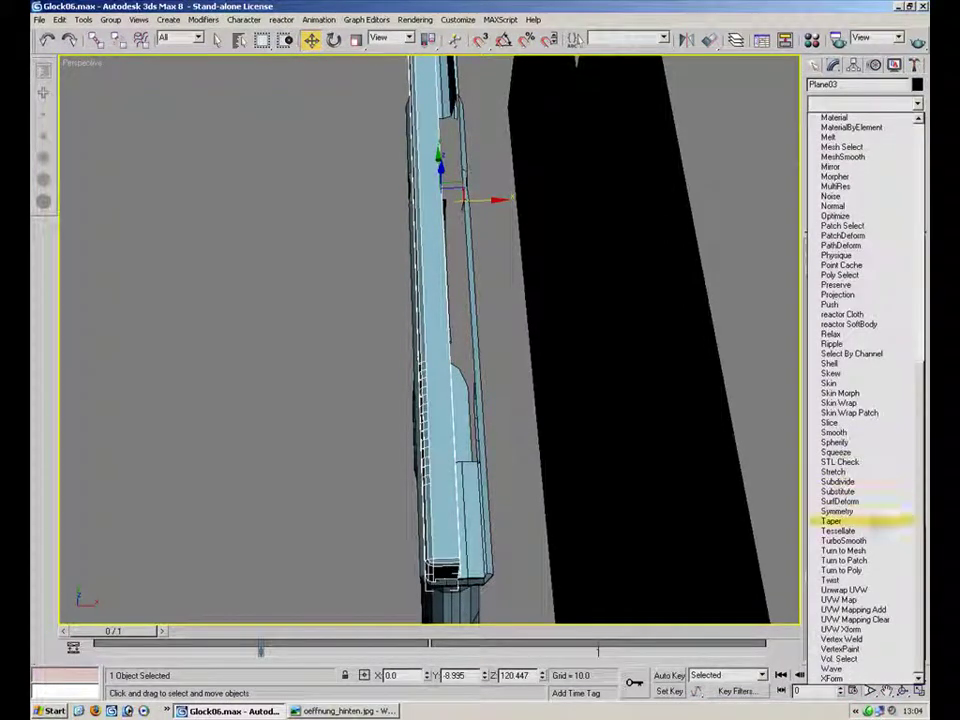
{"action": "left_click", "coordinate": [858, 513]}
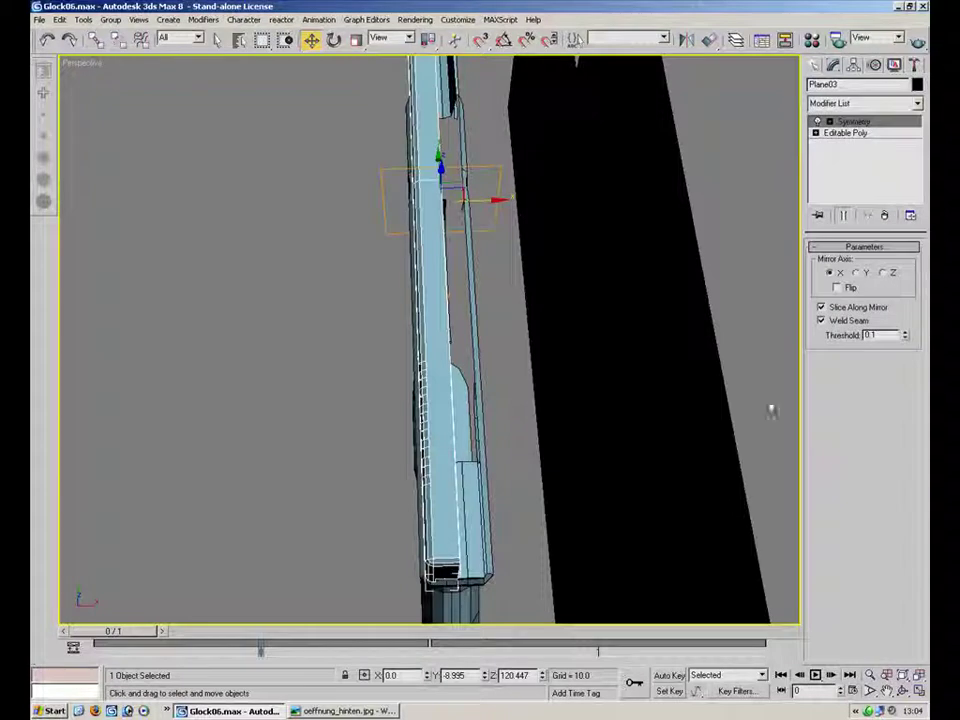
{"action": "left_click", "coordinate": [881, 274]}
{"action": "left_click", "coordinate": [514, 314]}
- Inspect the mirrored slide from several sides and compare its rear serrations with the oeffnung_hinten.jpg reference photo
{"action": "middle_click_drag", "start_coordinate": [508, 315], "coordinate": [700, 292], "text": "alt"}
{"action": "middle_click_drag", "start_coordinate": [519, 297], "coordinate": [348, 235], "text": "alt"}
{"action": "middle_click_drag", "start_coordinate": [619, 206], "coordinate": [546, 364], "text": "alt"}
{"action": "left_click", "coordinate": [350, 711]}
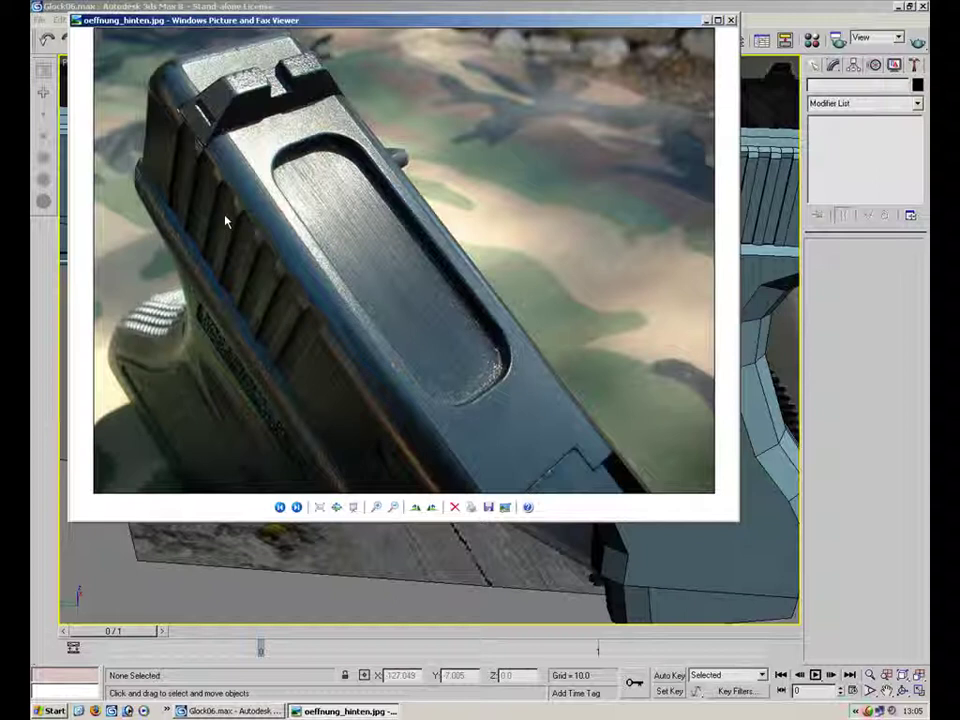
{"action": "left_click", "coordinate": [706, 20]}
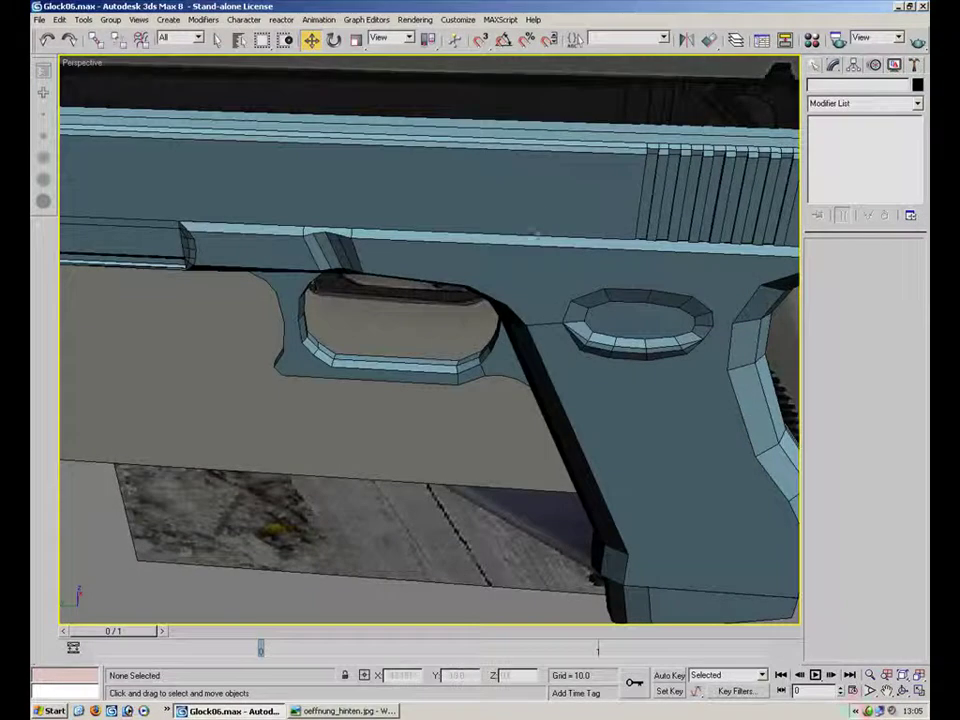
{"action": "scroll", "coordinate": [668, 168], "scroll_direction": "up", "scroll_amount": 2}
{"action": "scroll", "coordinate": [668, 168], "scroll_direction": "down", "scroll_amount": 4}
{"action": "scroll", "coordinate": [452, 298], "scroll_direction": "up", "scroll_amount": 5}
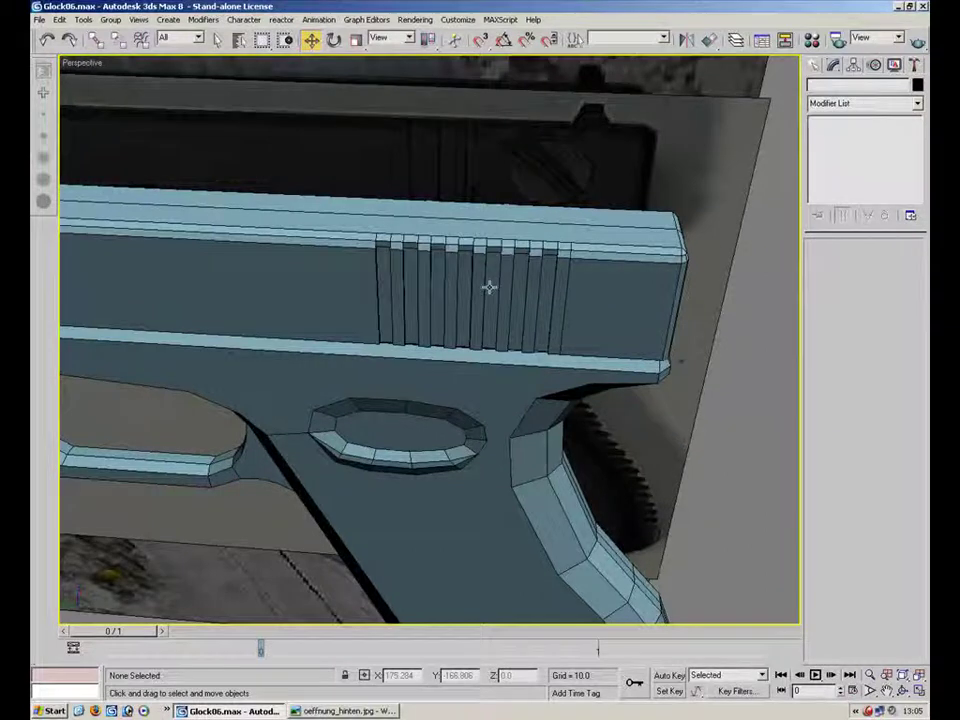
- Select the slide and enter edge editing on the Editable Poly beneath its Symmetry modifier
{"action": "left_click", "coordinate": [553, 197]}
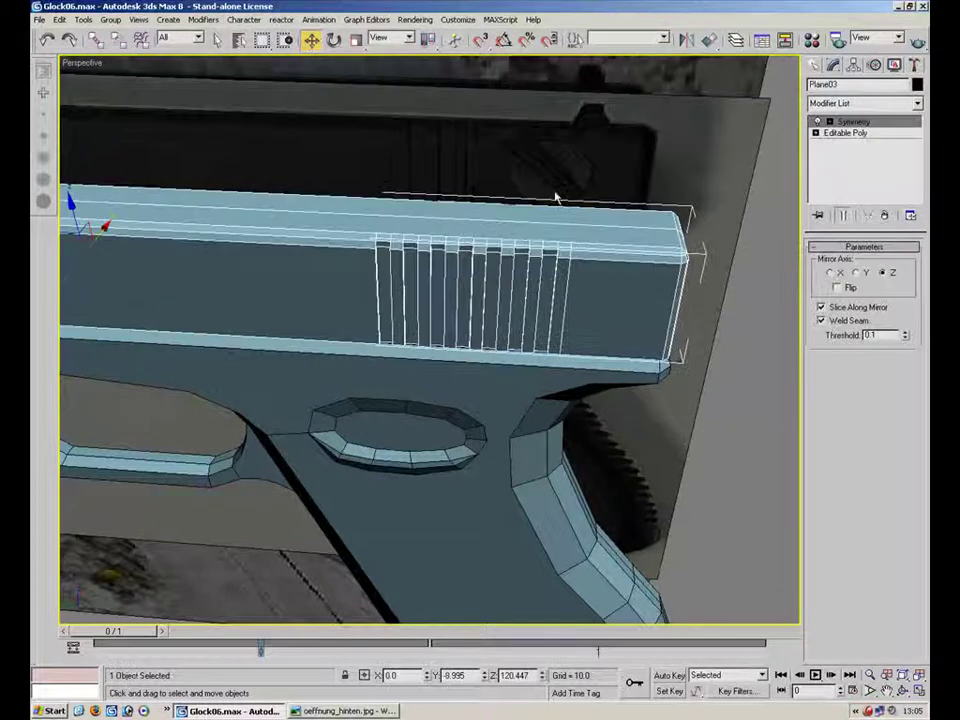
{"action": "left_click", "coordinate": [845, 134]}
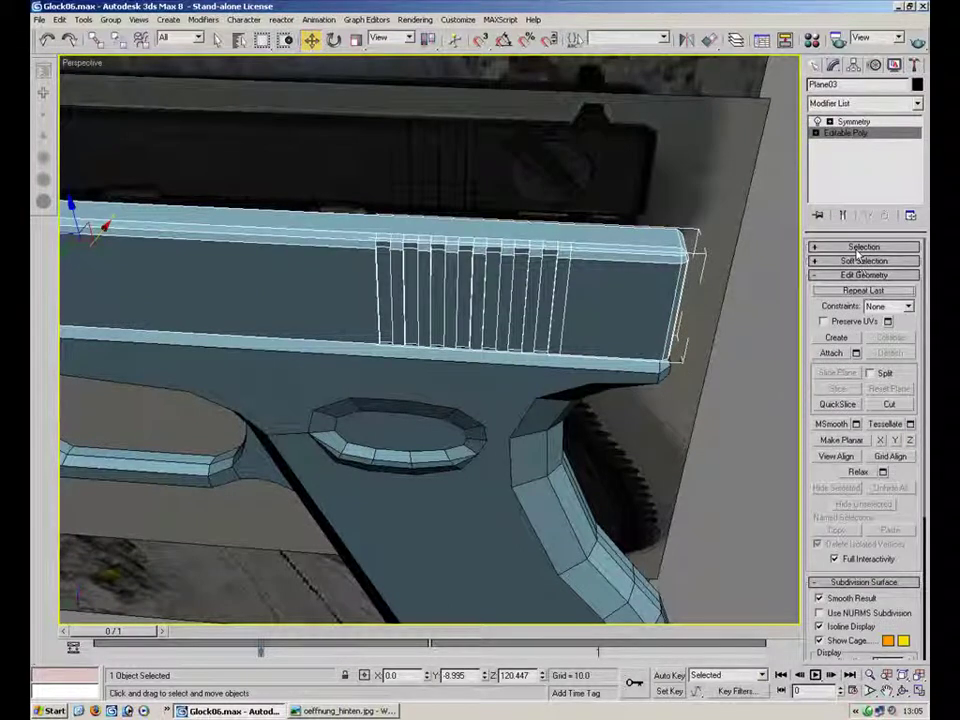
{"action": "key", "text": "2"}
{"action": "left_click", "coordinate": [823, 261]}
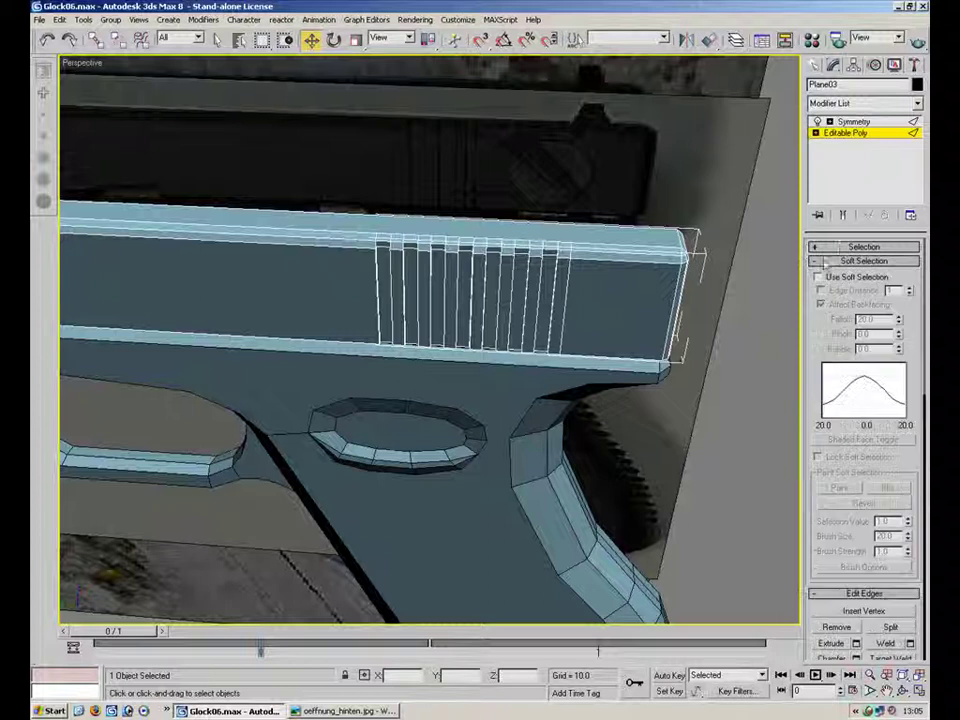
{"action": "left_click", "coordinate": [841, 260]}
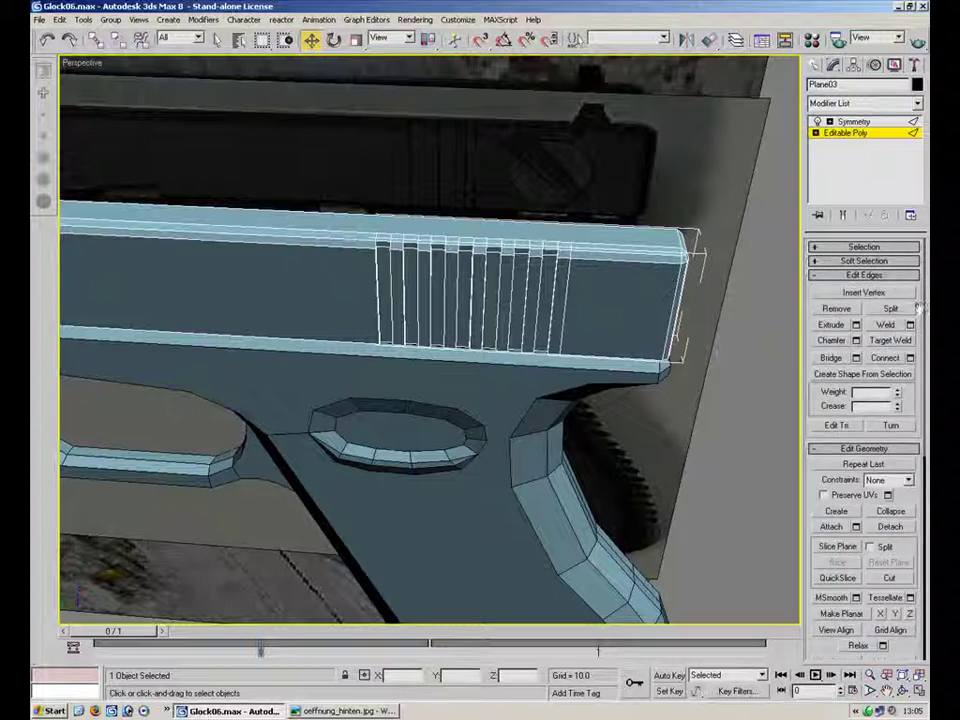
{"action": "left_click_drag", "start_coordinate": [921, 286], "coordinate": [921, 290]}
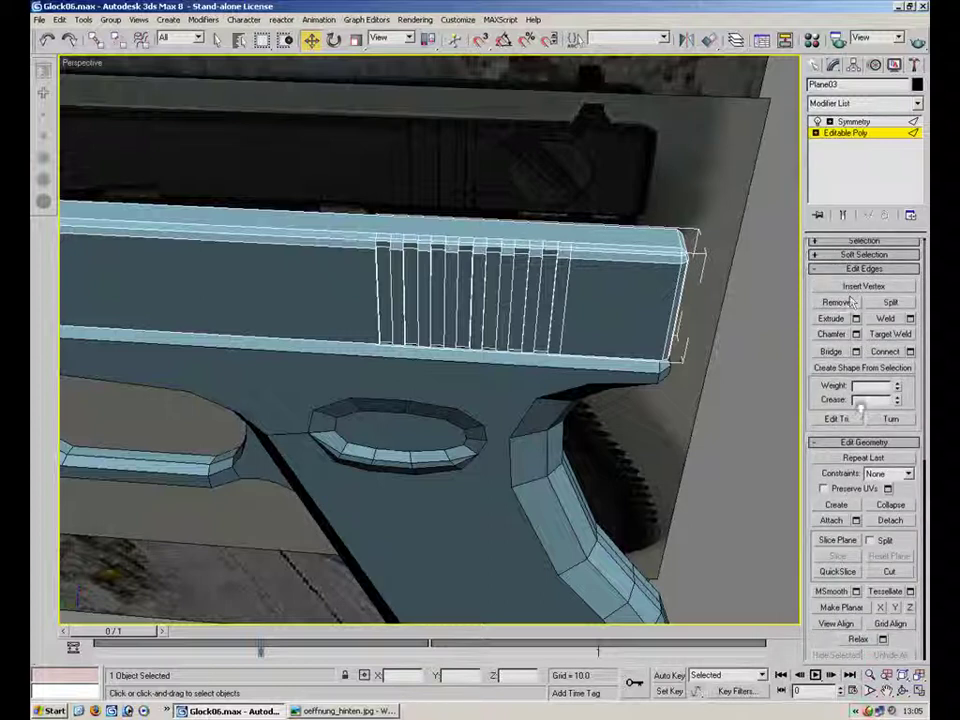
{"action": "left_click", "coordinate": [816, 133]}
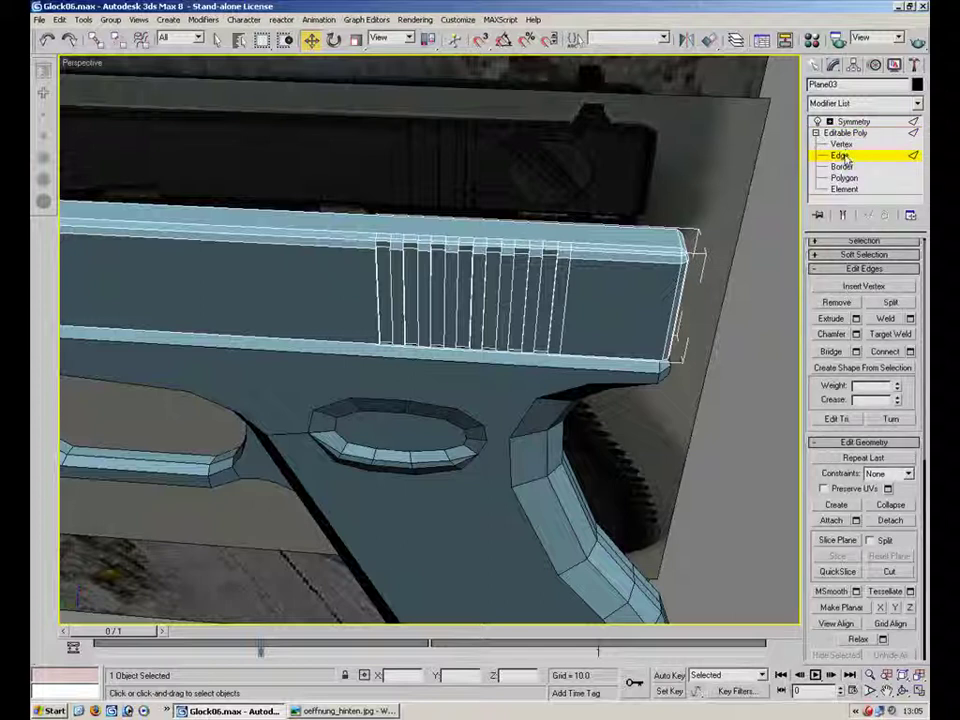
{"action": "left_click", "coordinate": [841, 155]}
{"action": "left_click", "coordinate": [843, 156]}
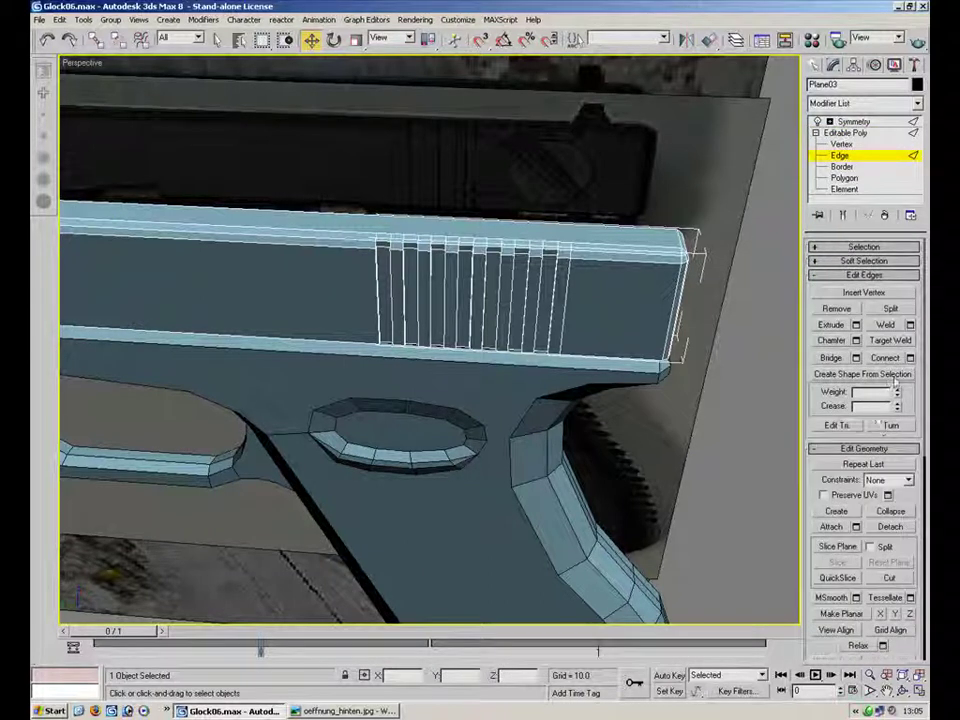
- Insert four vertices along the slide's top centre edge, two near each end of the opening shown in the reference photo
{"action": "left_click", "coordinate": [872, 294]}
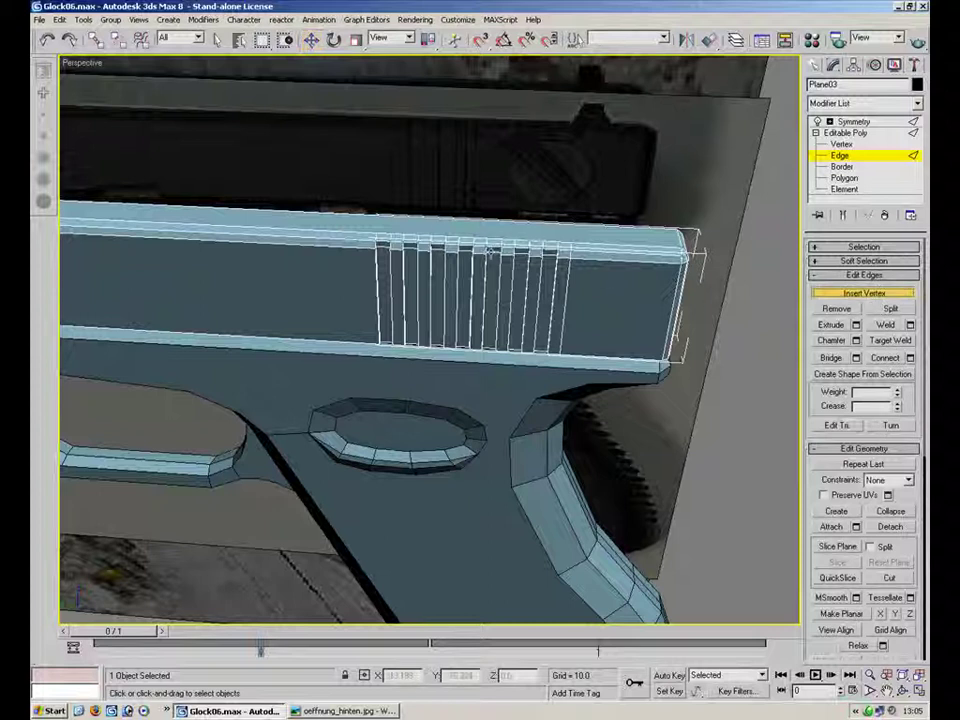
{"action": "middle_click_drag", "start_coordinate": [469, 244], "coordinate": [470, 278], "text": "alt"}
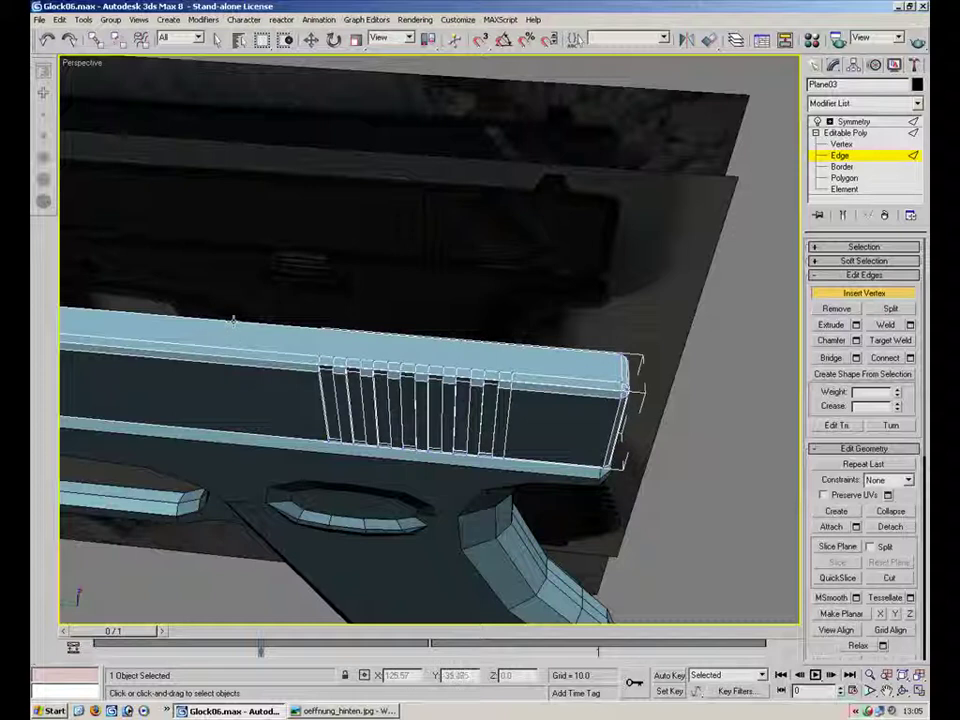
{"action": "left_click", "coordinate": [338, 711]}
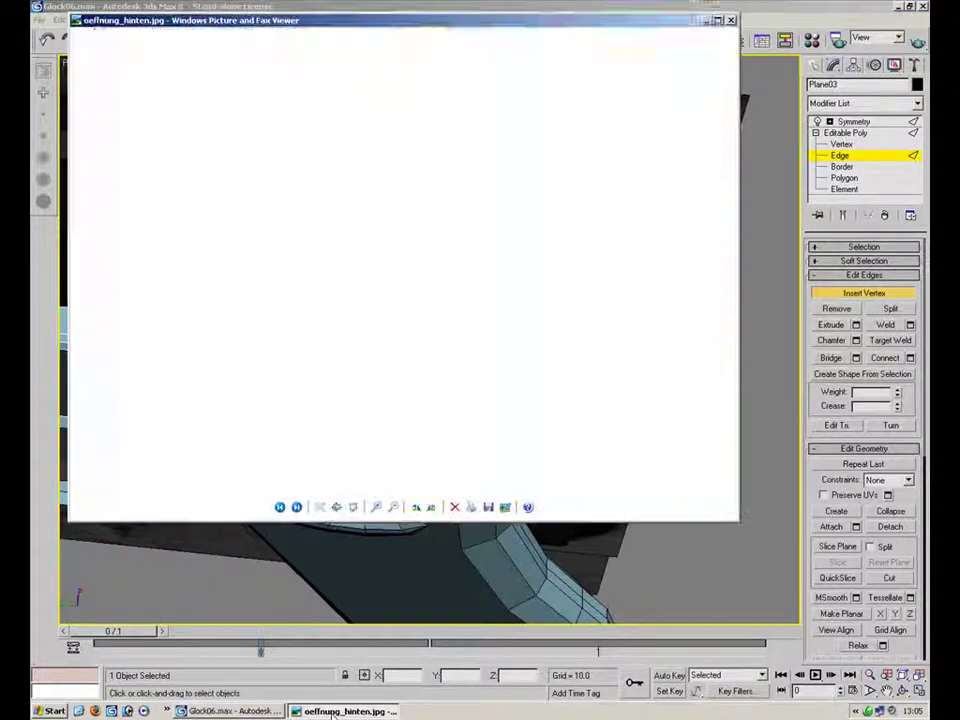
{"action": "left_click", "coordinate": [333, 711]}
{"action": "middle_click_drag", "start_coordinate": [313, 300], "coordinate": [360, 223], "text": "alt"}
{"action": "middle_click_drag", "start_coordinate": [229, 172], "coordinate": [383, 265], "text": "alt"}
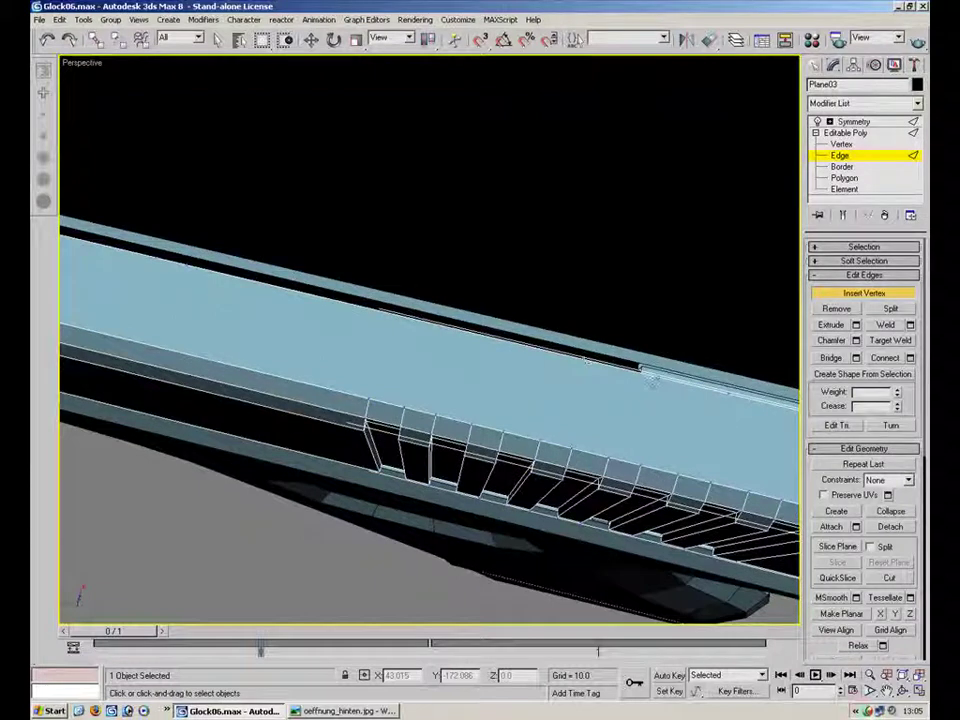
- Move the two inner vertices of the top centre edge sideways to about X -8.76 to cut the opening's outline
{"action": "key", "text": "1"}
{"action": "left_click_drag", "start_coordinate": [702, 266], "coordinate": [577, 381]}
{"action": "left_click_drag", "start_coordinate": [400, 256], "coordinate": [184, 326]}
{"action": "left_click_drag", "start_coordinate": [433, 279], "coordinate": [407, 323]}
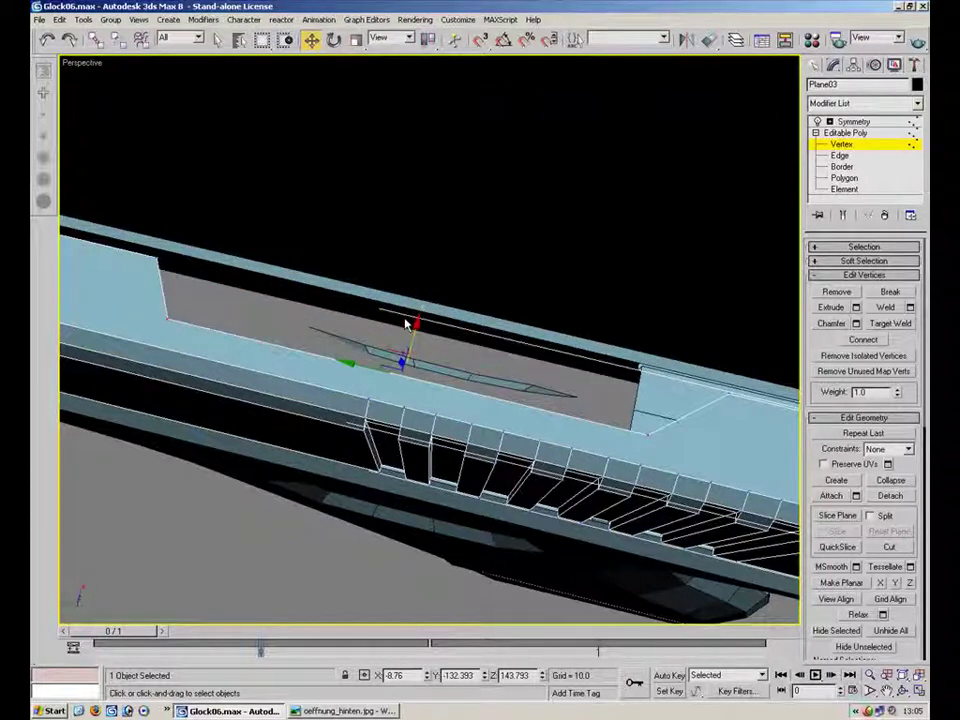
- Align the opening's rear side corner with the rear centre-edge vertex at about Y -178.4
{"action": "left_click", "coordinate": [730, 388]}
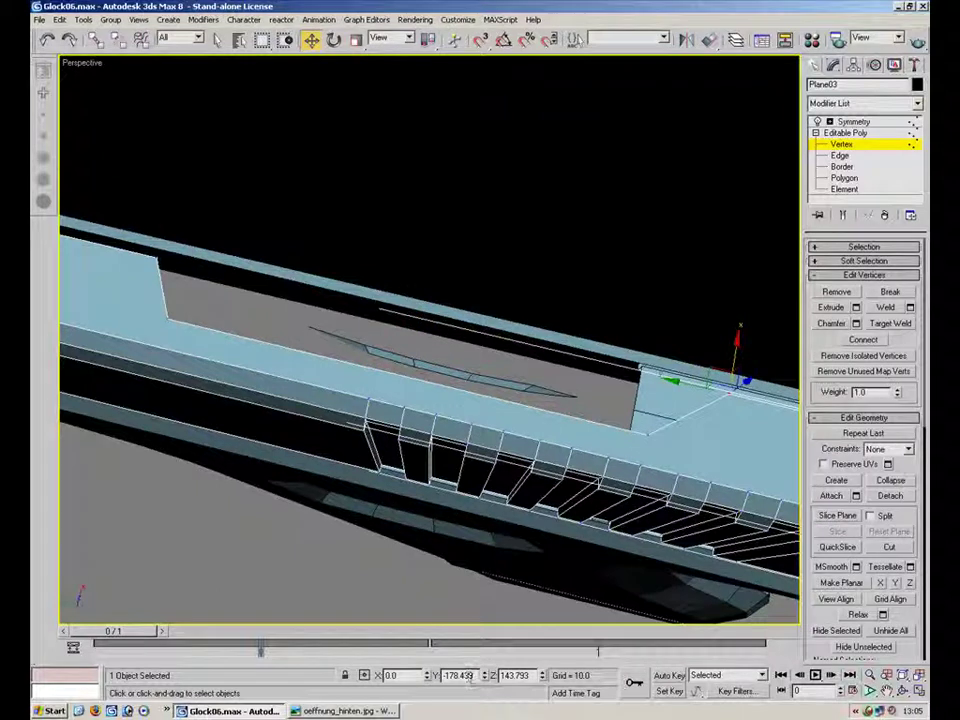
{"action": "left_click", "coordinate": [651, 435]}
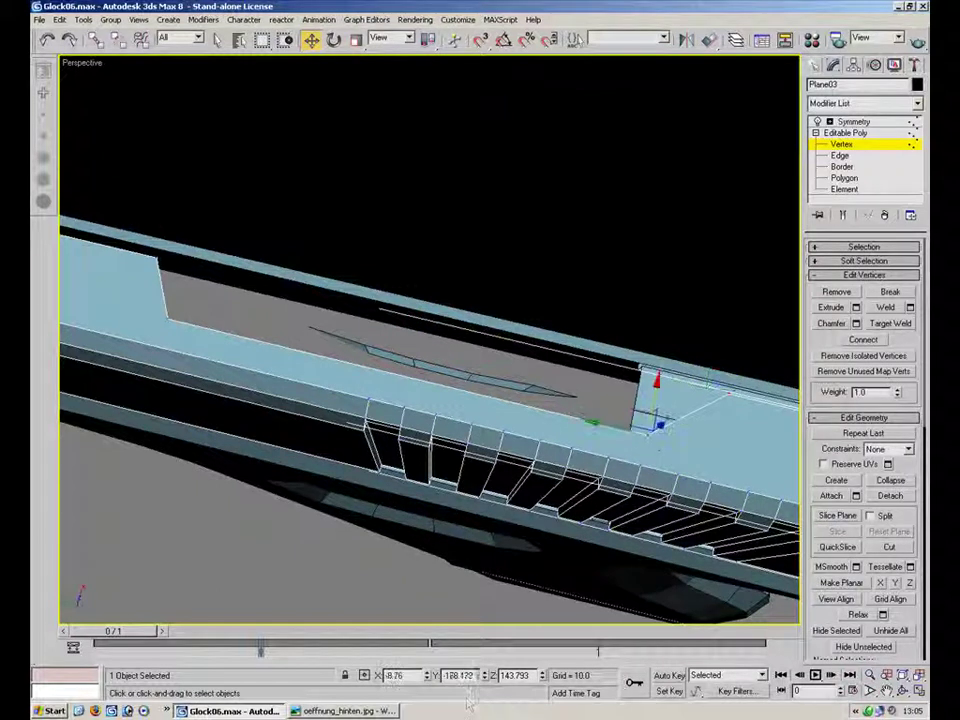
- Align the opening's front side corner with the front centre-edge vertex by setting its Y position to -91.9
{"action": "left_click", "coordinate": [168, 308]}
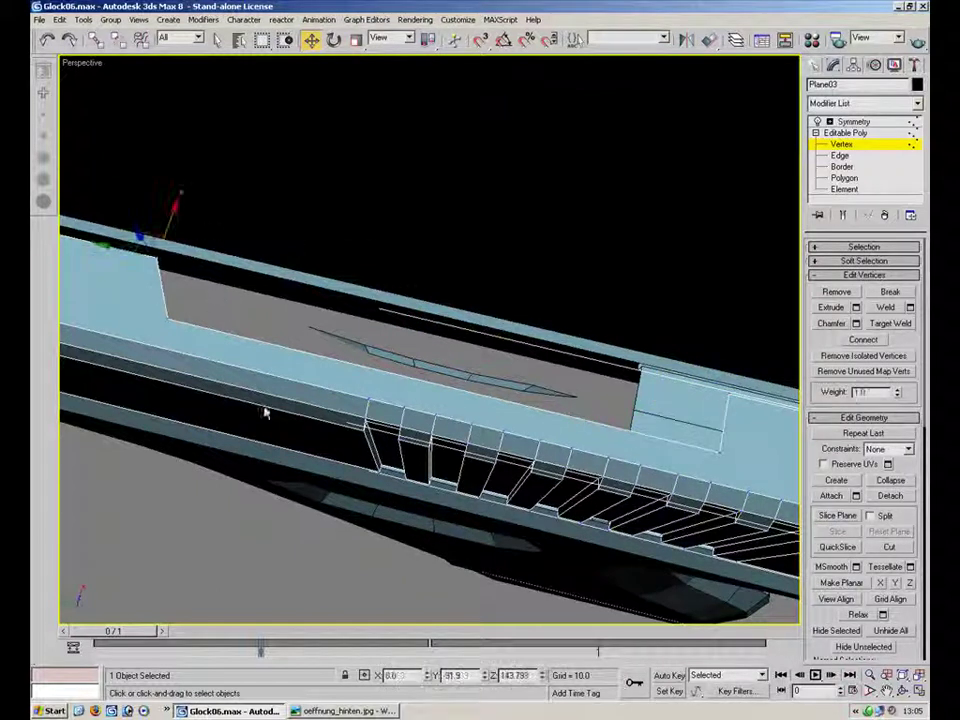
{"action": "left_click", "coordinate": [154, 302]}
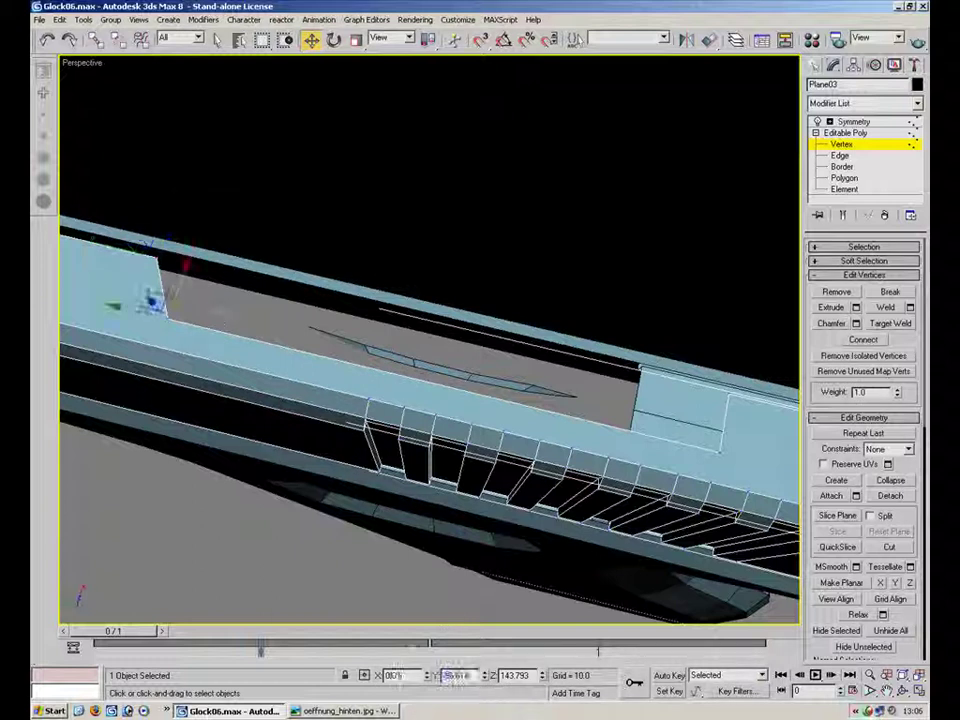
{"action": "double_click", "coordinate": [462, 677]}
{"action": "type", "text": "-91.9"}
{"action": "key", "text": "Return"}
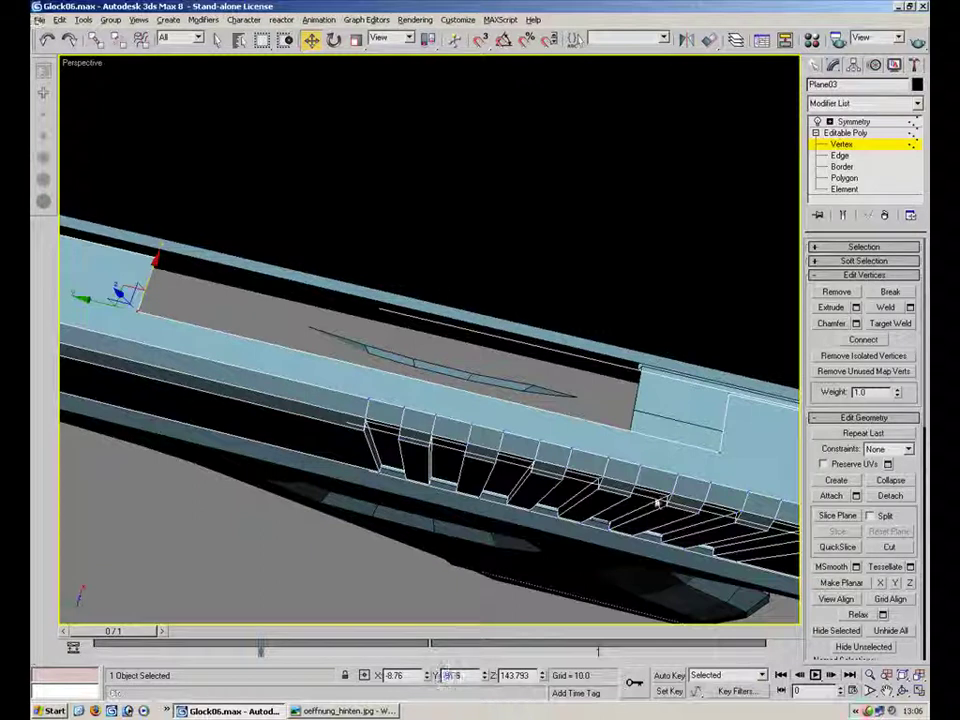
{"action": "middle_click_drag", "start_coordinate": [557, 311], "coordinate": [625, 460], "text": "alt"}
{"action": "scroll", "coordinate": [516, 334], "scroll_direction": "down", "scroll_amount": 6}
{"action": "middle_click_drag", "start_coordinate": [411, 292], "coordinate": [463, 358], "text": "alt"}
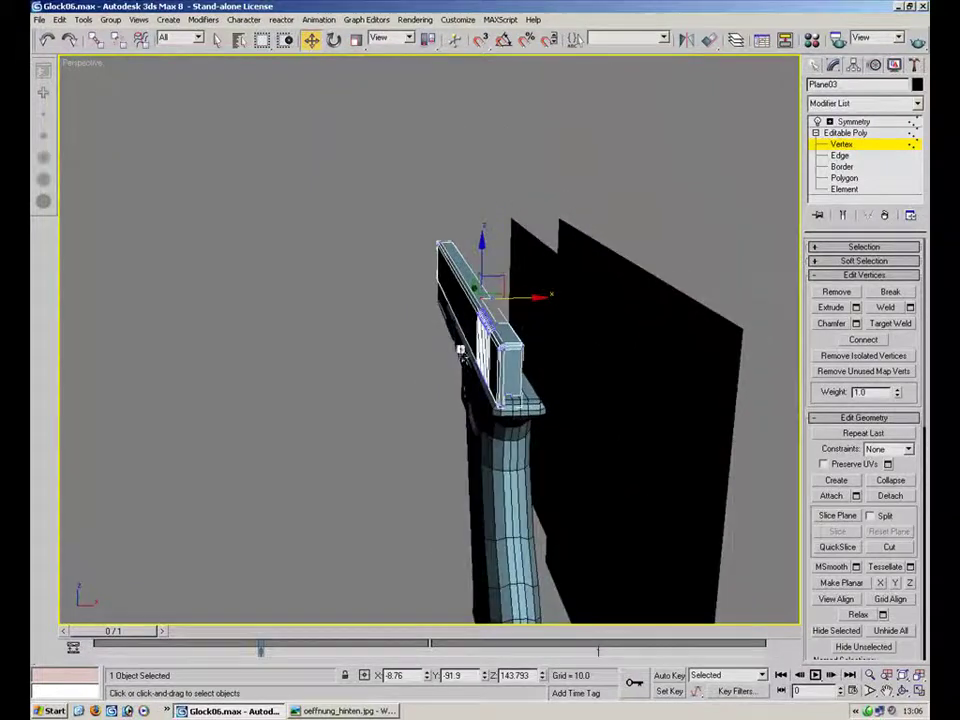
- Chamfer the front and rear corner vertices of the slide's top opening to round off both corners
{"action": "scroll", "coordinate": [453, 336], "scroll_direction": "up", "scroll_amount": 4}
{"action": "middle_click_drag", "start_coordinate": [440, 285], "coordinate": [309, 220], "text": "alt"}
{"action": "scroll", "coordinate": [318, 227], "scroll_direction": "up", "scroll_amount": 3}
{"action": "middle_click_drag", "start_coordinate": [678, 348], "coordinate": [530, 236]}
{"action": "middle_click_drag", "start_coordinate": [530, 236], "coordinate": [602, 320], "text": "alt"}
{"action": "left_click_drag", "start_coordinate": [375, 140], "coordinate": [675, 324]}
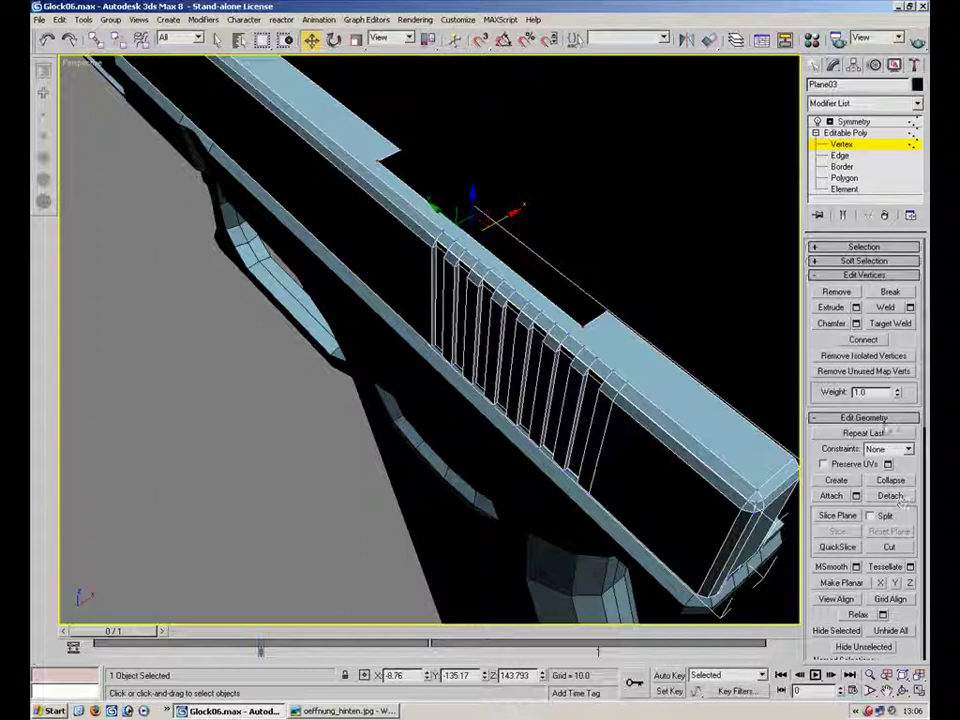
{"action": "left_click", "coordinate": [831, 323]}
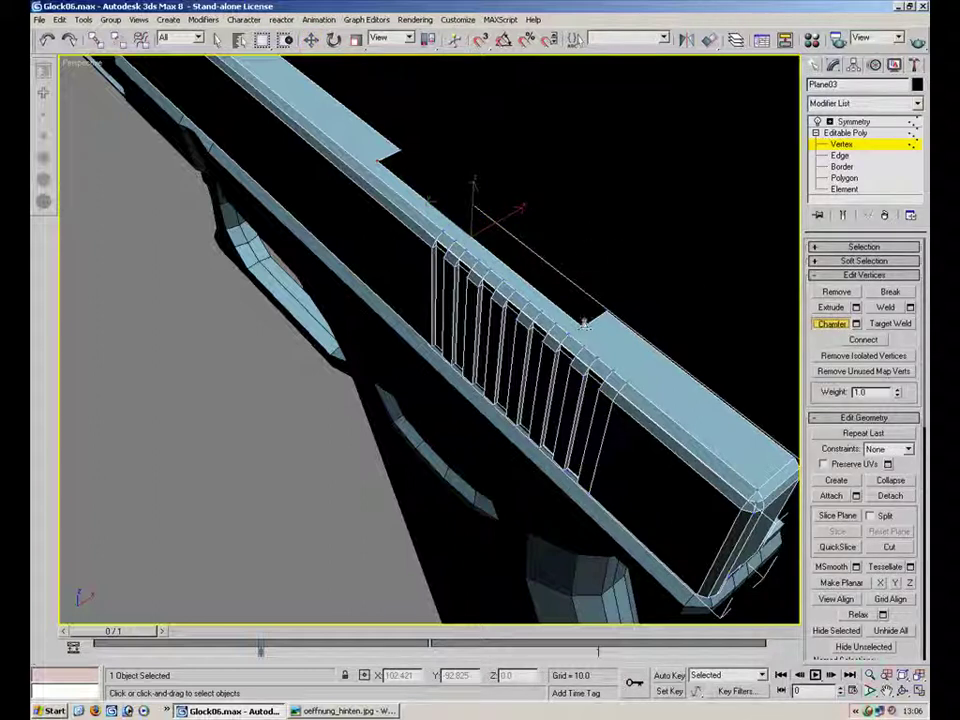
{"action": "mouse_move", "coordinate": [584, 323]}
{"action": "left_mouse_down"}
{"action": "mouse_move", "coordinate": [614, 285]}
{"action": "mouse_move", "coordinate": [598, 315]}
{"action": "left_mouse_up"}
{"action": "middle_click_drag", "start_coordinate": [646, 221], "coordinate": [509, 404], "text": "alt"}
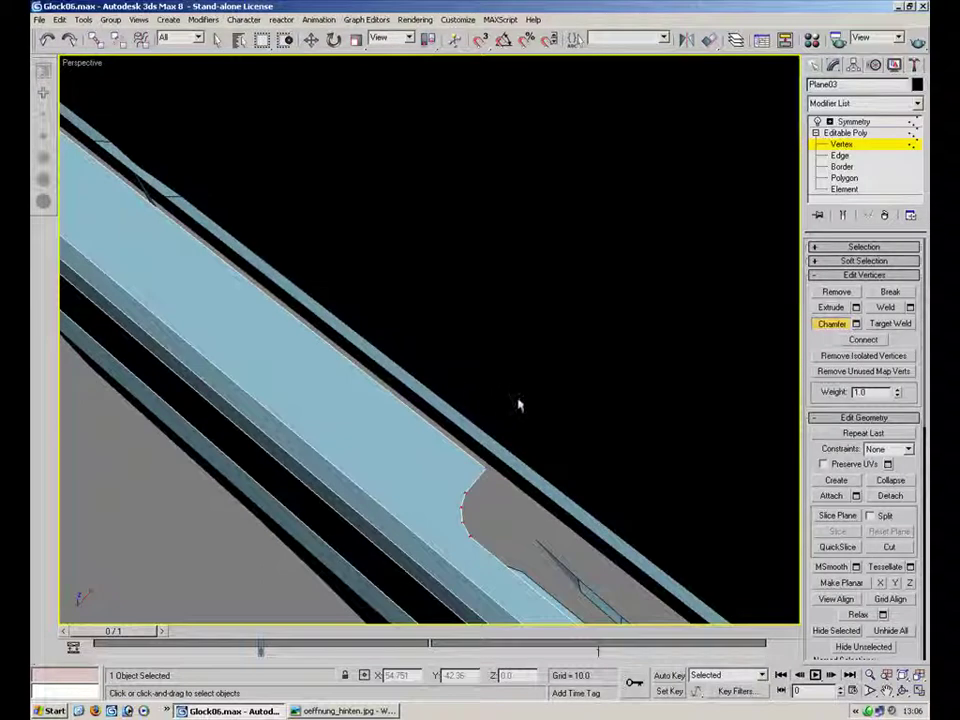
{"action": "key", "text": "ctrl+z"}
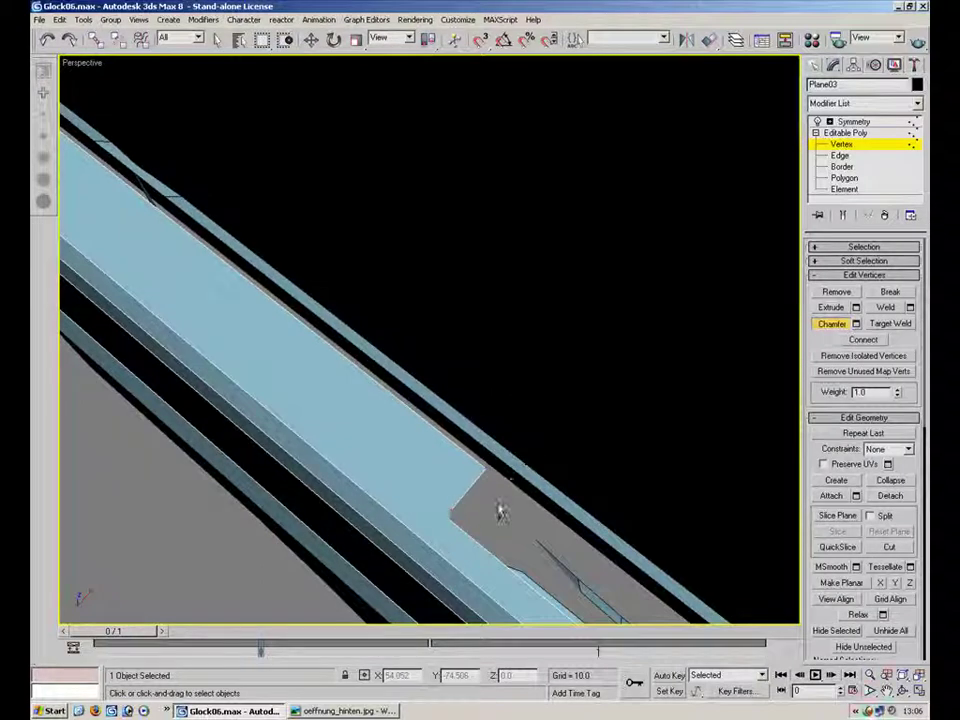
{"action": "mouse_move", "coordinate": [451, 520]}
{"action": "left_mouse_down"}
{"action": "mouse_move", "coordinate": [446, 503]}
{"action": "mouse_move", "coordinate": [480, 521]}
{"action": "mouse_move", "coordinate": [463, 524]}
{"action": "left_mouse_up"}
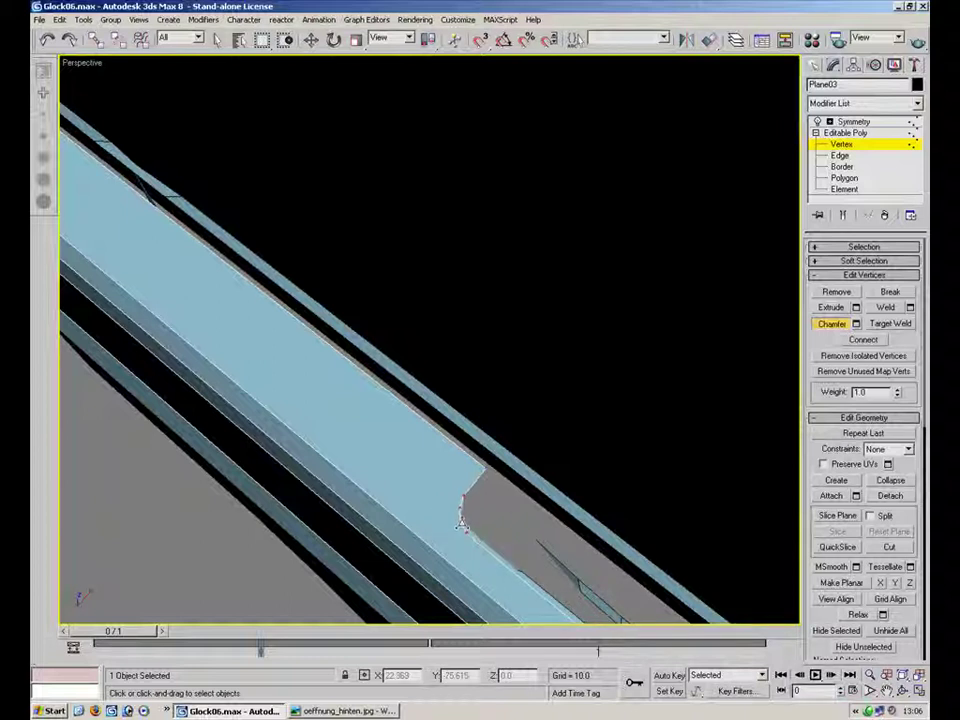
- Select the edges around the opening's outline and extend them downward to about Z 141.83, forming the recess side walls
{"action": "middle_click_drag", "start_coordinate": [607, 465], "coordinate": [581, 463], "text": "alt"}
{"action": "key", "text": "w"}
{"action": "key", "text": "2"}
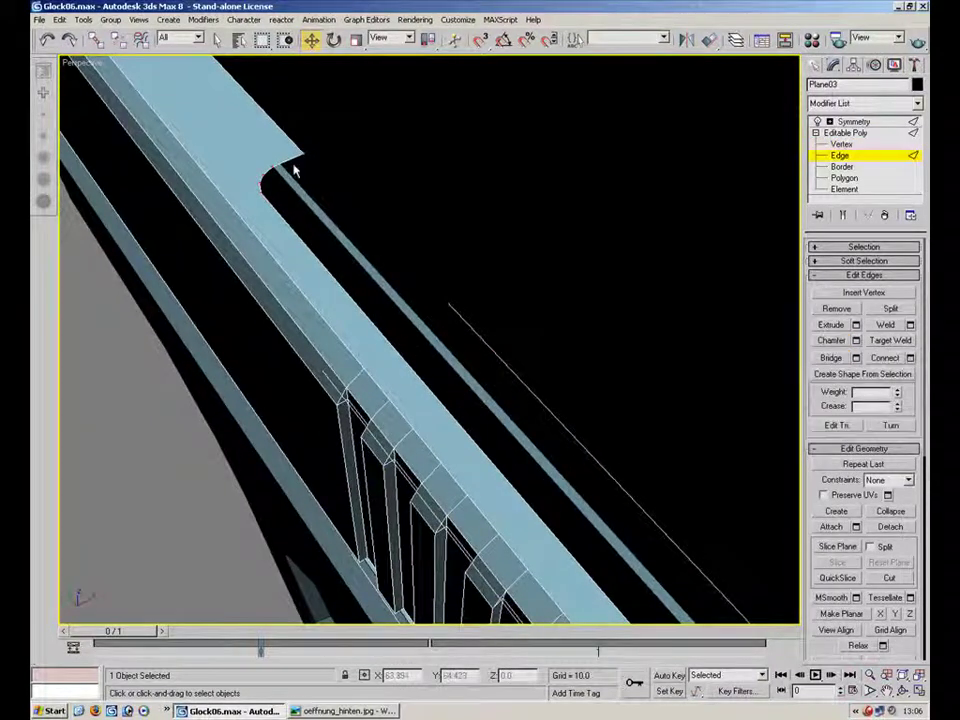
{"action": "left_click", "coordinate": [288, 161]}
{"action": "left_click", "coordinate": [270, 169], "text": "ctrl"}
{"action": "left_click", "coordinate": [264, 177], "text": "ctrl"}
{"action": "left_click", "coordinate": [262, 188], "text": "ctrl"}
{"action": "left_click", "coordinate": [278, 210], "text": "ctrl"}
{"action": "scroll", "coordinate": [543, 422], "scroll_direction": "down", "scroll_amount": 1}
{"action": "middle_click_drag", "start_coordinate": [543, 422], "coordinate": [499, 371]}
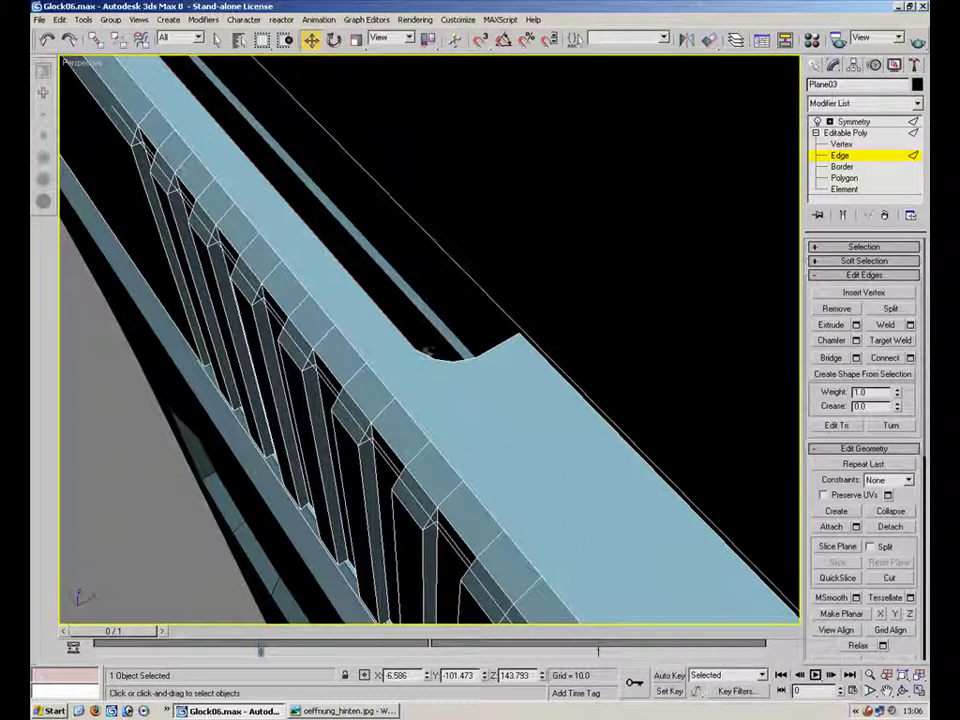
{"action": "middle_click_drag", "start_coordinate": [506, 321], "coordinate": [396, 202], "text": "alt"}
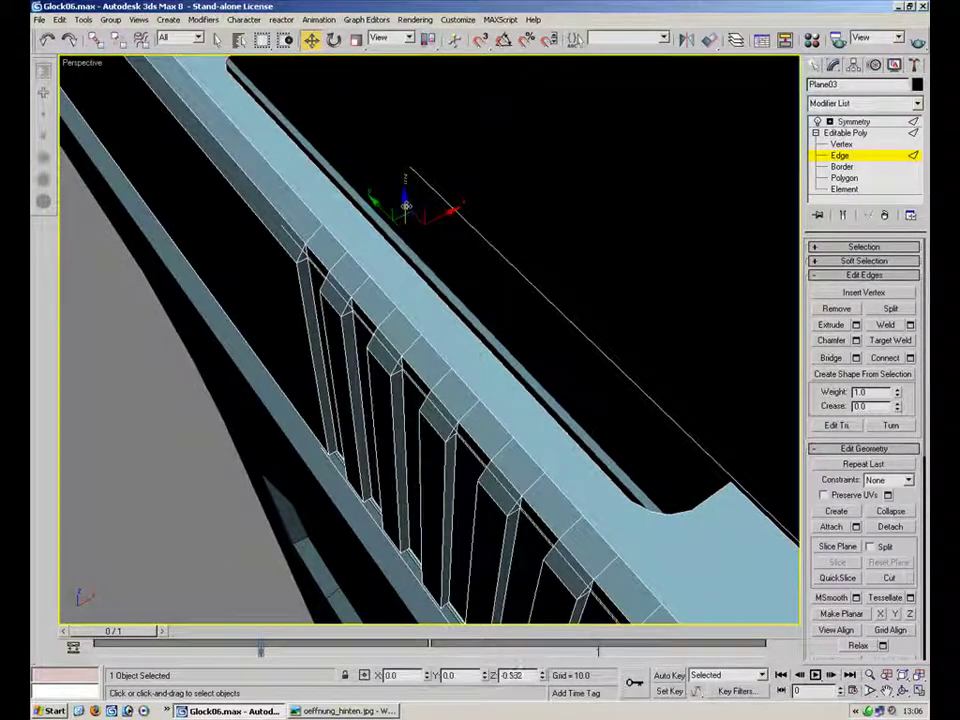
{"action": "left_click_drag", "start_coordinate": [408, 198], "coordinate": [408, 218]}
{"action": "middle_click_drag", "start_coordinate": [408, 218], "coordinate": [785, 355], "text": "alt"}
{"action": "left_click", "coordinate": [457, 187]}
{"action": "left_click", "coordinate": [427, 164]}
{"action": "left_click_drag", "start_coordinate": [434, 231], "coordinate": [480, 257], "text": "shift"}
{"action": "right_click", "coordinate": [480, 257]}
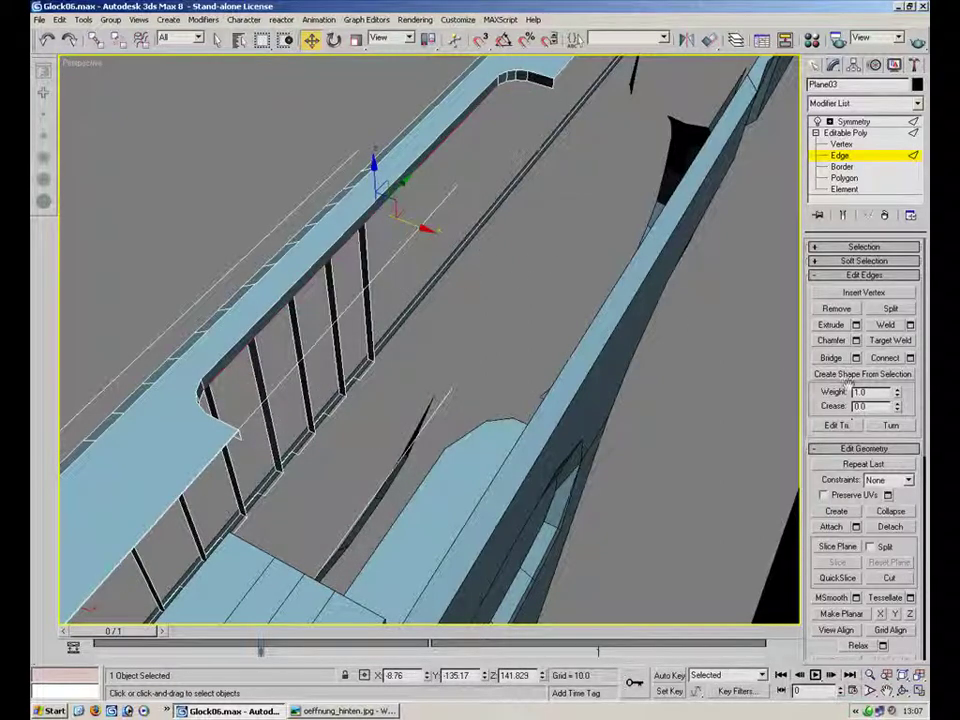
- Create a floor polygon across the bottom of the recess from the vertices along its lower rim
{"action": "left_click", "coordinate": [845, 177]}
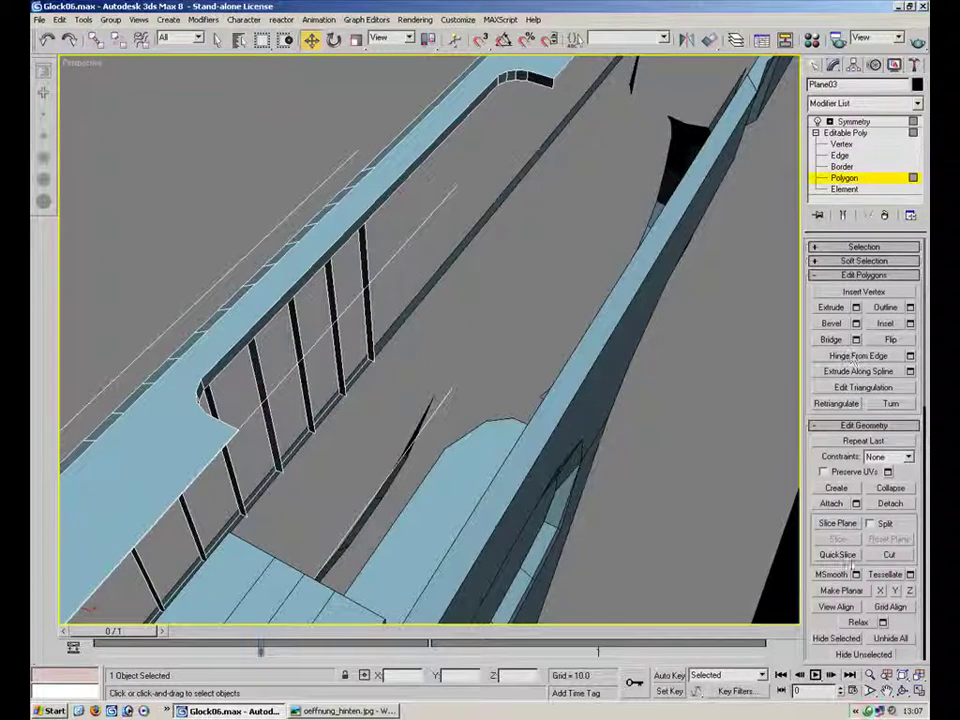
{"action": "left_click", "coordinate": [836, 487]}
{"action": "middle_click_drag", "start_coordinate": [484, 283], "coordinate": [720, 386], "text": "alt"}
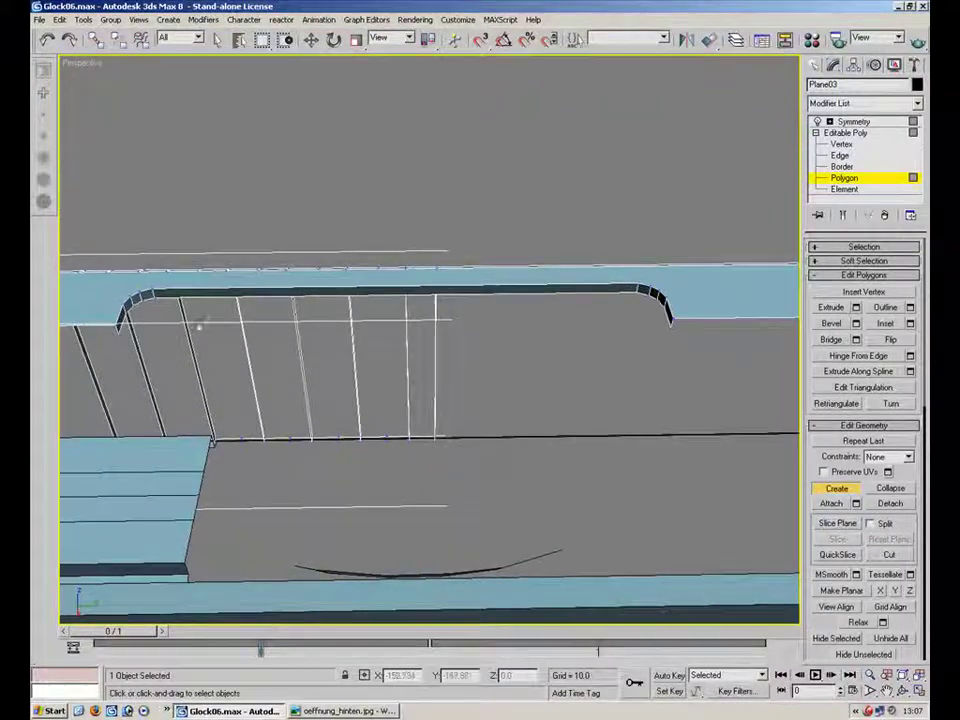
{"action": "left_click", "coordinate": [667, 320]}
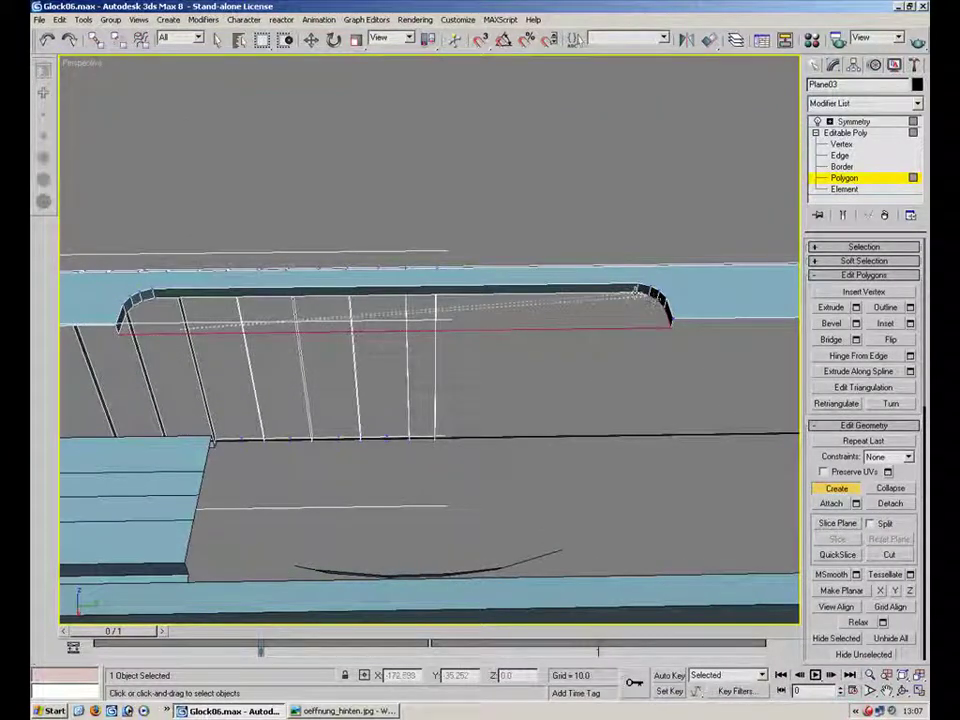
{"action": "left_click", "coordinate": [145, 295]}
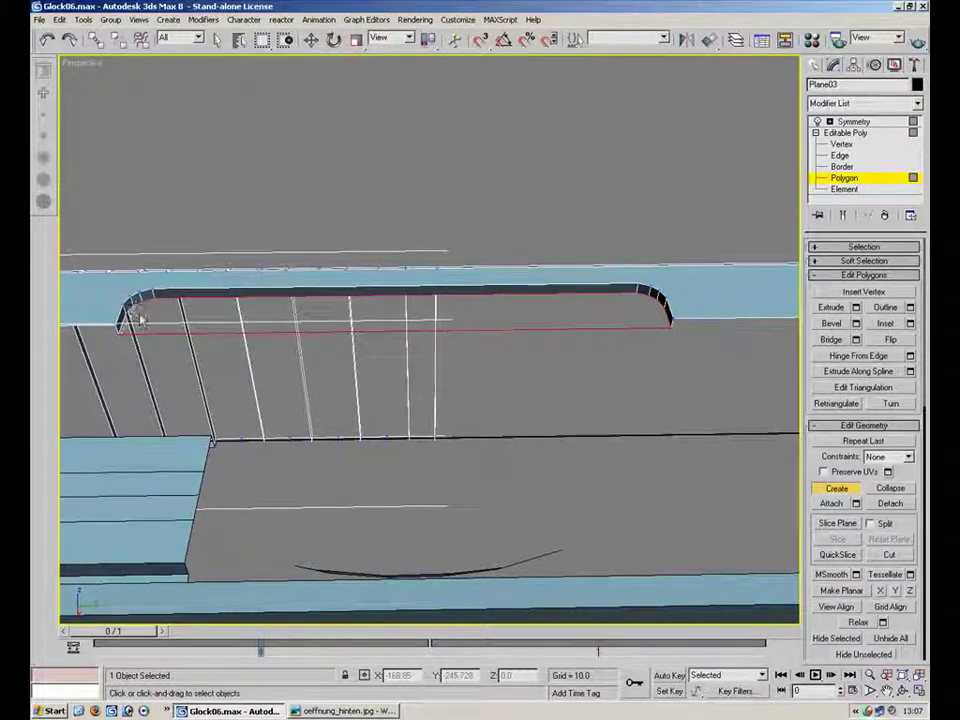
{"action": "left_click", "coordinate": [122, 314]}
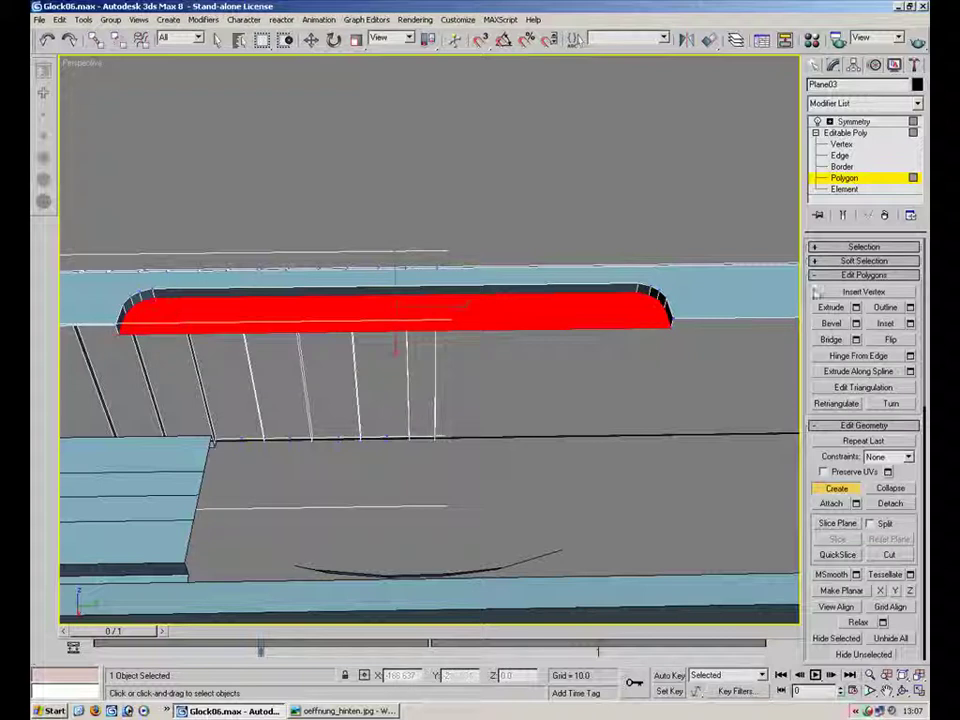
{"action": "left_click", "coordinate": [835, 487]}
{"action": "left_click", "coordinate": [651, 212]}
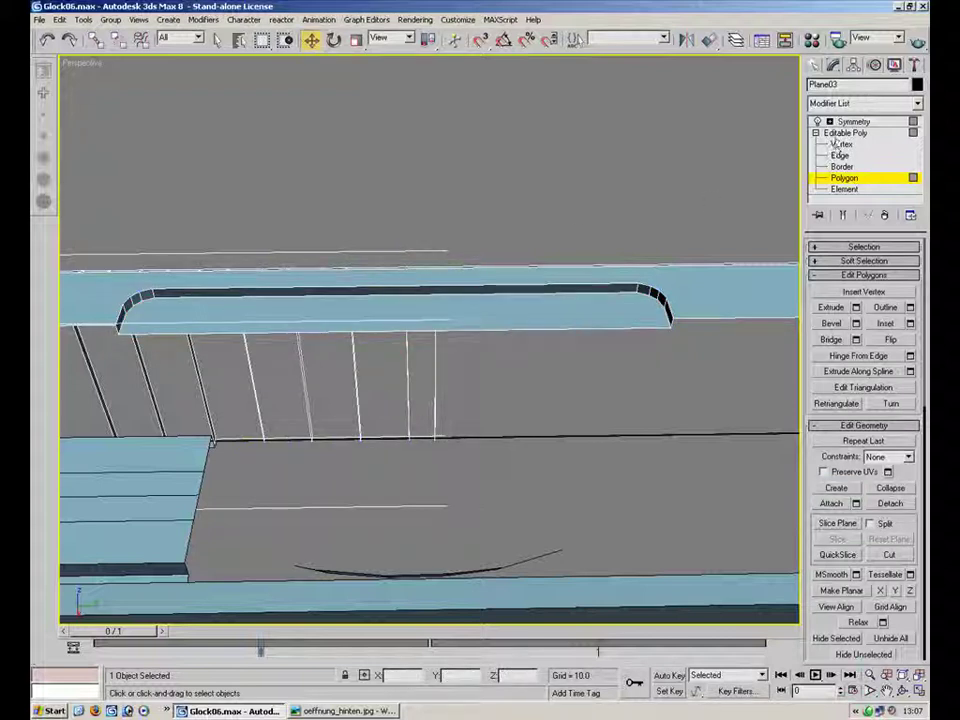
- Show the mirrored end result and move the recess's floor polygon further down to deepen the opening
{"action": "left_click", "coordinate": [847, 216]}
{"action": "middle_click_drag", "start_coordinate": [415, 285], "coordinate": [588, 333], "text": "alt"}
{"action": "scroll", "coordinate": [662, 381], "scroll_direction": "down", "scroll_amount": 5}
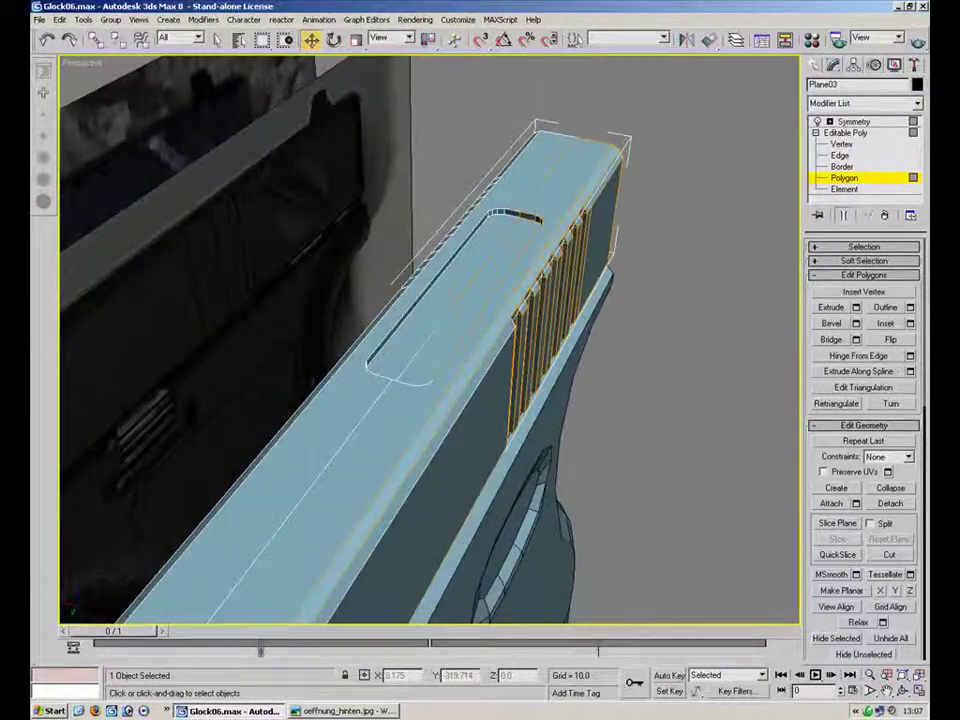
{"action": "left_click", "coordinate": [450, 310]}
{"action": "left_click_drag", "start_coordinate": [485, 256], "coordinate": [486, 268]}
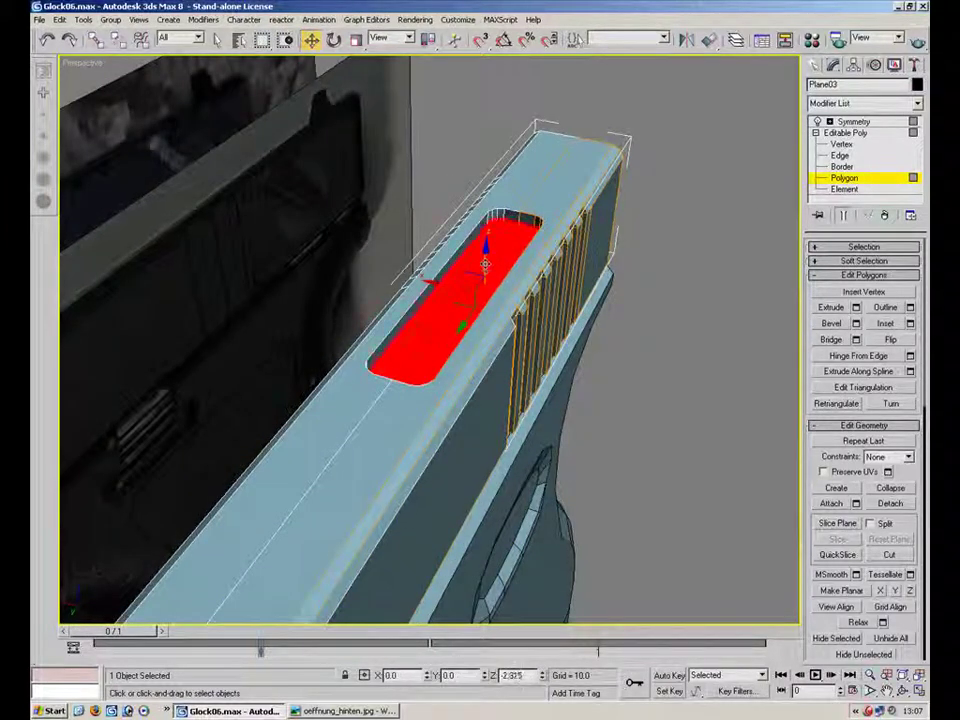
- Examine the recess in the slide's top and compare its shape with the oeffnung_hinten.jpg reference photo
{"action": "left_click", "coordinate": [619, 386]}
{"action": "middle_click_drag", "start_coordinate": [619, 386], "coordinate": [668, 370], "text": "alt"}
{"action": "scroll", "coordinate": [668, 370], "scroll_direction": "down", "scroll_amount": 4}
{"action": "middle_click_drag", "start_coordinate": [397, 373], "coordinate": [472, 430], "text": "alt"}
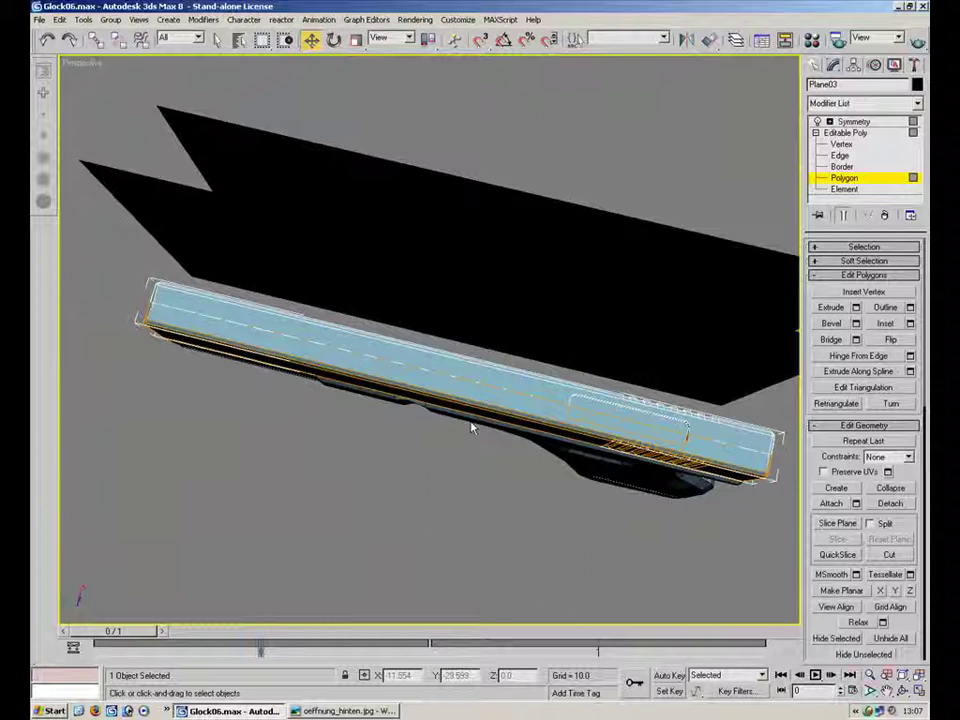
{"action": "middle_click_drag", "start_coordinate": [495, 463], "coordinate": [525, 412], "text": "alt"}
{"action": "left_click", "coordinate": [325, 713]}
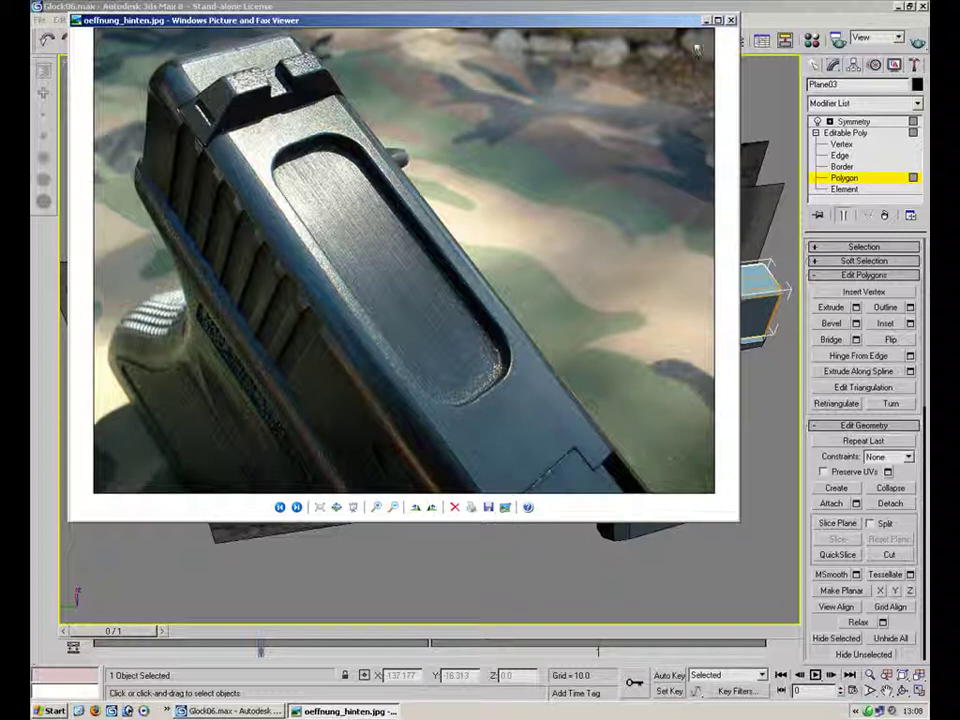
{"action": "left_click", "coordinate": [705, 20]}
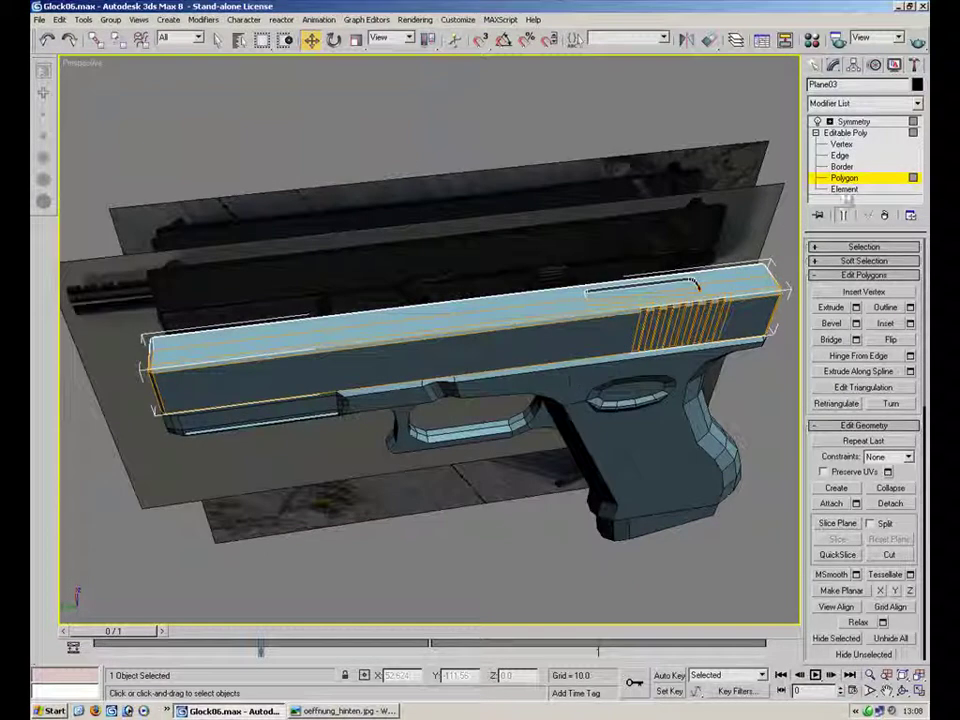
{"action": "left_click", "coordinate": [856, 180]}
{"action": "left_click", "coordinate": [856, 180]}
{"action": "middle_click_drag", "start_coordinate": [536, 386], "coordinate": [460, 320], "text": "alt"}
{"action": "middle_click_drag", "start_coordinate": [368, 371], "coordinate": [505, 277], "text": "alt"}
{"action": "left_click", "coordinate": [442, 328]}
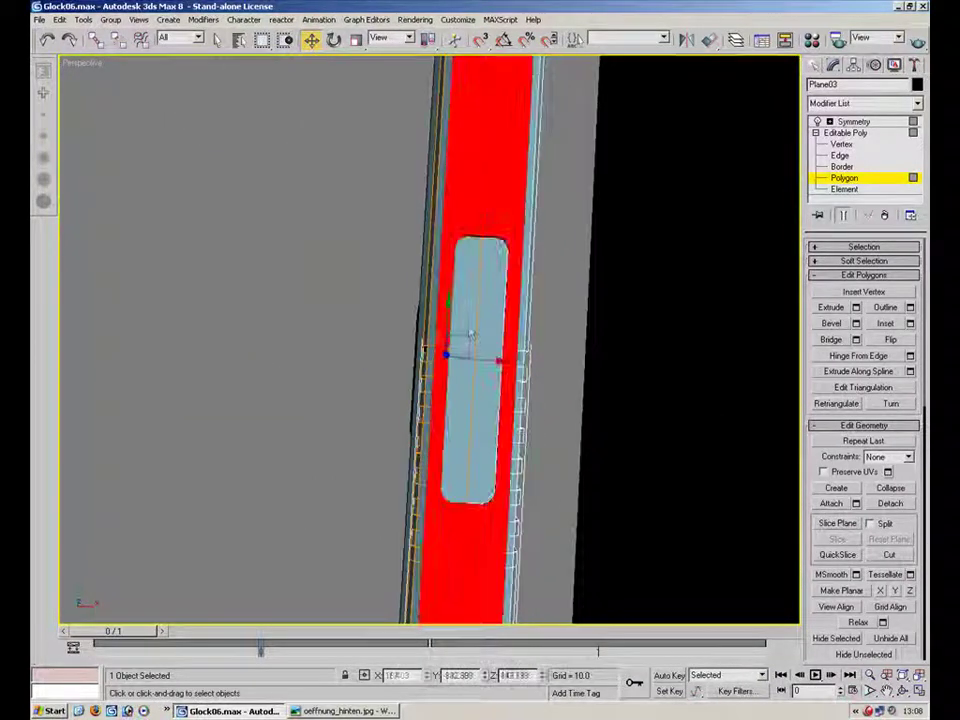
- Move the recess's long side edges outward by about 1.6 units along X to widen the opening
{"action": "left_click", "coordinate": [840, 155]}
{"action": "left_click", "coordinate": [841, 144]}
{"action": "left_click", "coordinate": [840, 155]}
{"action": "middle_click_drag", "start_coordinate": [487, 323], "coordinate": [518, 285], "text": "alt"}
{"action": "scroll", "coordinate": [518, 285], "scroll_direction": "up", "scroll_amount": 4}
{"action": "middle_click_drag", "start_coordinate": [484, 428], "coordinate": [527, 412], "text": "alt"}
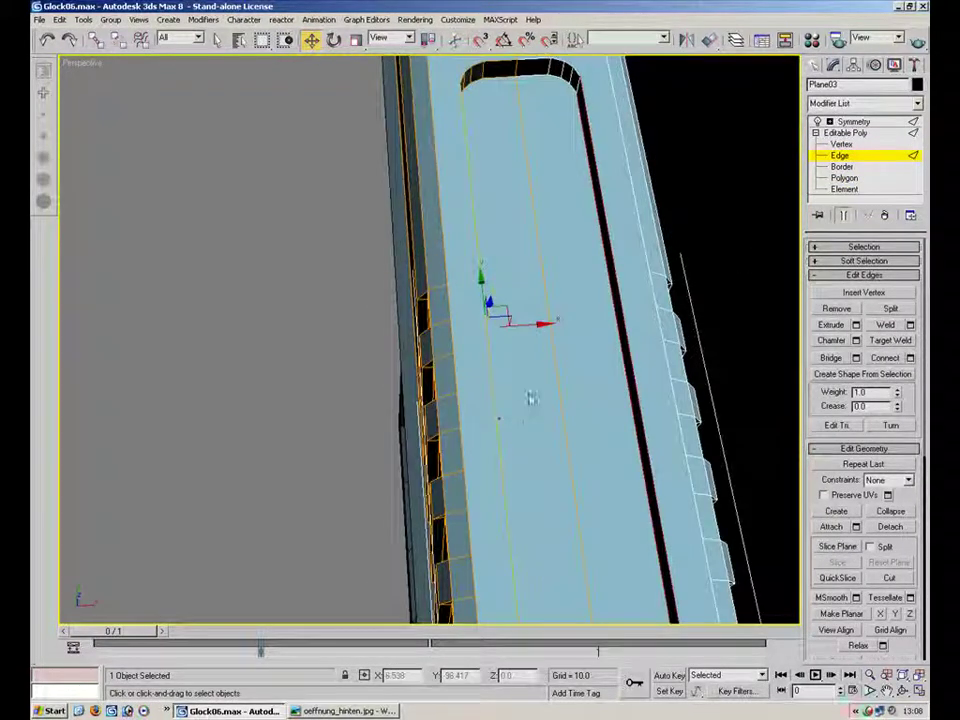
{"action": "middle_click_drag", "start_coordinate": [531, 331], "coordinate": [507, 329], "text": "alt"}
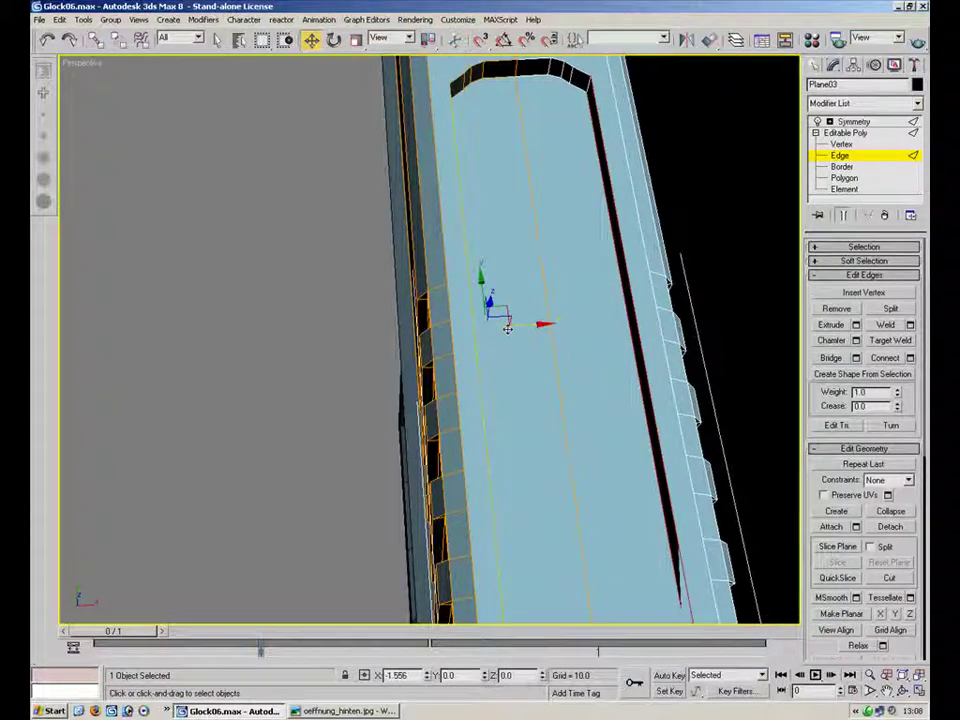
- Check the opening's width against the reference photo and shift its side edges slightly further outward in the Top view
{"action": "left_click", "coordinate": [372, 712]}
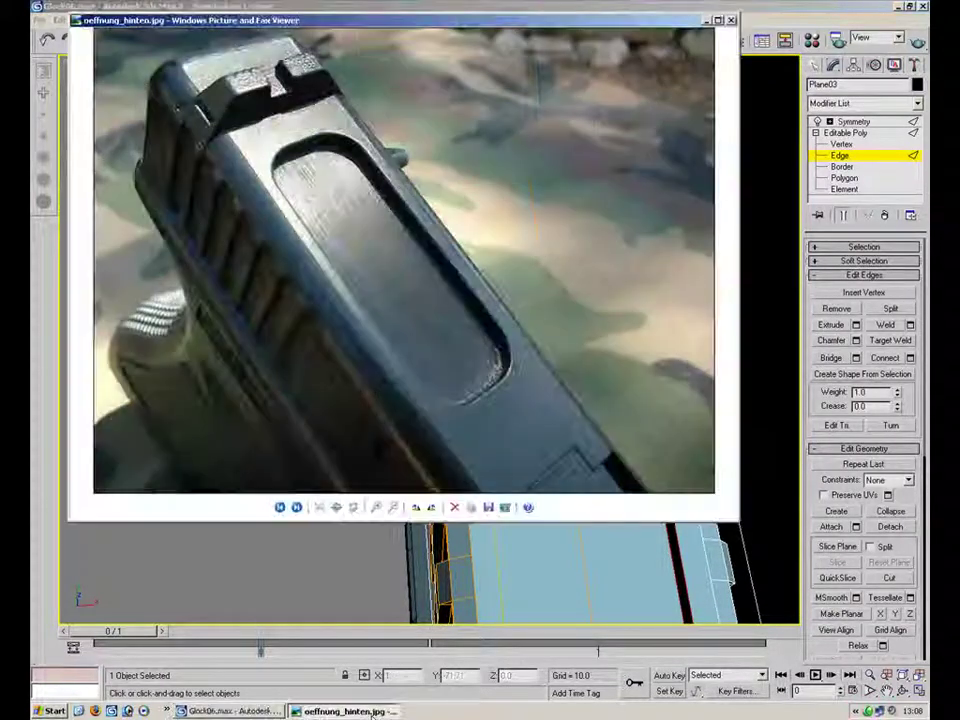
{"action": "left_click", "coordinate": [372, 712]}
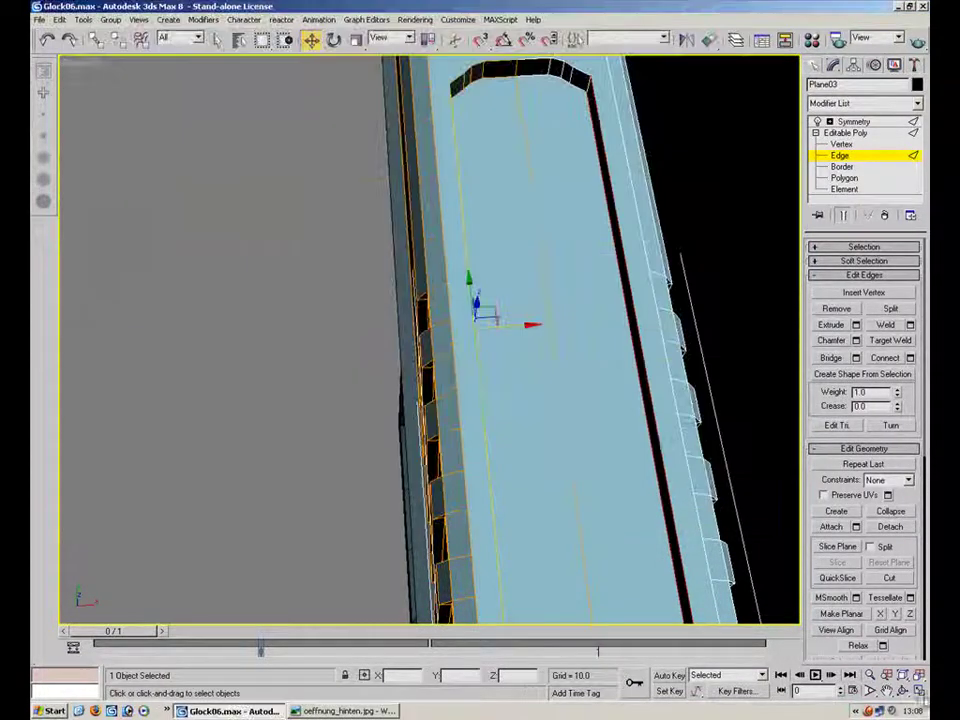
{"action": "key", "text": "alt+w"}
{"action": "right_click", "coordinate": [328, 146]}
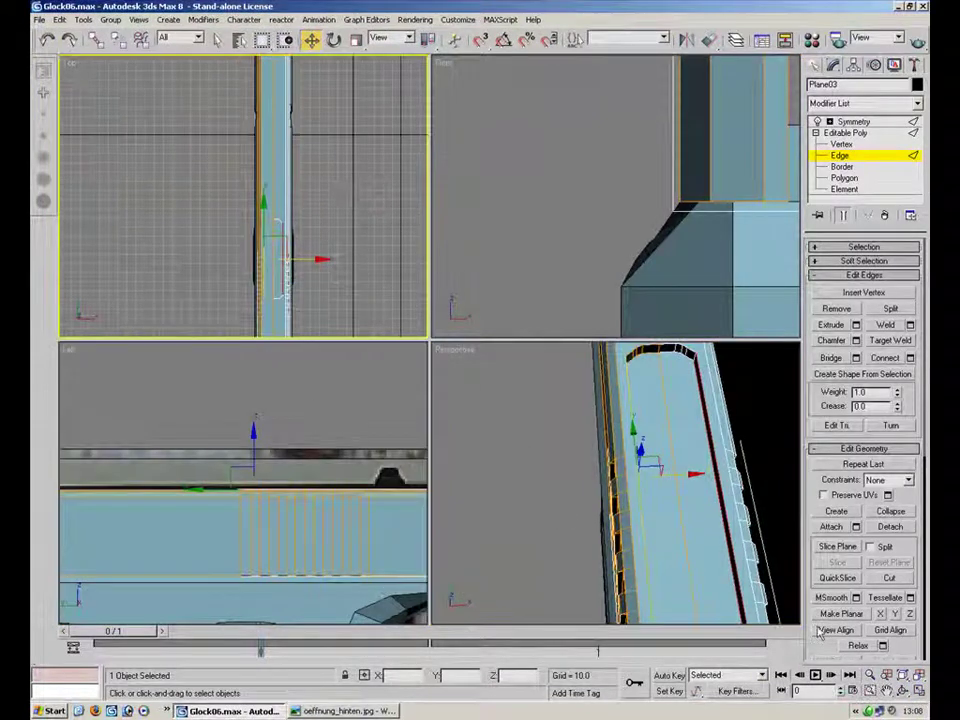
{"action": "key", "text": "alt+w"}
{"action": "scroll", "coordinate": [520, 265], "scroll_direction": "up", "scroll_amount": 4}
{"action": "scroll", "coordinate": [490, 220], "scroll_direction": "up", "scroll_amount": 5}
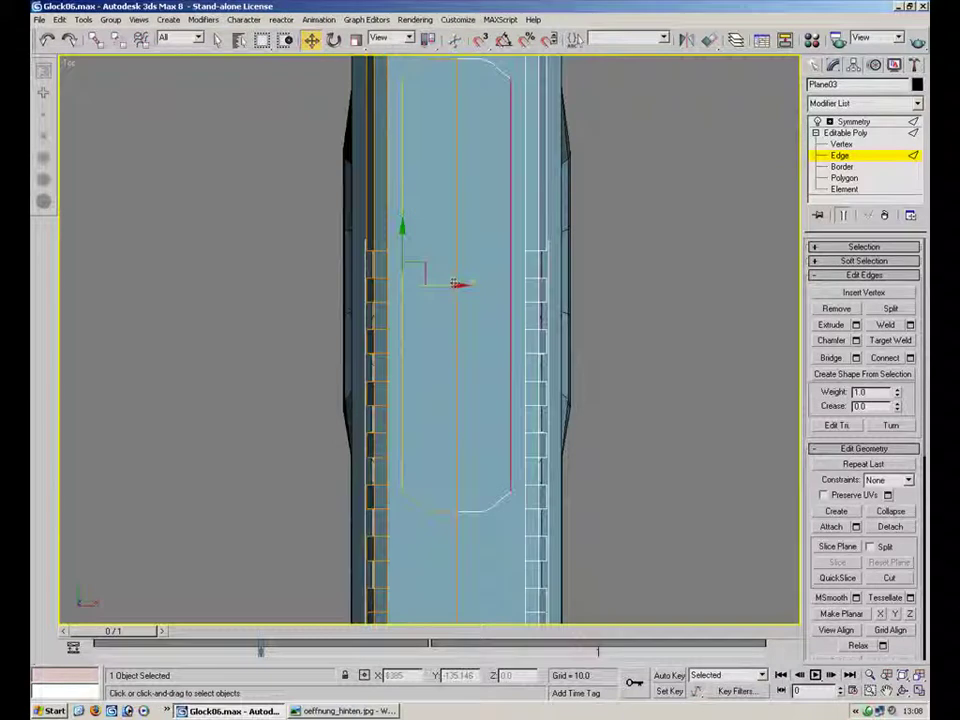
- Move the corner vertices next to the side edges at both ends of the opening outward to about X -10.26
{"action": "key", "text": "1"}
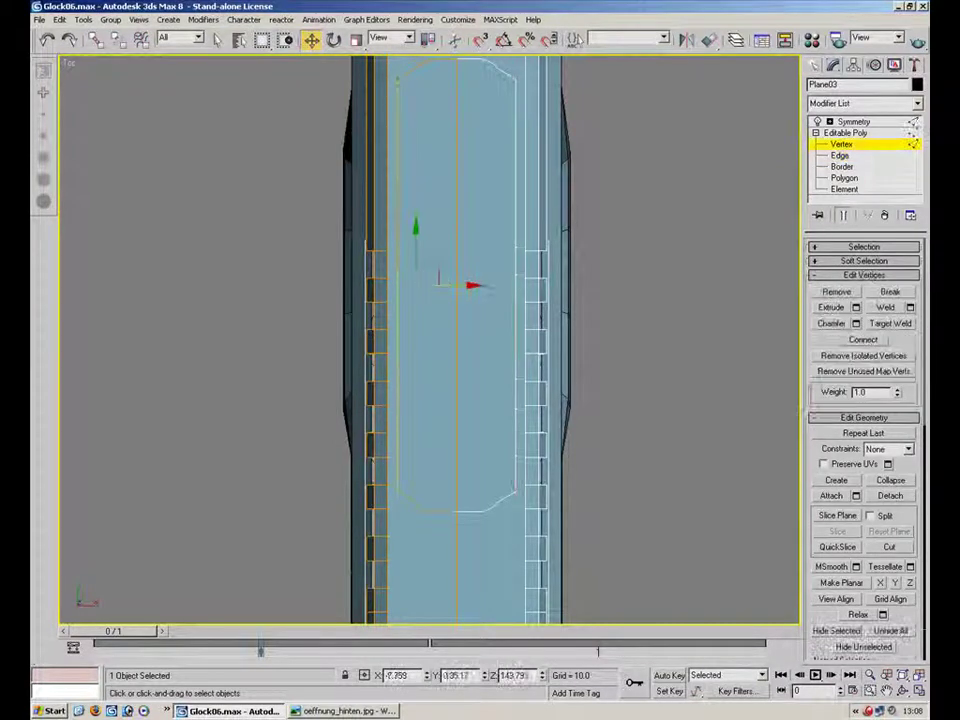
{"action": "left_click", "coordinate": [415, 502]}
{"action": "middle_click_drag", "start_coordinate": [433, 94], "coordinate": [437, 133]}
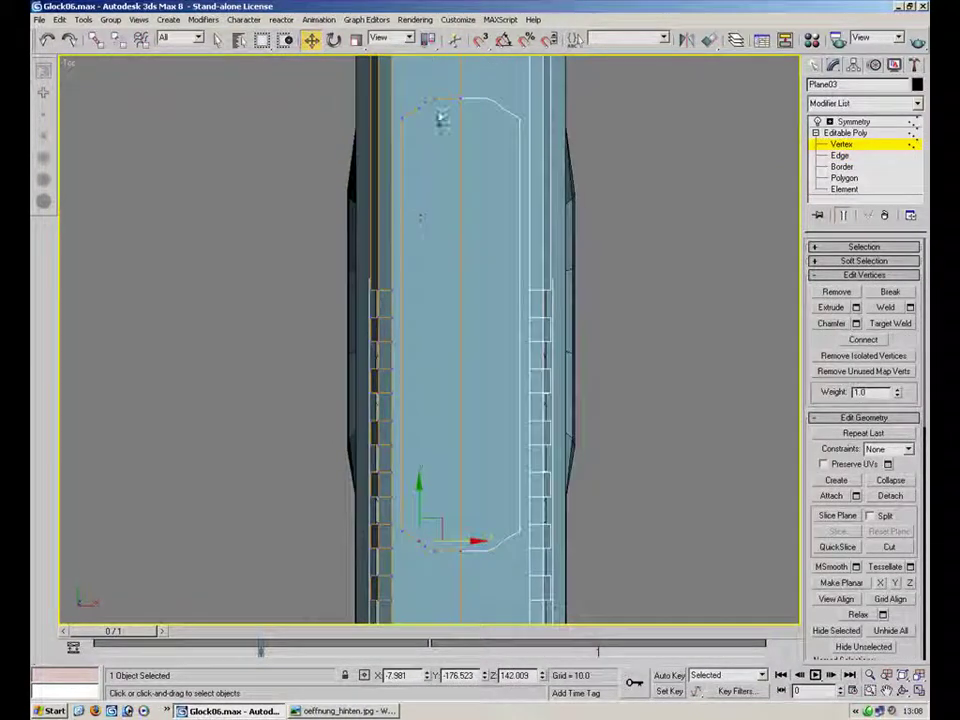
{"action": "left_click", "coordinate": [424, 115], "text": "ctrl"}
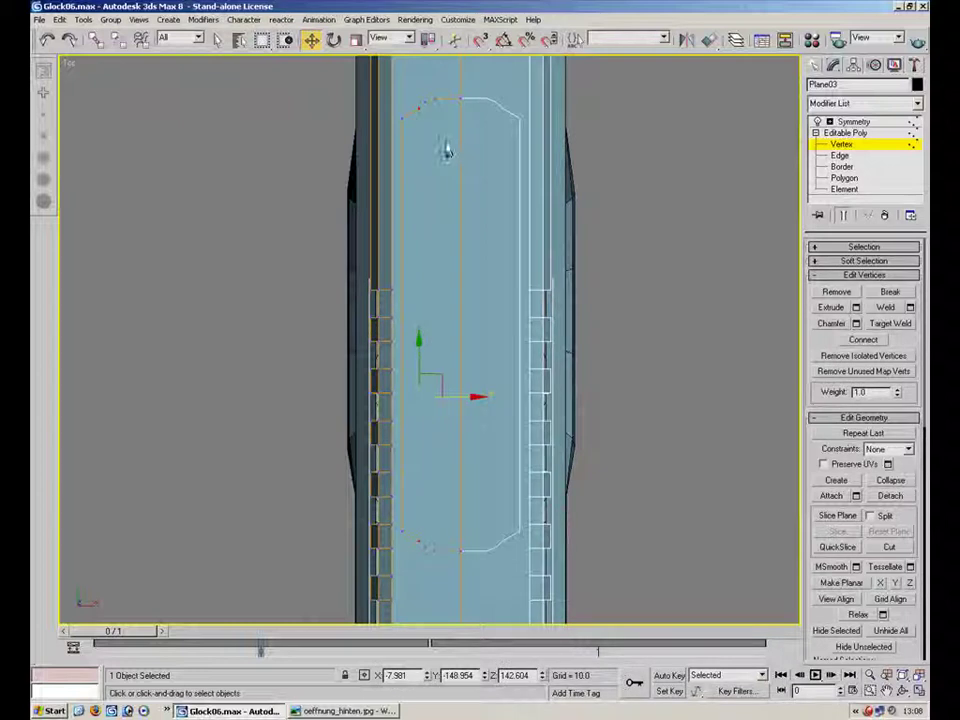
{"action": "left_click", "coordinate": [416, 110], "text": "ctrl"}
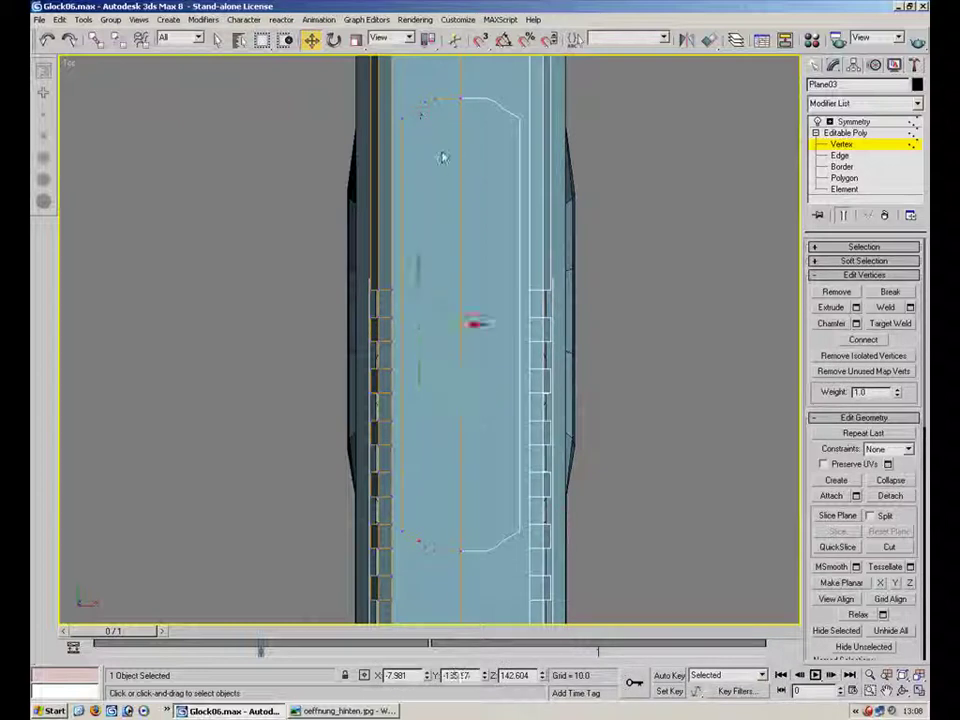
{"action": "left_click", "coordinate": [416, 110]}
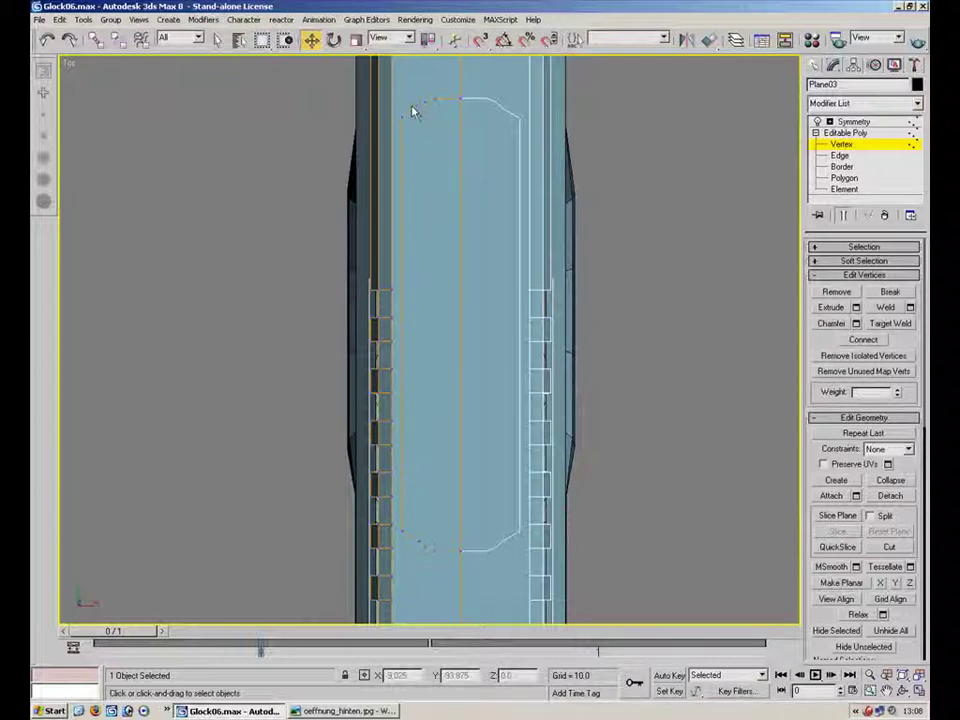
{"action": "left_click", "coordinate": [416, 542], "text": "ctrl"}
{"action": "left_click", "coordinate": [456, 500]}
{"action": "left_click", "coordinate": [420, 541]}
{"action": "left_click_drag", "start_coordinate": [453, 541], "coordinate": [408, 543]}
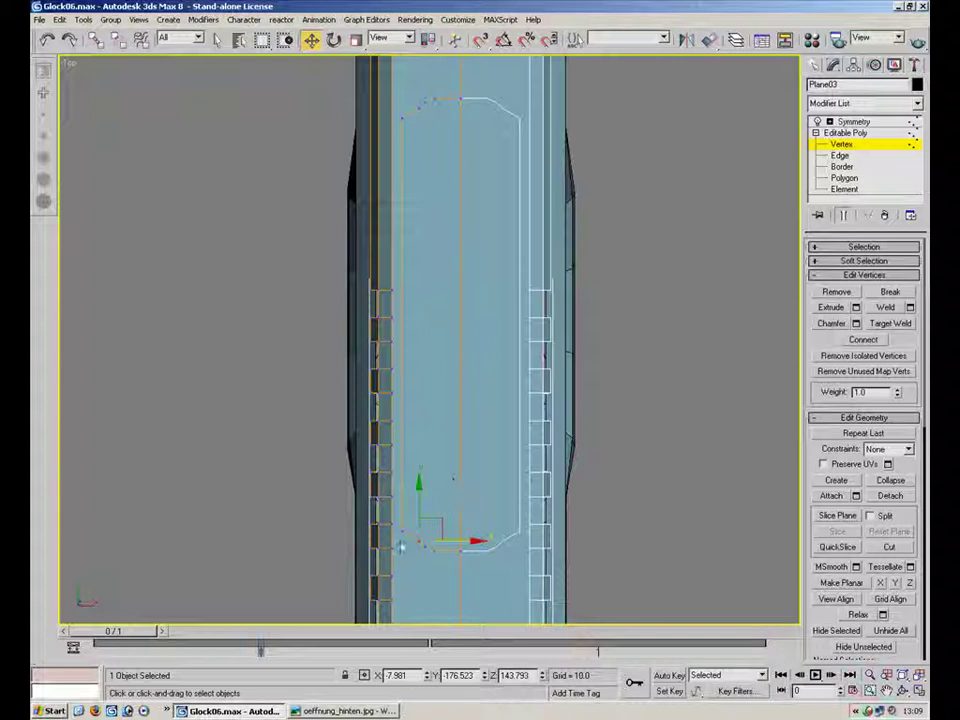
{"action": "left_click", "coordinate": [406, 116], "text": "ctrl"}
{"action": "left_click_drag", "start_coordinate": [458, 325], "coordinate": [428, 325]}
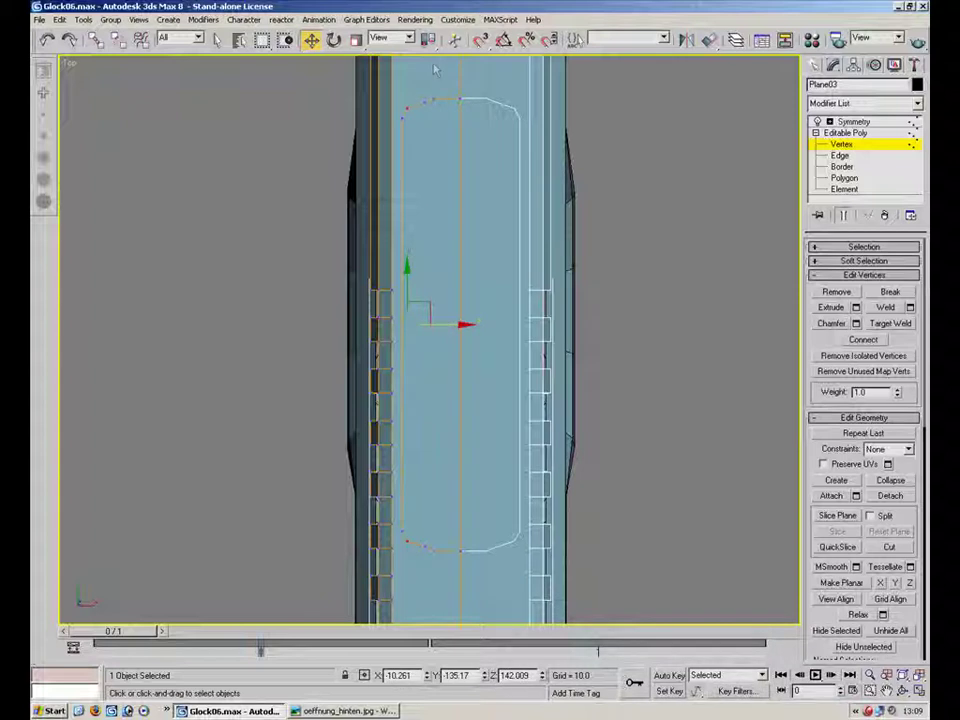
- Move the next vertices along both corner curves outward by about 0.9 units along X to smooth the rounding
{"action": "left_click", "coordinate": [427, 110]}
{"action": "left_click", "coordinate": [425, 550], "text": "ctrl"}
{"action": "left_click_drag", "start_coordinate": [469, 325], "coordinate": [458, 325]}
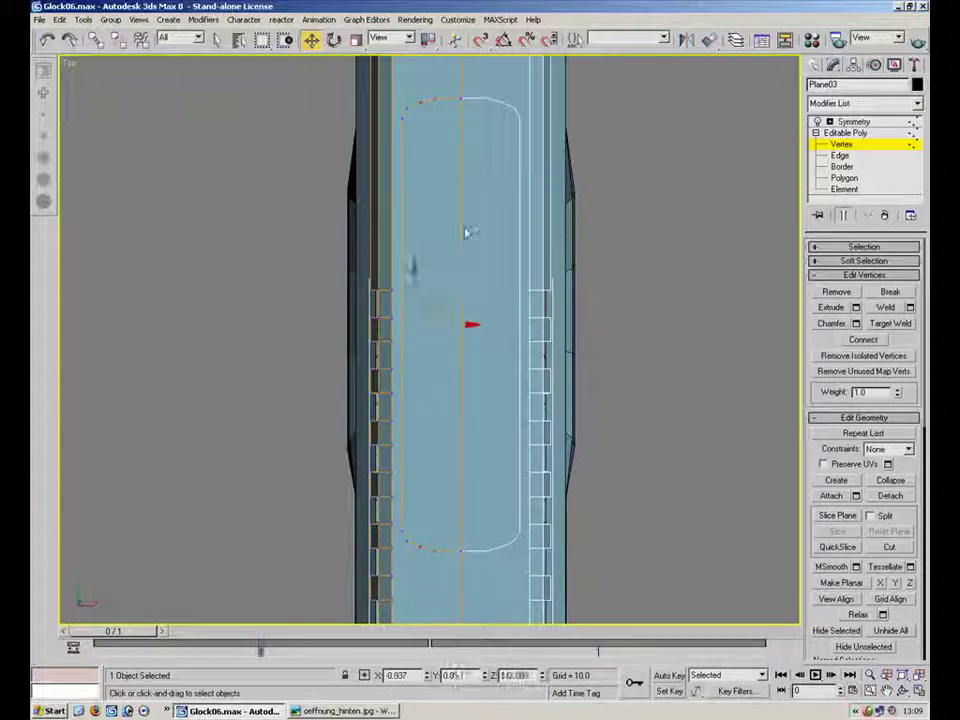
- Move the curve vertices nearest the centre line at both ends of the opening outward along X and deselect the slide
{"action": "left_click_drag", "start_coordinate": [431, 576], "coordinate": [430, 577]}
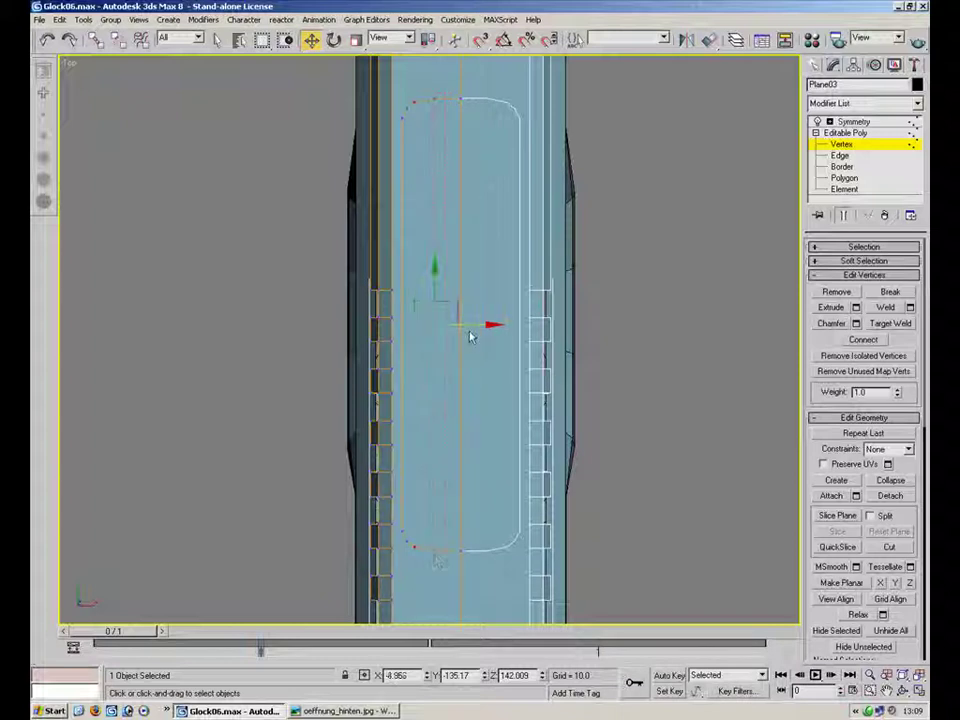
{"action": "left_click_drag", "start_coordinate": [480, 325], "coordinate": [471, 326]}
{"action": "left_click", "coordinate": [744, 270]}
{"action": "left_click", "coordinate": [842, 133]}
{"action": "left_click", "coordinate": [744, 302]}
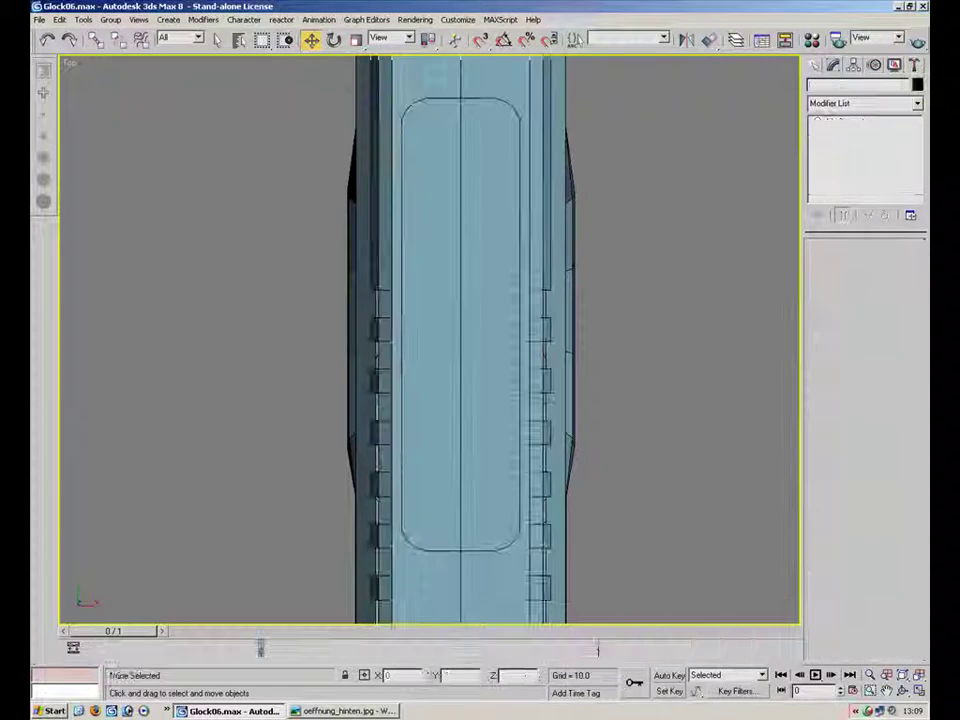
- Examine the front slide opening in the reference photo oeffnung_vorne.jpg
{"action": "left_click", "coordinate": [343, 711]}
{"action": "left_click", "coordinate": [296, 507]}
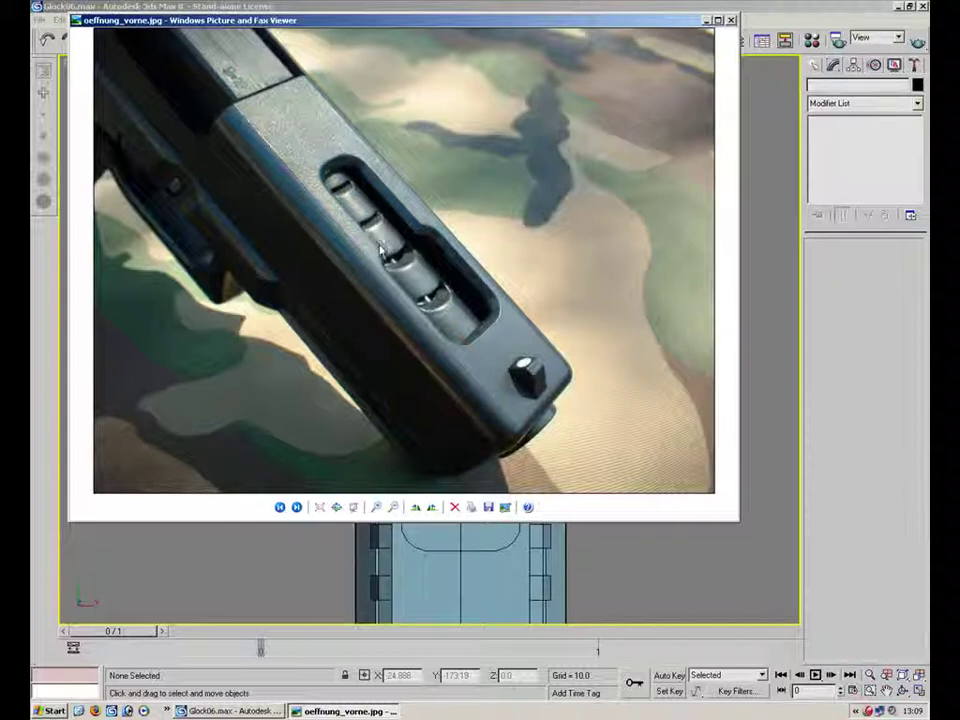
{"action": "key", "text": "alt+Tab"}
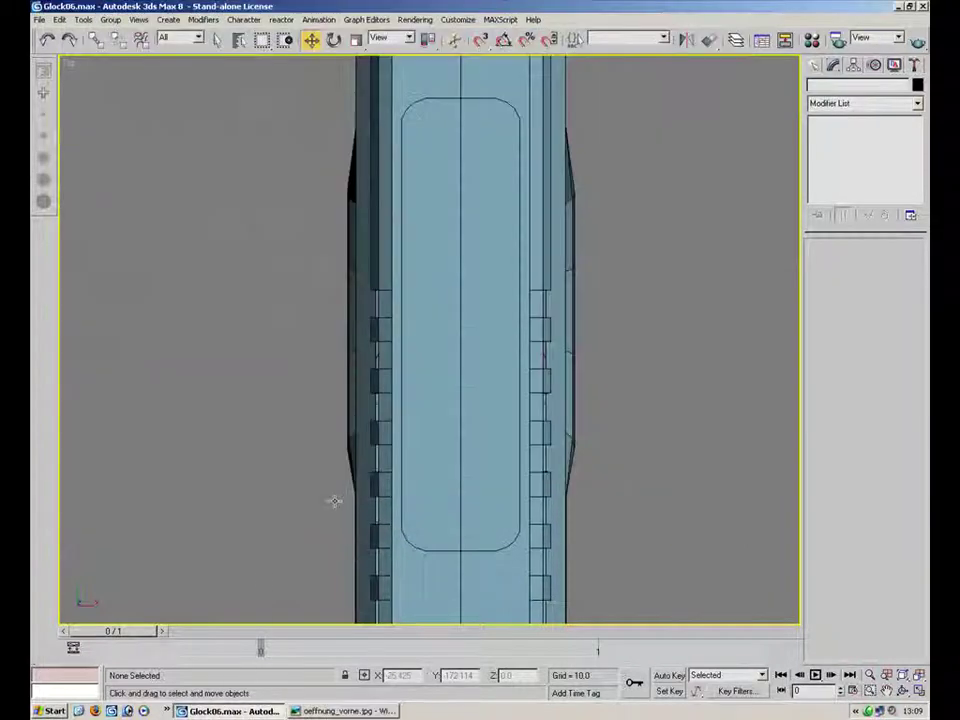
- Insert new vertices along the top centre edge of the slide near the muzzle, with the Symmetry result hidden
{"action": "key", "text": "alt+w"}
{"action": "right_click", "coordinate": [606, 408]}
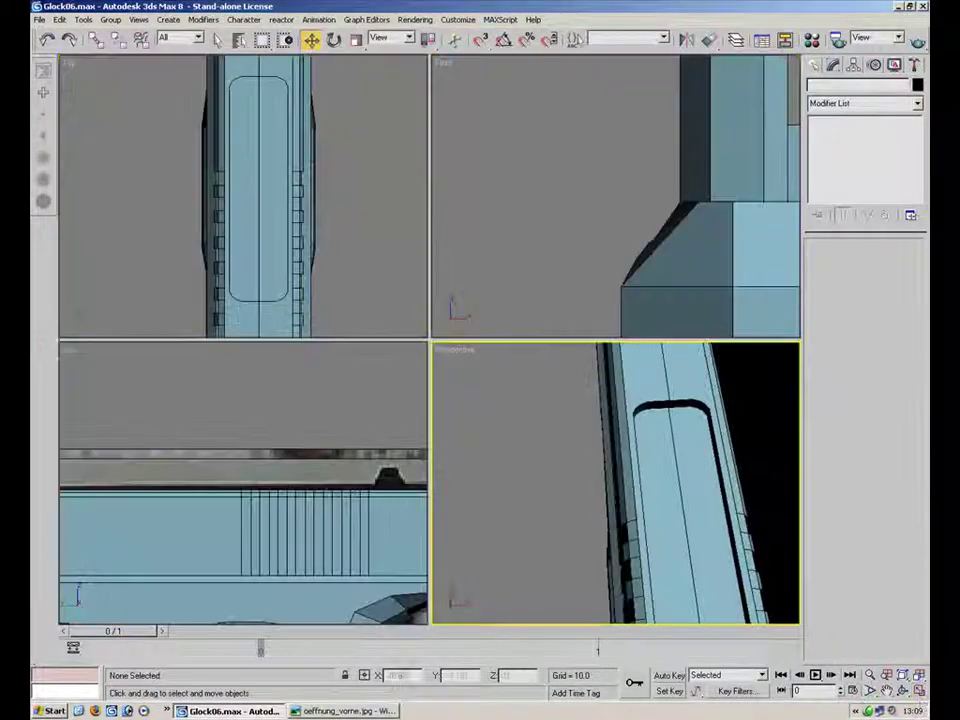
{"action": "key", "text": "alt+w"}
{"action": "middle_click_drag", "start_coordinate": [576, 322], "coordinate": [564, 429]}
{"action": "scroll", "coordinate": [508, 360], "scroll_direction": "down", "scroll_amount": 8}
{"action": "middle_click_drag", "start_coordinate": [470, 320], "coordinate": [563, 275], "text": "alt"}
{"action": "scroll", "coordinate": [563, 275], "scroll_direction": "up", "scroll_amount": 5}
{"action": "left_click", "coordinate": [345, 298]}
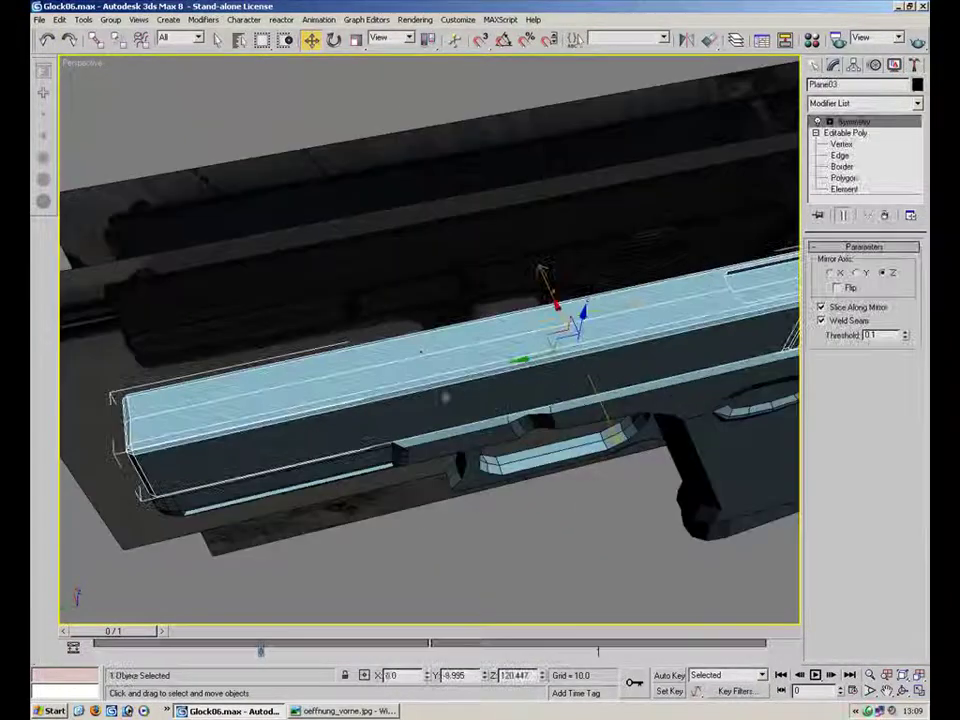
{"action": "left_click", "coordinate": [840, 156]}
{"action": "left_click", "coordinate": [860, 295]}
{"action": "middle_click_drag", "start_coordinate": [481, 318], "coordinate": [518, 406], "text": "alt"}
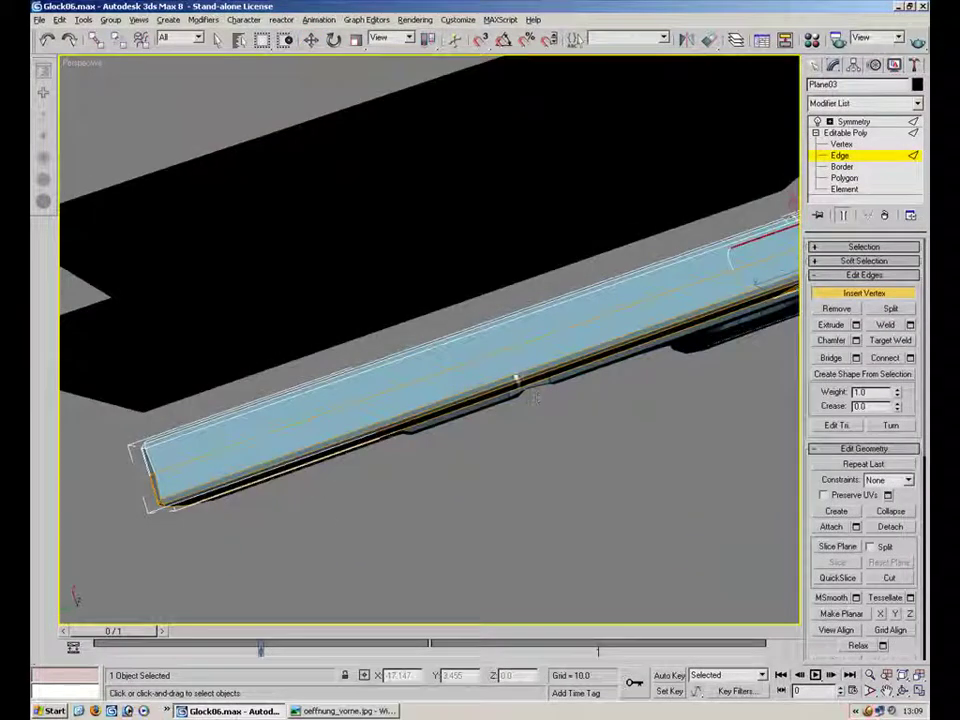
{"action": "left_click", "coordinate": [842, 217]}
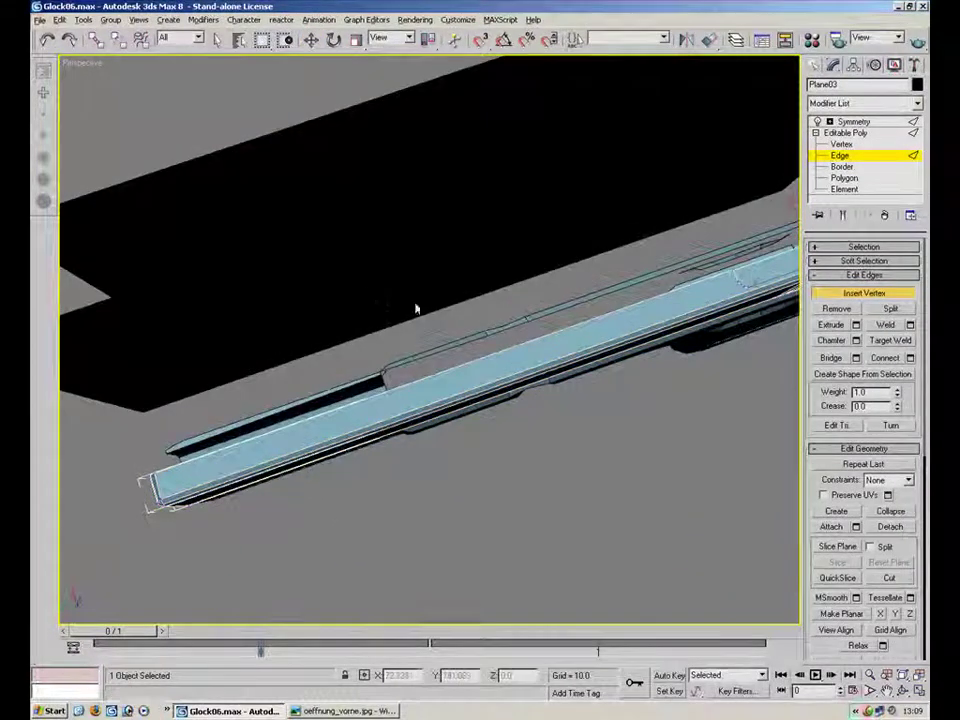
{"action": "middle_click_drag", "start_coordinate": [371, 294], "coordinate": [464, 281], "text": "alt"}
{"action": "scroll", "coordinate": [576, 250], "scroll_direction": "up", "scroll_amount": 5}
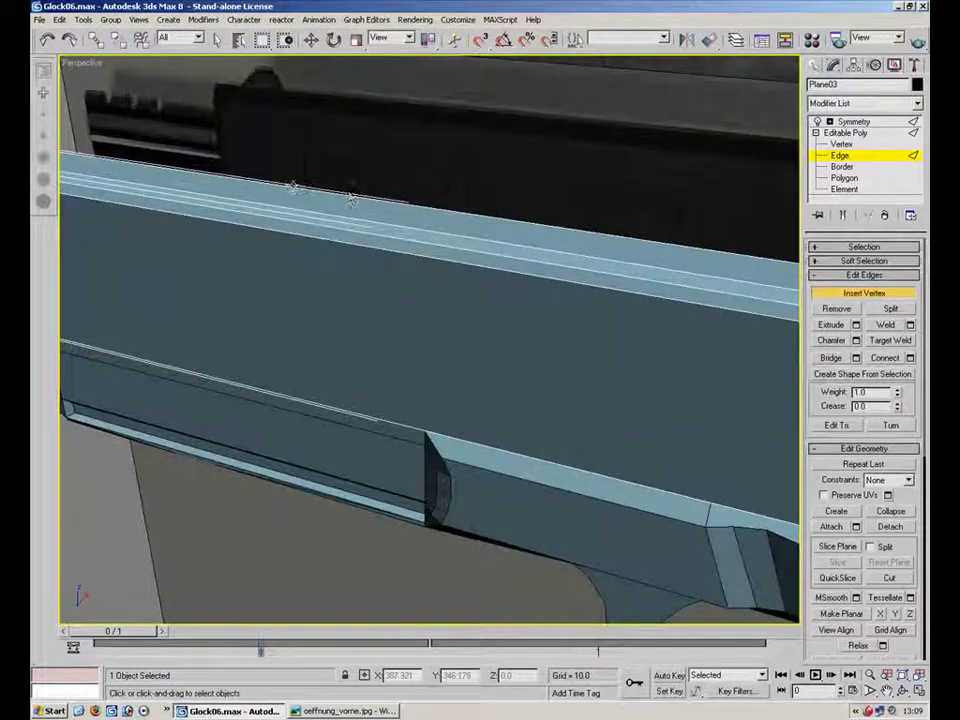
{"action": "middle_click_drag", "start_coordinate": [332, 194], "coordinate": [575, 205], "text": "alt"}
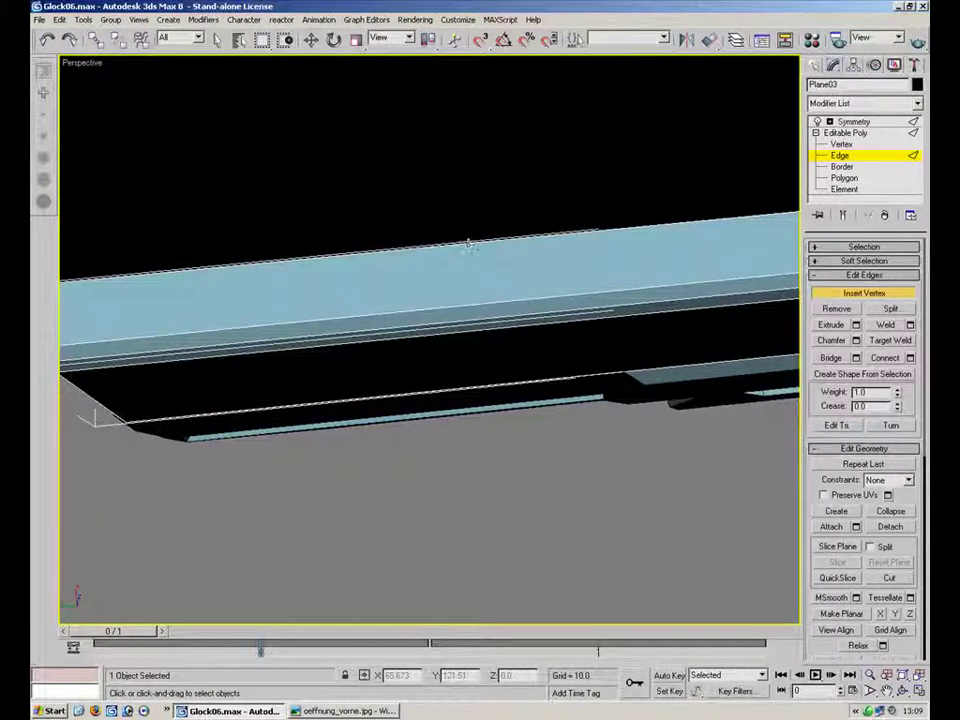
{"action": "middle_click_drag", "start_coordinate": [658, 195], "coordinate": [467, 259]}
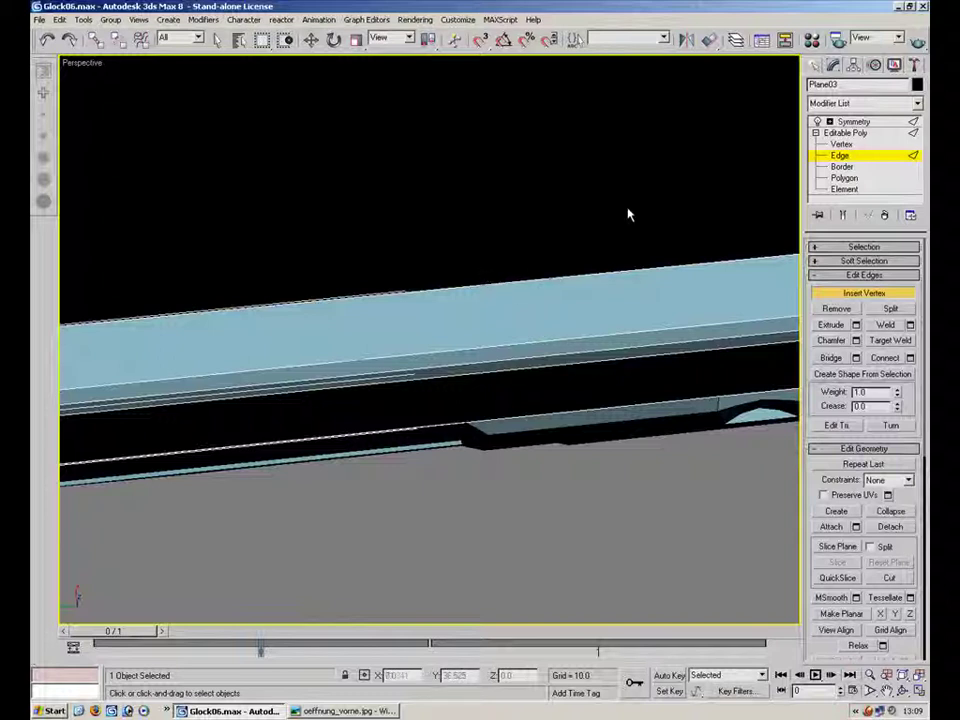
- Move the inserted vertices behind the front ones outward from the centre line along X to about -7.594
{"action": "key", "text": "1"}
{"action": "left_click", "coordinate": [692, 228]}
{"action": "left_click_drag", "start_coordinate": [604, 245], "coordinate": [533, 291]}
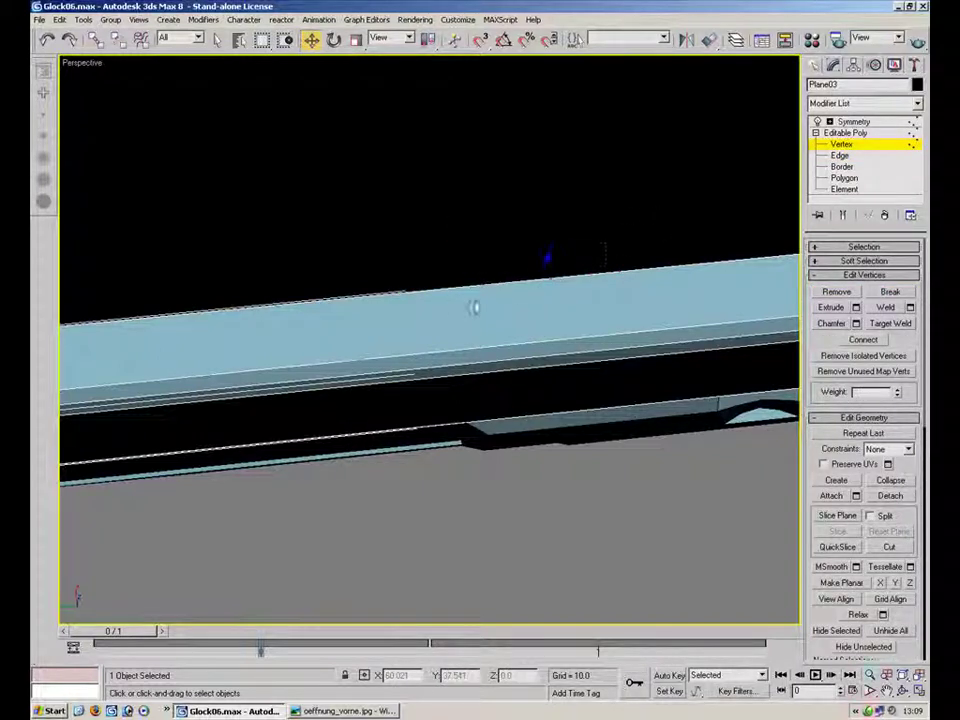
{"action": "middle_click_drag", "start_coordinate": [463, 307], "coordinate": [507, 420], "text": "alt"}
{"action": "left_click_drag", "start_coordinate": [540, 278], "coordinate": [541, 317]}
- Move the front corner vertex of the new opening outward along X to about -5.919
{"action": "middle_click_drag", "start_coordinate": [355, 300], "coordinate": [427, 237], "text": "alt"}
{"action": "left_click_drag", "start_coordinate": [404, 222], "coordinate": [333, 285]}
{"action": "middle_click_drag", "start_coordinate": [371, 238], "coordinate": [367, 281], "text": "alt"}
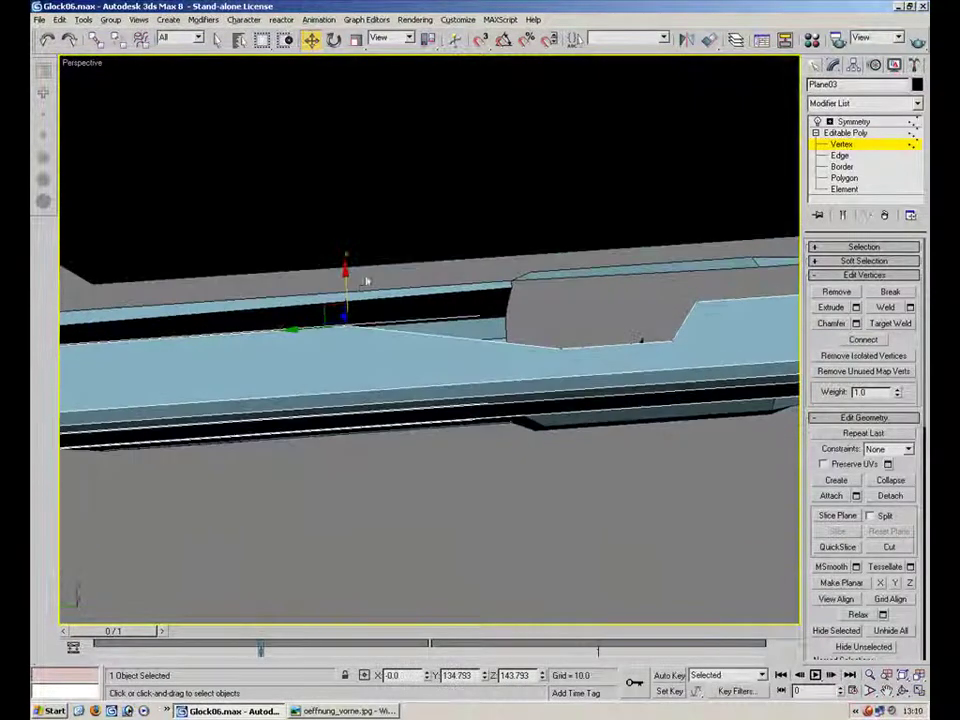
{"action": "left_click_drag", "start_coordinate": [350, 285], "coordinate": [349, 314]}
- Align the middle vertex of the opening's side with the front corner vertex by setting its X to -5.919
{"action": "left_click", "coordinate": [558, 347]}
{"action": "left_click", "coordinate": [530, 322]}
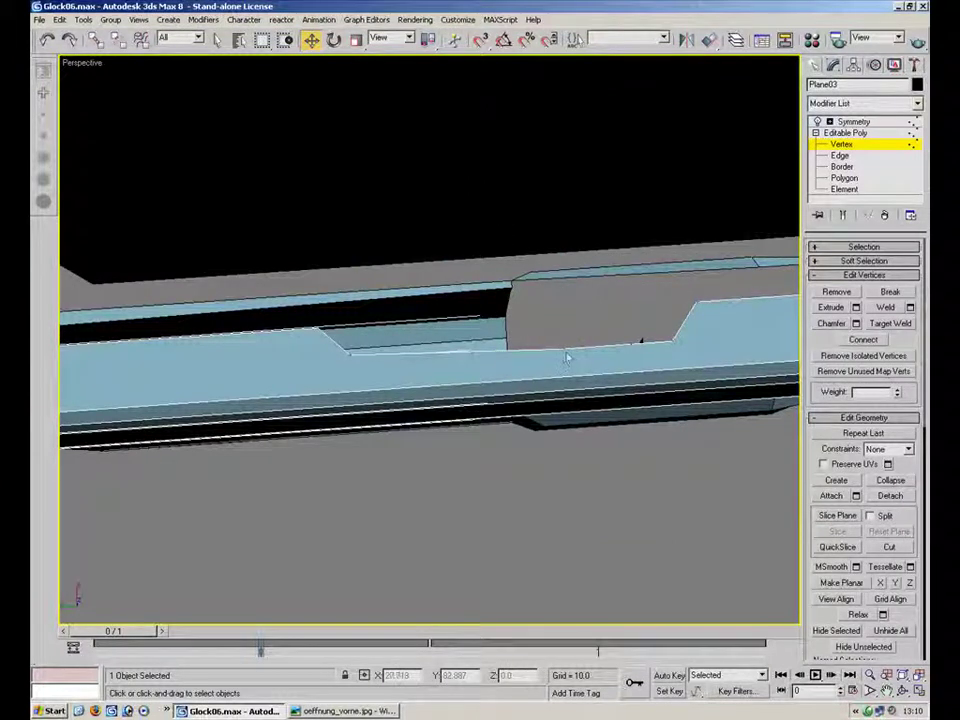
{"action": "left_click", "coordinate": [561, 348]}
{"action": "left_click", "coordinate": [349, 350]}
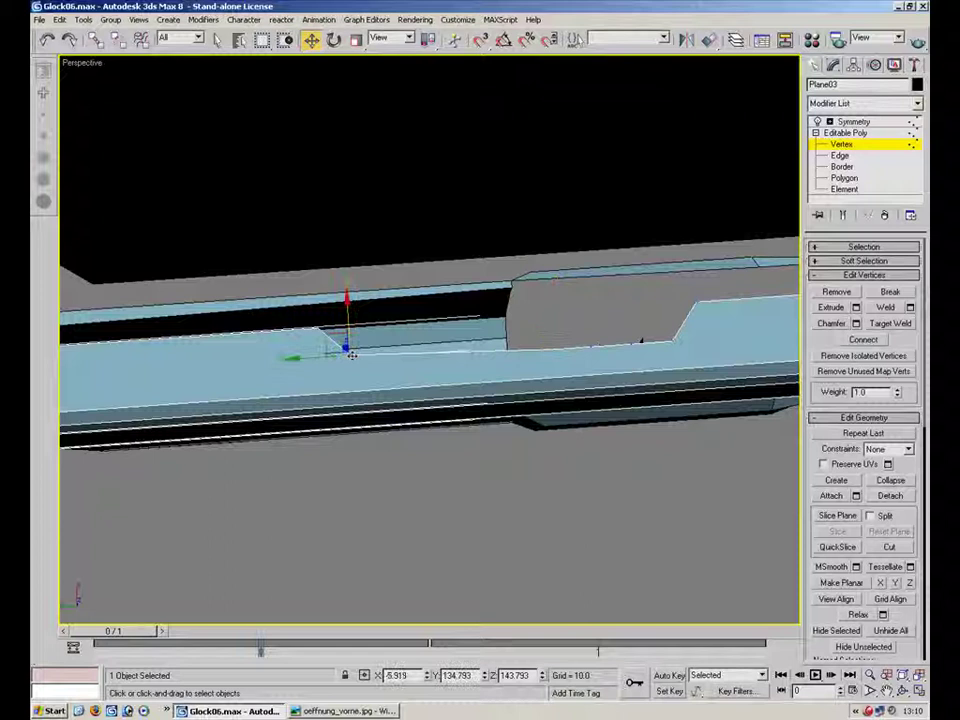
{"action": "left_click", "coordinate": [564, 340]}
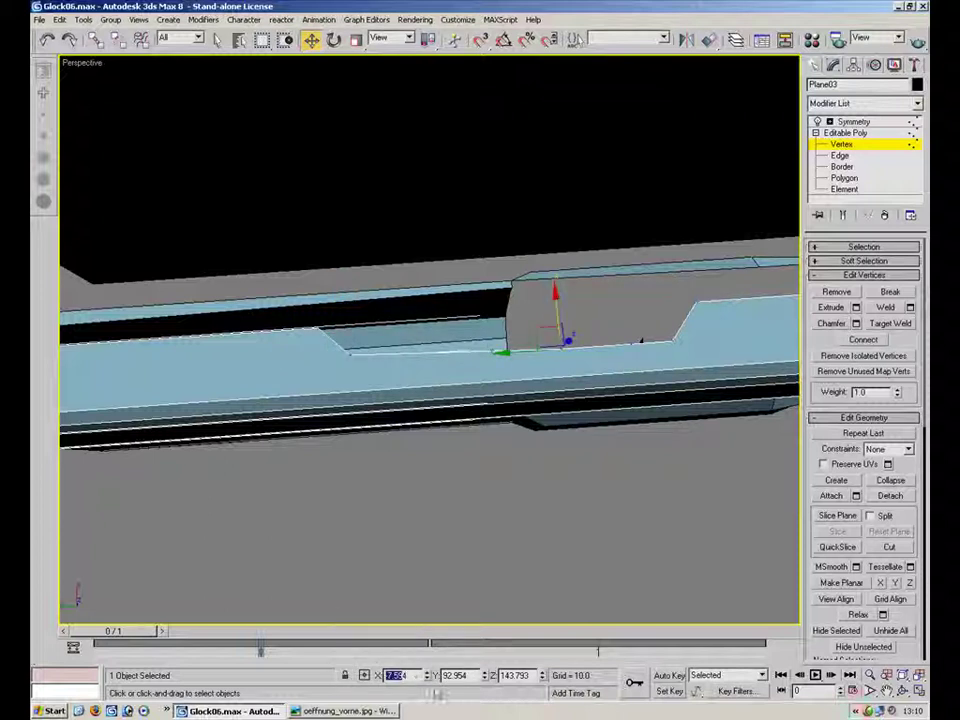
{"action": "left_click", "coordinate": [427, 558]}
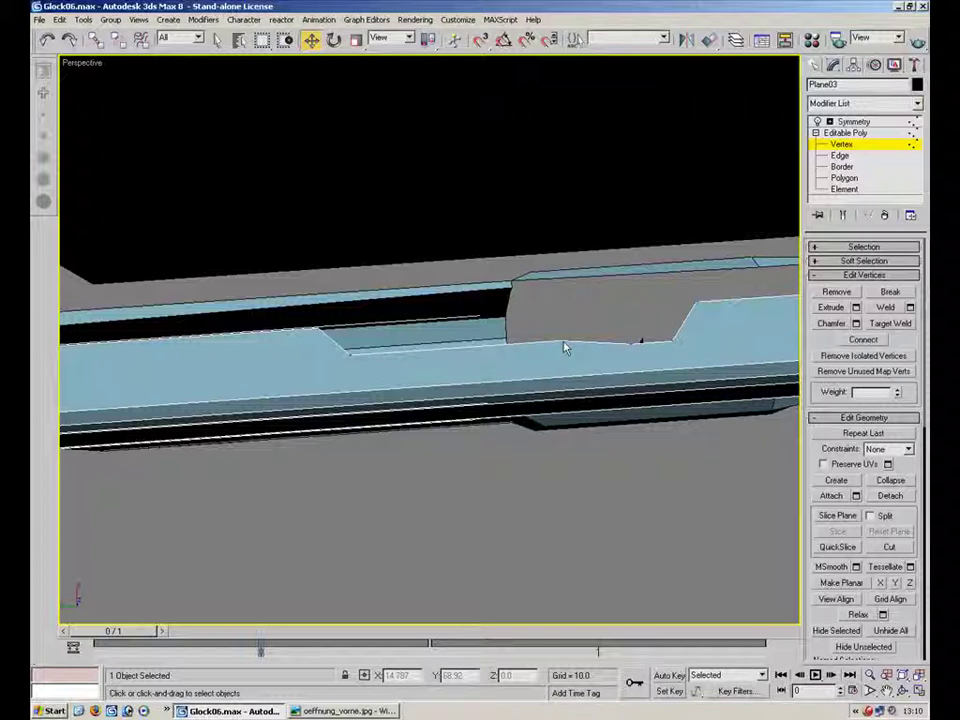
- Square the opening's front end by setting the front centre-line vertex's Y to 134.793, matching the front corner vertex
{"action": "left_click", "coordinate": [347, 349]}
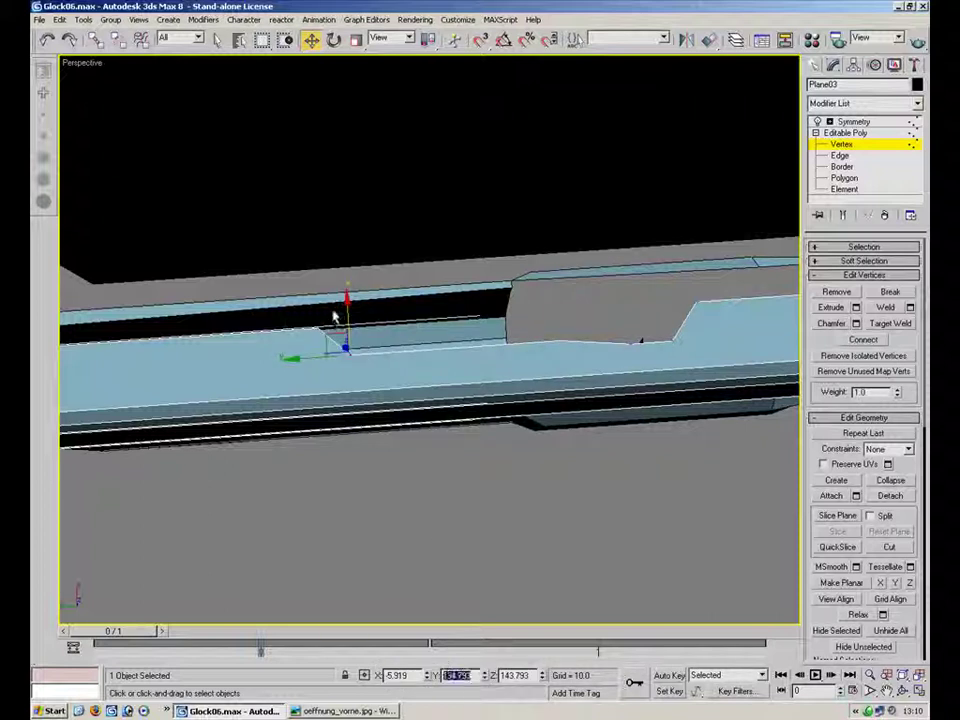
{"action": "left_click", "coordinate": [318, 327]}
{"action": "left_click_drag", "start_coordinate": [479, 674], "coordinate": [319, 636]}
{"action": "type", "text": "134.793"}
{"action": "left_click", "coordinate": [486, 430]}
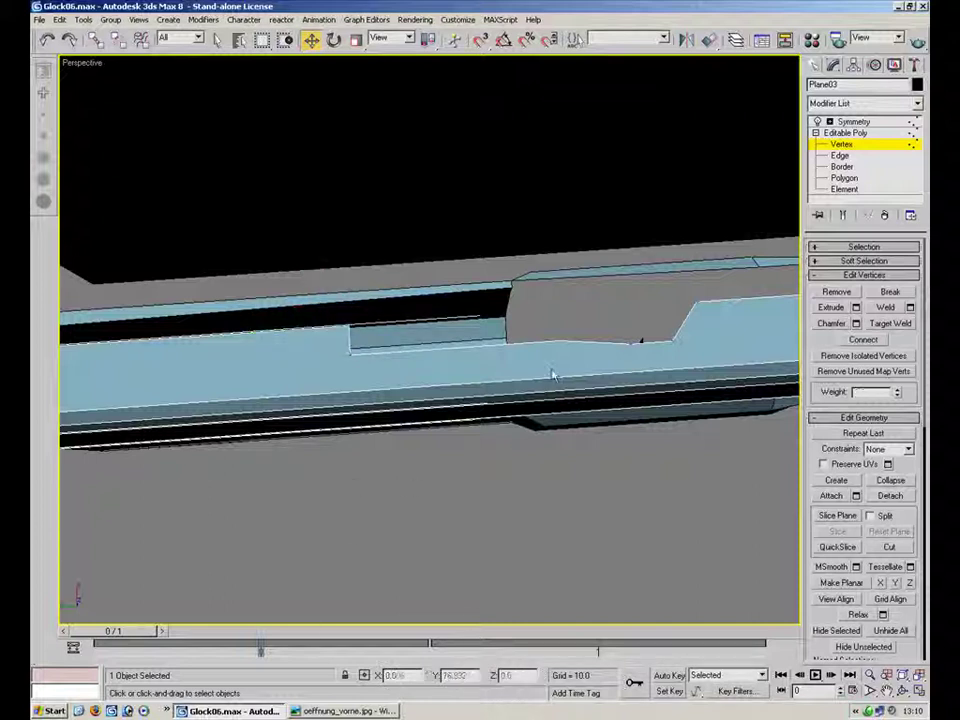
- Square the opening's rear end by setting the rear corner vertex's Y to 64.907, matching the rear centre-line vertex
{"action": "left_click", "coordinate": [690, 288]}
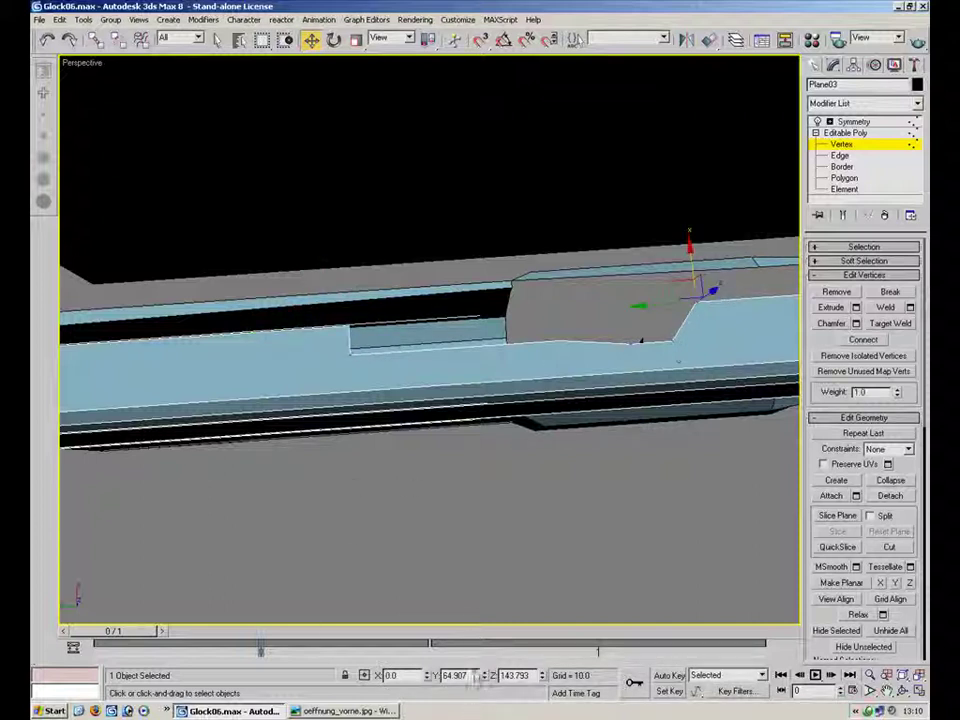
{"action": "left_click", "coordinate": [680, 332]}
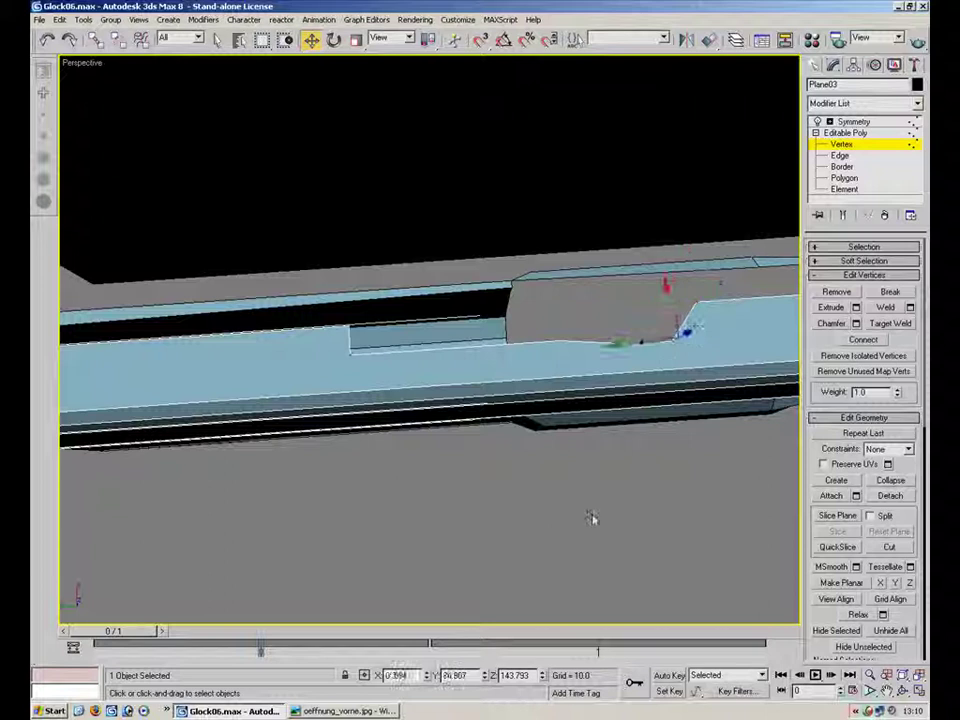
{"action": "double_click", "coordinate": [458, 676]}
{"action": "type", "text": "64.907"}
{"action": "key", "text": "Return"}
{"action": "left_click", "coordinate": [632, 289]}
{"action": "left_click", "coordinate": [698, 342]}
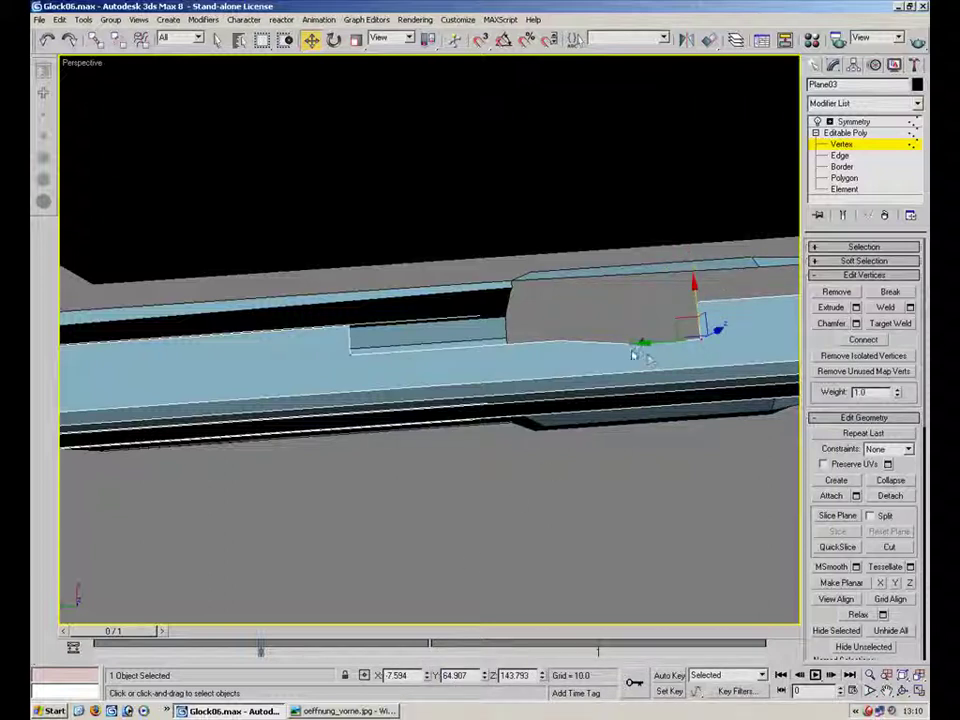
- Set the rear corner vertex's X to -7.594 to match the neighbouring side vertex, and deselect it
{"action": "left_click_drag", "start_coordinate": [648, 360], "coordinate": [502, 610]}
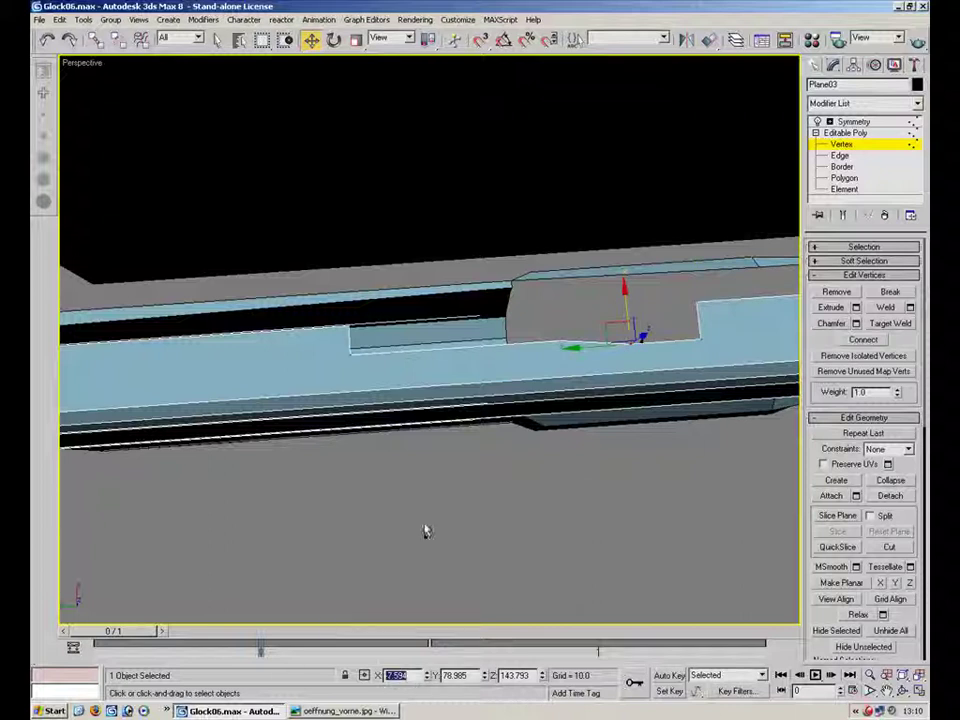
{"action": "key", "text": "ctrl+z"}
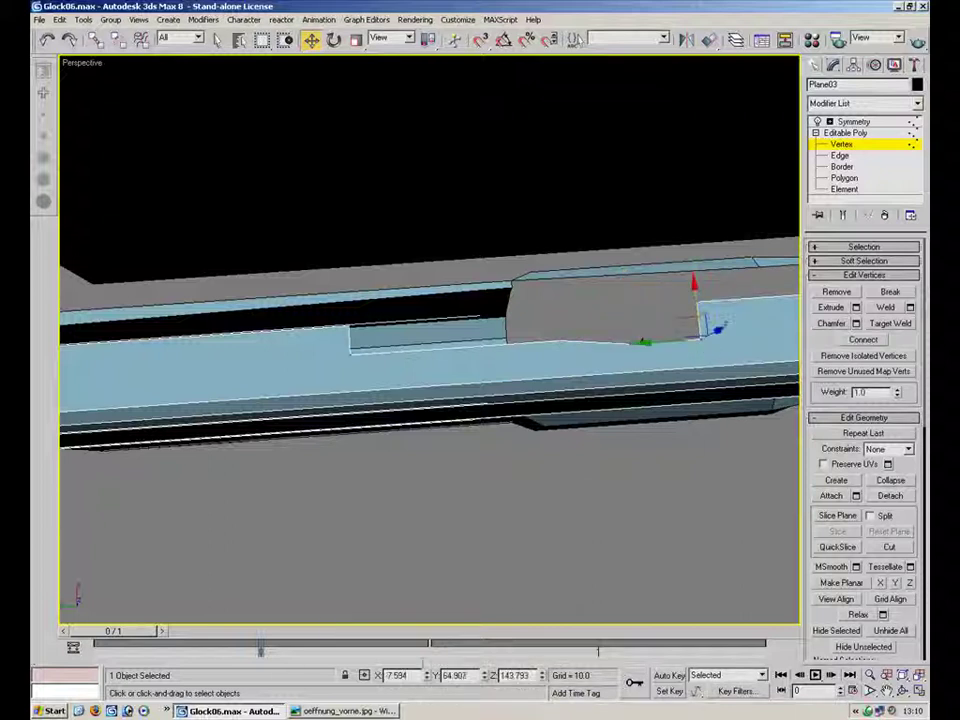
{"action": "left_click_drag", "start_coordinate": [411, 672], "coordinate": [379, 678]}
{"action": "type", "text": "-7.594"}
{"action": "key", "text": "Return"}
{"action": "left_click", "coordinate": [629, 232]}
- Compare the opening with the front reference photo and shift its vertices along Y towards the muzzle
{"action": "middle_click_drag", "start_coordinate": [621, 255], "coordinate": [563, 238], "text": "alt"}
{"action": "left_click", "coordinate": [343, 712]}
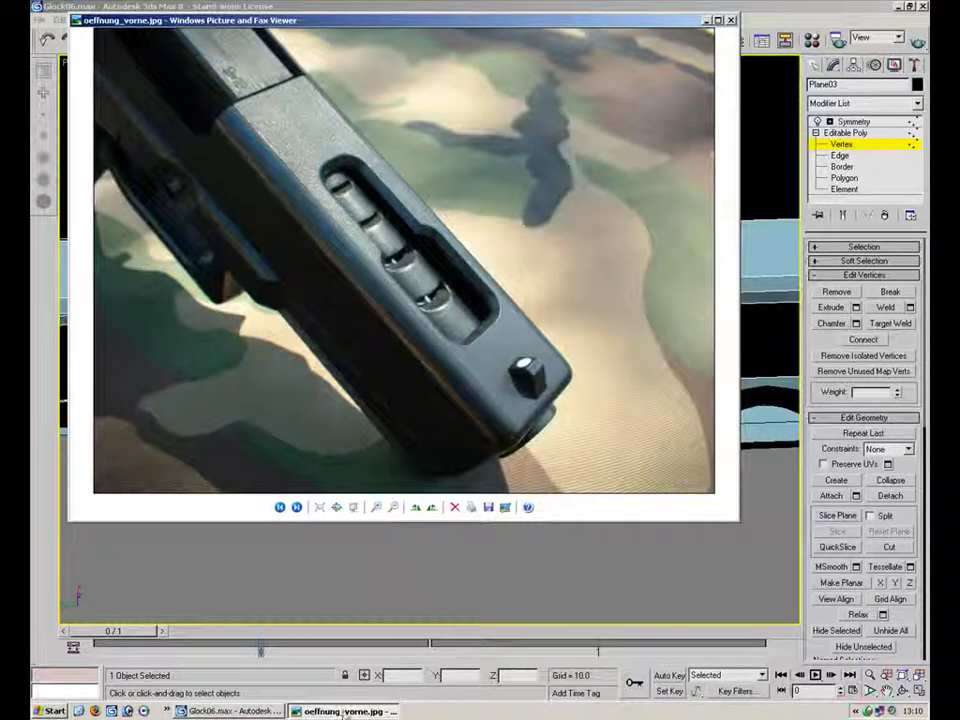
{"action": "left_click", "coordinate": [343, 712]}
{"action": "middle_click_drag", "start_coordinate": [529, 321], "coordinate": [589, 268], "text": "alt"}
{"action": "left_click", "coordinate": [459, 297]}
{"action": "left_click_drag", "start_coordinate": [407, 323], "coordinate": [236, 326]}
{"action": "left_click", "coordinate": [331, 711]}
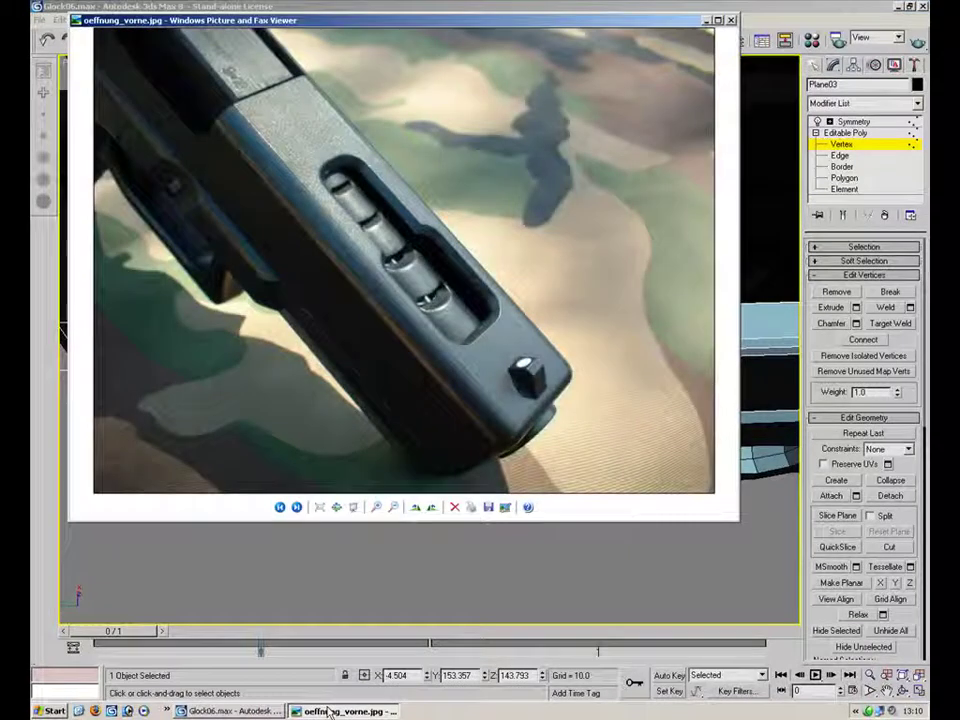
{"action": "left_click", "coordinate": [331, 711]}
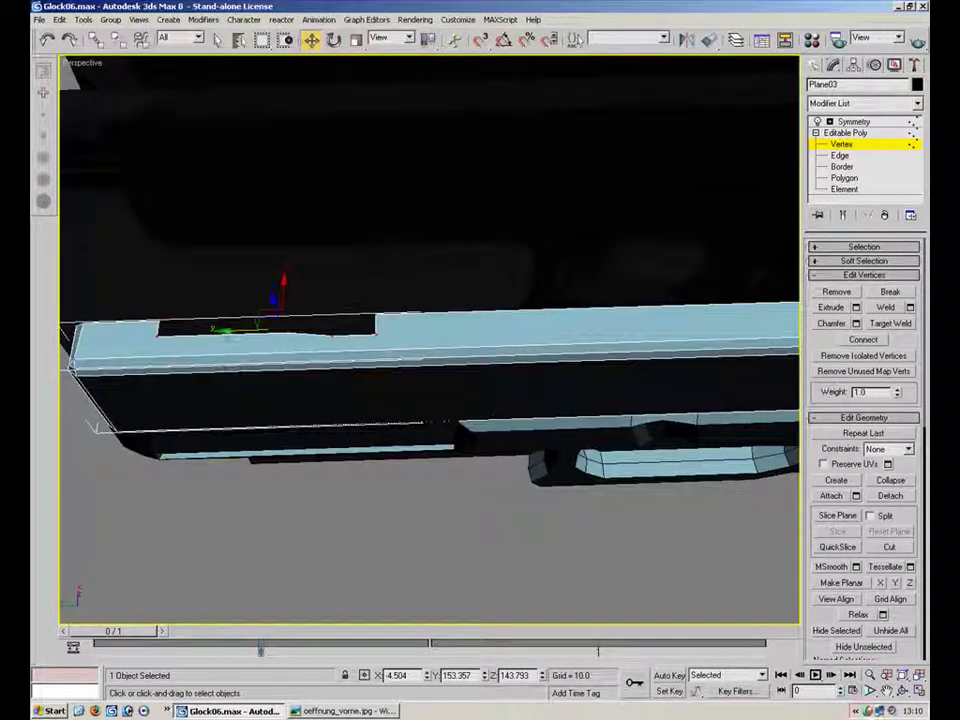
{"action": "middle_click_drag", "start_coordinate": [332, 251], "coordinate": [304, 266], "text": "alt"}
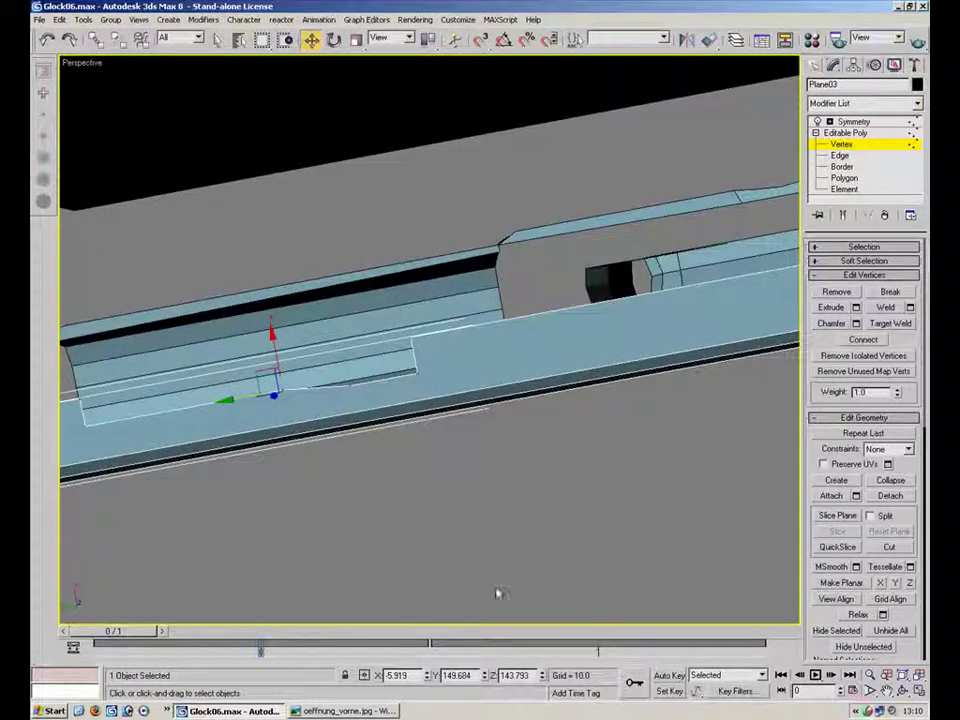
- Make the step in the opening's side perpendicular by copying the middle vertex's Y of 149.684 to the adjacent vertex
{"action": "left_click_drag", "start_coordinate": [477, 675], "coordinate": [440, 668]}
{"action": "key", "text": "ctrl+c"}
{"action": "left_click_drag", "start_coordinate": [275, 396], "coordinate": [347, 390]}
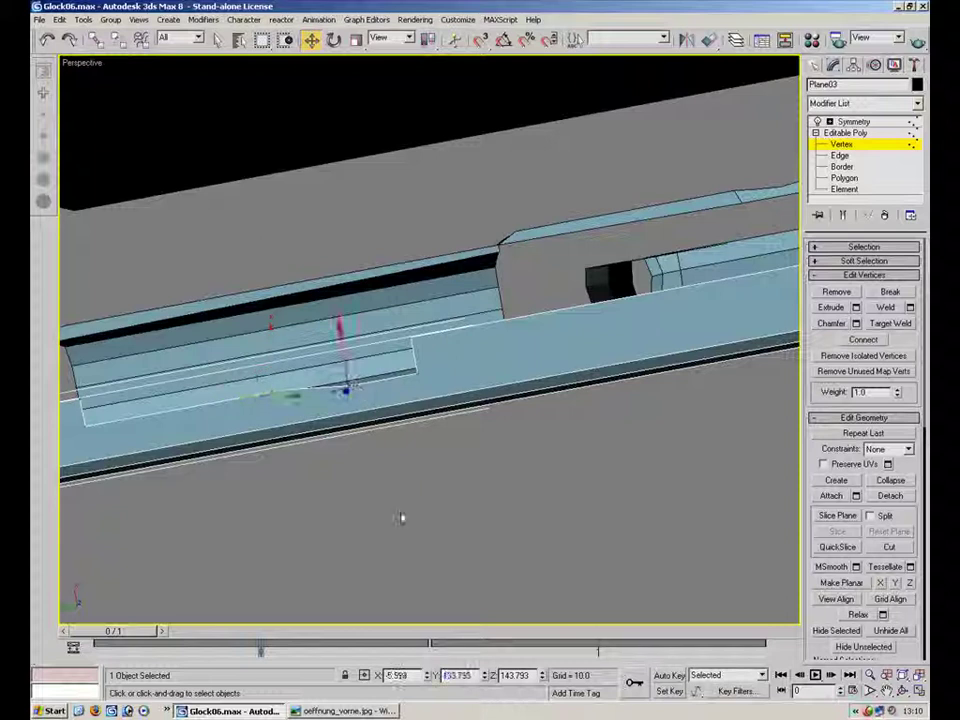
{"action": "left_click_drag", "start_coordinate": [475, 678], "coordinate": [440, 670]}
{"action": "key", "text": "ctrl+v"}
{"action": "key", "text": "Return"}
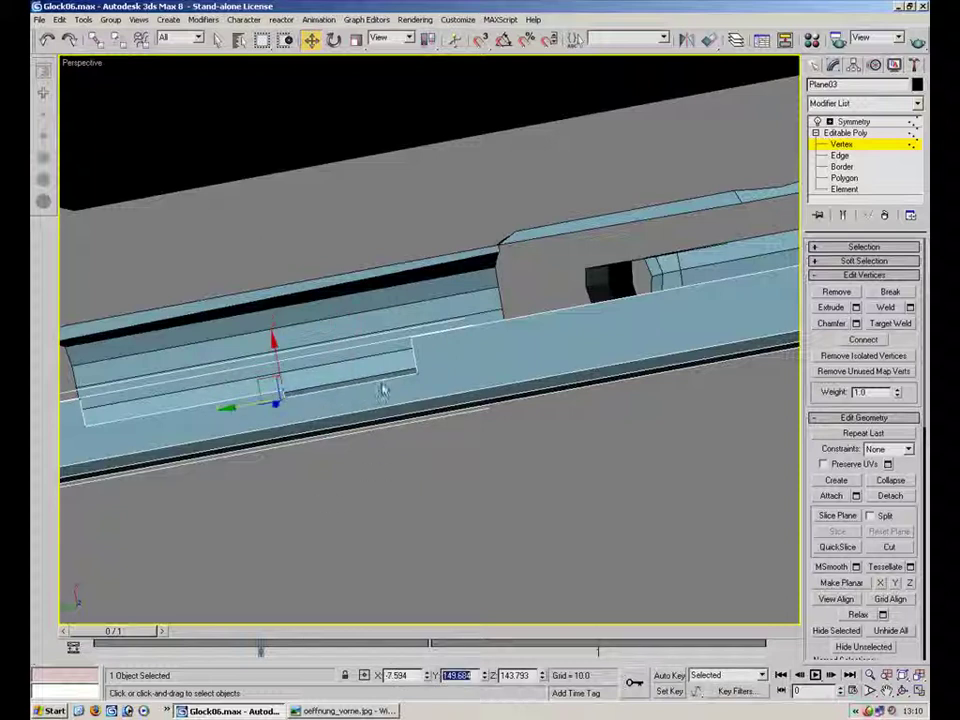
- Move the two side vertices of the opening's rear section outward by about 3.4 units along X
{"action": "key", "text": "ctrl+z"}
{"action": "left_click_drag", "start_coordinate": [339, 343], "coordinate": [341, 362]}
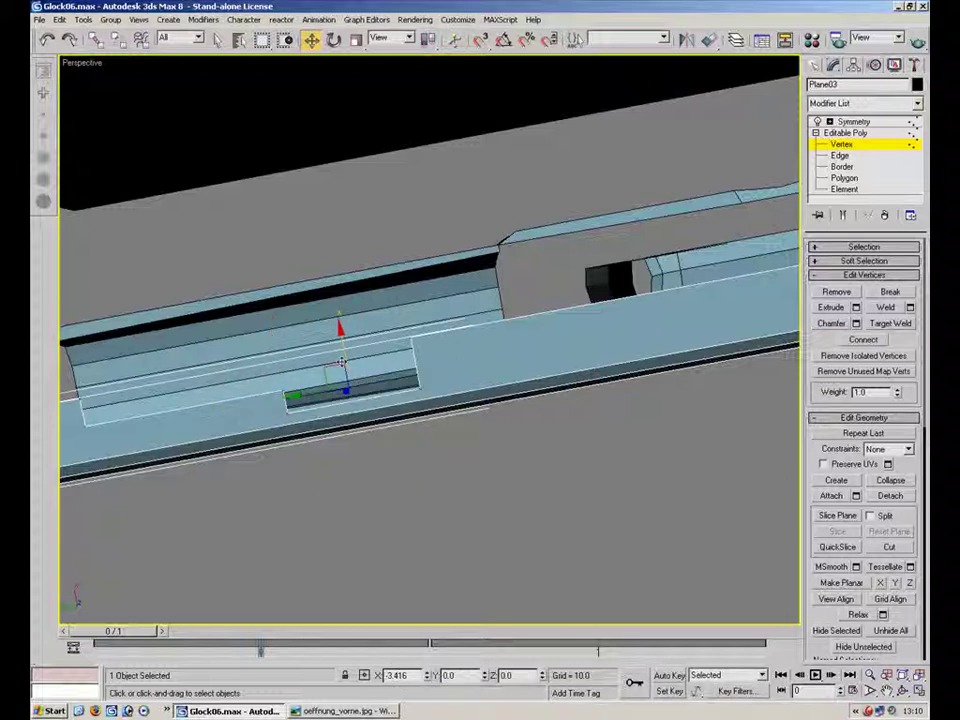
{"action": "middle_click_drag", "start_coordinate": [338, 390], "coordinate": [416, 376], "text": "alt"}
- Check the reference photo and move the side vertices of the opening's rear section inward along X to narrow it
{"action": "left_click", "coordinate": [340, 712]}
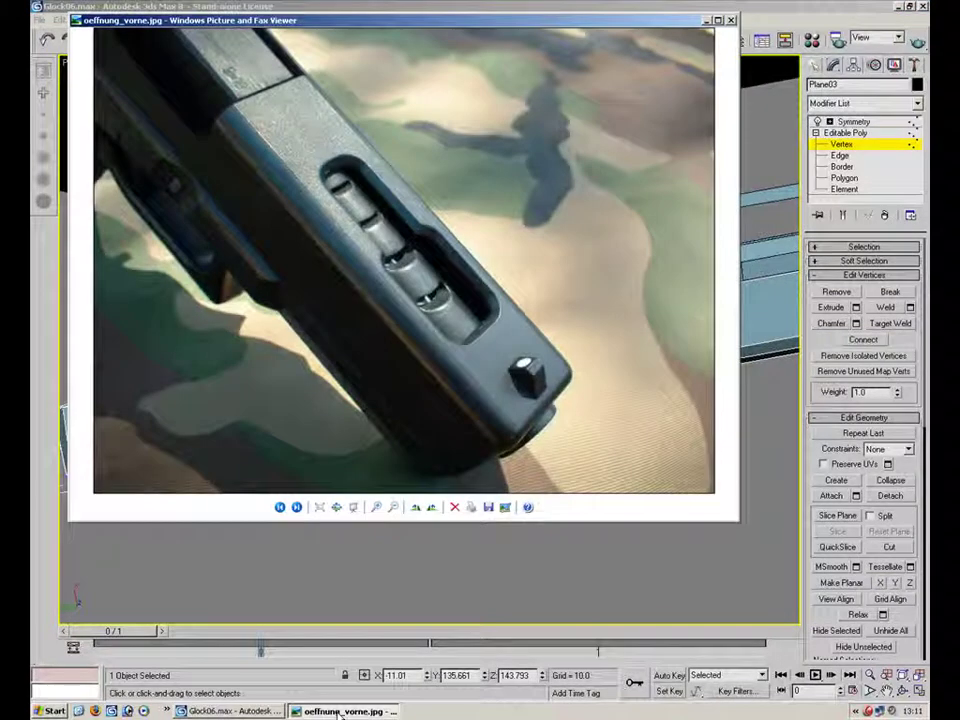
{"action": "left_click", "coordinate": [340, 712]}
{"action": "left_click", "coordinate": [447, 363]}
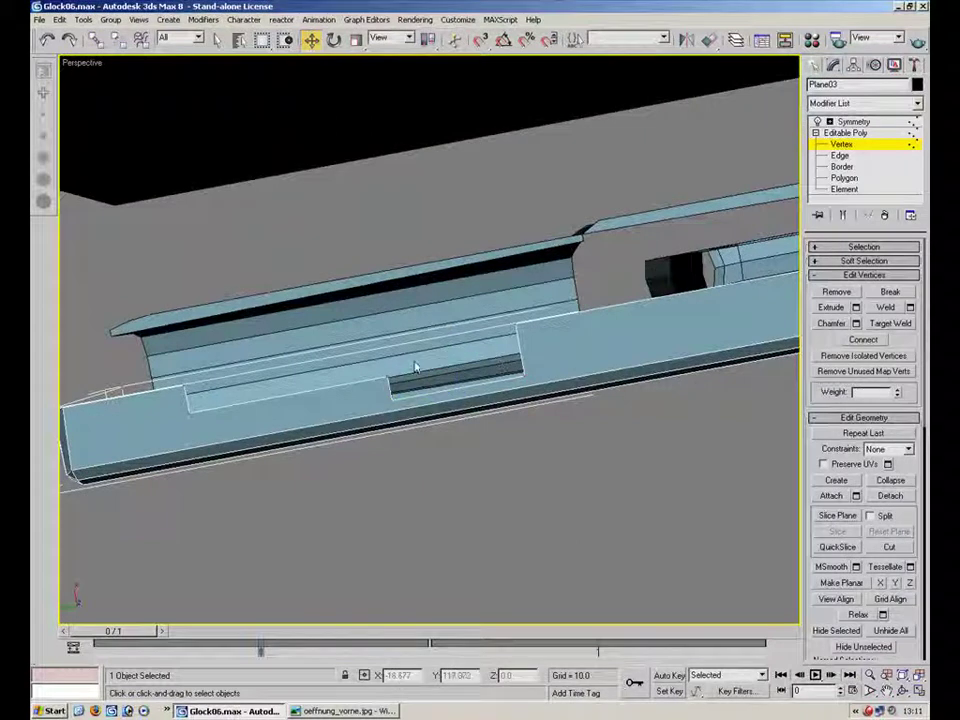
{"action": "left_click", "coordinate": [387, 396]}
{"action": "left_click", "coordinate": [191, 411], "text": "ctrl"}
{"action": "left_click", "coordinate": [523, 377]}
{"action": "left_click", "coordinate": [390, 400], "text": "ctrl"}
{"action": "left_click_drag", "start_coordinate": [449, 349], "coordinate": [438, 314]}
- Move the side vertices of the opening's front section outward to about X -11.25 and compare with the reference photo
{"action": "left_click", "coordinate": [388, 380]}
{"action": "left_click", "coordinate": [191, 412], "text": "ctrl"}
{"action": "left_click_drag", "start_coordinate": [277, 361], "coordinate": [282, 387]}
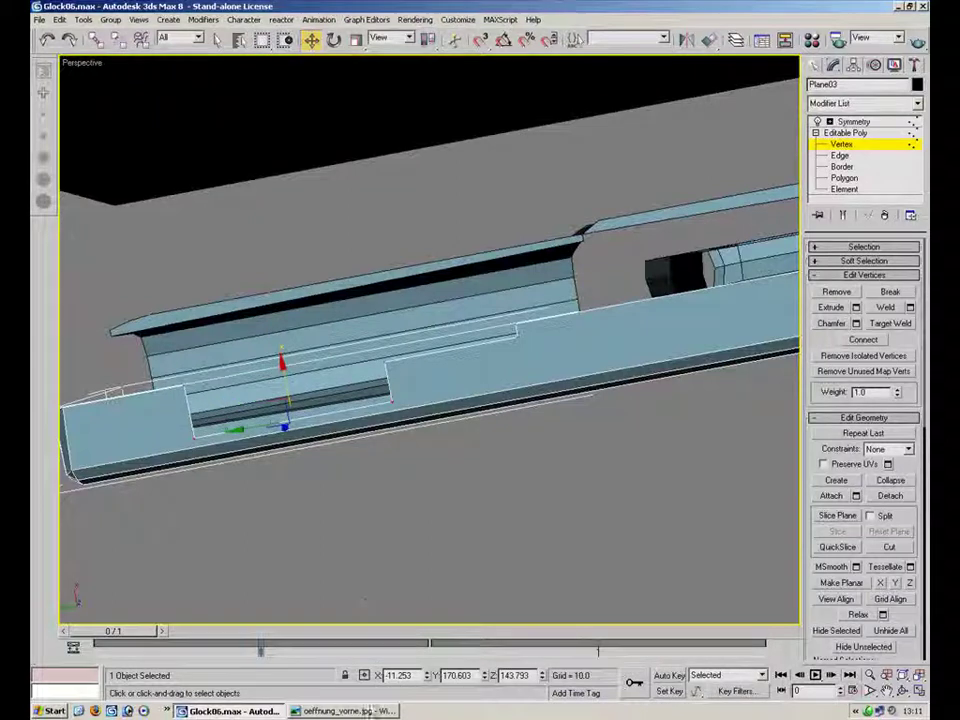
{"action": "left_click", "coordinate": [358, 711]}
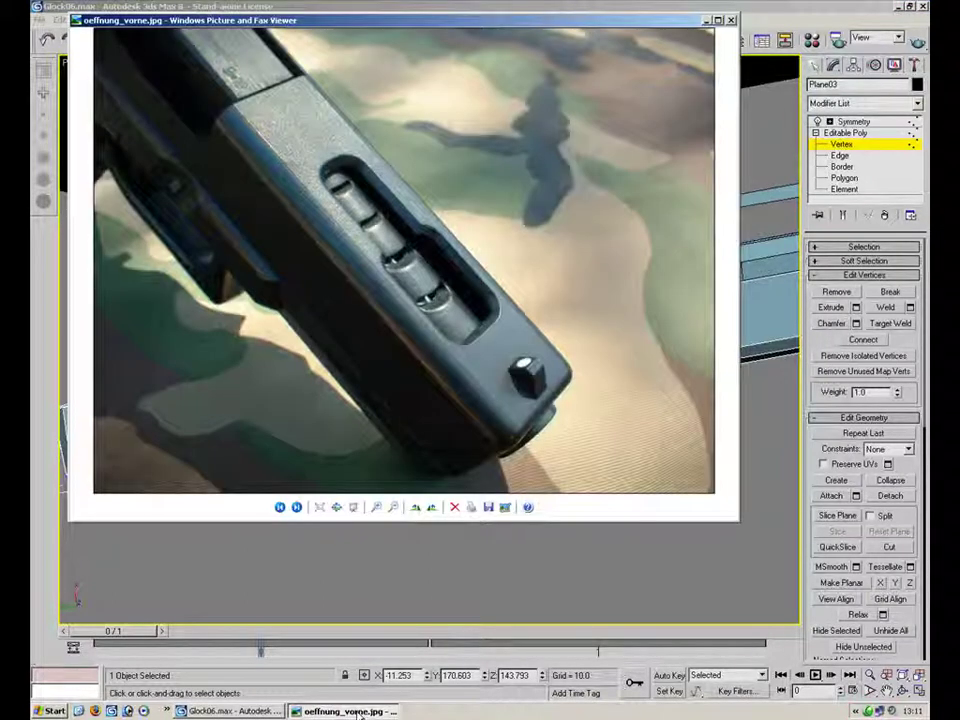
- Move the two side vertices of the opening's rear section outward to about X -7.07, comparing the width with the reference photo
{"action": "left_click", "coordinate": [358, 712]}
{"action": "left_click_drag", "start_coordinate": [285, 381], "coordinate": [286, 384]}
{"action": "left_click", "coordinate": [388, 363]}
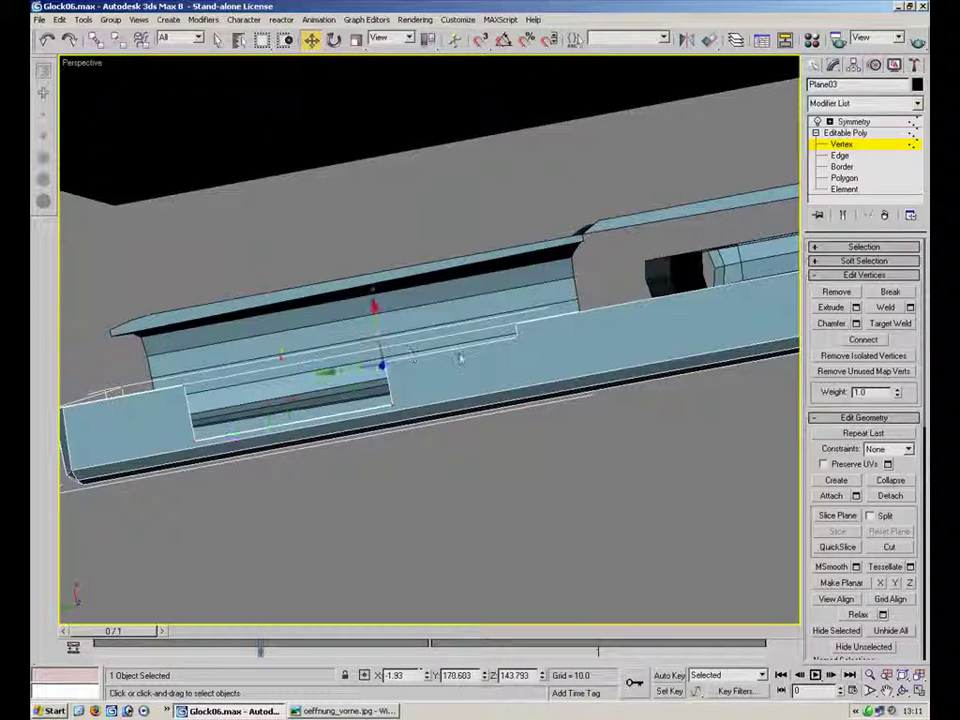
{"action": "left_click", "coordinate": [515, 337], "text": "ctrl"}
{"action": "left_click_drag", "start_coordinate": [443, 315], "coordinate": [445, 337]}
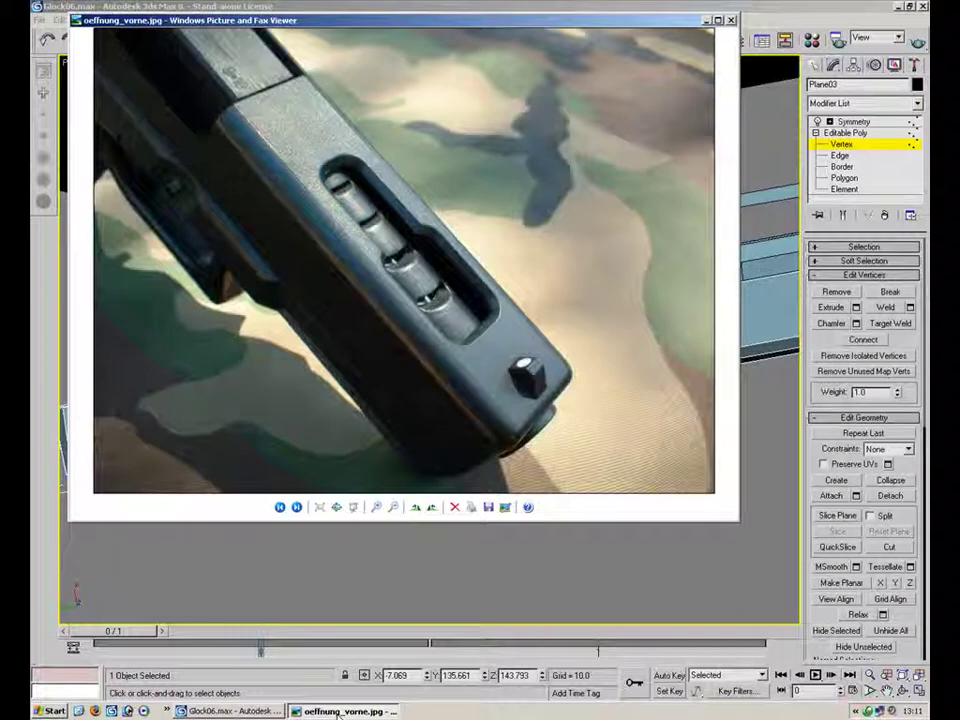
{"action": "left_click", "coordinate": [338, 714]}
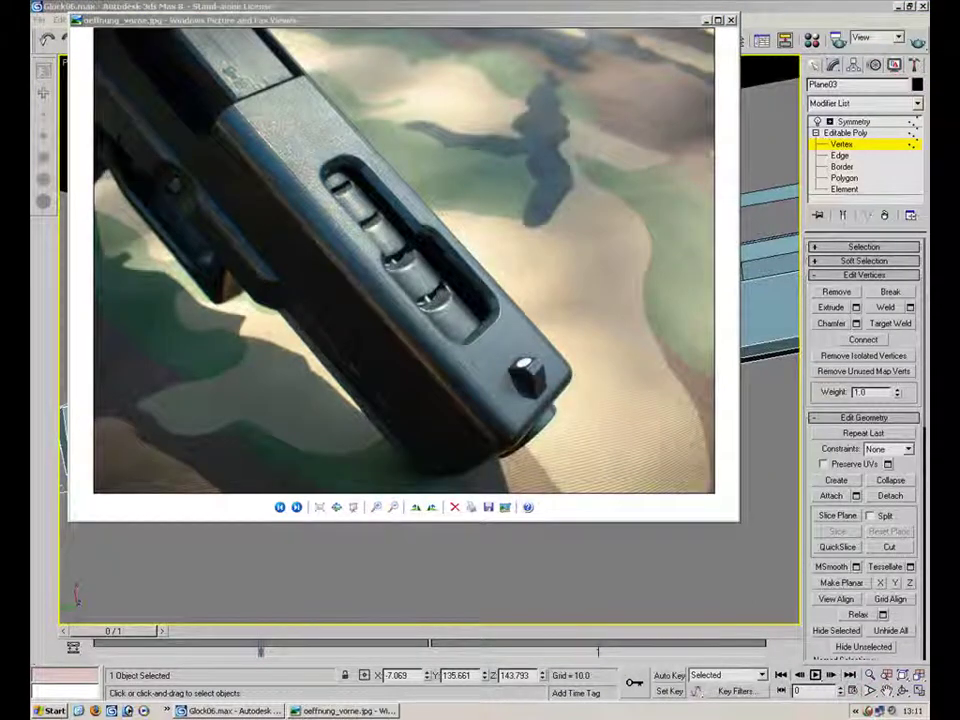
- Select the corner vertices along the opening's side outline, including those at the step, and chamfer them
{"action": "middle_click_drag", "start_coordinate": [420, 337], "coordinate": [773, 160], "text": "alt"}
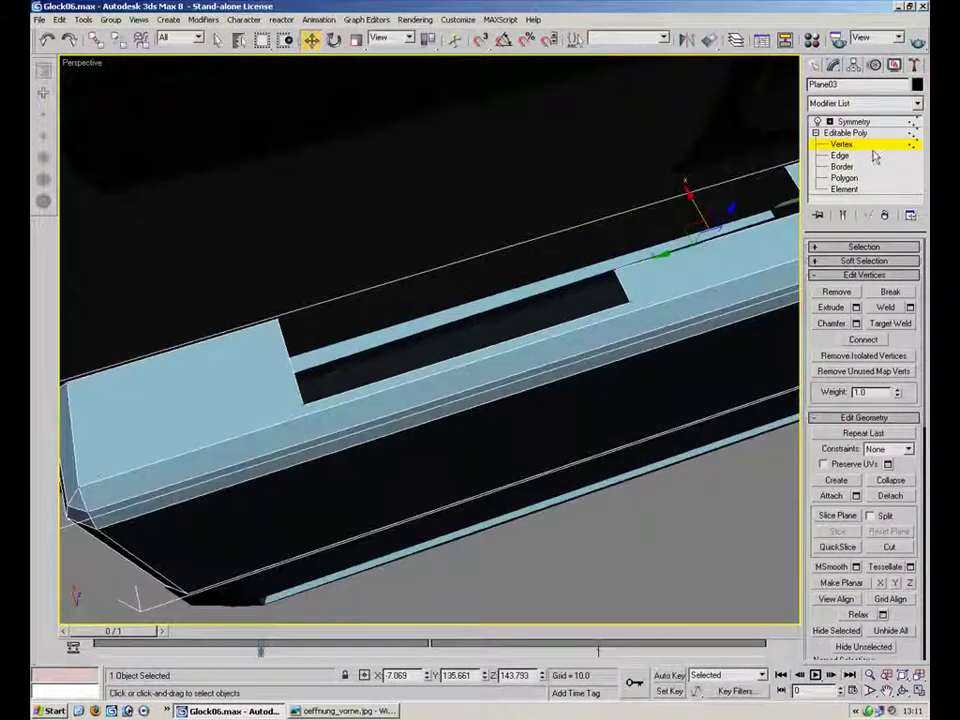
{"action": "left_click", "coordinate": [295, 394]}
{"action": "left_click", "coordinate": [634, 303], "text": "ctrl"}
{"action": "left_click", "coordinate": [620, 272], "text": "ctrl"}
{"action": "middle_click_drag", "start_coordinate": [713, 231], "coordinate": [537, 276]}
{"action": "left_click", "coordinate": [637, 271], "text": "ctrl"}
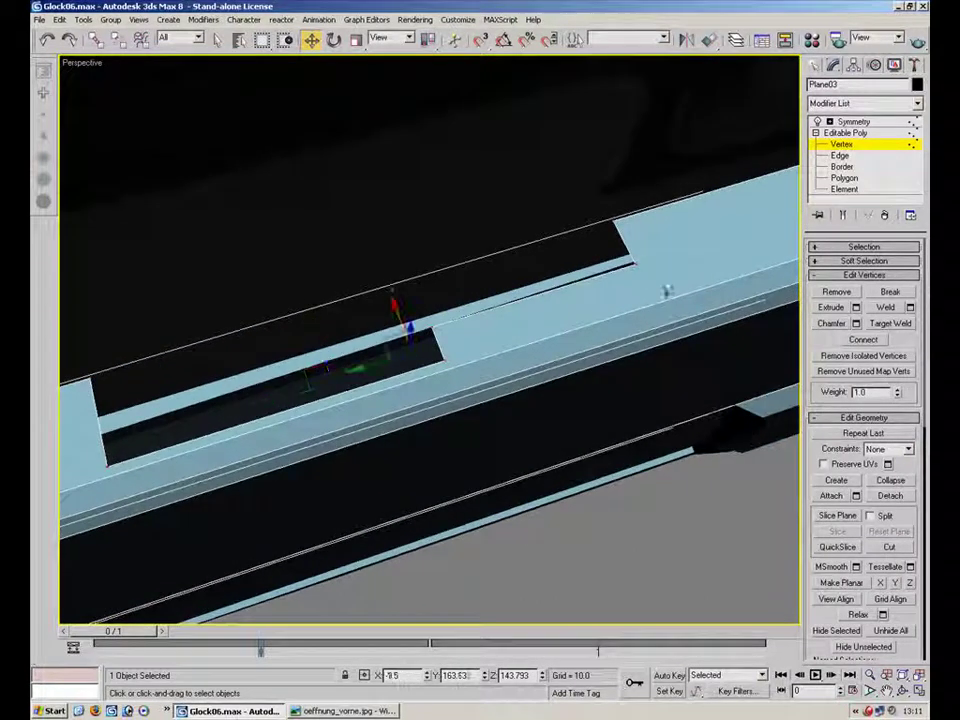
{"action": "left_click", "coordinate": [856, 323]}
{"action": "left_click_drag", "start_coordinate": [470, 311], "coordinate": [552, 392]}
{"action": "left_click", "coordinate": [569, 447]}
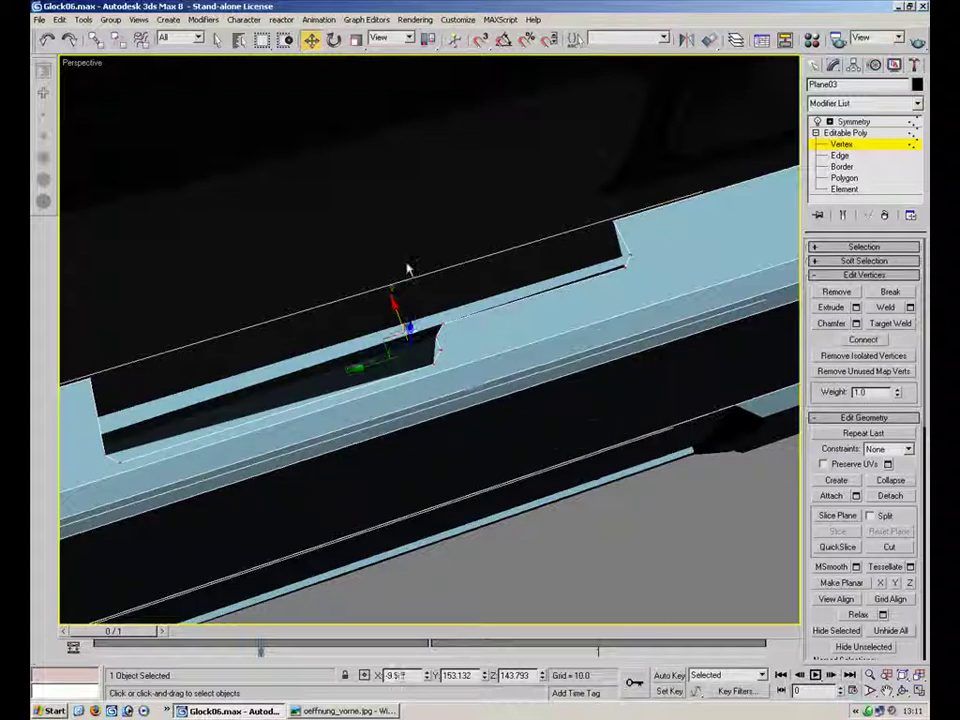
- Edit the triangulation of the slide's top polygon so a diagonal runs from the opening's chamfered front corner to the slide's front corner vertex
{"action": "middle_click_drag", "start_coordinate": [360, 285], "coordinate": [414, 377], "text": "alt"}
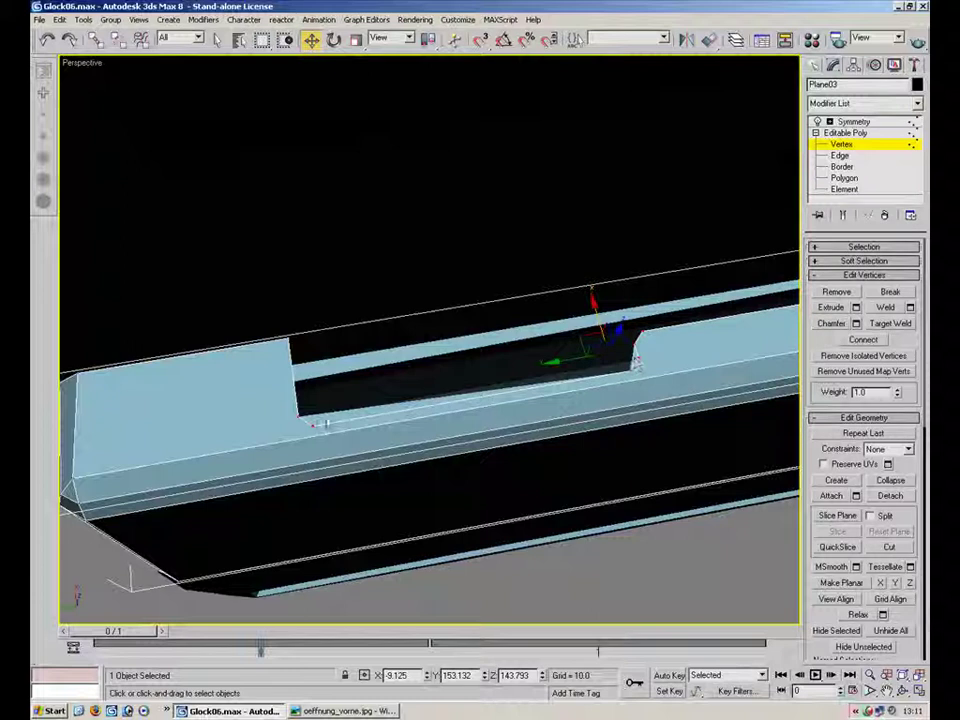
{"action": "key", "text": "2"}
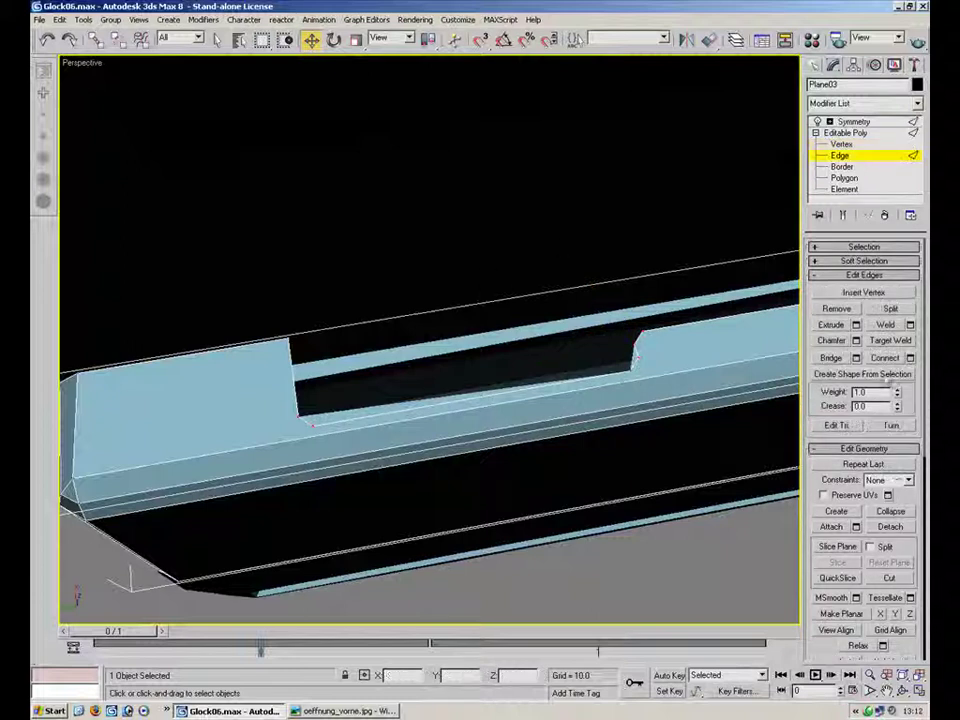
{"action": "left_click", "coordinate": [838, 425]}
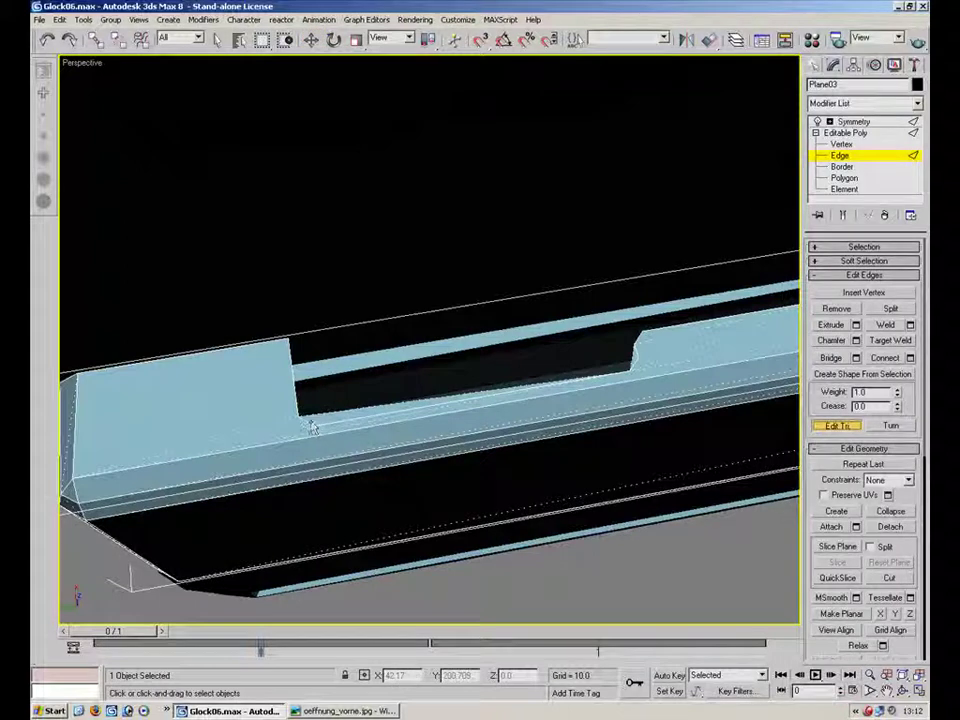
{"action": "left_click", "coordinate": [74, 477]}
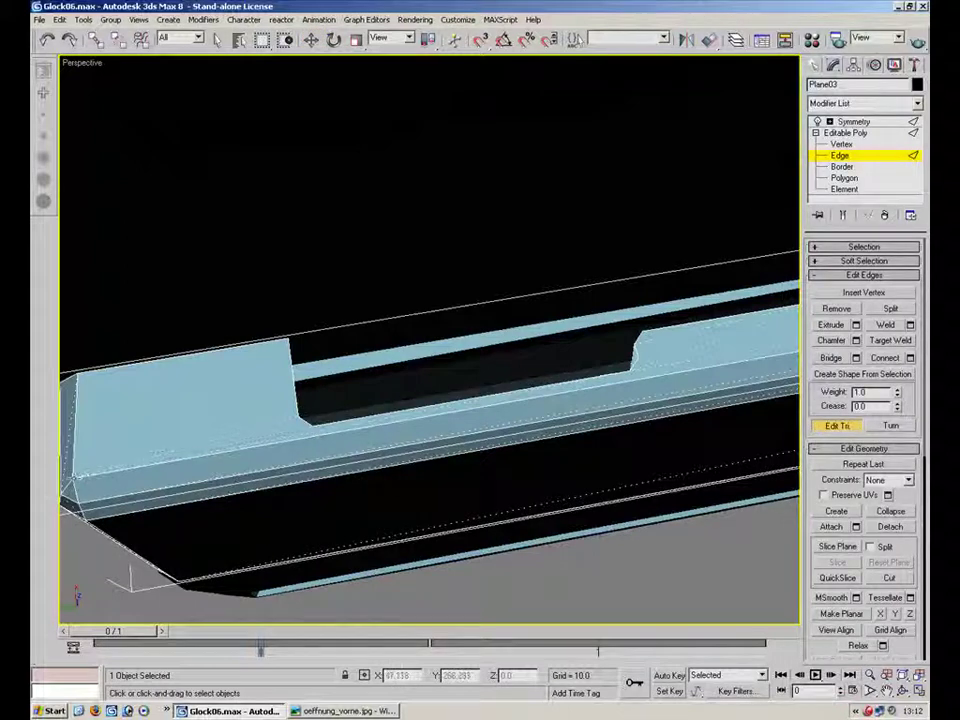
{"action": "middle_click_drag", "start_coordinate": [606, 399], "coordinate": [266, 411], "text": "alt"}
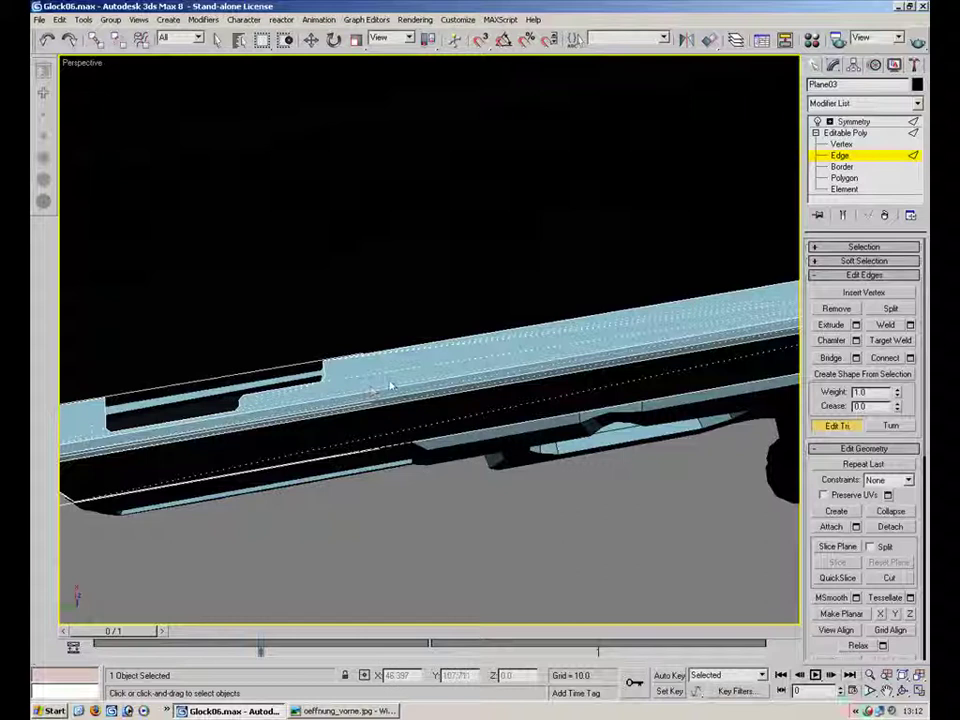
{"action": "left_click", "coordinate": [856, 428]}
- Inspect the opening's chamfered outline and the top polygon's triangulation from several angles and compare the shape with the reference photo
{"action": "left_click", "coordinate": [232, 253]}
{"action": "middle_click_drag", "start_coordinate": [232, 253], "coordinate": [437, 221]}
{"action": "scroll", "coordinate": [455, 250], "scroll_direction": "up", "scroll_amount": 5}
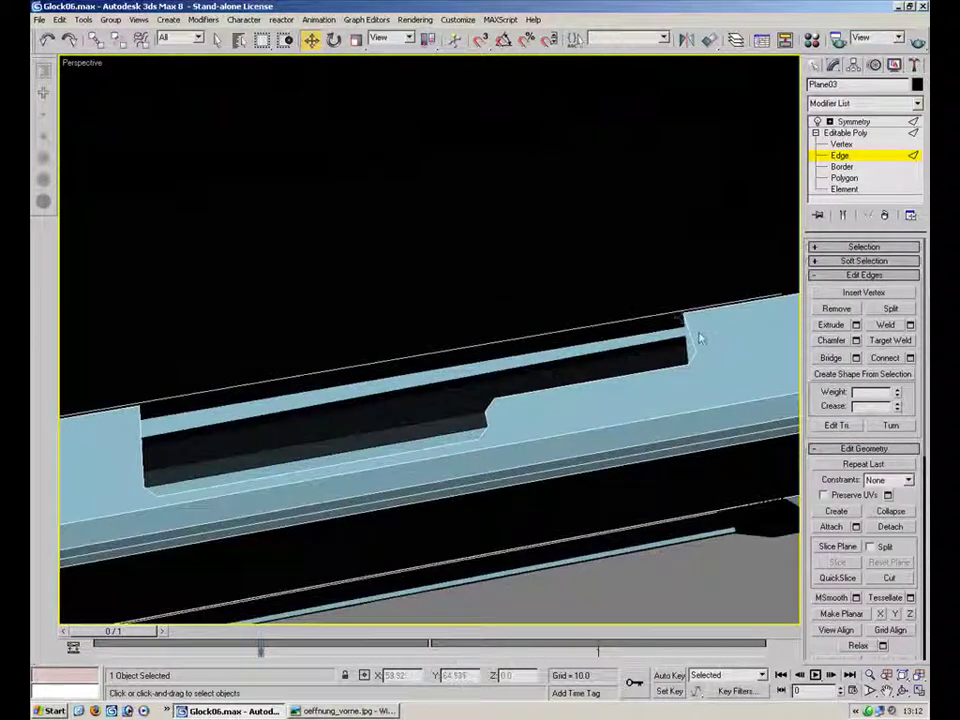
{"action": "middle_click_drag", "start_coordinate": [700, 338], "coordinate": [375, 338]}
{"action": "middle_click_drag", "start_coordinate": [617, 270], "coordinate": [672, 478], "text": "alt"}
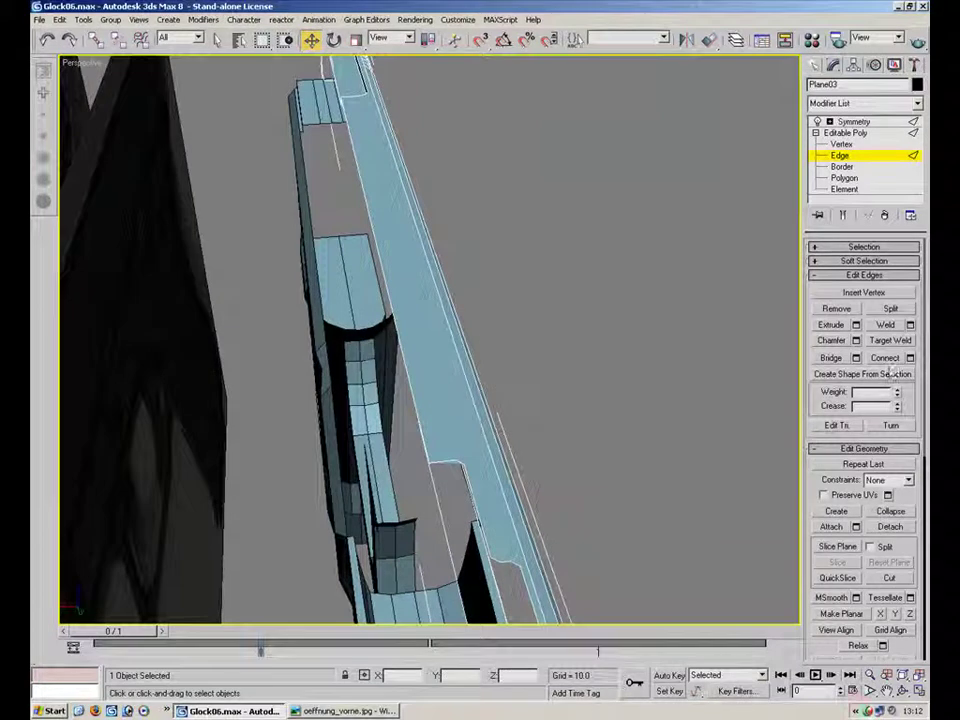
{"action": "left_click", "coordinate": [843, 426]}
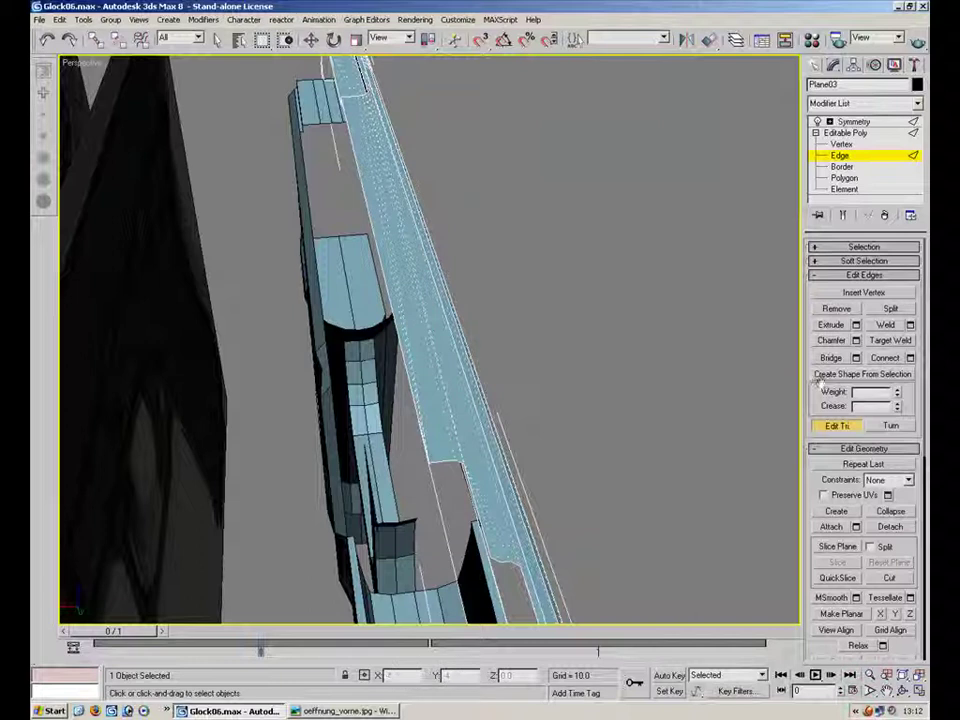
{"action": "left_click", "coordinate": [854, 429]}
{"action": "middle_click_drag", "start_coordinate": [488, 275], "coordinate": [561, 370], "text": "alt"}
{"action": "left_click", "coordinate": [332, 711]}
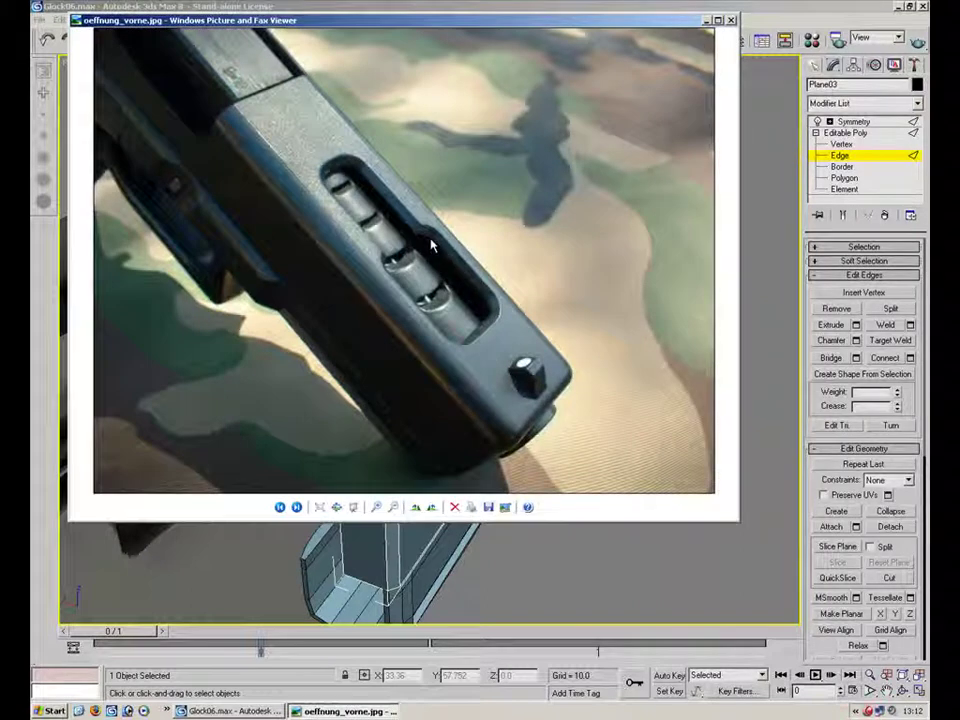
{"action": "left_click", "coordinate": [706, 20]}
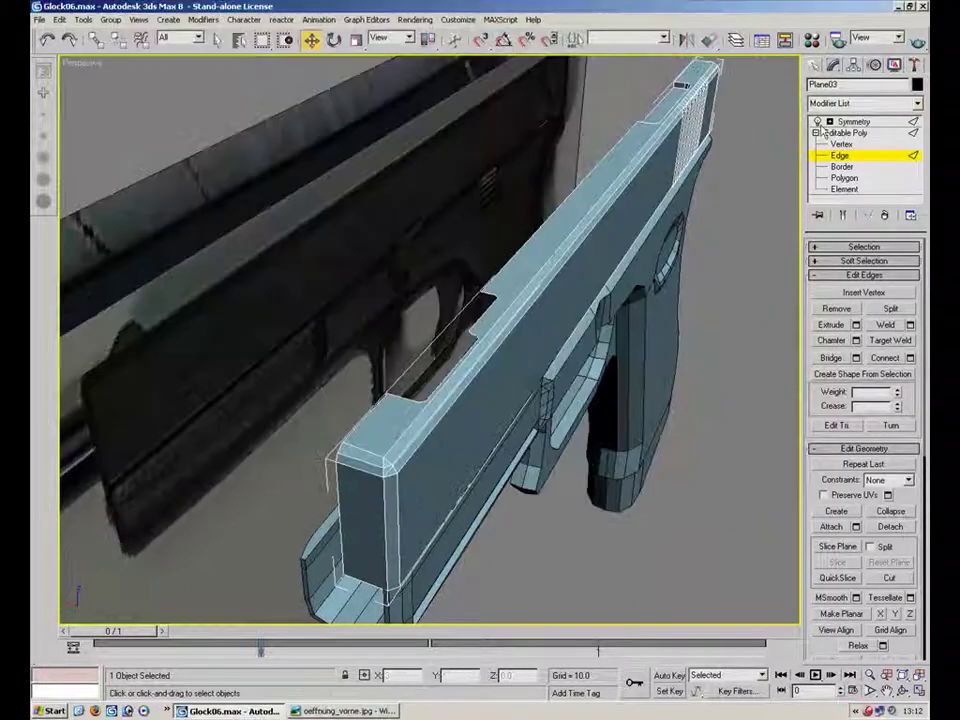
- Select all edges around the opening and extrude them downward by about 1.6 units along Z to form its walls
{"action": "middle_click_drag", "start_coordinate": [471, 472], "coordinate": [454, 381], "text": "alt"}
{"action": "scroll", "coordinate": [454, 381], "scroll_direction": "up", "scroll_amount": 3}
{"action": "left_click", "coordinate": [344, 442]}
{"action": "middle_click_drag", "start_coordinate": [355, 473], "coordinate": [461, 283], "text": "alt"}
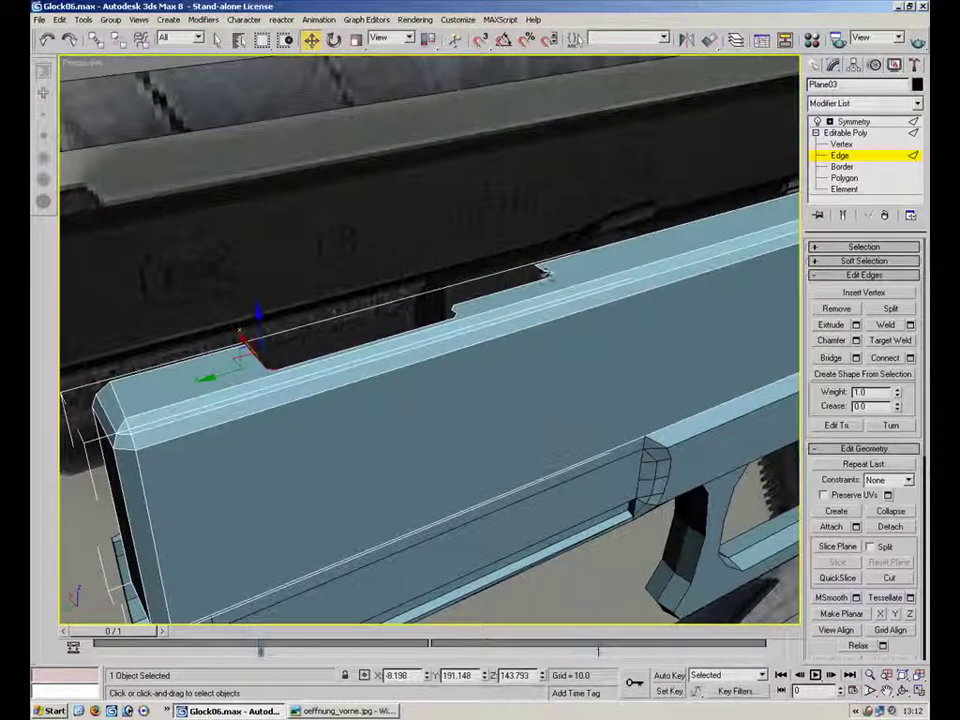
{"action": "left_click", "coordinate": [545, 278]}
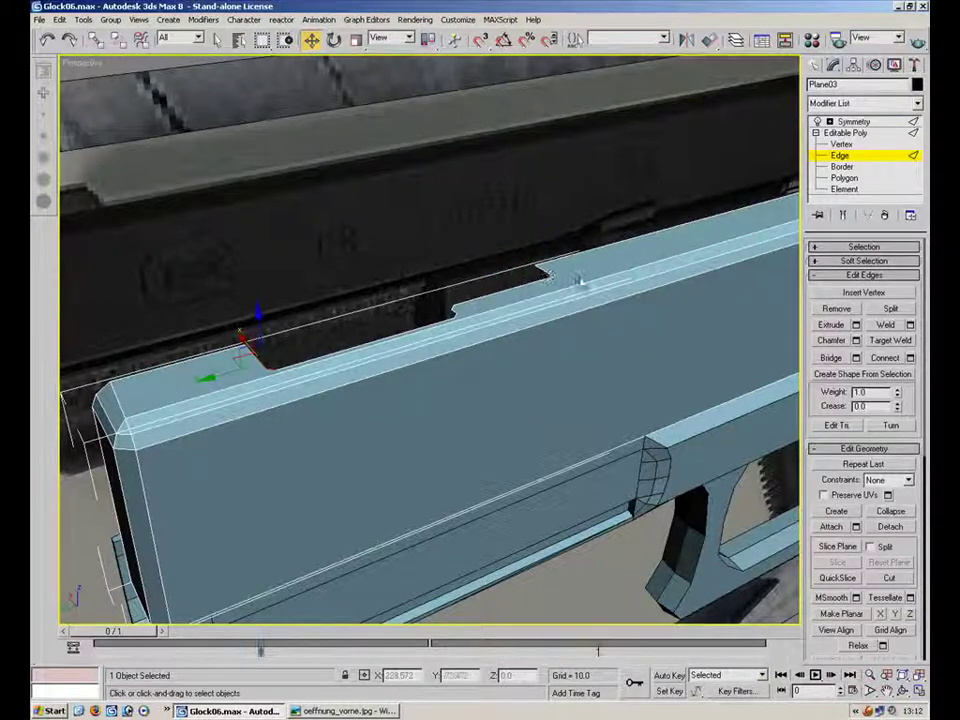
{"action": "scroll", "coordinate": [565, 285], "scroll_direction": "up", "scroll_amount": 5}
{"action": "left_click", "coordinate": [585, 317], "text": "ctrl"}
{"action": "left_click", "coordinate": [499, 318], "text": "ctrl"}
{"action": "middle_click_drag", "start_coordinate": [350, 335], "coordinate": [315, 312], "text": "alt"}
{"action": "middle_click_drag", "start_coordinate": [517, 308], "coordinate": [562, 298], "text": "alt"}
{"action": "left_click_drag", "start_coordinate": [548, 209], "coordinate": [546, 219], "text": "shift"}
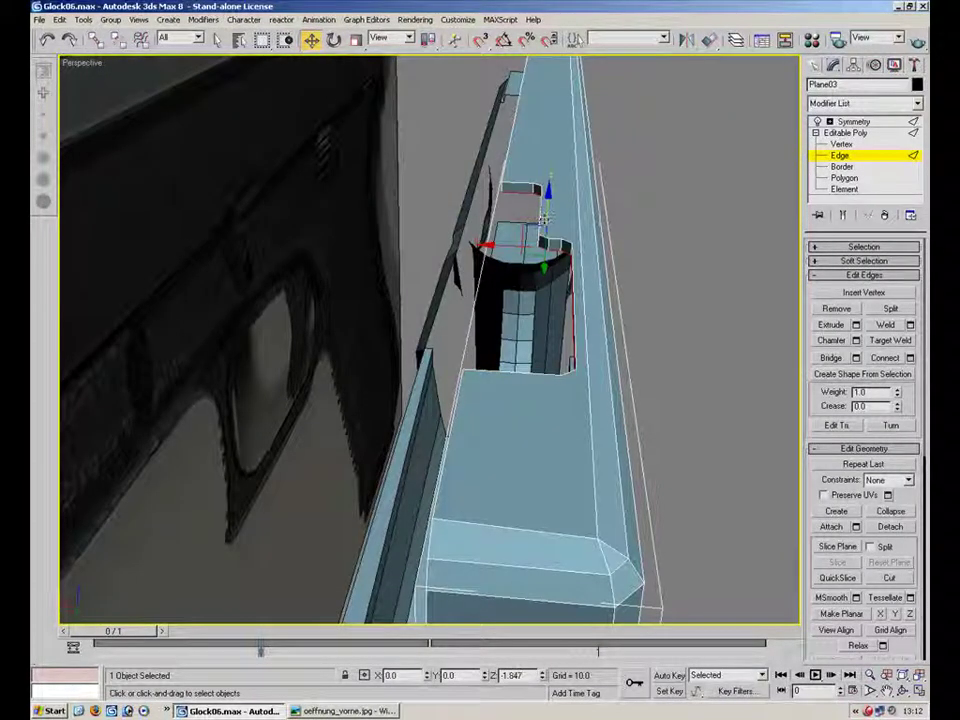
- Scale the extruded lower edges of the opening inward and shift them into position so the walls slope
{"action": "key", "text": "r"}
{"action": "middle_click_drag", "start_coordinate": [577, 296], "coordinate": [540, 332], "text": "alt"}
{"action": "left_click_drag", "start_coordinate": [541, 330], "coordinate": [544, 337]}
{"action": "left_click", "coordinate": [311, 39]}
{"action": "middle_click_drag", "start_coordinate": [490, 330], "coordinate": [508, 345], "text": "alt"}
{"action": "left_click_drag", "start_coordinate": [493, 328], "coordinate": [485, 327]}
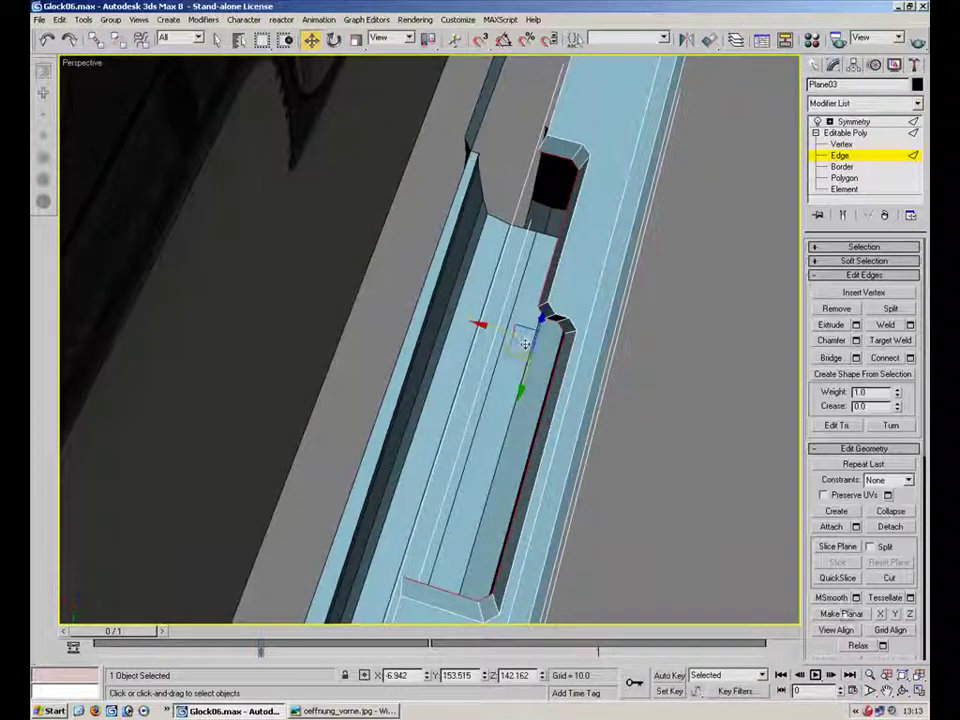
- In the top view, set X to 0 for the two centerline end vertices of the opening's lower border
{"action": "key", "text": "alt+w"}
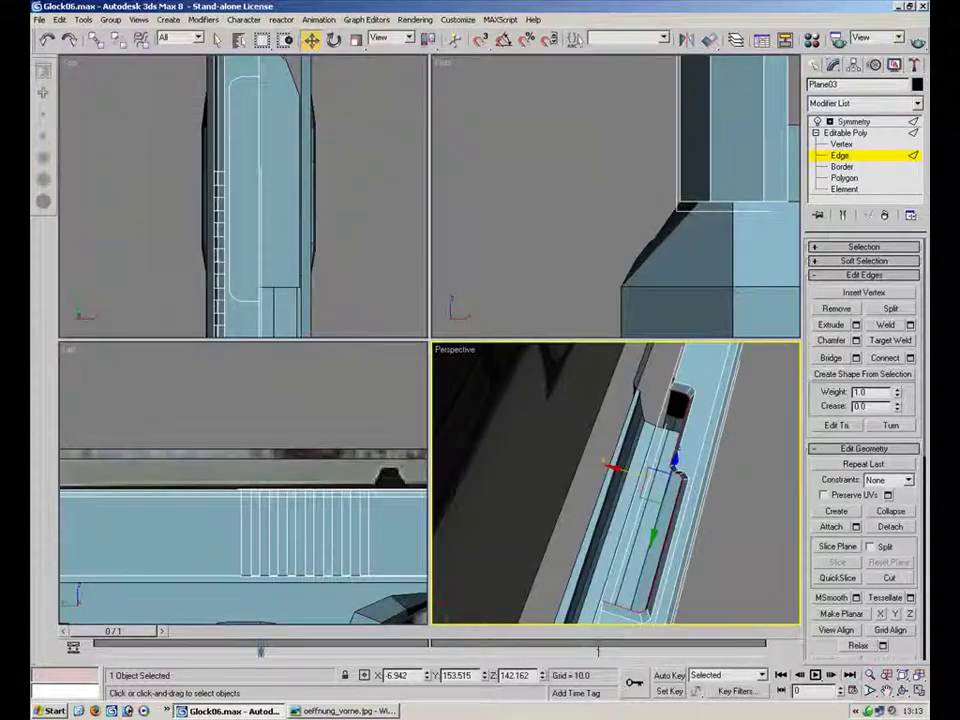
{"action": "scroll", "coordinate": [268, 214], "scroll_direction": "down", "scroll_amount": 4}
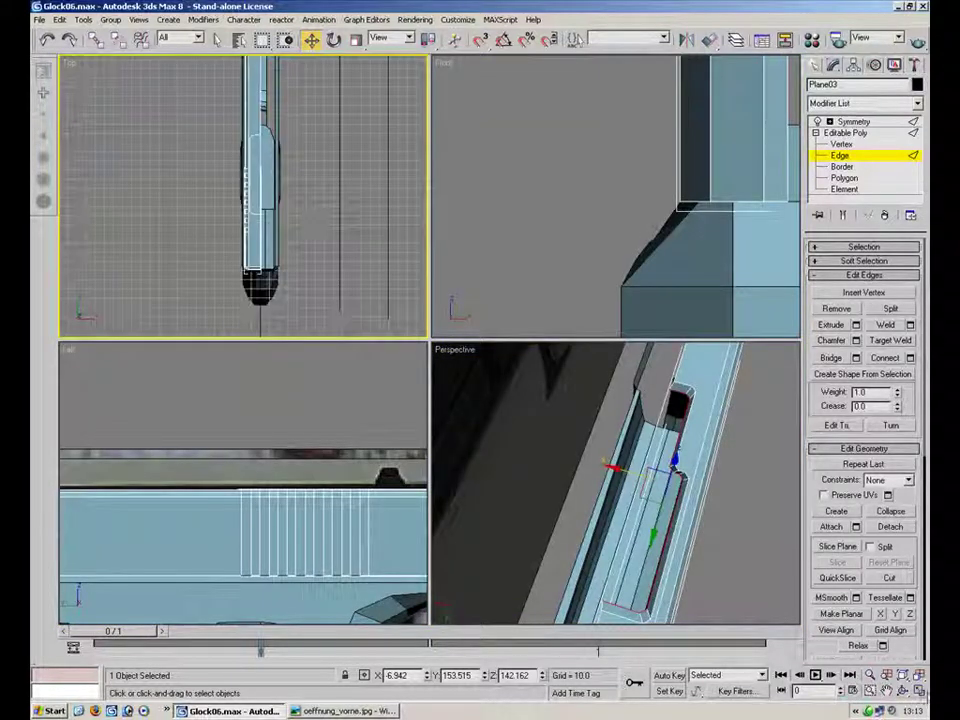
{"action": "key", "text": "alt+w"}
{"action": "scroll", "coordinate": [430, 378], "scroll_direction": "up", "scroll_amount": 5}
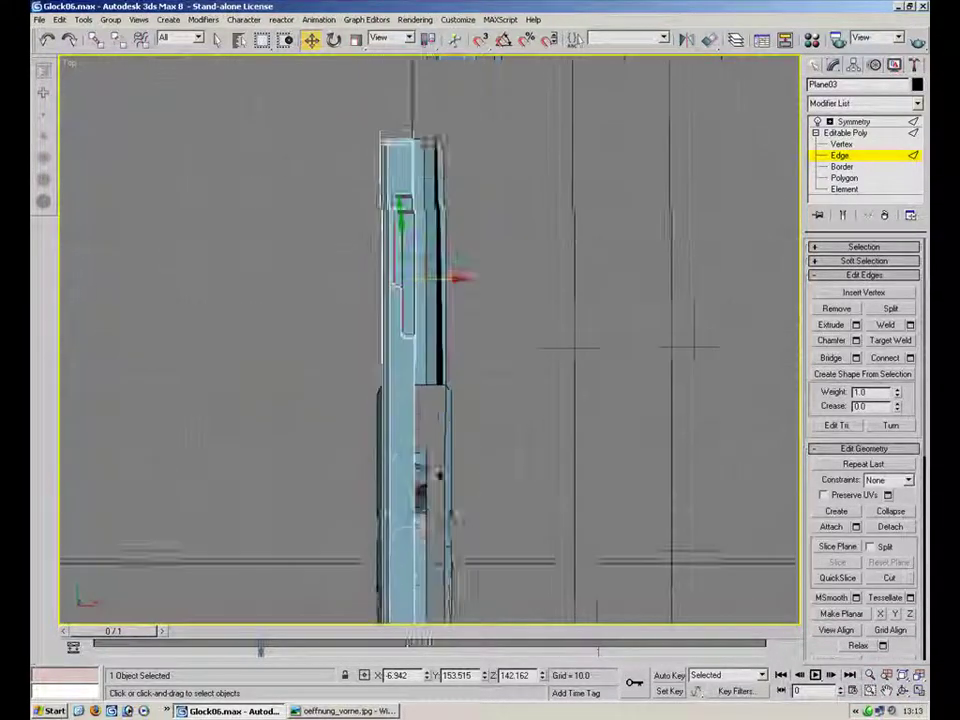
{"action": "scroll", "coordinate": [430, 378], "scroll_direction": "up", "scroll_amount": 3}
{"action": "middle_click_drag", "start_coordinate": [478, 369], "coordinate": [518, 325]}
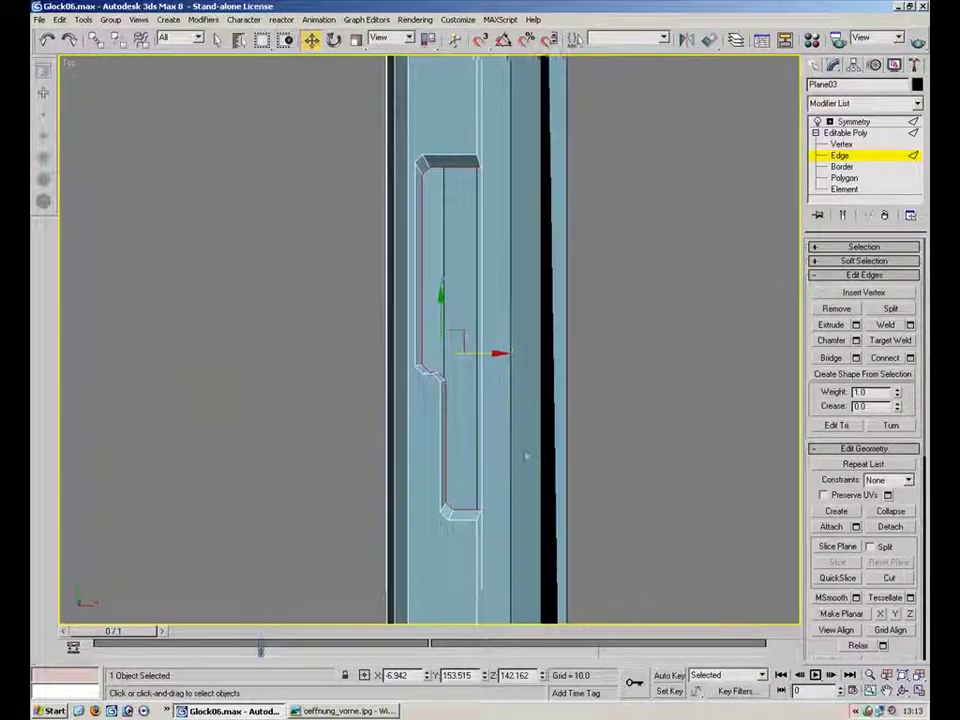
{"action": "key", "text": "1"}
{"action": "left_click", "coordinate": [478, 513]}
{"action": "right_click", "coordinate": [428, 677]}
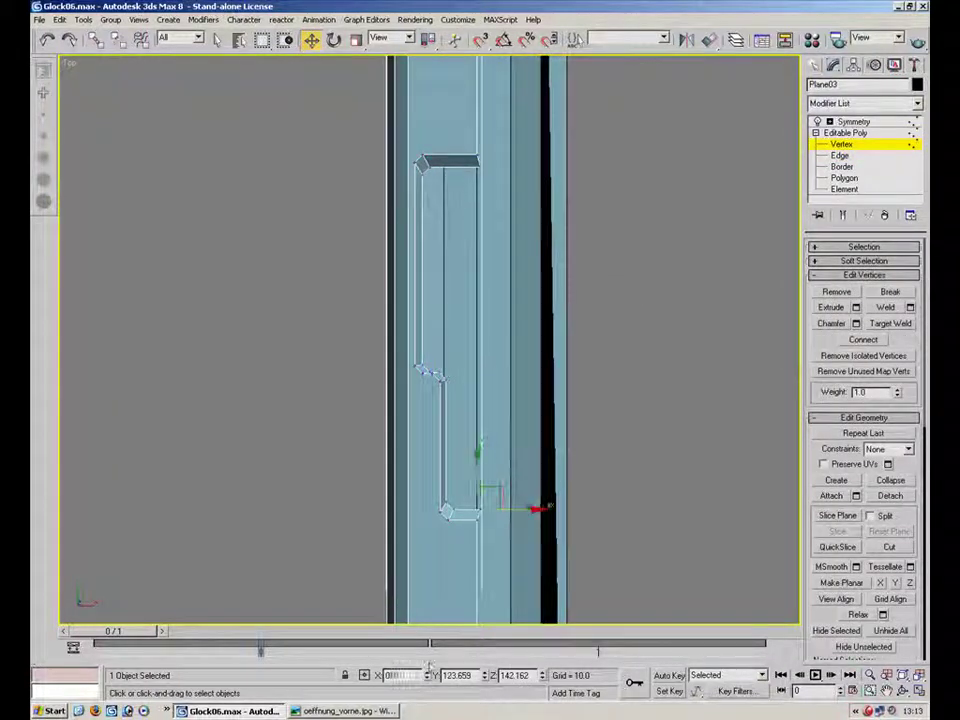
{"action": "left_click", "coordinate": [497, 160]}
{"action": "left_click", "coordinate": [480, 160]}
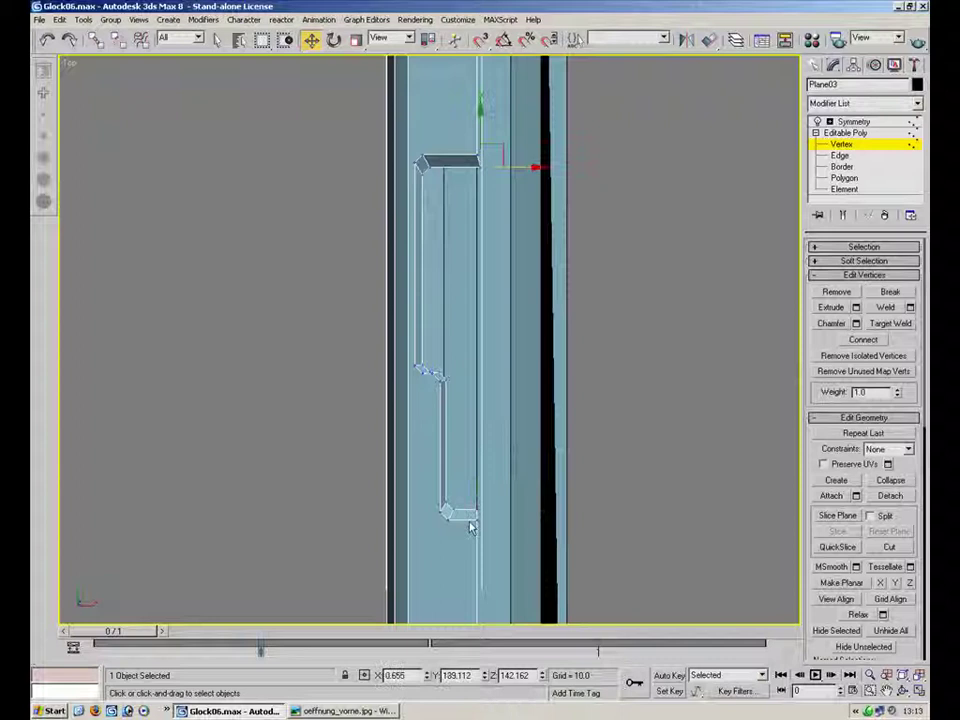
{"action": "right_click", "coordinate": [428, 677]}
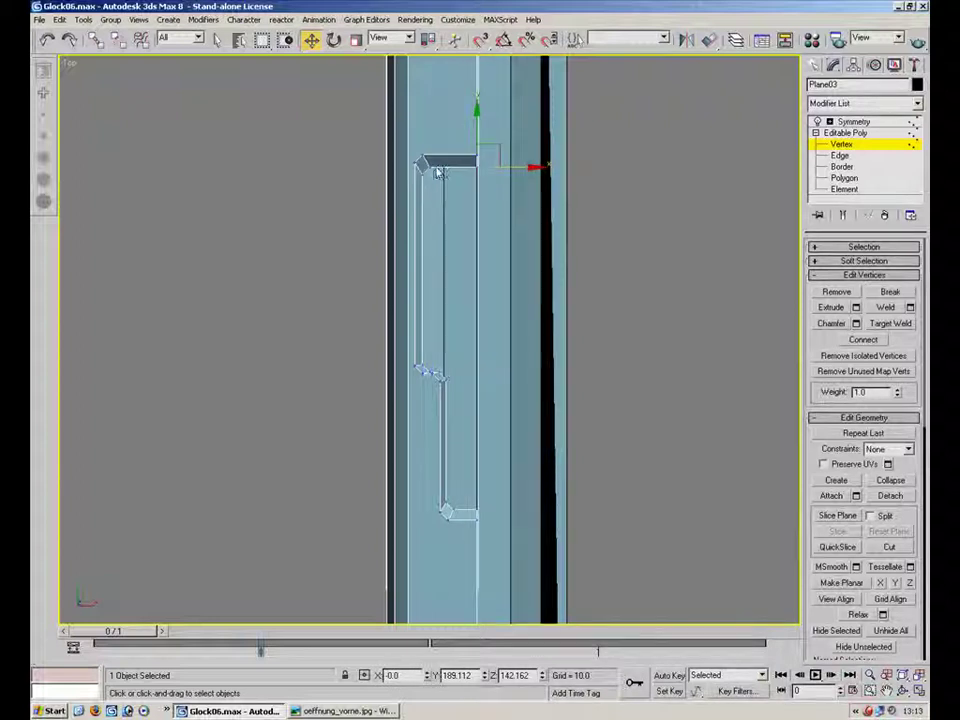
- Move the lower border's front-section side vertices slightly inward along X and nudge its vertices at the step forward along Y
{"action": "left_click", "coordinate": [422, 166]}
{"action": "left_click", "coordinate": [423, 370], "text": "ctrl"}
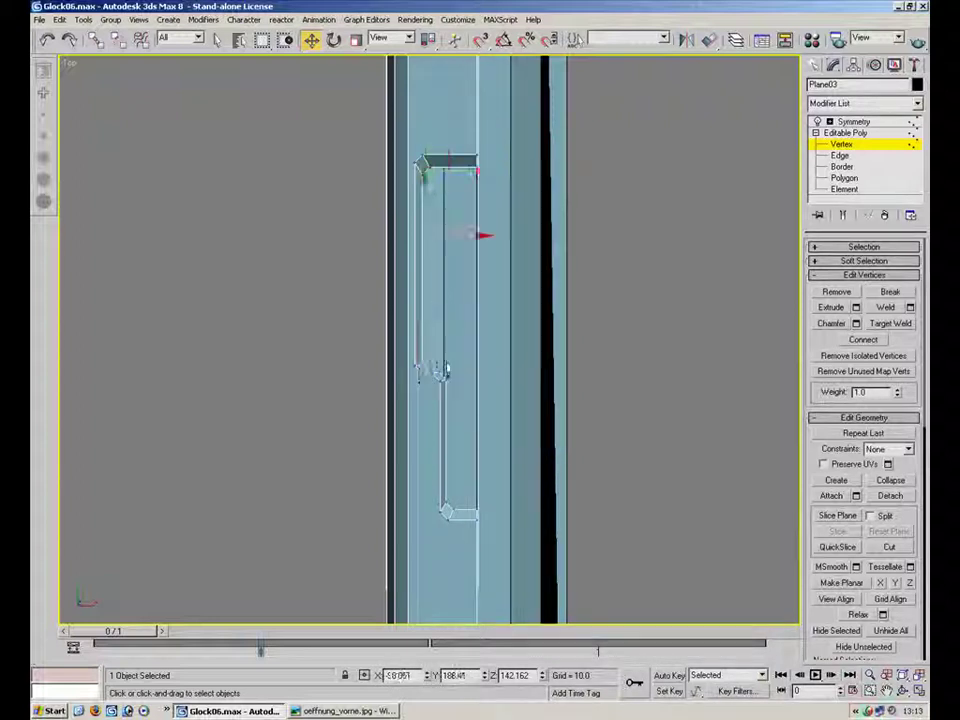
{"action": "left_click_drag", "start_coordinate": [462, 236], "coordinate": [465, 236]}
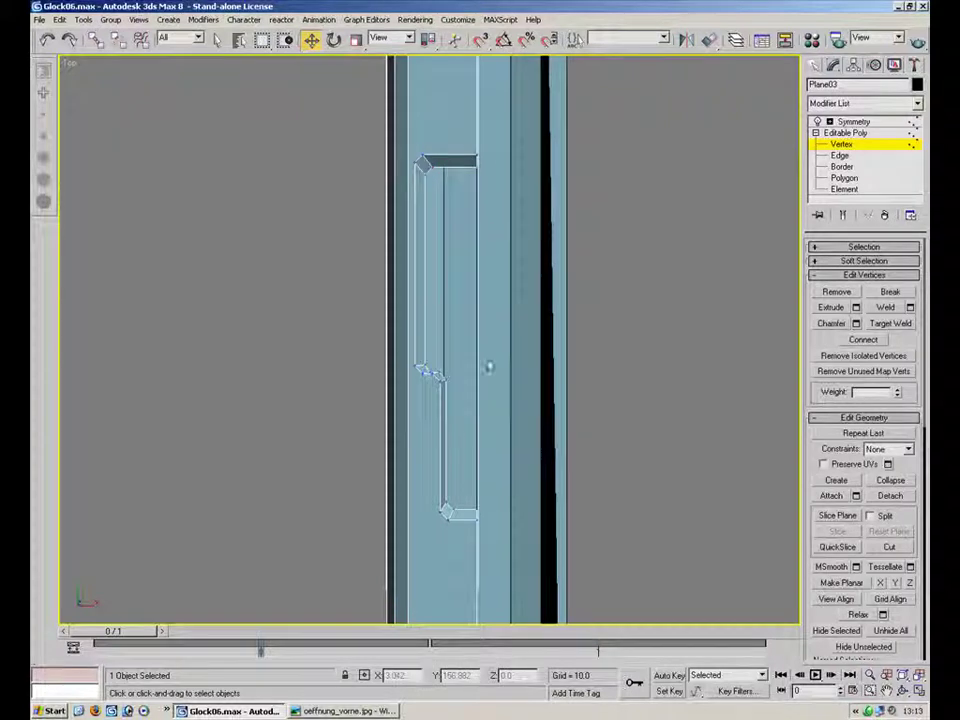
{"action": "scroll", "coordinate": [445, 370], "scroll_direction": "up", "scroll_amount": 3}
{"action": "left_click", "coordinate": [430, 404]}
{"action": "left_click_drag", "start_coordinate": [438, 371], "coordinate": [436, 366]}
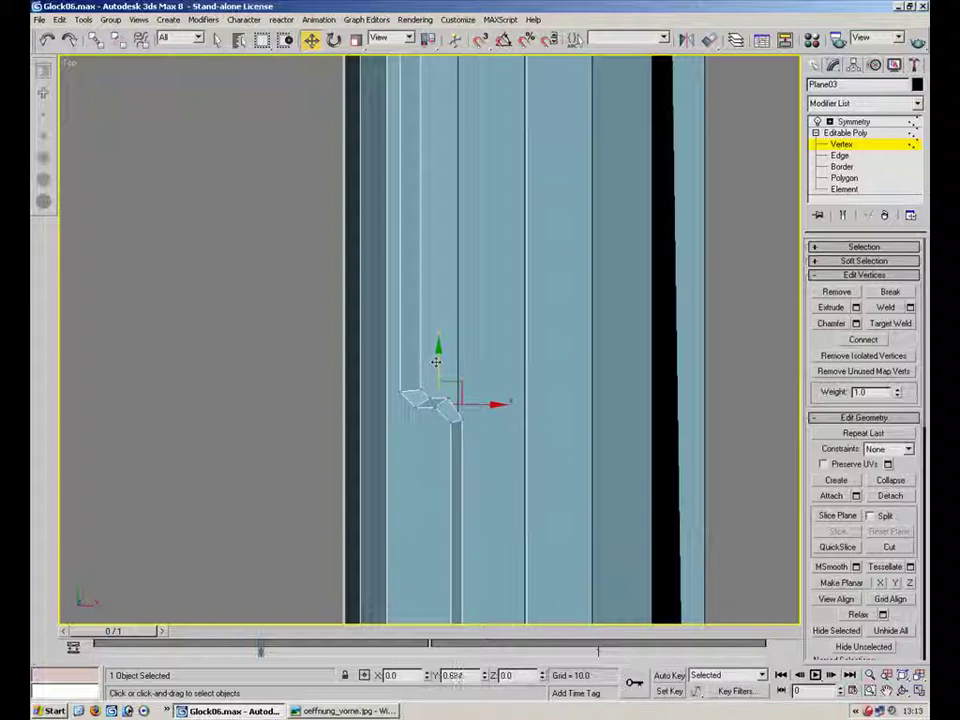
{"action": "left_click", "coordinate": [416, 372]}
{"action": "left_click_drag", "start_coordinate": [420, 356], "coordinate": [420, 355]}
- Adjust the lower border's rear section by moving its side vertices inward along X and its rear end vertices backward along Y
{"action": "left_click", "coordinate": [528, 422]}
{"action": "middle_click_drag", "start_coordinate": [491, 527], "coordinate": [476, 375]}
{"action": "left_click_drag", "start_coordinate": [457, 468], "coordinate": [455, 508]}
{"action": "left_click_drag", "start_coordinate": [488, 370], "coordinate": [492, 370]}
{"action": "left_click", "coordinate": [497, 474]}
{"action": "left_click_drag", "start_coordinate": [497, 474], "coordinate": [473, 497]}
{"action": "left_click_drag", "start_coordinate": [513, 452], "coordinate": [465, 471]}
{"action": "key", "text": "ctrl+z"}
{"action": "left_click_drag", "start_coordinate": [491, 517], "coordinate": [490, 517], "text": "ctrl"}
{"action": "left_click_drag", "start_coordinate": [480, 464], "coordinate": [480, 472]}
- Fine-tune the positions of the lower border's individual vertices at the step to even out the bevel width
{"action": "middle_click_drag", "start_coordinate": [451, 231], "coordinate": [456, 306]}
{"action": "left_click_drag", "start_coordinate": [422, 310], "coordinate": [421, 305]}
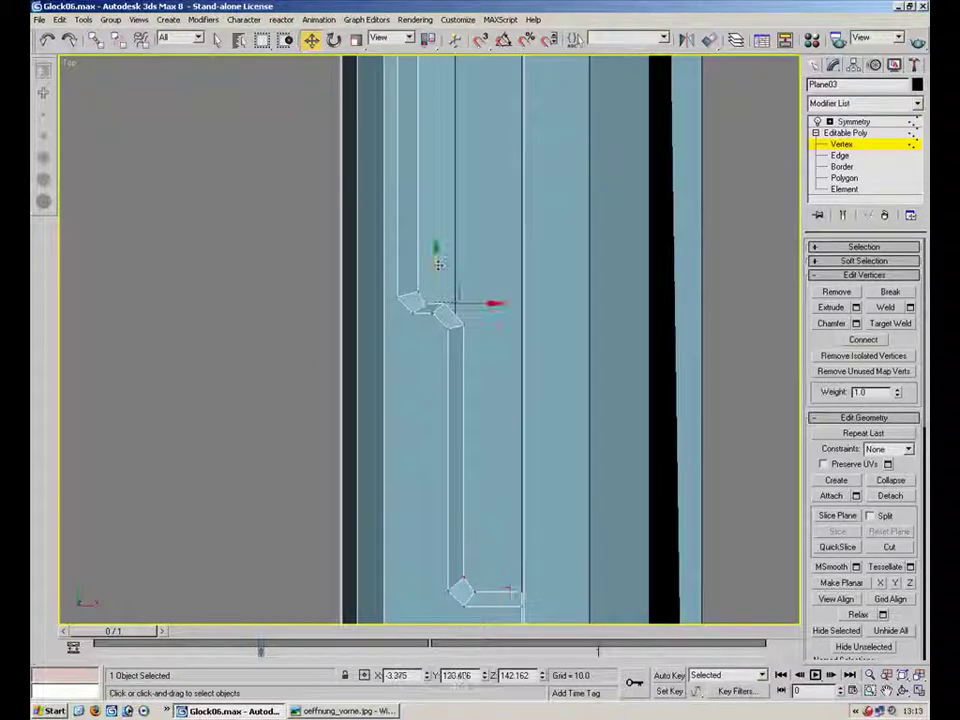
{"action": "left_click_drag", "start_coordinate": [440, 241], "coordinate": [414, 296]}
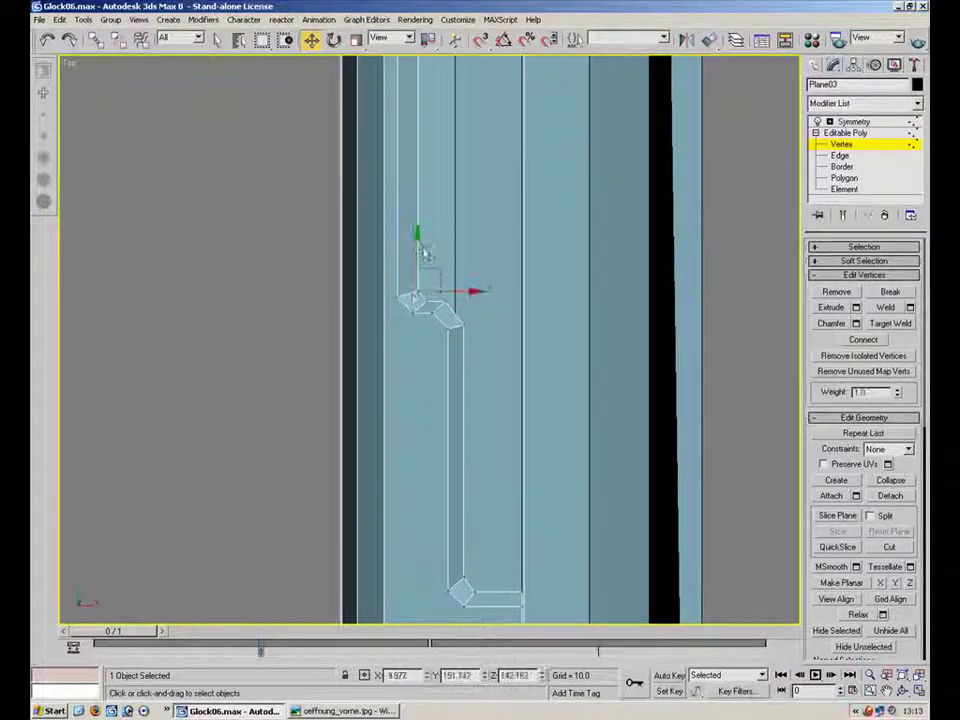
{"action": "left_click", "coordinate": [468, 297]}
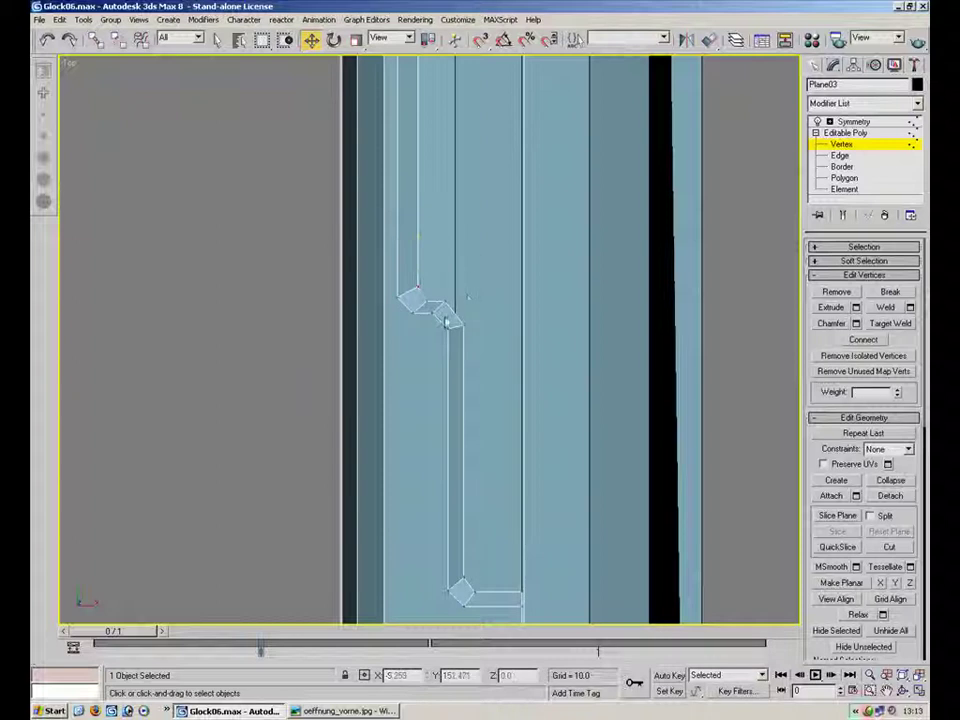
{"action": "left_click", "coordinate": [425, 302]}
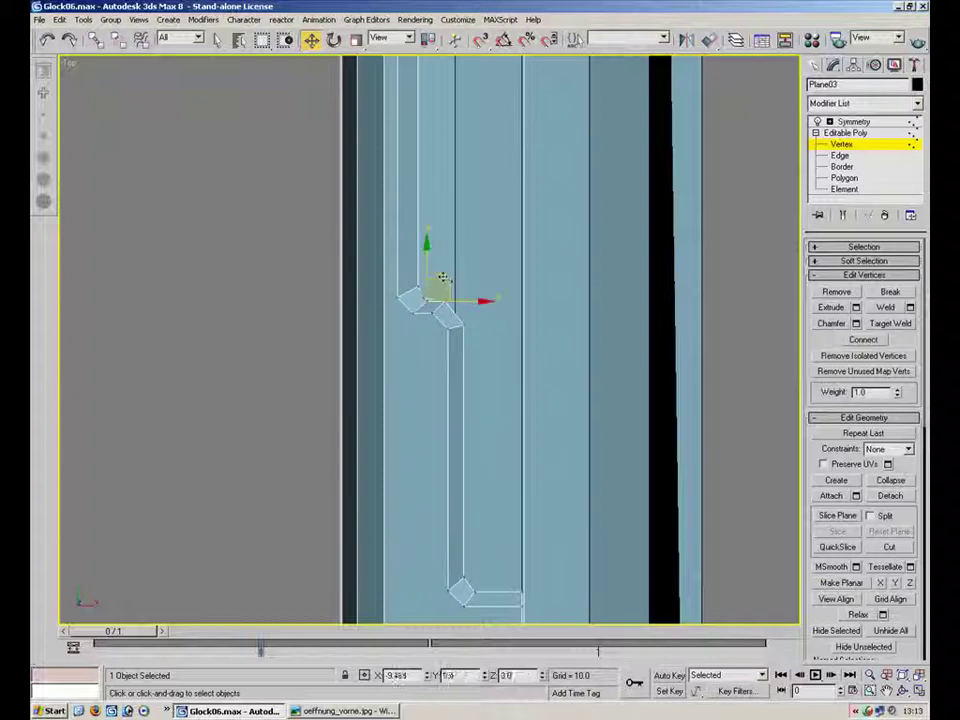
{"action": "middle_click_drag", "start_coordinate": [488, 280], "coordinate": [484, 416]}
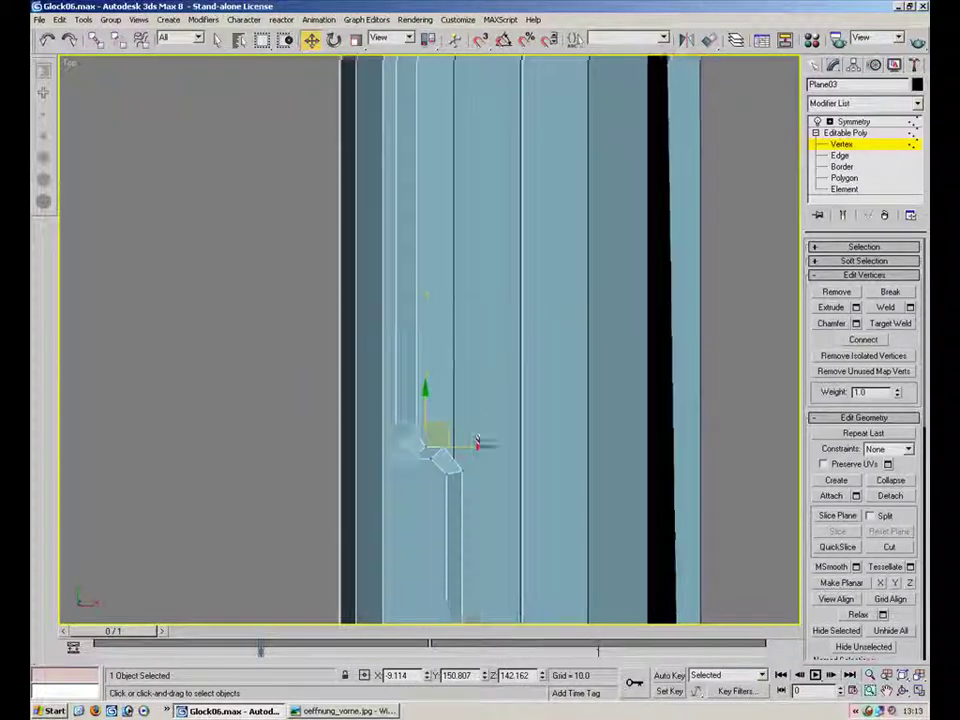
- Move the lower border's vertices at the opening's front corner slightly inward along X and forward along Y to even the bevel width
{"action": "scroll", "coordinate": [447, 225], "scroll_direction": "down", "scroll_amount": 3}
{"action": "scroll", "coordinate": [447, 226], "scroll_direction": "up", "scroll_amount": 2}
{"action": "middle_click_drag", "start_coordinate": [448, 227], "coordinate": [450, 256]}
{"action": "scroll", "coordinate": [461, 187], "scroll_direction": "up", "scroll_amount": 3}
{"action": "middle_click_drag", "start_coordinate": [424, 165], "coordinate": [428, 474]}
{"action": "left_click_drag", "start_coordinate": [438, 351], "coordinate": [430, 352]}
{"action": "left_click_drag", "start_coordinate": [469, 294], "coordinate": [469, 287]}
{"action": "left_click", "coordinate": [574, 206]}
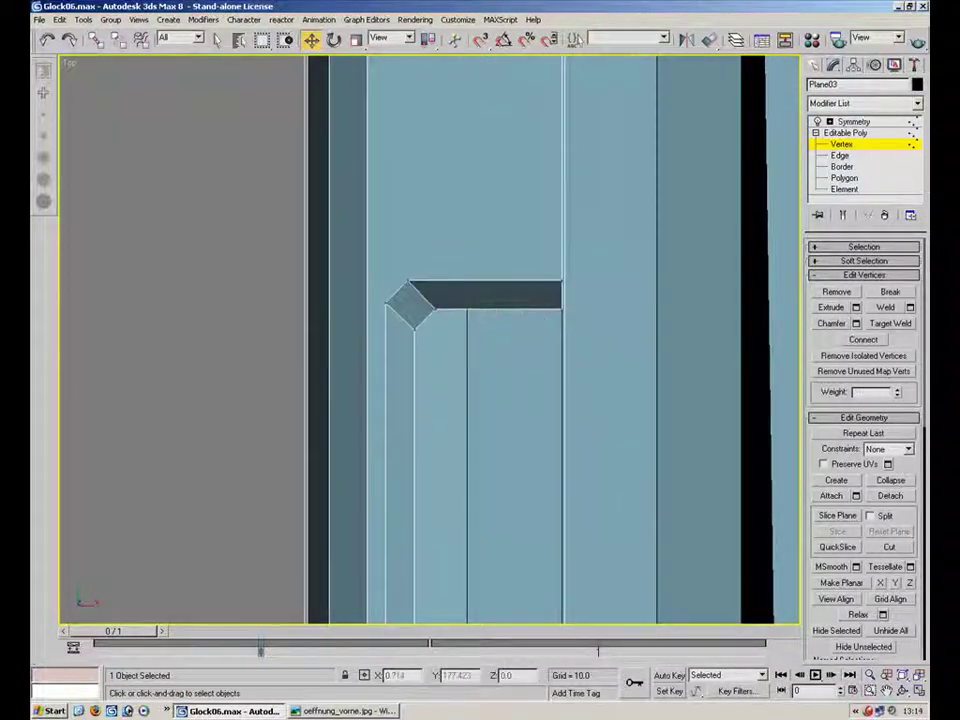
- Move the lower border's inner vertices at the step slightly forward along Y
{"action": "middle_click_drag", "start_coordinate": [577, 510], "coordinate": [553, 364]}
{"action": "scroll", "coordinate": [550, 370], "scroll_direction": "down", "scroll_amount": 3}
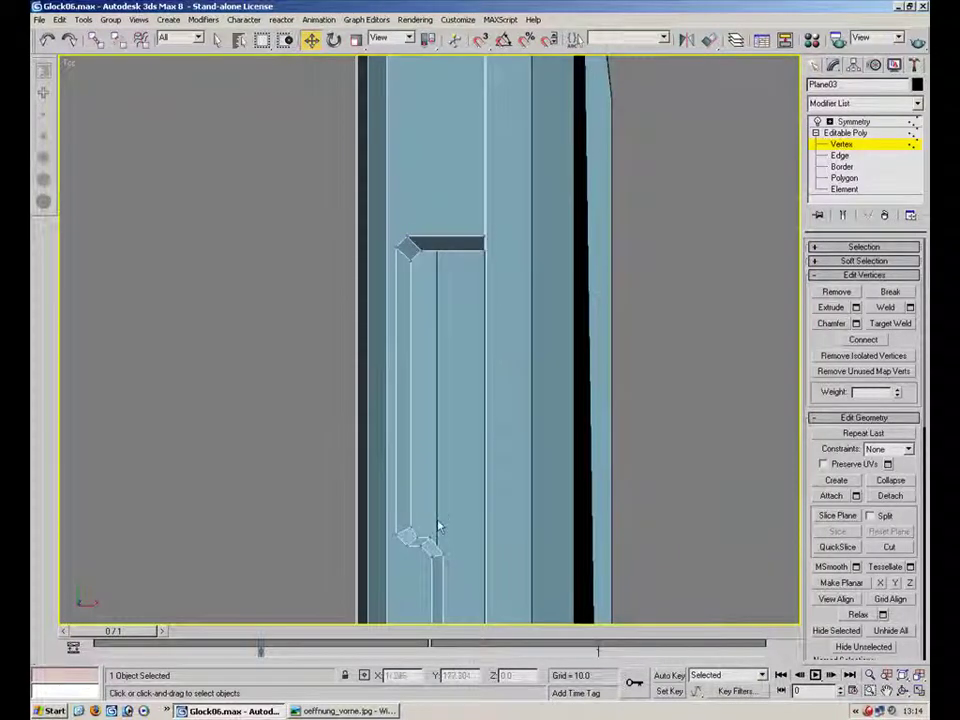
{"action": "middle_click_drag", "start_coordinate": [438, 506], "coordinate": [437, 341]}
{"action": "scroll", "coordinate": [437, 341], "scroll_direction": "up", "scroll_amount": 2}
{"action": "left_click_drag", "start_coordinate": [459, 348], "coordinate": [423, 349]}
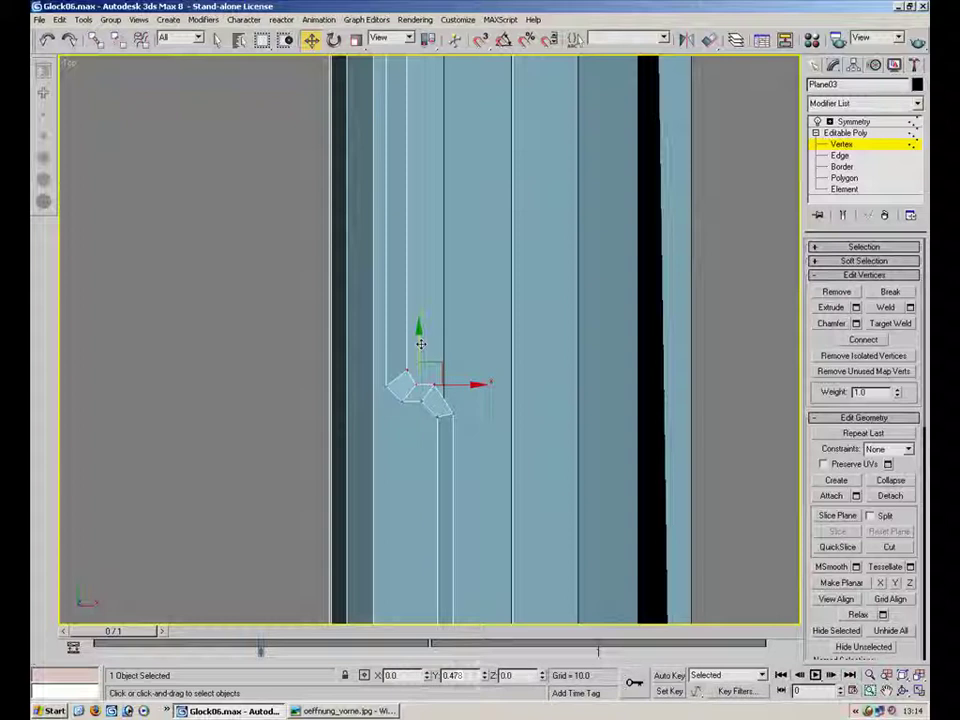
{"action": "left_click", "coordinate": [465, 444]}
- Try to move the rear section's lower-border side vertices slightly inward along X, and undo the change
{"action": "scroll", "coordinate": [480, 285], "scroll_direction": "down", "scroll_amount": 5}
{"action": "scroll", "coordinate": [440, 330], "scroll_direction": "up", "scroll_amount": 3}
{"action": "left_click_drag", "start_coordinate": [440, 457], "coordinate": [443, 458]}
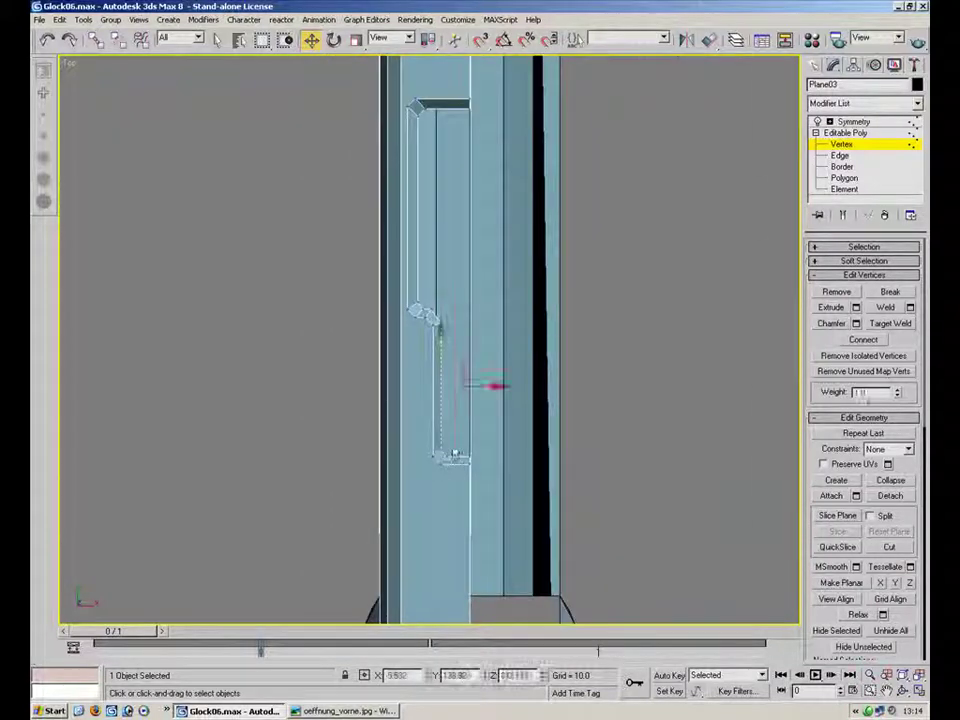
{"action": "left_click", "coordinate": [520, 322]}
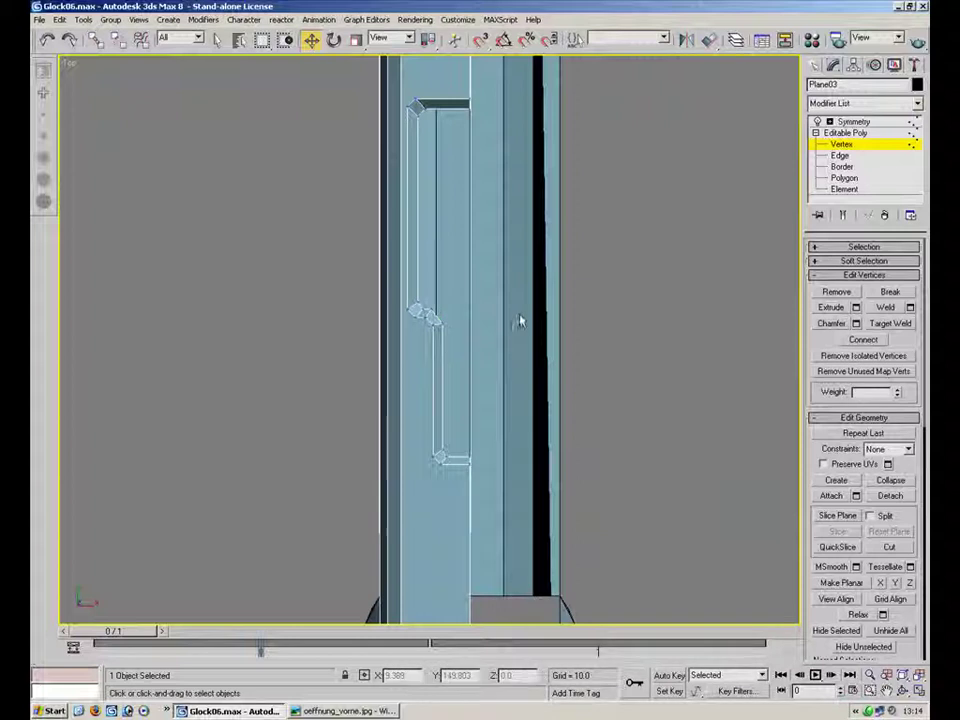
{"action": "scroll", "coordinate": [491, 452], "scroll_direction": "up", "scroll_amount": 3}
{"action": "key", "text": "ctrl+z"}
{"action": "key", "text": "ctrl+z"}
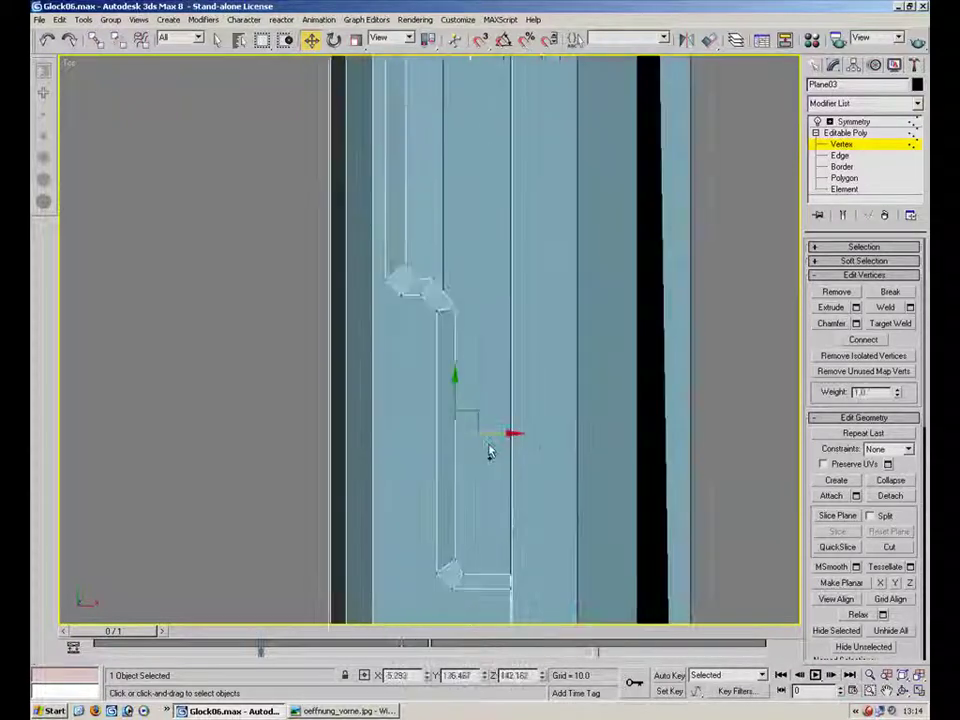
- Reposition the individual inner vertices of the lower border around the step so the bevel faces run evenly through the corners
{"action": "left_click", "coordinate": [433, 279]}
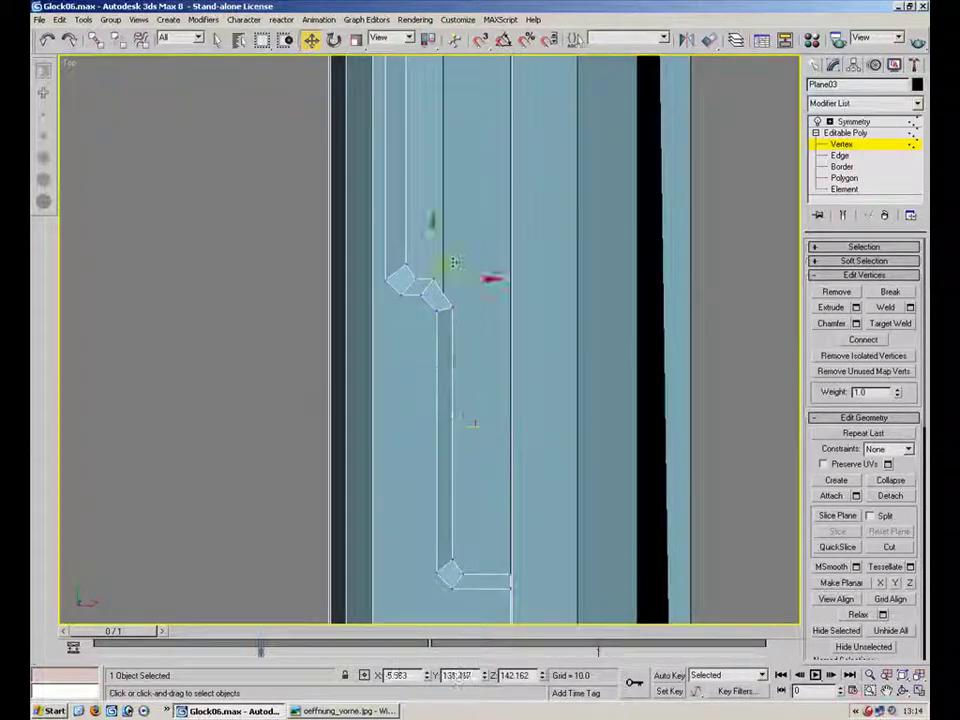
{"action": "left_click_drag", "start_coordinate": [453, 261], "coordinate": [413, 243]}
{"action": "left_click", "coordinate": [445, 266]}
{"action": "left_click", "coordinate": [407, 265]}
{"action": "left_click", "coordinate": [436, 283]}
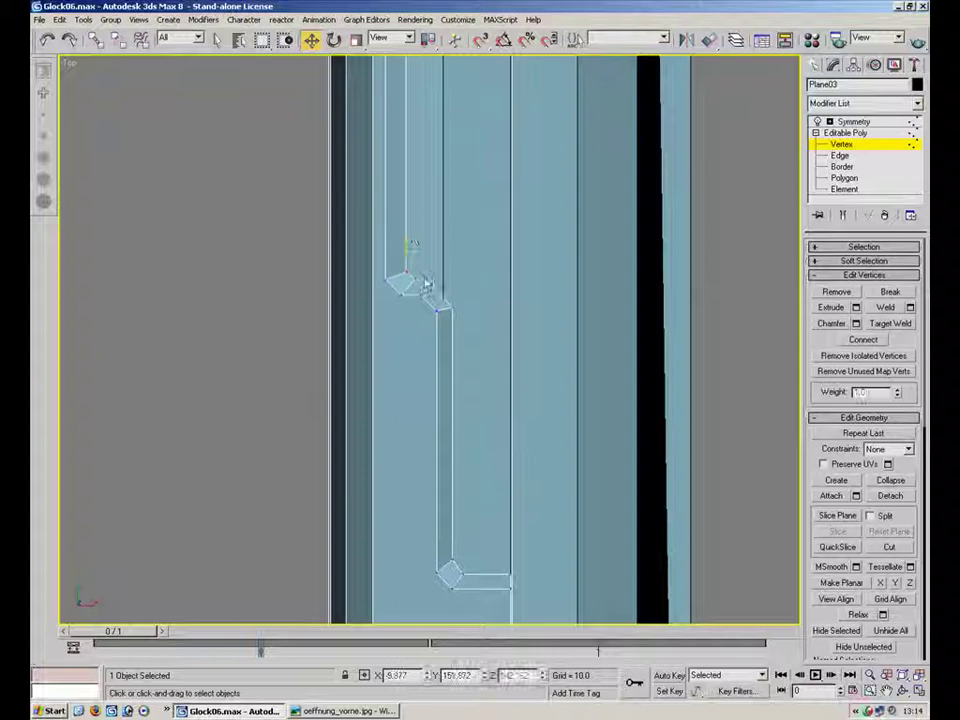
{"action": "left_click", "coordinate": [410, 287]}
{"action": "left_click", "coordinate": [432, 280]}
{"action": "left_click", "coordinate": [416, 279]}
{"action": "left_click_drag", "start_coordinate": [442, 262], "coordinate": [438, 263]}
{"action": "left_click", "coordinate": [590, 233]}
{"action": "left_click", "coordinate": [427, 291]}
{"action": "left_click", "coordinate": [548, 224]}
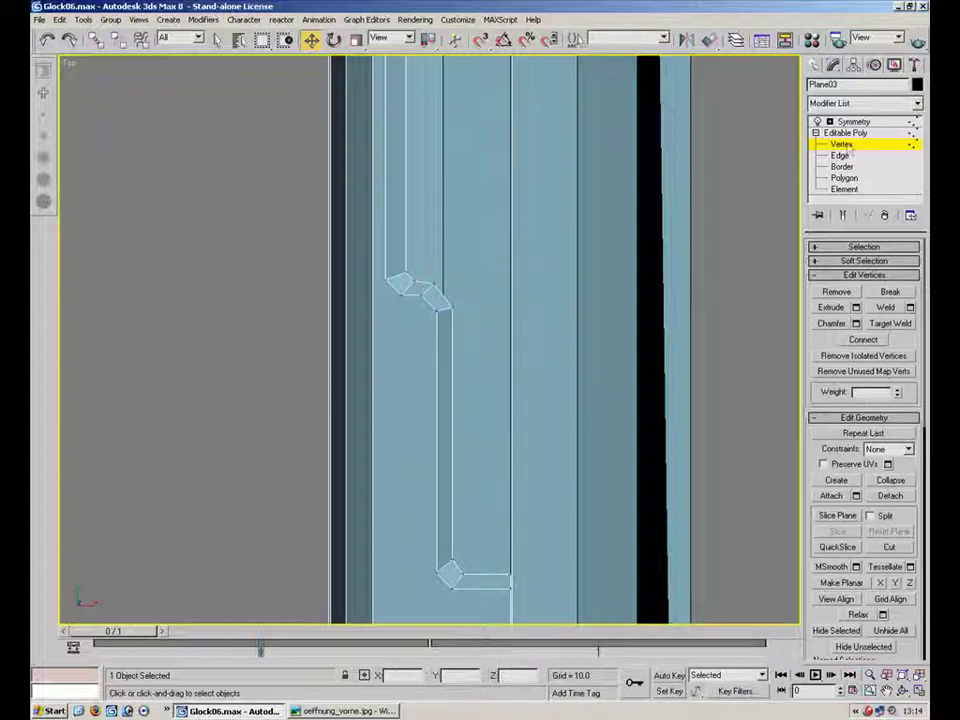
- In the perspective view, extrude the opening's lower border edges straight down to about Z 136.3 to form vertical inner walls
{"action": "left_click", "coordinate": [736, 294]}
{"action": "left_click", "coordinate": [918, 691]}
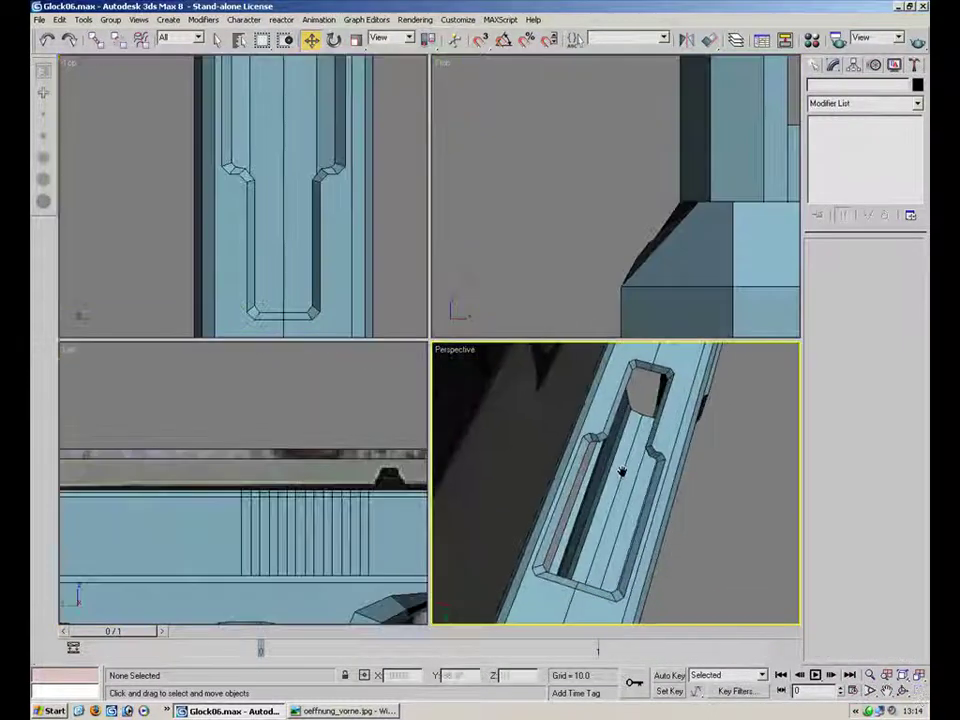
{"action": "left_click", "coordinate": [918, 691]}
{"action": "middle_click_drag", "start_coordinate": [490, 365], "coordinate": [556, 289], "text": "alt"}
{"action": "left_click", "coordinate": [560, 281]}
{"action": "left_click", "coordinate": [836, 146]}
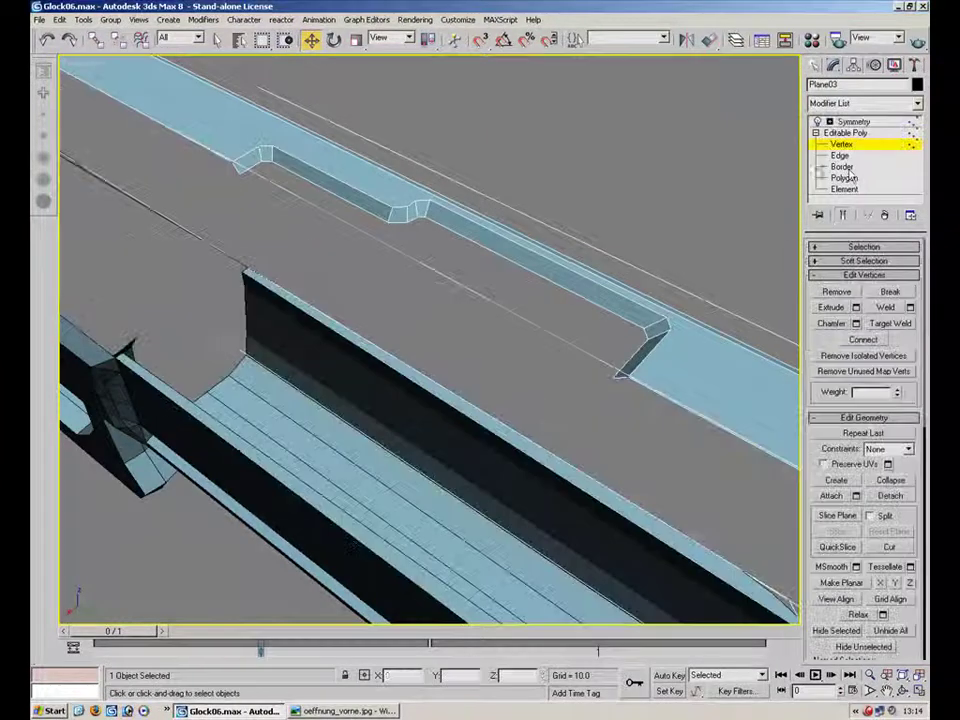
{"action": "left_click", "coordinate": [840, 156]}
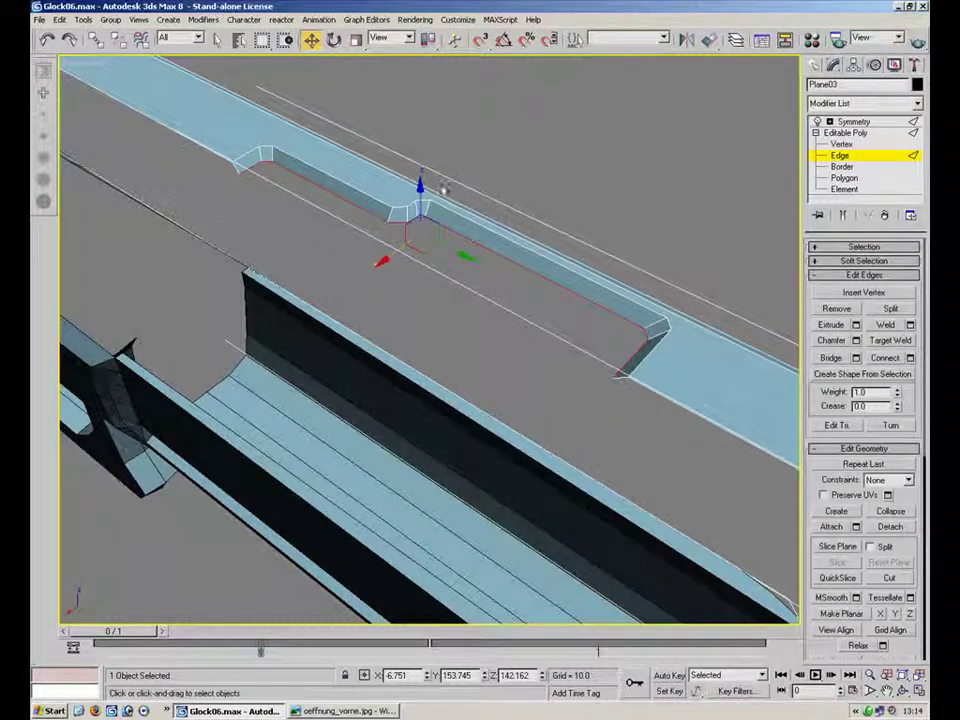
{"action": "left_click_drag", "start_coordinate": [423, 197], "coordinate": [421, 228]}
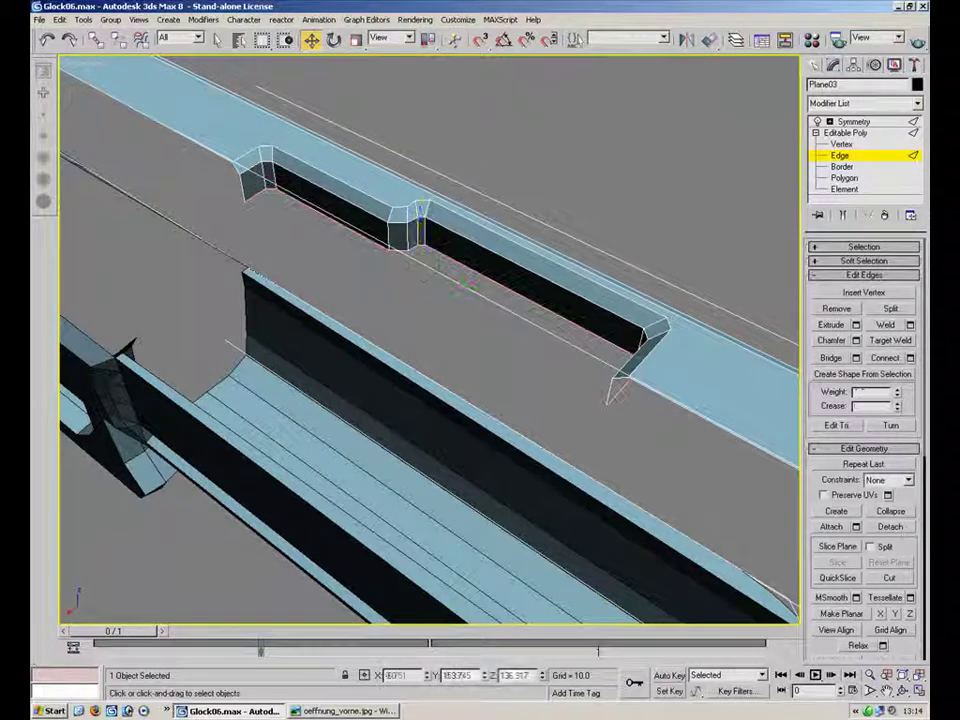
{"action": "left_click", "coordinate": [664, 198]}
- Inspect the opening, select the edge loop where its bevel meets the vertical inner walls, and nudge that loop slightly
{"action": "middle_click_drag", "start_coordinate": [640, 285], "coordinate": [319, 261], "text": "alt"}
{"action": "scroll", "coordinate": [319, 261], "scroll_direction": "down", "scroll_amount": 5}
{"action": "middle_click_drag", "start_coordinate": [568, 337], "coordinate": [690, 324]}
{"action": "scroll", "coordinate": [622, 297], "scroll_direction": "up", "scroll_amount": 5}
{"action": "middle_click_drag", "start_coordinate": [622, 297], "coordinate": [516, 366], "text": "alt"}
{"action": "scroll", "coordinate": [516, 366], "scroll_direction": "up", "scroll_amount": 4}
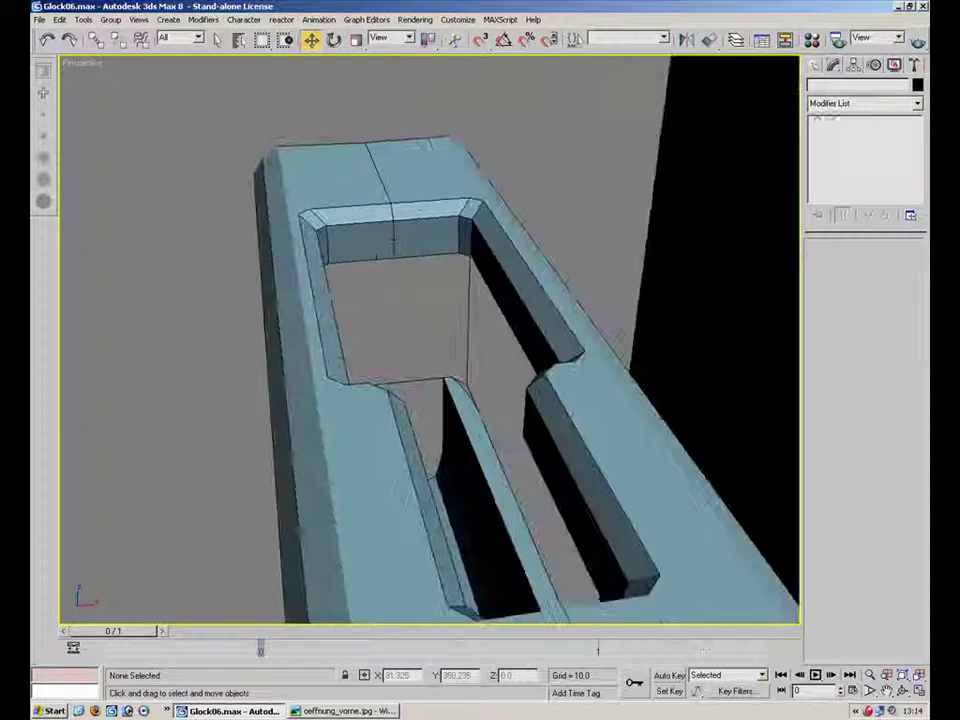
{"action": "left_click", "coordinate": [566, 392]}
{"action": "left_click", "coordinate": [842, 155]}
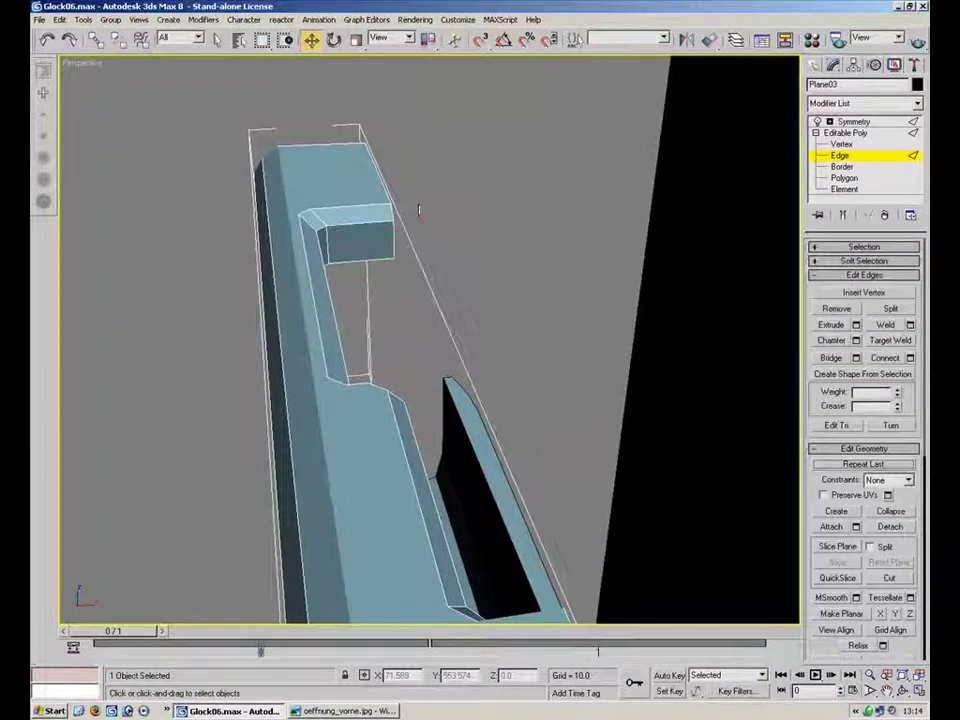
{"action": "middle_click_drag", "start_coordinate": [491, 263], "coordinate": [345, 258], "text": "alt"}
{"action": "left_click", "coordinate": [348, 255]}
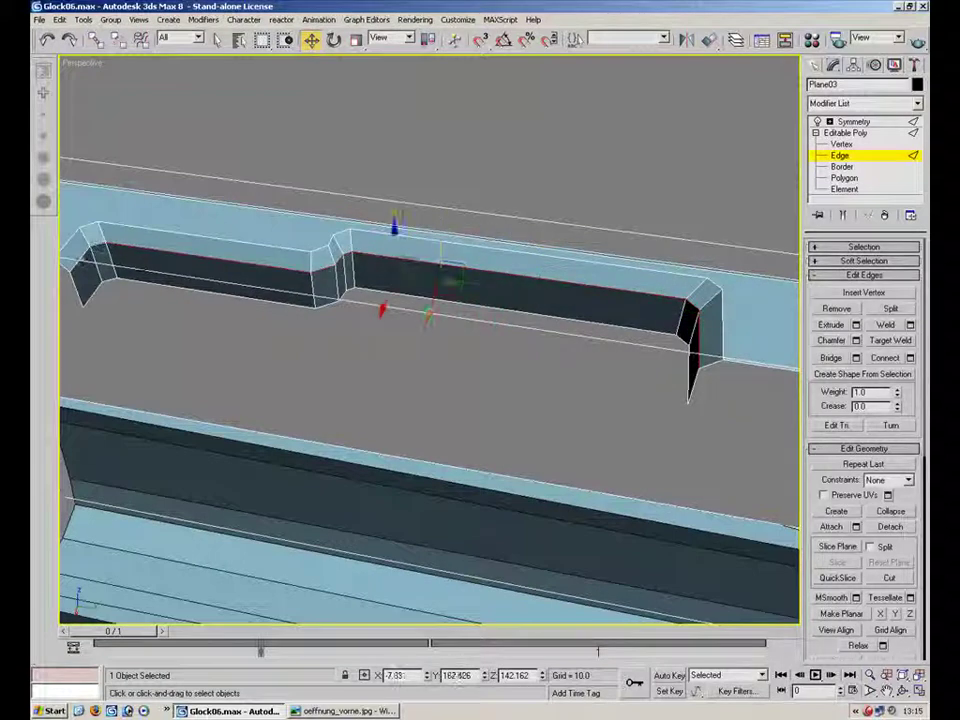
{"action": "left_click_drag", "start_coordinate": [350, 248], "coordinate": [353, 251]}
{"action": "left_click", "coordinate": [457, 184]}
{"action": "middle_click_drag", "start_coordinate": [457, 184], "coordinate": [767, 239], "text": "alt"}
{"action": "scroll", "coordinate": [767, 239], "scroll_direction": "down", "scroll_amount": 4}
{"action": "left_click", "coordinate": [866, 133]}
{"action": "left_click", "coordinate": [567, 313]}
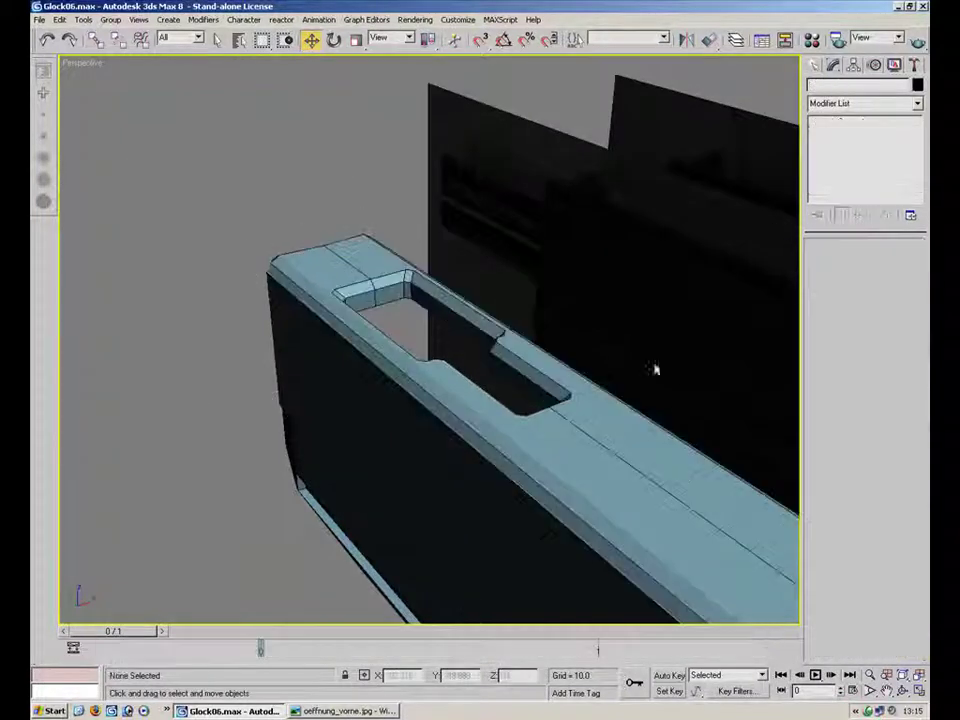
- Extrude the lower edge at the slide's front end downward along Z twice, the second time by about 6.5 units
{"action": "middle_click_drag", "start_coordinate": [563, 317], "coordinate": [399, 231]}
{"action": "scroll", "coordinate": [399, 231], "scroll_direction": "down", "scroll_amount": 4}
{"action": "middle_click_drag", "start_coordinate": [115, 238], "coordinate": [452, 386], "text": "alt"}
{"action": "scroll", "coordinate": [483, 230], "scroll_direction": "up", "scroll_amount": 4}
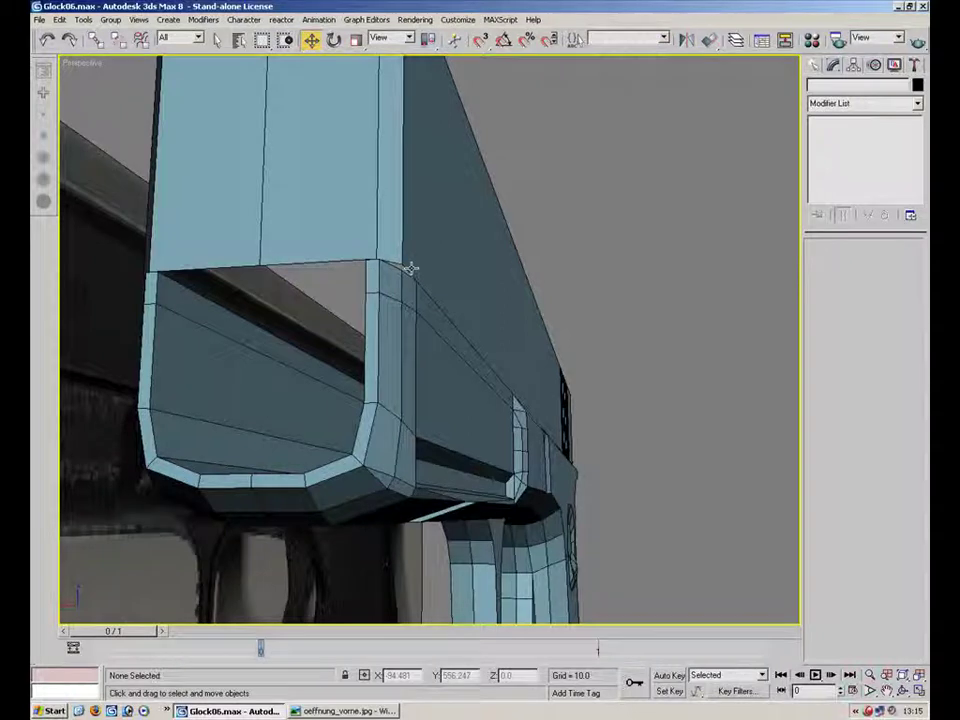
{"action": "left_click", "coordinate": [410, 268]}
{"action": "left_click", "coordinate": [839, 155]}
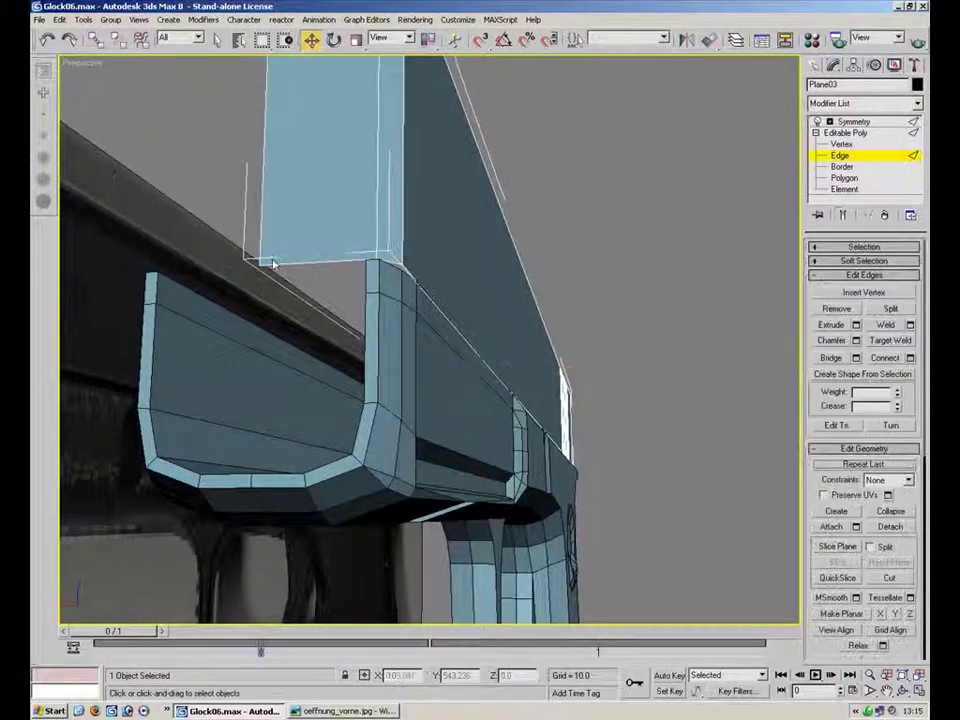
{"action": "left_click_drag", "start_coordinate": [277, 266], "coordinate": [302, 376]}
{"action": "middle_click_drag", "start_coordinate": [302, 376], "coordinate": [396, 160], "text": "alt"}
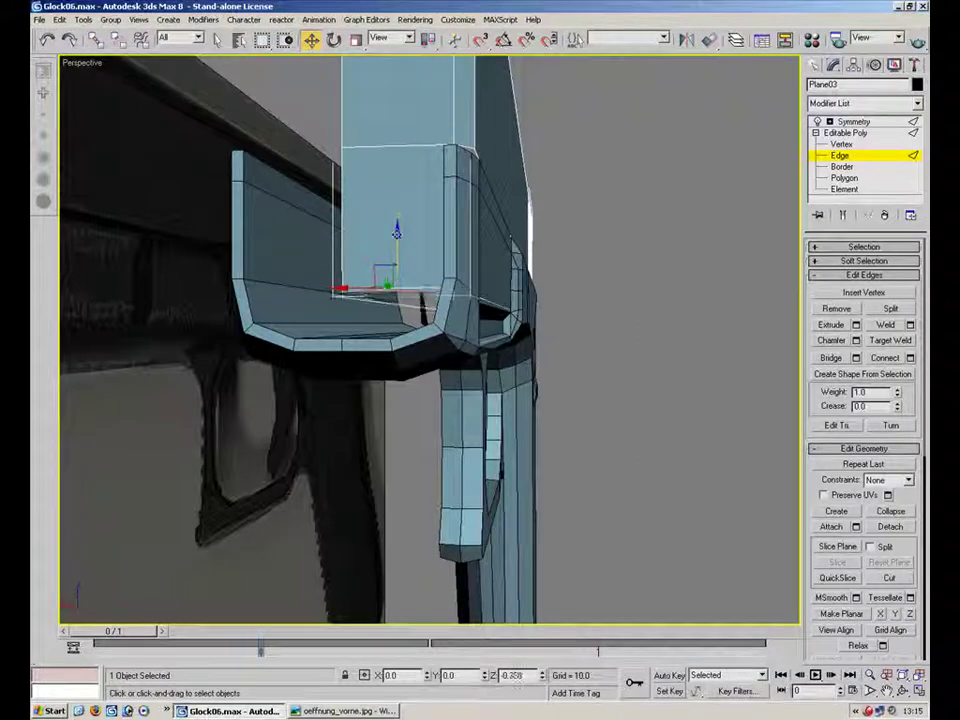
{"action": "left_click_drag", "start_coordinate": [397, 232], "coordinate": [393, 276], "text": "shift"}
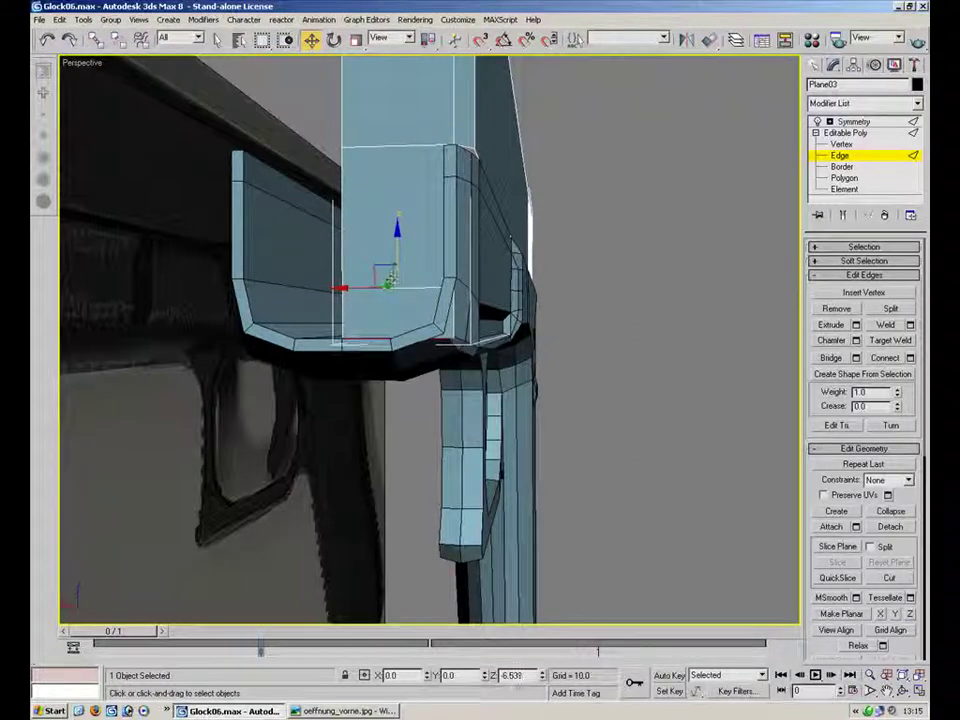
- Fit the front face's lower corner to the frame's contour by moving its corner vertex inward and repositioning a vertex inserted on the slanted edge
{"action": "key", "text": "1"}
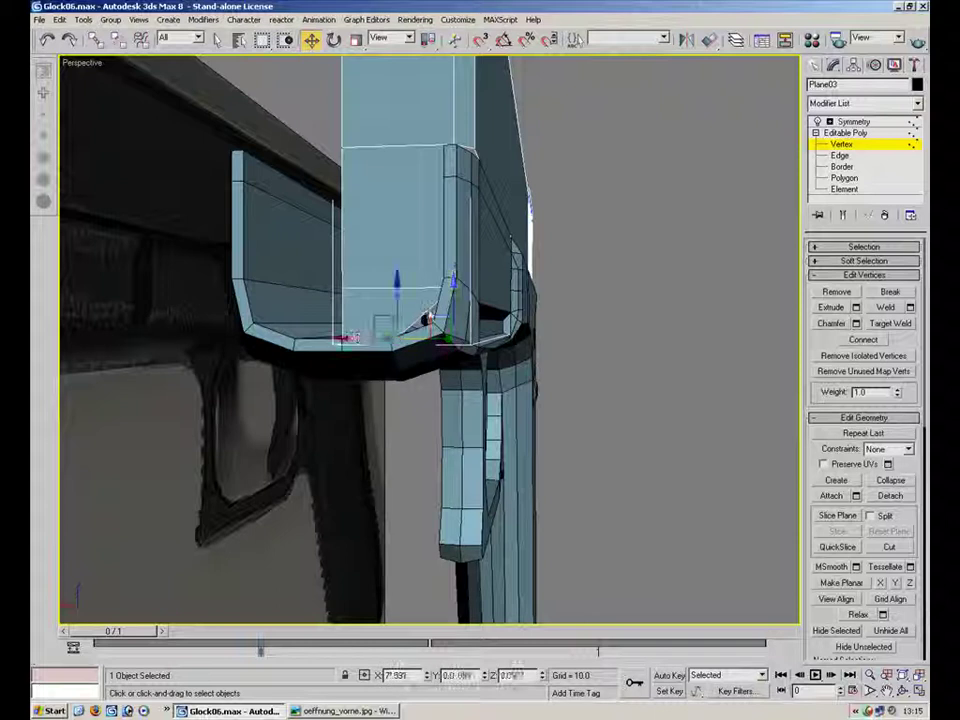
{"action": "middle_click_drag", "start_coordinate": [565, 409], "coordinate": [562, 341], "text": "alt"}
{"action": "key", "text": "2"}
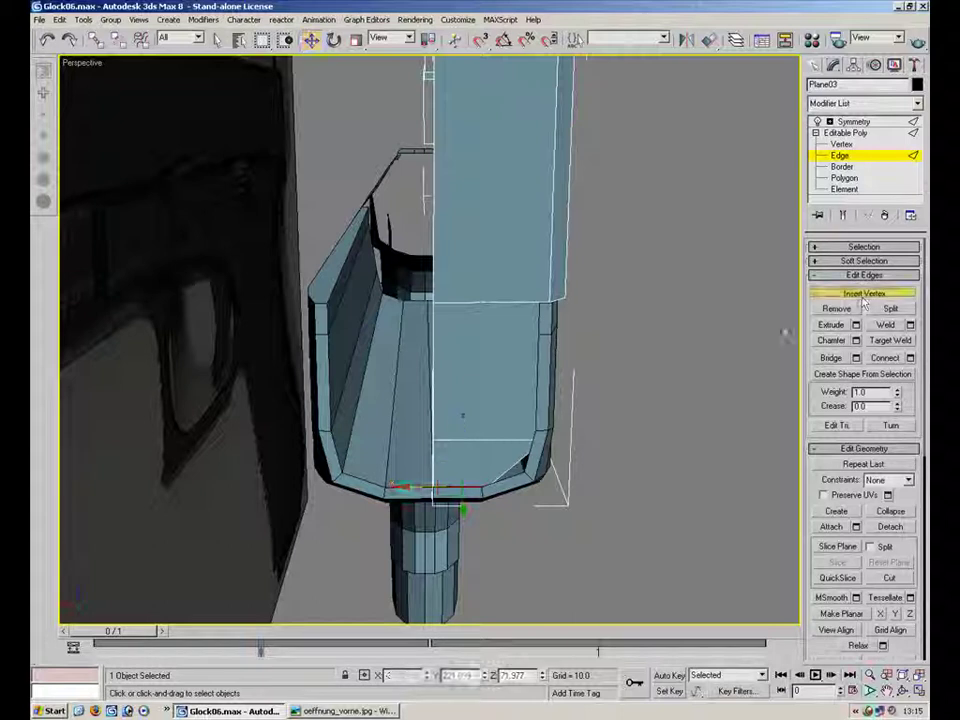
{"action": "key", "text": "1"}
{"action": "key", "text": "w"}
{"action": "middle_click_drag", "start_coordinate": [548, 470], "coordinate": [519, 370], "text": "alt"}
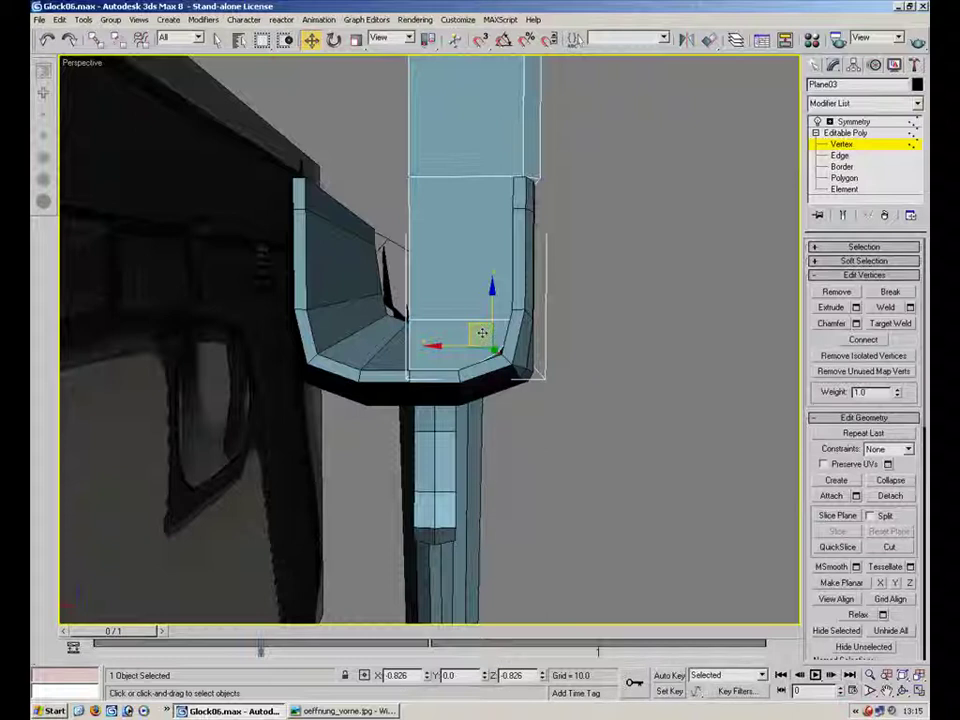
{"action": "middle_click_drag", "start_coordinate": [583, 253], "coordinate": [710, 205], "text": "alt"}
{"action": "left_click", "coordinate": [845, 133]}
{"action": "left_click", "coordinate": [852, 122]}
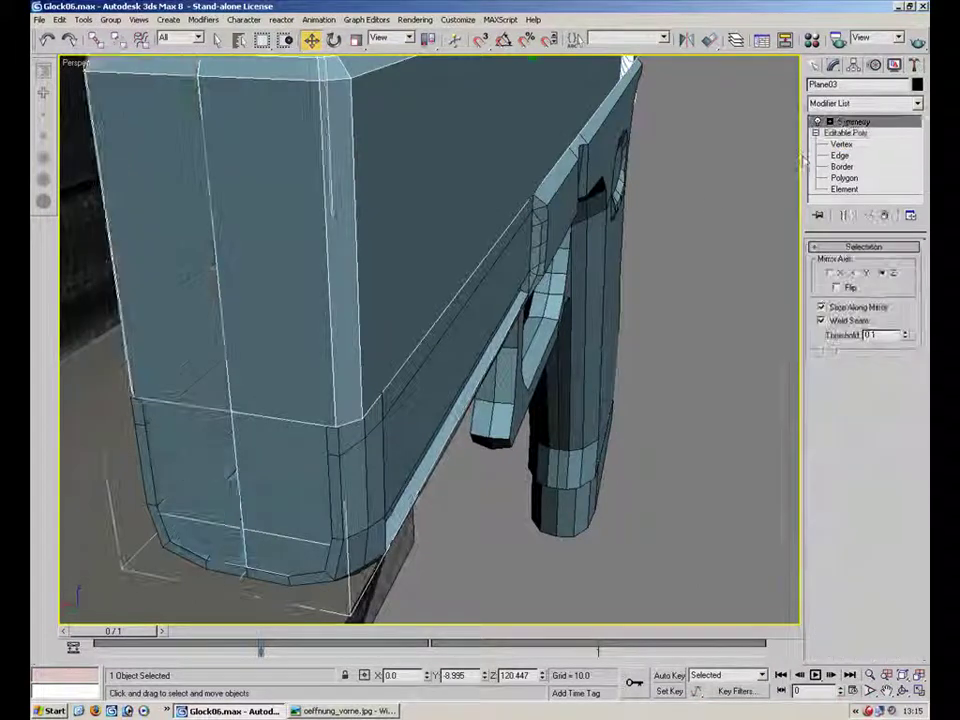
{"action": "left_click", "coordinate": [706, 240]}
- Move the front face's bottom vertices slightly down along Z so the face reaches the frame's lower edge
{"action": "middle_click_drag", "start_coordinate": [482, 318], "coordinate": [552, 258], "text": "alt"}
{"action": "left_click", "coordinate": [532, 243]}
{"action": "key", "text": "1"}
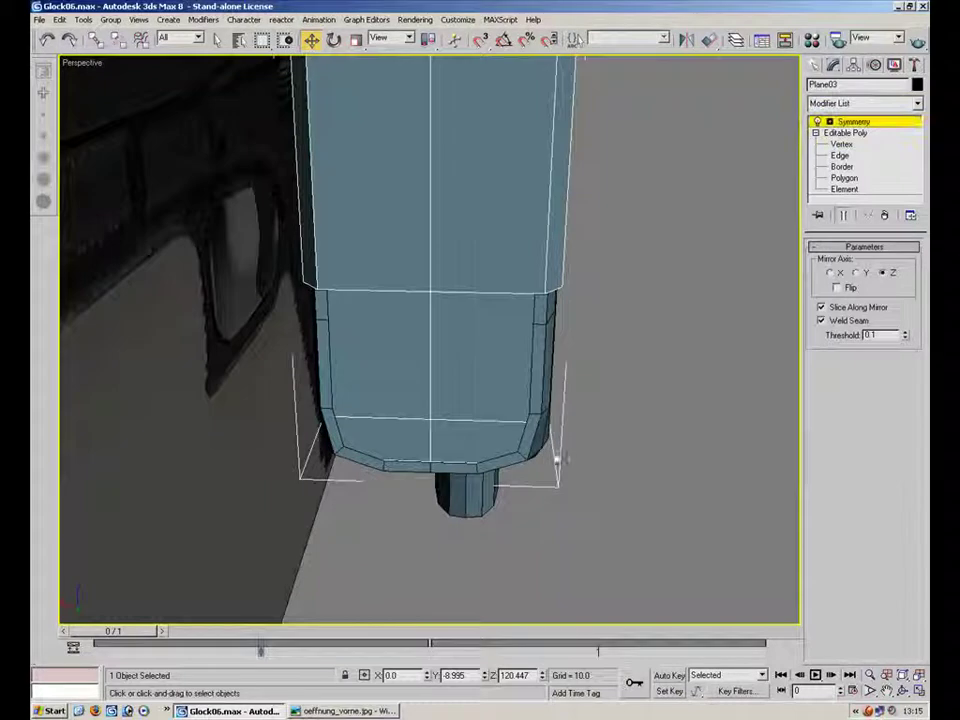
{"action": "left_click", "coordinate": [841, 145]}
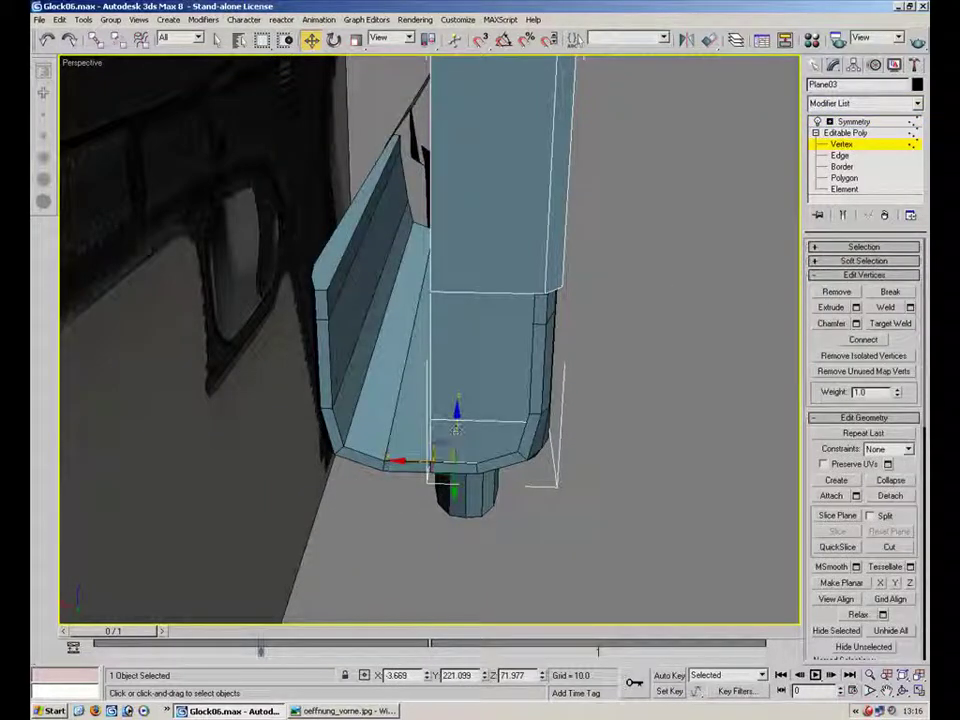
{"action": "left_click", "coordinate": [849, 133]}
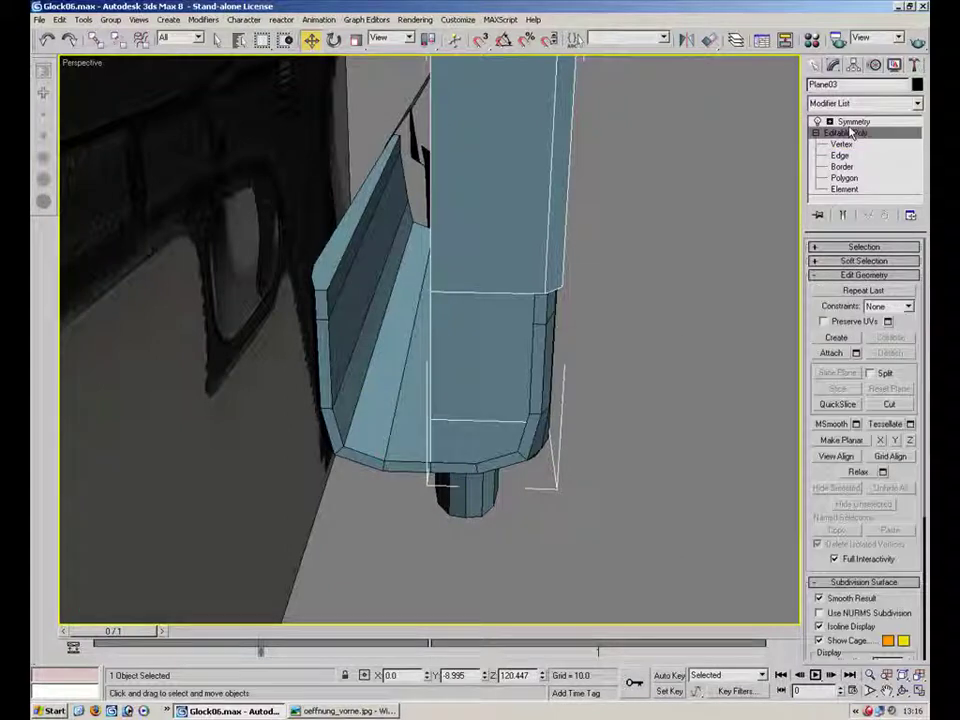
{"action": "left_click", "coordinate": [854, 122]}
{"action": "left_click", "coordinate": [724, 260]}
{"action": "middle_click_drag", "start_coordinate": [662, 252], "coordinate": [632, 362]}
{"action": "scroll", "coordinate": [600, 347], "scroll_direction": "down", "scroll_amount": 5}
{"action": "middle_click_drag", "start_coordinate": [572, 334], "coordinate": [527, 341], "text": "alt"}
{"action": "scroll", "coordinate": [558, 298], "scroll_direction": "down", "scroll_amount": 5}
{"action": "scroll", "coordinate": [415, 412], "scroll_direction": "up", "scroll_amount": 5}
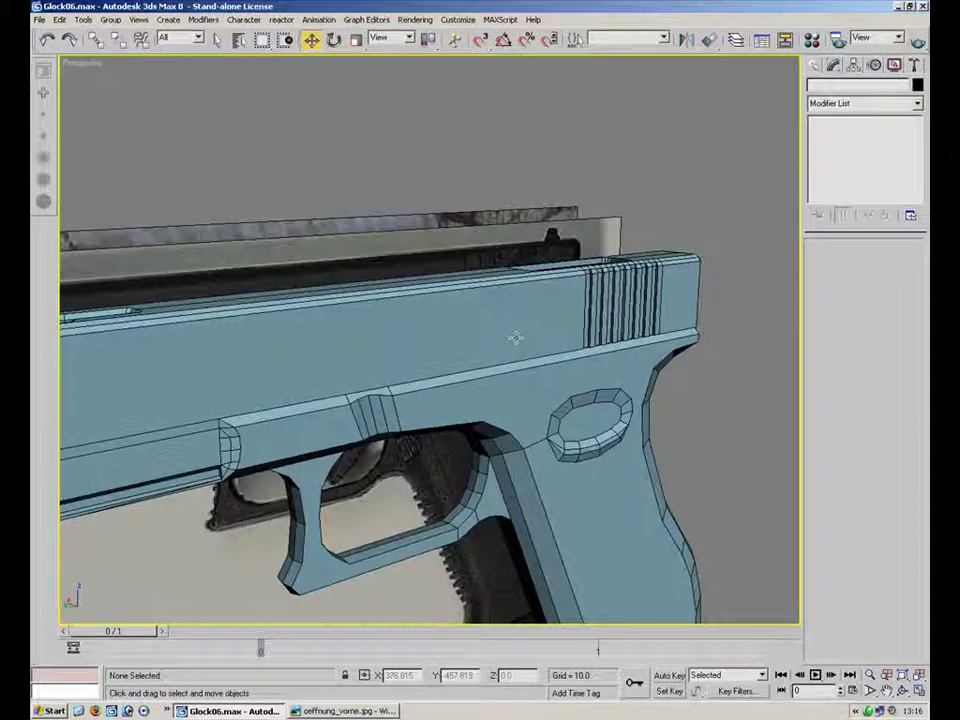